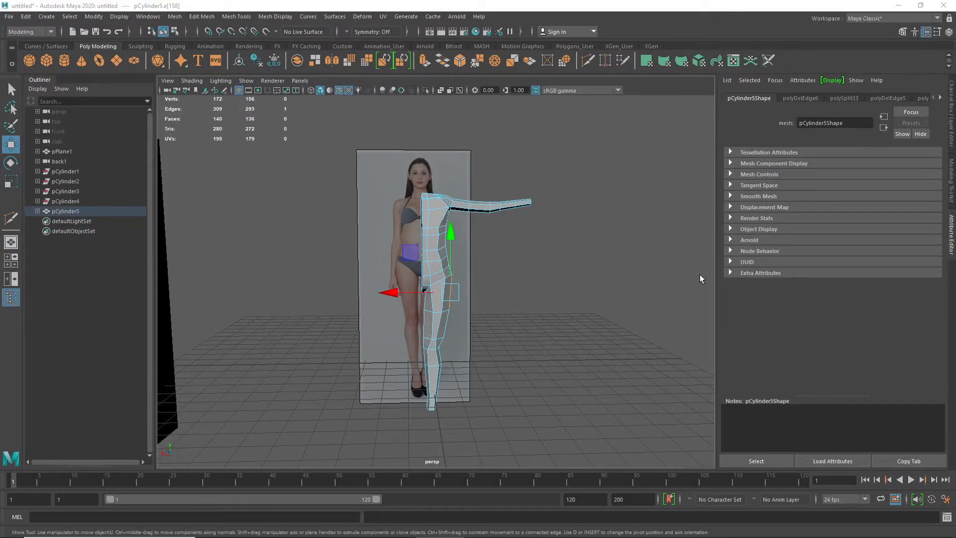
- Create a polygon plane about 5.73 by 3.35 units on the grid in front of the body model
alt+drag(625, 240, 617, 274)
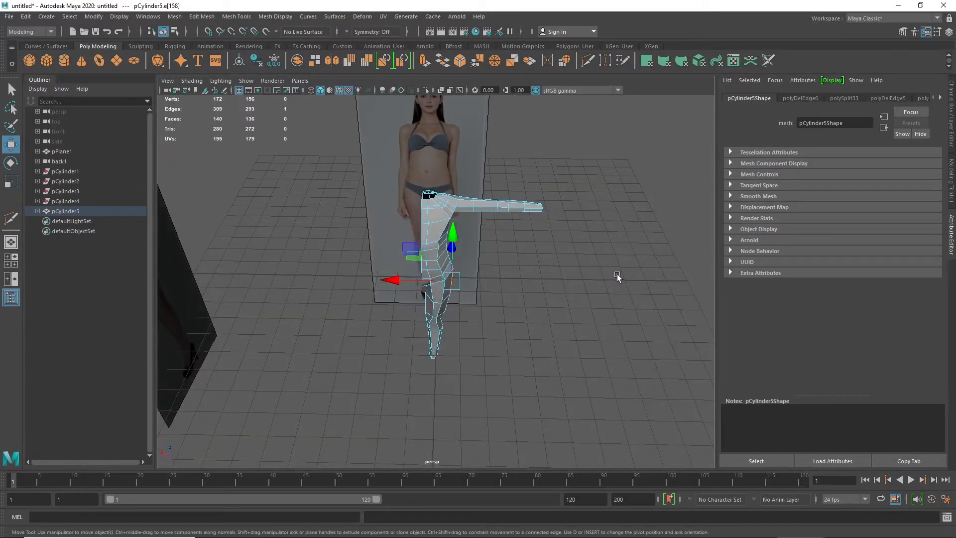
click(116, 60)
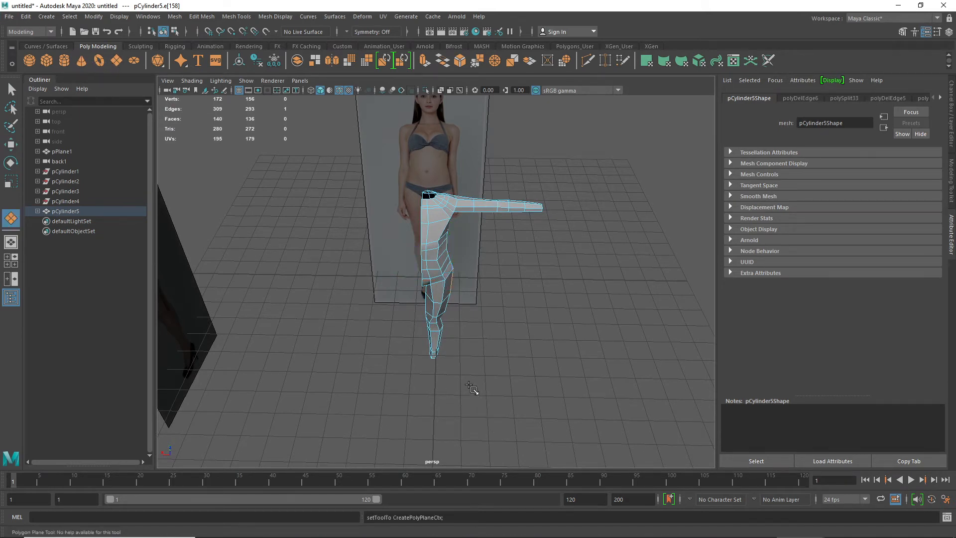
drag(469, 386, 635, 466)
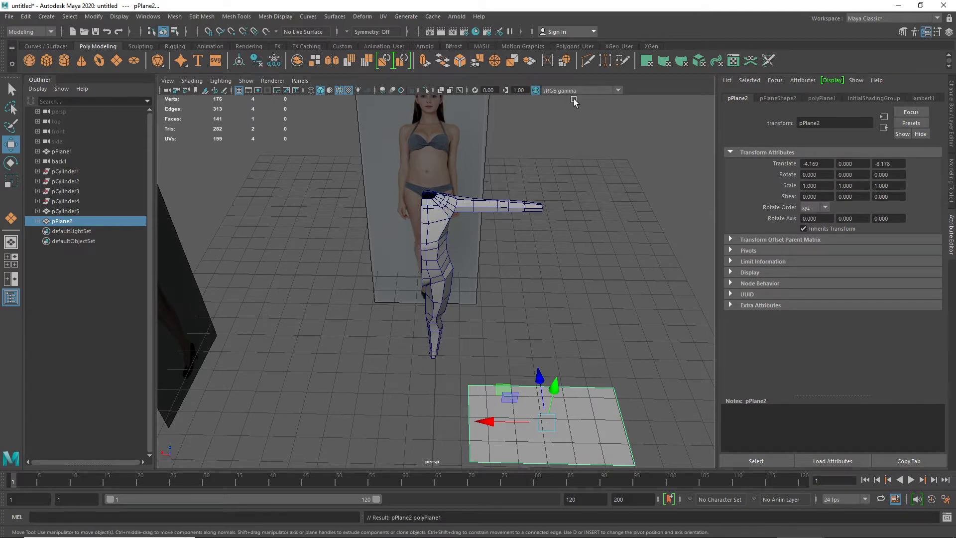
- Check the desktop for the head and hands reference images and return to the Maya scene
click(898, 6)
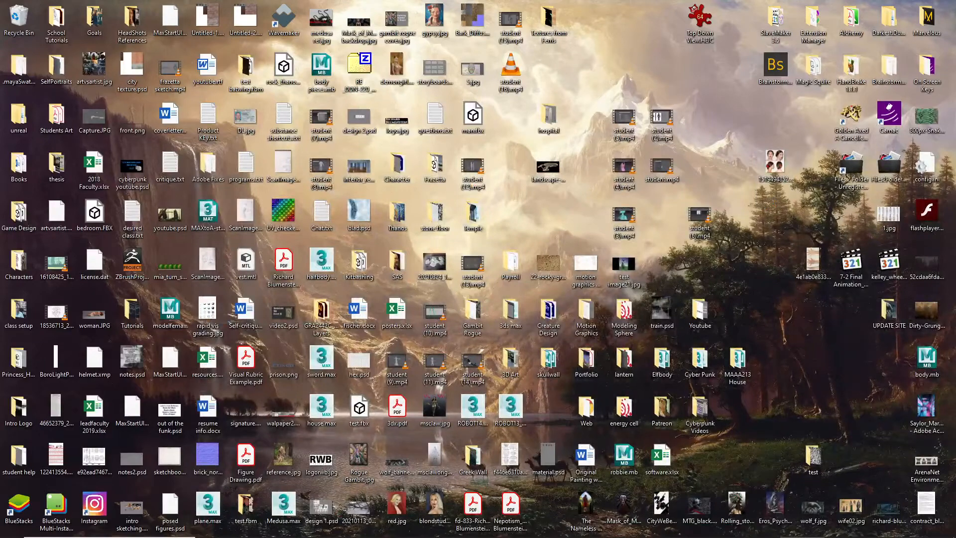
drag(955, 103, 647, 48)
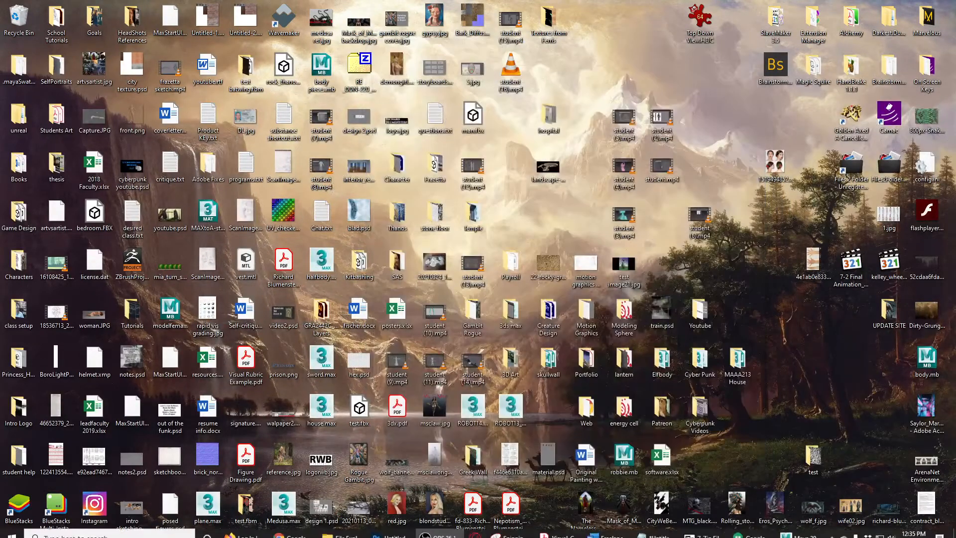
click(753, 43)
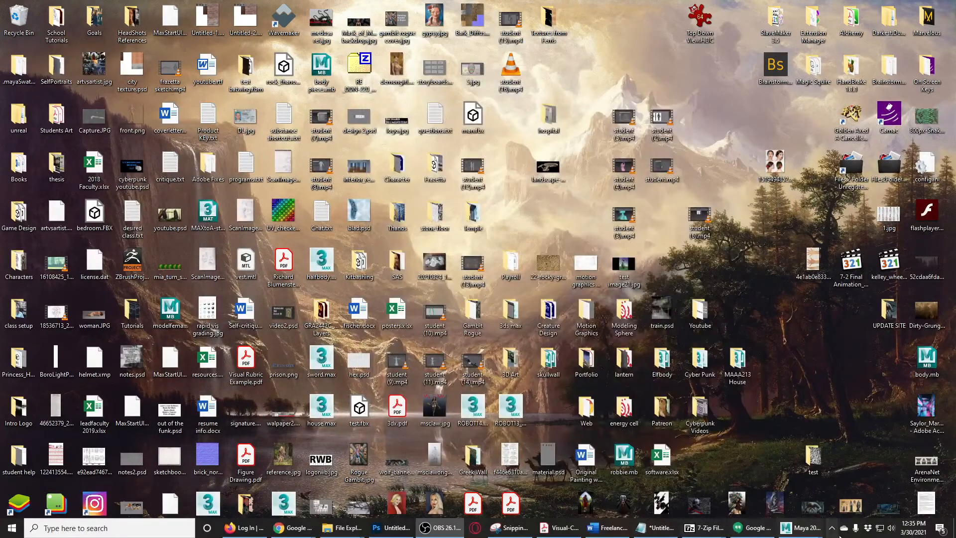
mouse_move(806, 532)
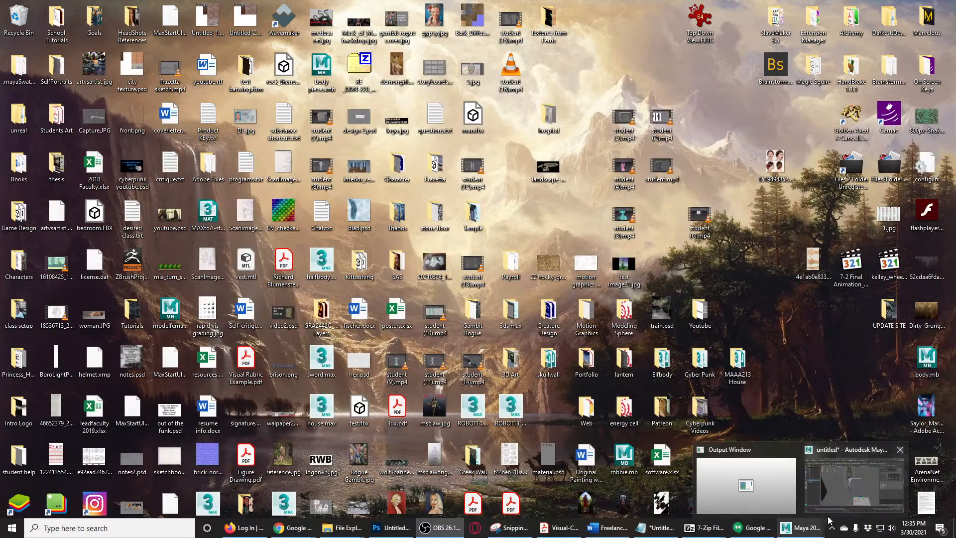
click(850, 488)
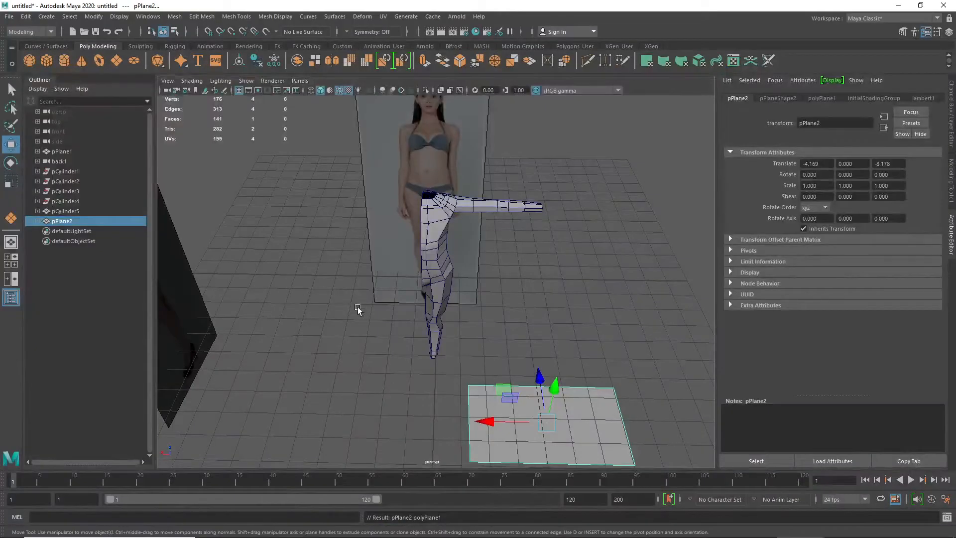
- Create a Standard Surface material in an empty area of the Hypershade graph
alt+drag(389, 344, 391, 358)
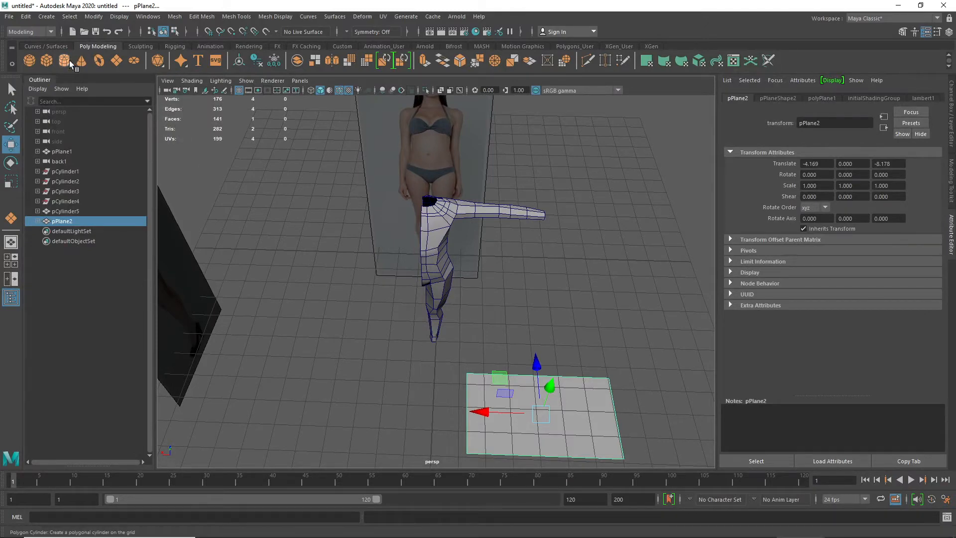
click(475, 33)
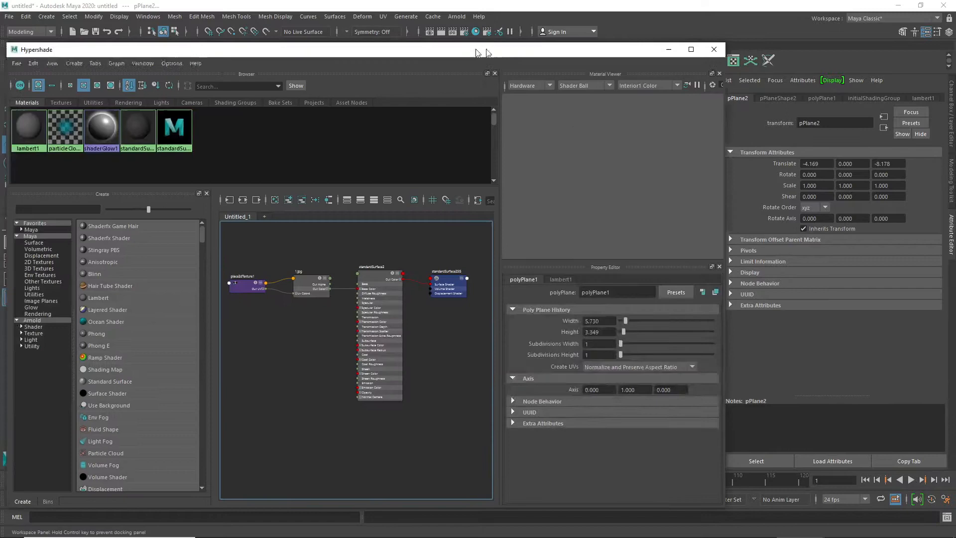
drag(476, 49, 530, 8)
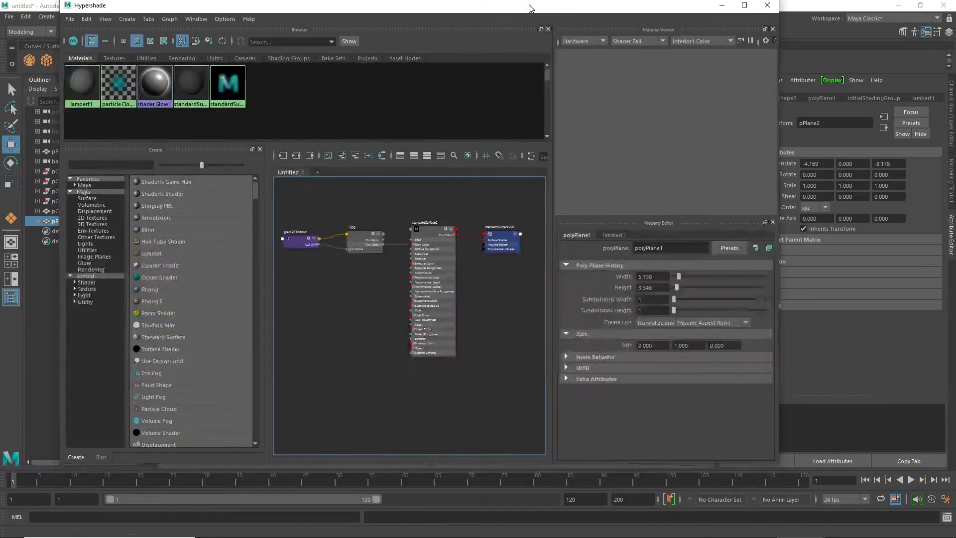
alt+middle_drag(449, 413, 438, 227)
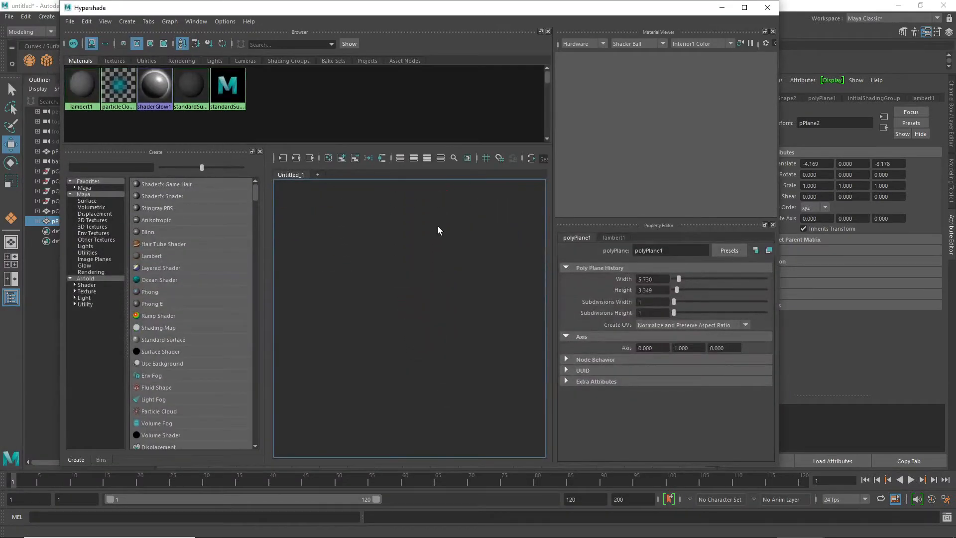
click(106, 168)
text(stan)
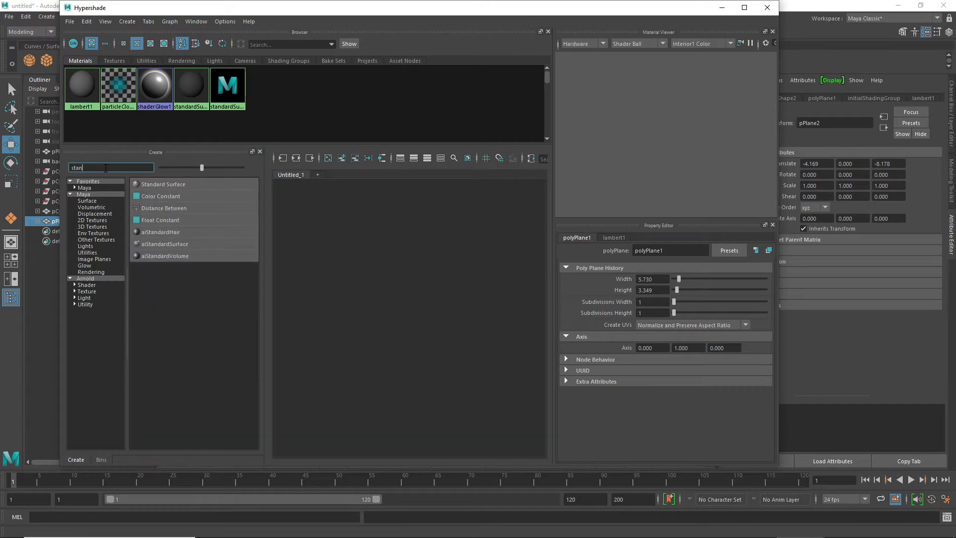
click(163, 184)
scroll(370, 282, up, 3)
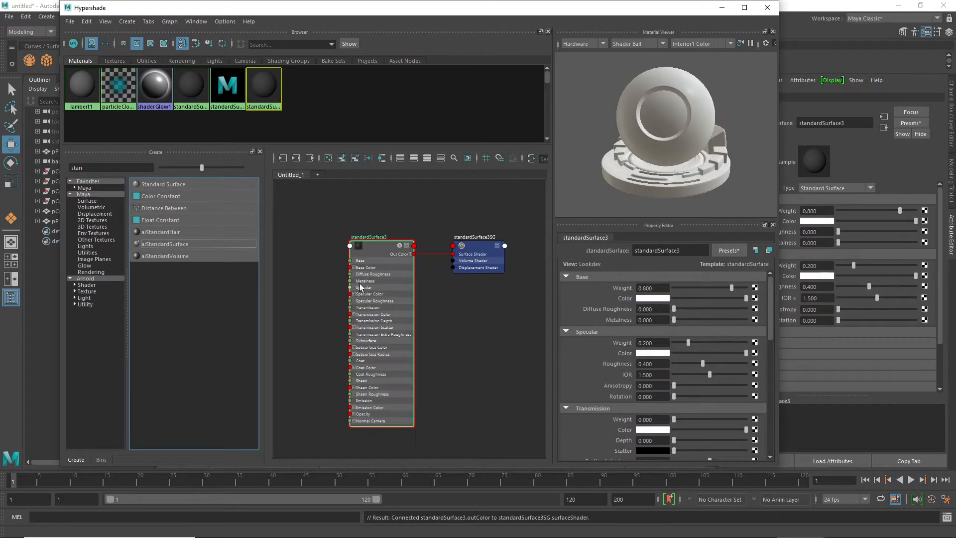
scroll(350, 294, down, 2)
alt+middle_drag(326, 317, 384, 299)
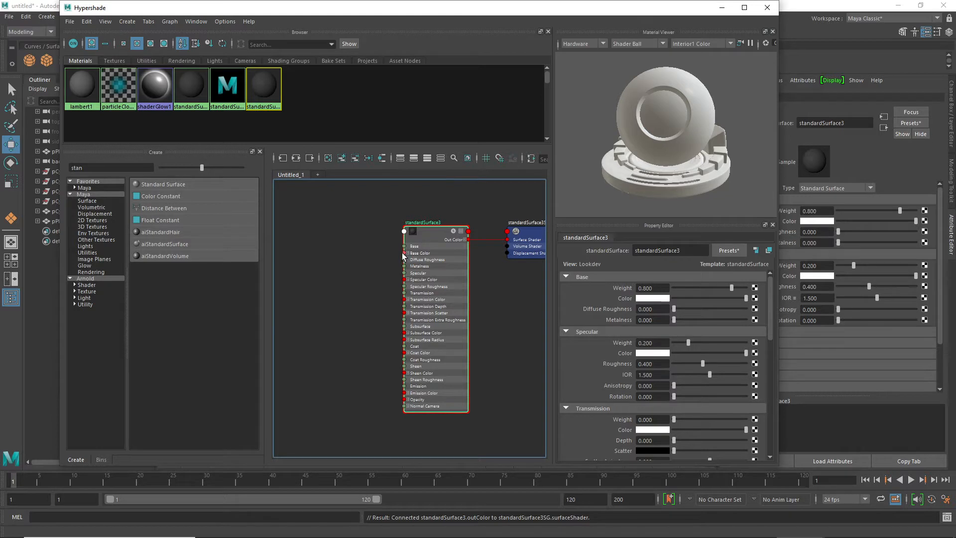
click(755, 298)
click(404, 267)
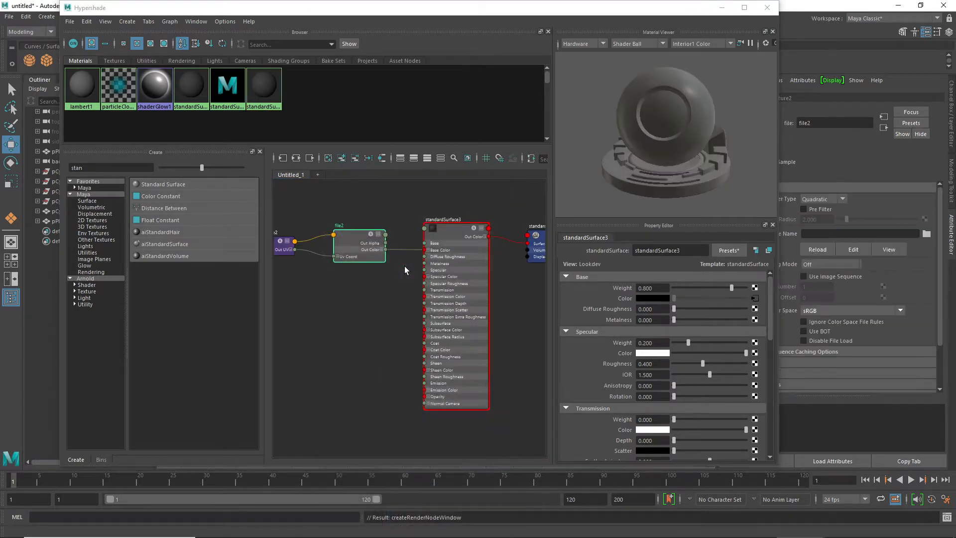
click(763, 319)
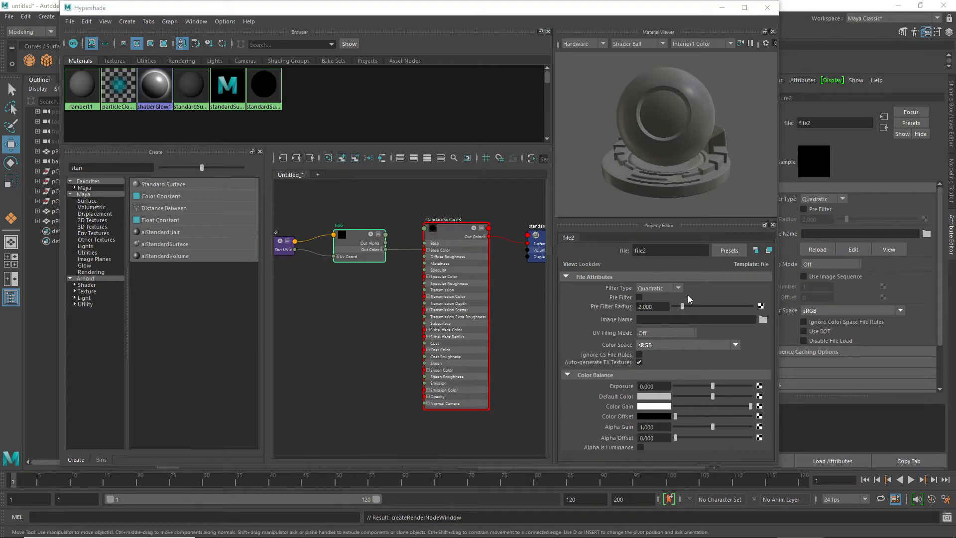
scroll(231, 109, down, 6)
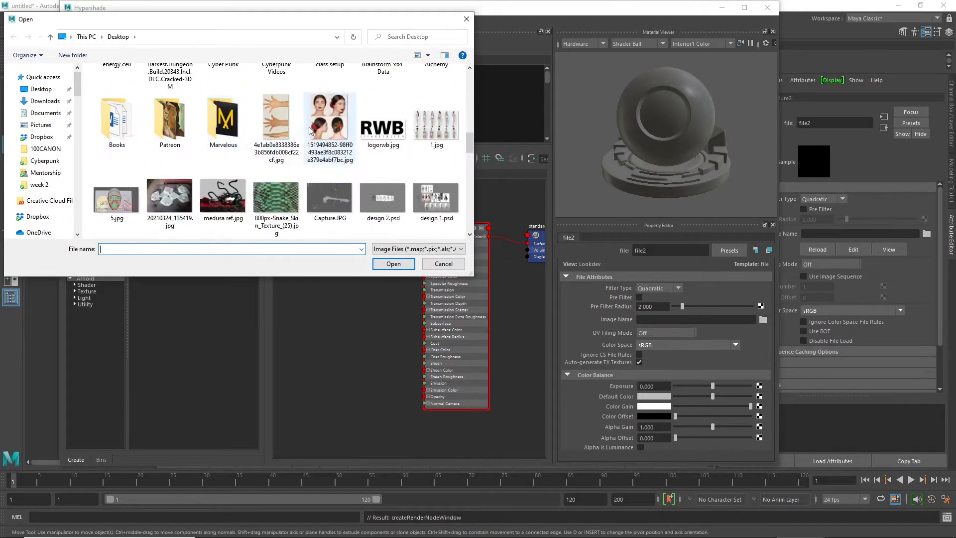
double_click(329, 124)
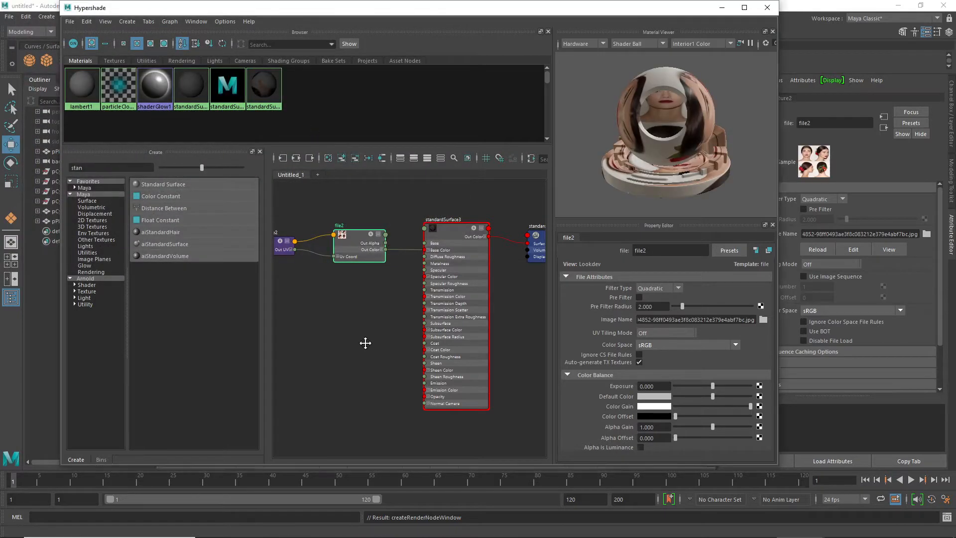
- Create a second Standard Surface material with the hands image 4e1ab0e8338386e3b856fdb008cf22cf.jpg as its base color File texture
alt+middle_drag(367, 342, 344, 125)
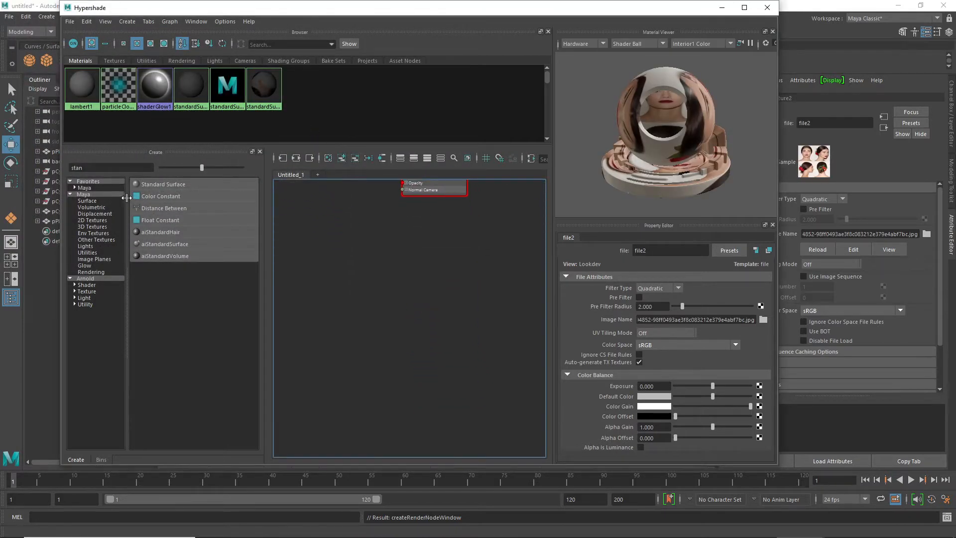
click(164, 186)
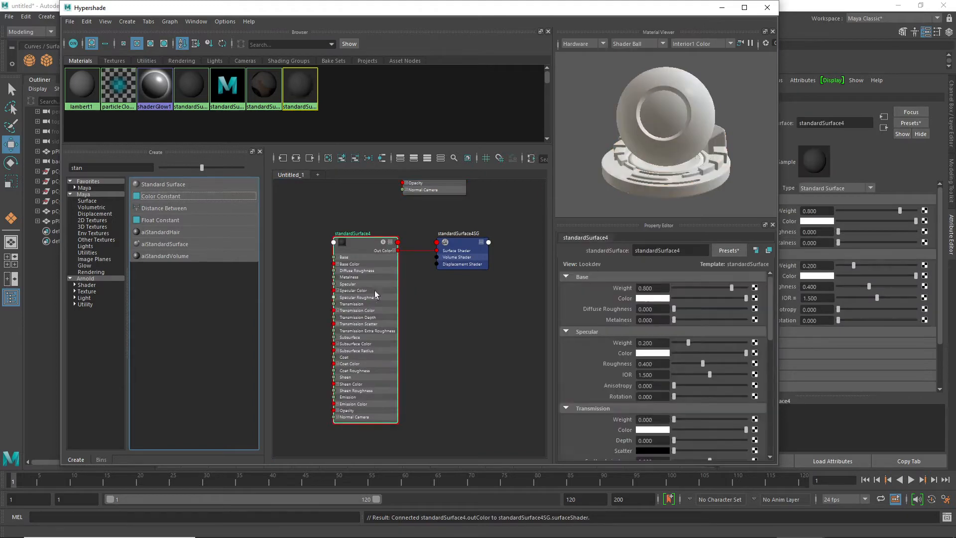
click(755, 298)
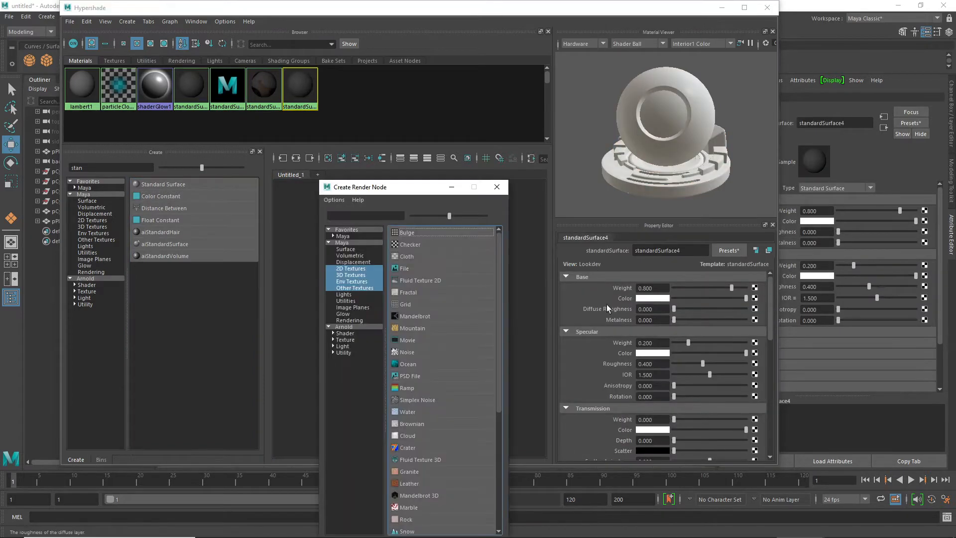
click(417, 267)
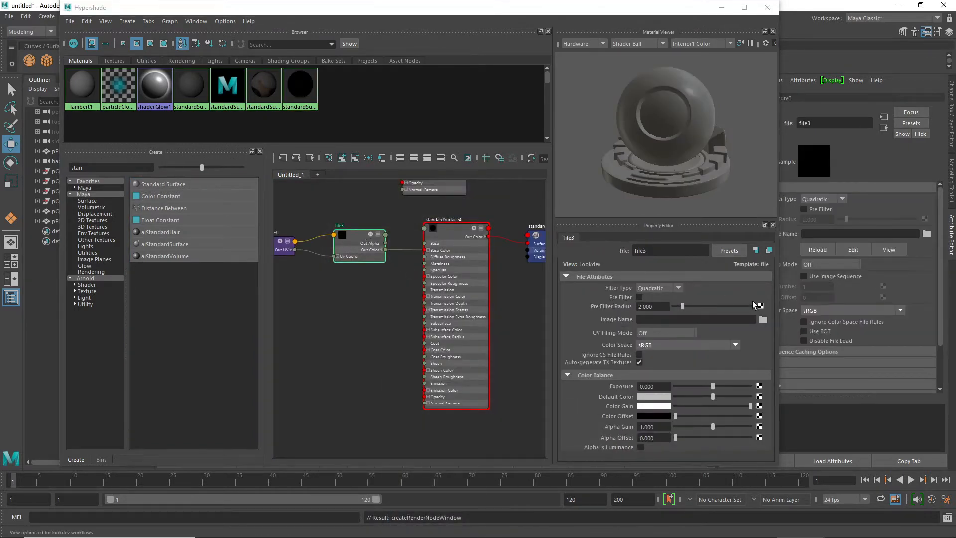
click(763, 319)
scroll(316, 176, down, 2)
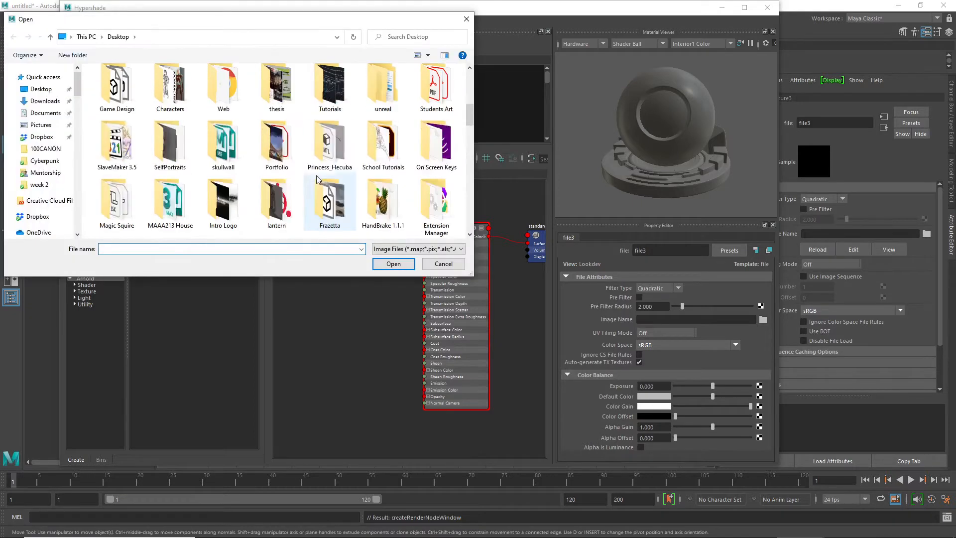
scroll(316, 176, down, 3)
double_click(277, 124)
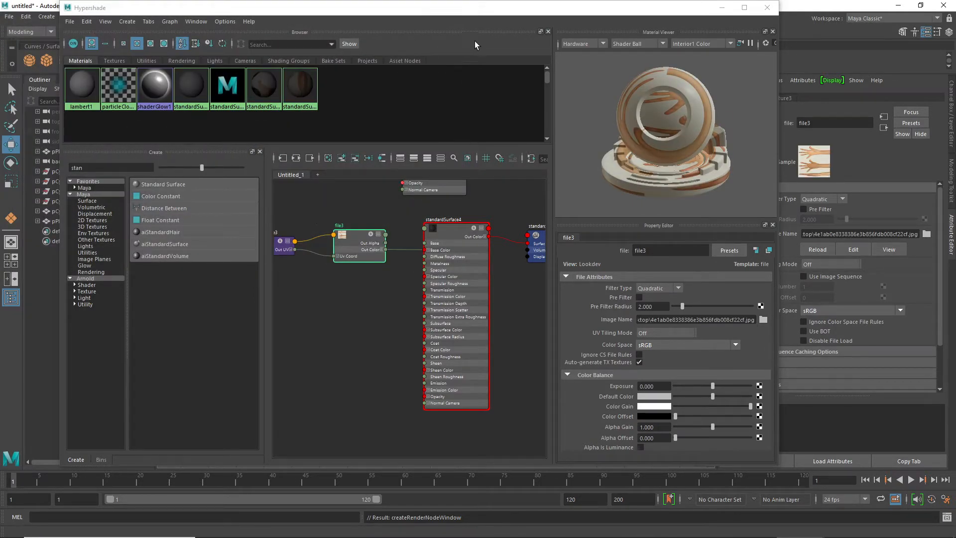
- Duplicate the new plane, space the two planes side by side along X, and assign the hands material to the copy
drag(476, 12, 526, 396)
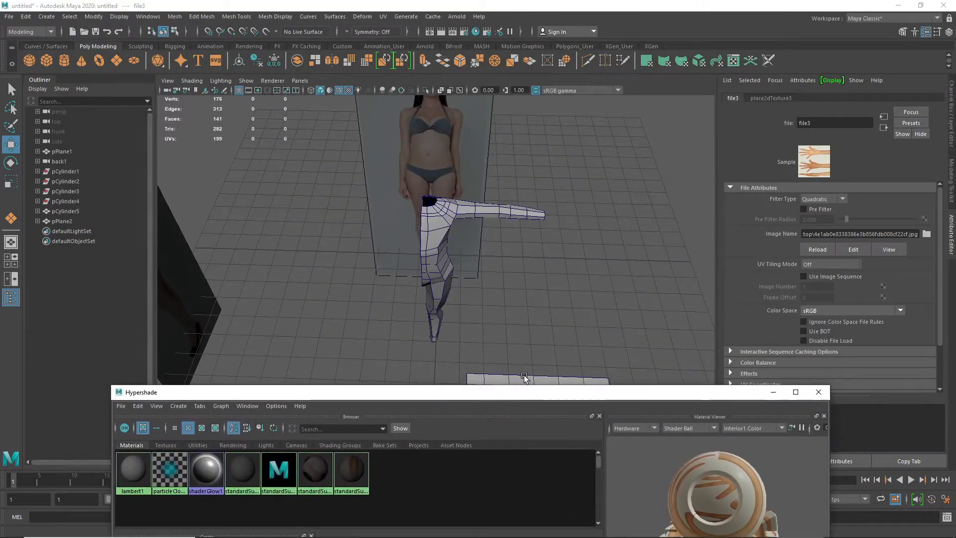
click(525, 377)
alt+middle_drag(535, 348, 490, 141)
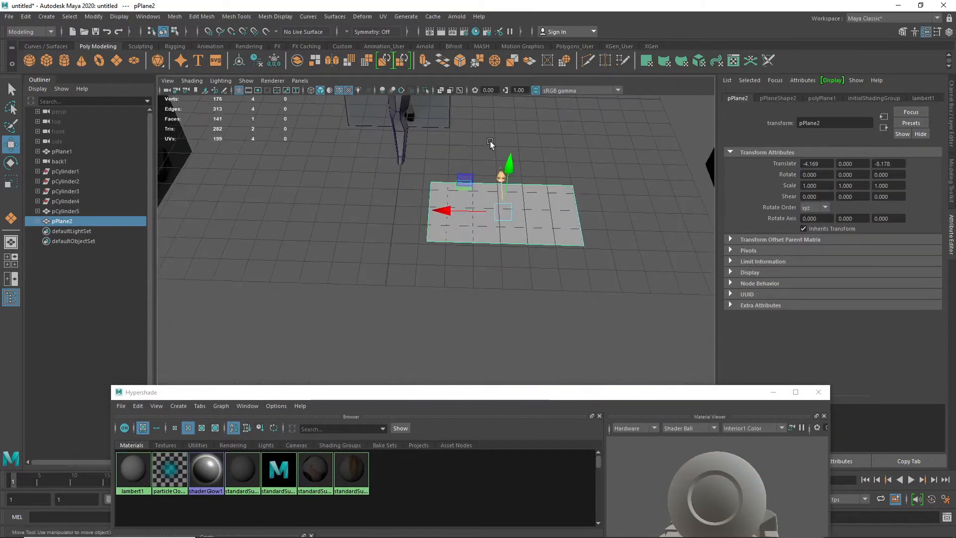
mouse_move(451, 211)
mouse_down()
mouse_move(289, 208)
mouse_move(465, 213)
mouse_up()
mouse_move(502, 397)
mouse_down()
mouse_move(643, 304)
mouse_move(666, 214)
mouse_up()
right_drag(662, 429, 664, 327)
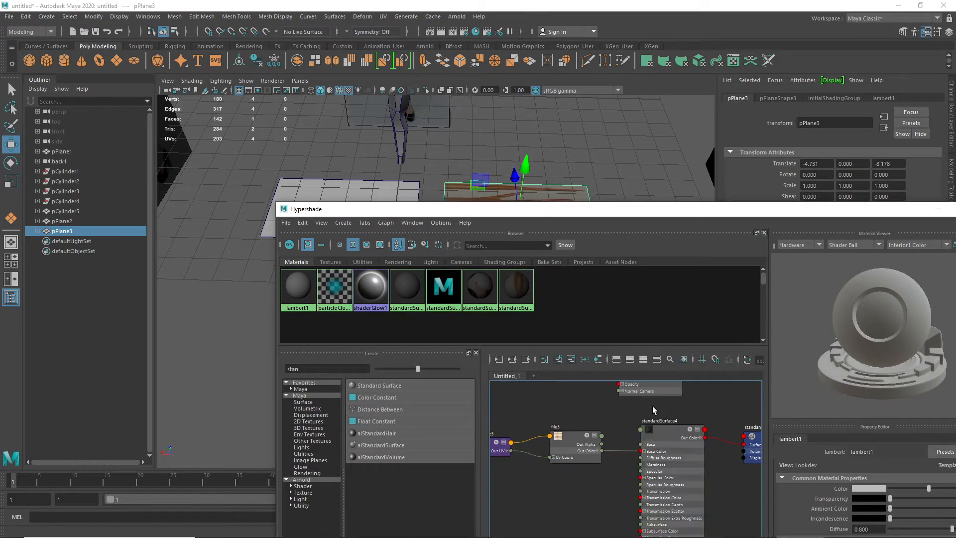
- Assign the head reference material to the original plane and close the Hypershade
alt+middle_drag(584, 400, 583, 528)
alt+middle_drag(599, 414, 605, 534)
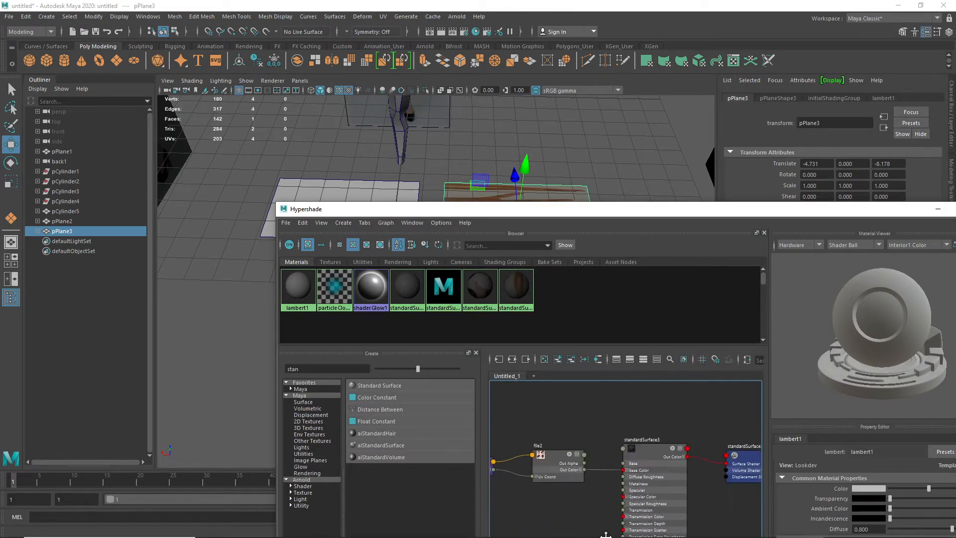
click(644, 449)
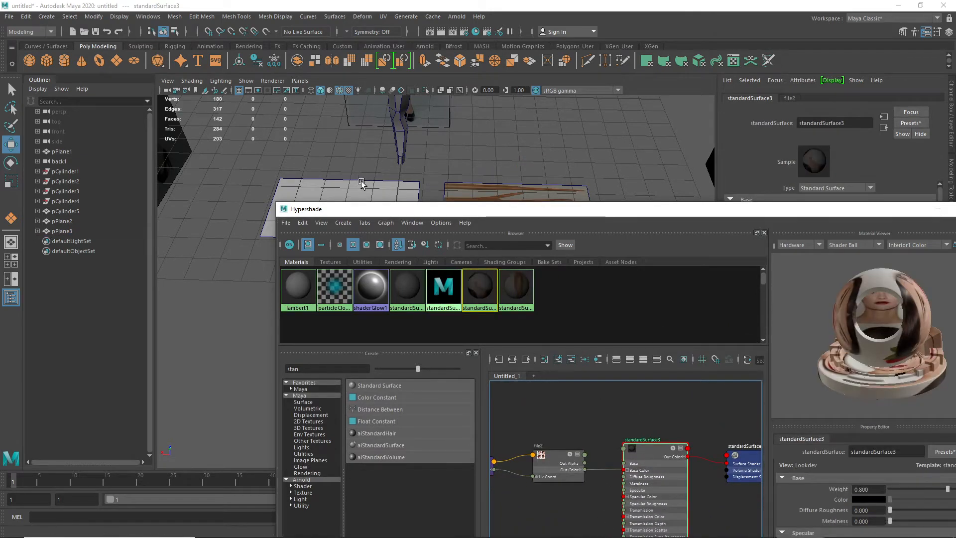
click(323, 189)
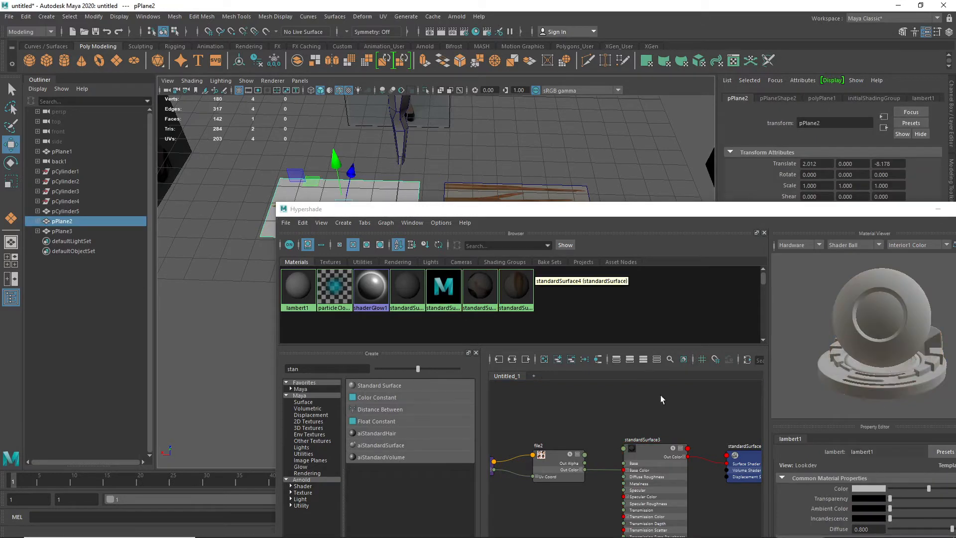
right_drag(652, 449, 656, 329)
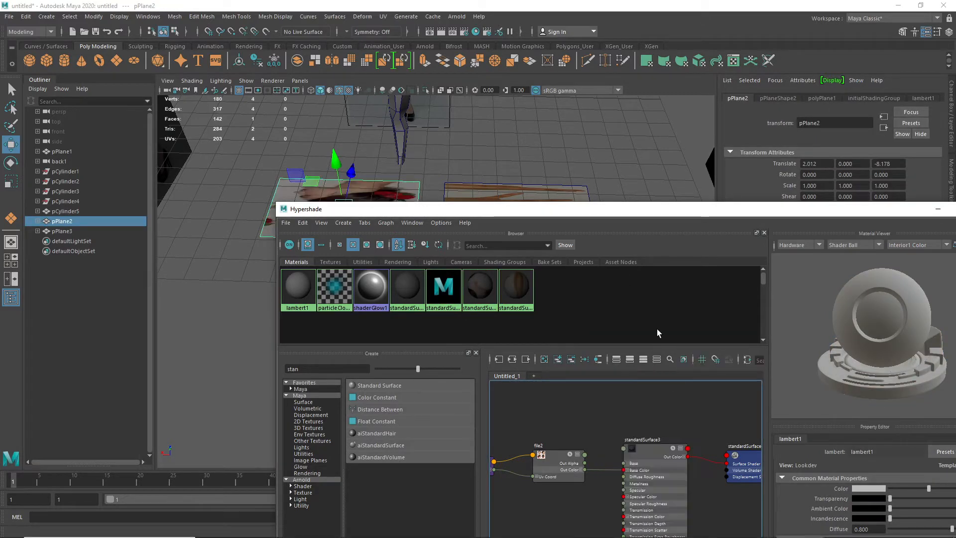
drag(616, 216, 440, 193)
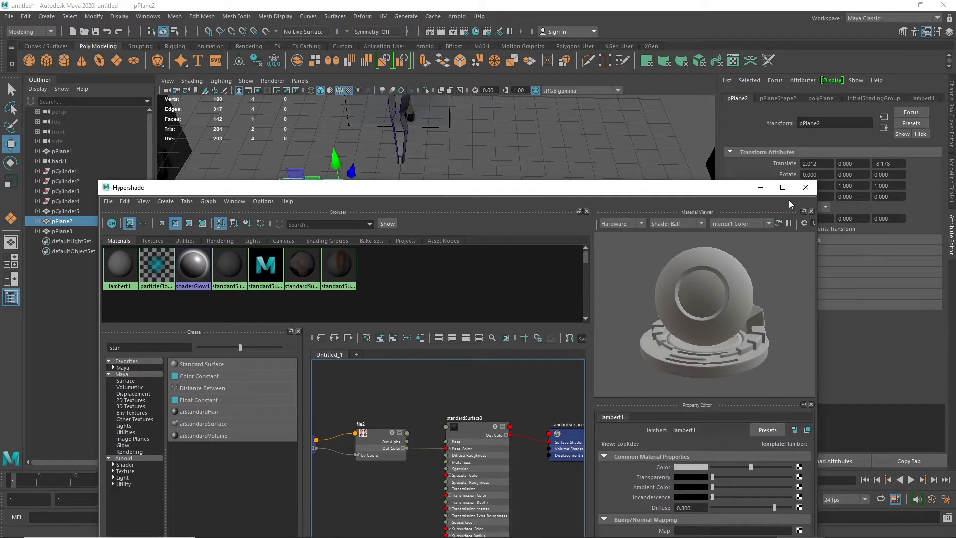
click(801, 188)
- Open the hands plane in the UV Editor, hide the checker pattern, and arrange the view to see the plane and its UVs together
click(497, 222)
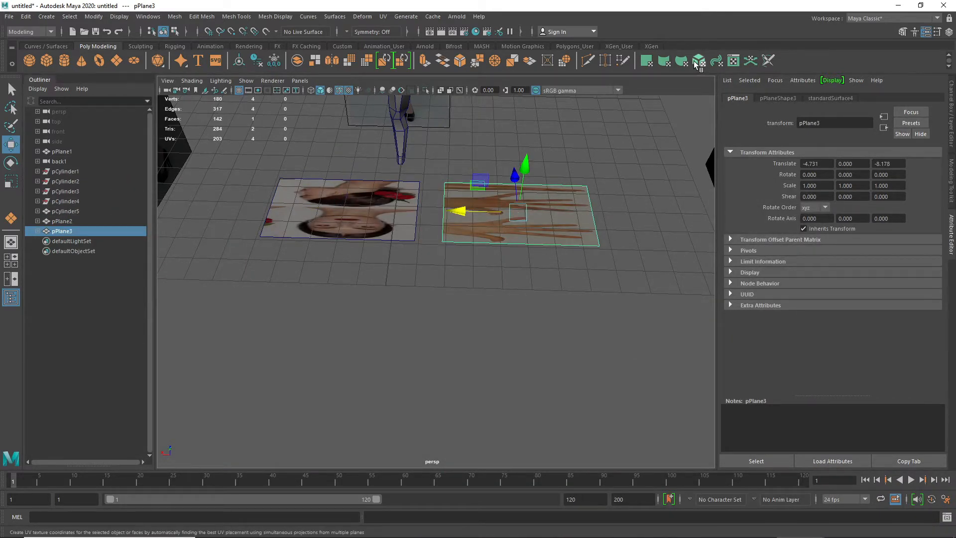
click(733, 61)
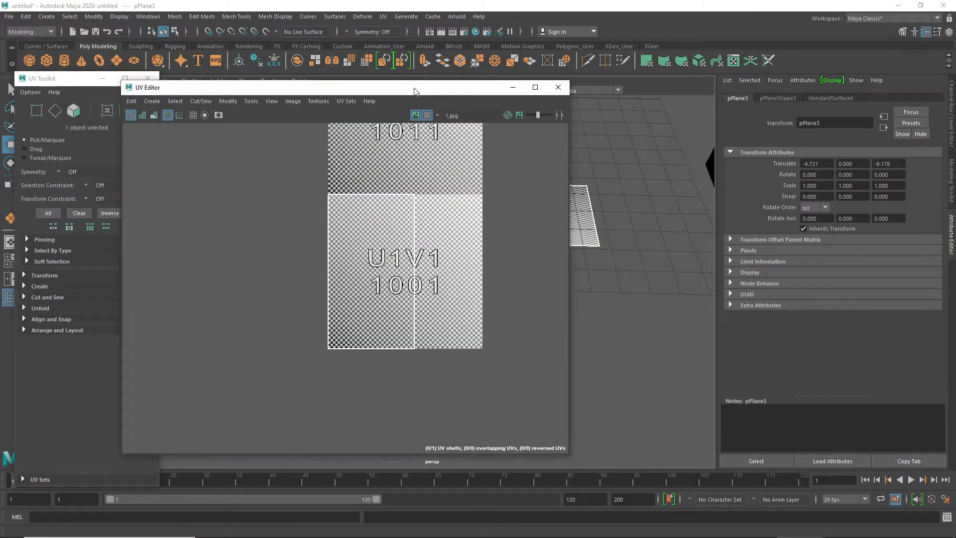
drag(415, 91, 532, 99)
click(545, 122)
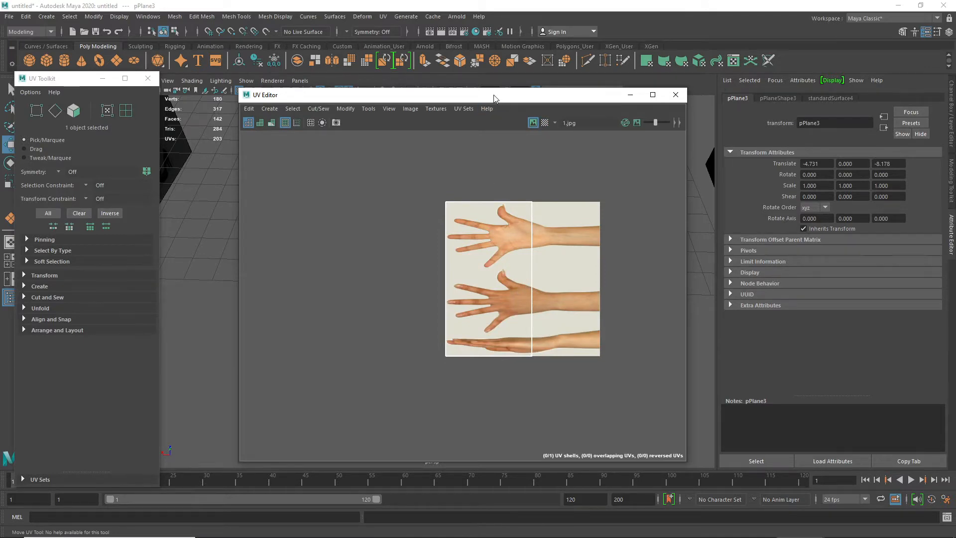
drag(494, 98, 774, 103)
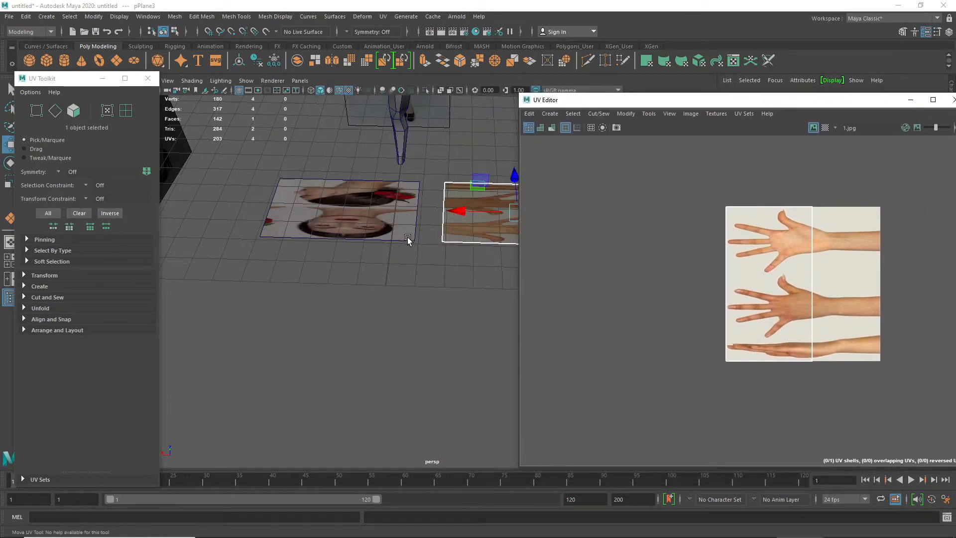
alt+drag(407, 240, 505, 274)
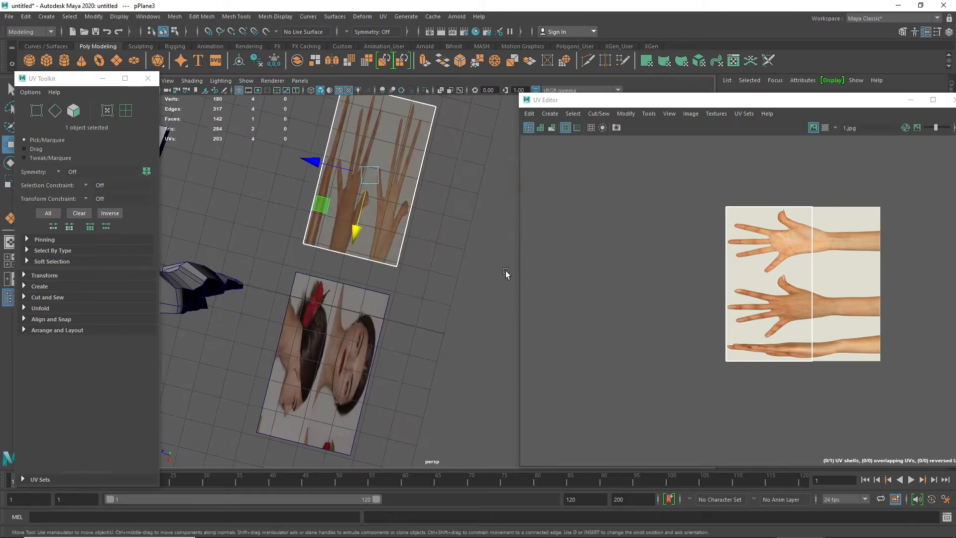
- Stretch the hands plane's UVs along U until they cover the full width of the hands image
right_drag(812, 290, 774, 288)
drag(788, 186, 868, 389)
mouse_move(887, 284)
mouse_down()
mouse_move(955, 286)
mouse_move(882, 284)
mouse_up()
- Select the hands plane's face and rotate its UVs 90 degrees clockwise
key(e)
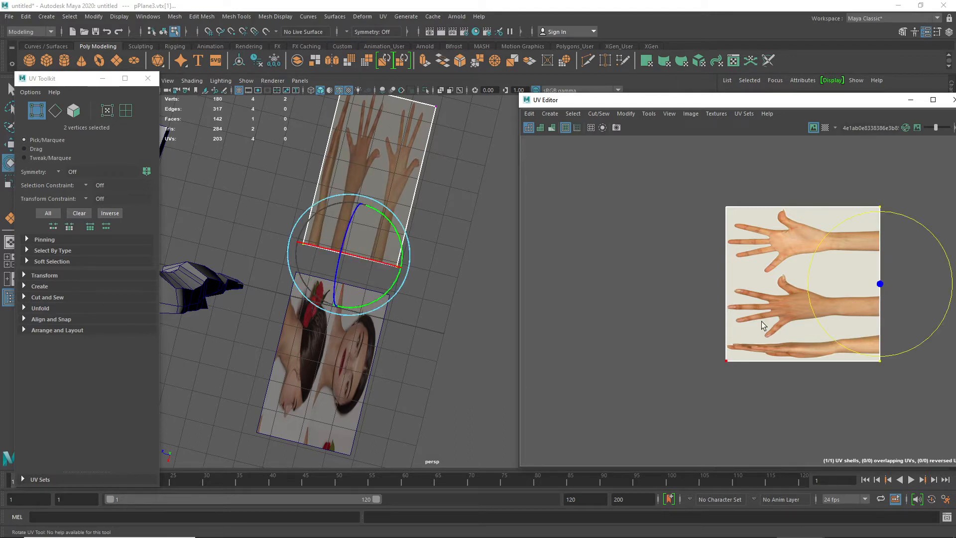
click(761, 322)
right_drag(796, 289, 805, 315)
click(808, 307)
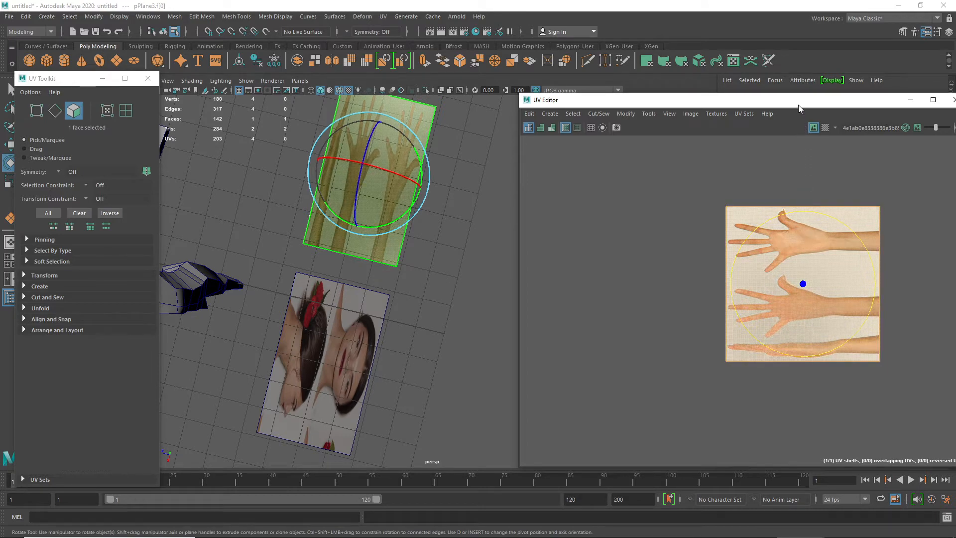
drag(799, 105, 625, 79)
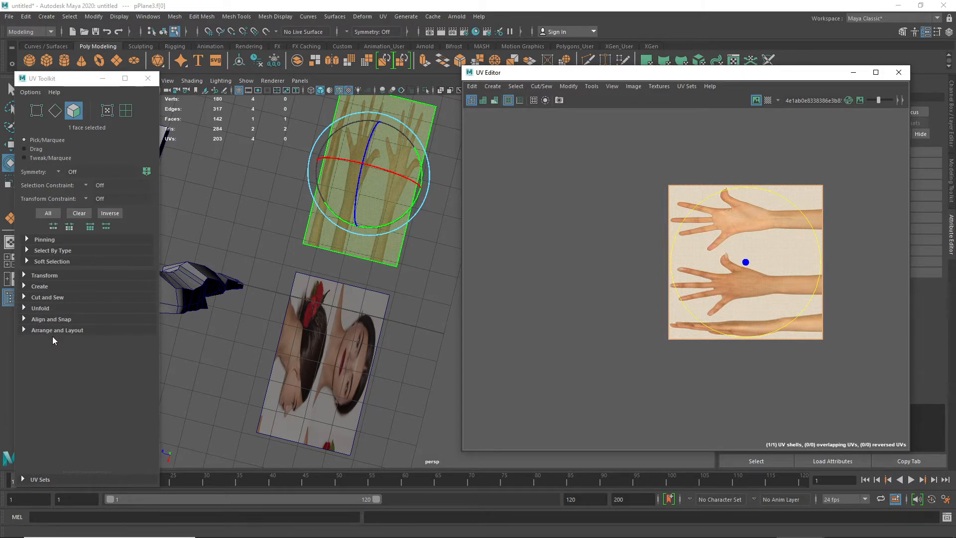
click(40, 274)
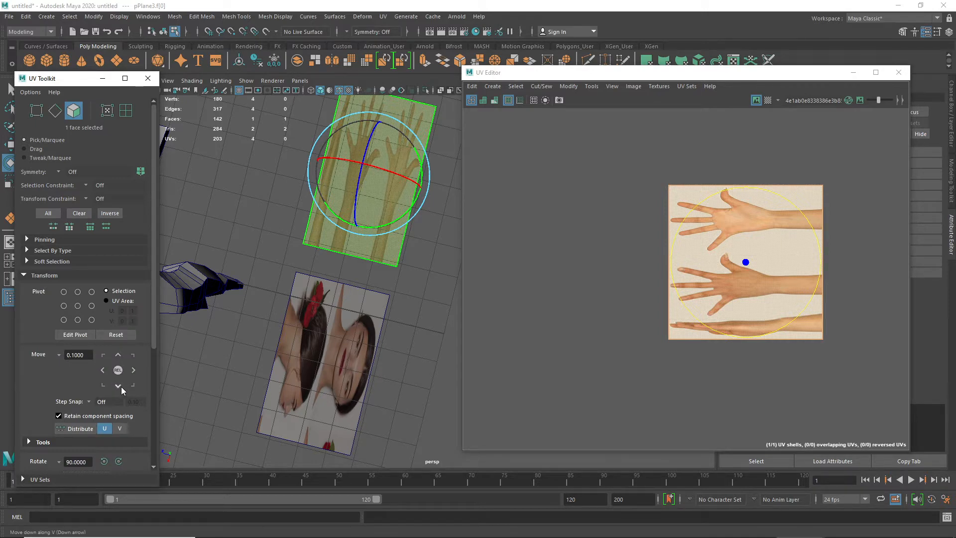
click(78, 305)
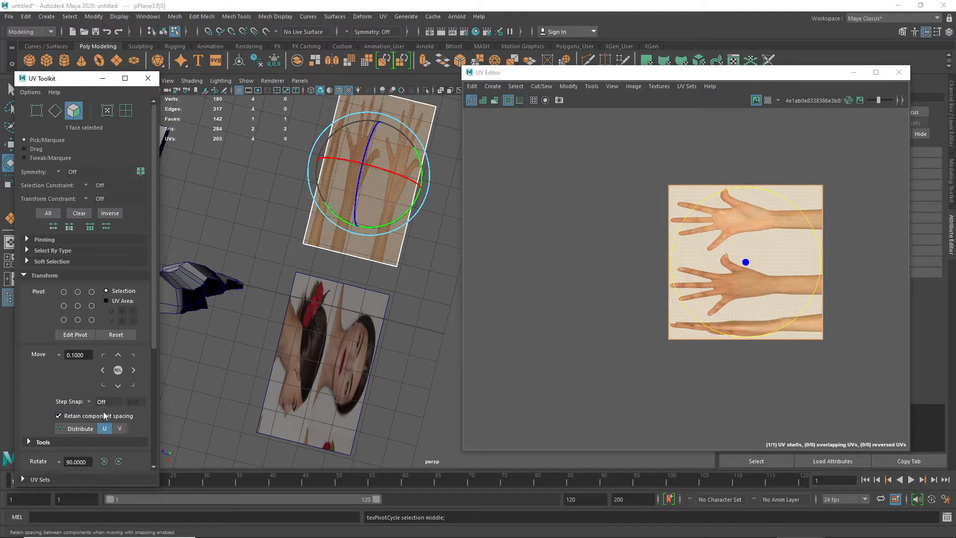
scroll(103, 413, down, 3)
scroll(104, 418, down, 3)
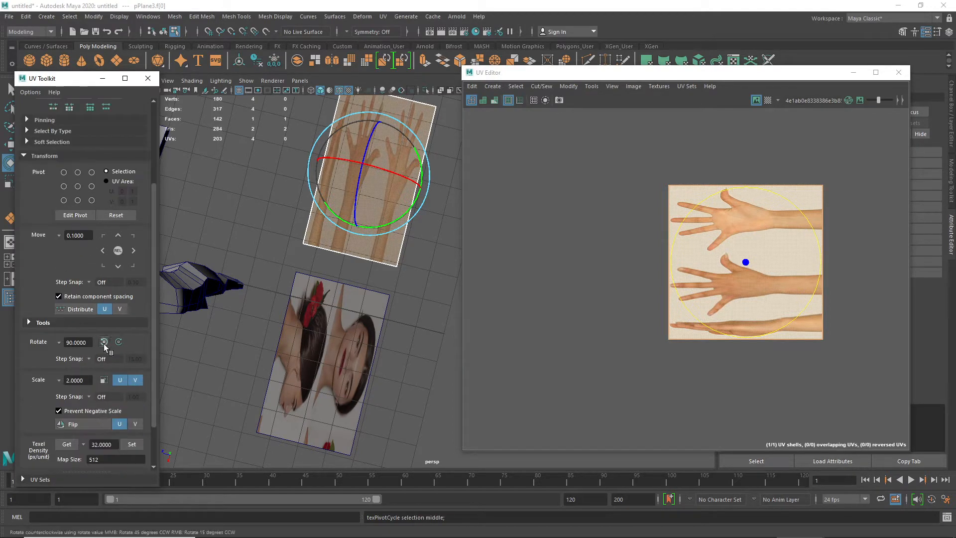
click(118, 342)
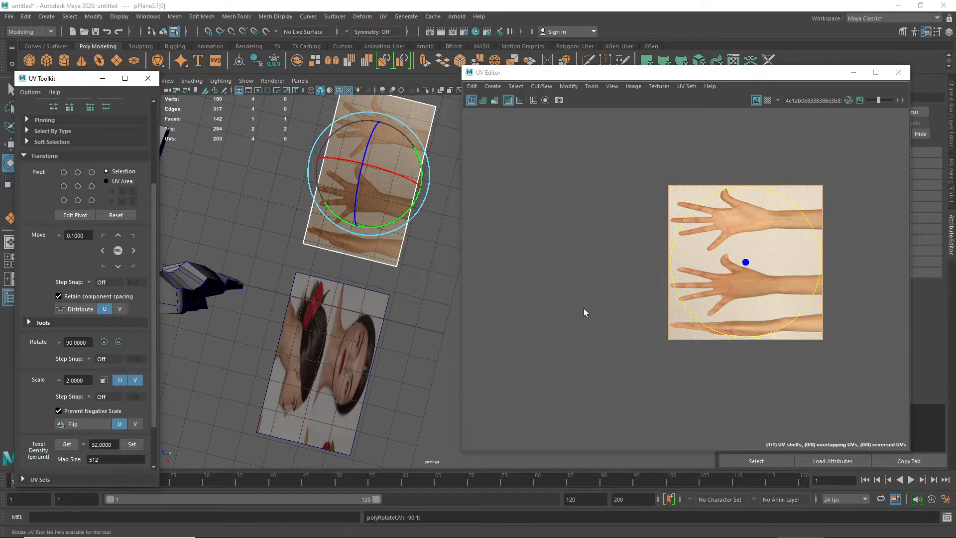
- Move the head plane's UV points outward to the corners of the head reference image so the shell covers all four views
click(353, 351)
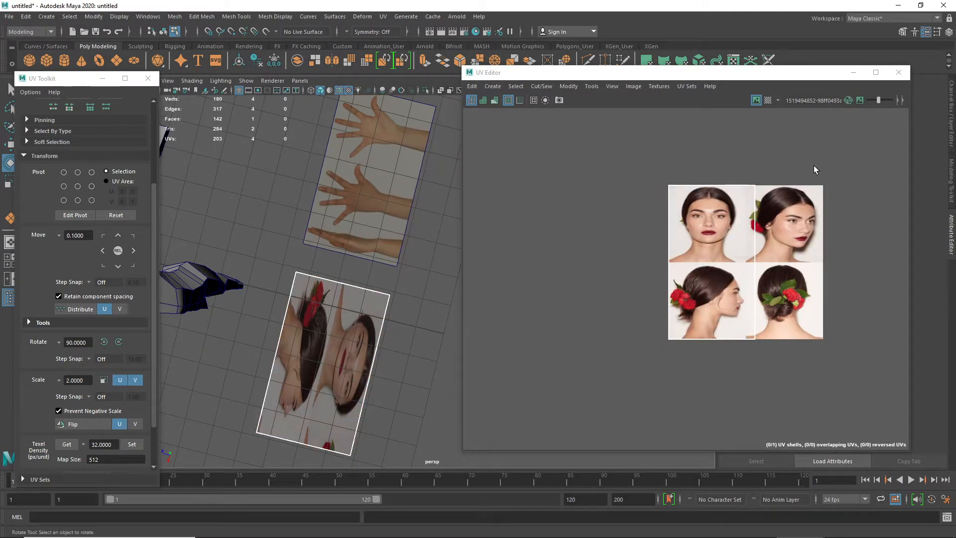
right_drag(748, 228, 735, 264)
drag(781, 374, 713, 156)
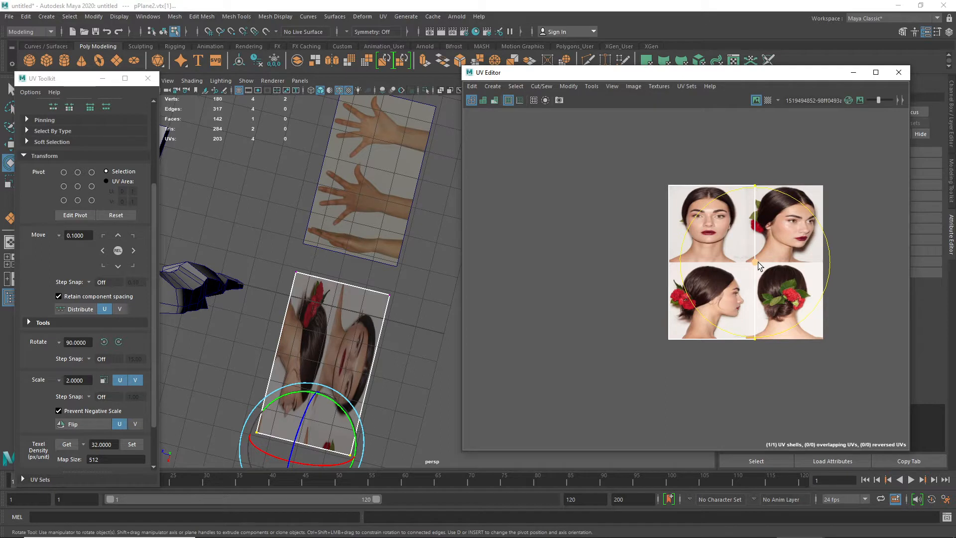
key(w)
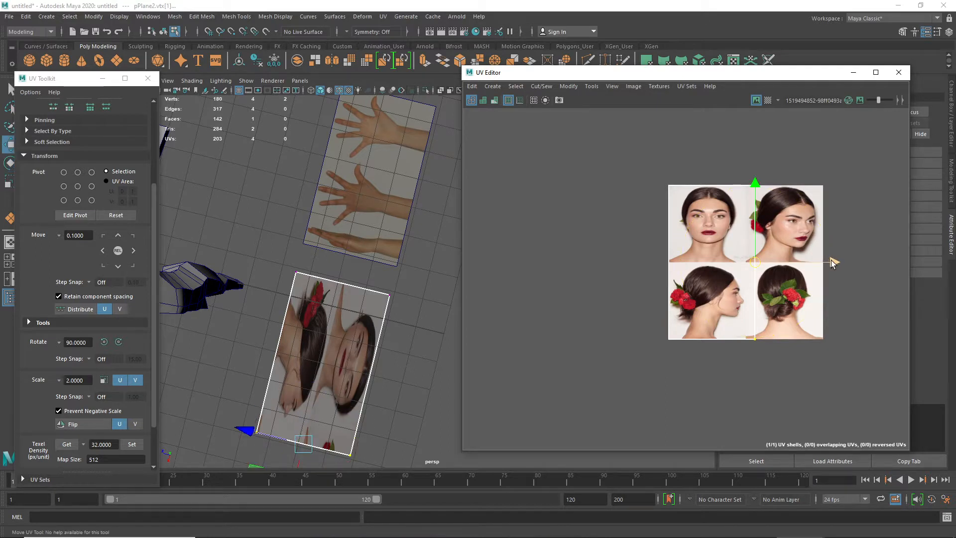
drag(833, 262, 902, 263)
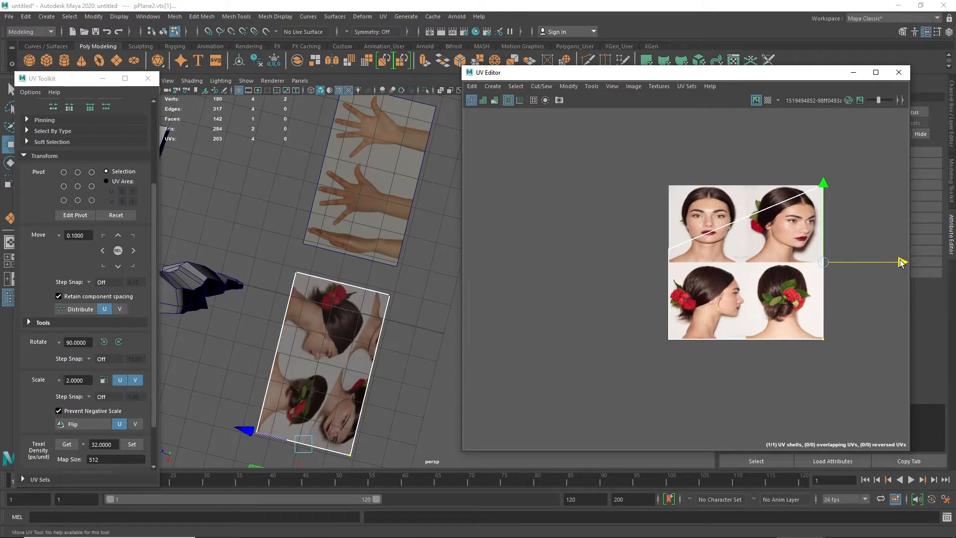
click(669, 250)
drag(667, 173, 663, 108)
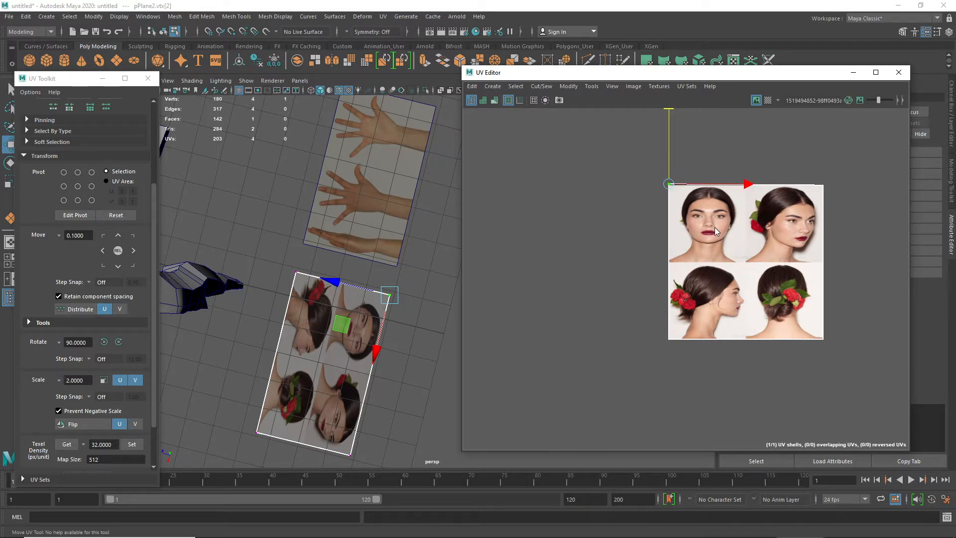
- Select the head plane's face, fine-tune its UV scale along U, and close the UV Editor
right_drag(715, 227, 689, 216)
click(725, 255)
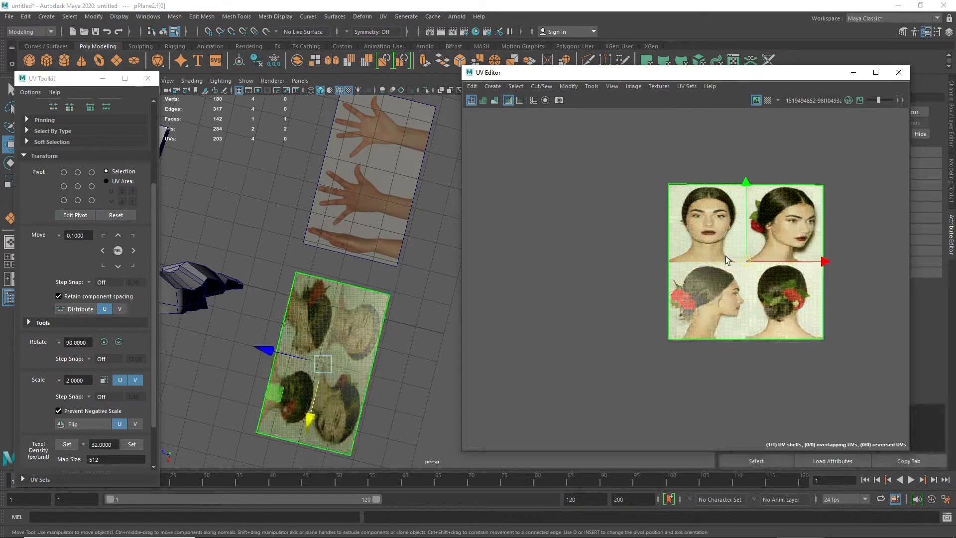
key(e)
key(r)
mouse_move(817, 261)
mouse_down()
mouse_move(869, 249)
mouse_move(817, 252)
mouse_up()
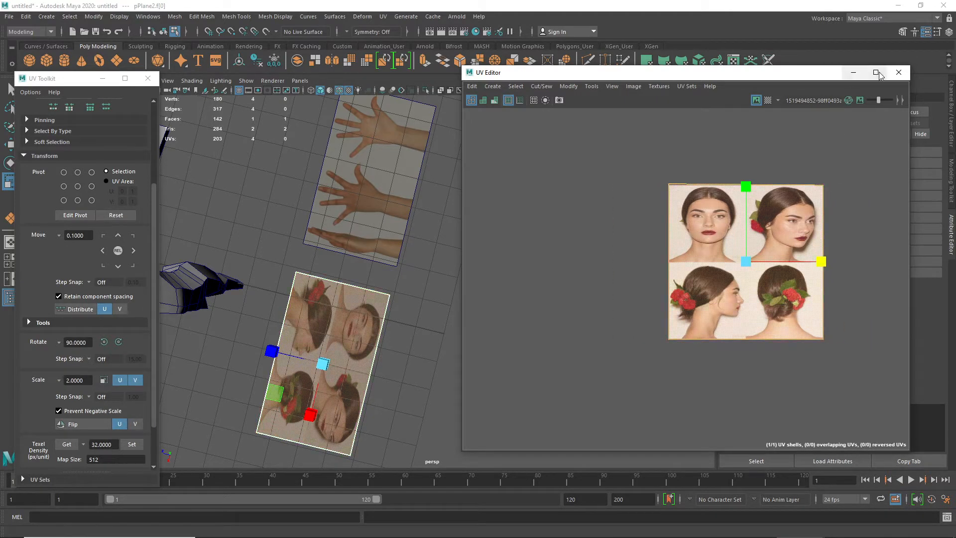
click(898, 72)
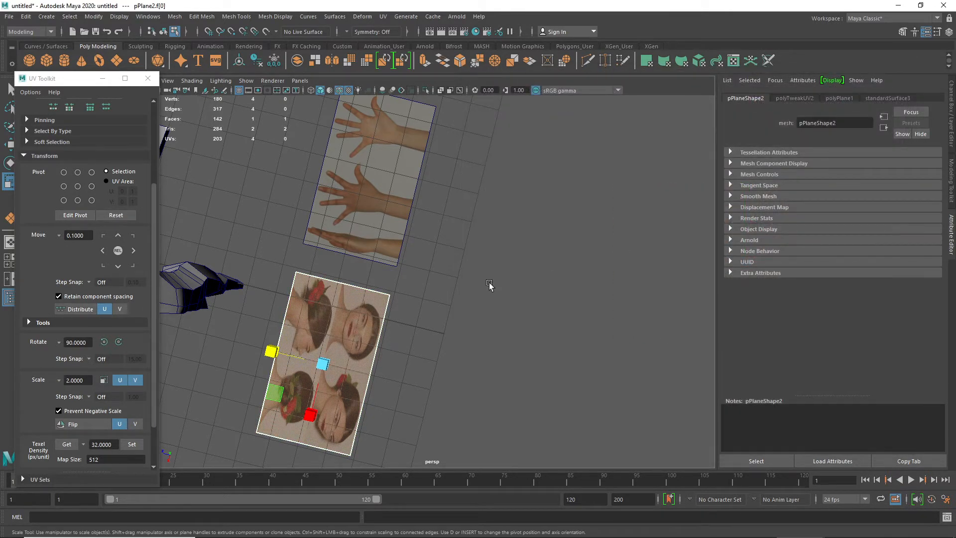
- Check the pixel dimensions of the head reference image from the desktop in IrfanView and return to Maya
click(899, 5)
double_click(774, 163)
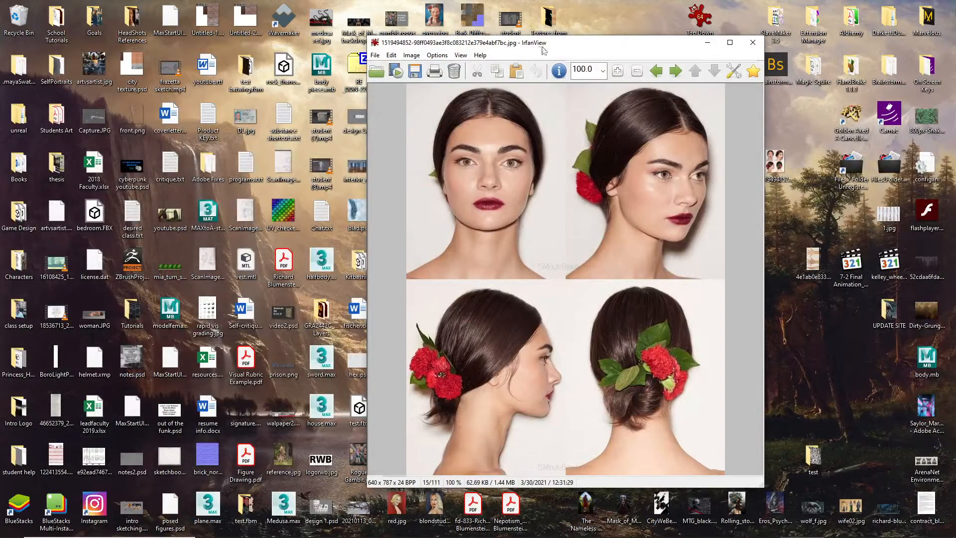
key(Escape)
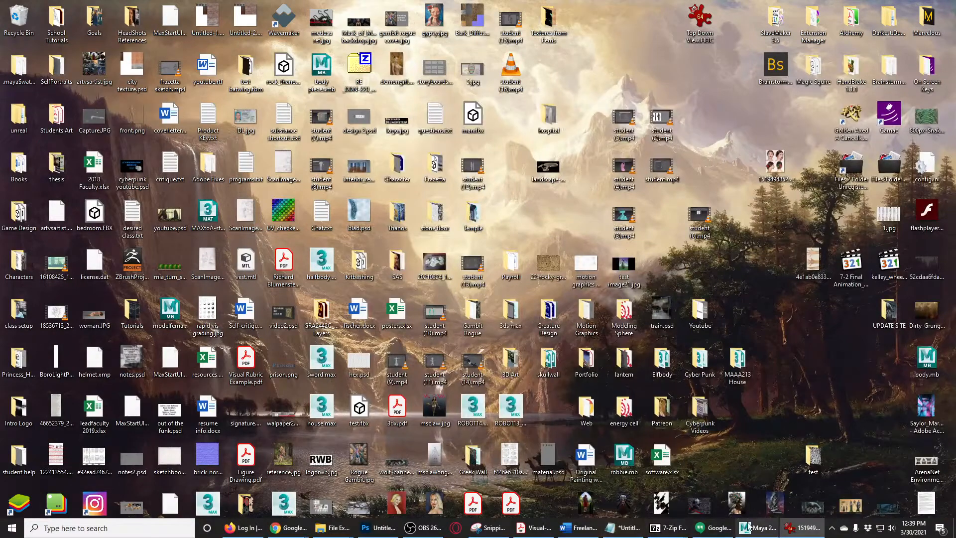
mouse_move(751, 528)
click(791, 483)
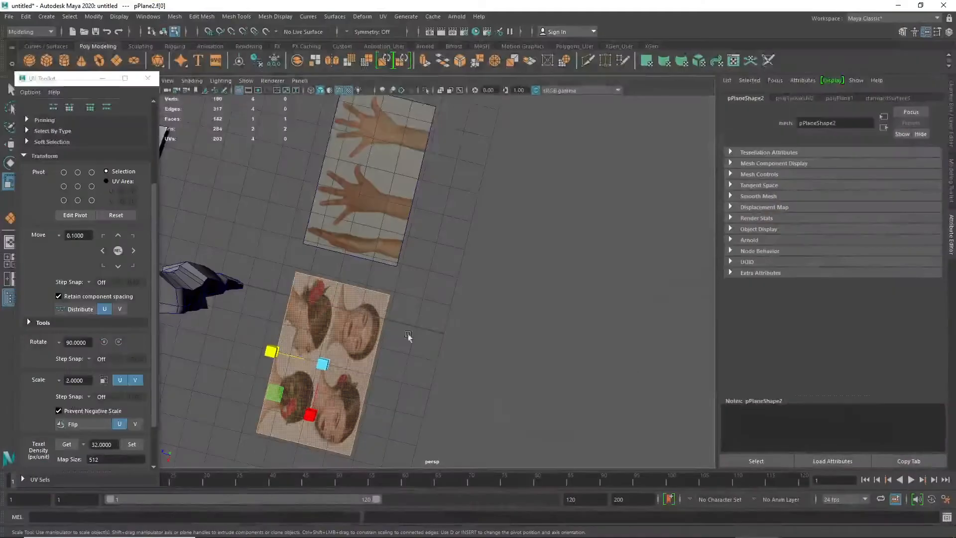
- Set the head plane's polyPlane1 width to 6.400 and height to 7.870 to match the image proportions
click(834, 99)
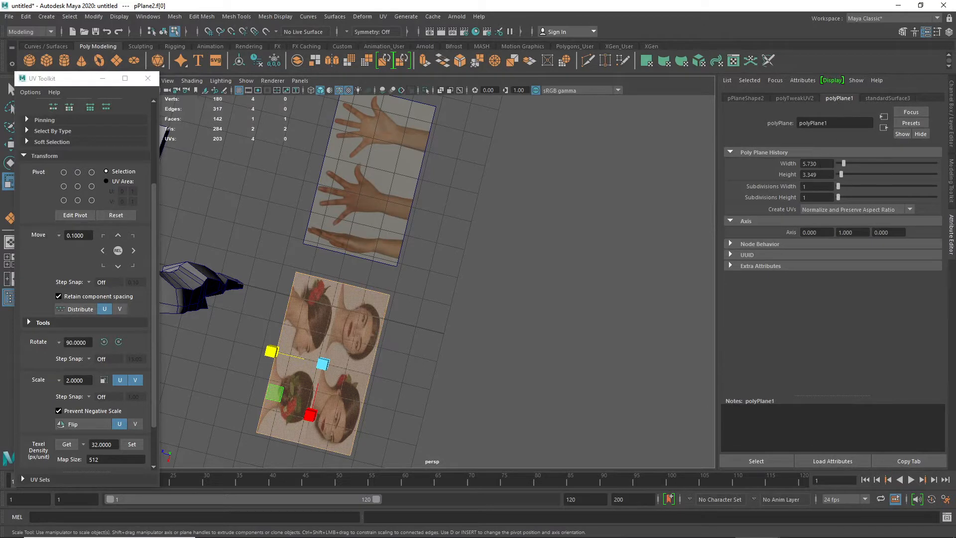
click(823, 167)
text(6.400)
key(Tab)
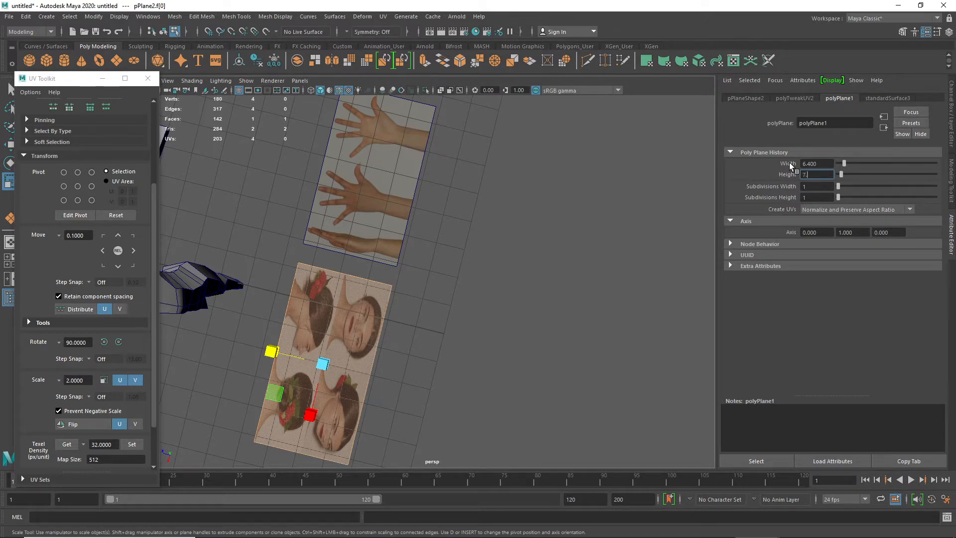
key(Return)
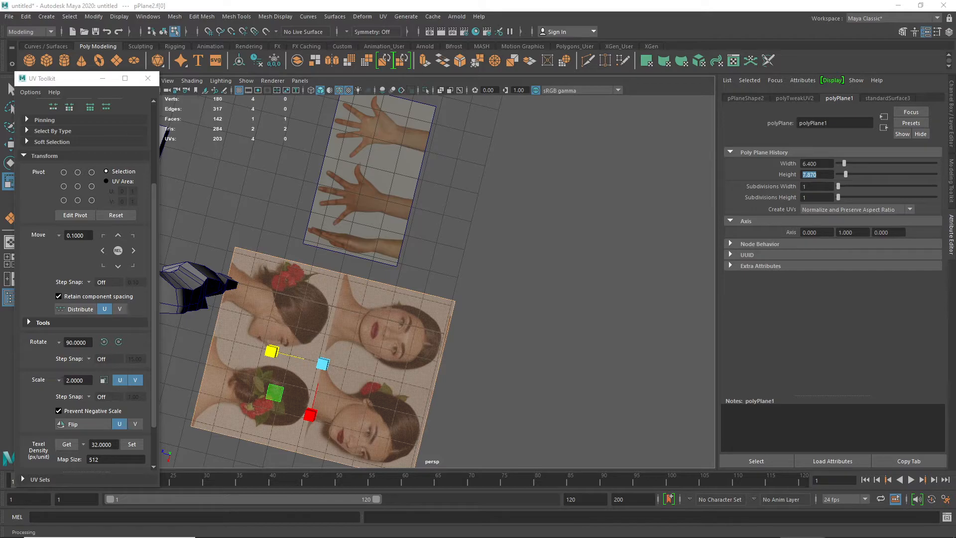
- Check the pixel dimensions of the hands reference image from the desktop in IrfanView and return to Maya
click(898, 5)
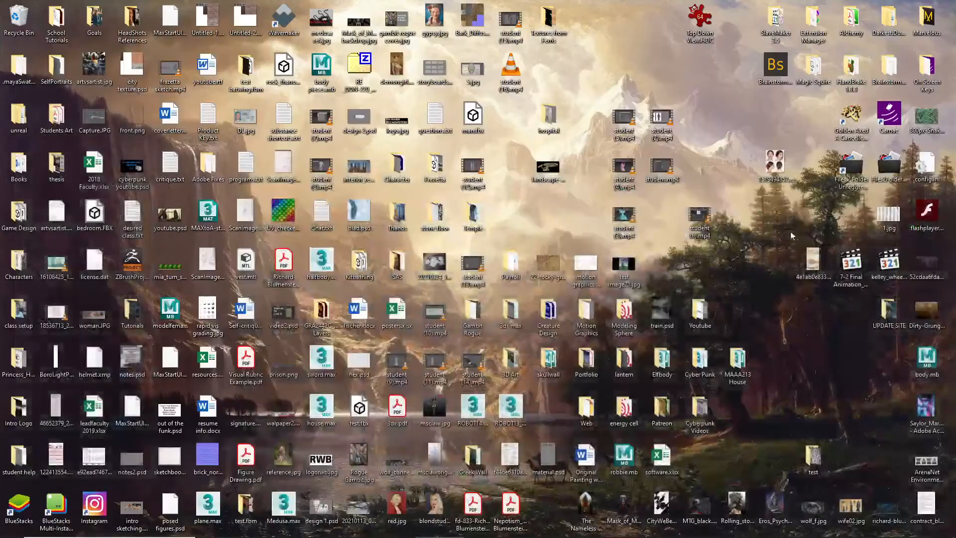
mouse_move(610, 531)
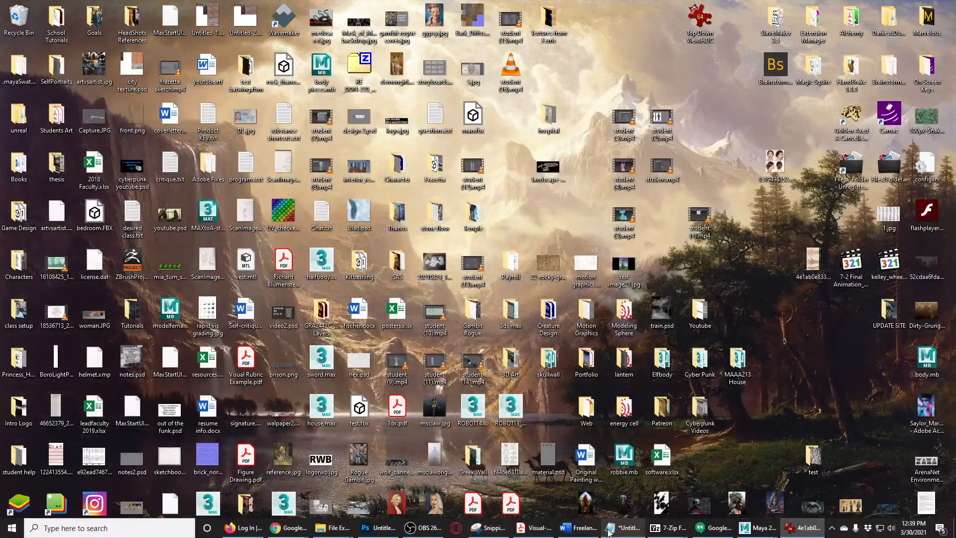
mouse_move(757, 528)
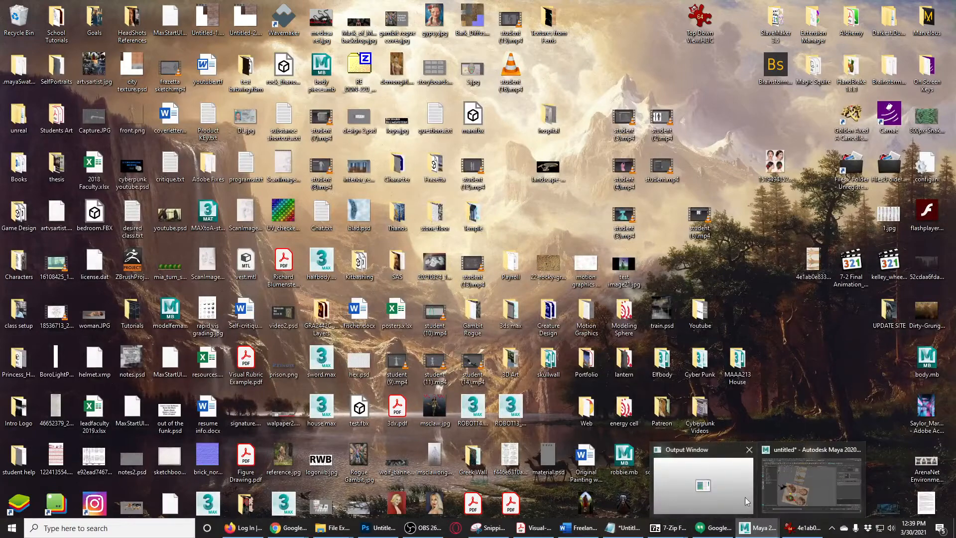
click(812, 493)
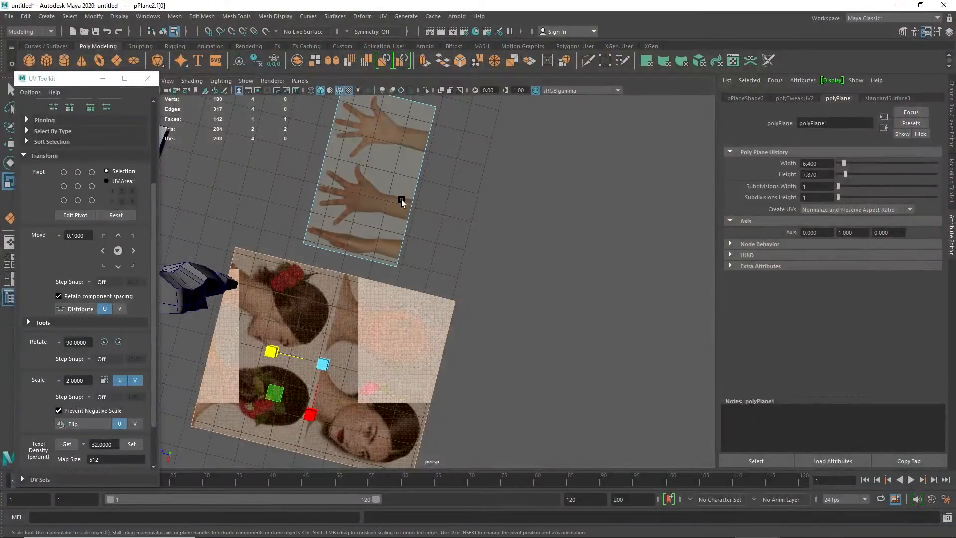
- Select the hands plane and examine its shape and material attributes for width and height settings
click(401, 199)
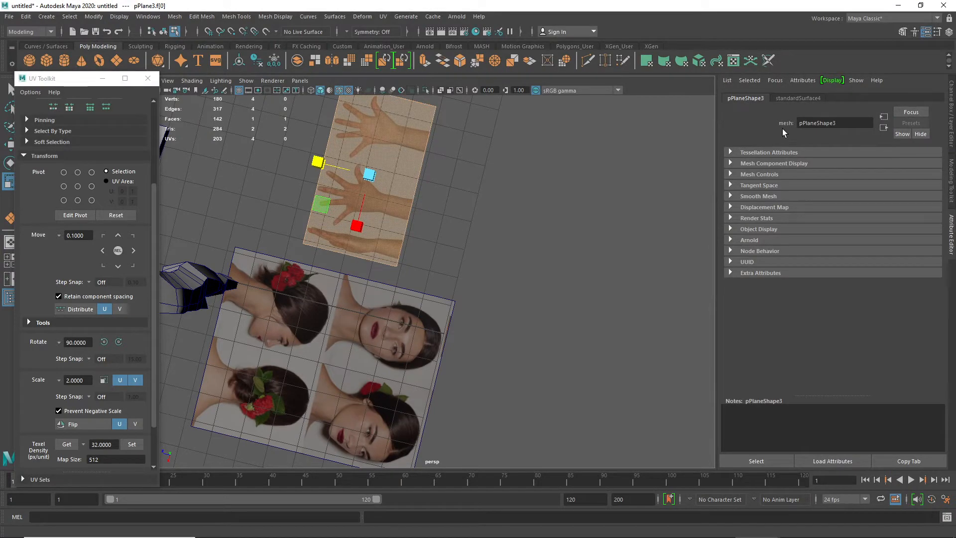
click(519, 184)
click(402, 184)
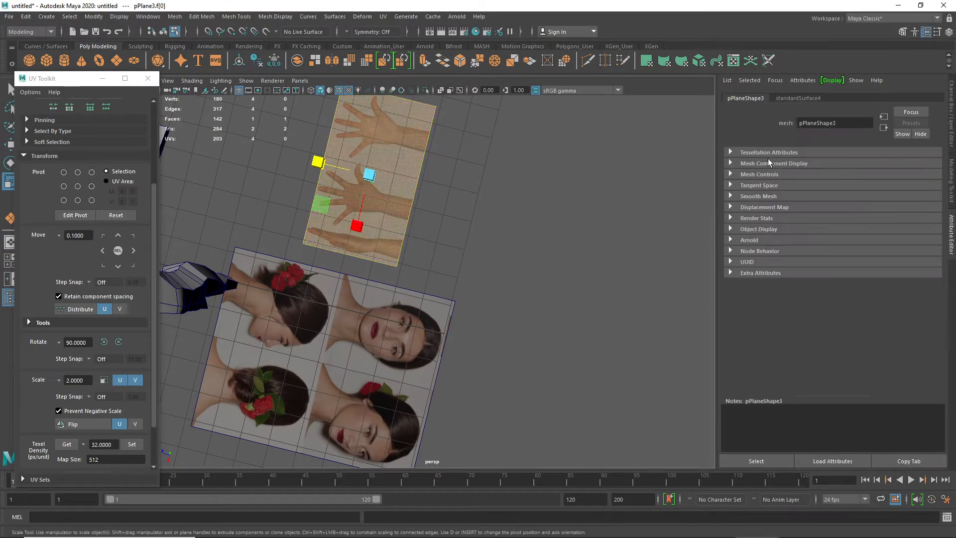
click(796, 98)
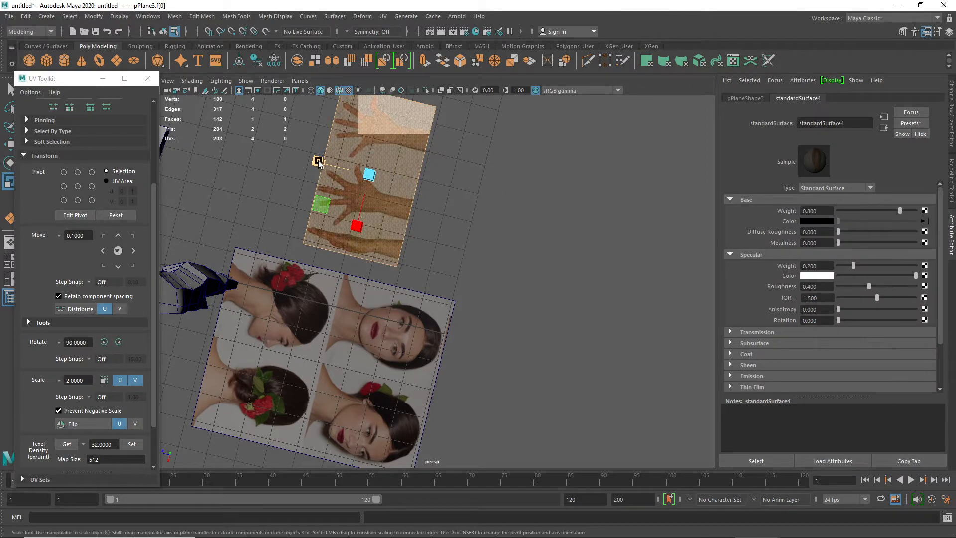
drag(319, 162, 318, 162)
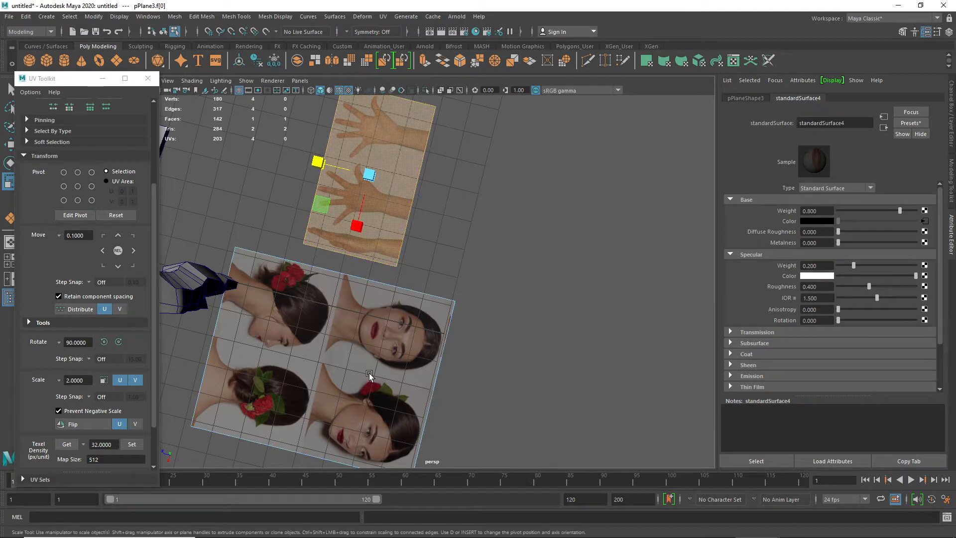
click(745, 98)
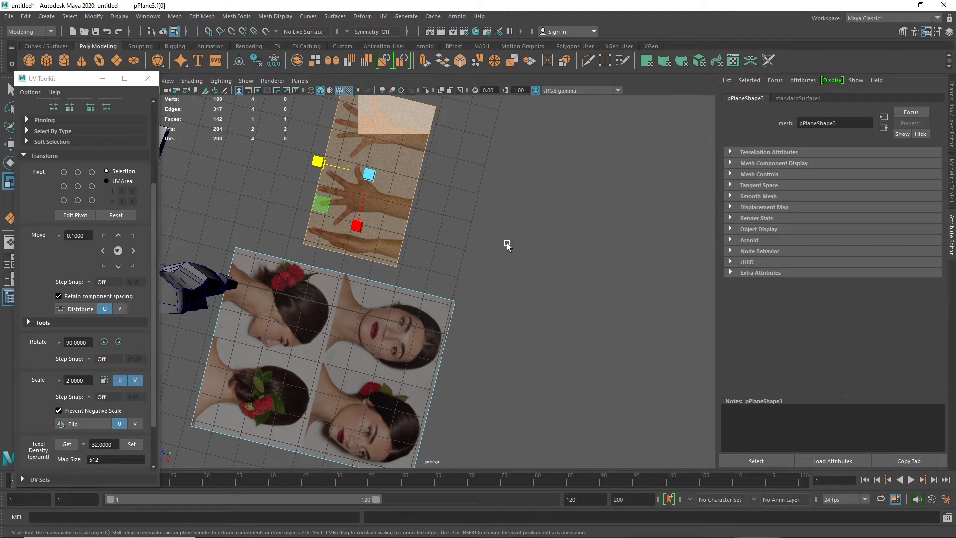
- Close the UV Toolkit and select the face of the head reference plane
key(w)
click(148, 78)
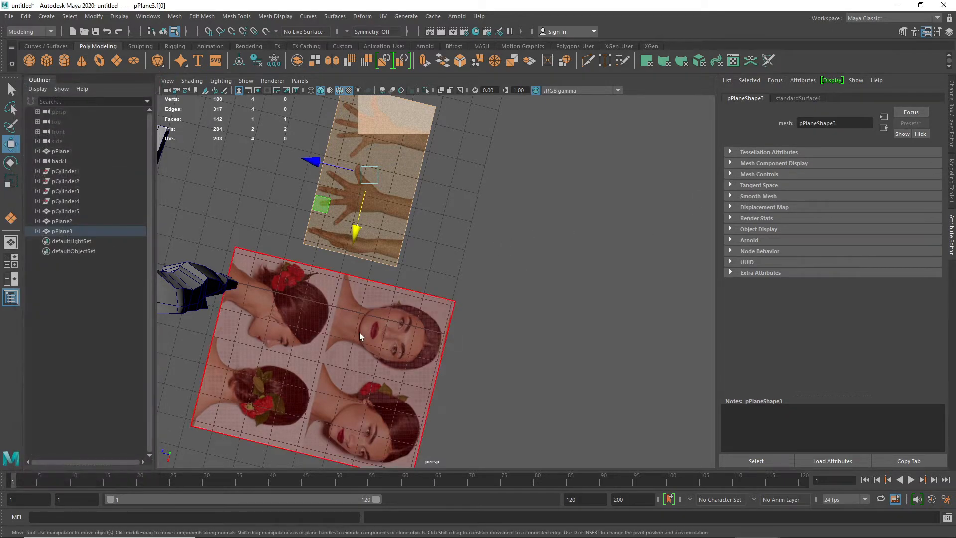
alt+drag(257, 240, 356, 297)
alt+drag(417, 316, 390, 239)
click(390, 237)
- Delete all construction history in the scene
shift+right_click(400, 230)
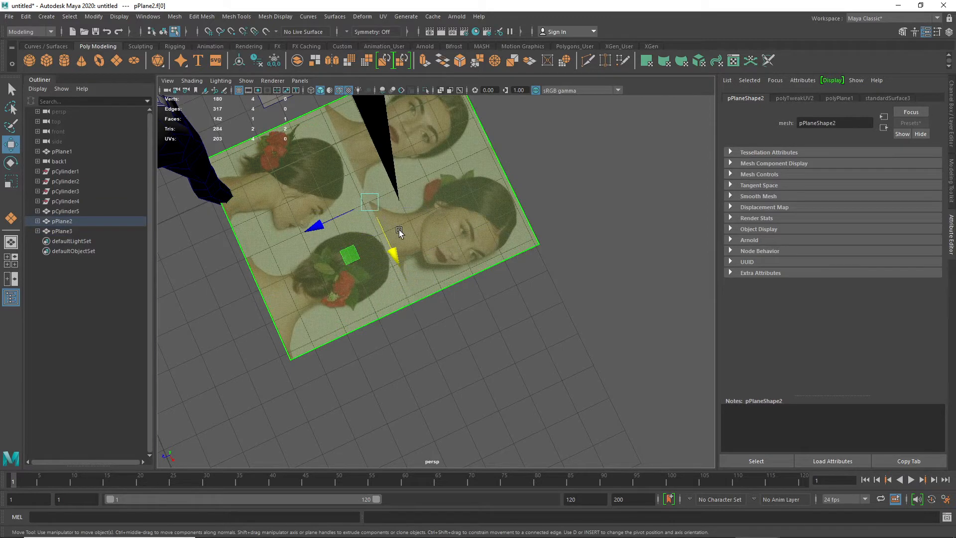
shift+click(452, 256)
shift+click(450, 252)
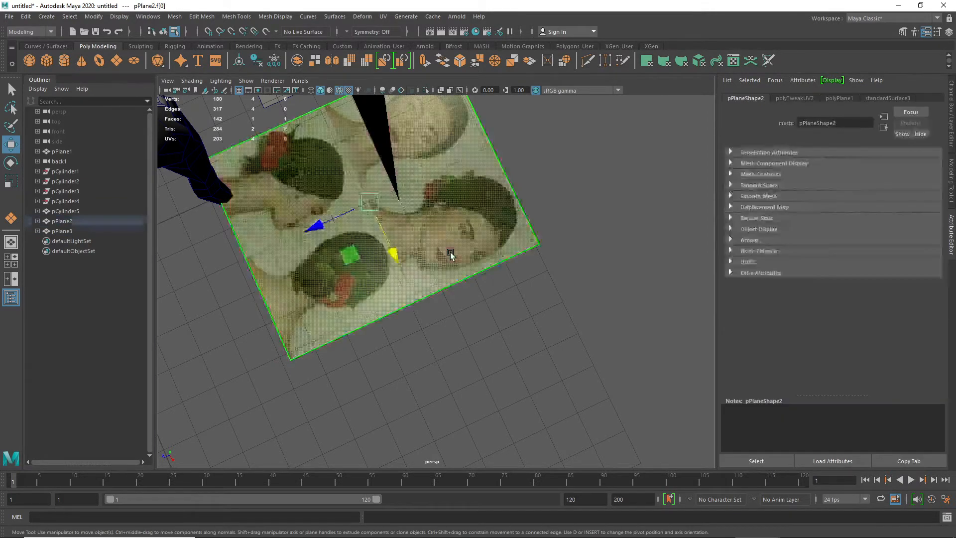
shift+right_click(497, 194)
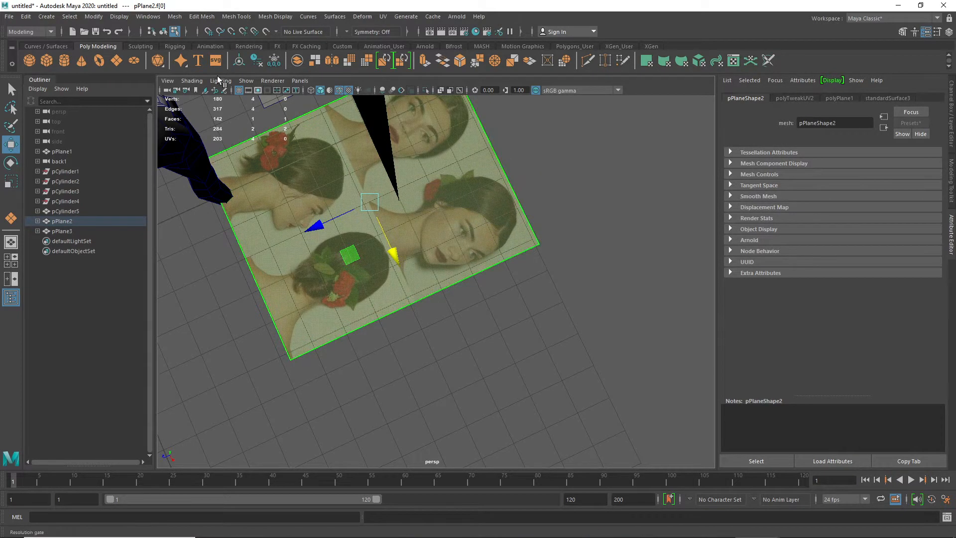
click(39, 17)
mouse_move(26, 16)
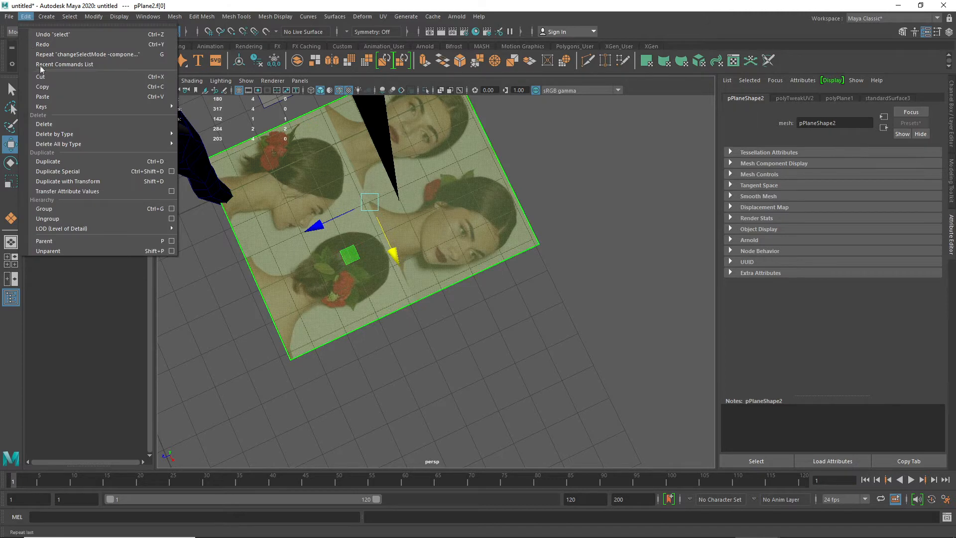
mouse_move(64, 136)
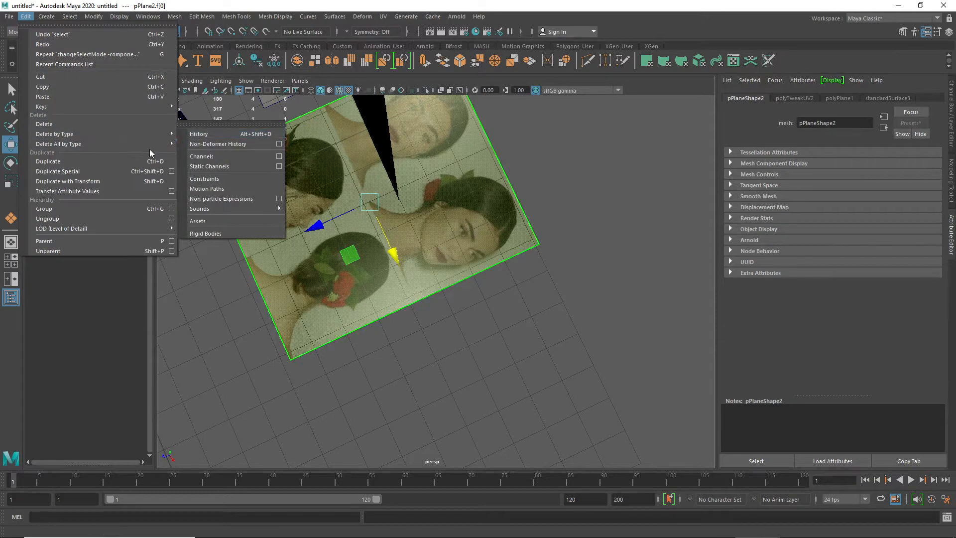
mouse_move(150, 145)
click(195, 146)
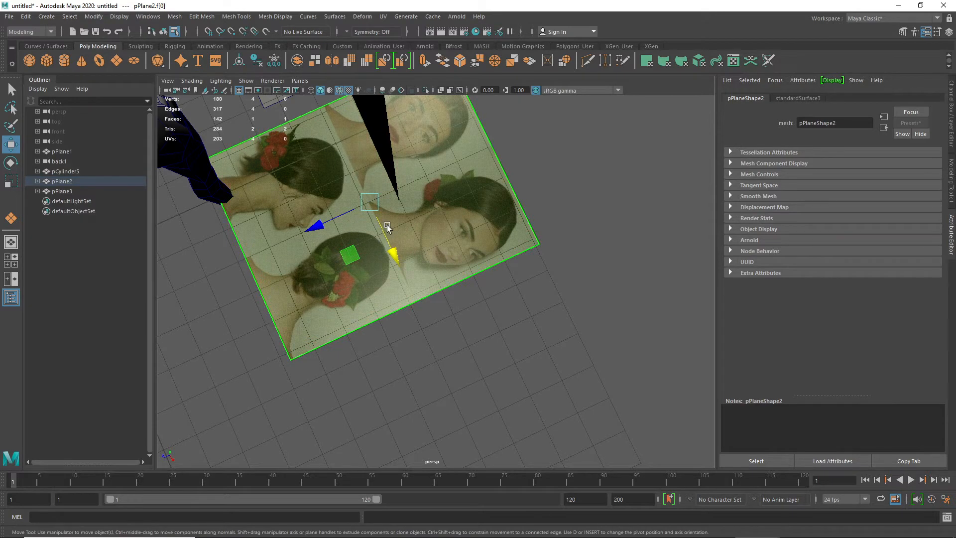
- Use Multi-Cut to divide the head reference plane into four faces along the borders between the portraits
right_drag(387, 228, 461, 325)
right_drag(443, 255, 394, 253)
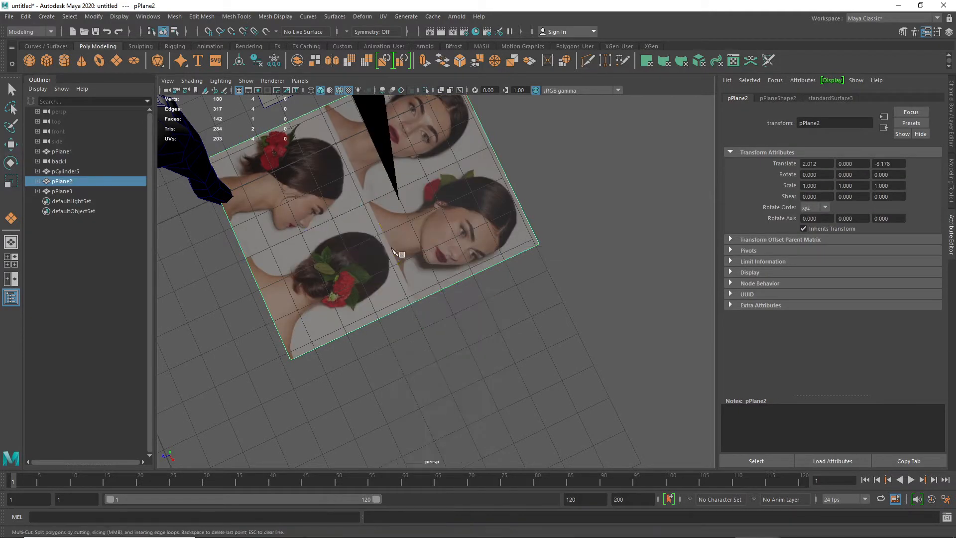
ctrl+click(400, 267)
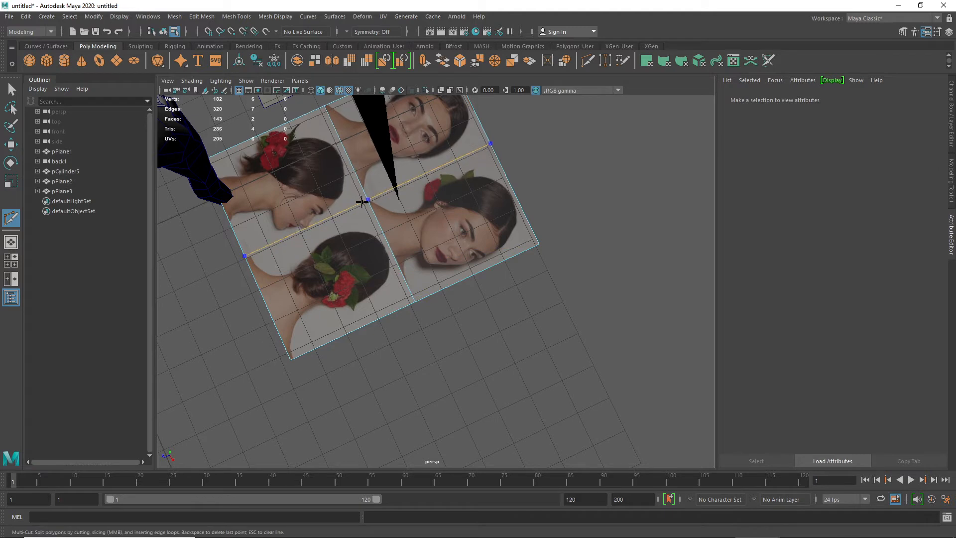
ctrl+click(367, 203)
click(368, 204)
click(416, 301)
- Delete the two faces showing the back view and the three-quarter view from the head reference plane
right_drag(427, 244, 449, 280)
key(w)
drag(453, 335, 363, 266)
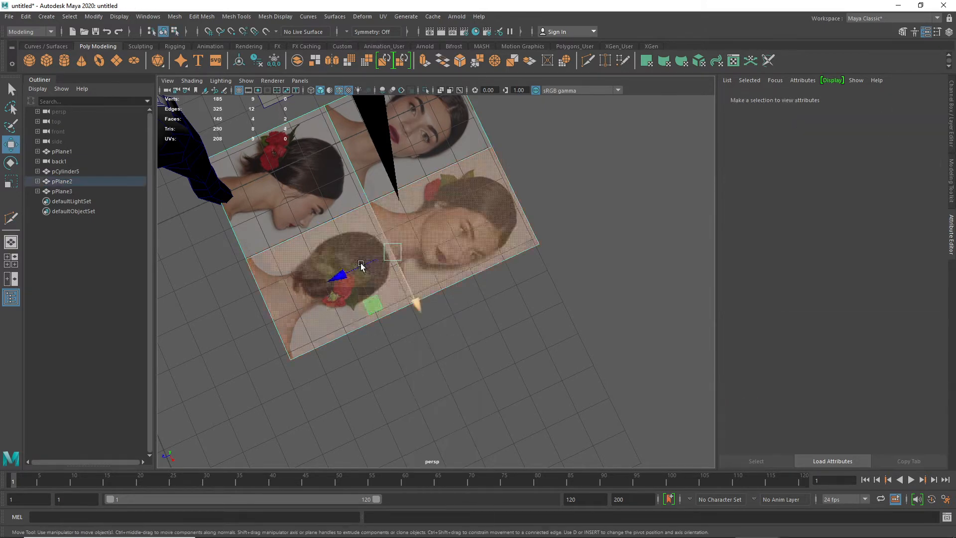
key(Delete)
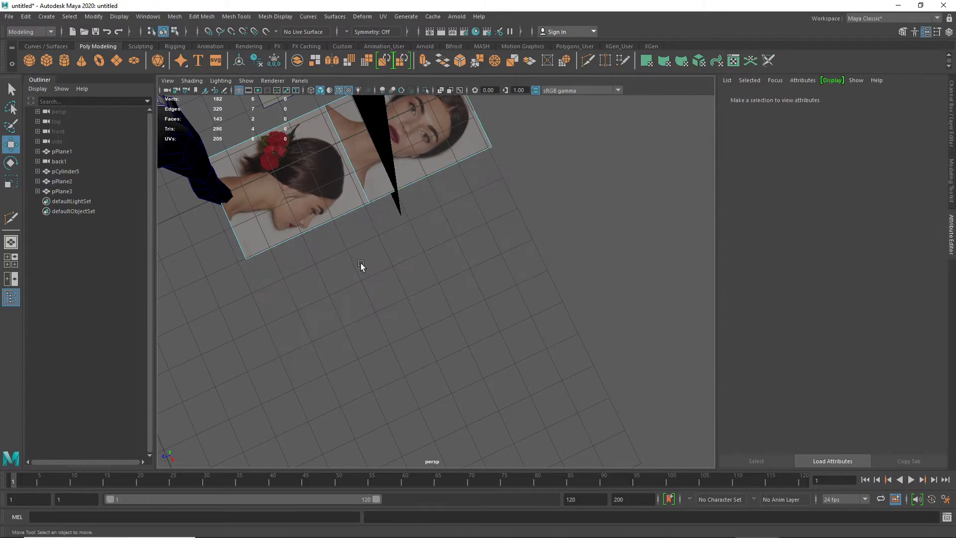
- Detach the front-view face from the side-view face of the head reference plane with Detach Components
click(435, 119)
shift+right_click(436, 119)
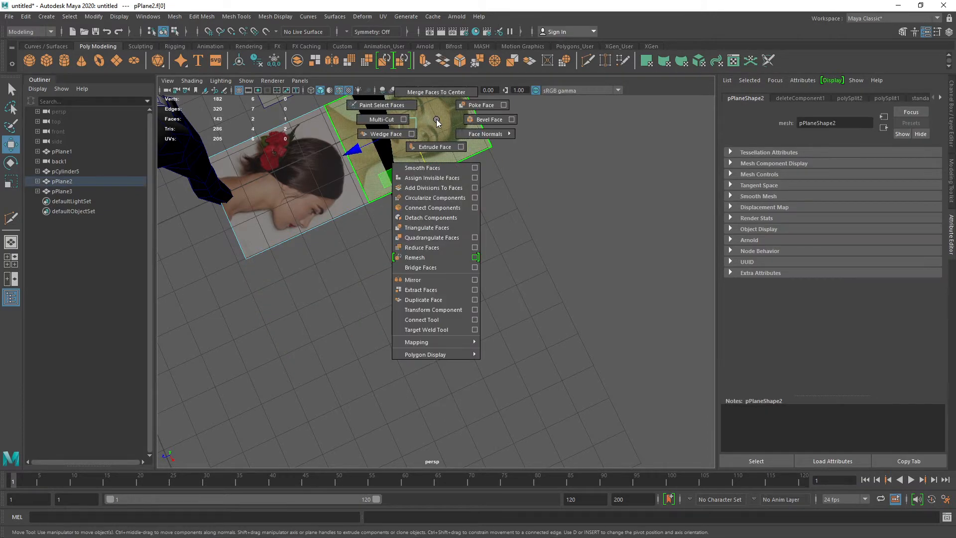
click(431, 217)
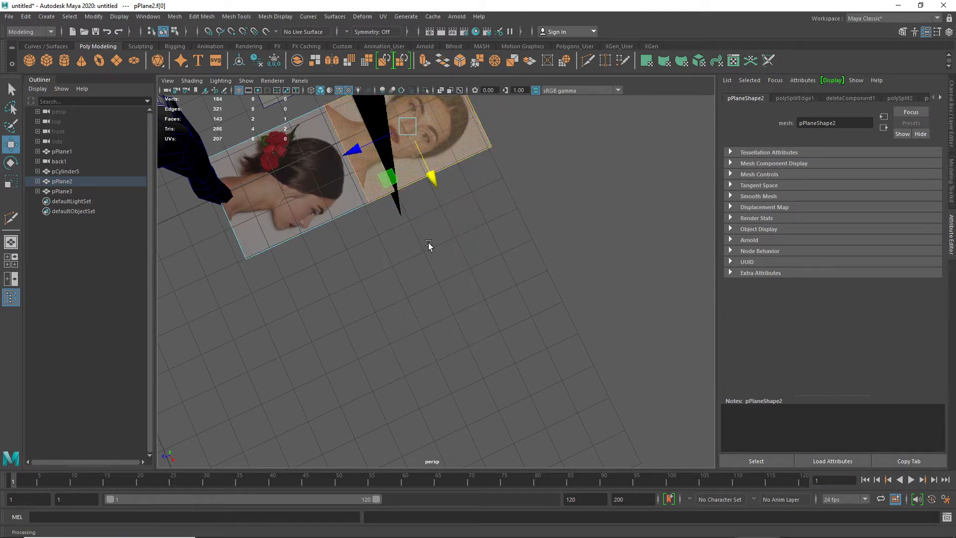
drag(427, 243, 343, 196)
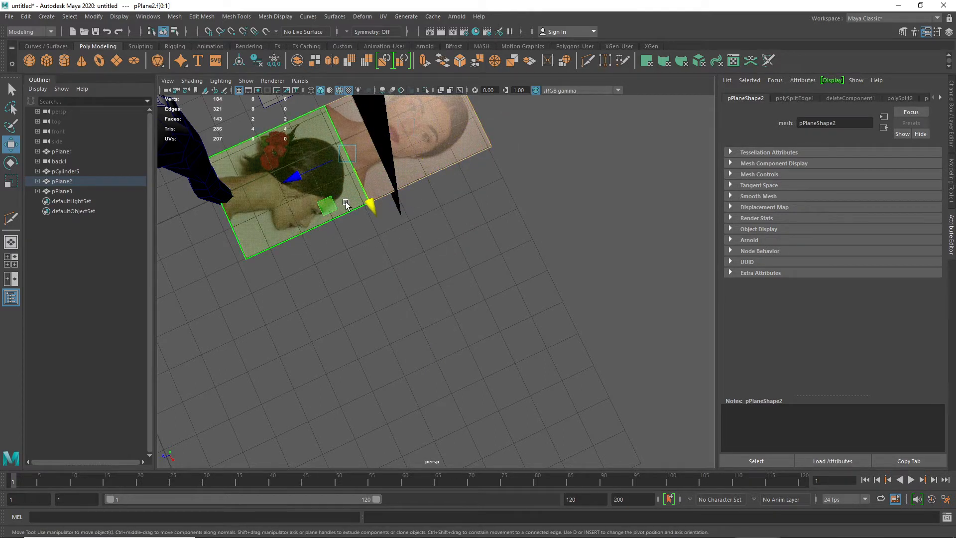
- Return to object mode and stand the head reference plane upright by setting its X rotation to 90
right_click(355, 192)
click(373, 183)
click(365, 264)
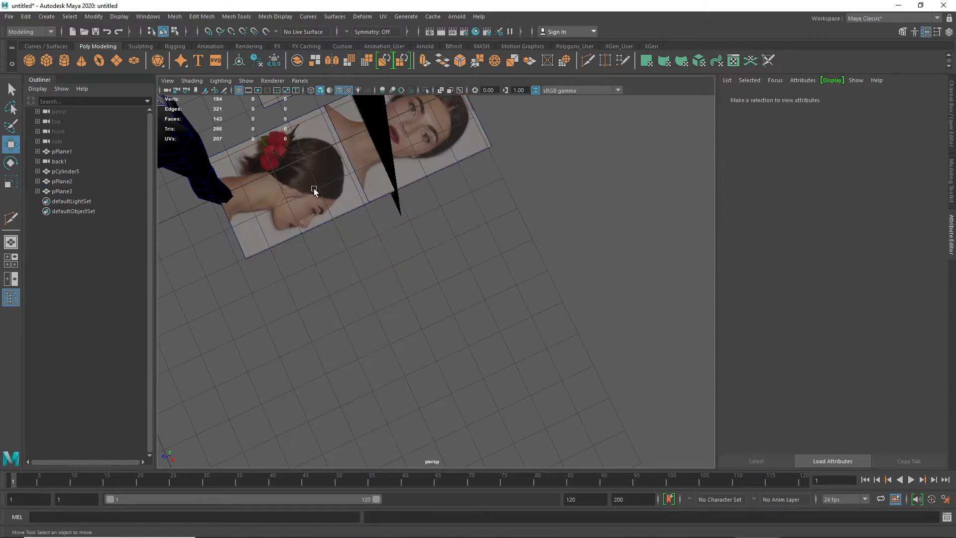
click(315, 191)
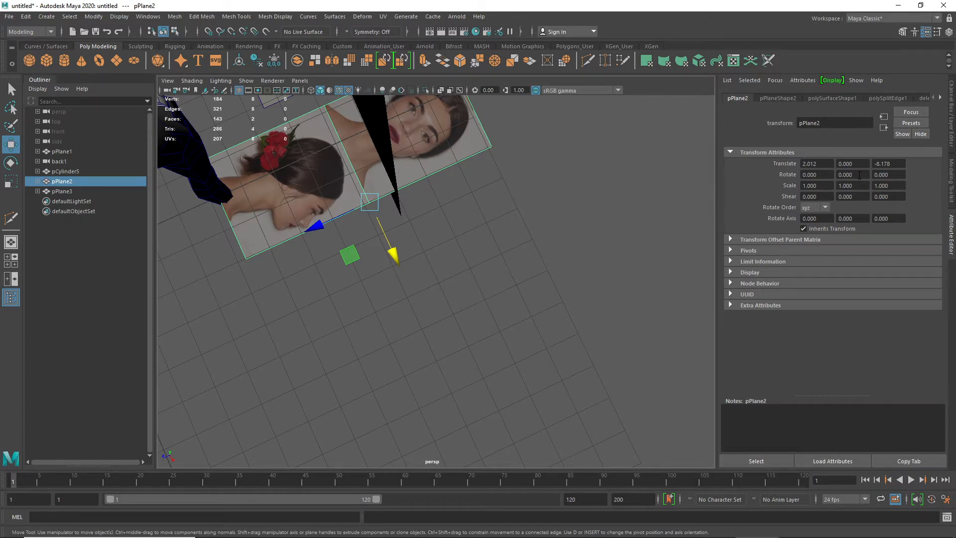
click(804, 175)
key(Return)
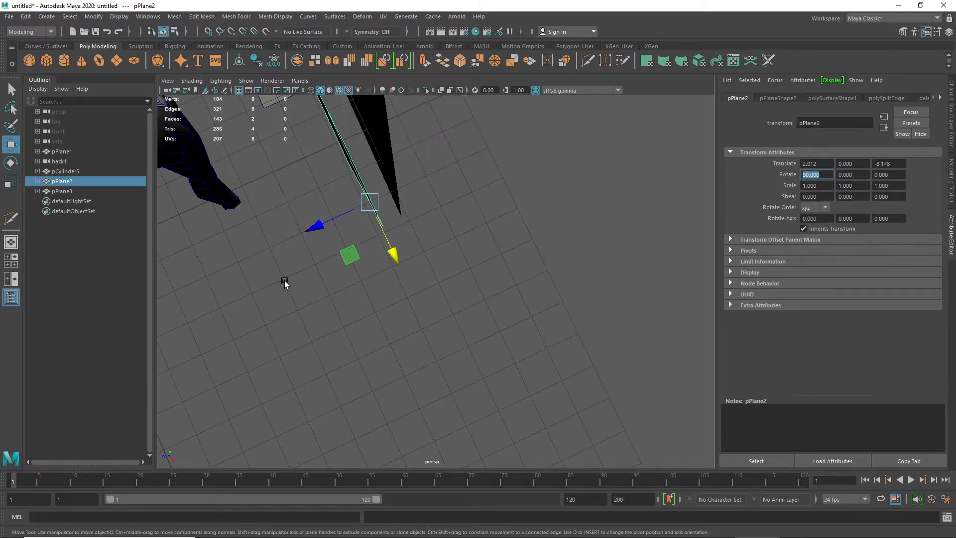
- Select the side-view face and raise it level with the front-view face, matching their heights
alt+drag(283, 282, 403, 305)
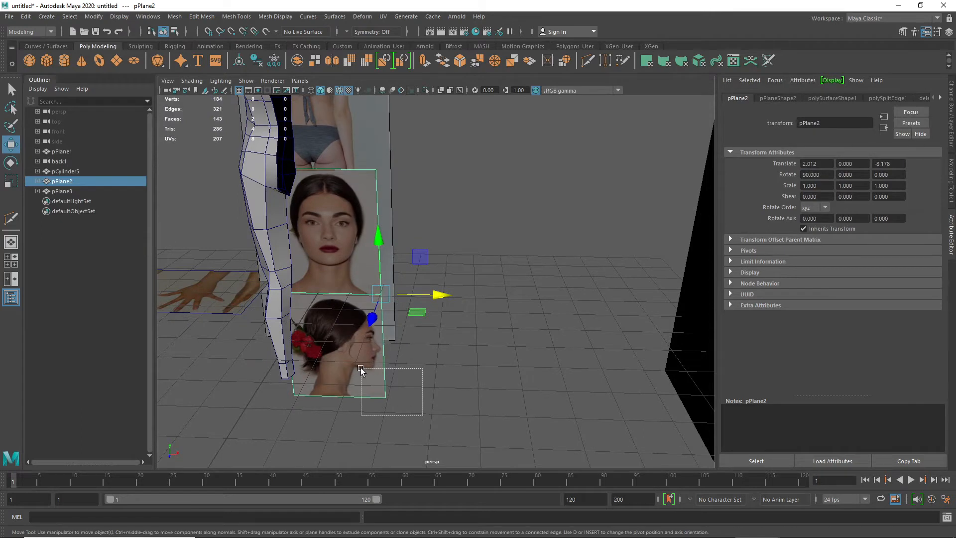
click(390, 392)
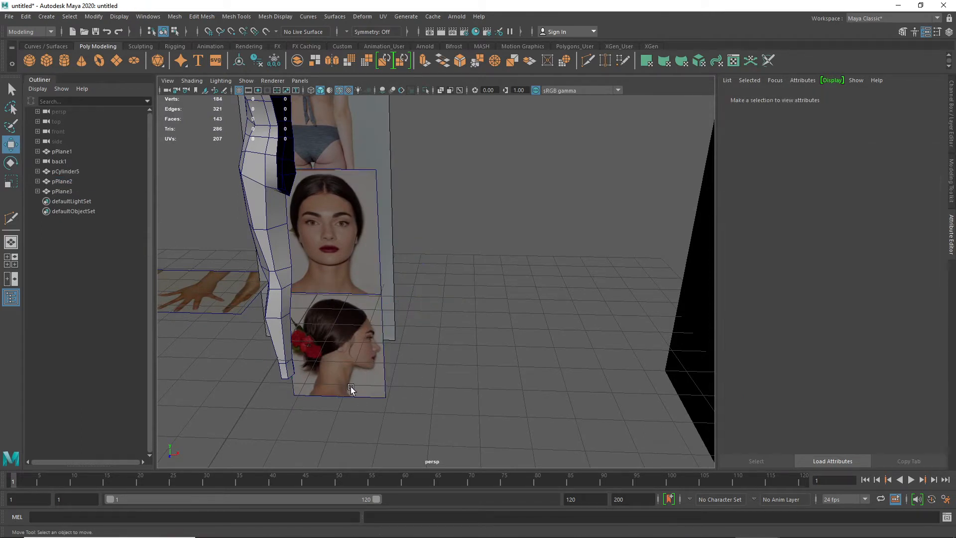
click(361, 364)
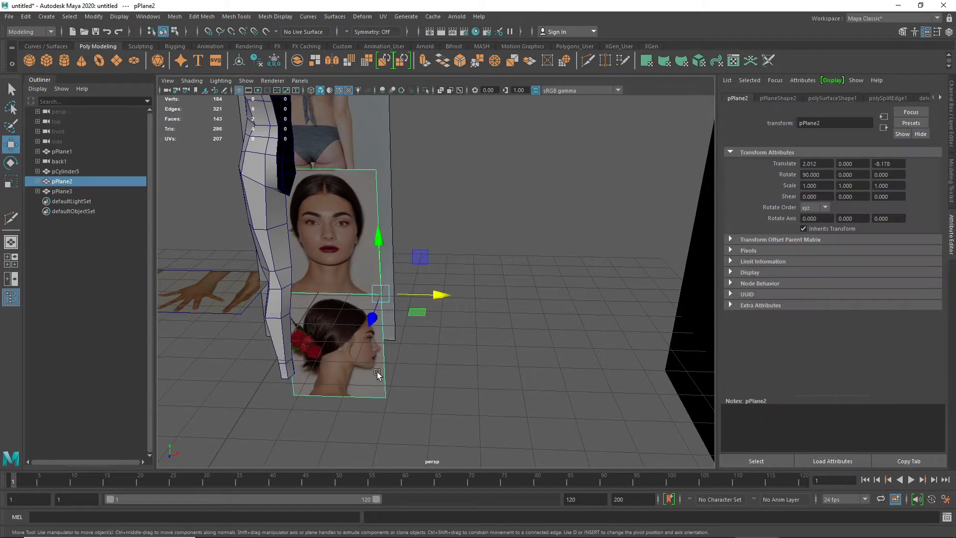
right_drag(377, 371, 366, 354)
right_drag(373, 280, 373, 280)
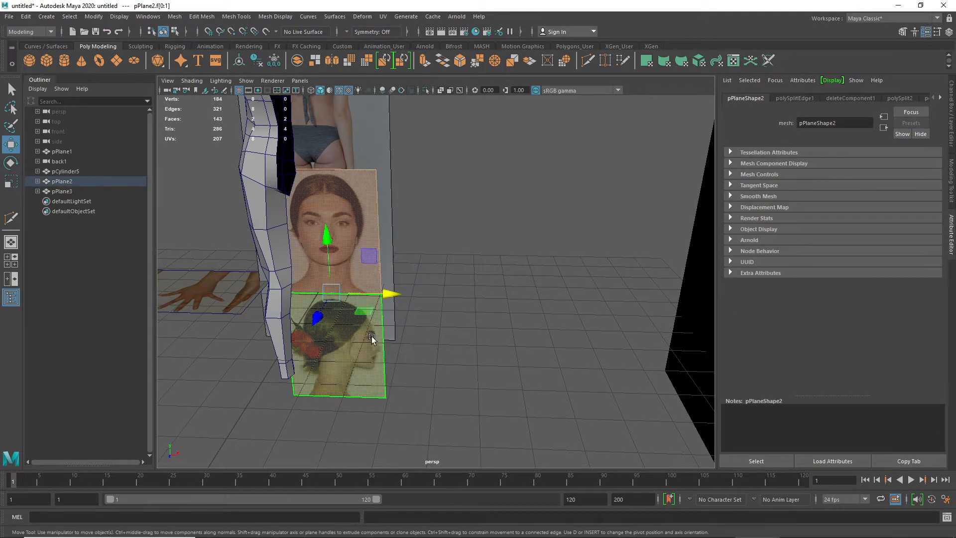
click(362, 354)
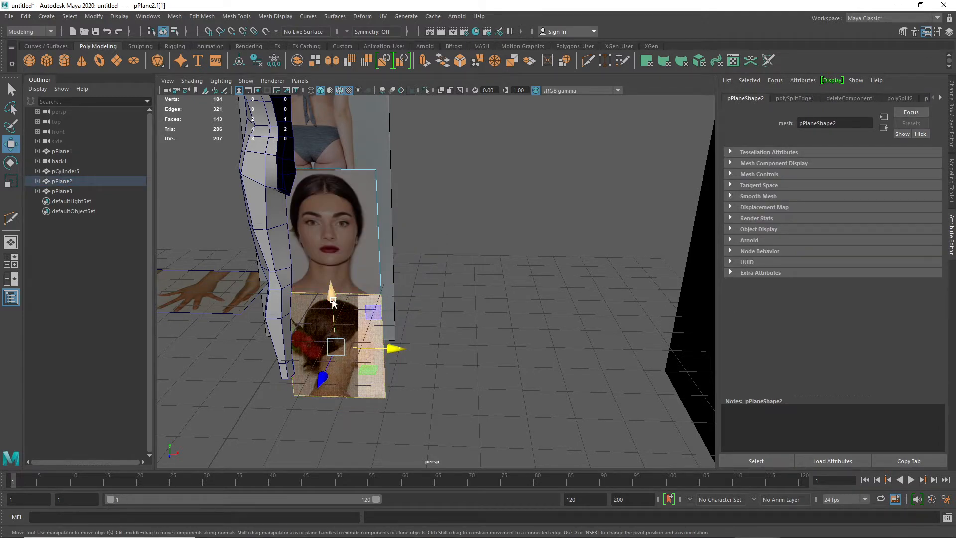
drag(332, 300, 329, 177)
scroll(357, 230, up, 4)
scroll(357, 231, down, 3)
alt+drag(331, 251, 202, 191)
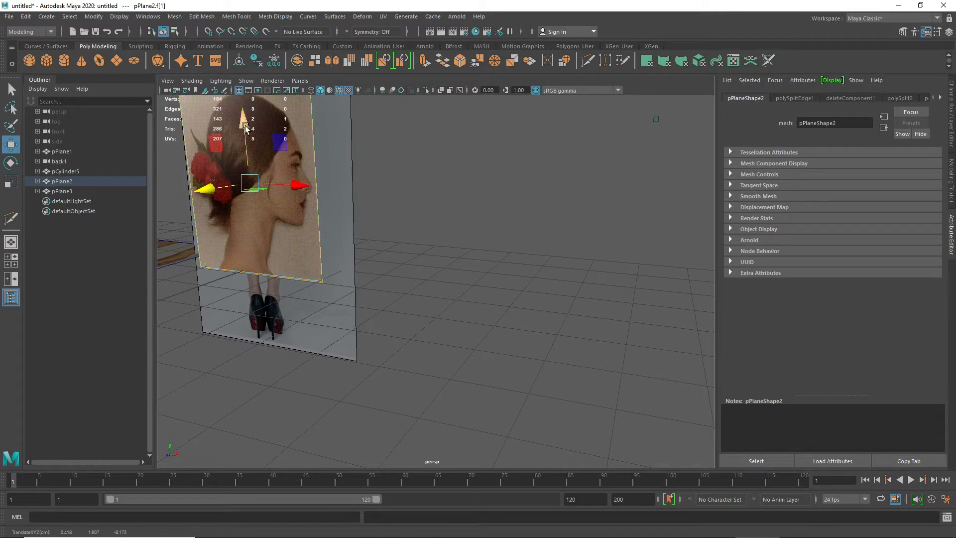
drag(244, 126, 245, 131)
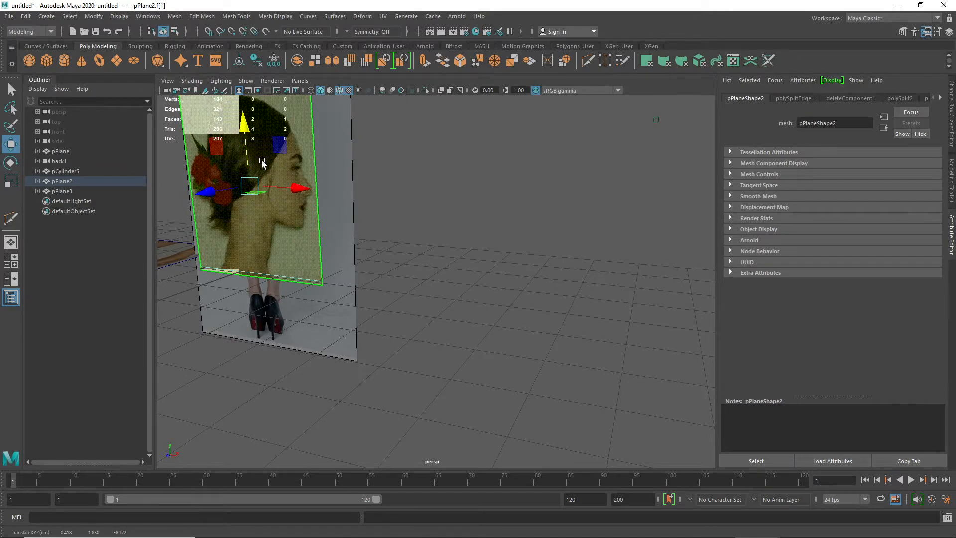
- Rotate the side-view face perpendicular to the front-view face and move it to the front view's outer edge
key(e)
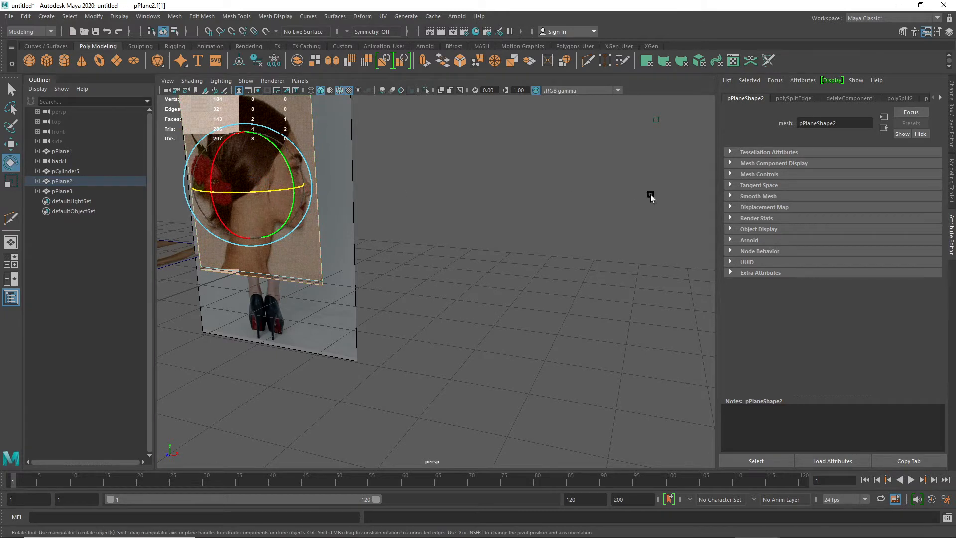
drag(251, 191, 183, 195)
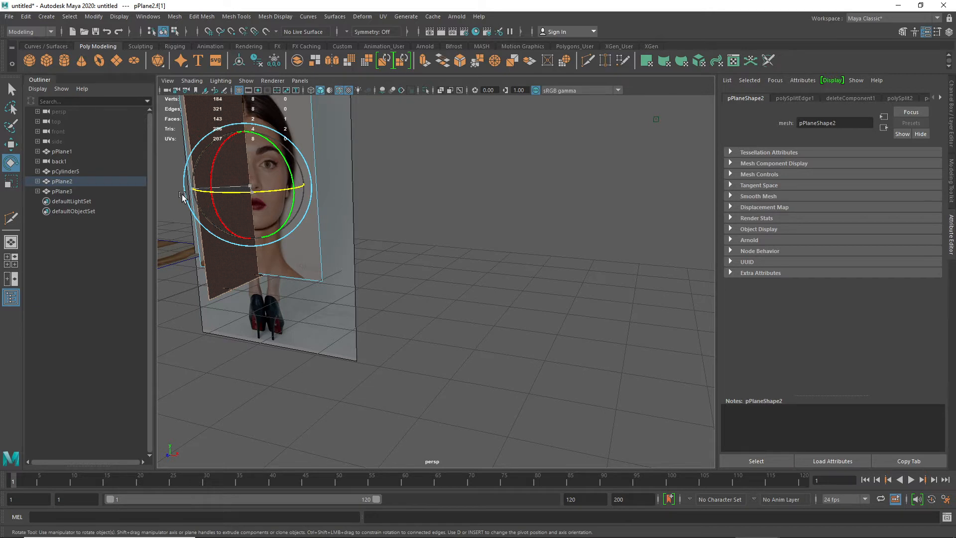
mouse_move(223, 238)
alt+mouse_down()
mouse_move(422, 348)
mouse_move(437, 363)
mouse_move(438, 391)
mouse_move(453, 331)
mouse_move(442, 348)
mouse_move(454, 352)
alt+mouse_up()
key(w)
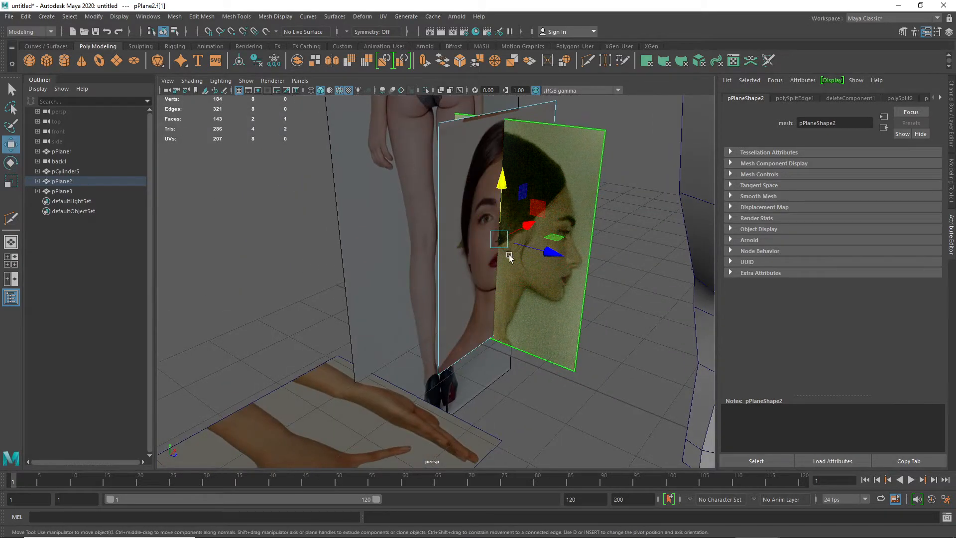
mouse_move(559, 234)
mouse_down()
mouse_move(616, 241)
mouse_move(682, 220)
mouse_up()
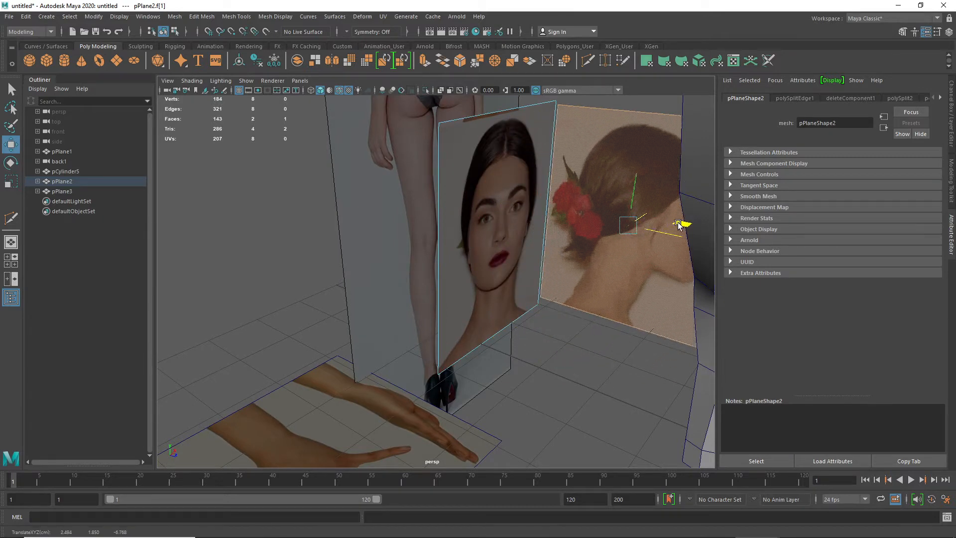
click(567, 346)
- Select the whole head reference object and raise it above the body mesh to a Y translation of about 8.075
alt+drag(530, 365, 530, 294)
right_drag(522, 269, 547, 245)
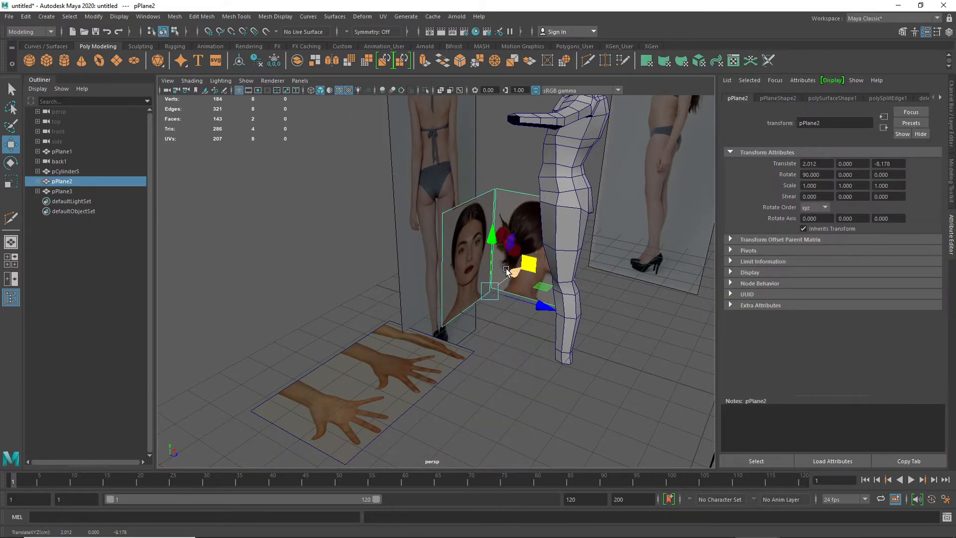
key(e)
key(w)
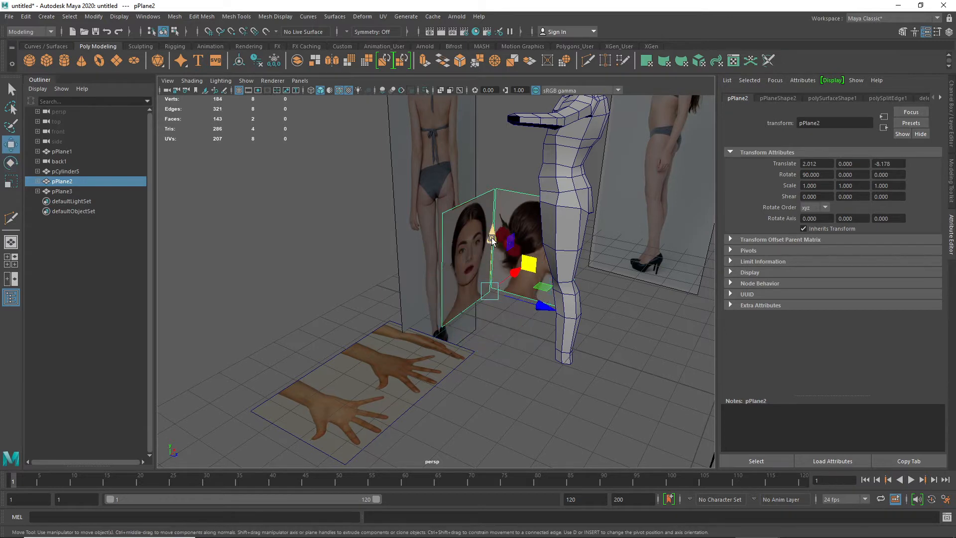
drag(491, 239, 496, 127)
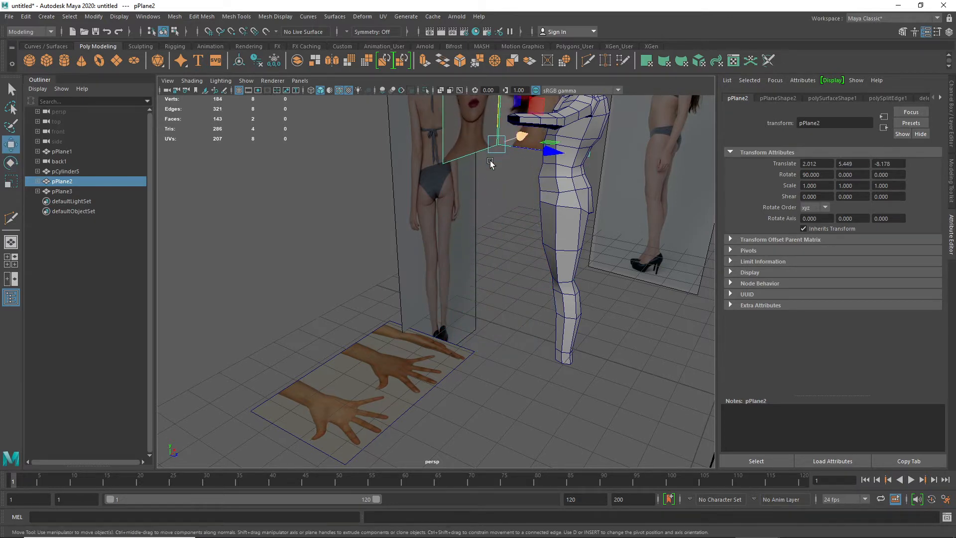
key(f)
drag(422, 271, 422, 197)
alt+drag(423, 252, 463, 249)
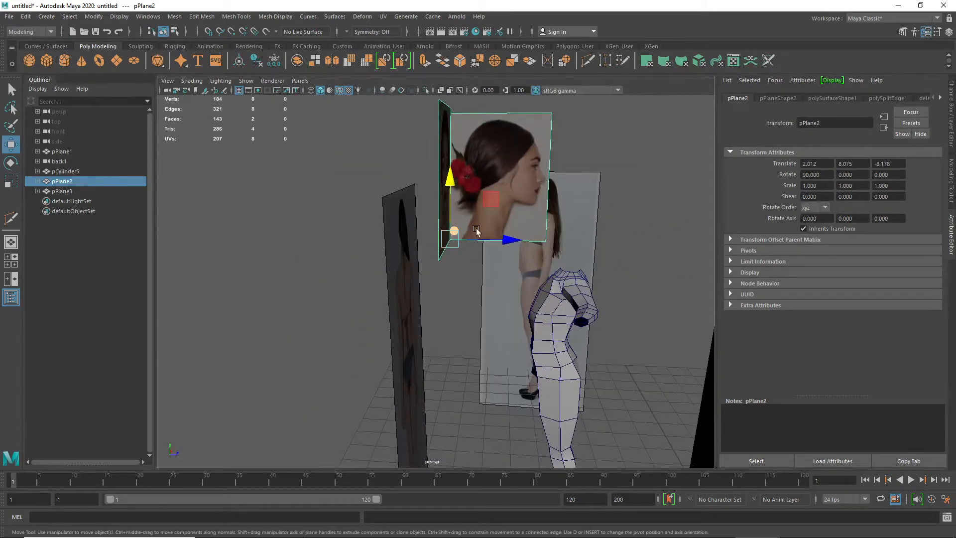
- Turn the head reference plane around by setting its Y rotation to 180
alt+drag(494, 292, 501, 305)
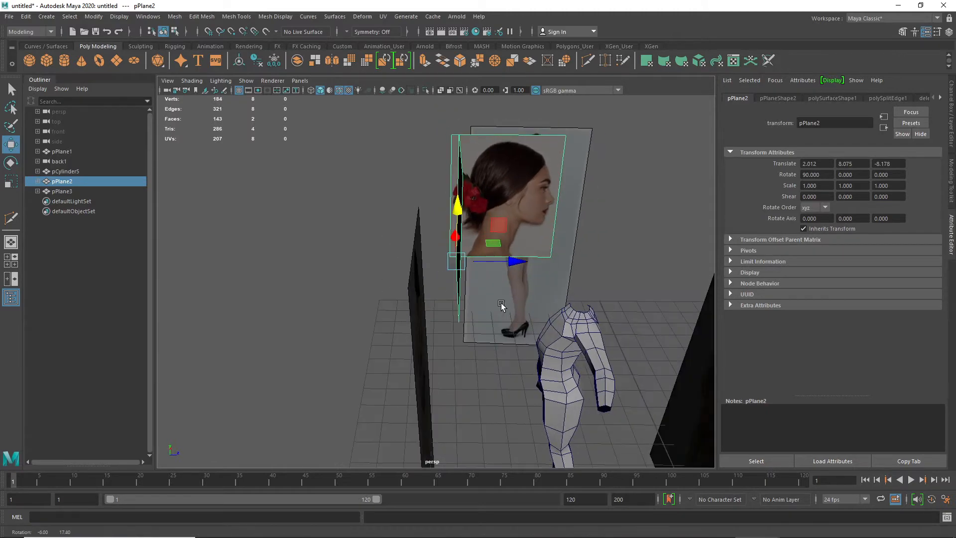
alt+middle_drag(508, 382, 486, 300)
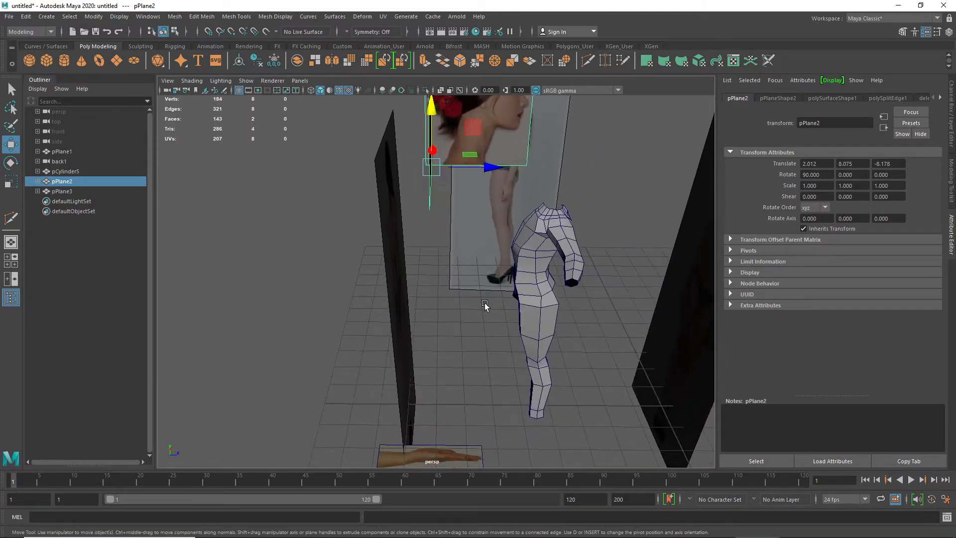
key(e)
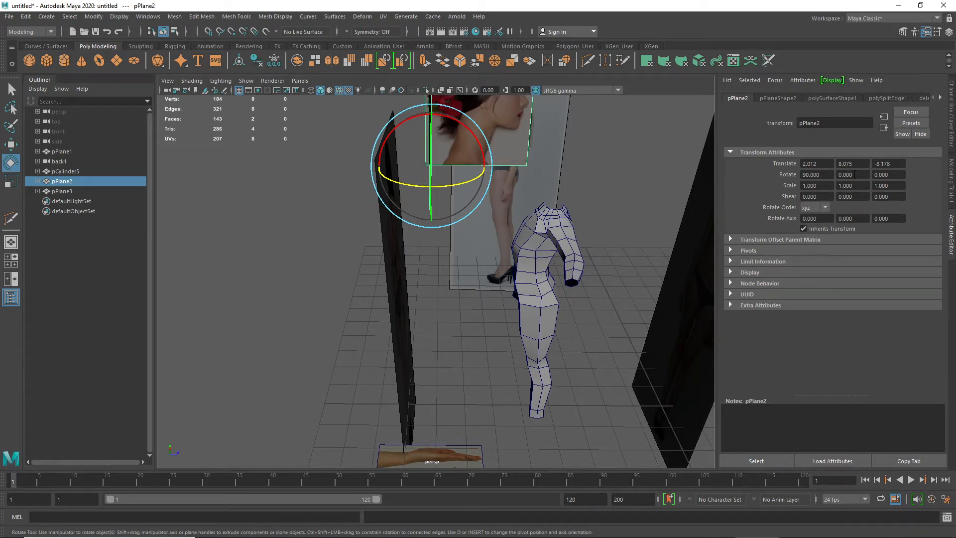
click(850, 175)
key(Return)
alt+drag(497, 142, 377, 288)
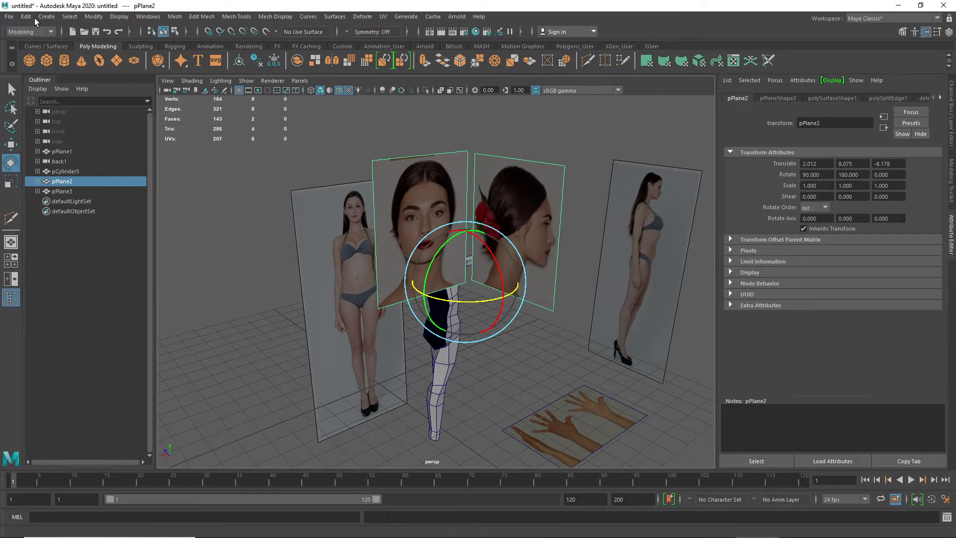
- Switch backface culling for the head reference plane's polygons and deselect it
click(119, 18)
mouse_move(173, 143)
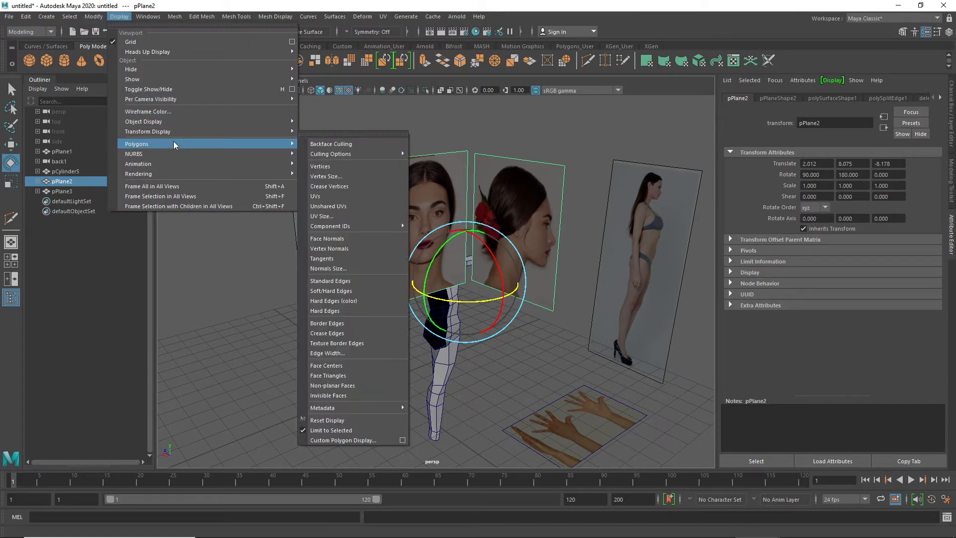
click(320, 145)
click(553, 357)
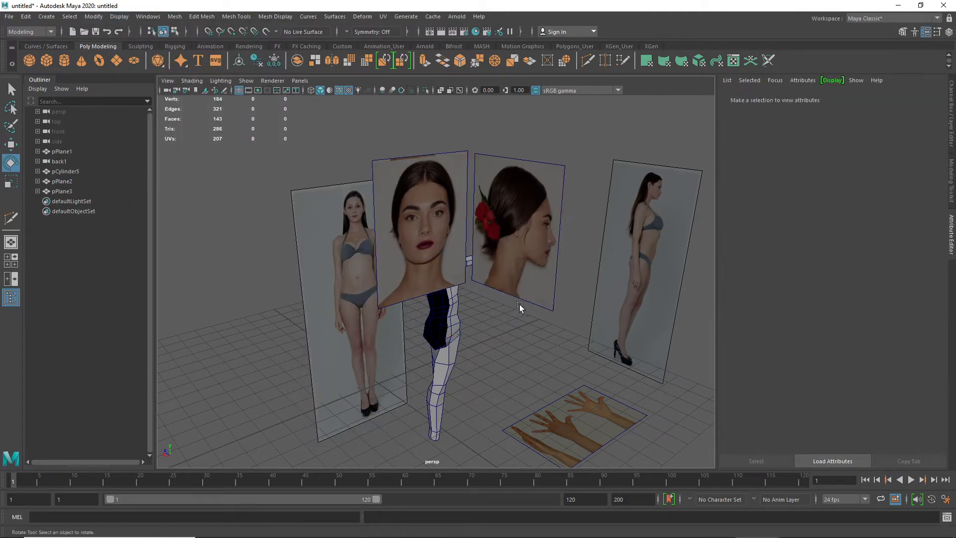
alt+drag(552, 357, 443, 284)
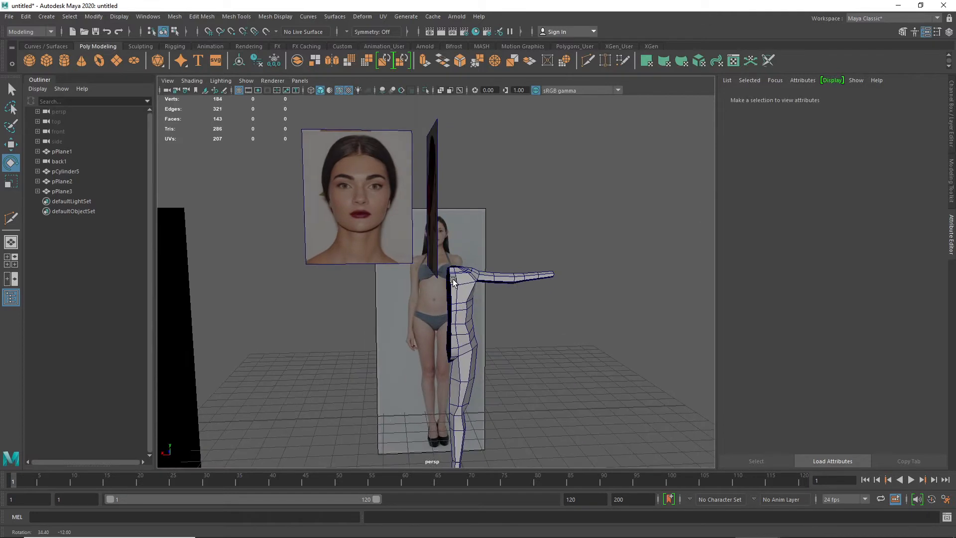
- Put the head reference plane into a new display layer and hide layer1 with the body references
key(space)
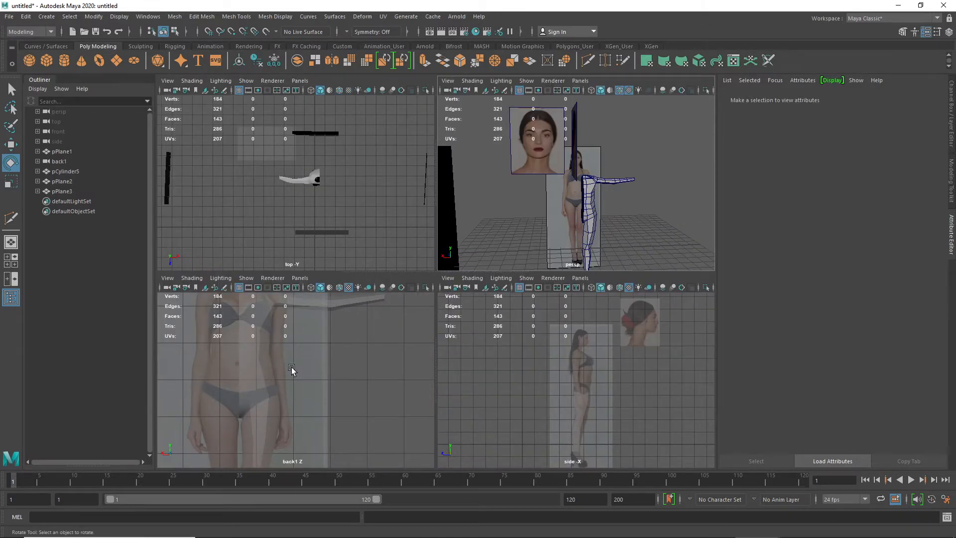
click(314, 355)
alt+middle_drag(337, 326, 326, 423)
alt+middle_drag(326, 378, 322, 452)
scroll(320, 423, down, 6)
alt+middle_drag(234, 385, 330, 359)
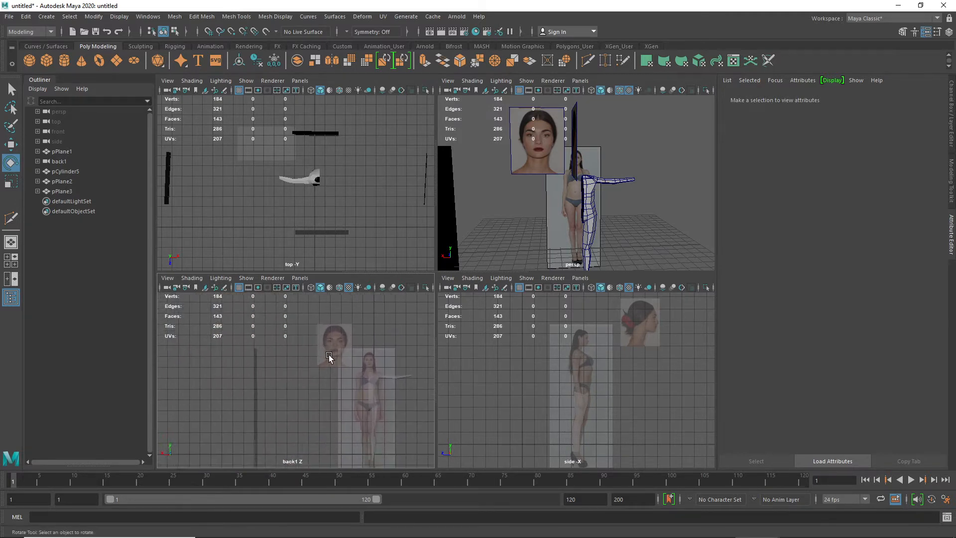
scroll(329, 357, up, 5)
alt+middle_drag(379, 335, 246, 423)
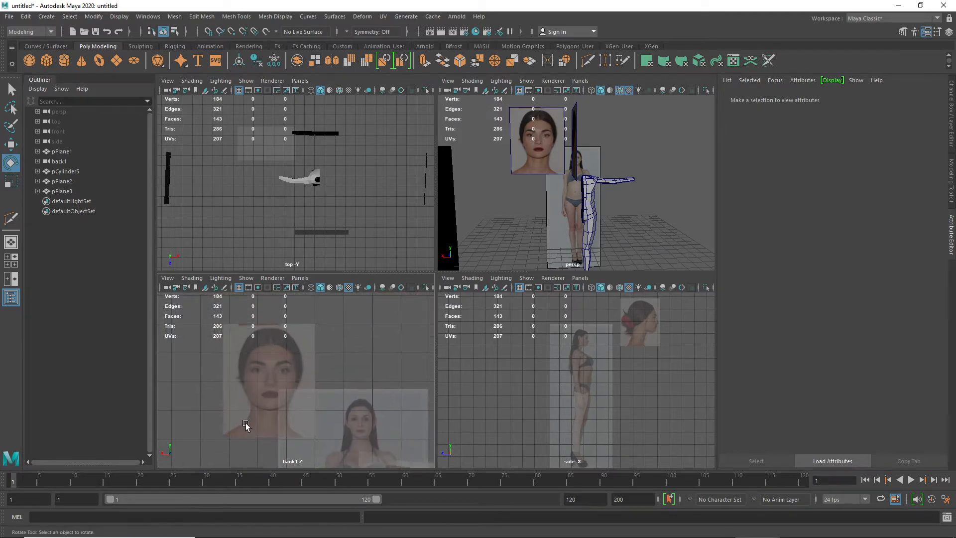
click(251, 357)
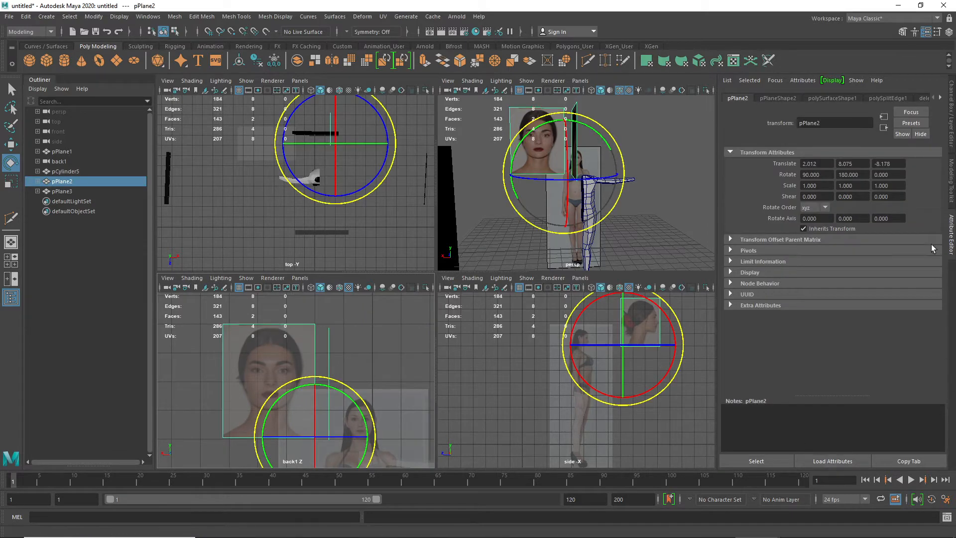
click(952, 127)
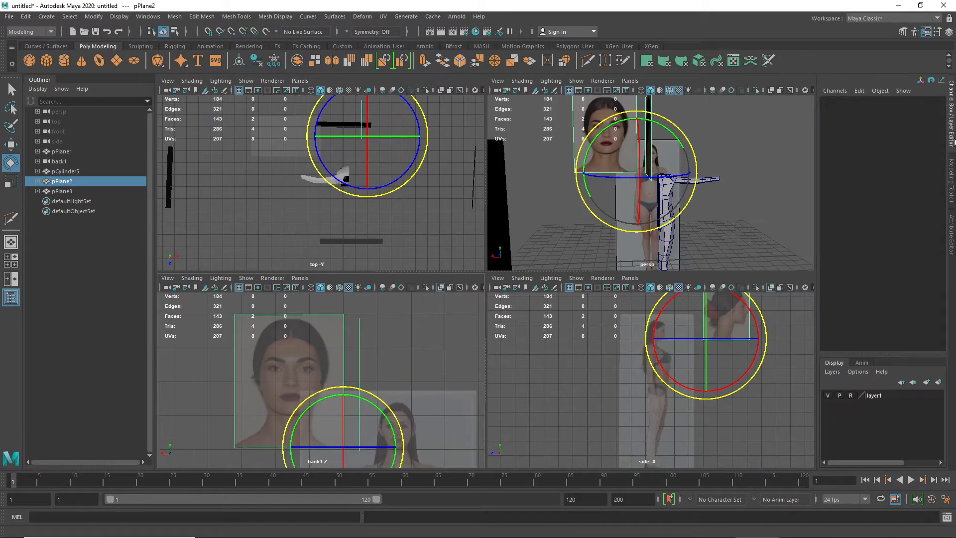
click(938, 382)
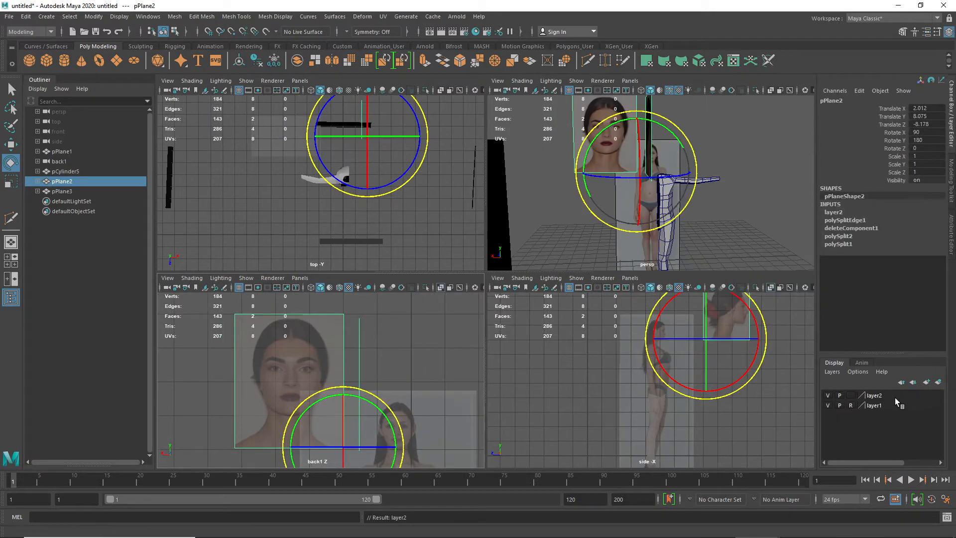
click(828, 405)
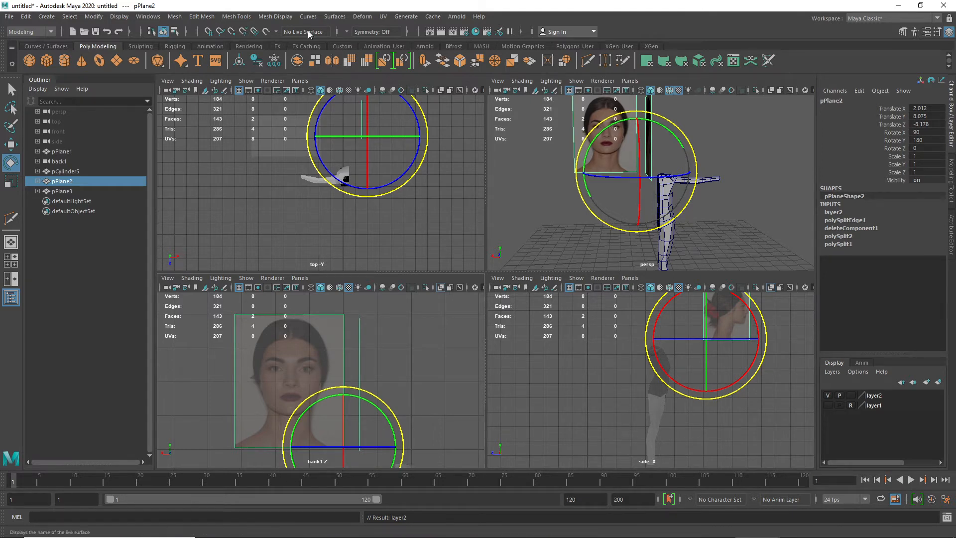
- Create a polygon cube over the front-view head reference, about 2.06 wide, 1.83 high and 2.88 deep
click(49, 59)
drag(292, 417, 361, 319)
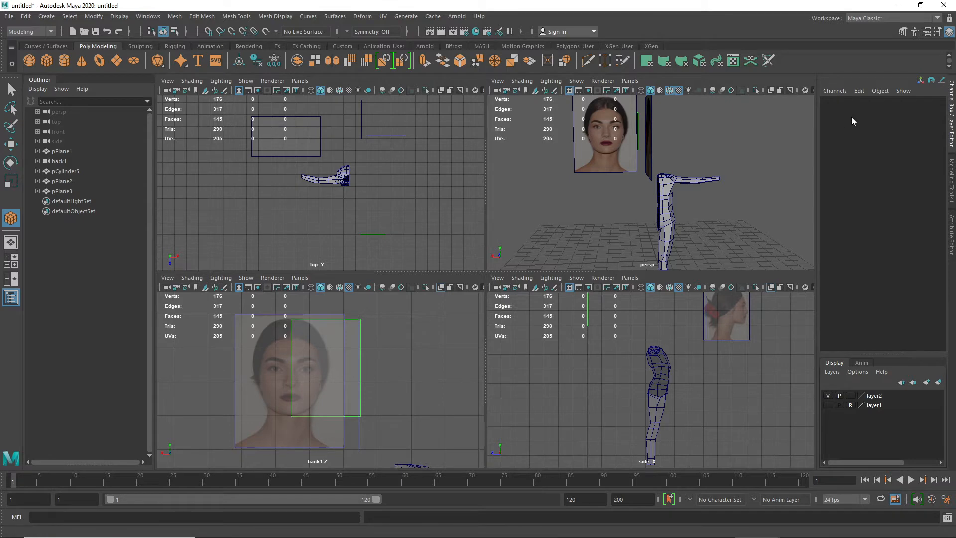
click(950, 246)
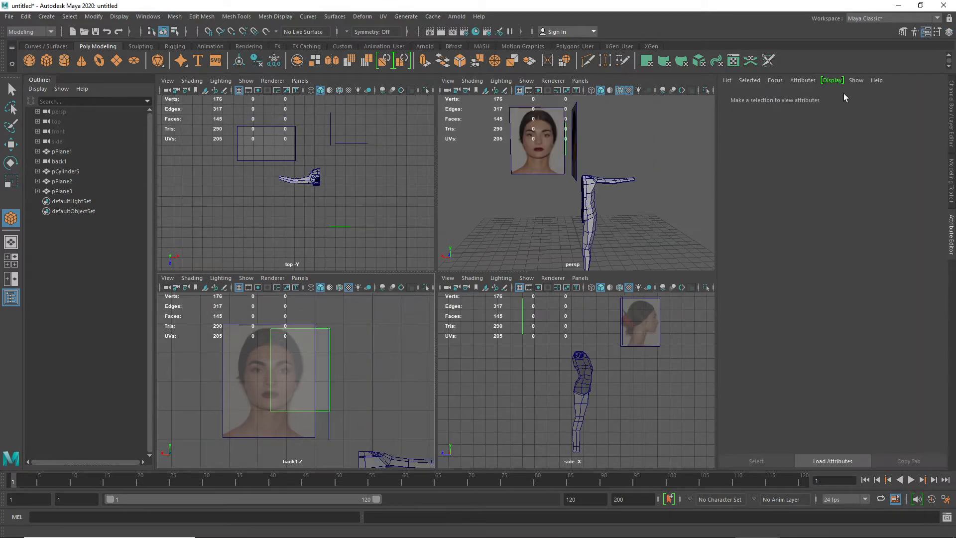
click(950, 234)
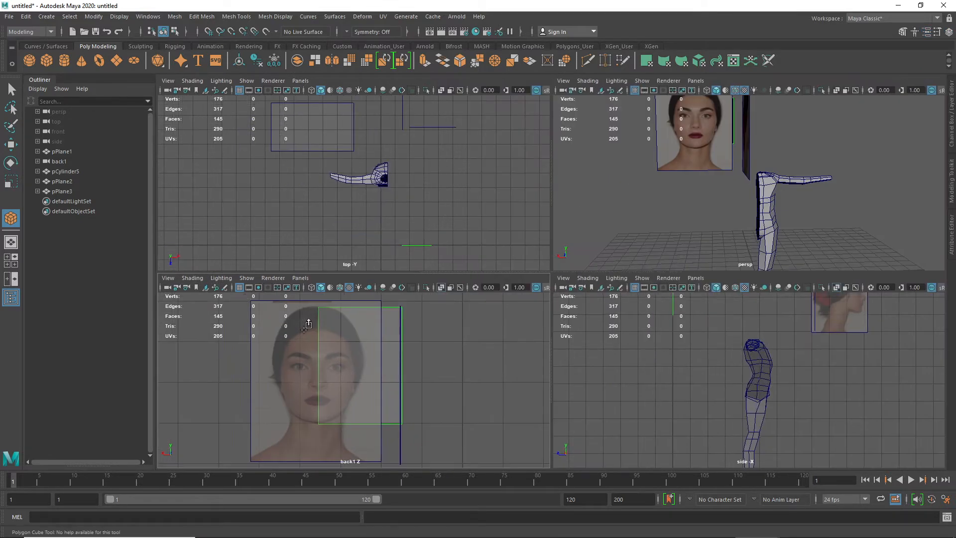
drag(345, 340, 326, 263)
key(e)
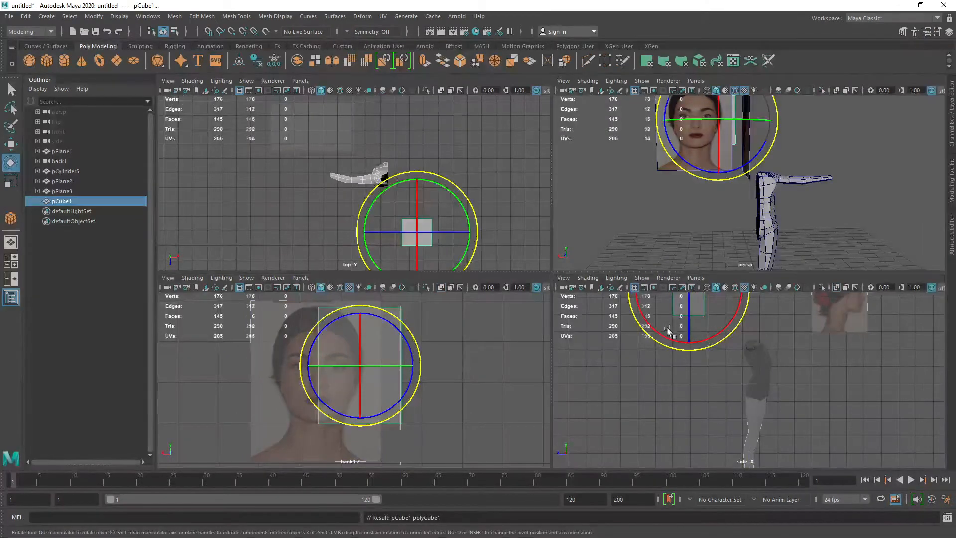
key(ctrl+shift+a)
key(w)
scroll(703, 330, down, 3)
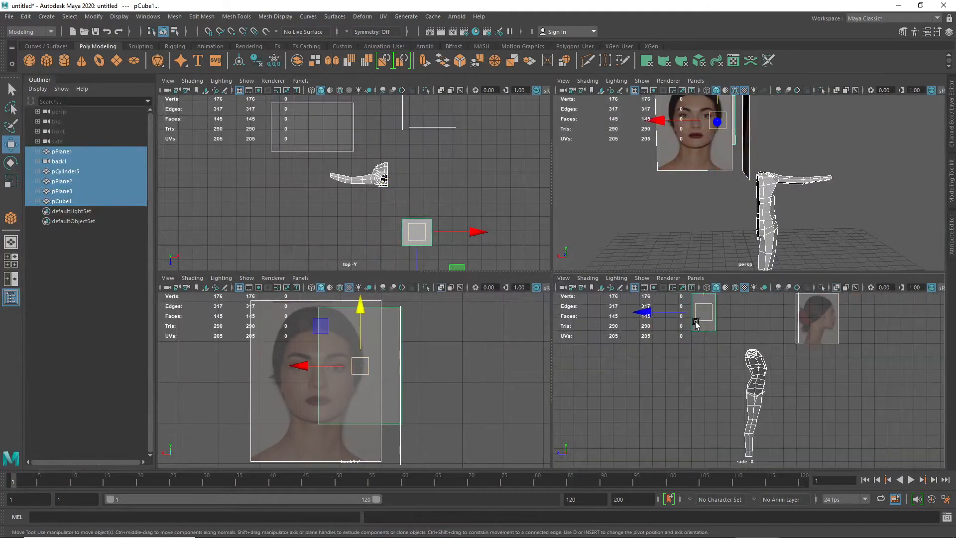
drag(645, 319, 757, 312)
key(ctrl+z)
- Select only the new cube and move it over the head in the side reference, centred on the face in the front reference
click(742, 370)
click(703, 317)
drag(307, 366, 259, 366)
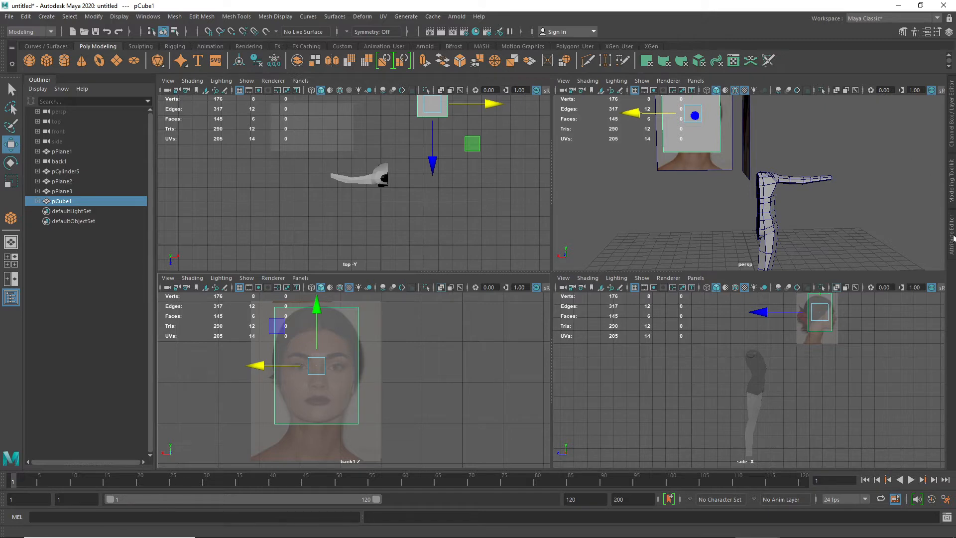
- Set the cube's width, height and depth subdivisions to 2 each
click(952, 237)
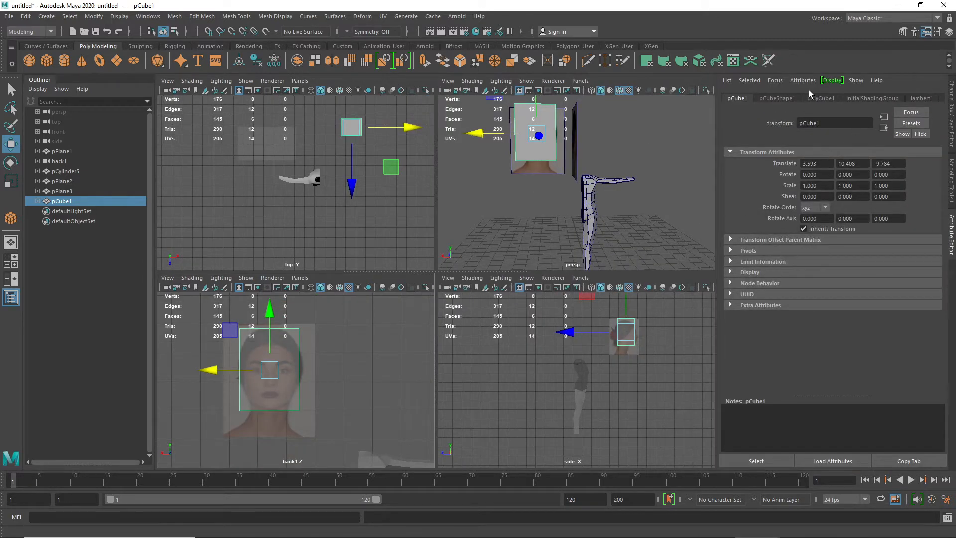
click(787, 99)
click(821, 98)
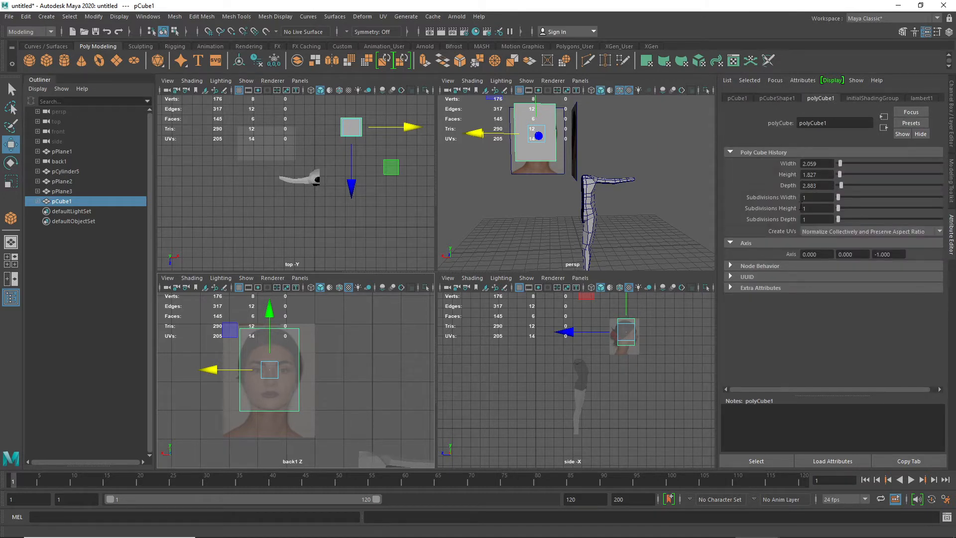
click(816, 197)
text(2)
key(Tab)
text(2)
key(Tab)
text(2)
key(Return)
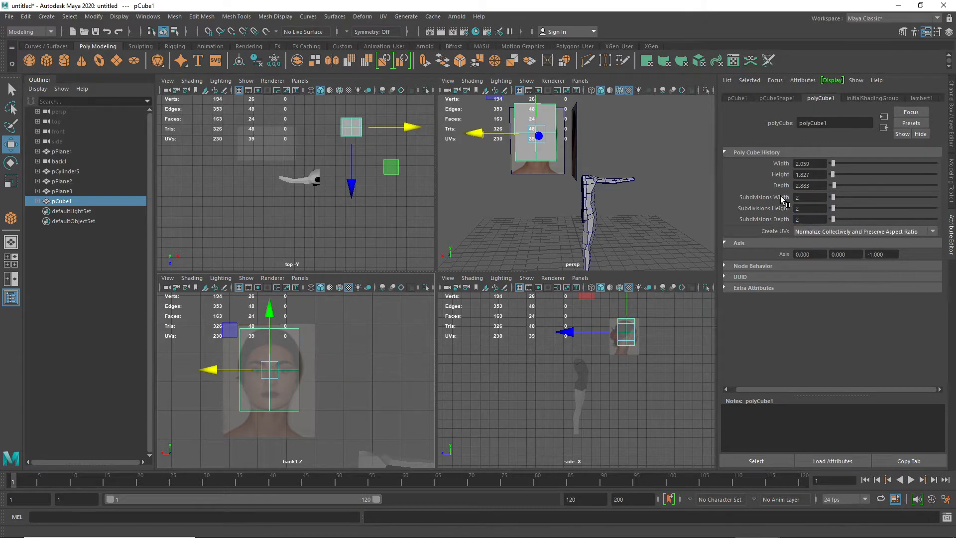
- Delete the cube's faces on one side of the face's vertical centre line, leaving half a head
right_drag(248, 379, 264, 288)
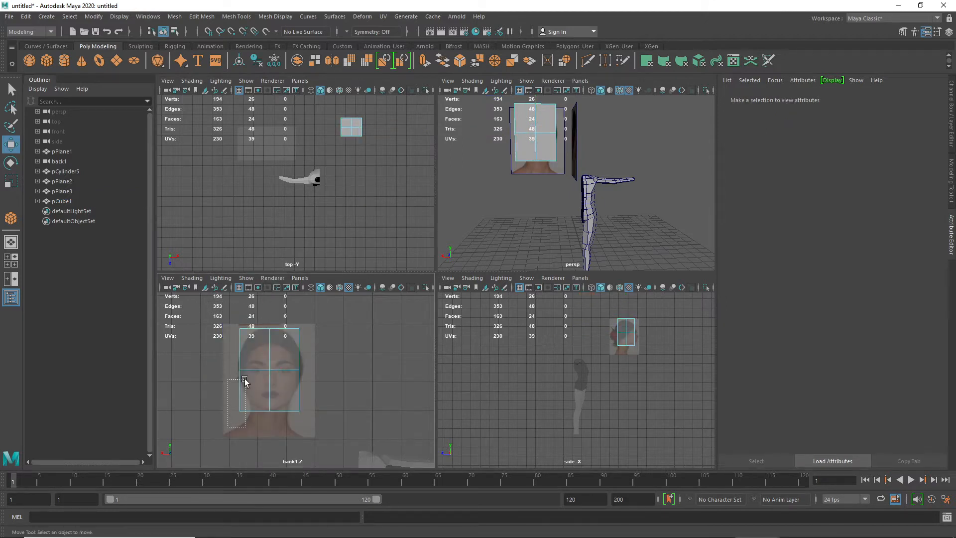
click(253, 329)
key(Delete)
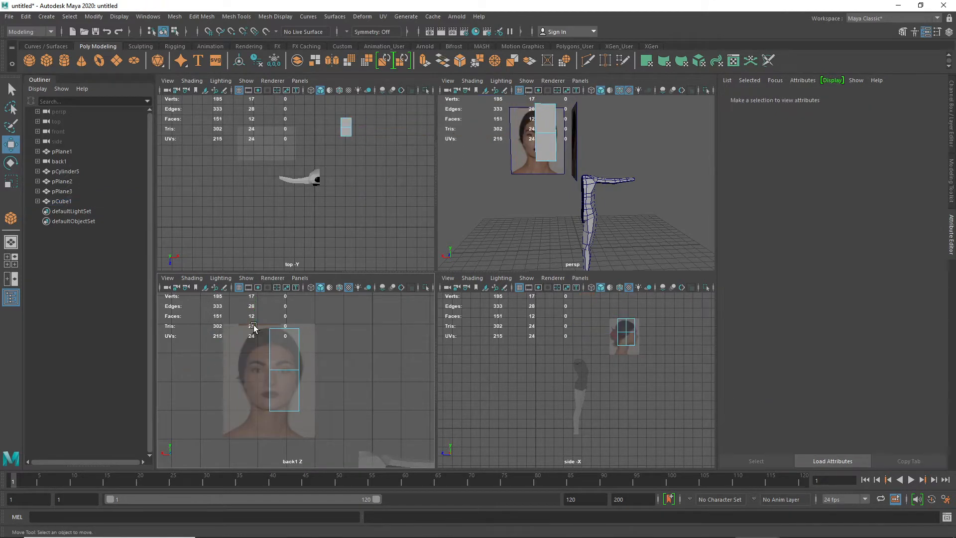
- Pull the half cube's outer lower and upper vertices inward to follow the jaw and crown in the front head reference
key(space)
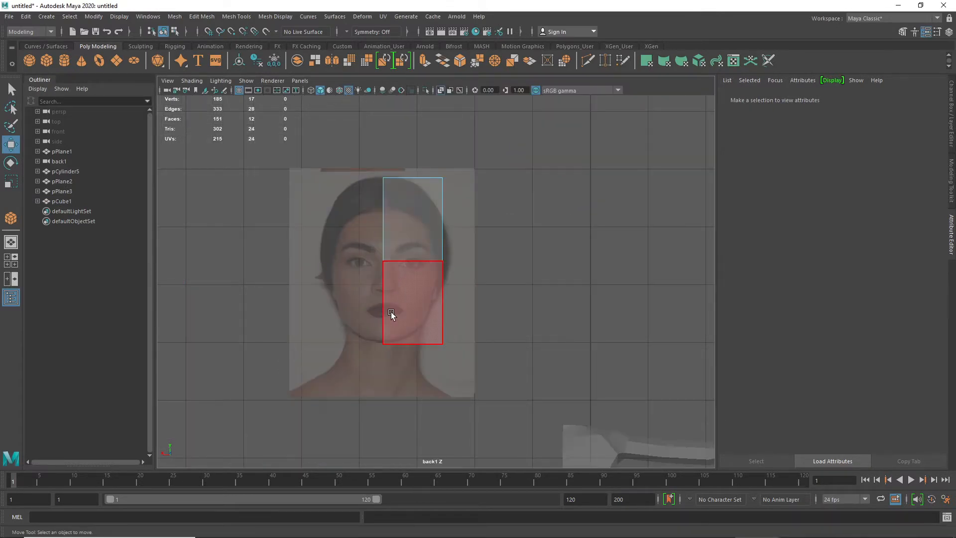
right_drag(391, 312, 354, 254)
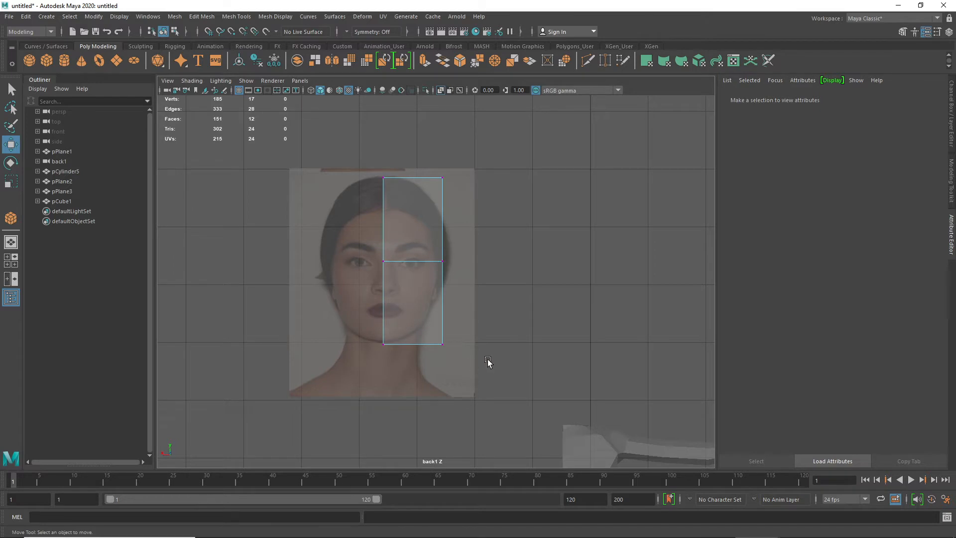
drag(488, 361, 445, 263)
drag(392, 322, 377, 320)
drag(467, 172, 399, 206)
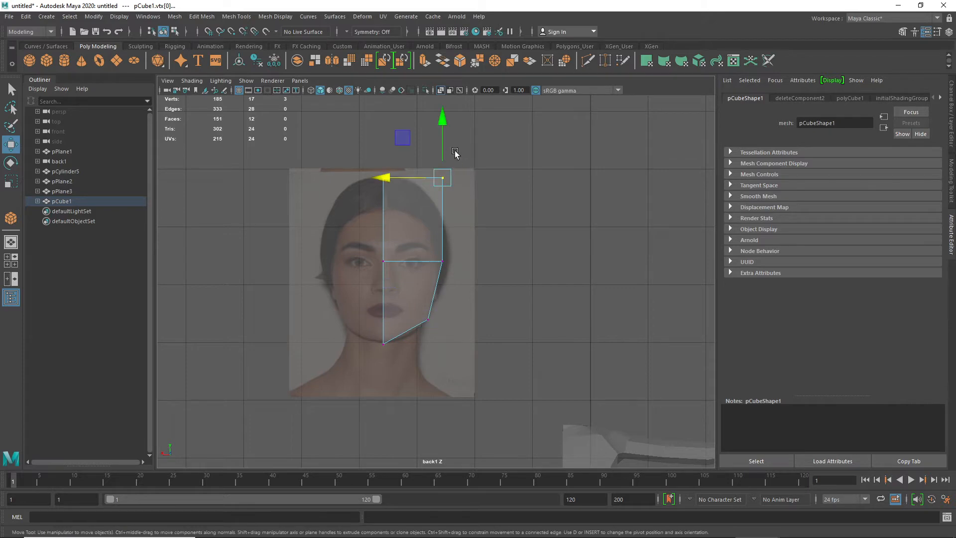
middle_drag(399, 136, 396, 155)
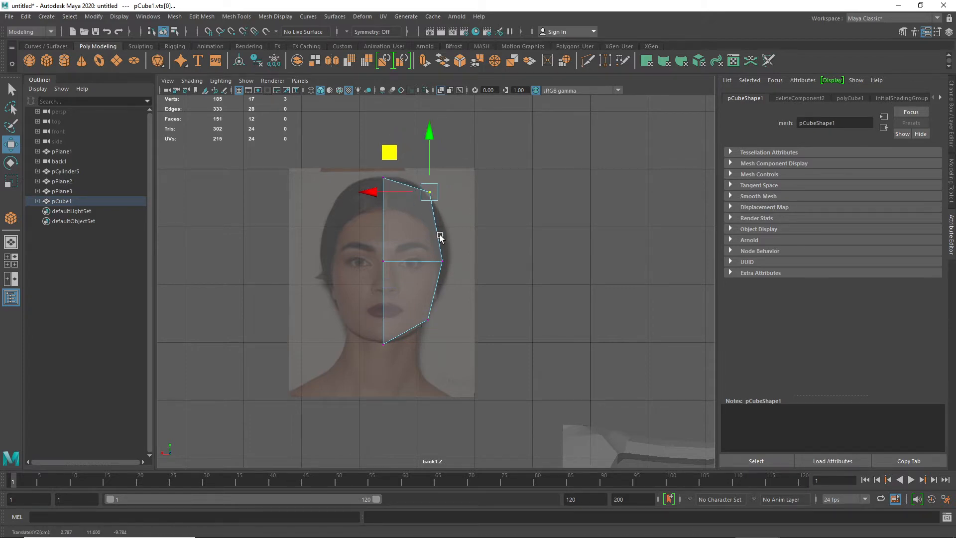
- In the side view, move the cube's front vertices at the forehead, mid-face and chin to follow the face profile
key(space)
key(space)
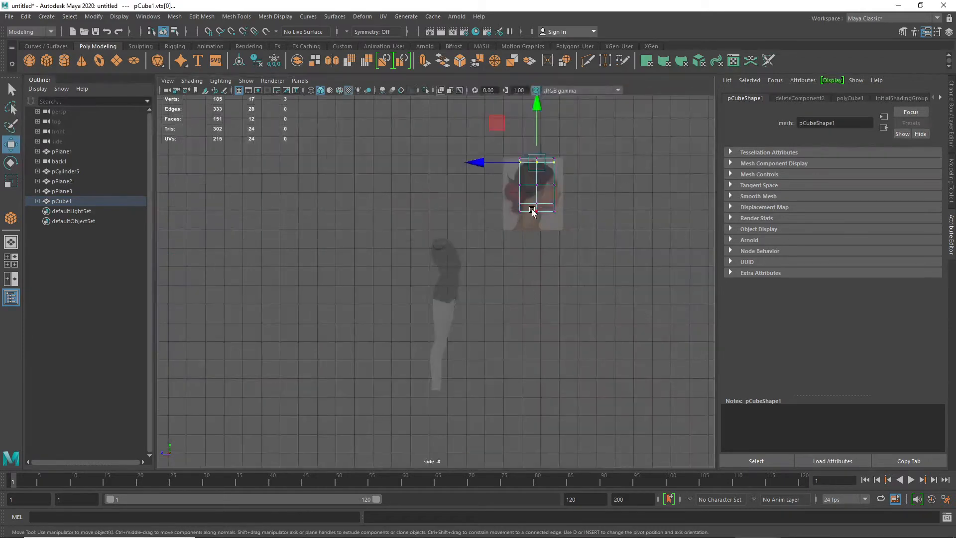
scroll(548, 179, up, 3)
key(f)
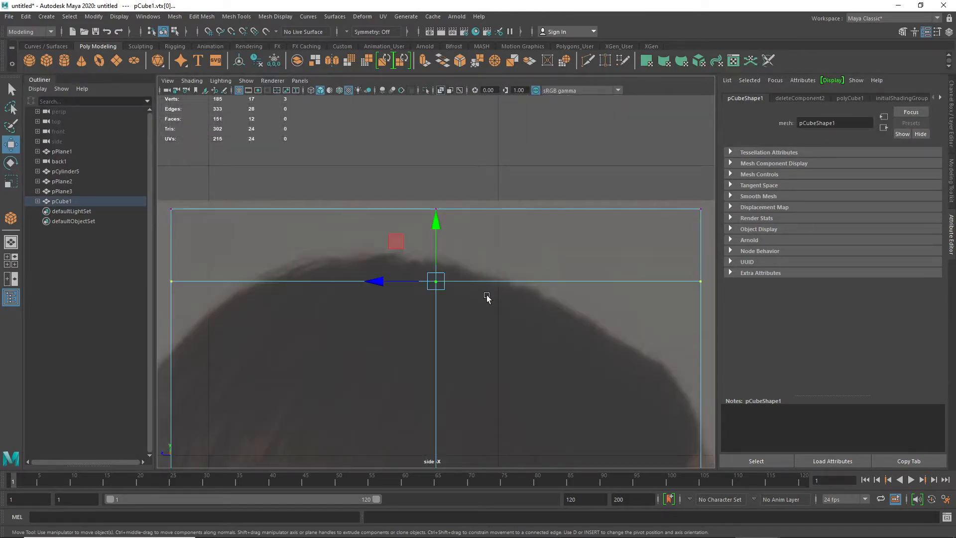
scroll(487, 299, down, 5)
scroll(486, 298, up, 3)
scroll(483, 298, up, 2)
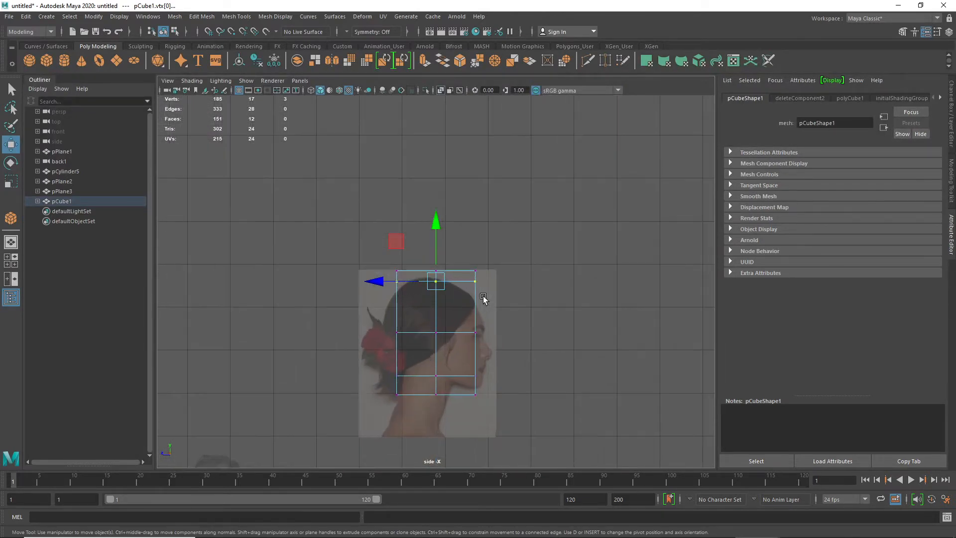
mouse_move(455, 373)
middle_down()
mouse_move(451, 334)
mouse_move(447, 363)
middle_up()
key(ctrl+z)
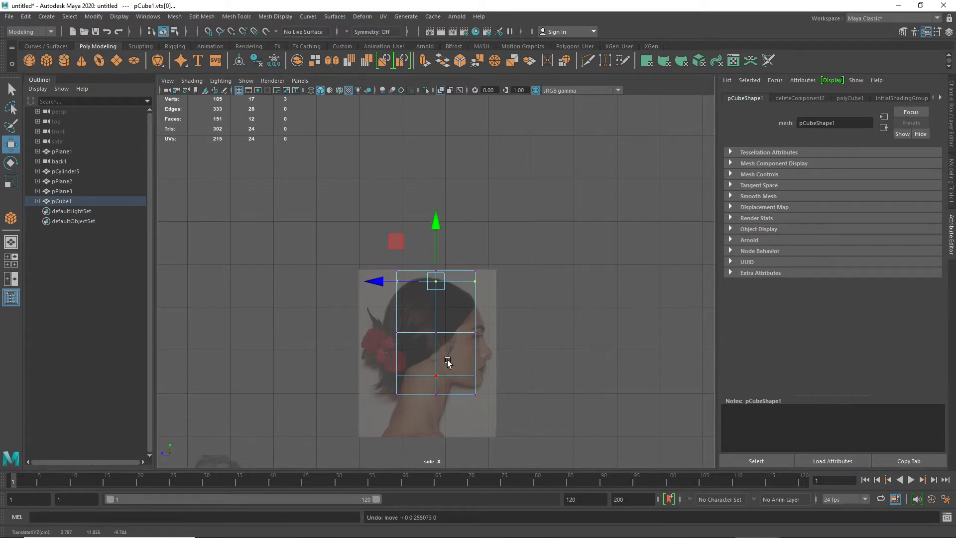
drag(522, 301, 426, 256)
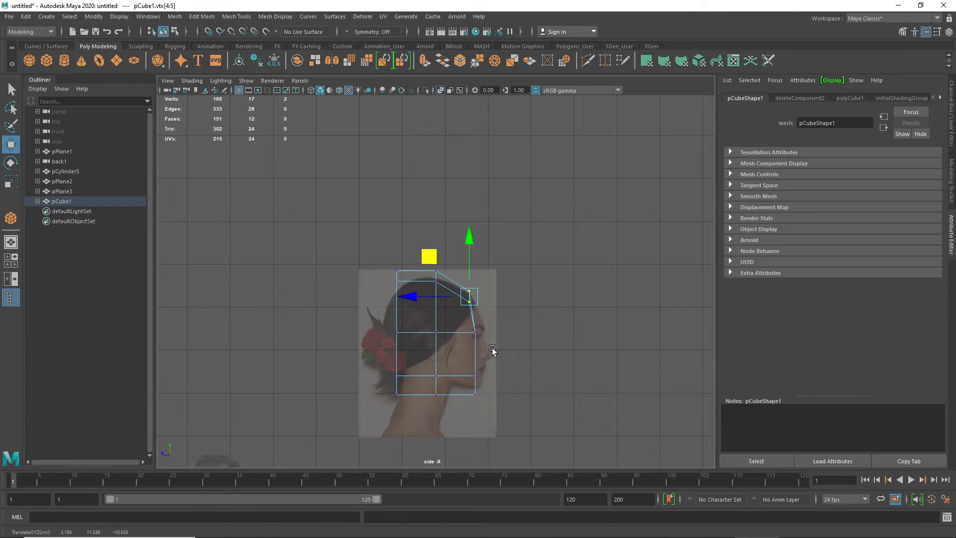
drag(493, 355, 424, 332)
drag(488, 423, 443, 347)
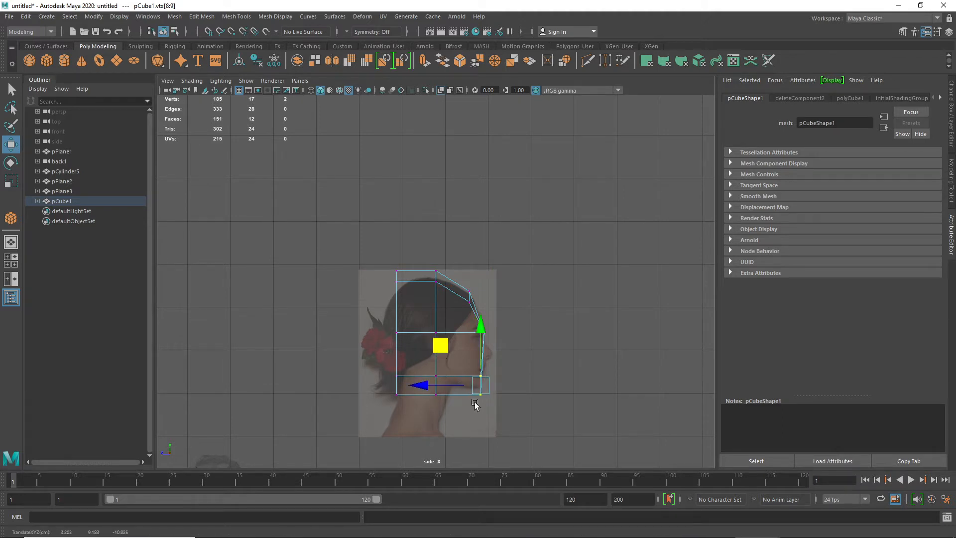
- In the side view, move the half cube's lower and rear vertices to follow the jaw, nape and back of the head
drag(381, 410, 434, 338)
drag(418, 413, 359, 329)
drag(382, 260, 416, 307)
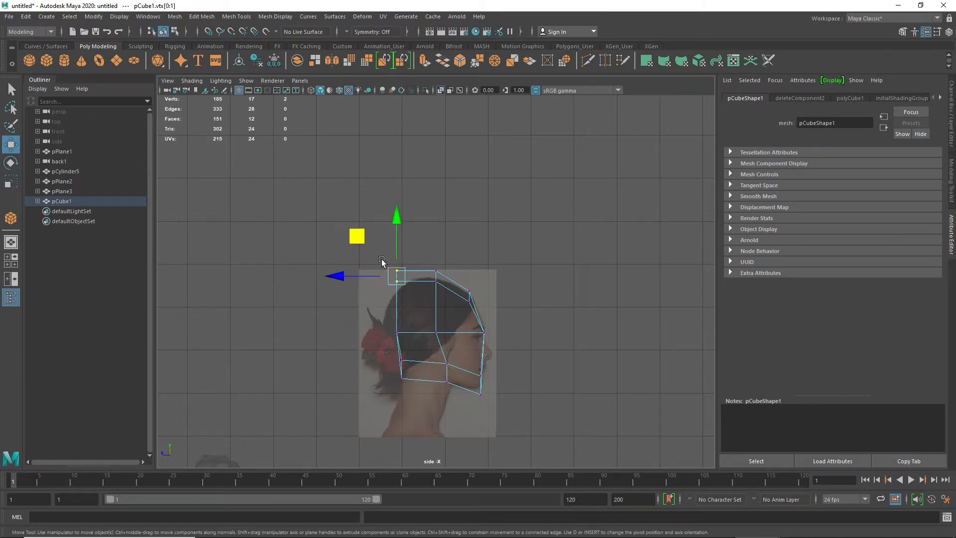
drag(357, 237, 357, 258)
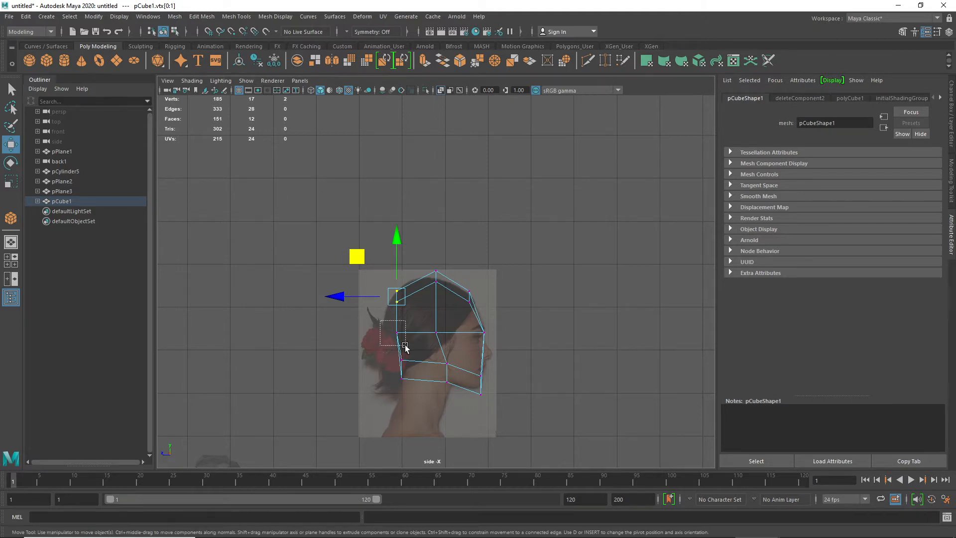
drag(404, 345, 323, 335)
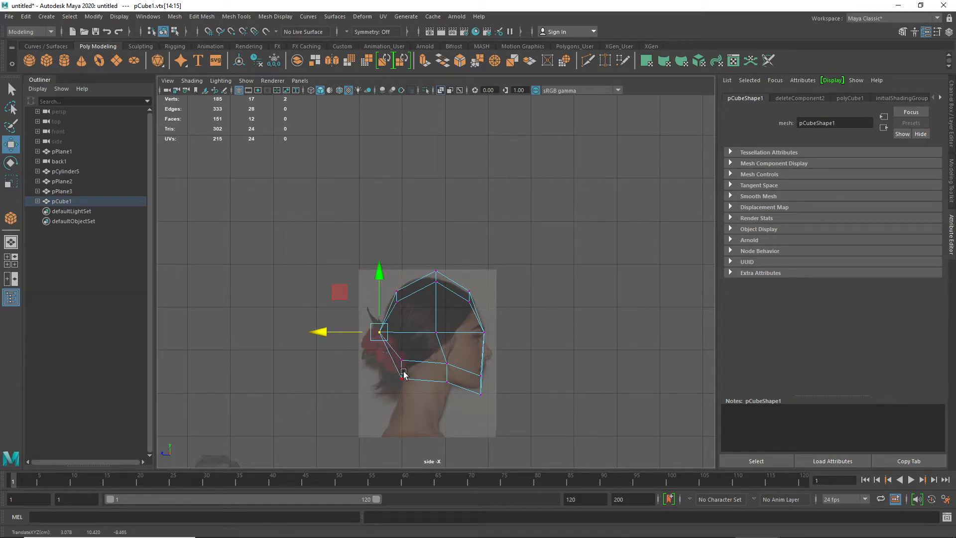
- In the top view, pull the half cube's outer front and rear corner vertices inward to round the head
scroll(459, 391, up, 5)
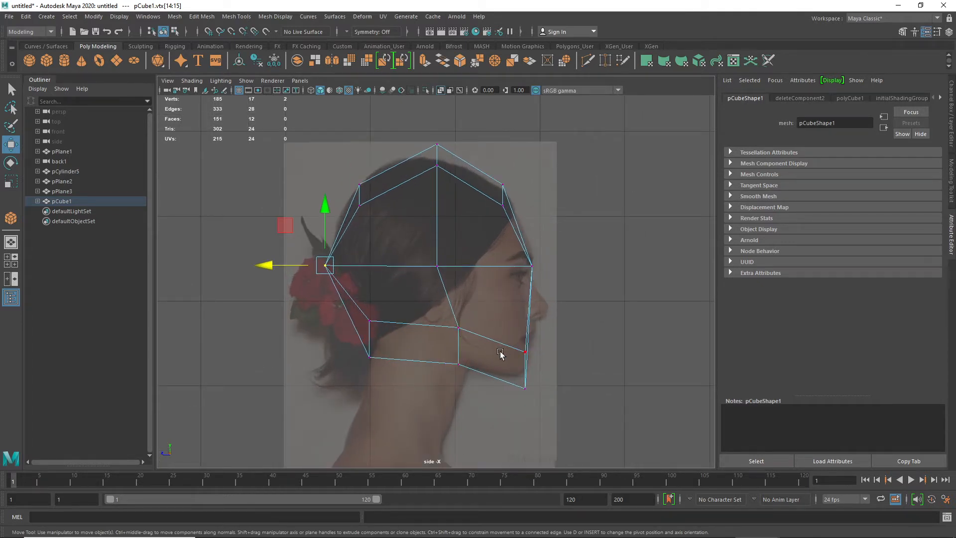
key(space)
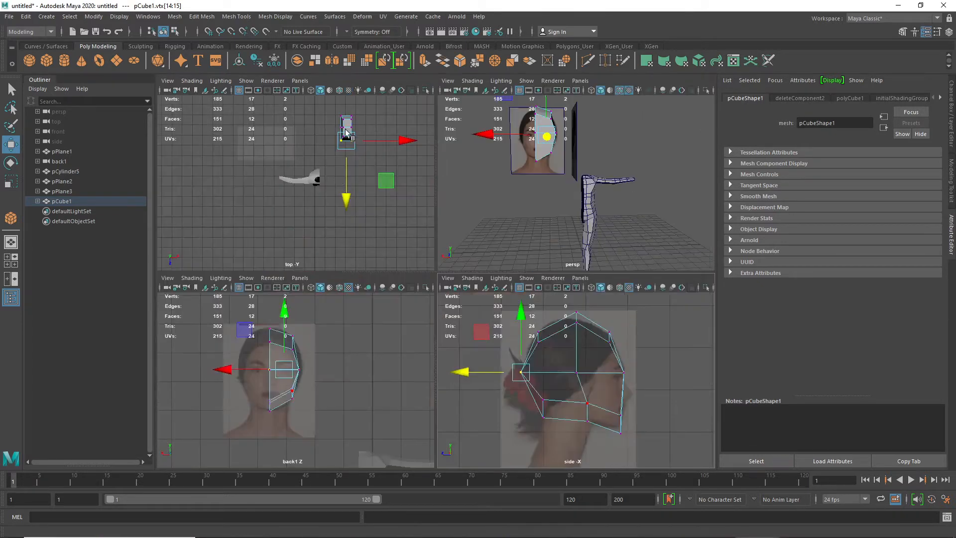
key(space)
scroll(541, 160, up, 3)
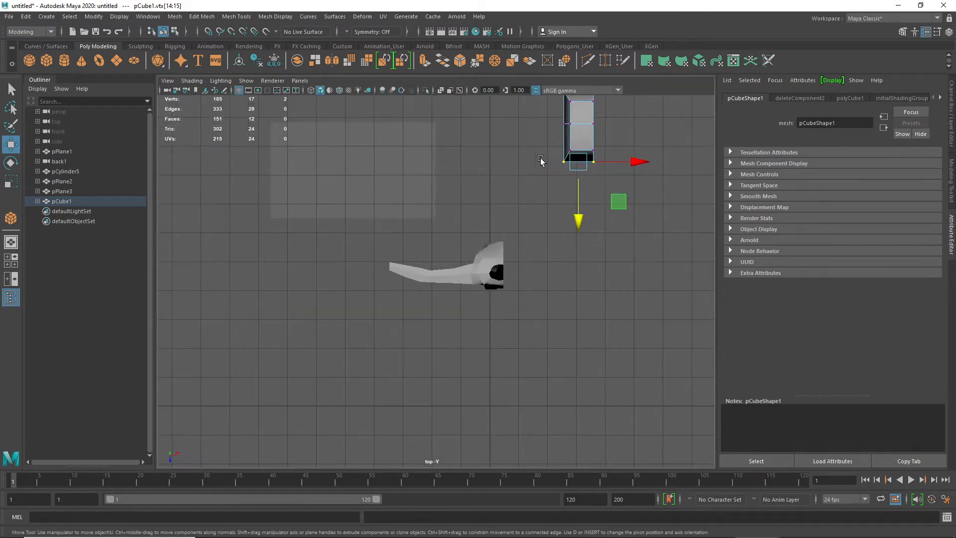
alt+middle_drag(537, 152, 399, 410)
drag(380, 416, 428, 380)
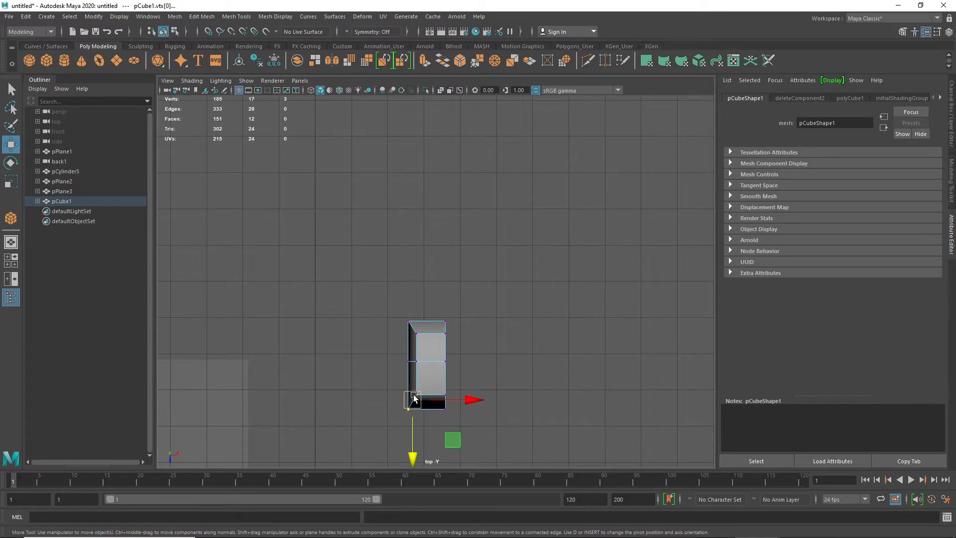
drag(453, 438, 456, 433)
drag(393, 305, 468, 377)
- Delete the head's rear underside face where the neck joins
key(space)
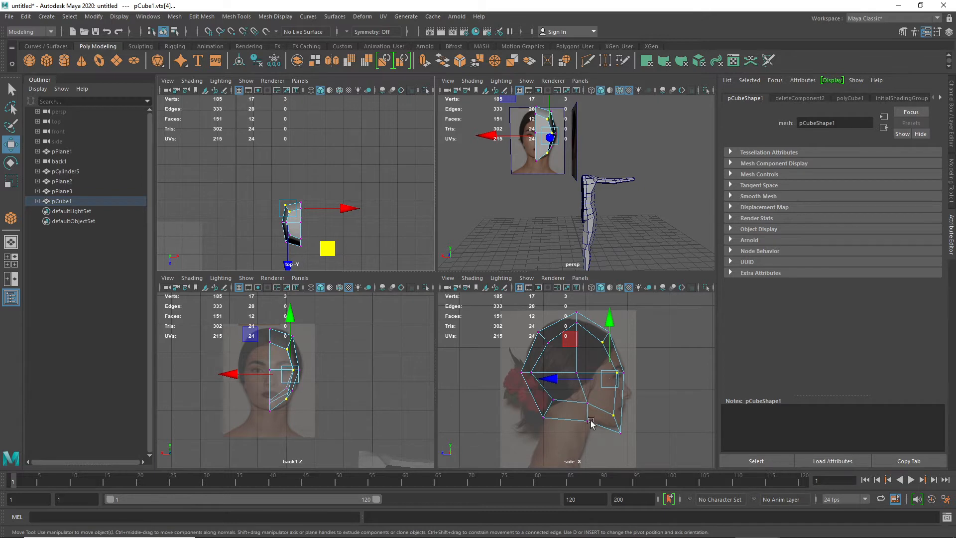
right_click(576, 408)
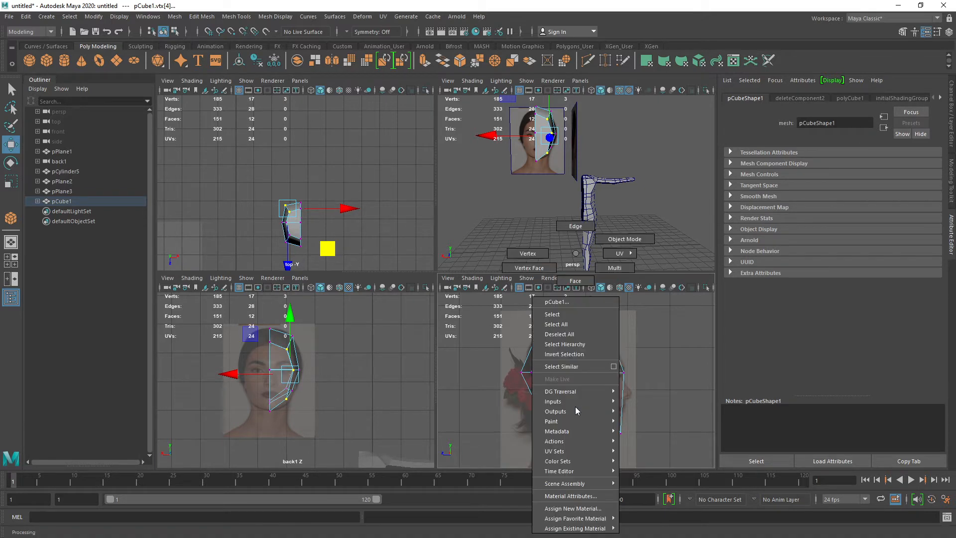
click(610, 271)
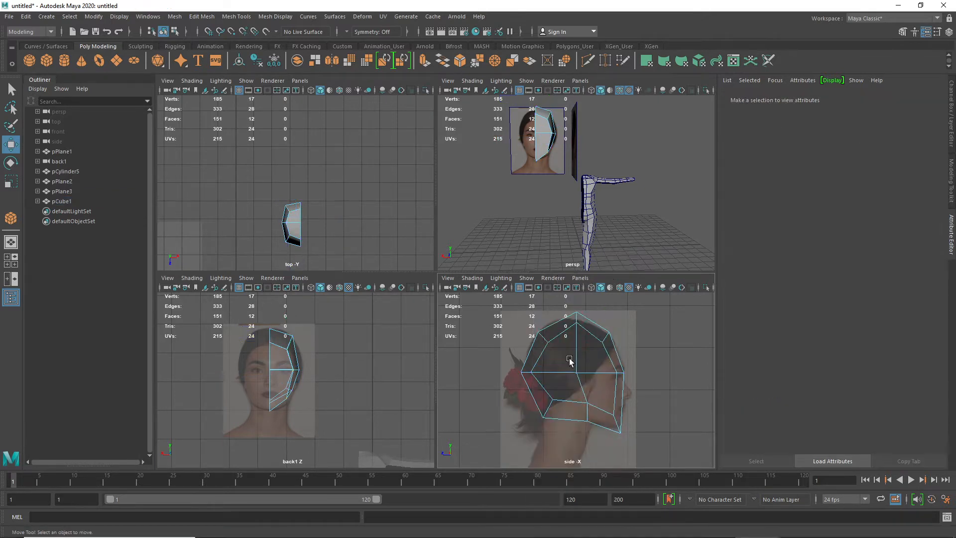
click(567, 412)
click(567, 417)
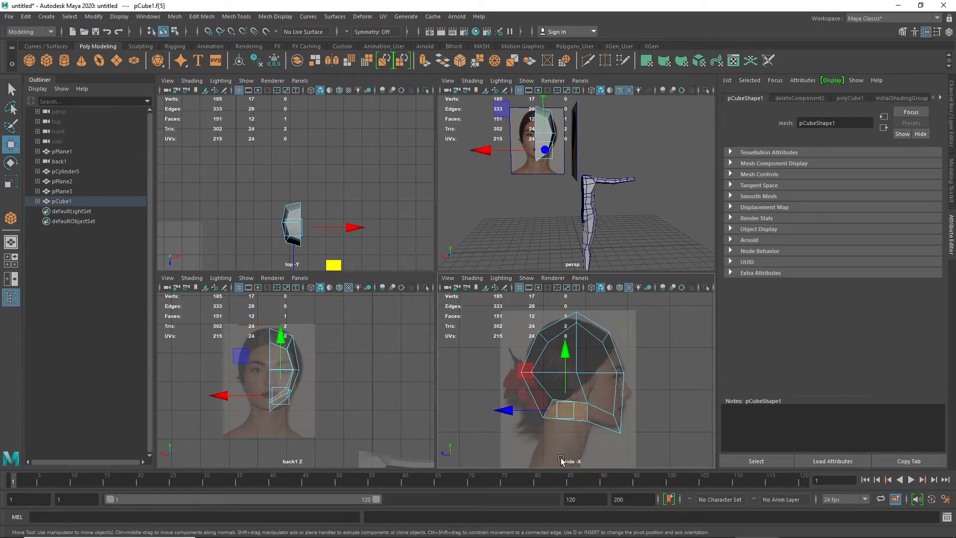
key(Delete)
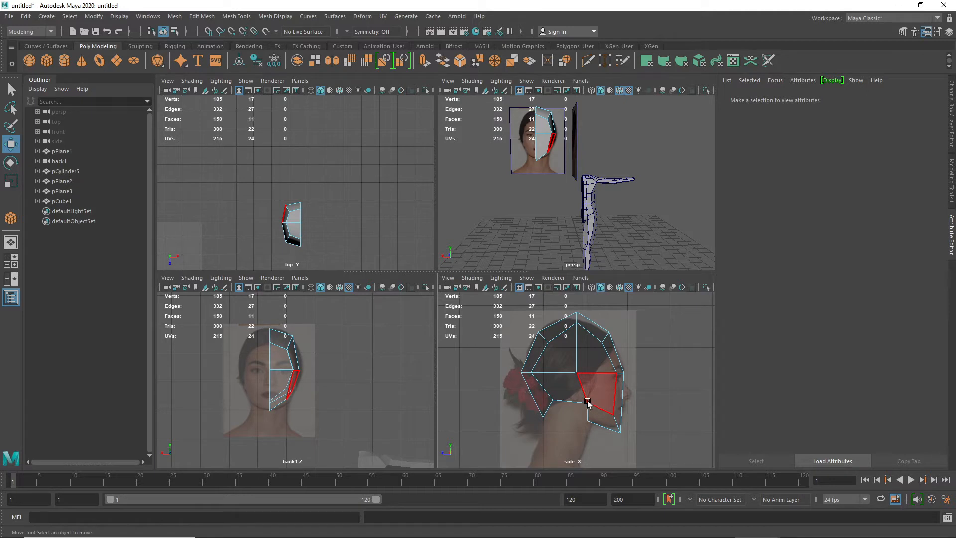
- Bevel the horizontal eye-level edge loop with 2 segments and a fraction of 0.366
scroll(588, 403, up, 2)
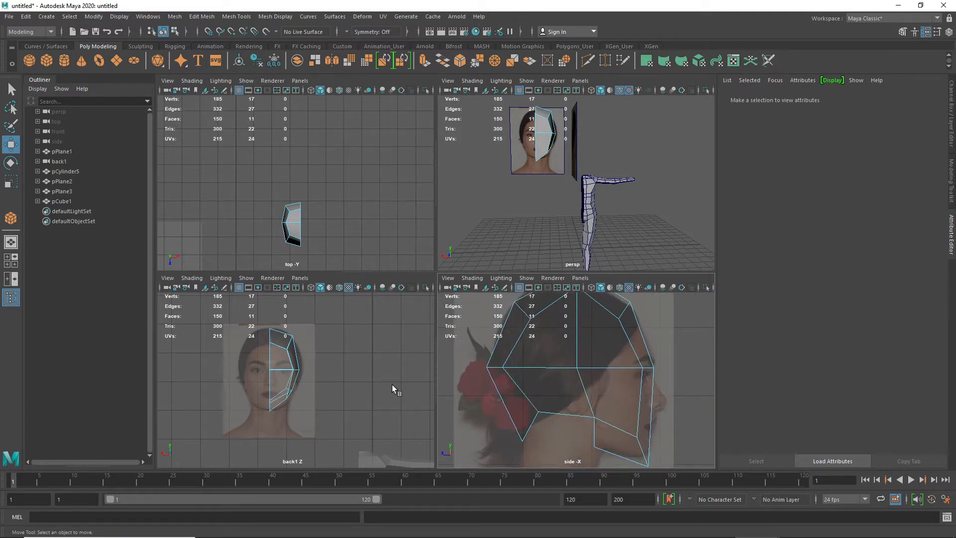
key(space)
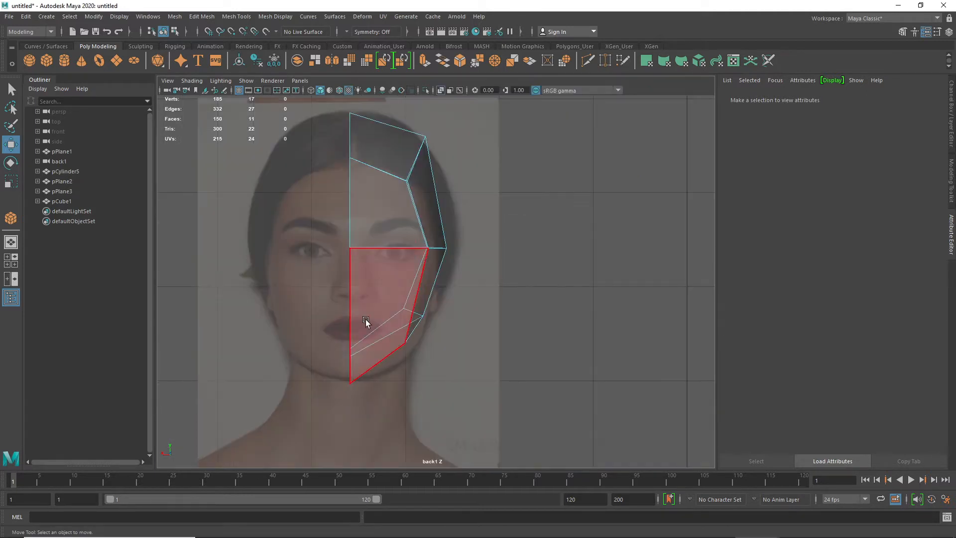
right_drag(401, 247, 393, 211)
click(399, 248)
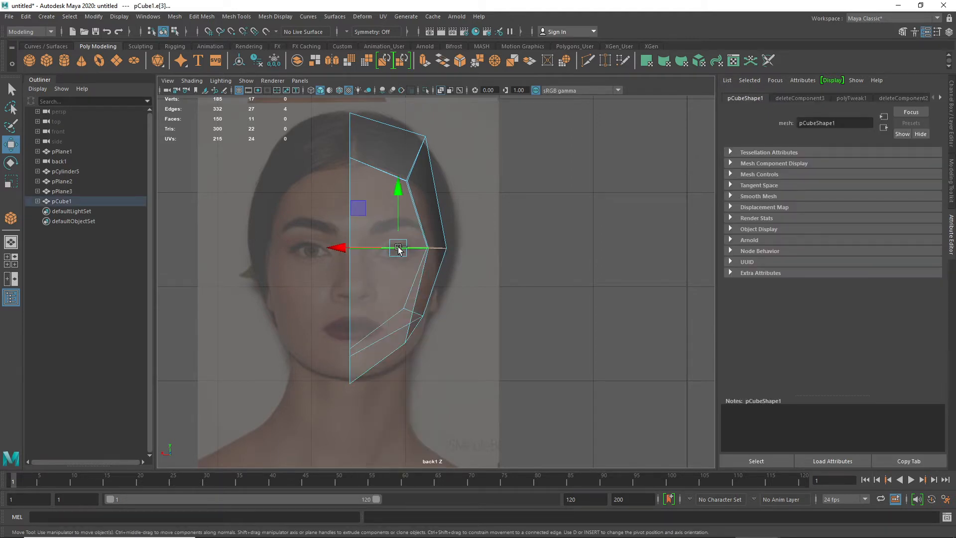
shift+right_drag(398, 247, 401, 251)
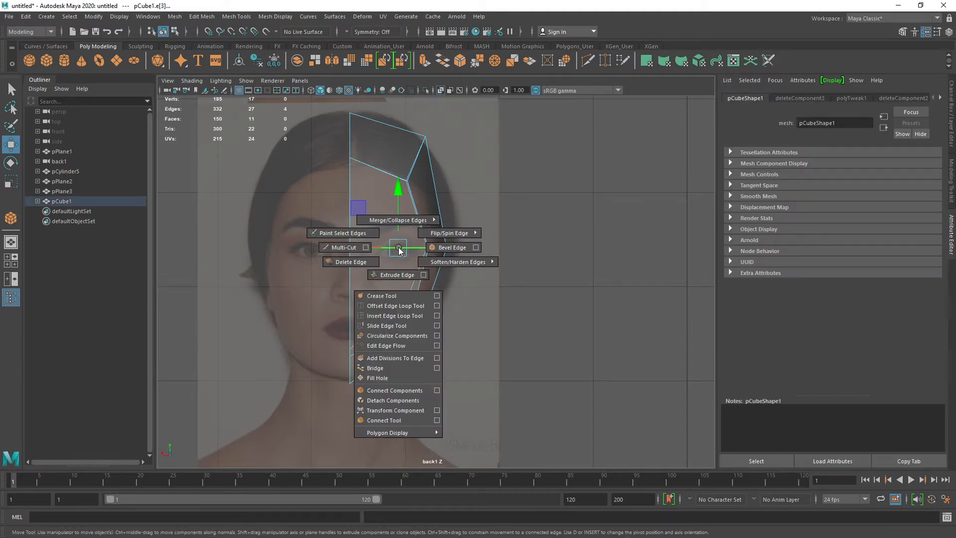
click(461, 248)
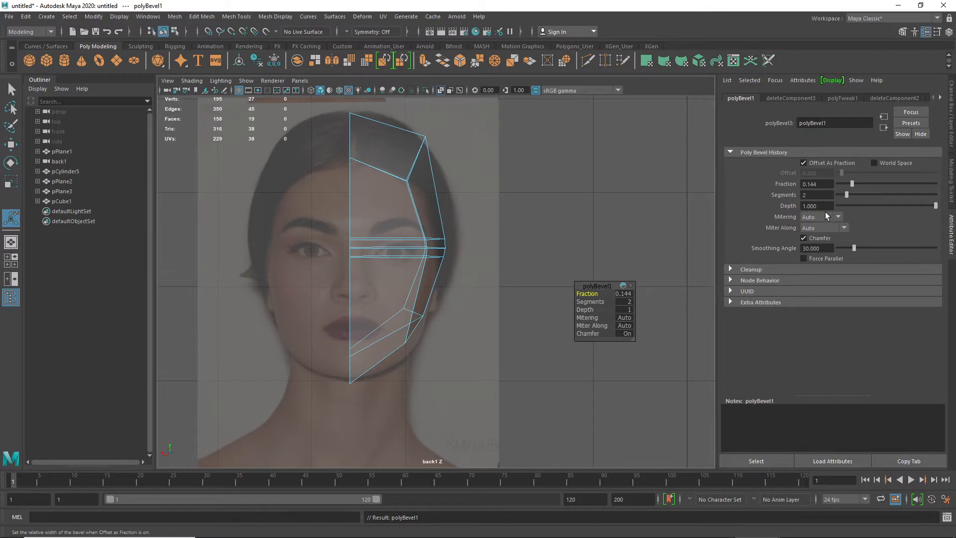
drag(846, 194, 835, 193)
drag(839, 195, 873, 179)
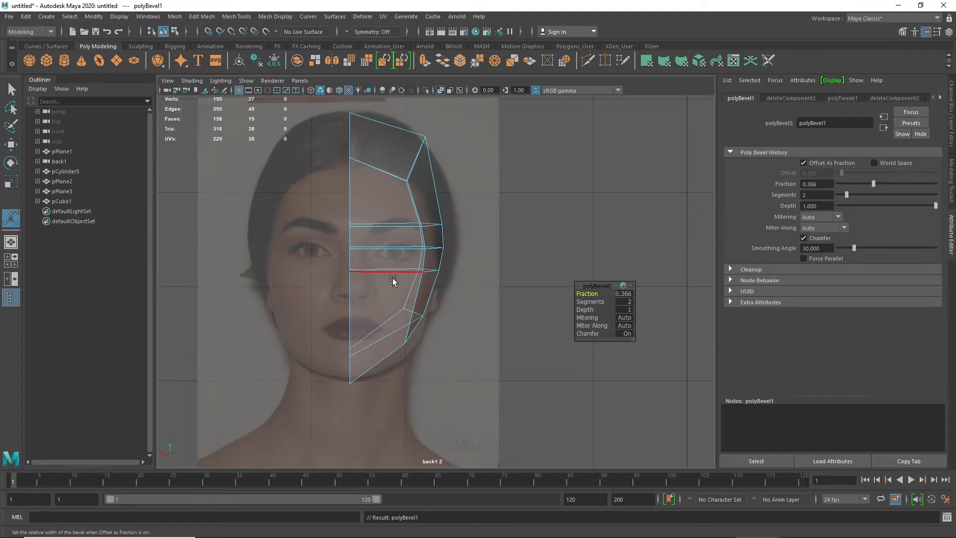
- Insert two vertical edge loops through the half head with Multi-Cut, one on each side of the eye
shift+right_drag(389, 286, 383, 287)
right_drag(384, 254, 347, 266)
click(374, 264)
key(w)
click(418, 241)
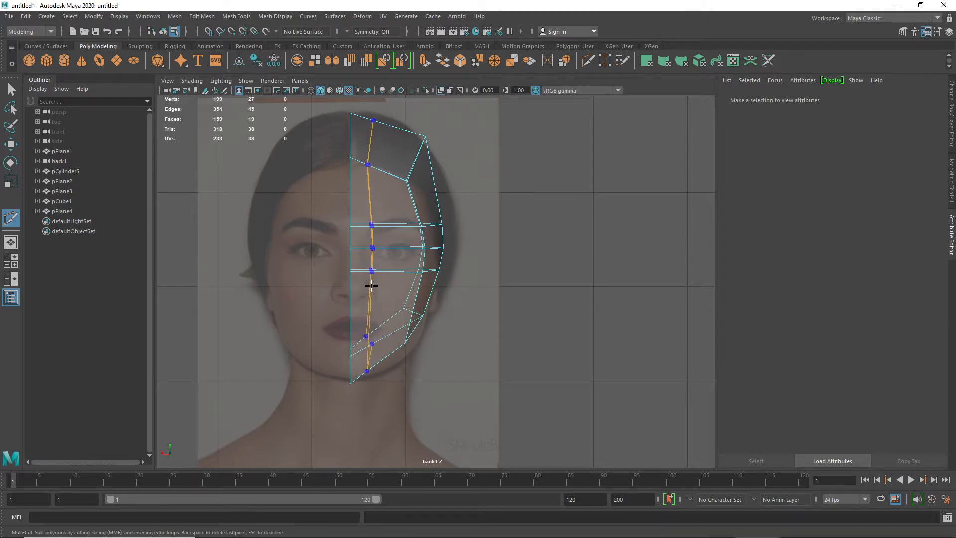
ctrl+click(371, 285)
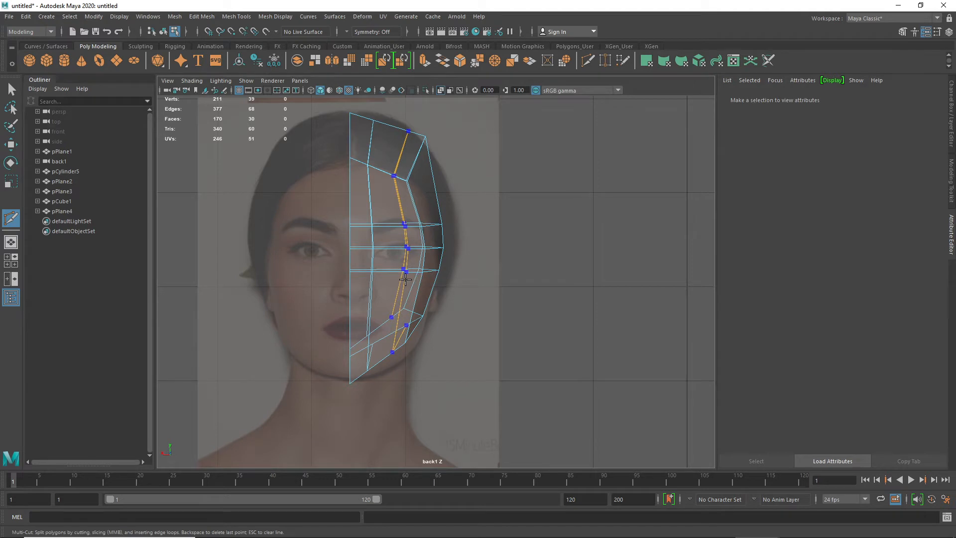
ctrl+click(405, 280)
- Move the outer vertical loop's vertices at and just below eye level inward in the front view
scroll(395, 276, up, 2)
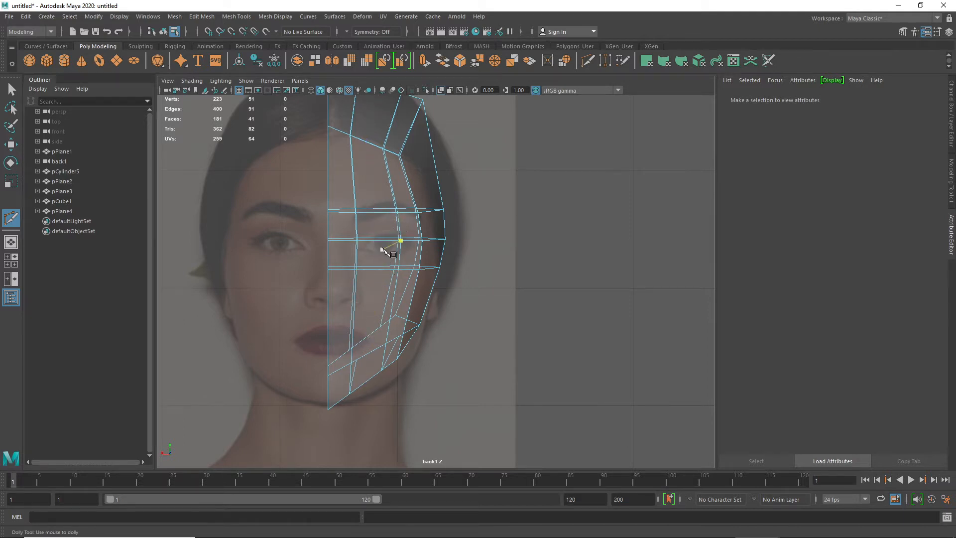
right_drag(401, 243, 350, 240)
key(w)
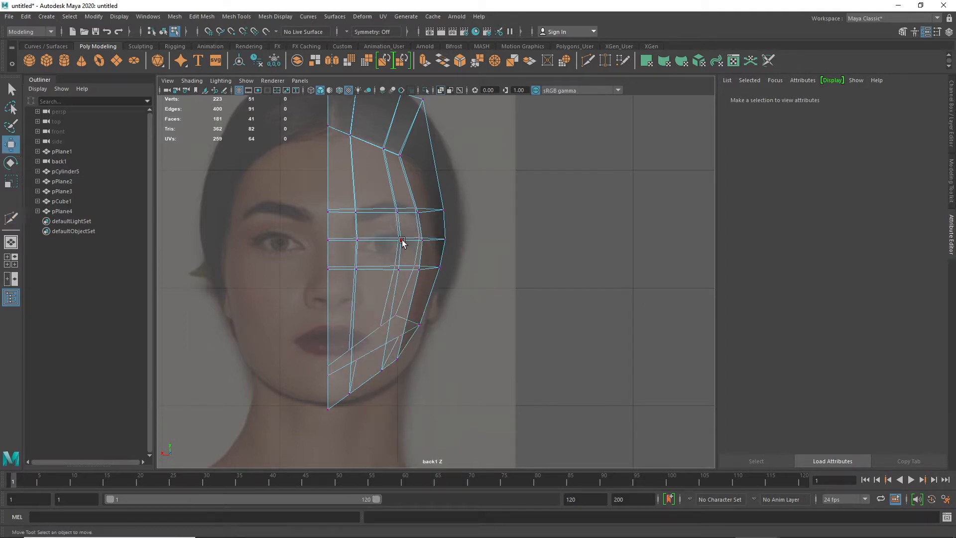
click(402, 241)
drag(348, 241, 326, 269)
click(400, 268)
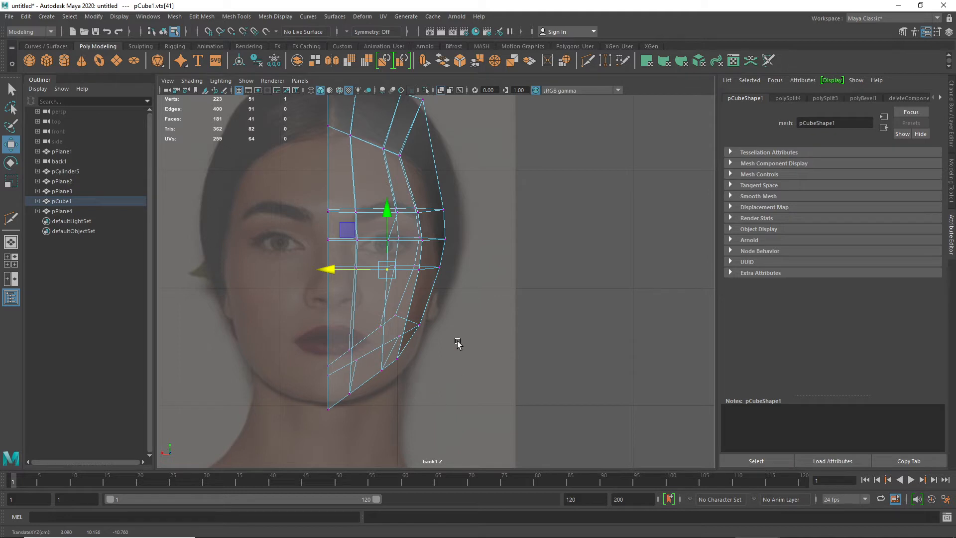
- Move the jaw vertices outward and the chin vertices down to match the jawline in the front reference
drag(459, 309, 367, 382)
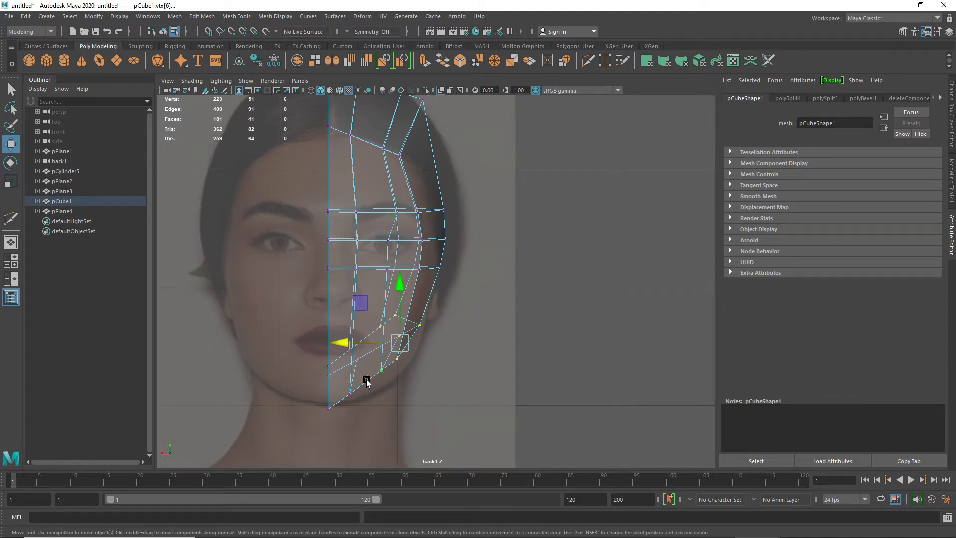
drag(363, 306, 369, 315)
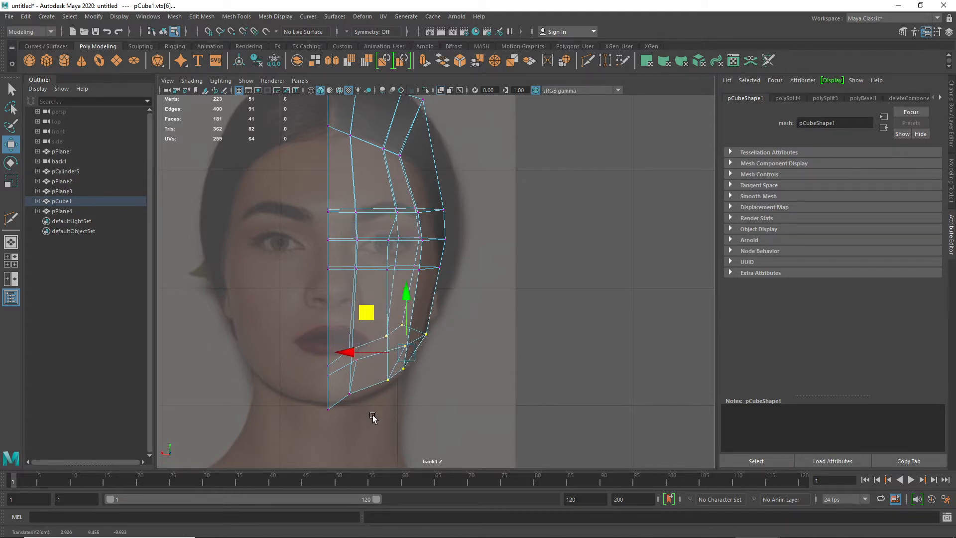
drag(373, 415, 320, 349)
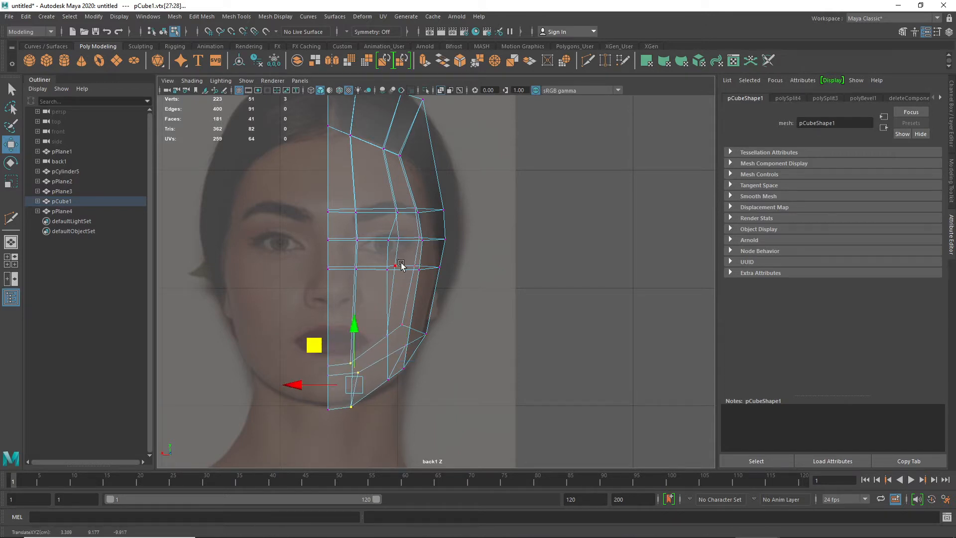
- Adjust individual vertices around the eye, brow, cheek and jaw to follow the features in the front reference
scroll(401, 264, up, 2)
click(397, 233)
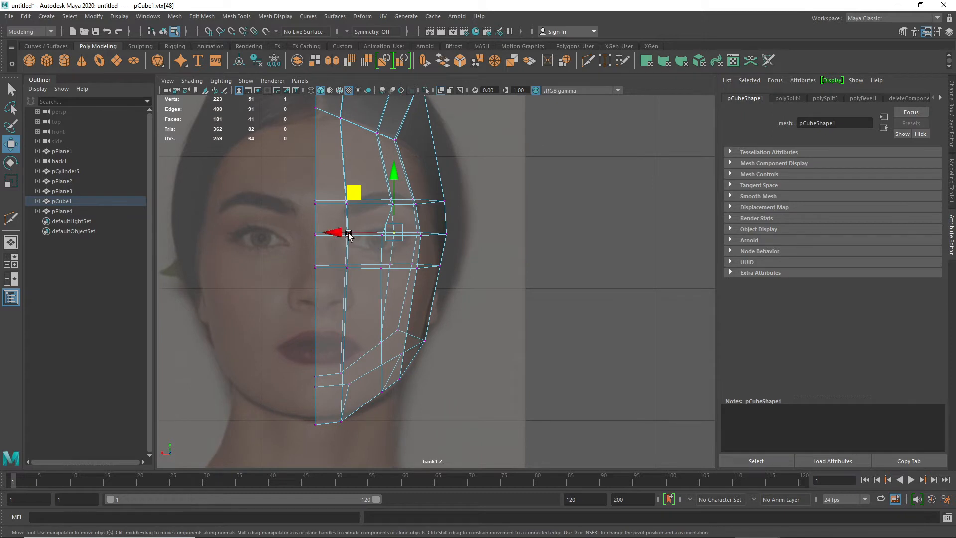
mouse_move(349, 233)
mouse_down()
mouse_move(338, 242)
mouse_move(341, 235)
mouse_up()
click(392, 264)
click(417, 267)
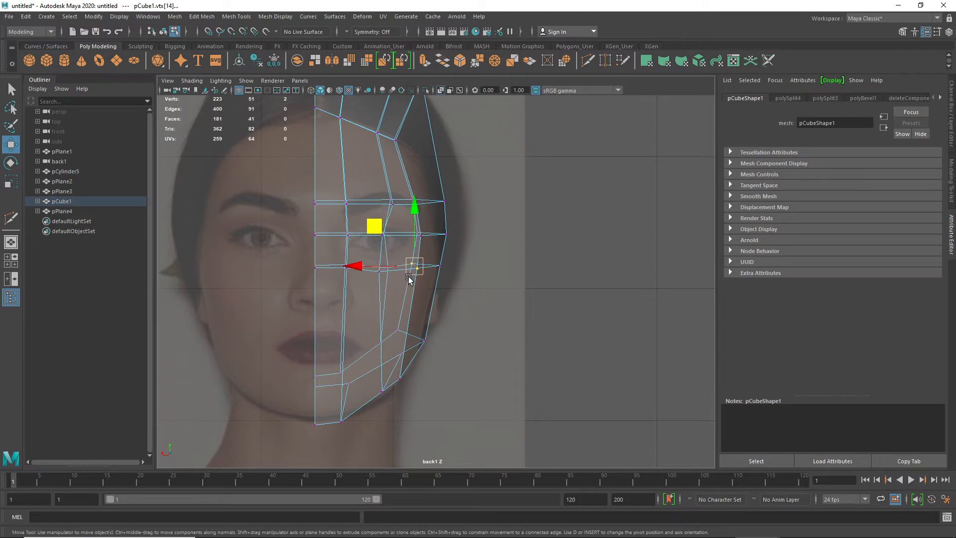
click(424, 303)
drag(419, 269, 418, 268)
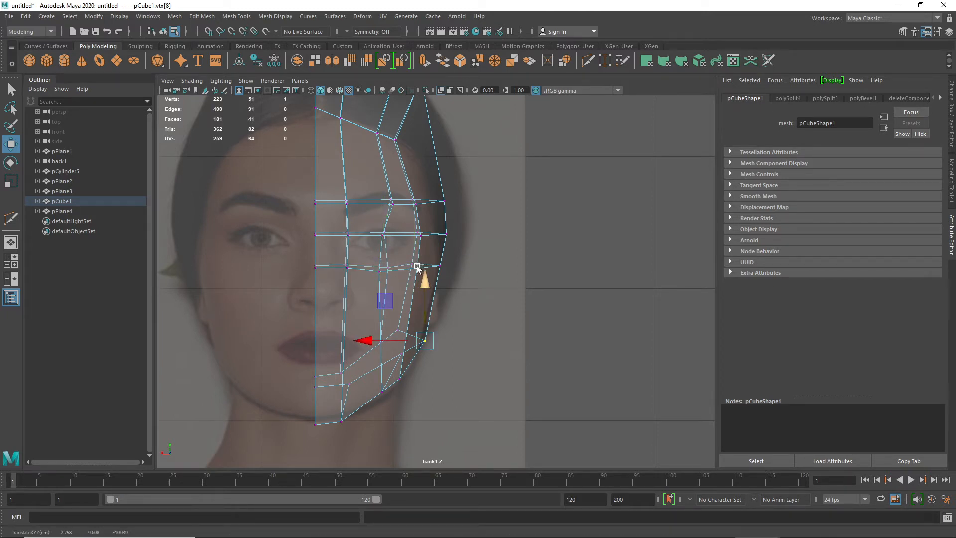
click(414, 268)
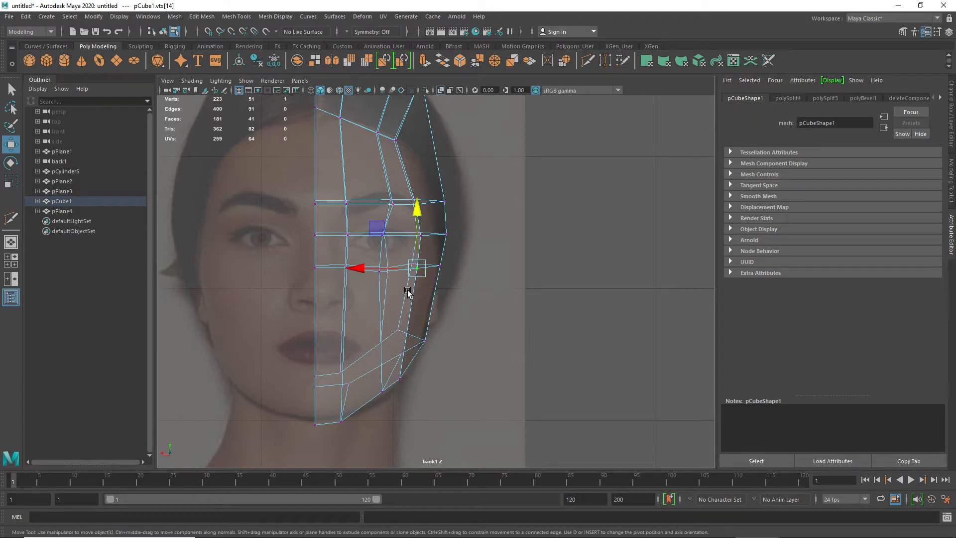
drag(377, 225, 375, 167)
click(425, 237)
click(416, 204)
- In the perspective view, move the brow-level vertex above the eye slightly toward the face's midline
key(space)
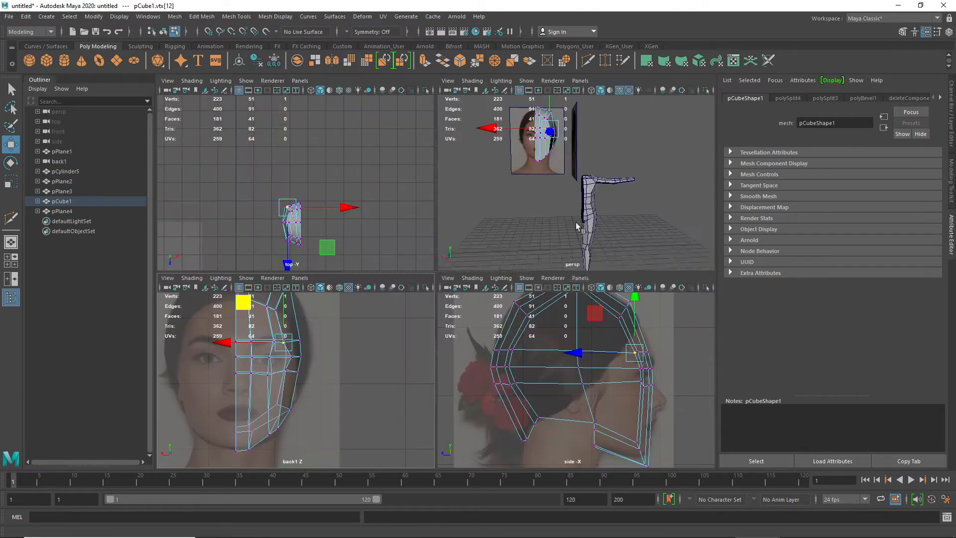
key(space)
scroll(440, 233, up, 5)
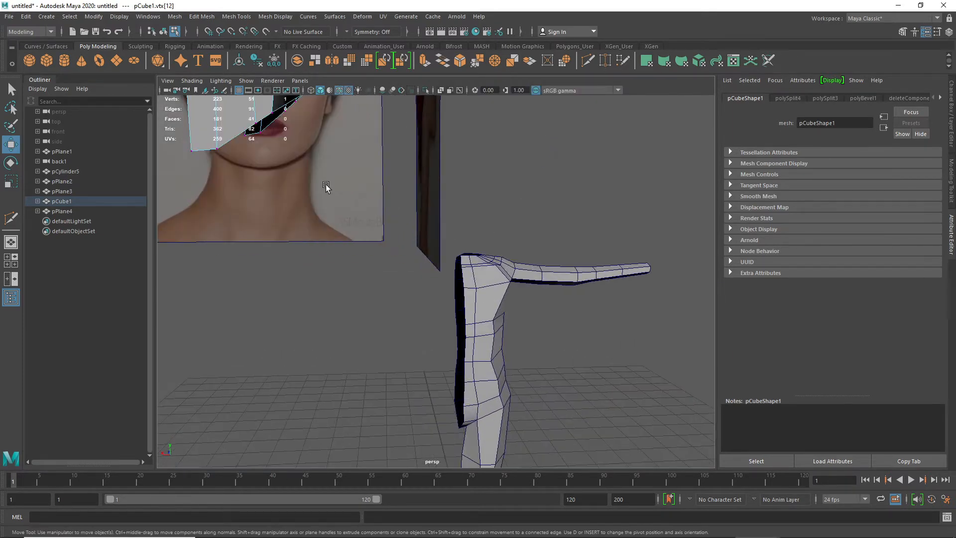
scroll(325, 182, down, 3)
alt+middle_drag(334, 171, 379, 231)
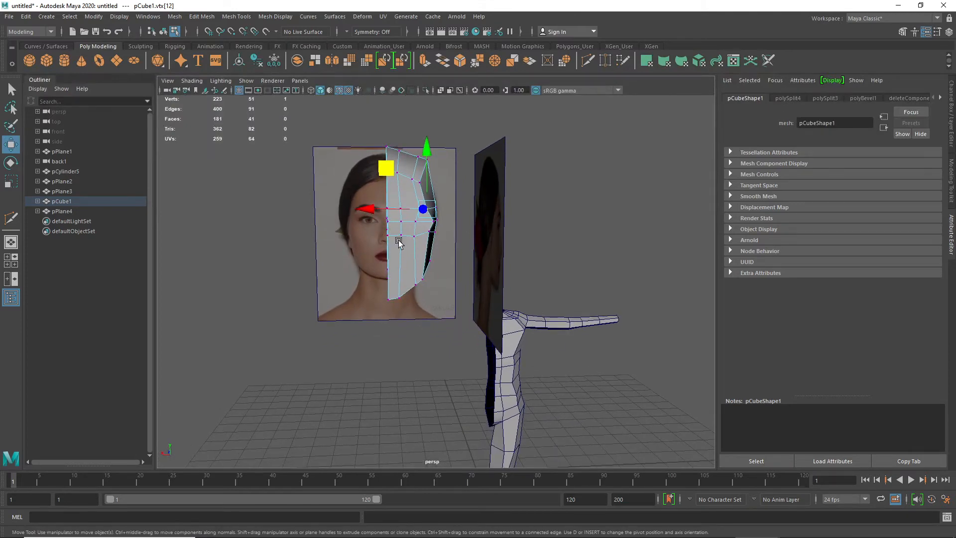
mouse_move(398, 243)
alt+mouse_down()
mouse_move(480, 255)
mouse_move(345, 254)
mouse_move(345, 246)
mouse_move(412, 253)
alt+mouse_up()
scroll(316, 215, up, 3)
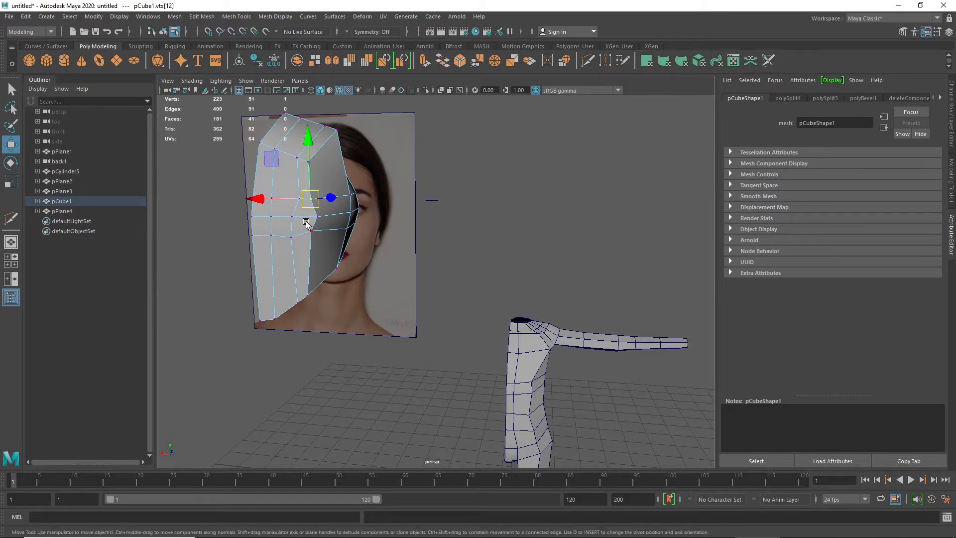
key(Down)
click(296, 201)
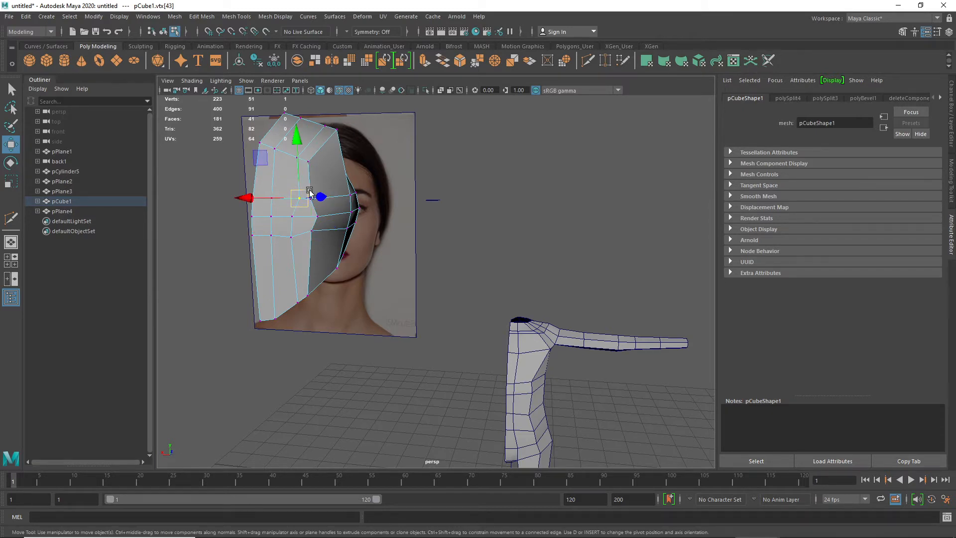
drag(248, 197, 244, 196)
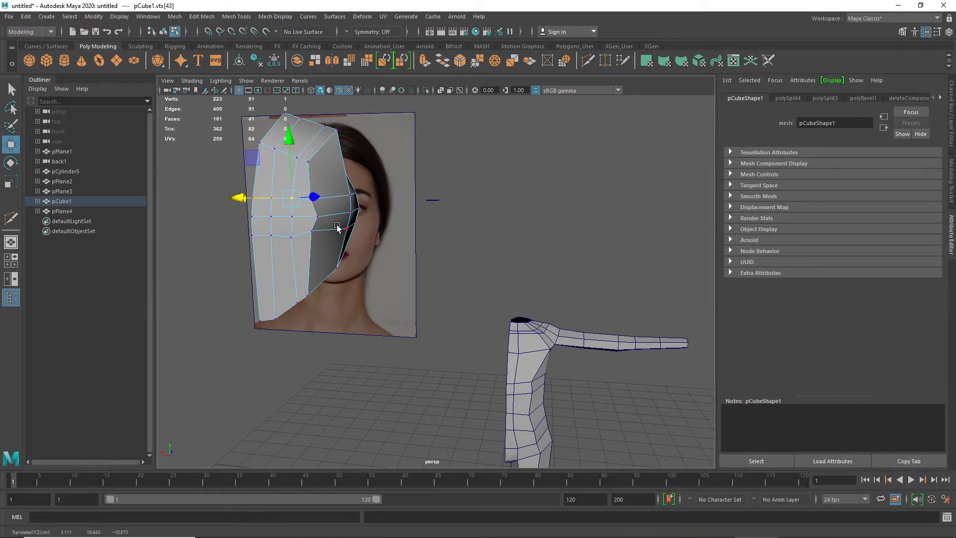
- Push the front row of eye-level vertices back into the head to form the eye socket recess
alt+drag(336, 224, 284, 221)
alt+middle_drag(328, 218, 473, 292)
scroll(473, 292, up, 4)
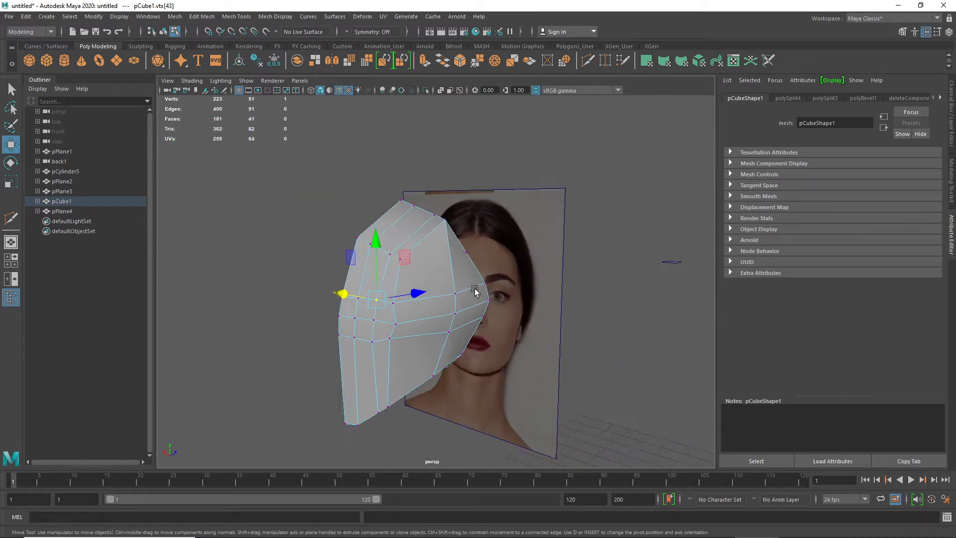
alt+drag(474, 293, 387, 315)
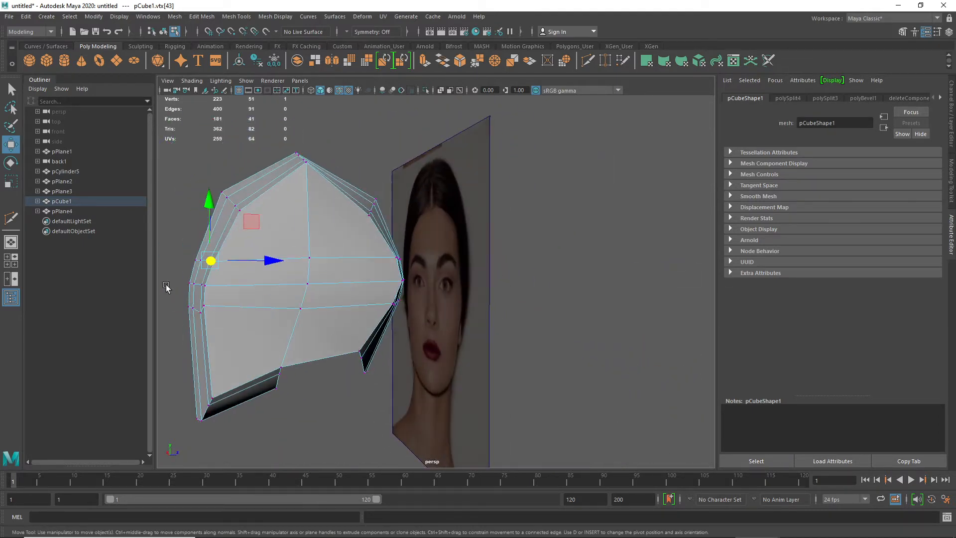
drag(174, 276, 218, 292)
middle_drag(243, 285, 273, 284)
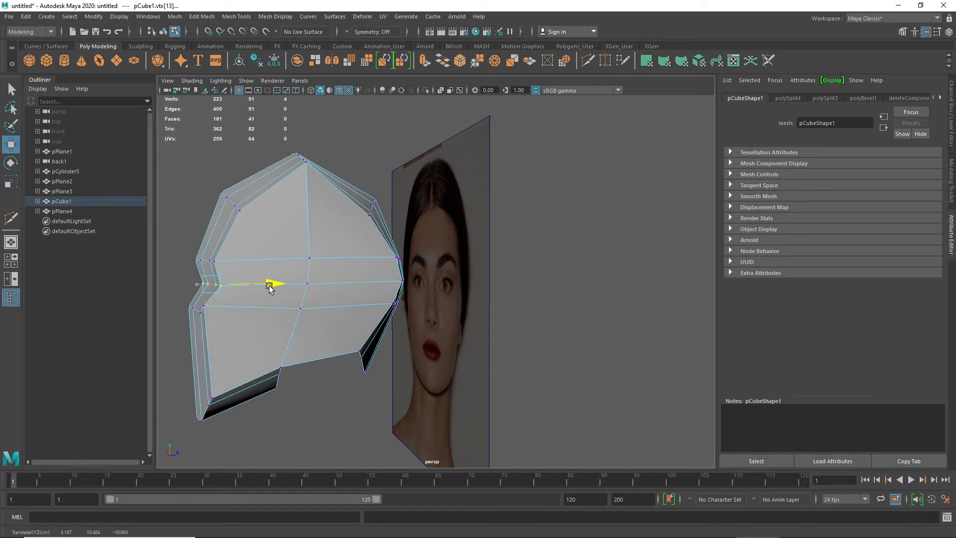
- Push the outer face-edge vertices below the eye, at eye level and at brow level back toward the side of the head
click(203, 304)
drag(267, 301, 287, 301)
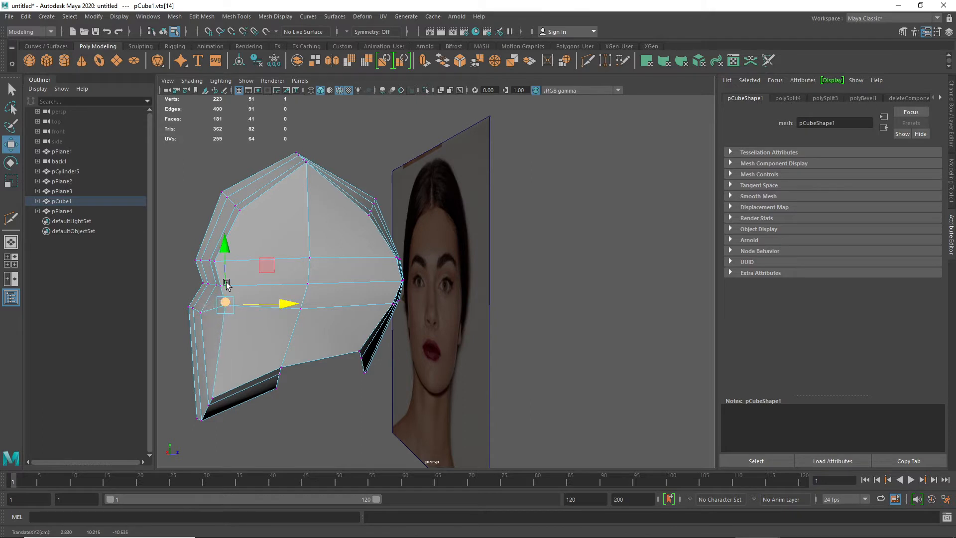
drag(226, 283, 241, 356)
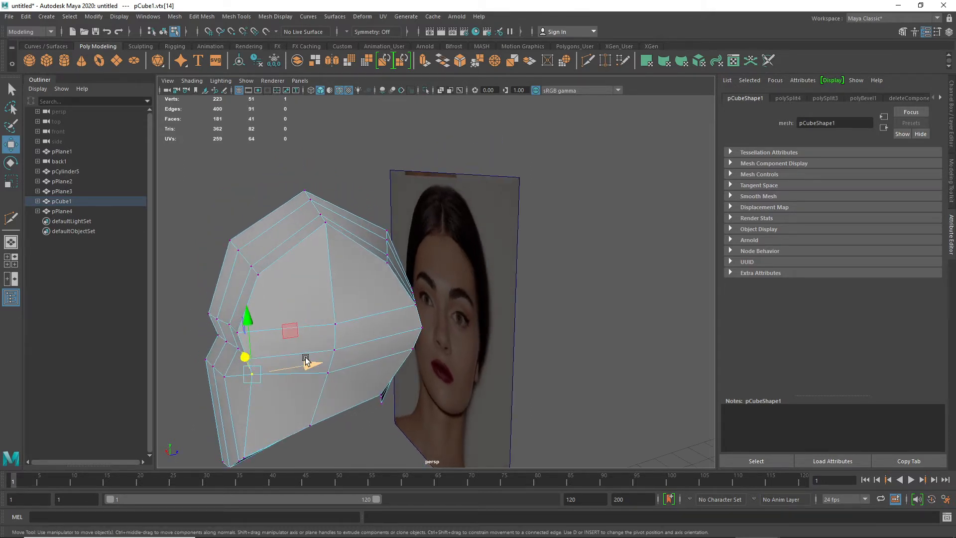
click(247, 358)
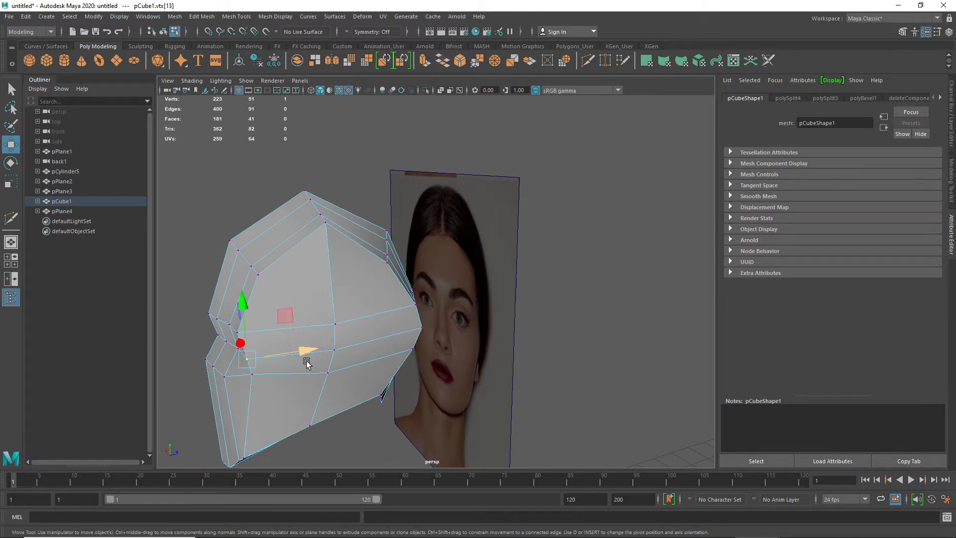
drag(304, 351, 325, 320)
click(237, 332)
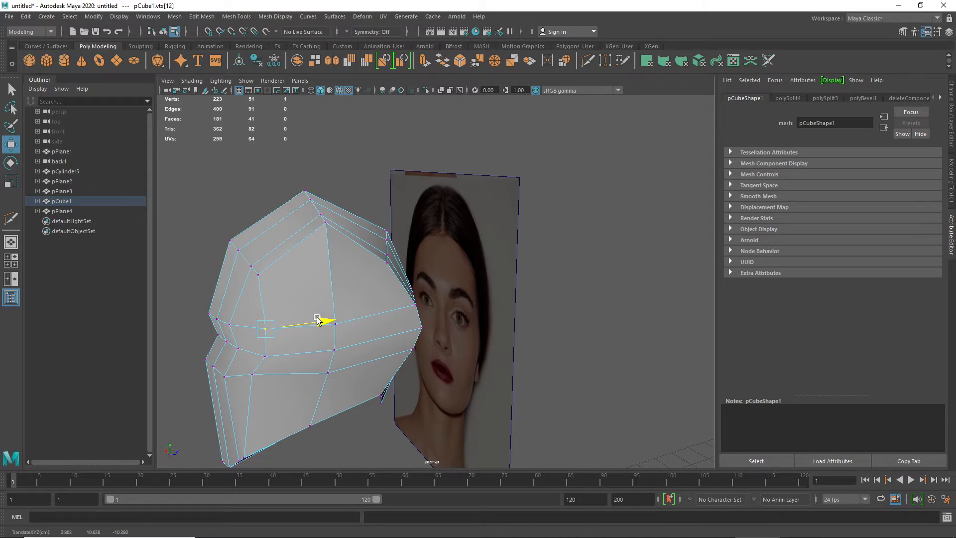
mouse_move(267, 269)
alt+mouse_down()
mouse_move(314, 274)
mouse_move(260, 255)
alt+mouse_up()
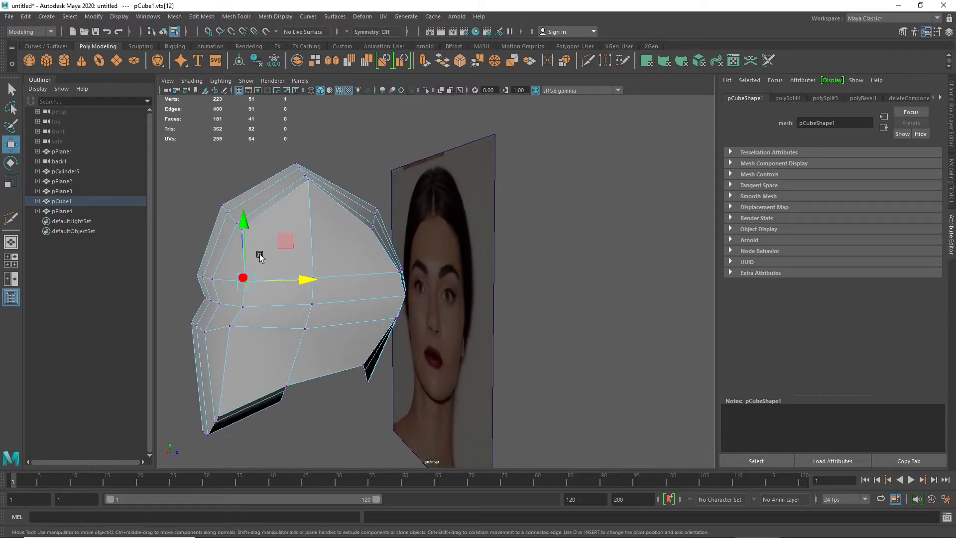
- Adjust the outer vertices at the crown, side and back of the half head to round its silhouette
click(308, 182)
alt+drag(309, 185, 387, 234)
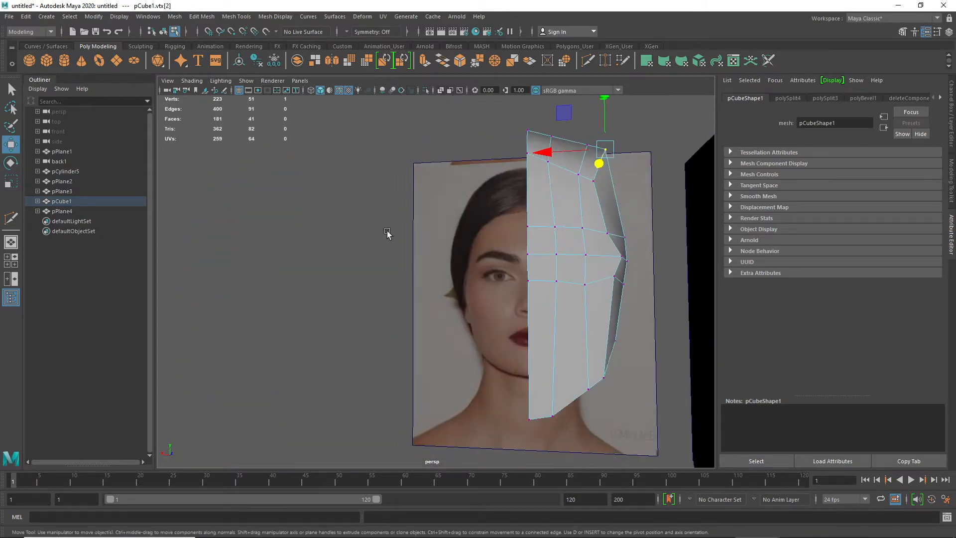
drag(614, 140, 619, 162)
alt+drag(622, 257, 512, 266)
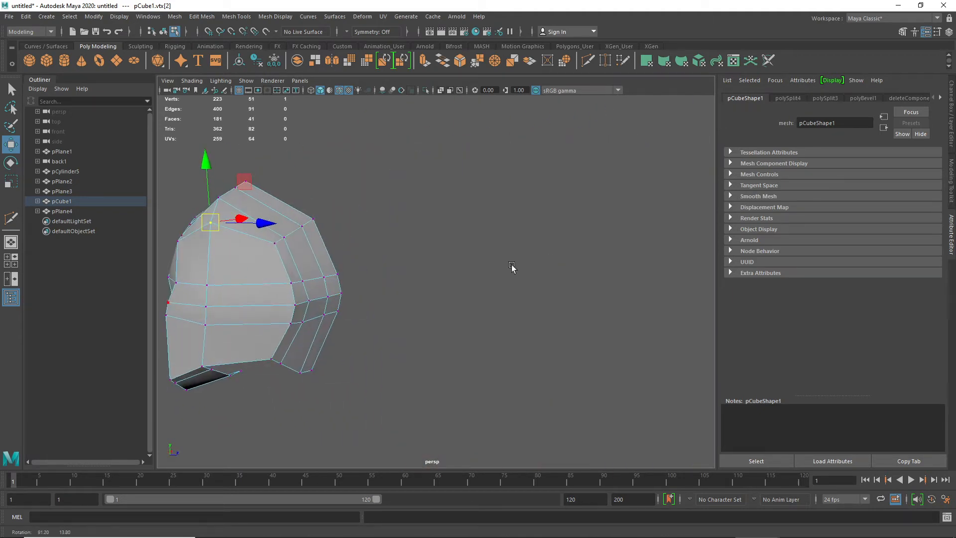
click(271, 247)
alt+drag(271, 247, 262, 326)
alt+middle_drag(266, 314, 435, 316)
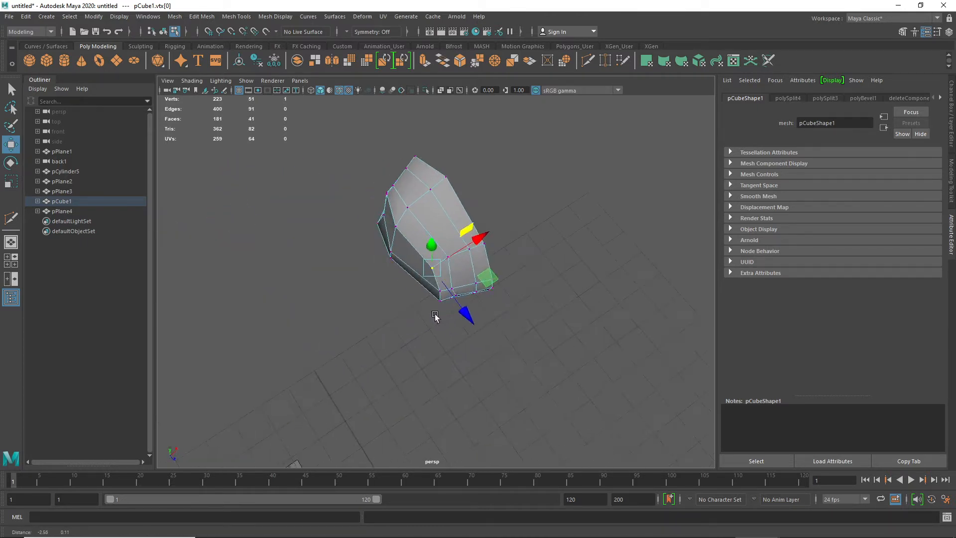
drag(416, 313, 568, 256)
alt+drag(432, 334, 401, 347)
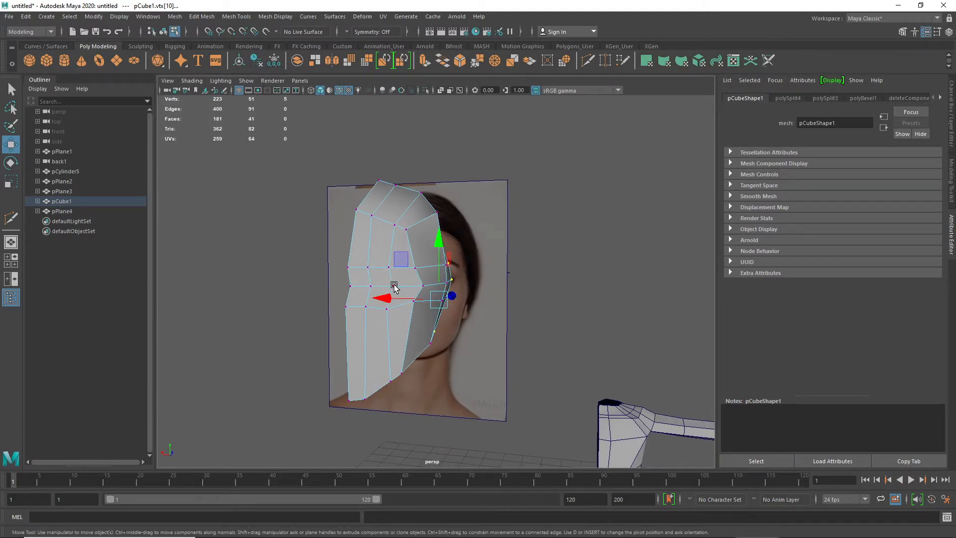
- Select the eye-level edge loop and lower it slightly to the centre of the eye in the front reference
right_drag(394, 288, 395, 228)
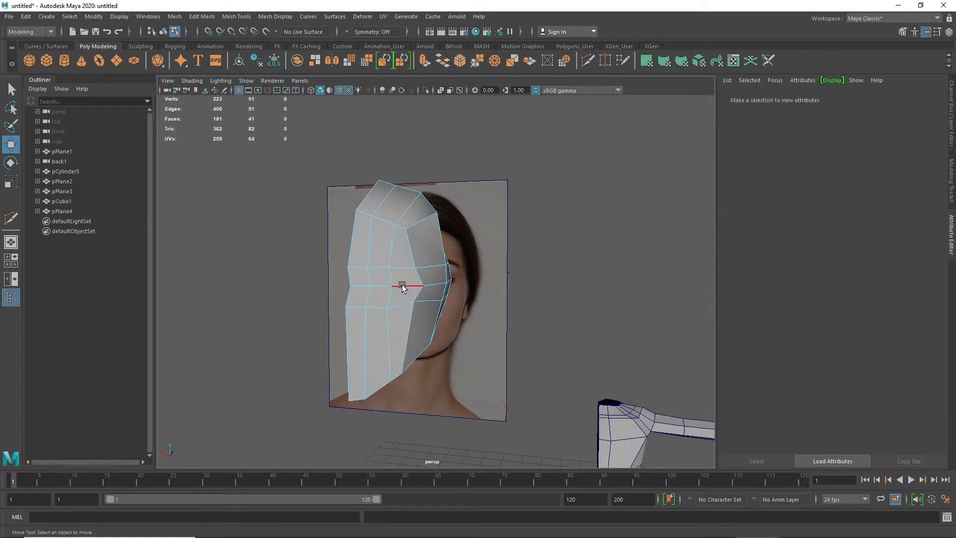
click(402, 287)
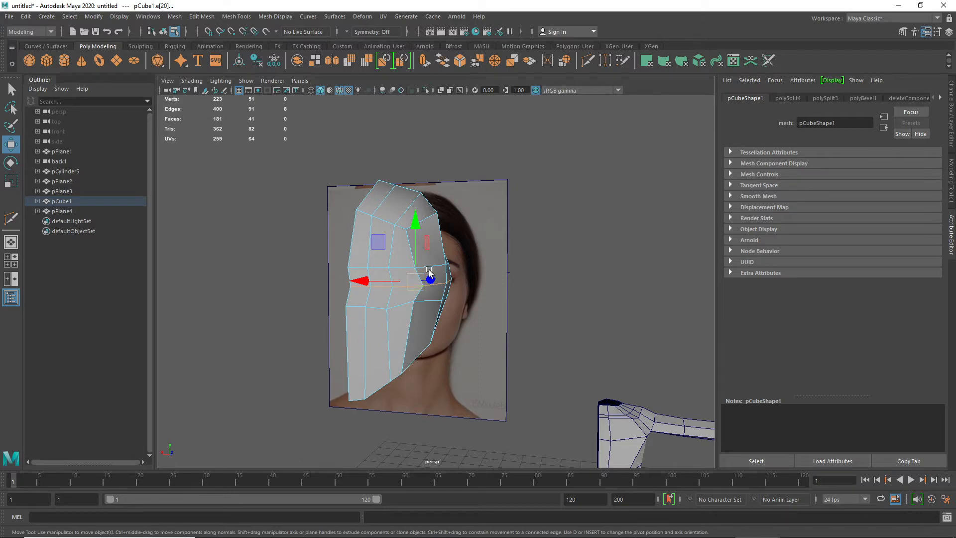
key(space)
key(space)
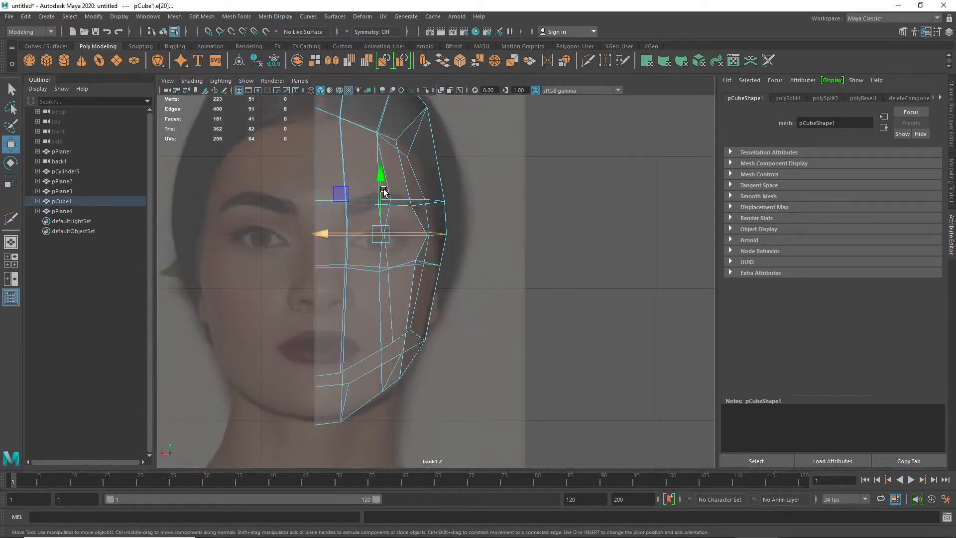
drag(381, 181, 381, 187)
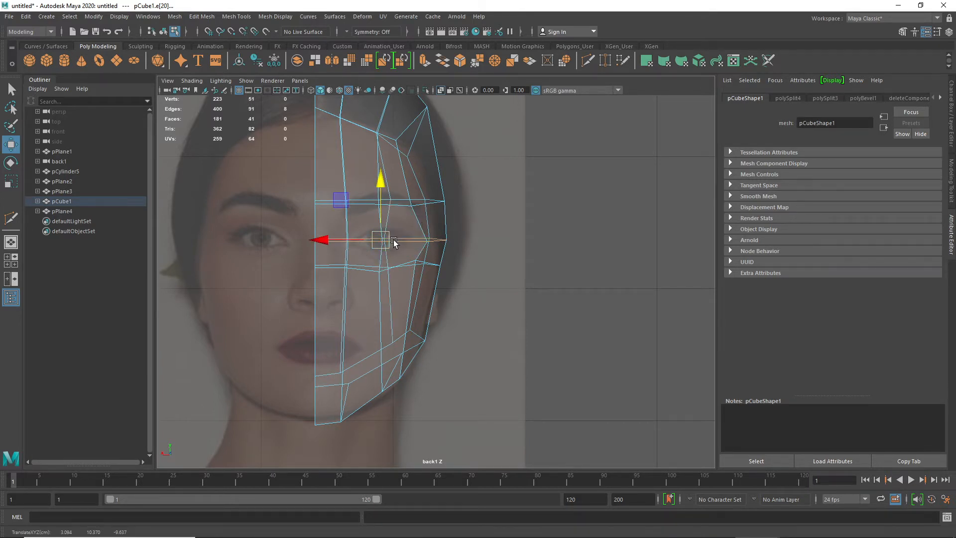
- Cut a closed diamond around the eye with Multi-Cut, using its two corners and the upper and lower lid edges
shift+right_drag(394, 238, 345, 239)
scroll(372, 245, up, 1)
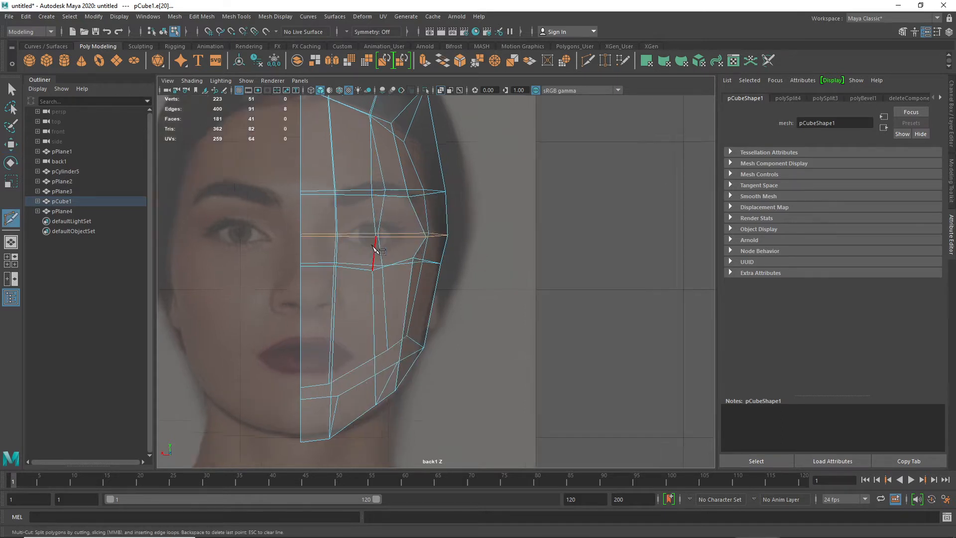
scroll(375, 248, up, 2)
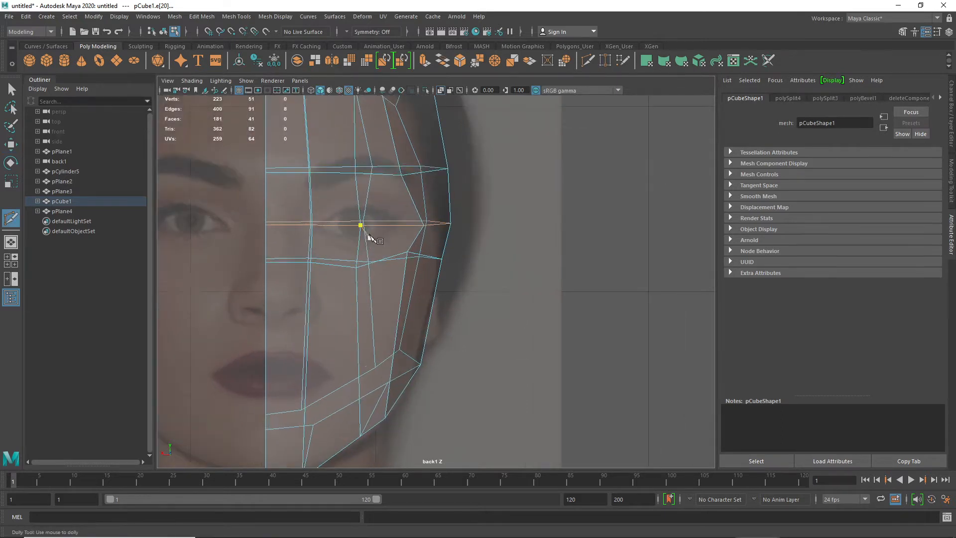
click(393, 225)
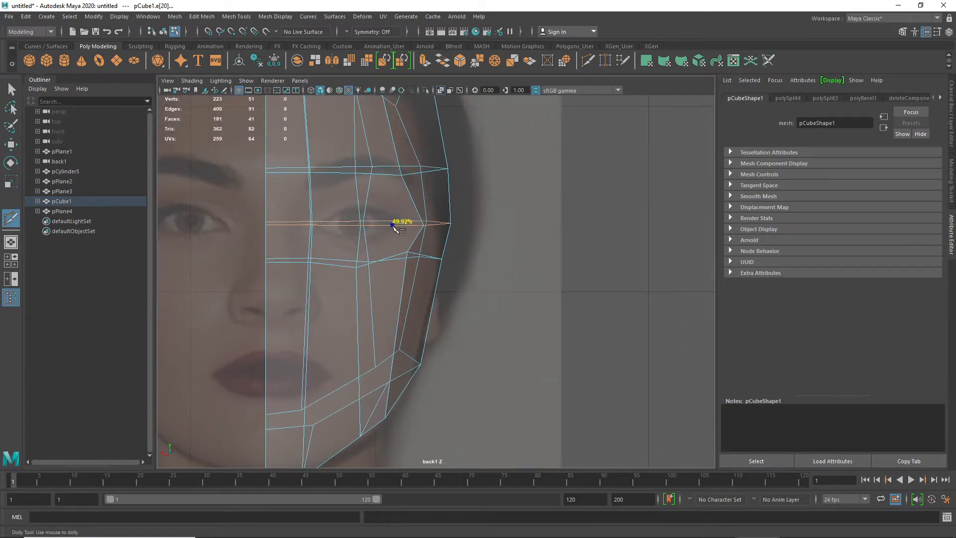
click(359, 206)
click(323, 225)
click(360, 237)
click(393, 226)
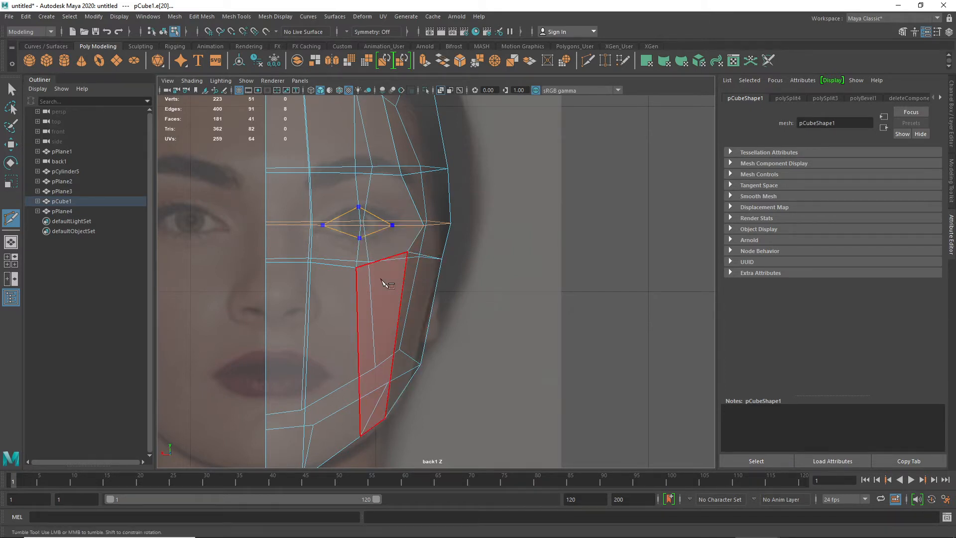
key(space)
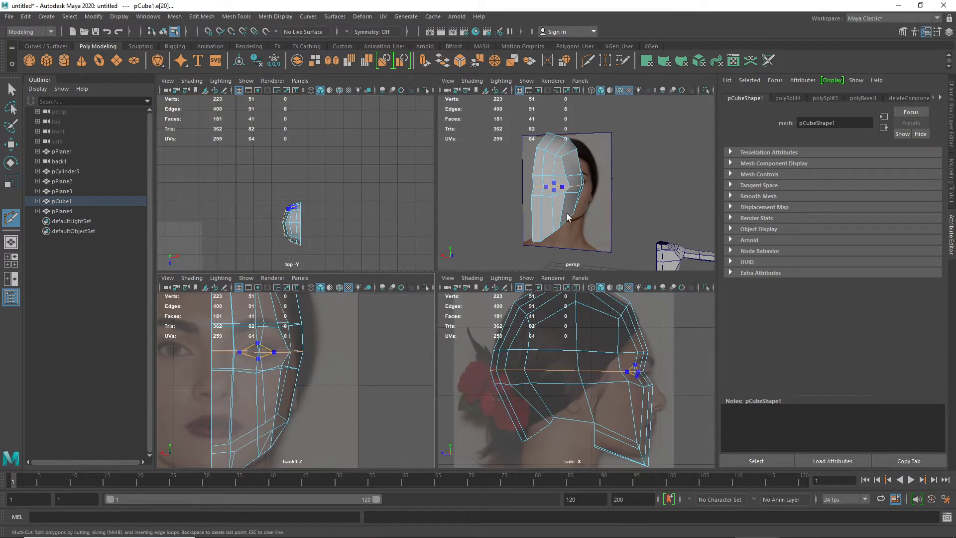
key(Return)
alt+drag(566, 191, 531, 199)
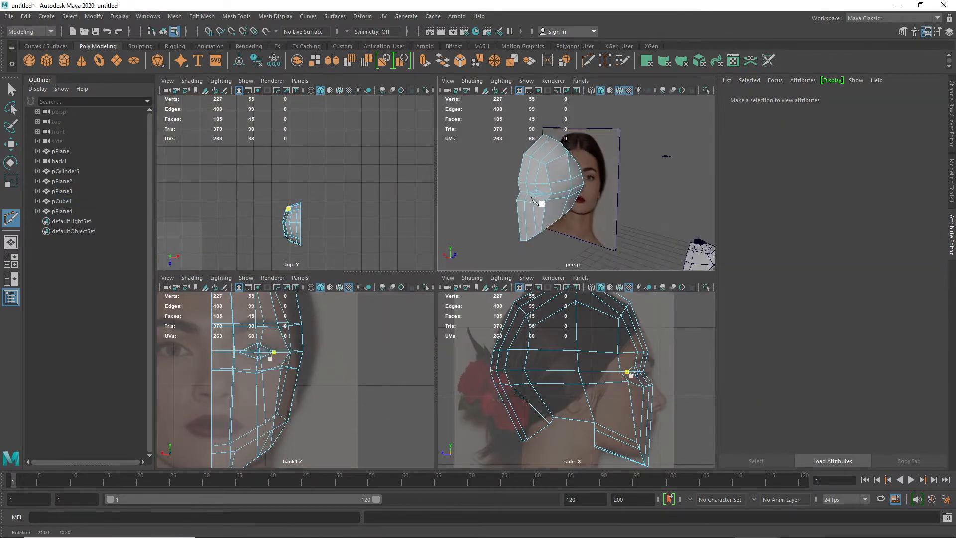
scroll(527, 201, up, 5)
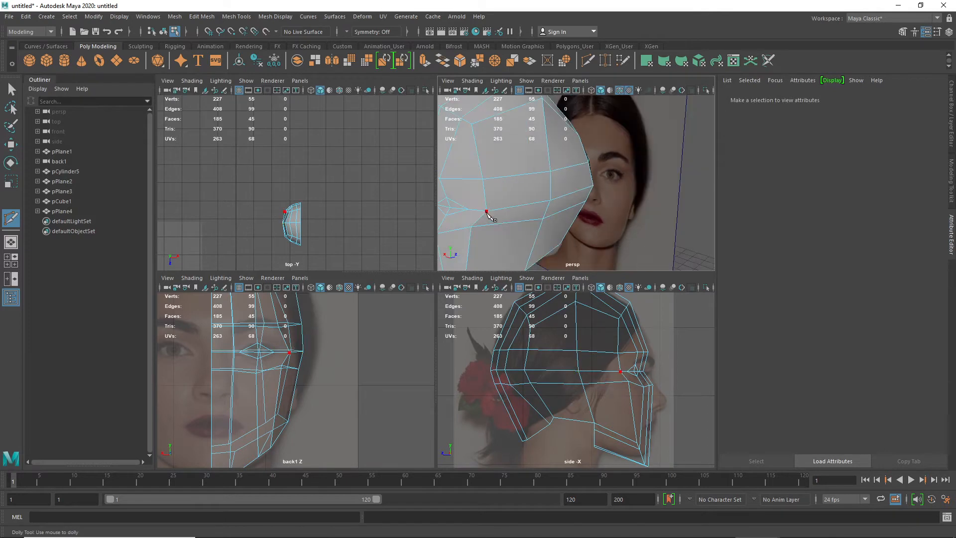
right_drag(476, 214, 516, 200)
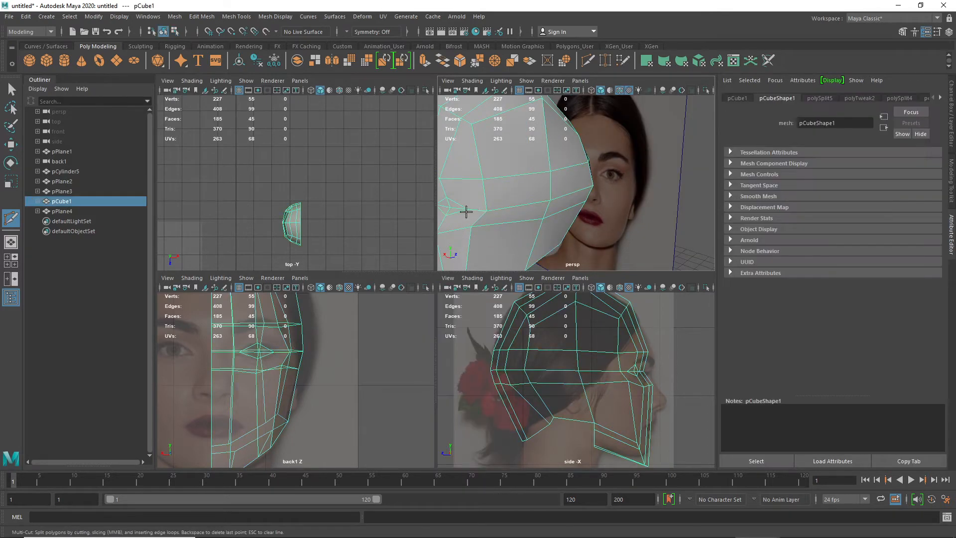
right_drag(457, 208, 457, 237)
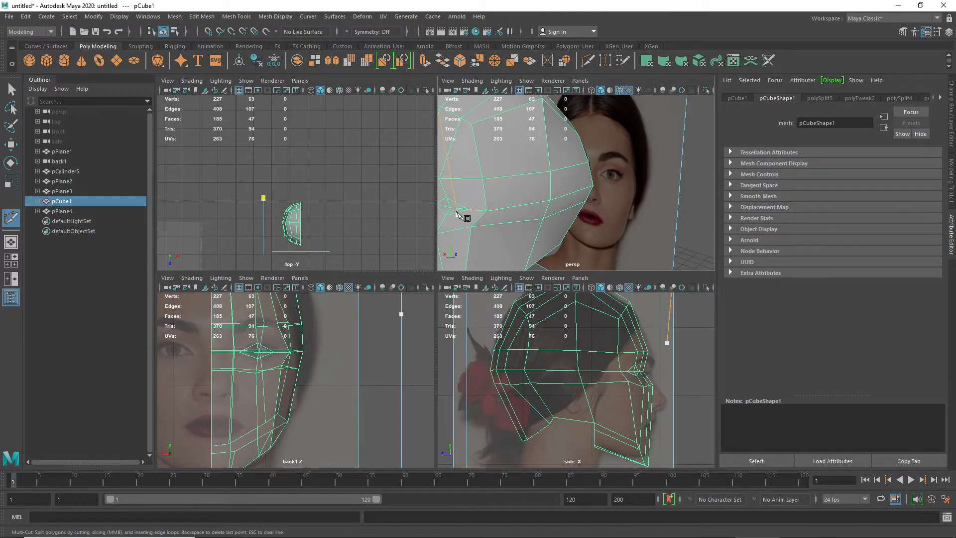
key(w)
click(455, 211)
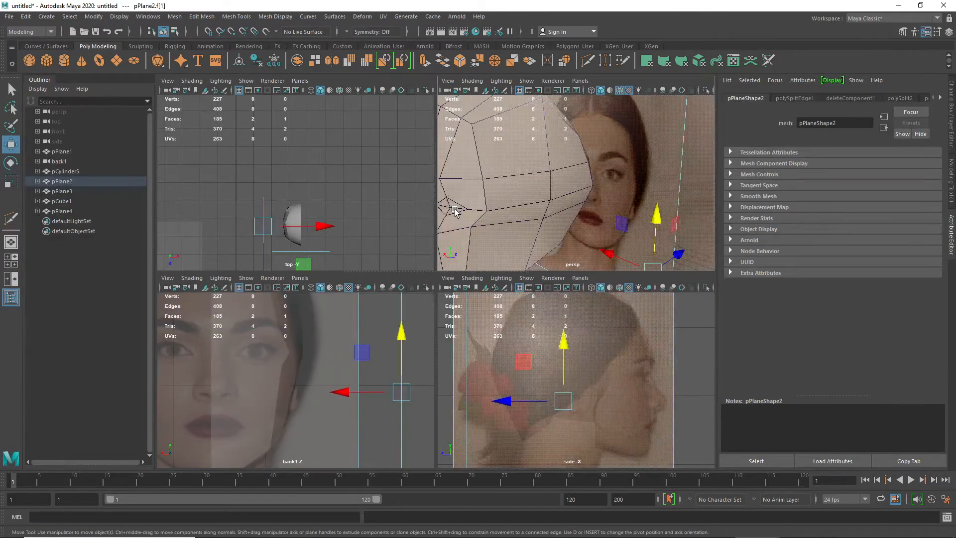
alt+drag(510, 214, 514, 216)
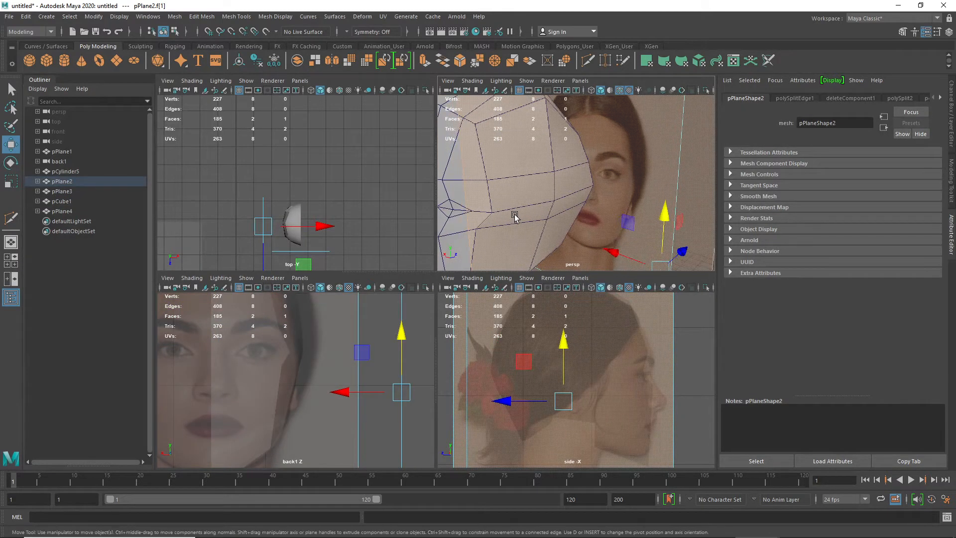
- Delete the four faces inside the diamond cut around the eye to open an eye hole in the half head
click(454, 213)
alt+drag(452, 219, 492, 200)
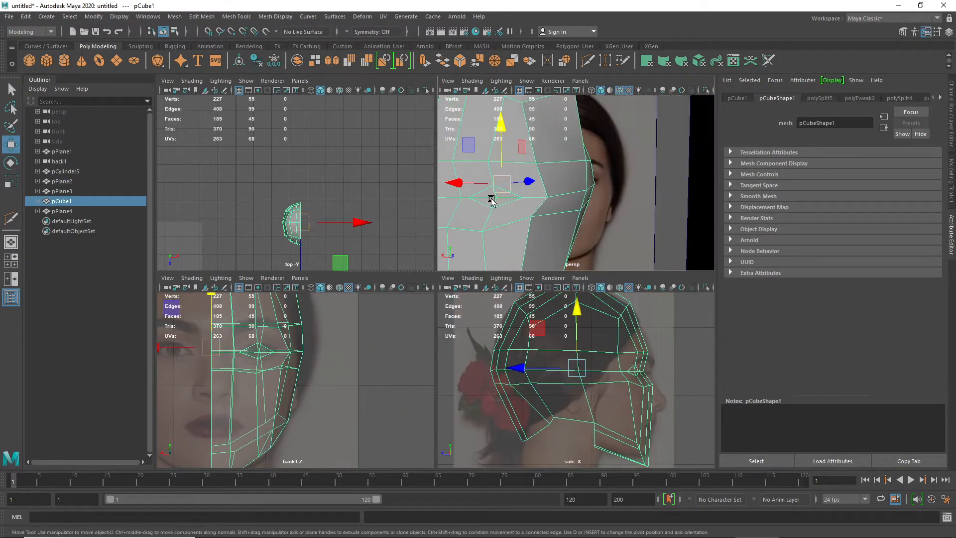
right_drag(492, 199, 491, 221)
click(491, 195)
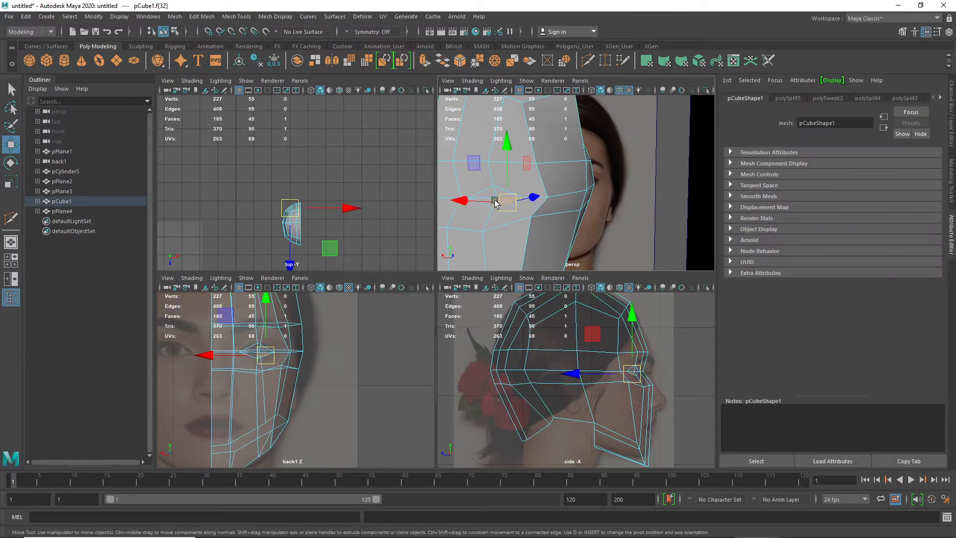
shift+click(488, 196)
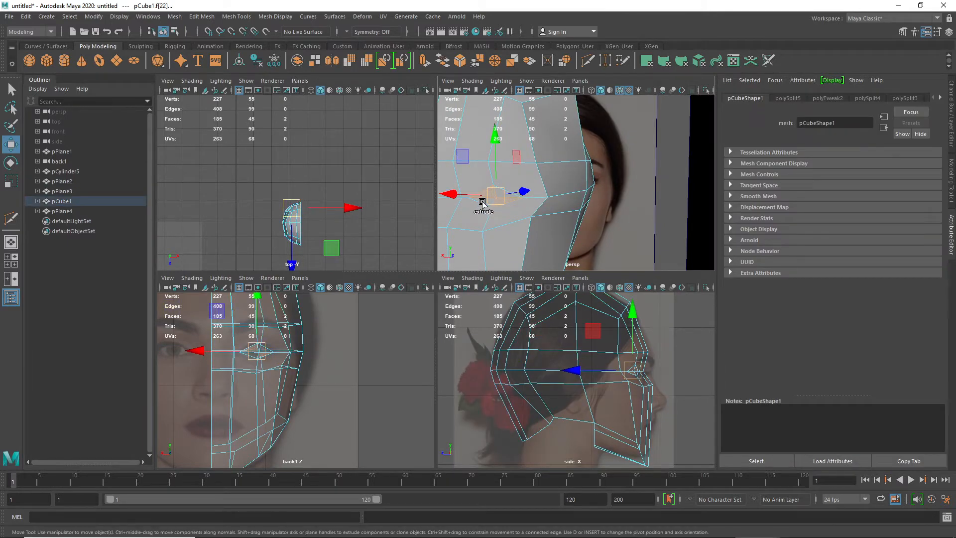
key(Delete)
click(483, 202)
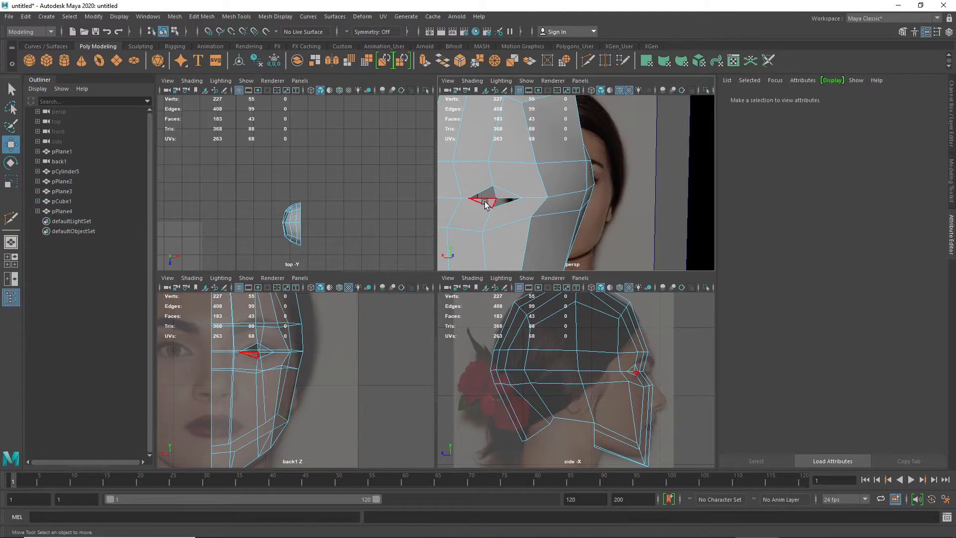
key(Delete)
click(498, 205)
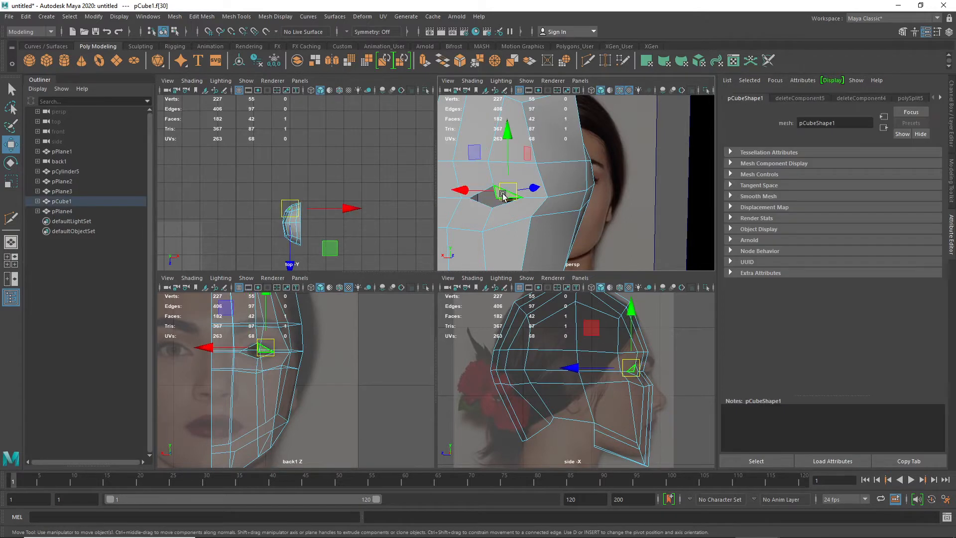
key(Delete)
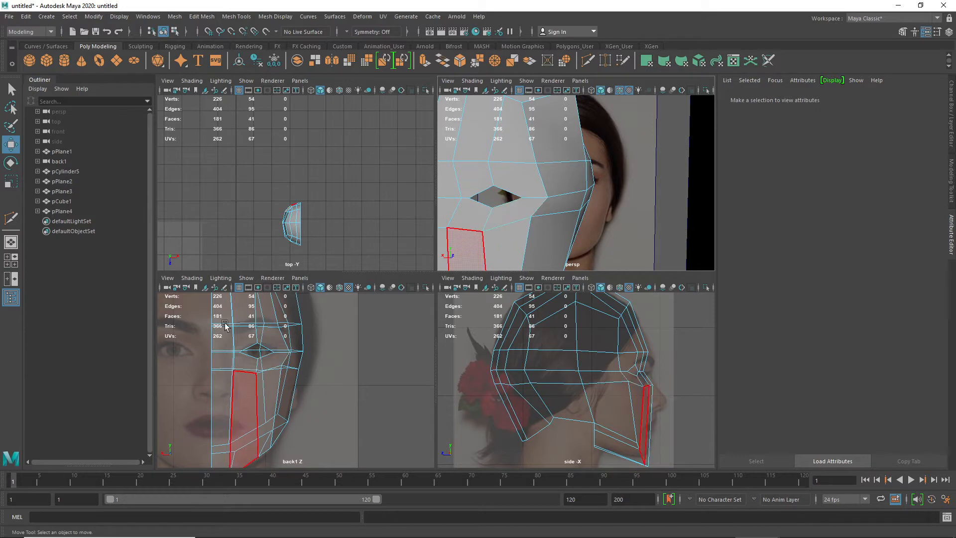
- Create a polygon sphere for the eyeball, centred on the eye in the front reference and slightly wider than the eye opening
click(30, 60)
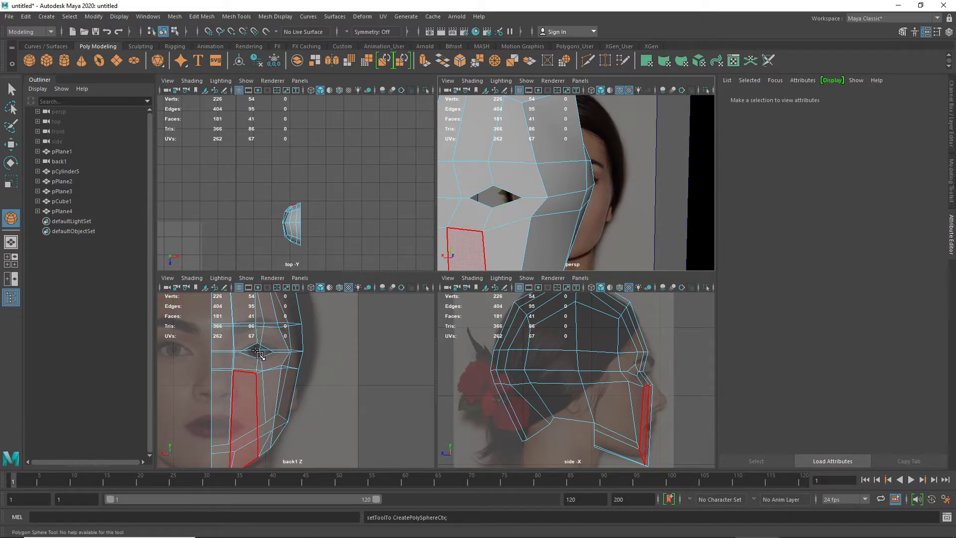
scroll(259, 354, up, 2)
scroll(264, 358, down, 5)
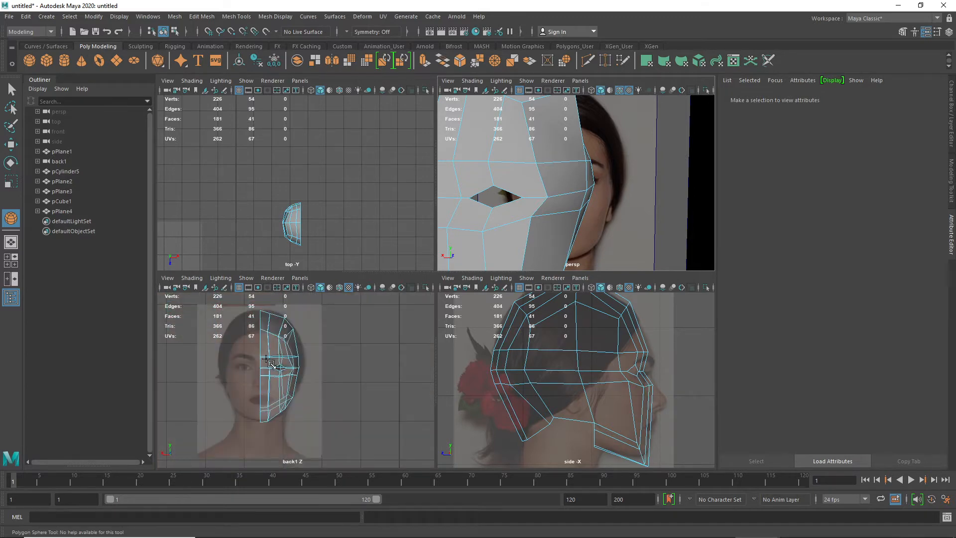
key(space)
scroll(344, 291, up, 5)
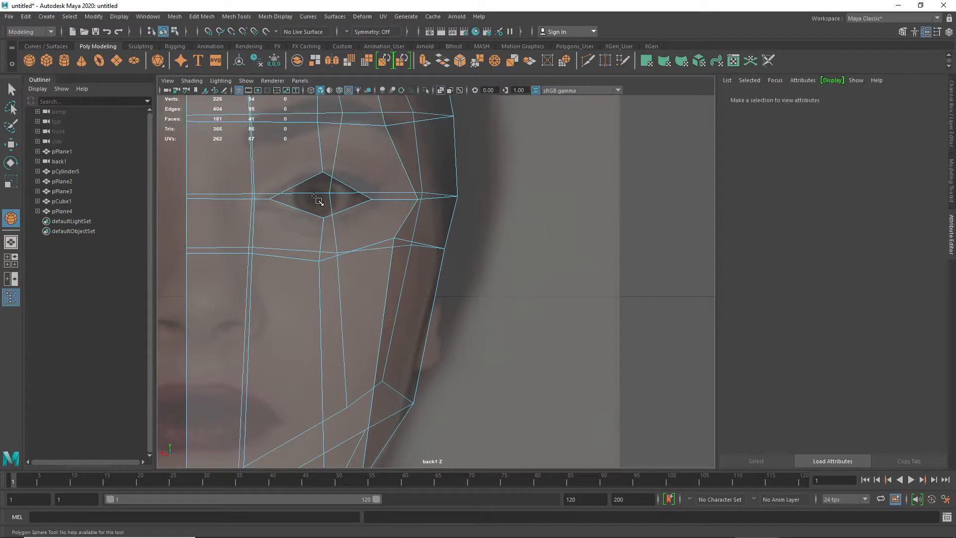
drag(314, 196, 313, 256)
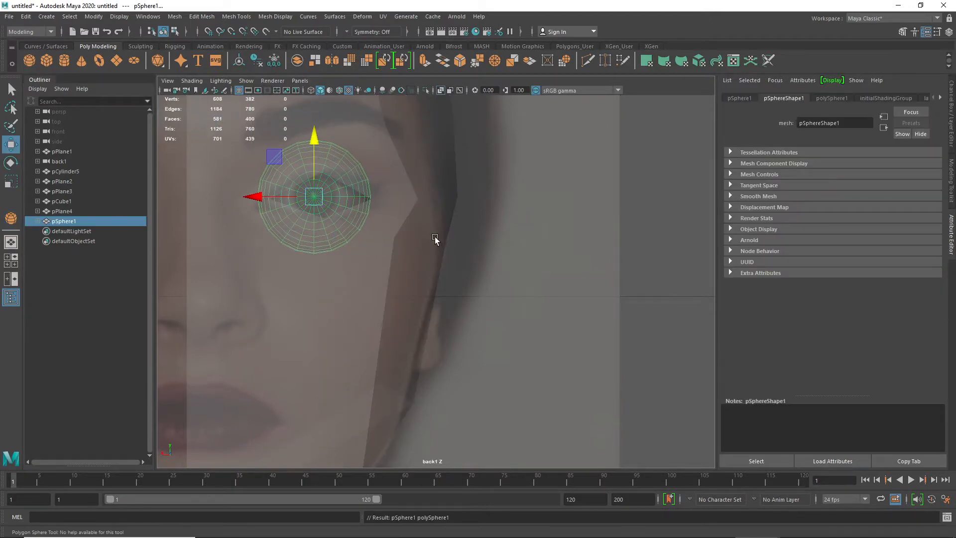
- Move the eyeball sphere along the depth axis into the head, just behind the eye in the side reference
key(space)
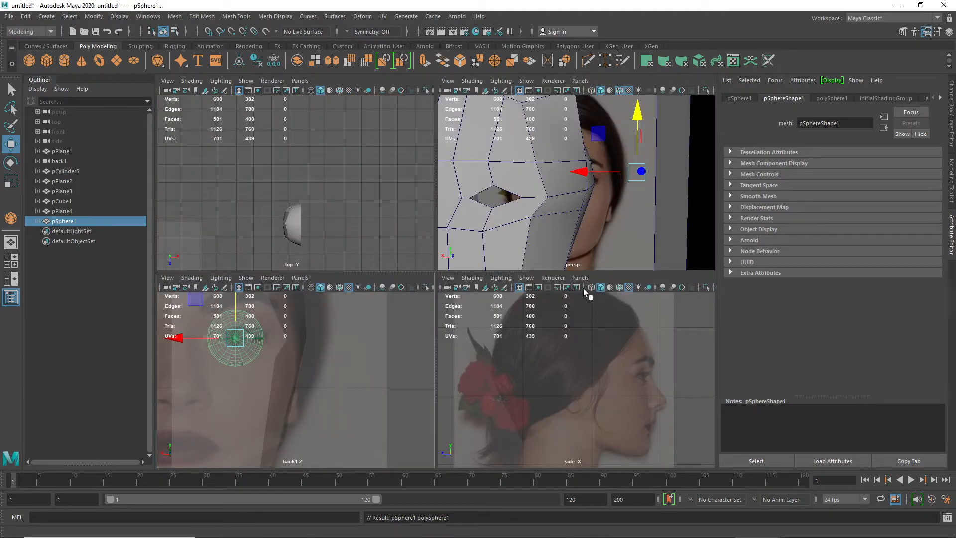
scroll(566, 336, down, 8)
middle_drag(490, 378, 459, 381)
scroll(459, 380, down, 3)
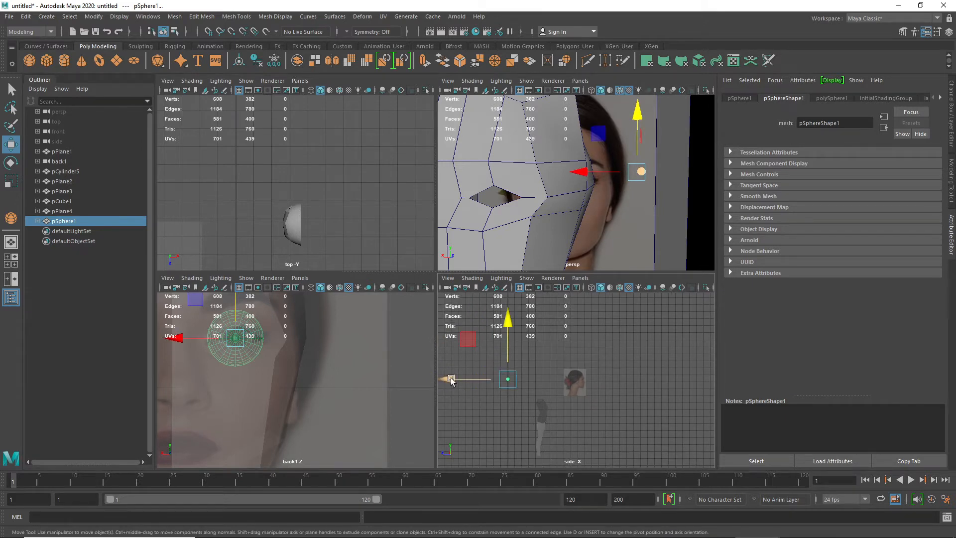
drag(452, 380, 520, 380)
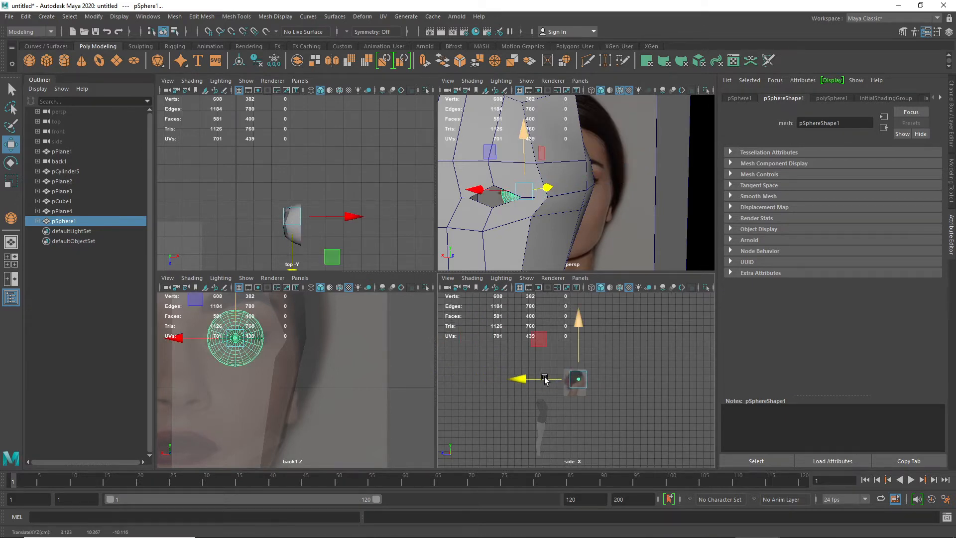
scroll(585, 424, up, 4)
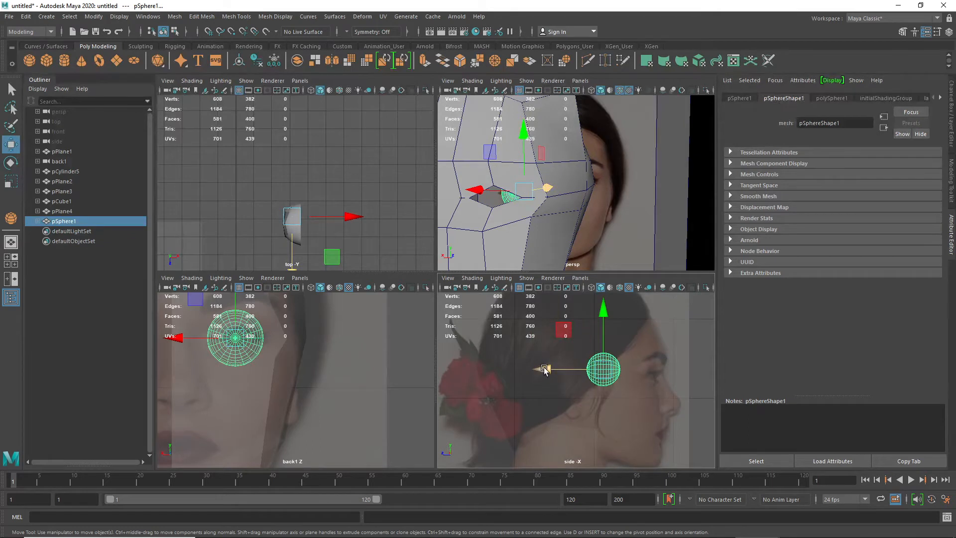
drag(544, 368, 570, 368)
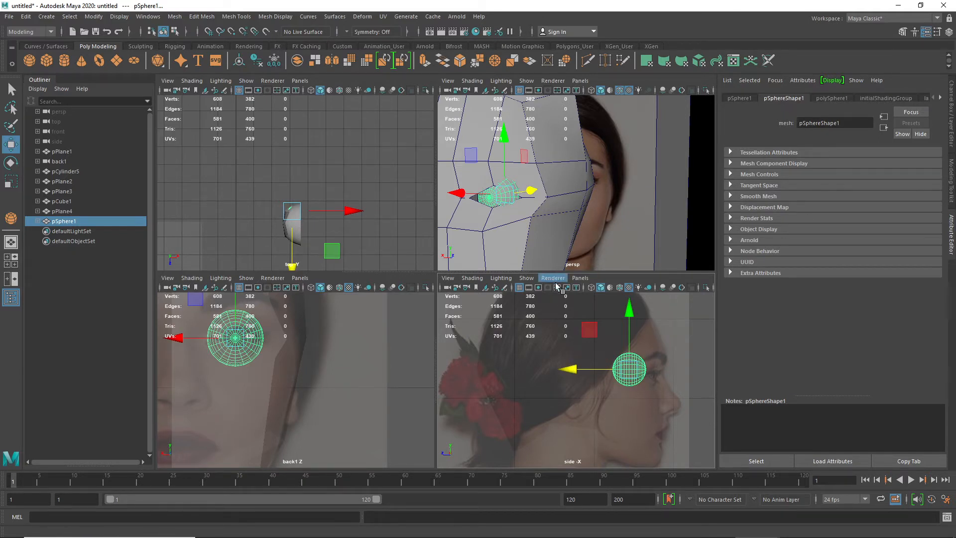
- Adjust the depth of the eye hole's corner vertices to fit the eyeball, nudging the outer one forward and pushing the inner one back
click(585, 182)
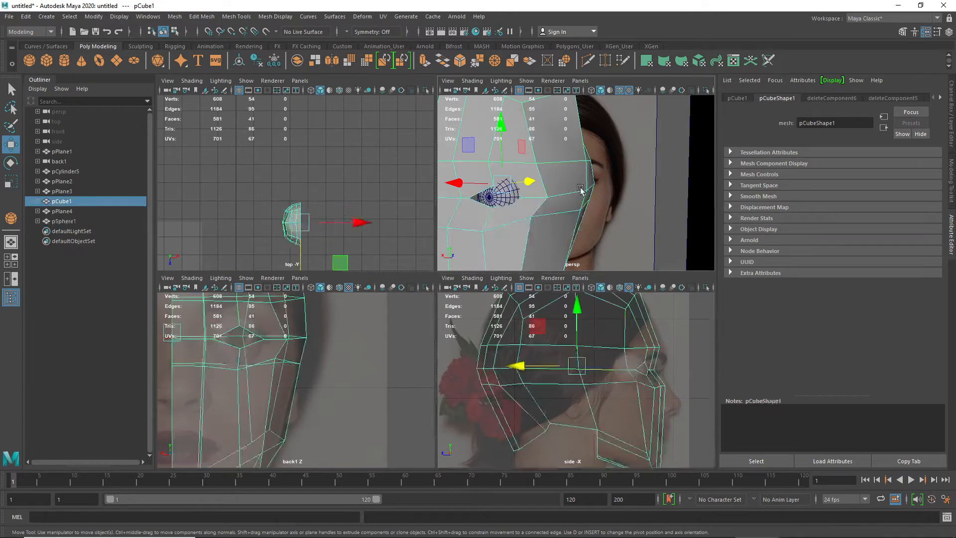
key(space)
alt+drag(422, 296, 458, 291)
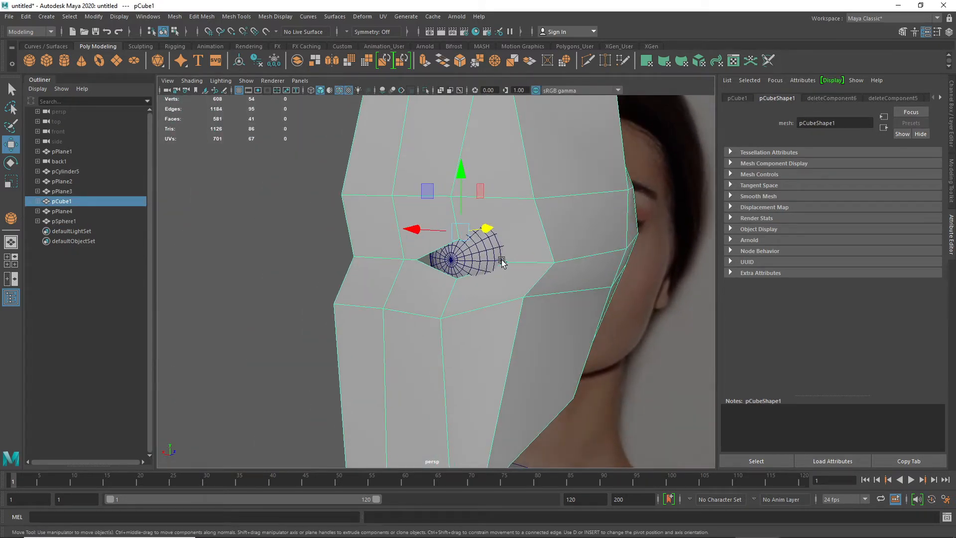
right_drag(506, 263, 492, 251)
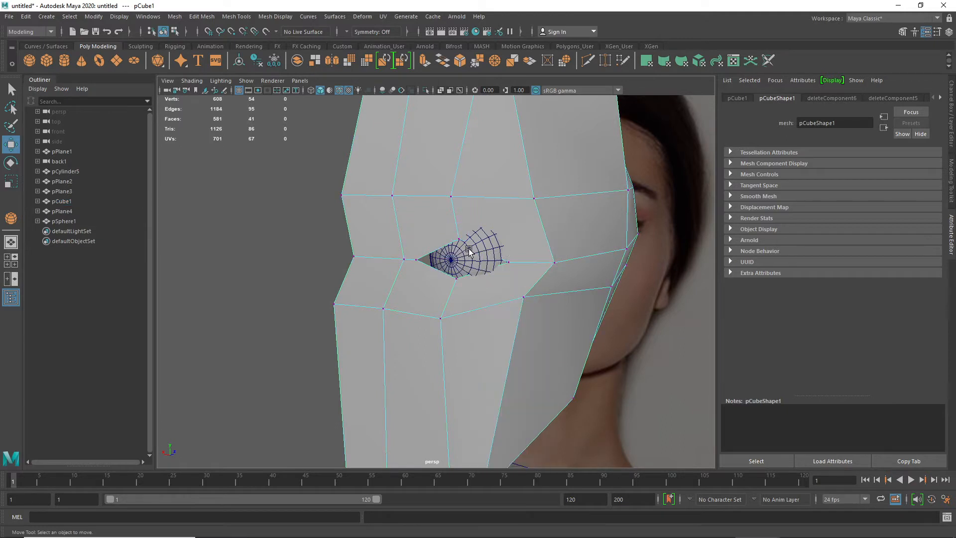
click(509, 262)
drag(531, 255, 528, 258)
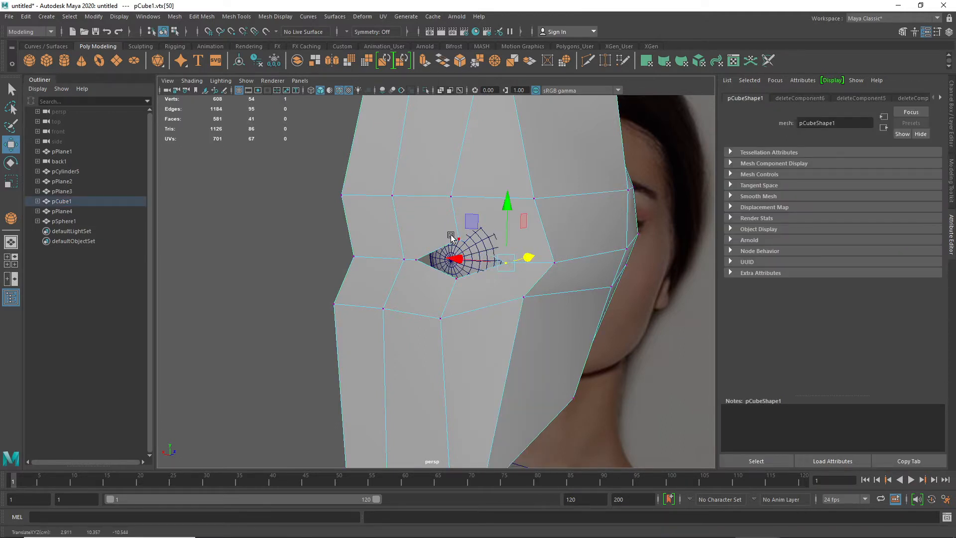
click(413, 259)
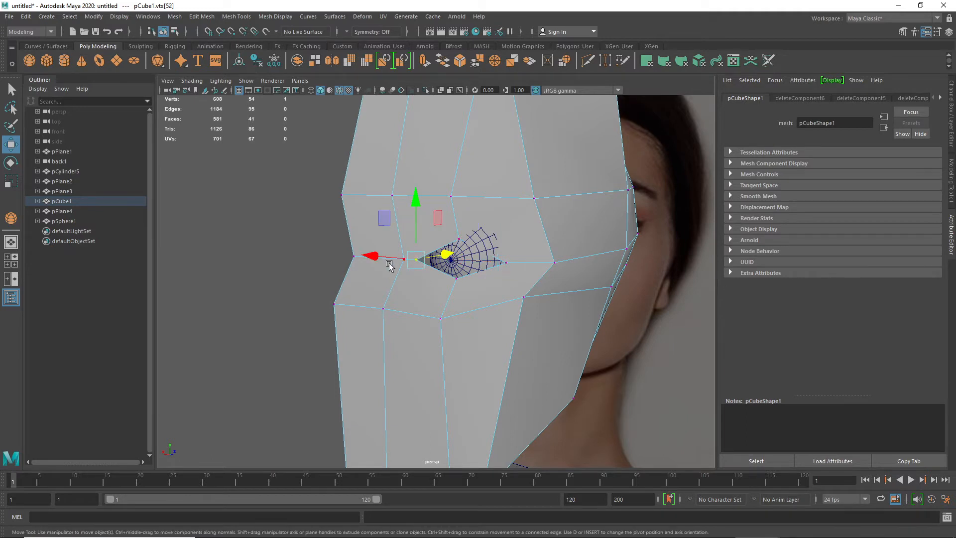
drag(446, 255, 454, 256)
- Push the edge below the eye and the vertex between the inner eye corner and the nose back toward the eyeball
click(405, 265)
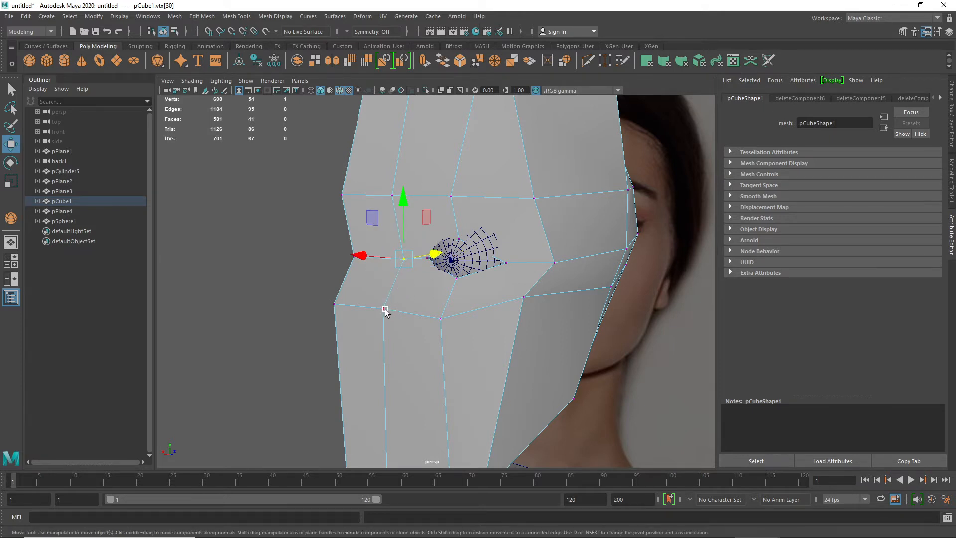
right_drag(422, 254, 418, 227)
click(418, 309)
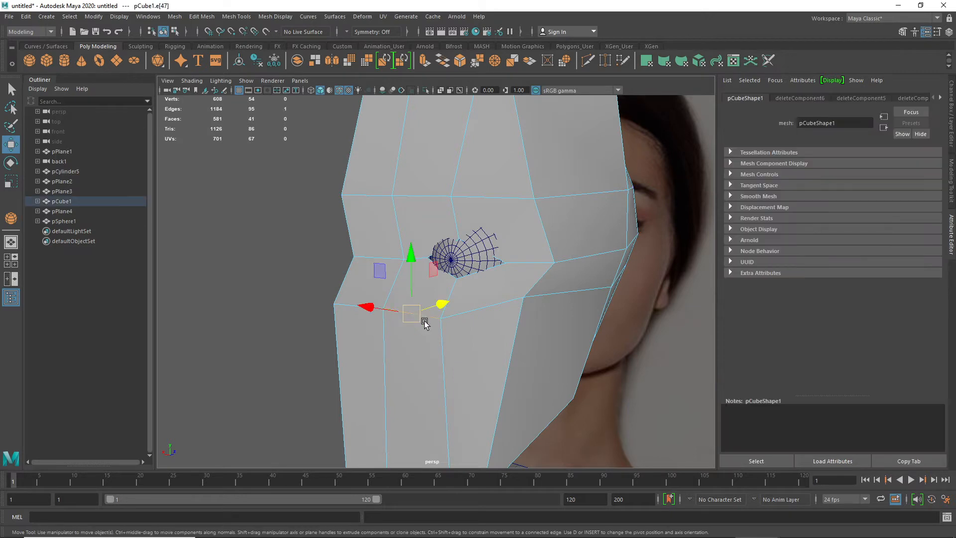
drag(437, 306, 448, 306)
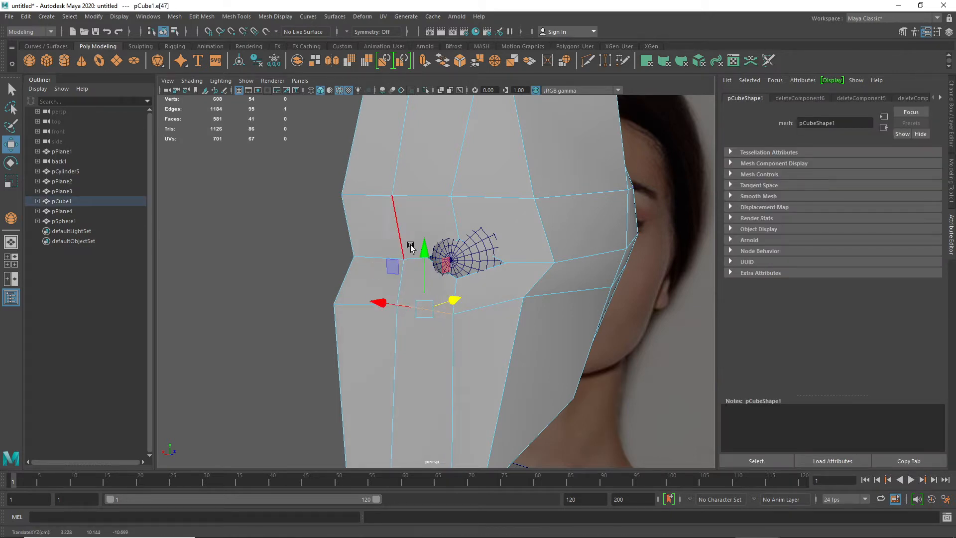
right_drag(403, 252, 367, 255)
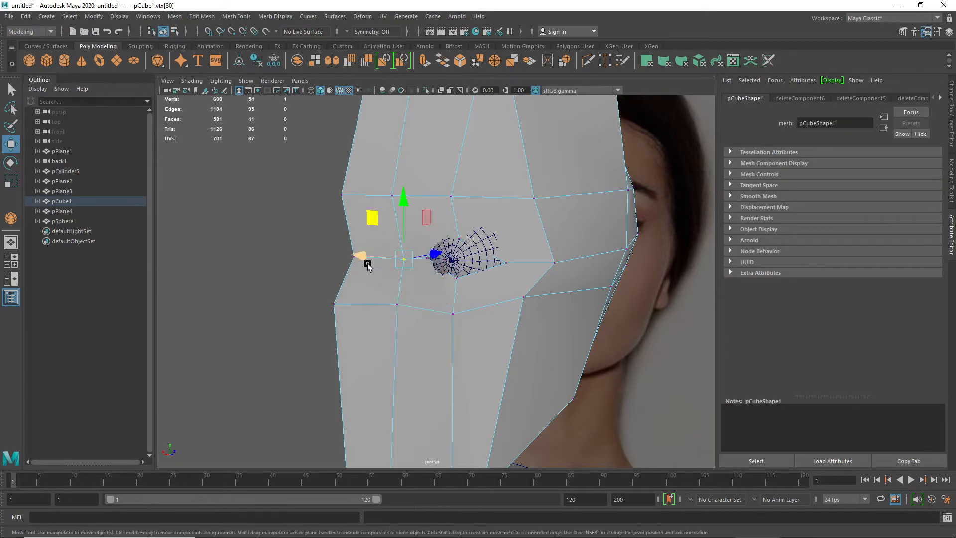
drag(432, 255, 438, 255)
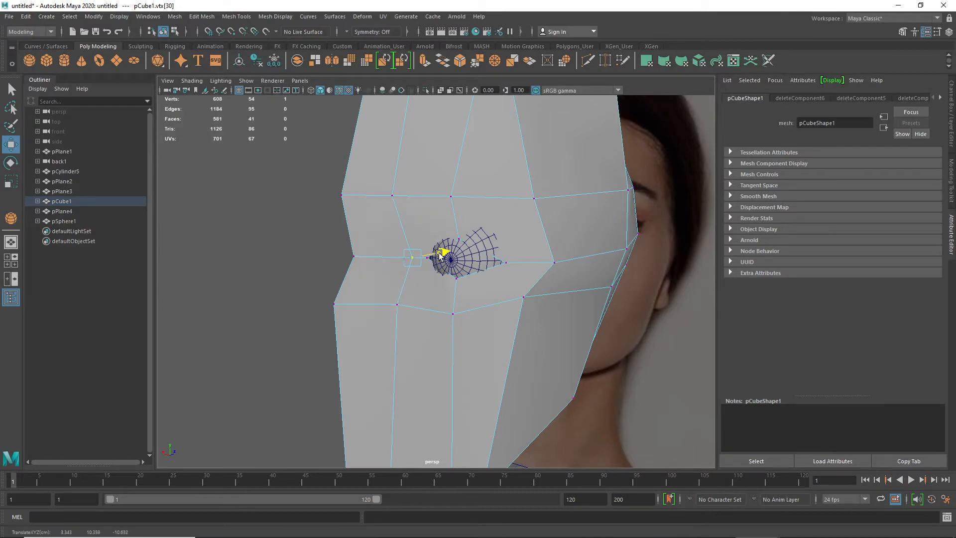
- Cut an edge with Multi-Cut from the outer brow vertex to the middle of the outer upper lid edge
alt+drag(395, 324, 474, 327)
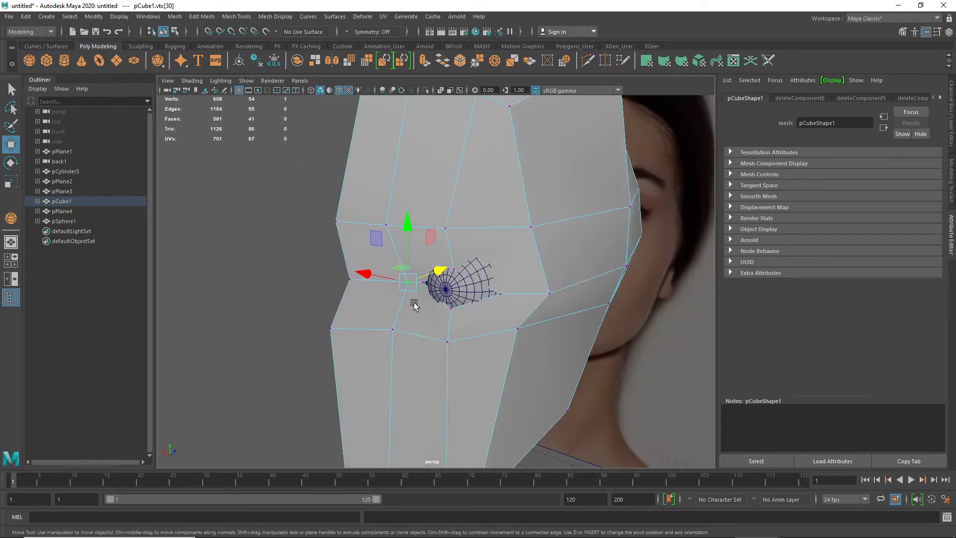
alt+drag(414, 304, 433, 292)
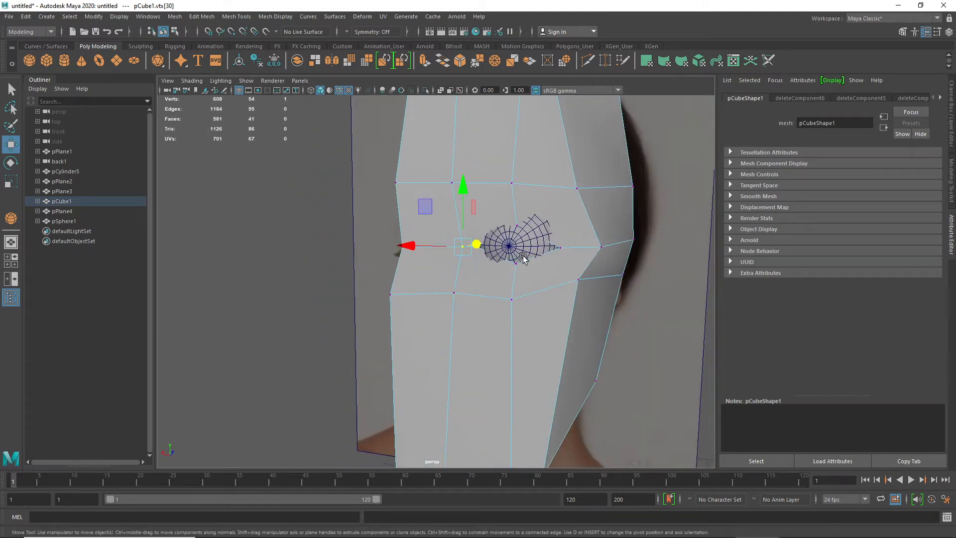
shift+right_click(570, 247)
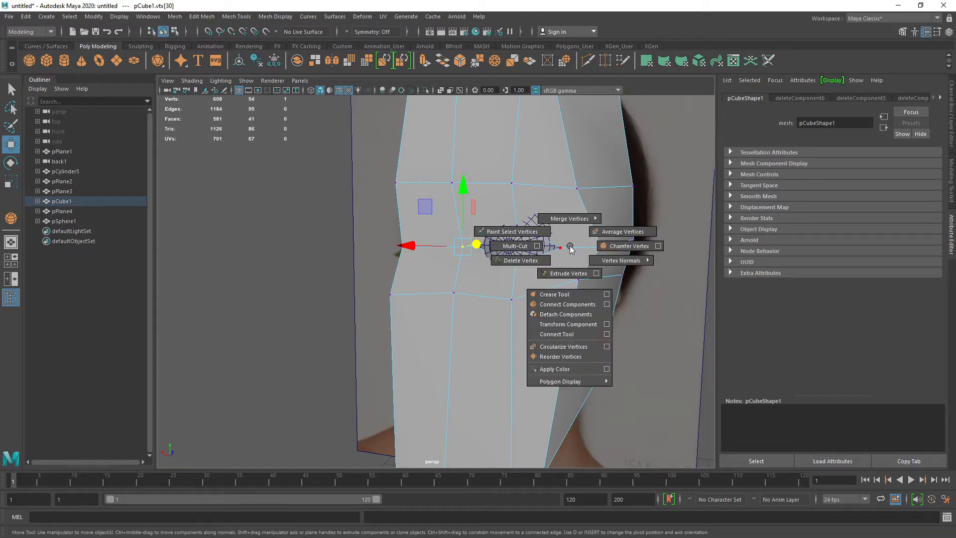
click(514, 245)
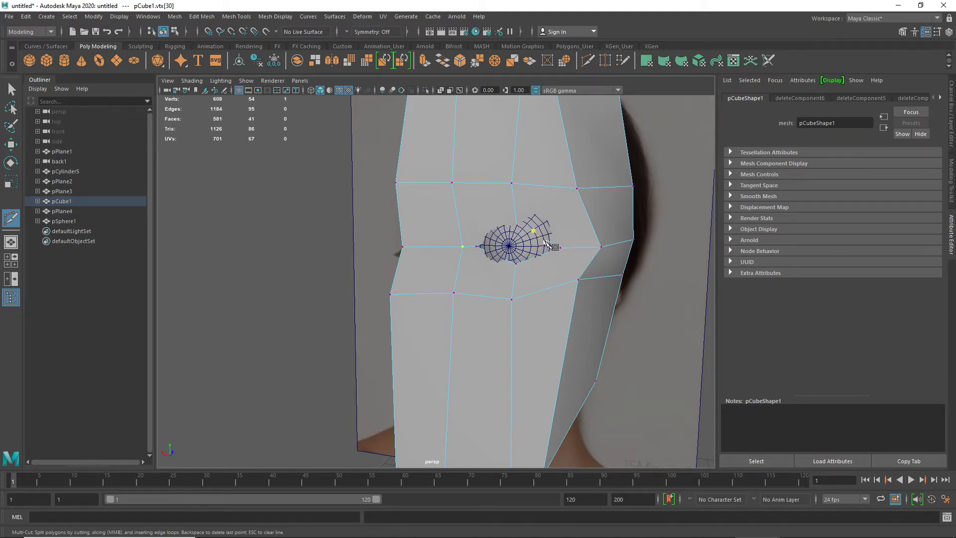
click(544, 240)
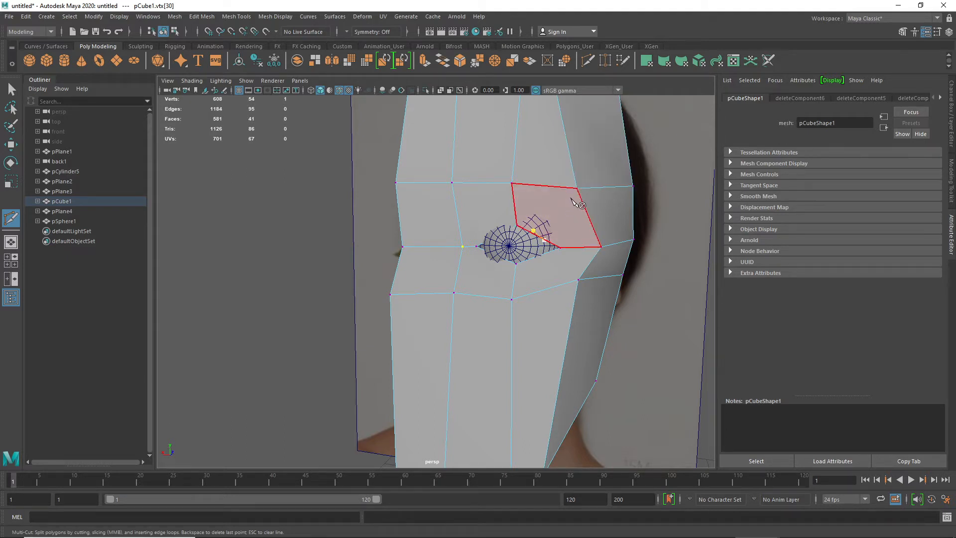
key(Escape)
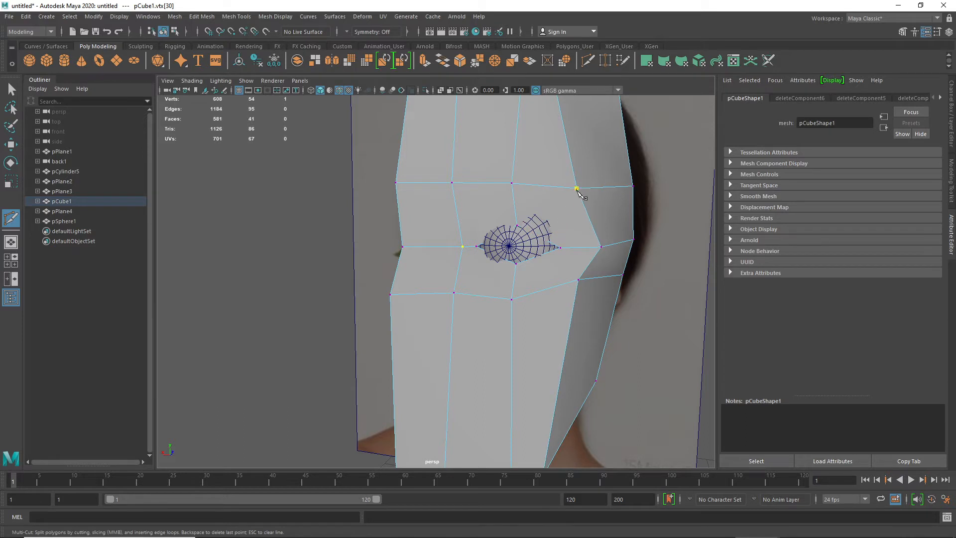
alt+drag(546, 243, 528, 276)
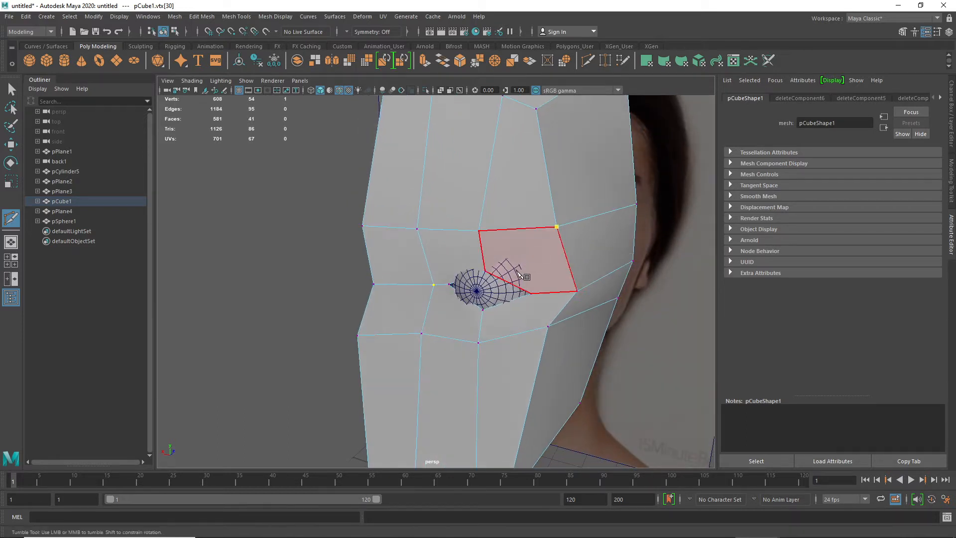
click(507, 282)
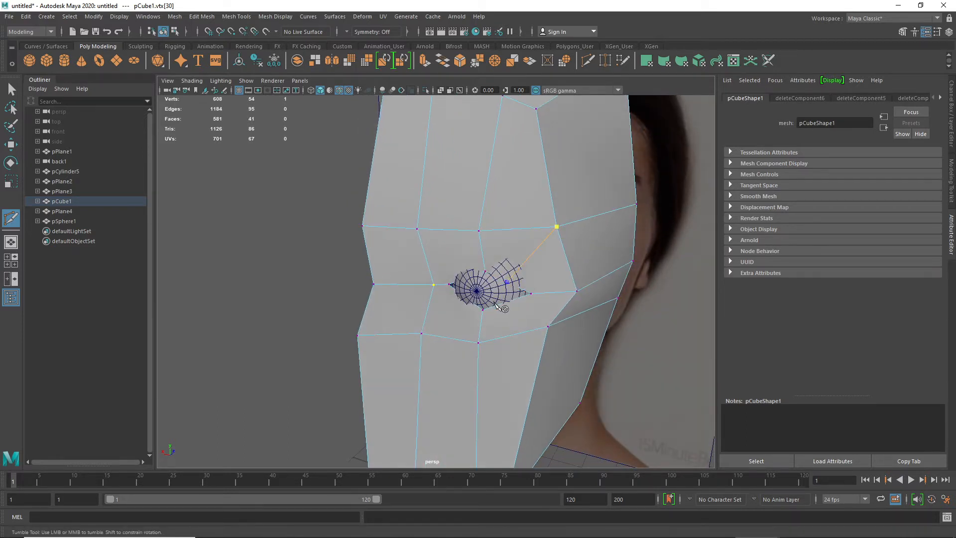
key(Return)
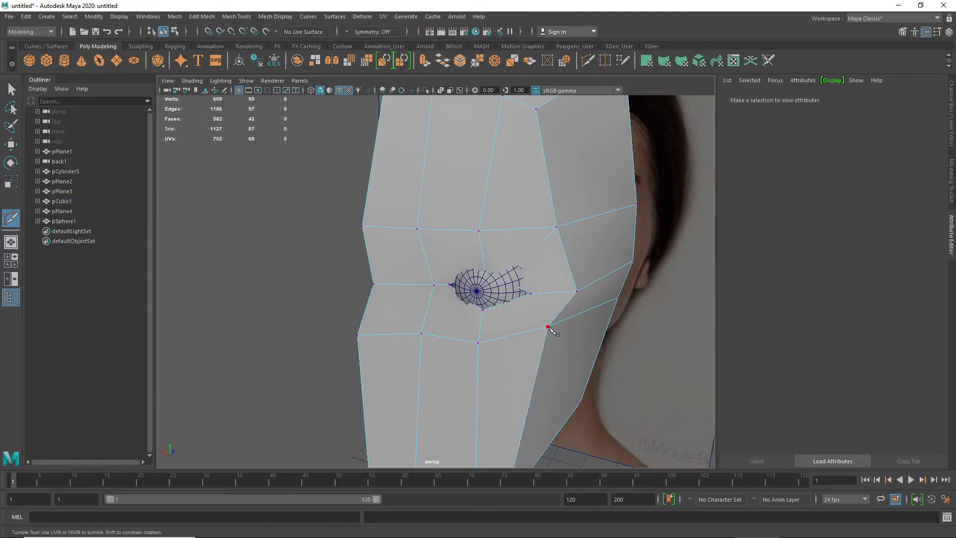
- Cut three more diagonal edges from the outer cheek, inner cheek and inner brow vertices to the middles of the adjoining lid edges
click(527, 314)
click(506, 301)
key(Return)
click(421, 333)
click(469, 299)
key(Return)
click(417, 230)
click(465, 280)
key(Return)
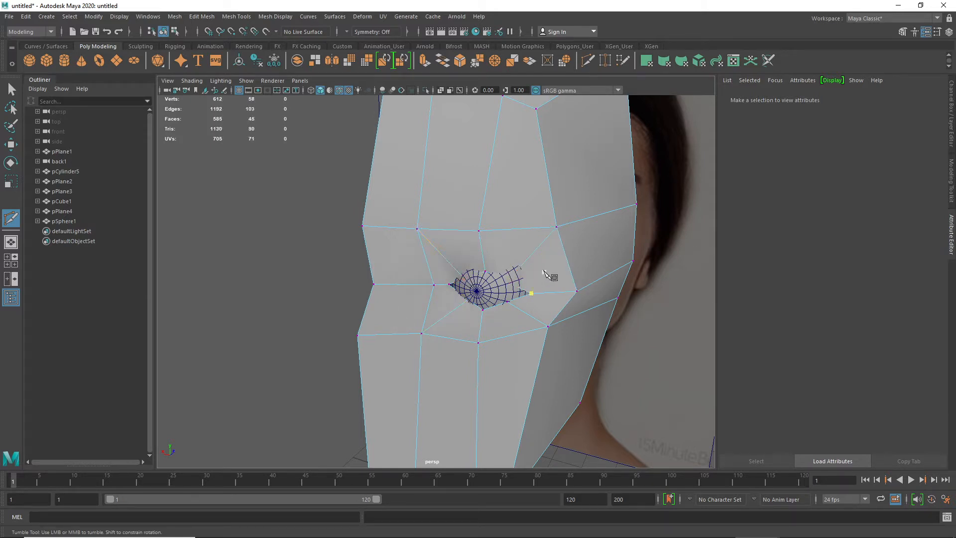
- Fit the midpoint vertices of the outer upper and outer lower lid edges to the curve of the eyeball
alt+drag(482, 315, 491, 297)
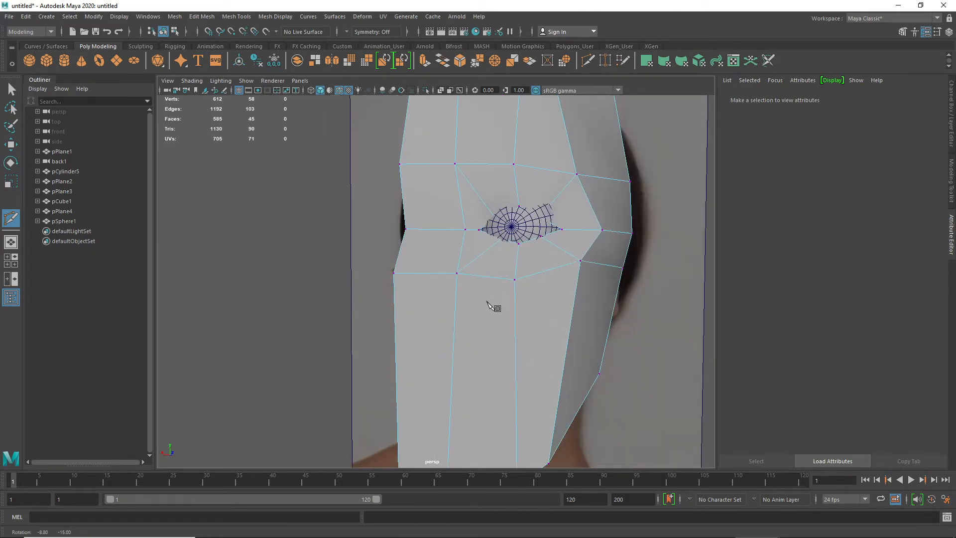
click(515, 279)
key(w)
click(545, 220)
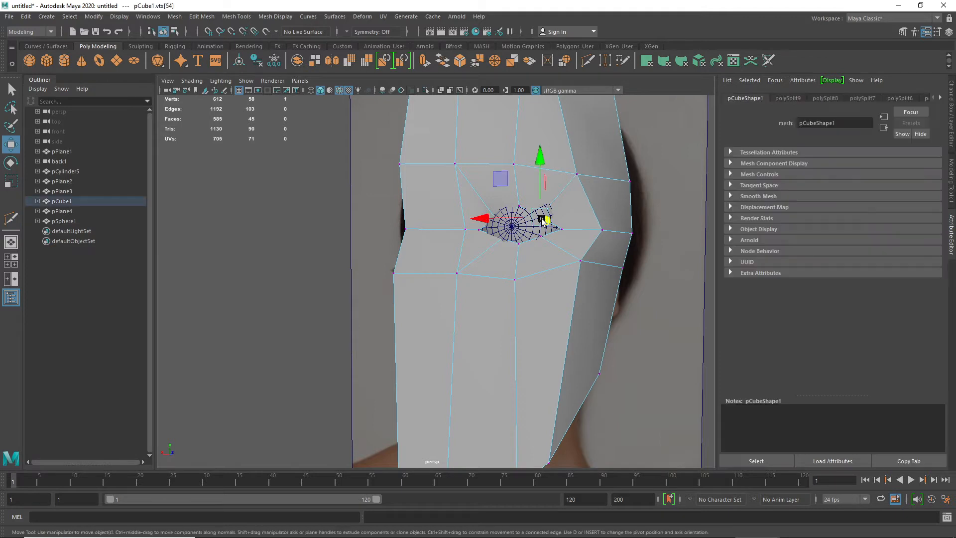
alt+drag(550, 227, 449, 265)
key(v)
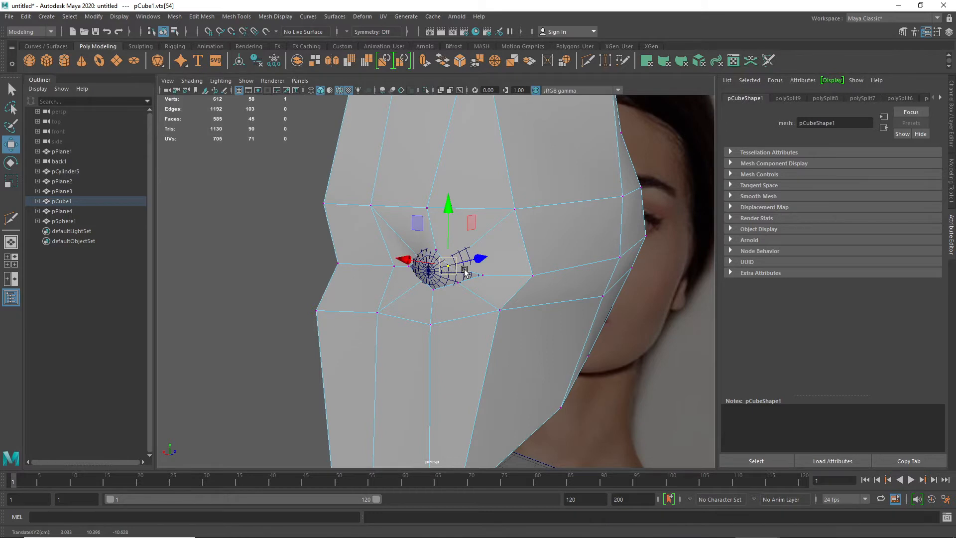
drag(415, 229, 418, 225)
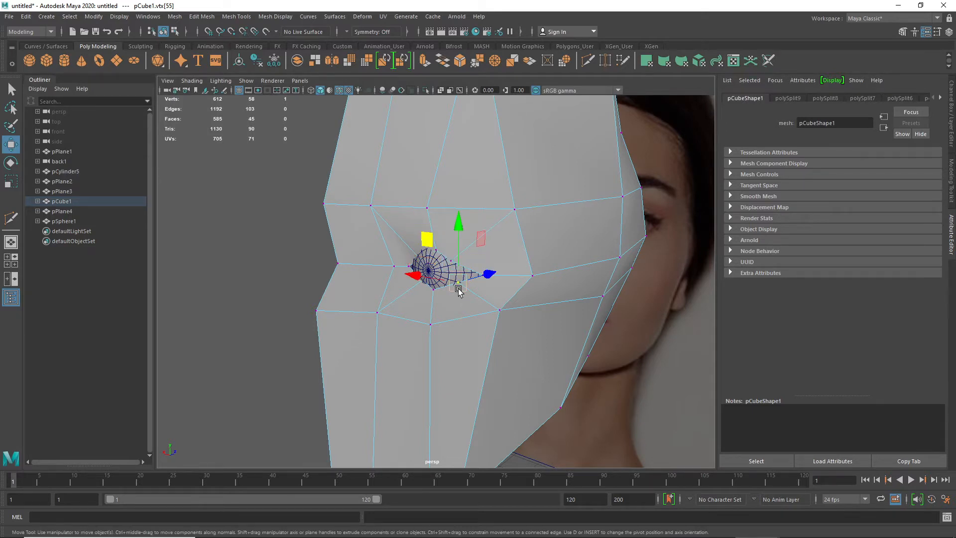
click(482, 275)
drag(483, 275, 482, 278)
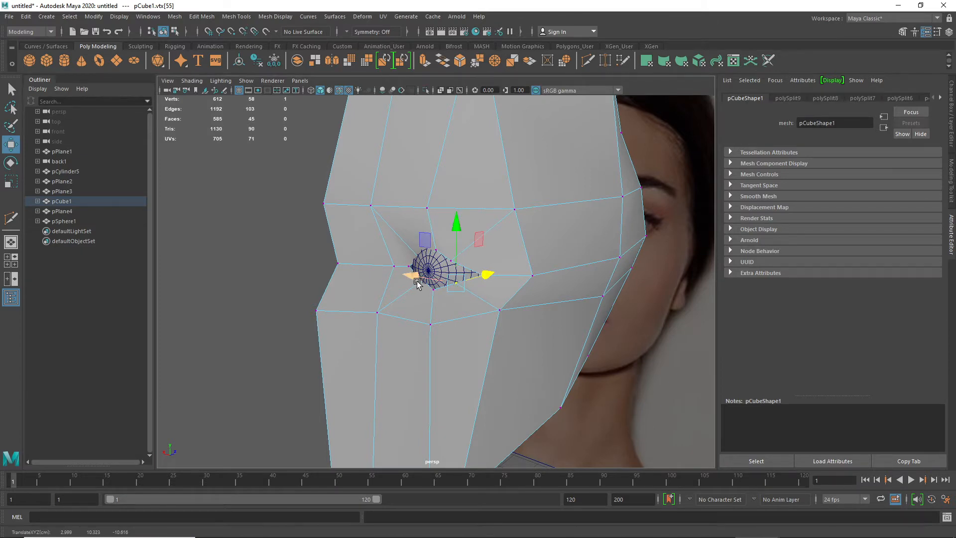
- Adjust the midpoint vertices of the inner lower and inner upper lid edges to the eyeball and check the head in smooth preview
alt+drag(413, 297, 438, 293)
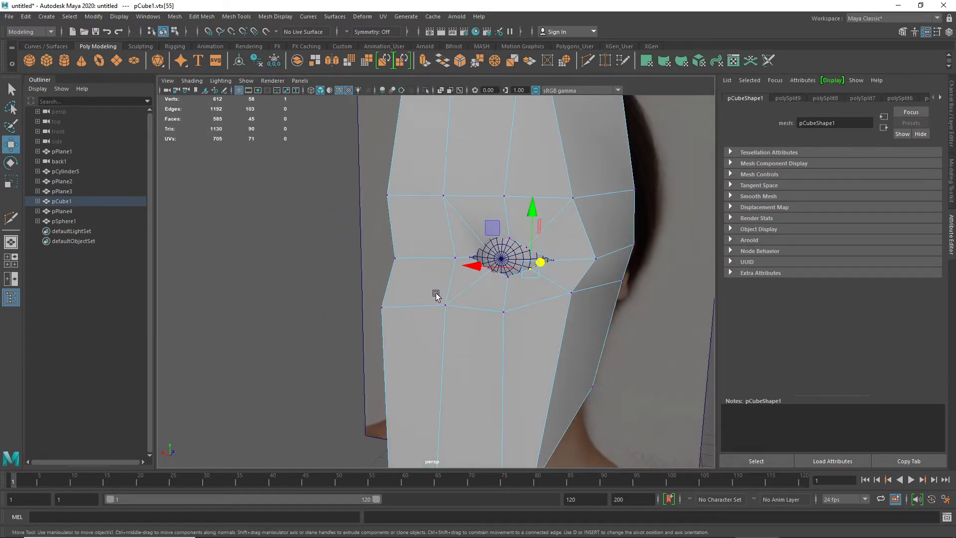
click(505, 261)
alt+drag(533, 294, 411, 324)
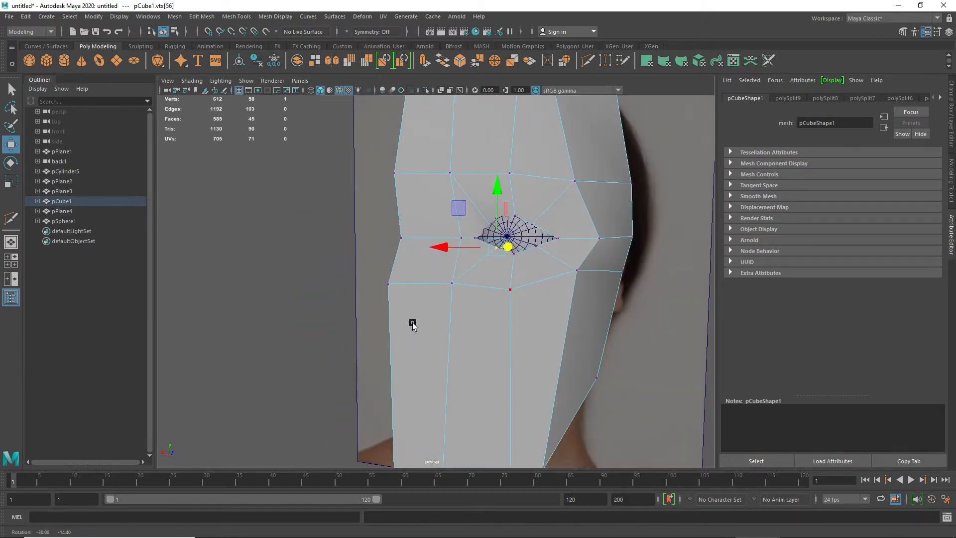
click(490, 224)
alt+drag(498, 232, 453, 261)
drag(385, 279, 382, 324)
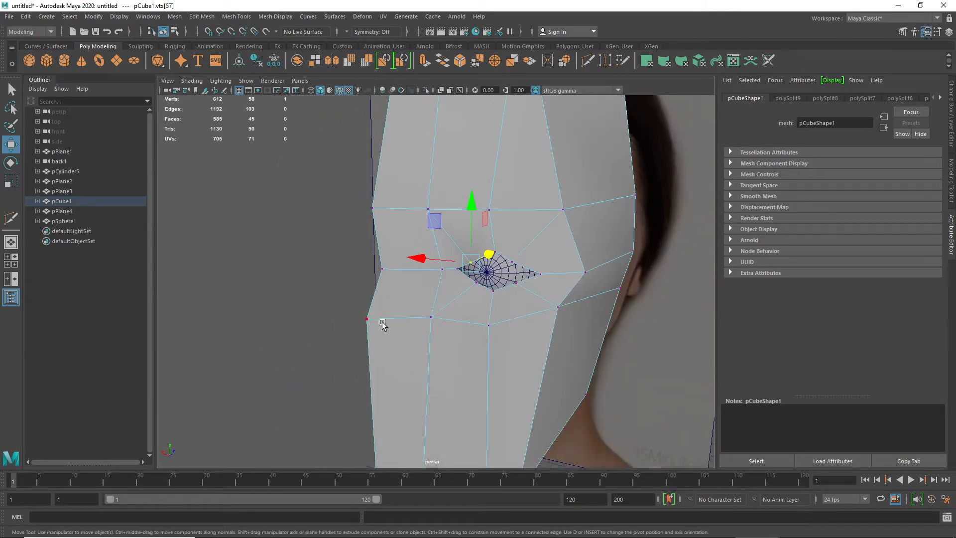
key(3)
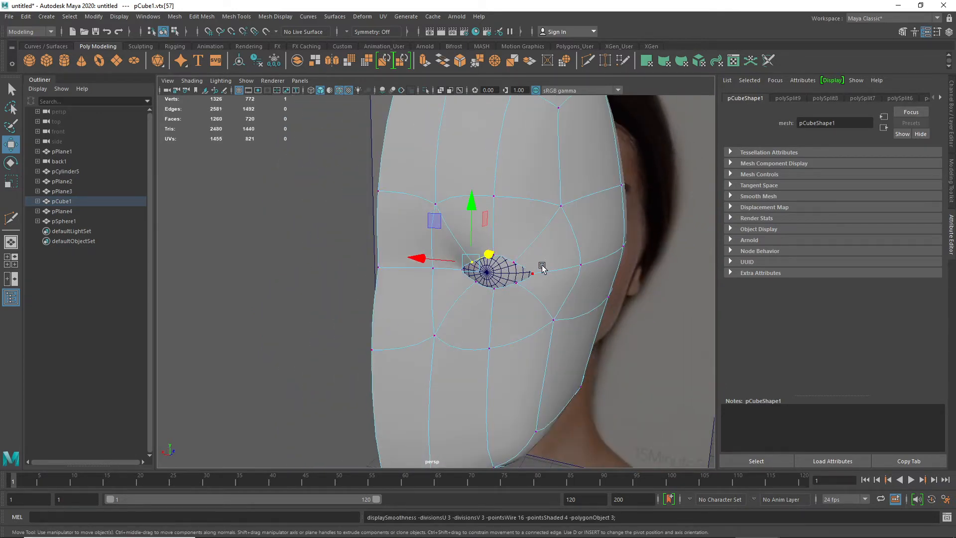
key(1)
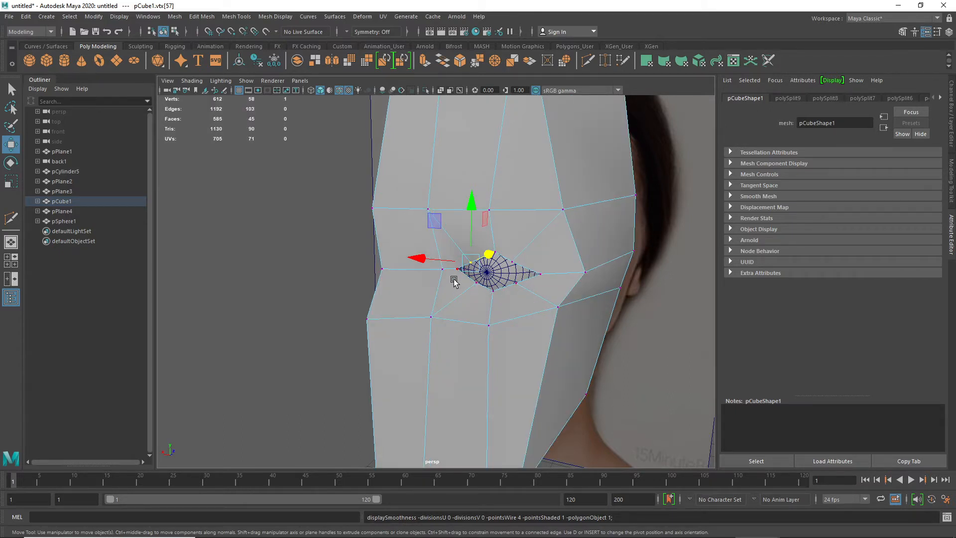
- Push the outer upper and outer lower lid vertices slightly back in depth so the lids wrap around the eyeball
alt+drag(455, 278, 403, 286)
scroll(450, 241, up, 5)
click(513, 245)
click(250, 169)
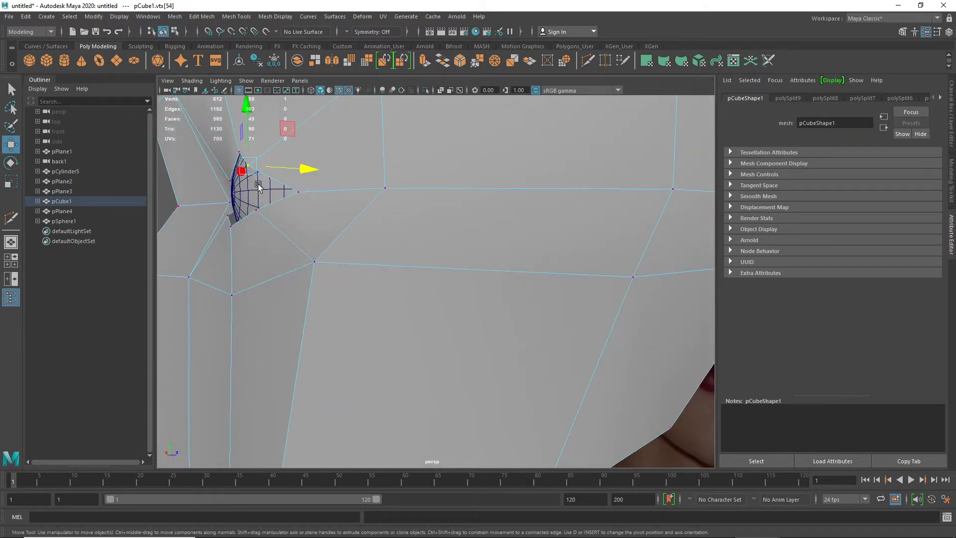
drag(305, 167, 314, 171)
scroll(260, 241, up, 2)
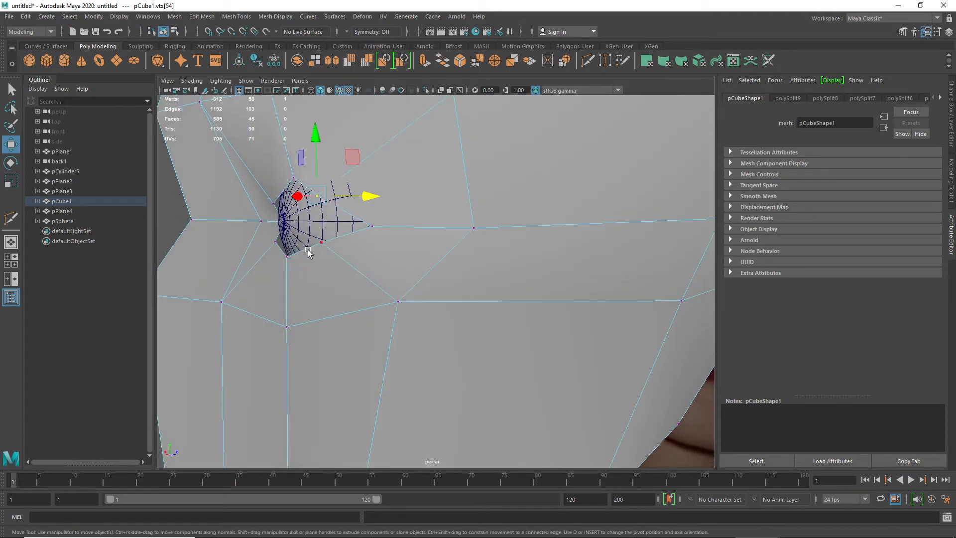
click(323, 242)
drag(370, 241, 376, 243)
- Inspect the inner eye corner and pull the outer cheek vertex below the eye forward in depth
alt+drag(282, 307, 423, 320)
click(410, 240)
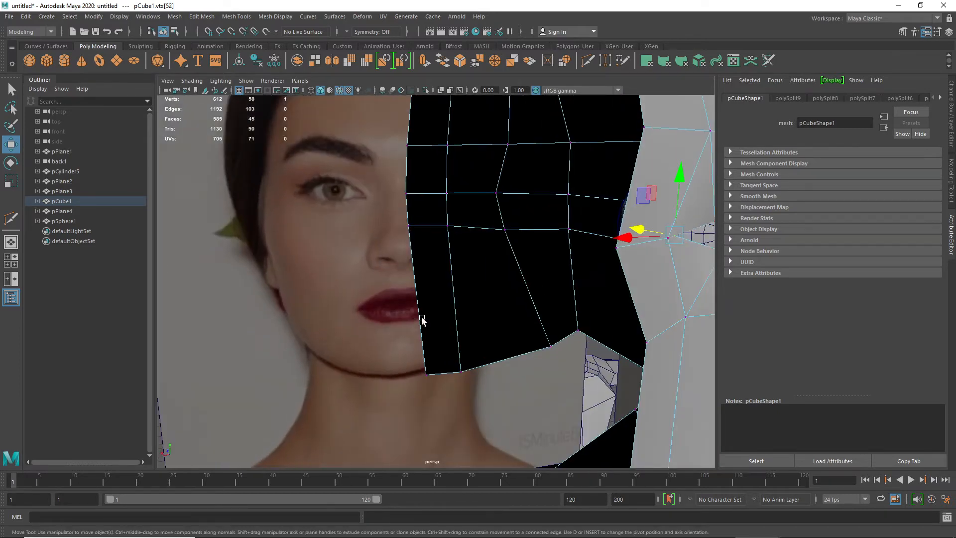
alt+drag(546, 280, 444, 283)
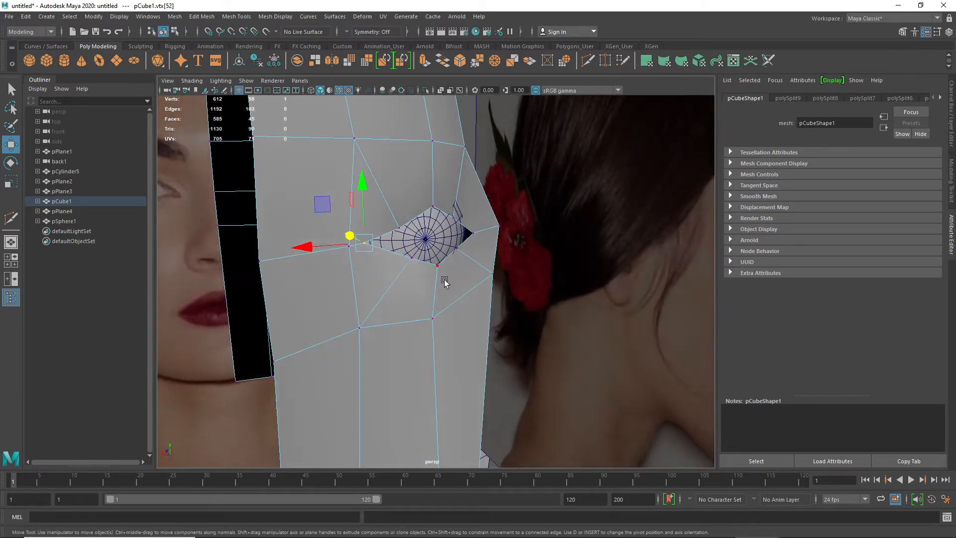
click(474, 235)
alt+drag(474, 236, 412, 219)
click(350, 227)
click(316, 256)
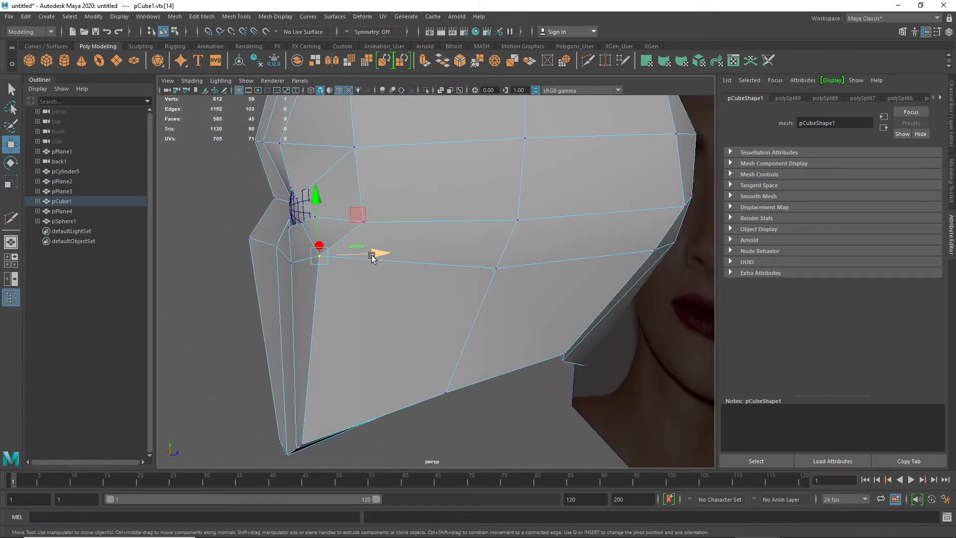
drag(371, 255, 342, 260)
click(294, 260)
alt+drag(213, 261, 239, 259)
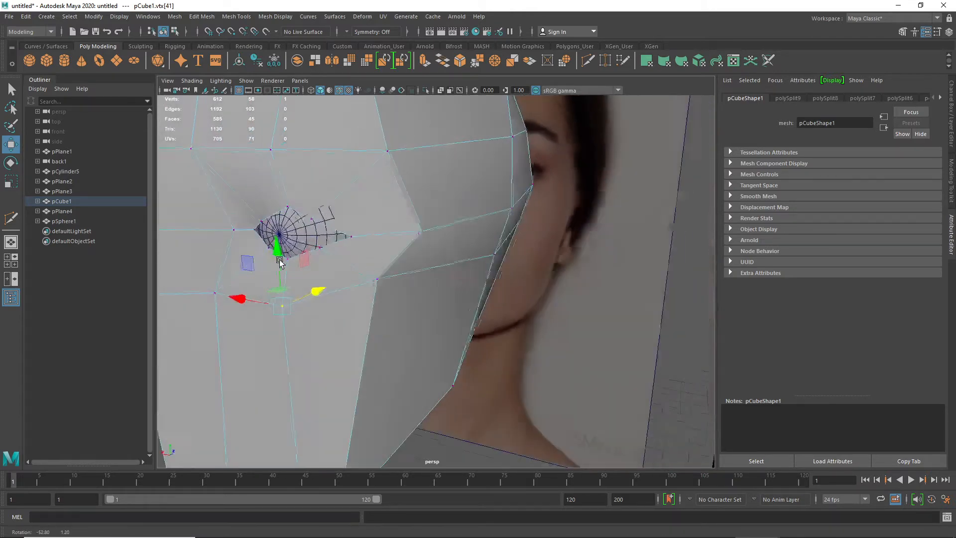
- Move the vertex between the inner eye corner and the nose sideways toward the face's centre line
click(235, 230)
alt+middle_drag(239, 274, 442, 288)
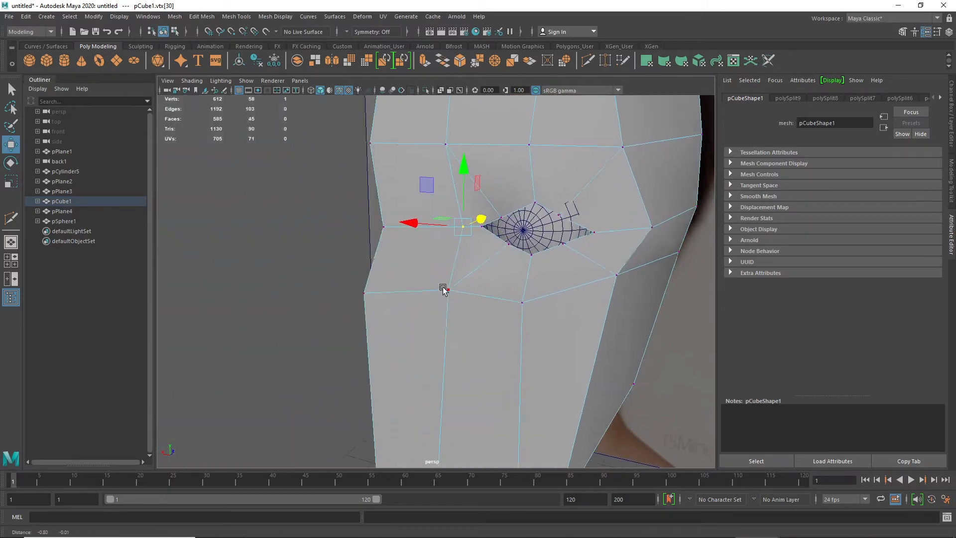
drag(421, 222, 395, 224)
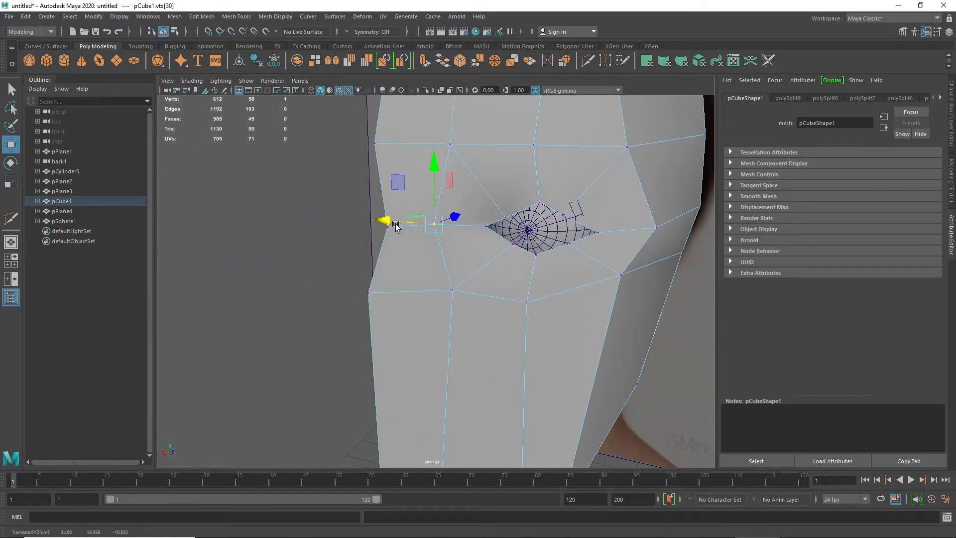
alt+drag(469, 273, 497, 270)
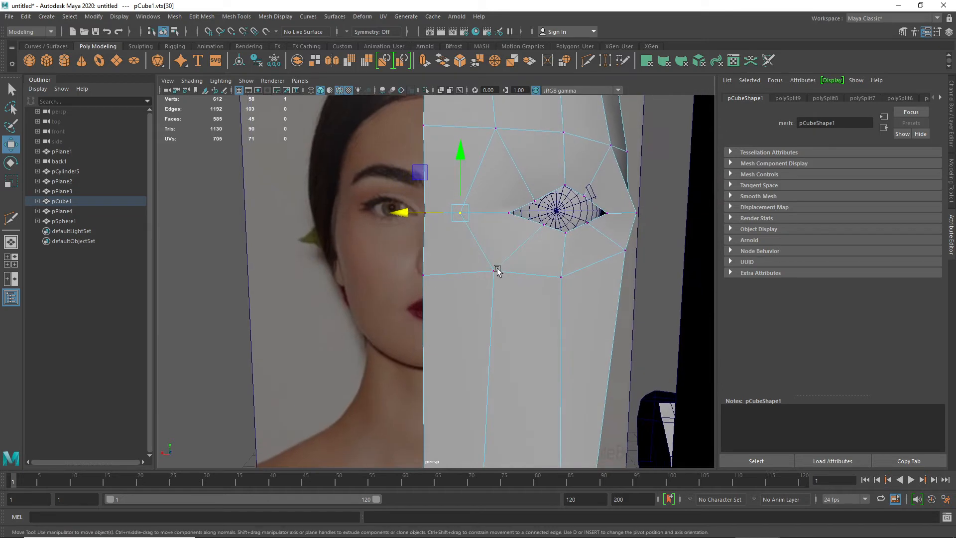
- Round the eye opening in the front view by moving the four lid midpoint vertices outward to match the reference eye
key(space)
key(space)
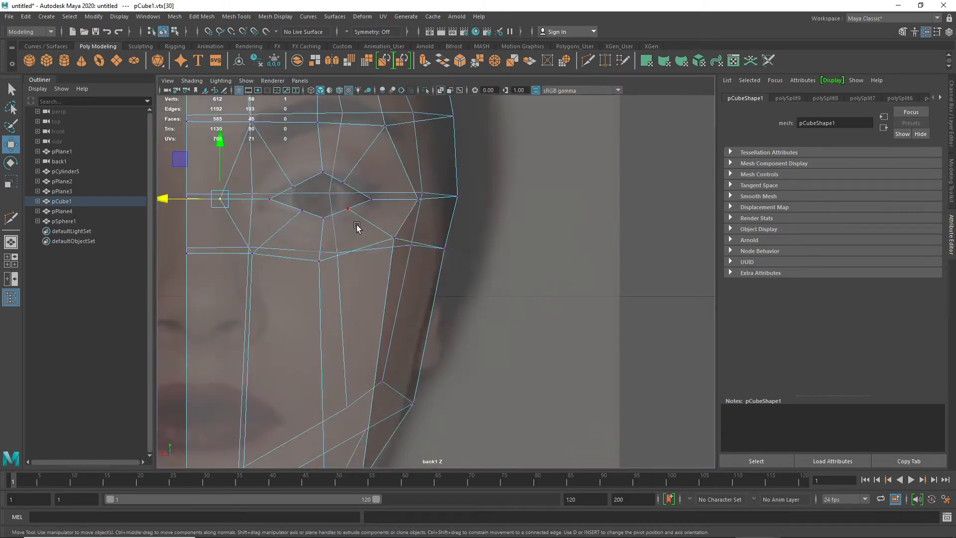
scroll(338, 201, up, 1)
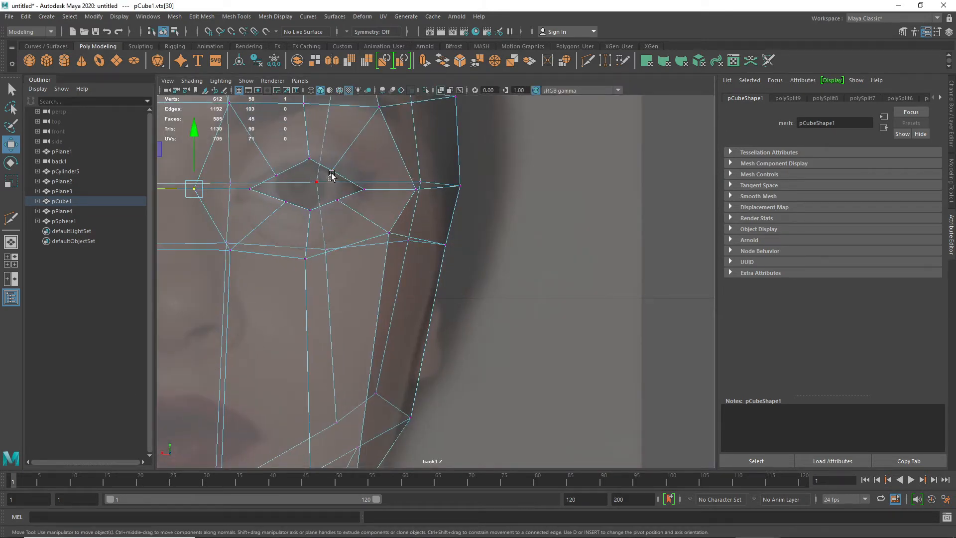
drag(327, 158, 347, 181)
drag(292, 137, 294, 135)
drag(326, 189, 341, 209)
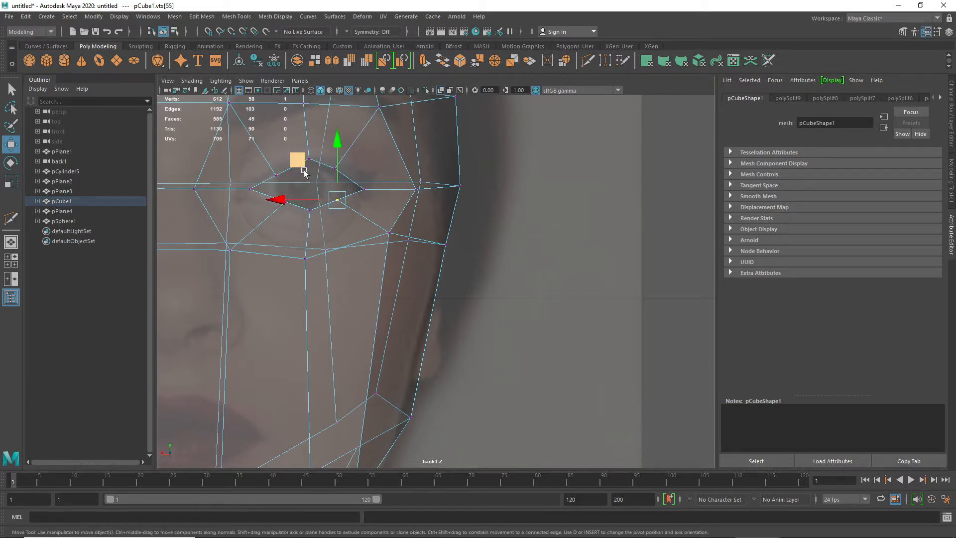
drag(304, 172, 304, 177)
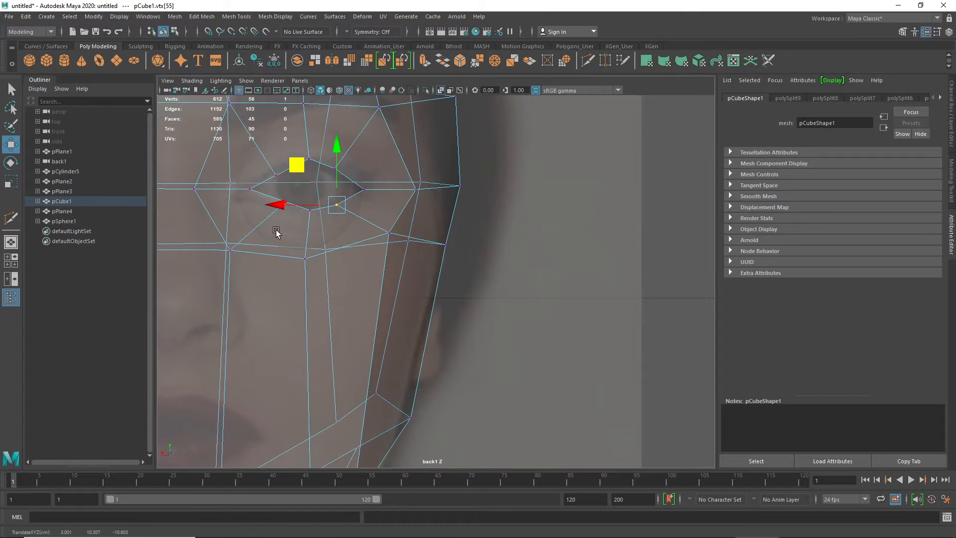
drag(287, 222, 265, 195)
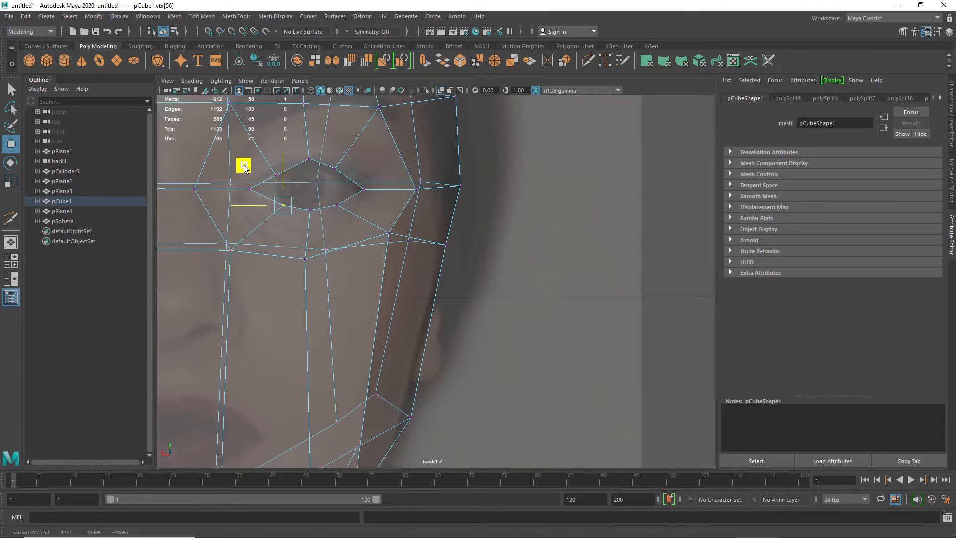
drag(271, 186, 272, 165)
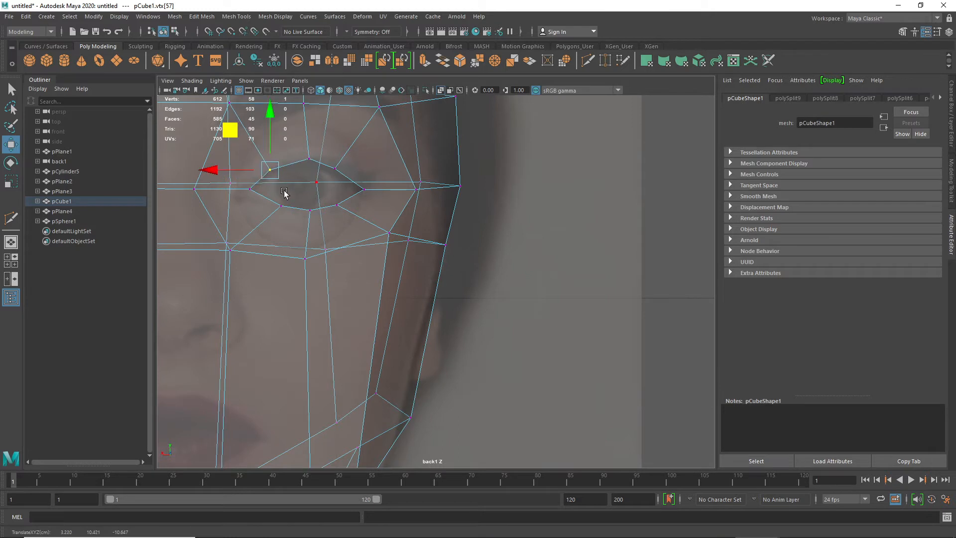
click(248, 191)
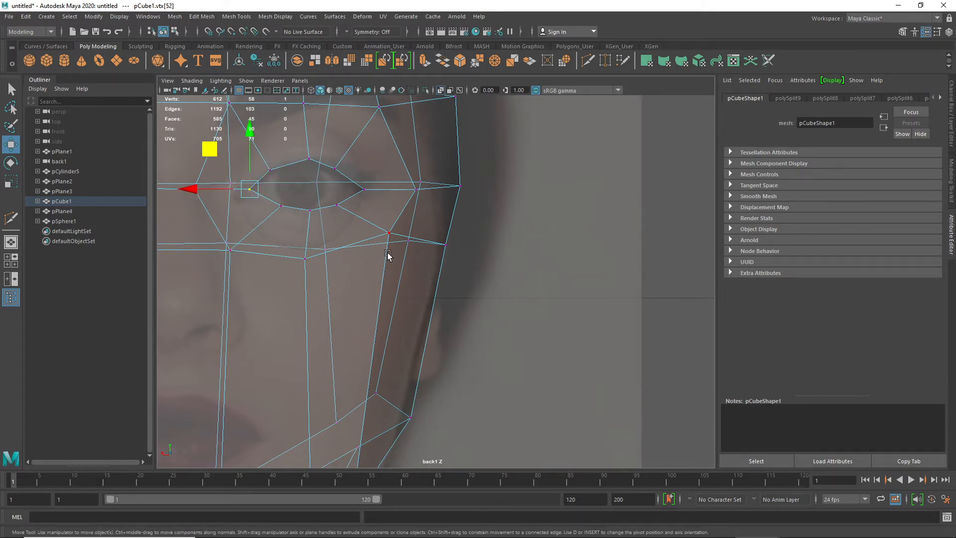
- Cut an edge with Multi-Cut from the inner lower lid edge across the side of the nose to the face's centre line
key(space)
key(space)
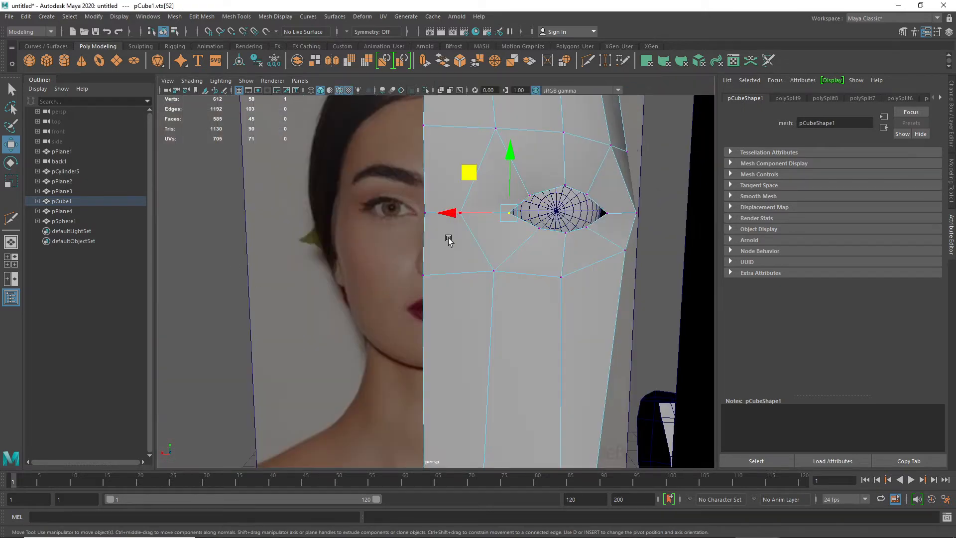
right_drag(488, 242, 448, 238)
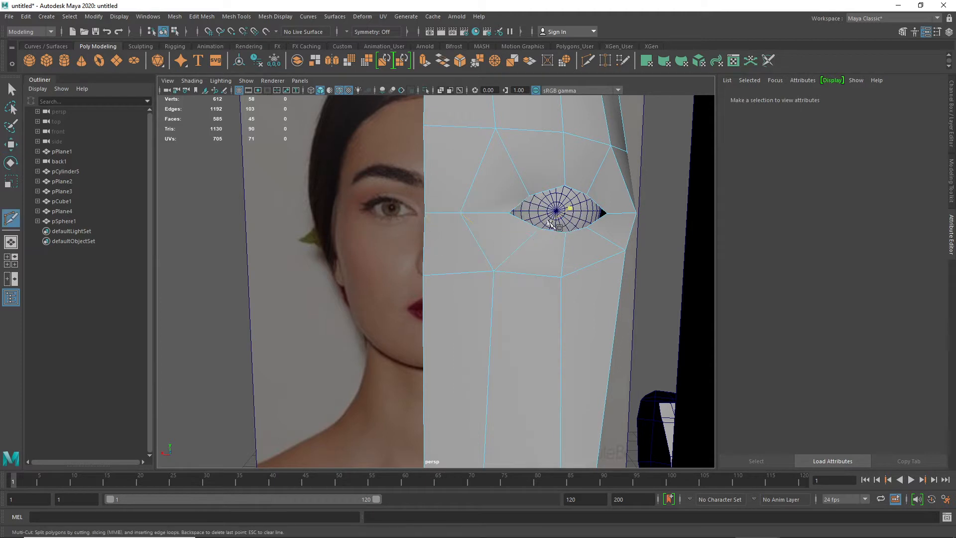
click(519, 218)
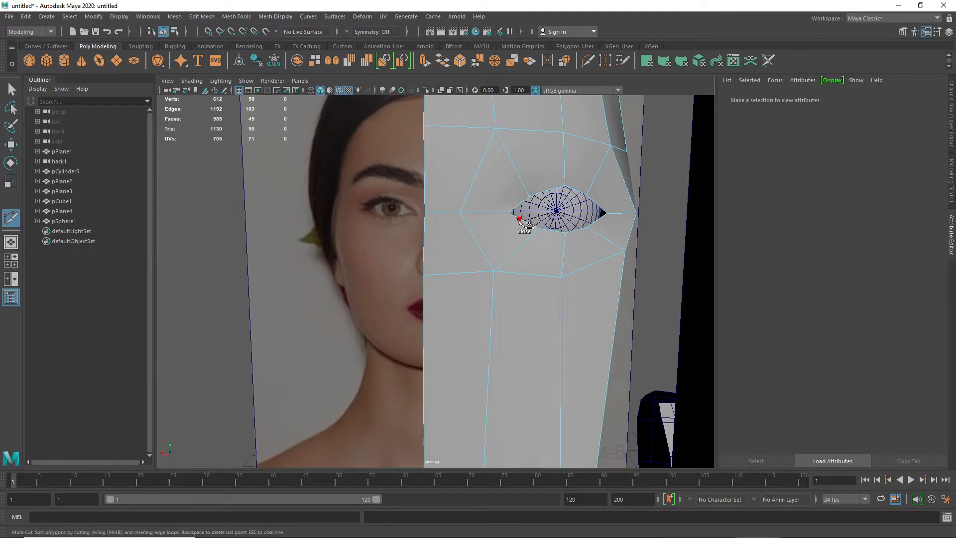
click(472, 232)
click(424, 241)
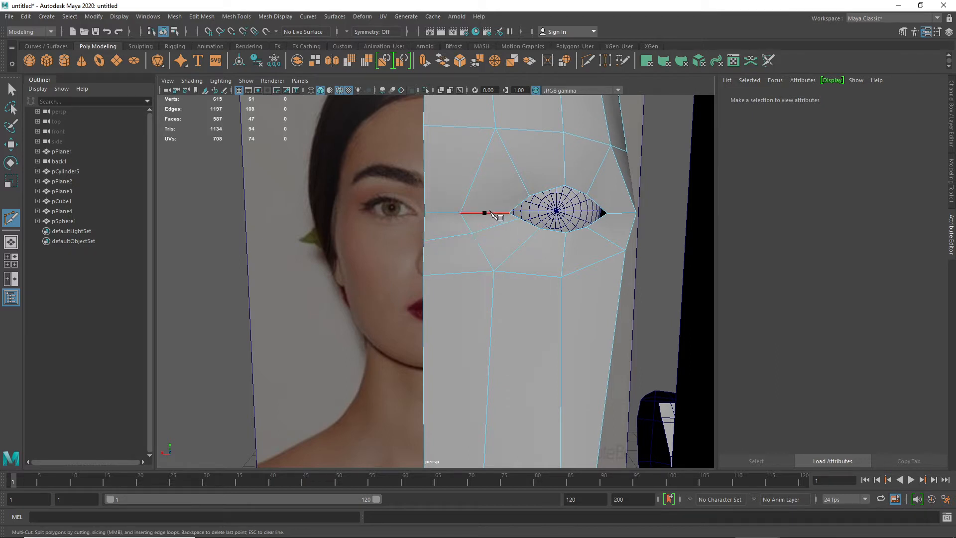
- Insert an edge loop around the eye opening, about midway to the surrounding ring, and select the loop
ctrl+click(491, 212)
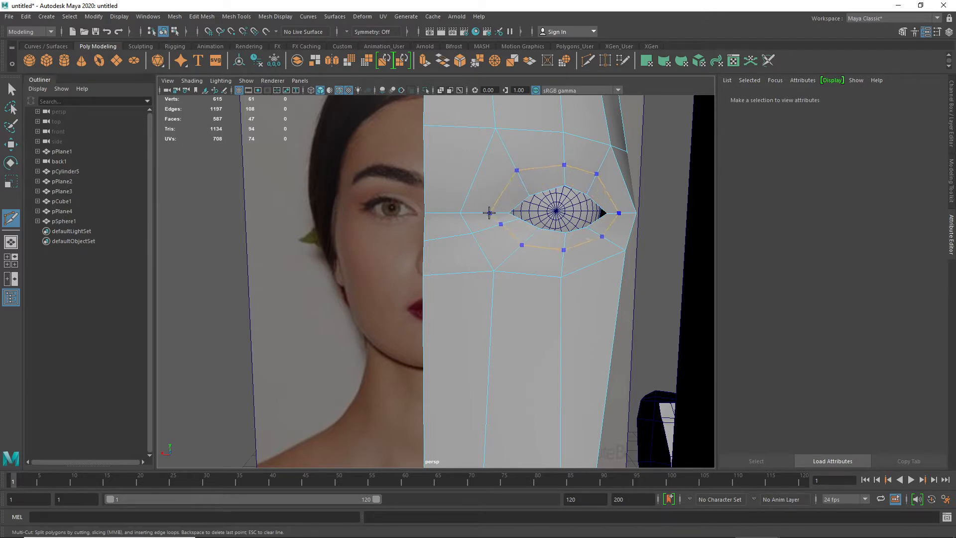
ctrl+click(489, 213)
key(w)
double_click(536, 249)
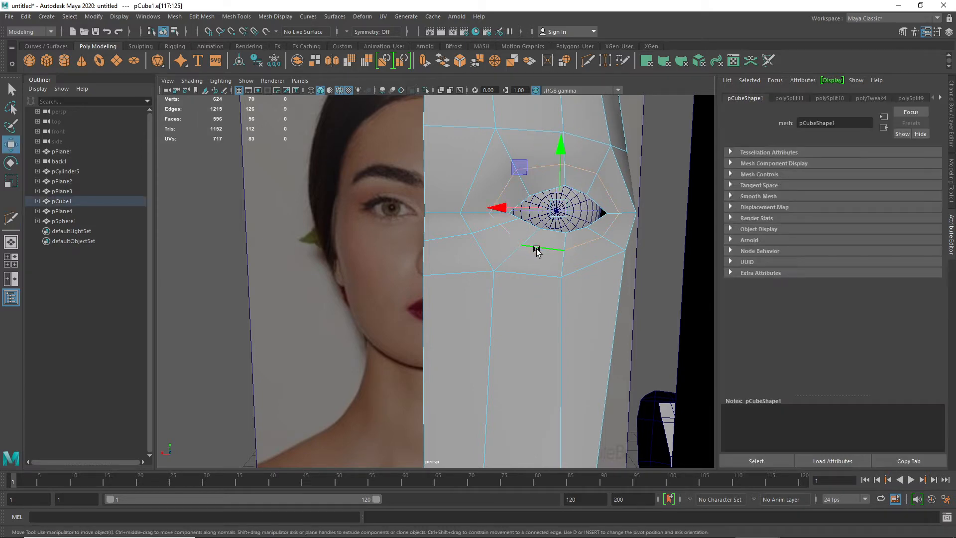
- Select the side reference image's face in the side view and scale it up uniformly to about 1.053
key(space)
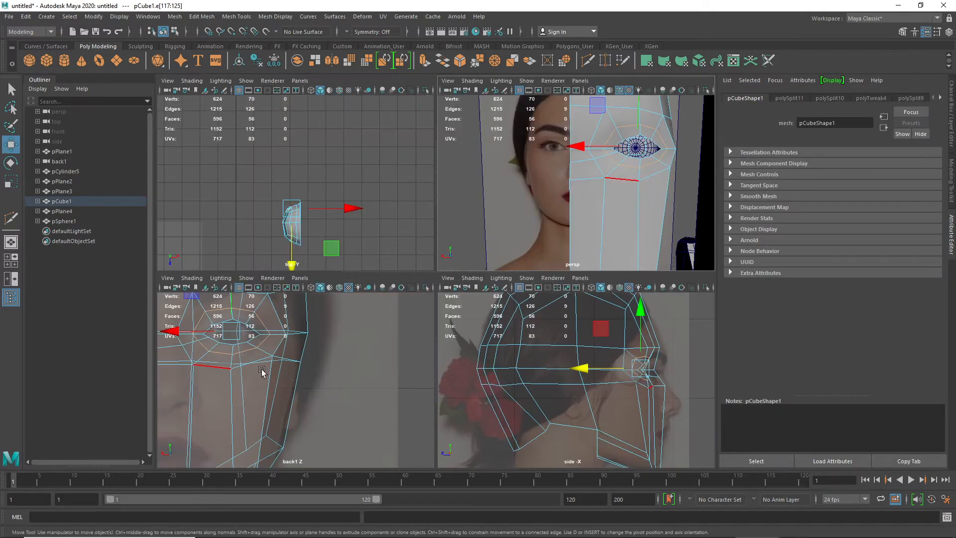
key(space)
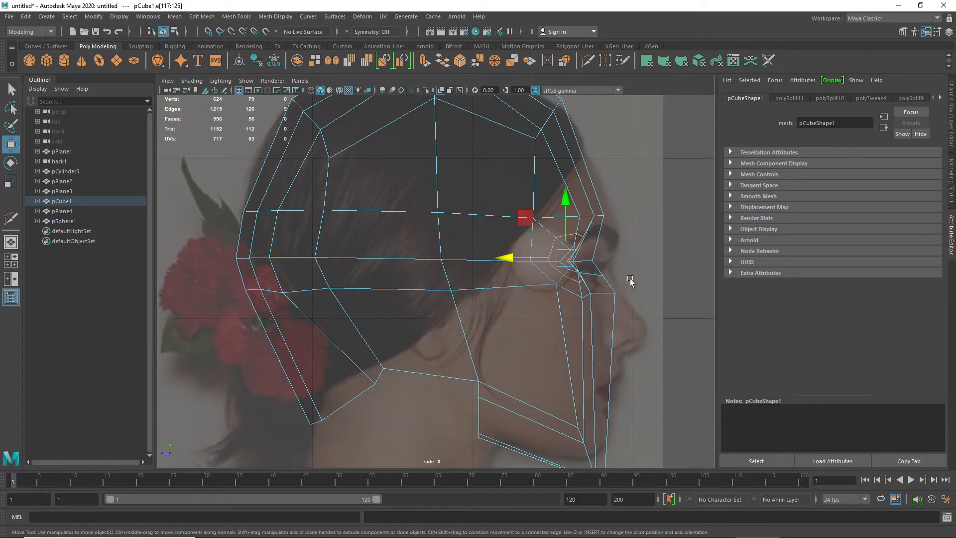
scroll(631, 280, down, 5)
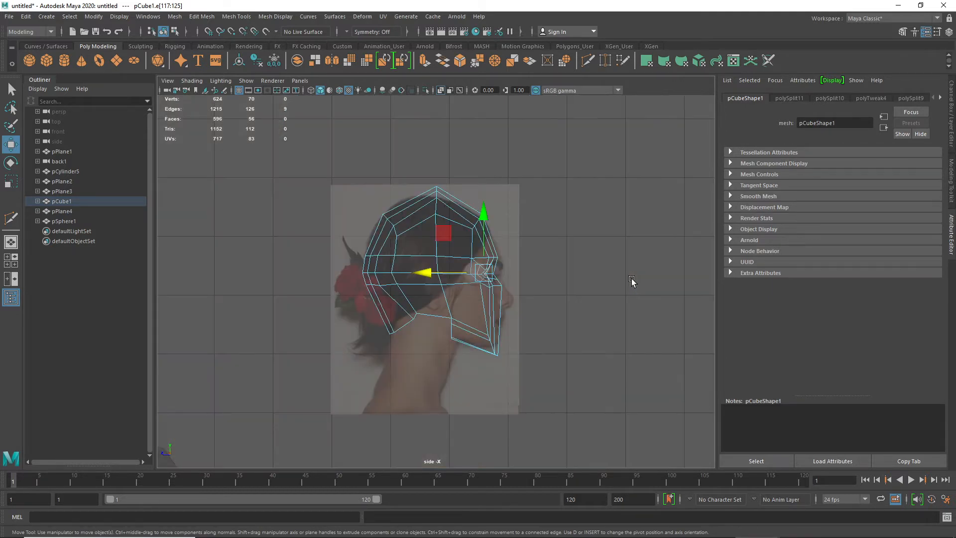
scroll(631, 279, up, 3)
click(563, 297)
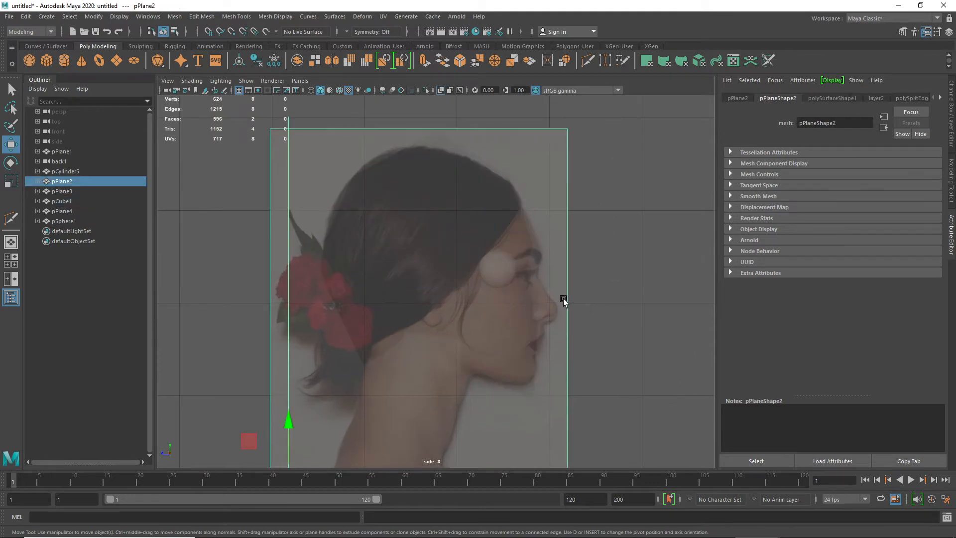
right_drag(563, 297, 571, 283)
click(568, 319)
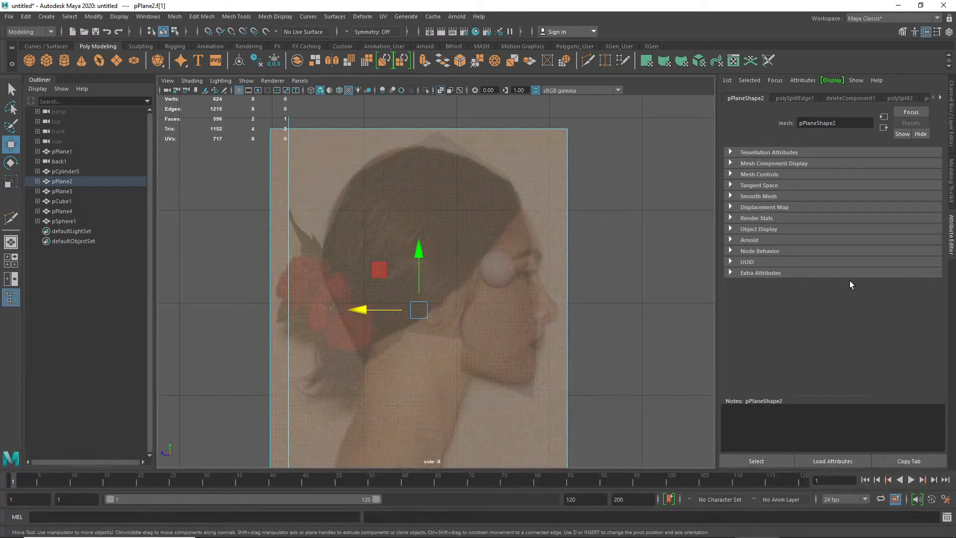
key(r)
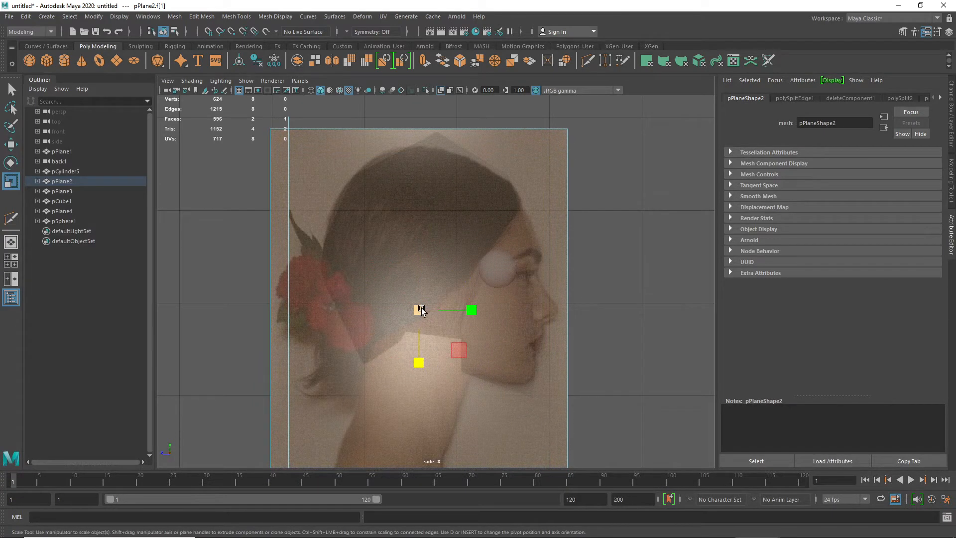
drag(420, 310, 433, 291)
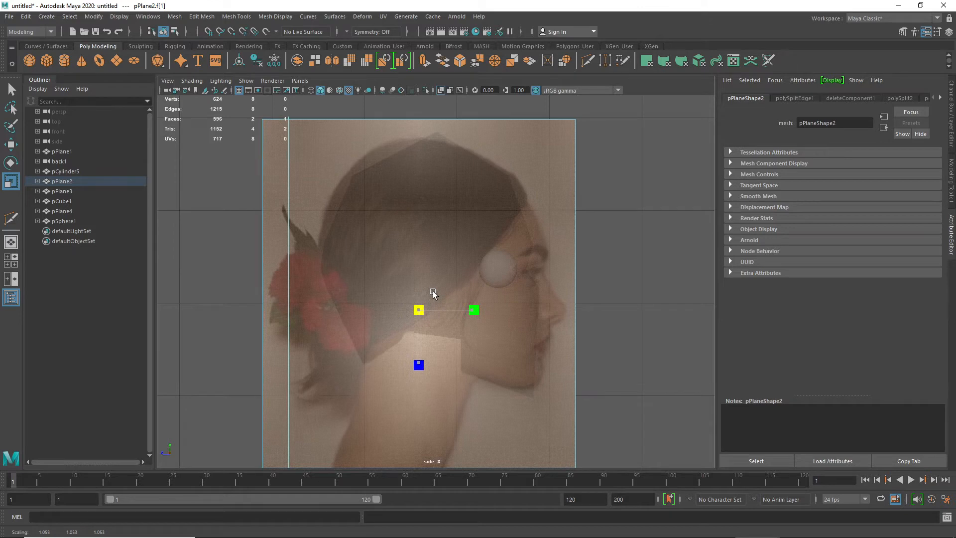
- Move the side reference image toward the back of the head and enlarge it so the profile lines up with the head mesh
key(w)
drag(358, 309, 343, 313)
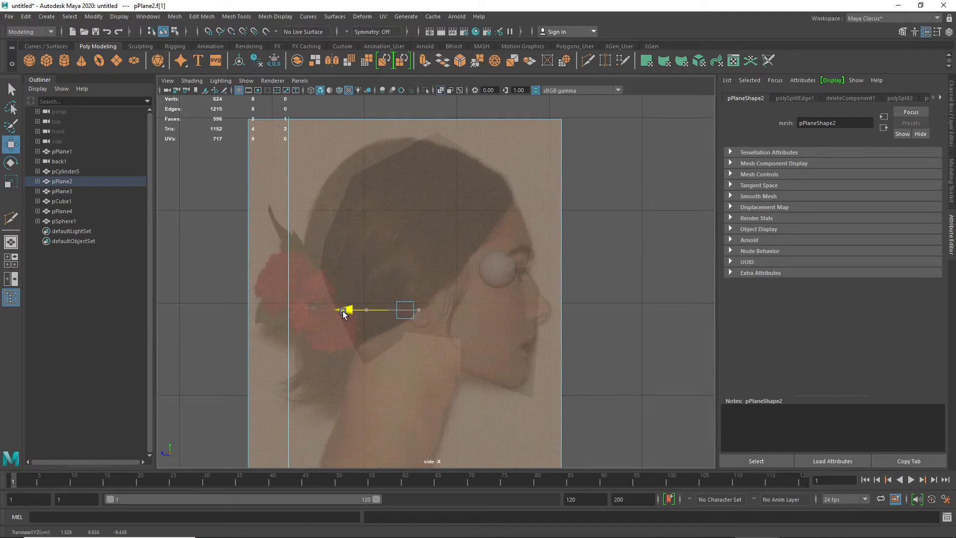
key(e)
key(r)
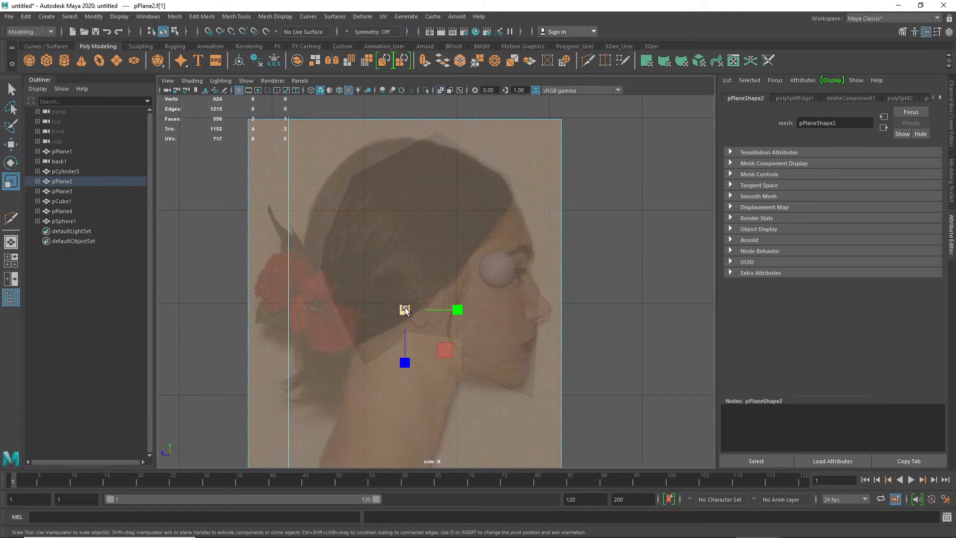
drag(404, 310, 421, 311)
key(w)
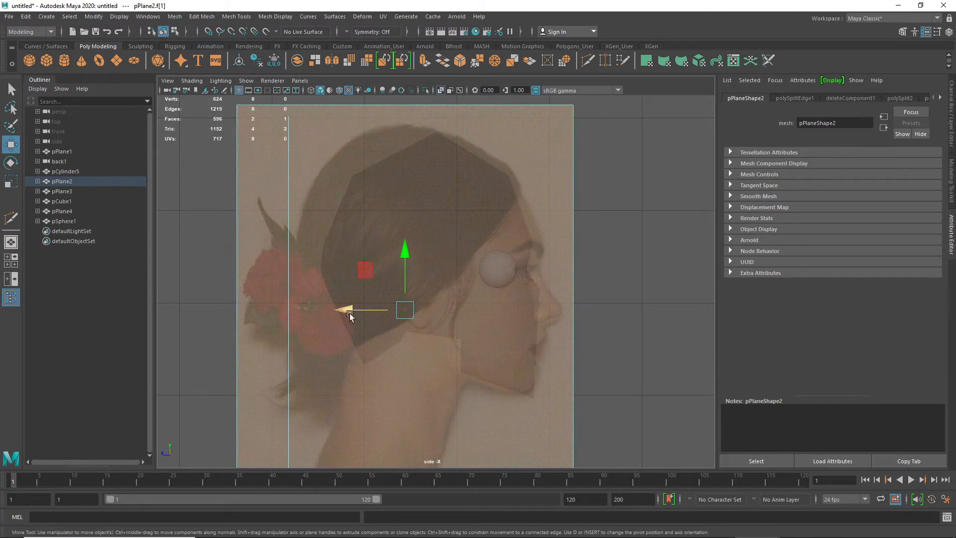
drag(349, 313, 340, 311)
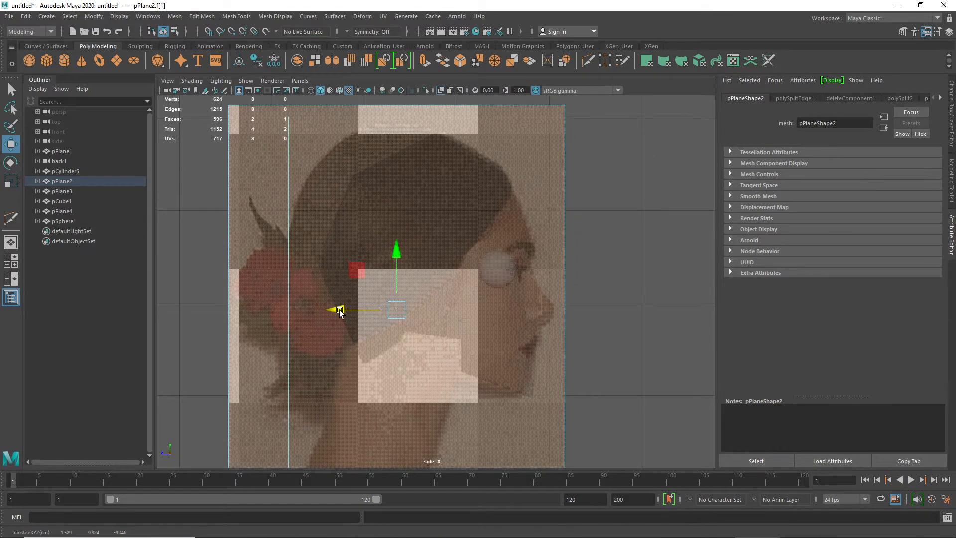
click(650, 306)
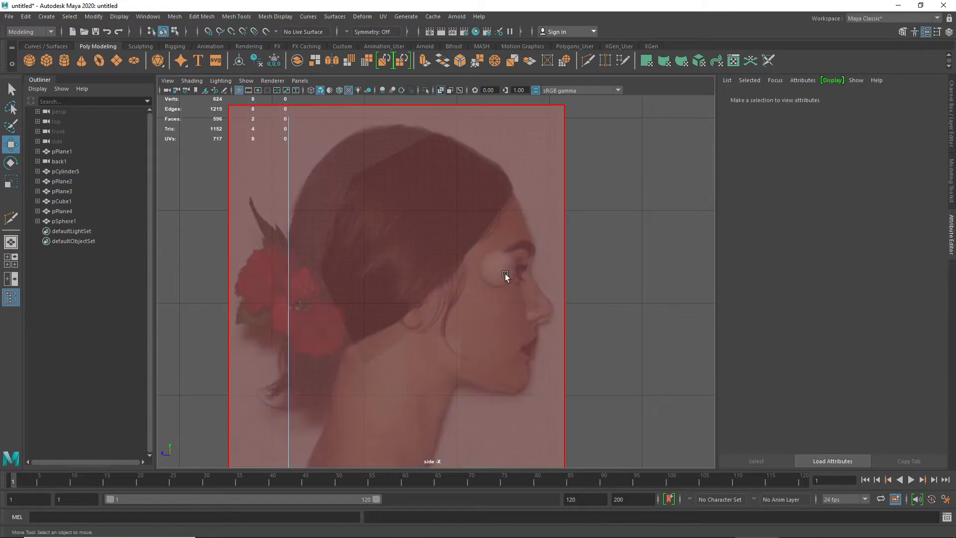
- Select the side reference plane as a whole object and set its display layer, layer2, to Reference
click(557, 279)
right_drag(556, 253, 603, 243)
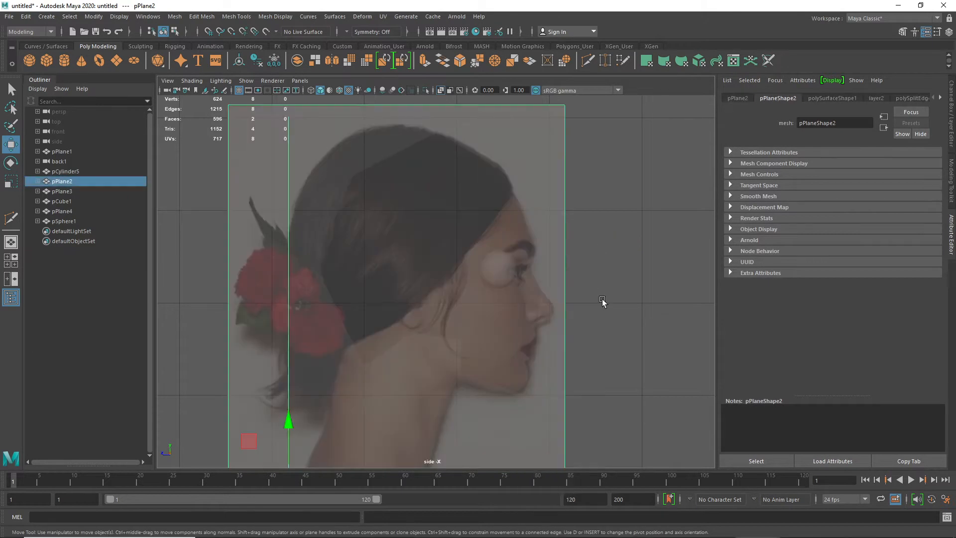
click(599, 300)
click(554, 306)
click(952, 111)
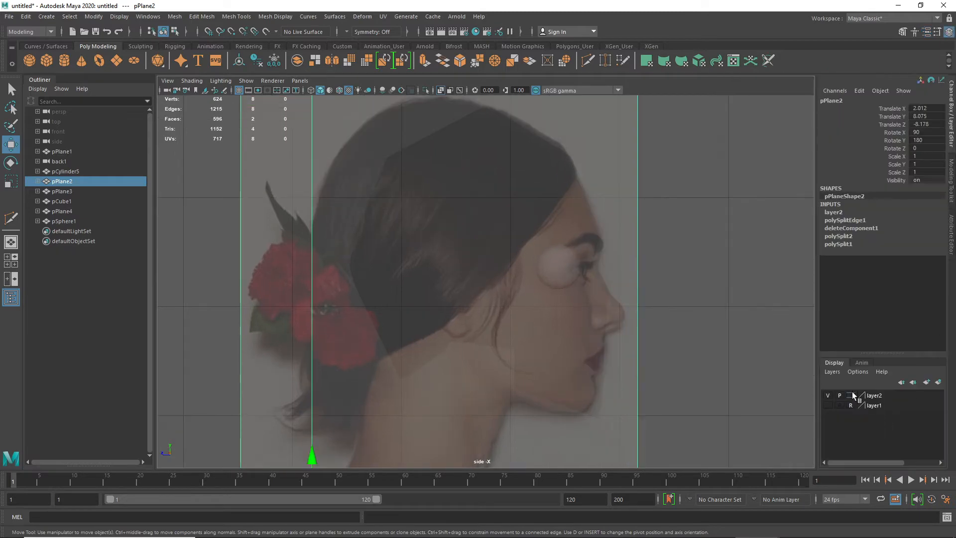
click(851, 395)
- Move the foremost brow vertex of the head mesh slightly down to follow the reference profile
click(594, 357)
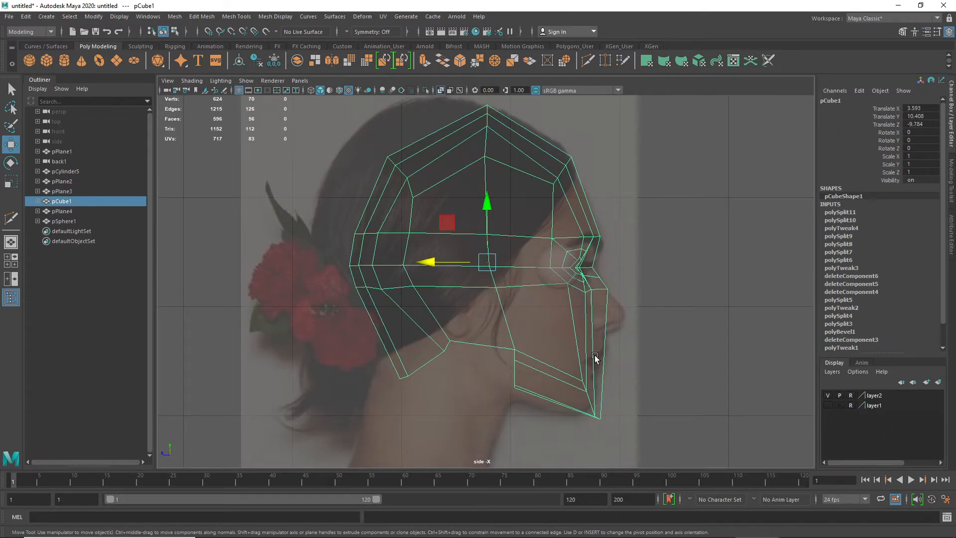
scroll(577, 300, up, 3)
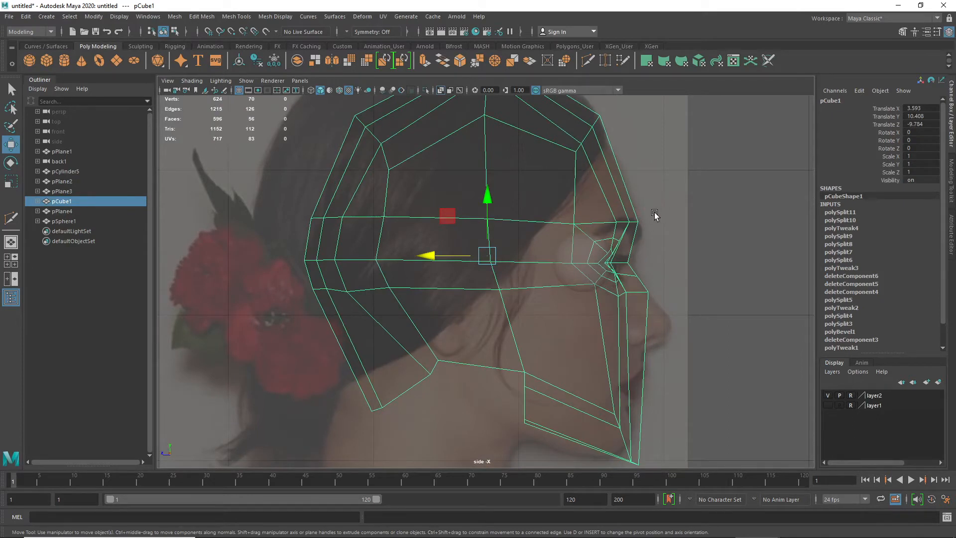
right_drag(638, 214, 613, 209)
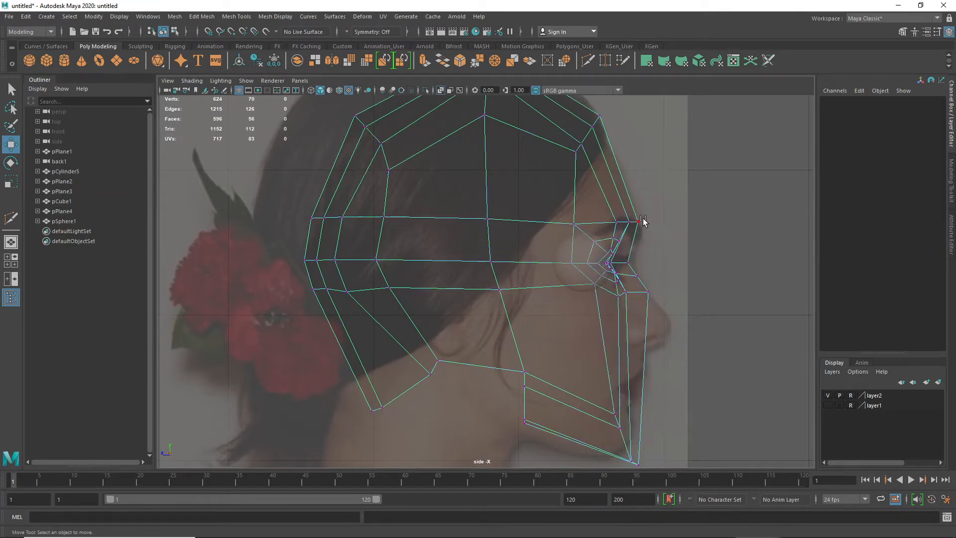
click(643, 221)
drag(602, 182, 603, 191)
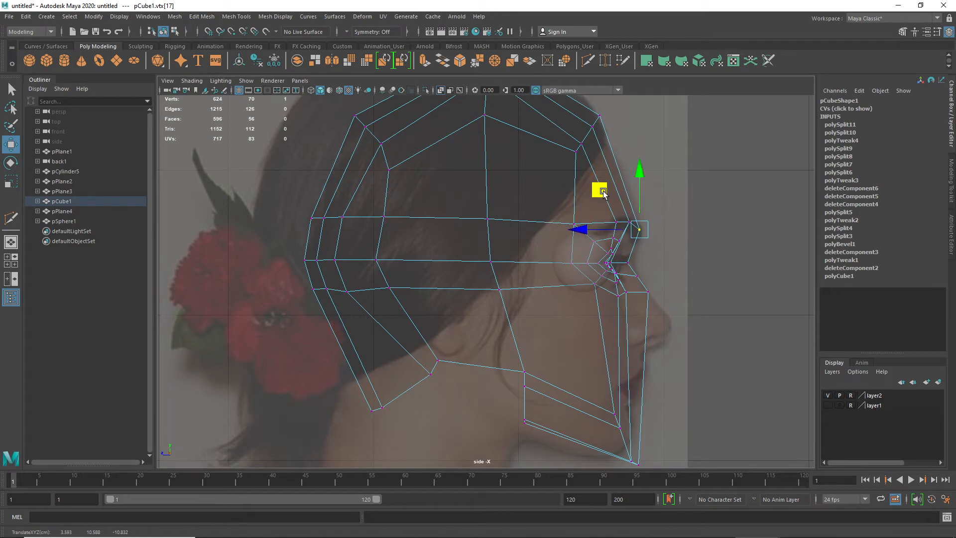
- Nudge the head mesh's front vertex at the nose bridge slightly forward and up to match the profile
click(638, 276)
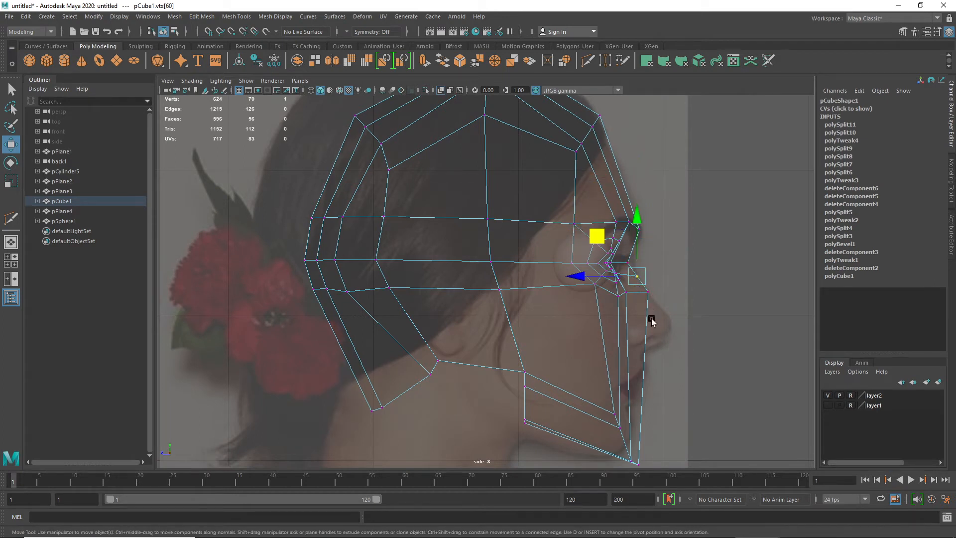
click(644, 283)
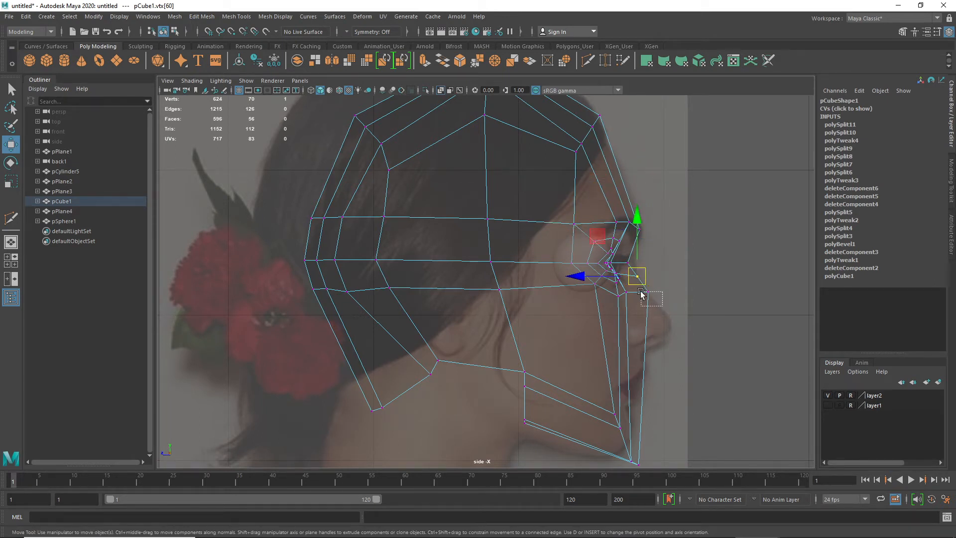
click(647, 293)
click(608, 256)
drag(608, 256, 610, 253)
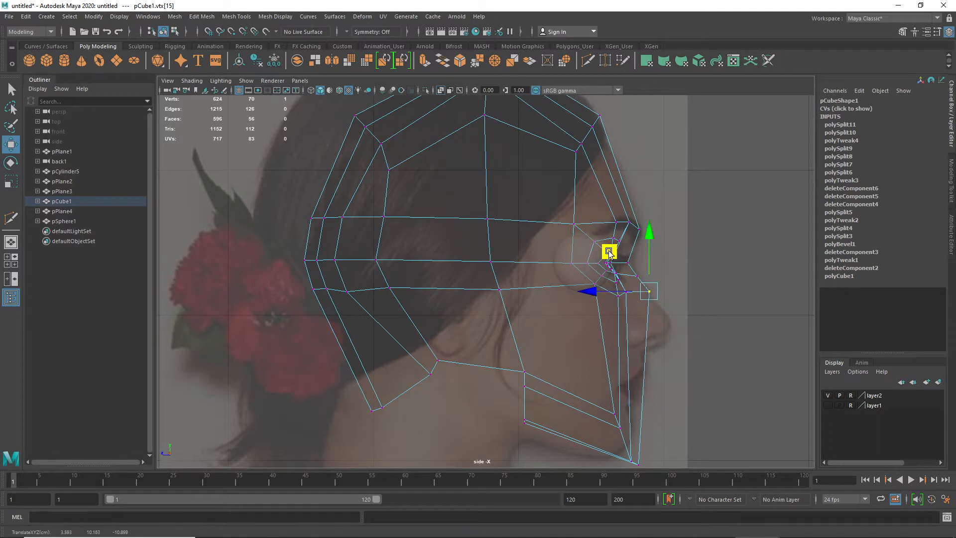
- Move the eyeball sphere forward along Z to a Translate Z of -10.49
click(562, 254)
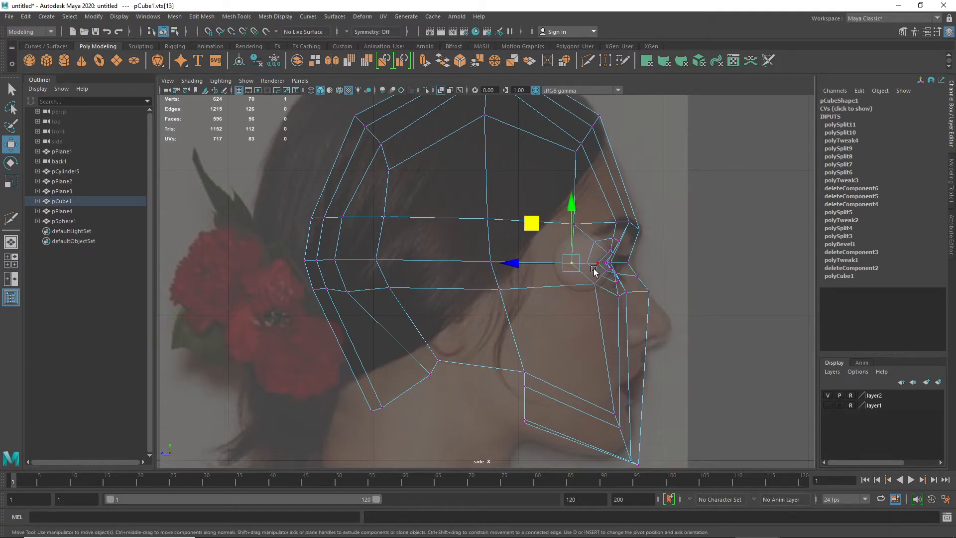
click(588, 245)
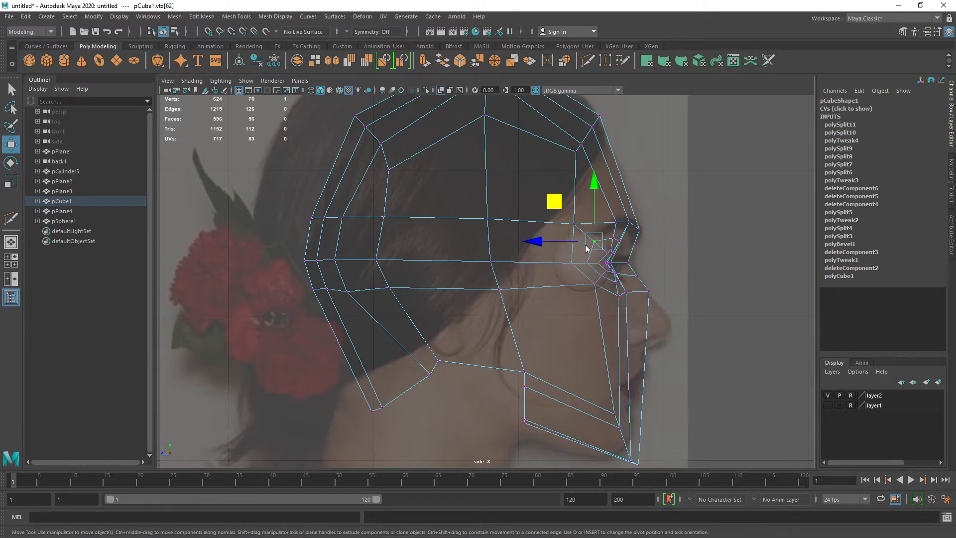
right_drag(585, 245, 613, 230)
click(579, 249)
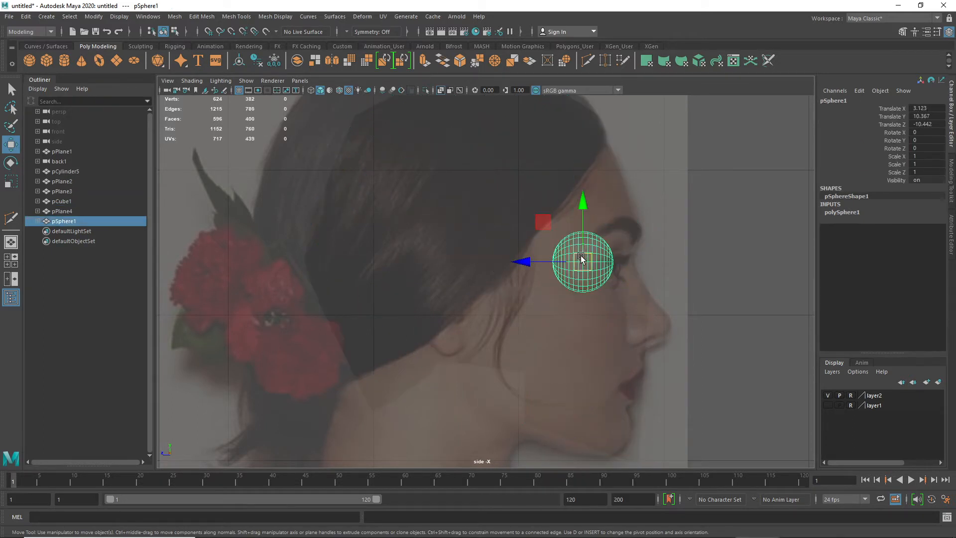
click(528, 263)
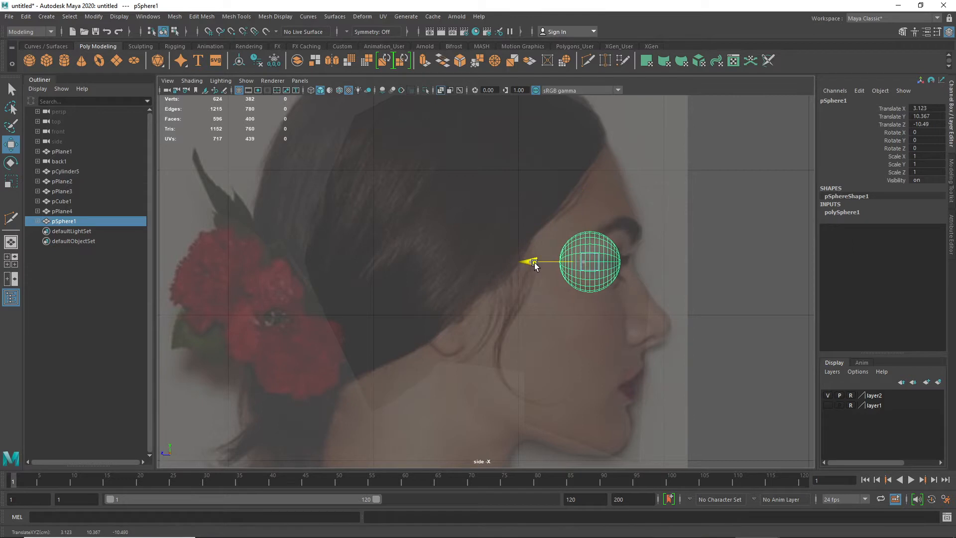
- Select the head mesh's vertices around the eye opening and move them slightly forward toward the face profile
click(632, 309)
right_drag(618, 254, 580, 252)
drag(578, 319, 629, 229)
drag(546, 267, 551, 267)
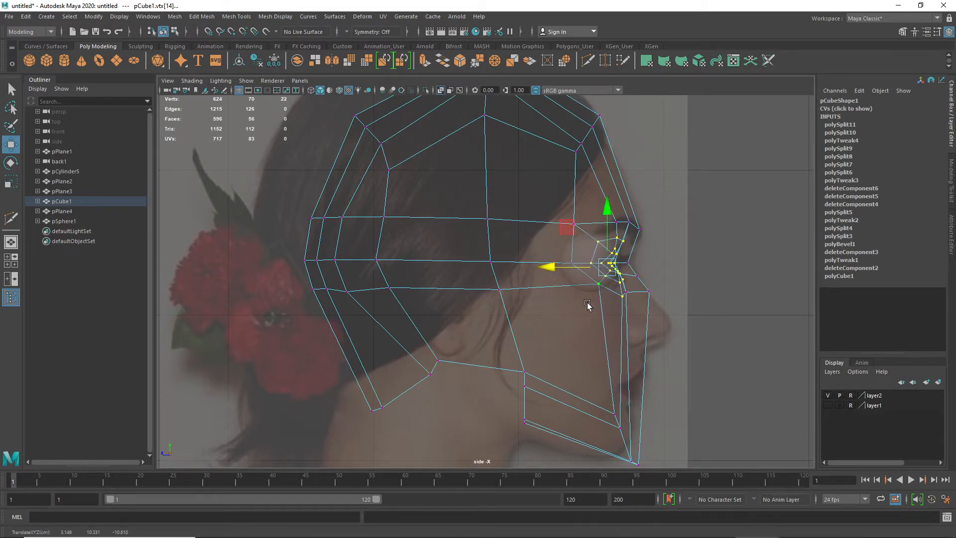
scroll(625, 312, up, 2)
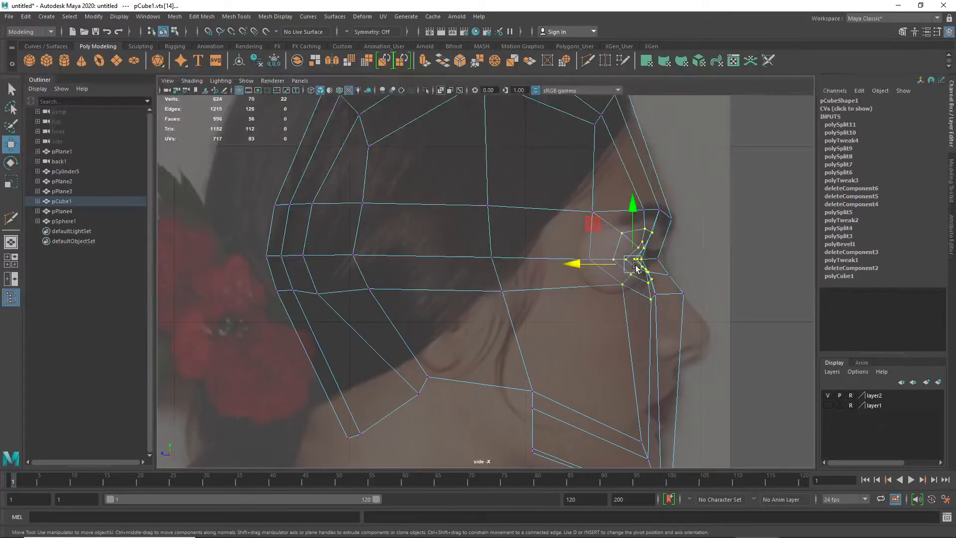
- Put the eyeball sphere on a new display layer and set that layer to Reference
right_drag(607, 248, 623, 240)
click(601, 245)
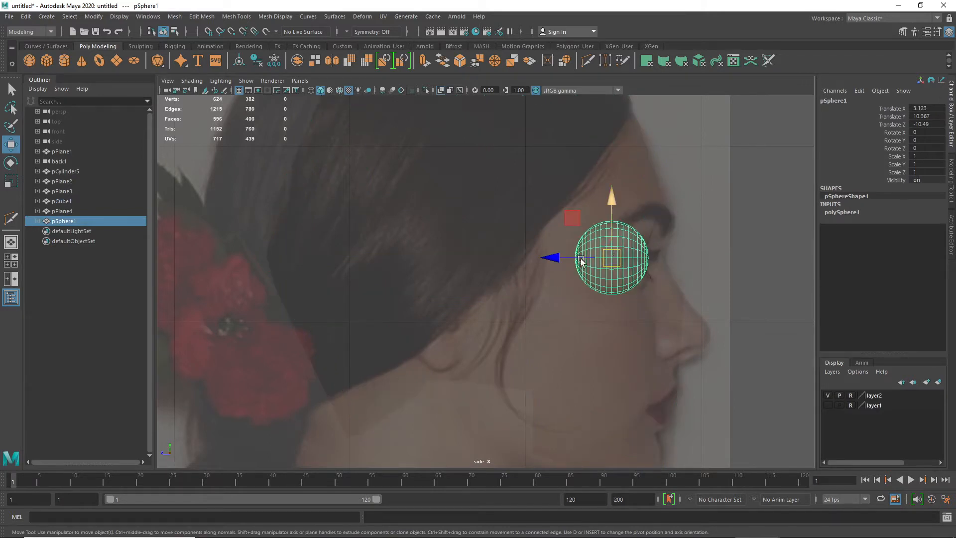
click(938, 383)
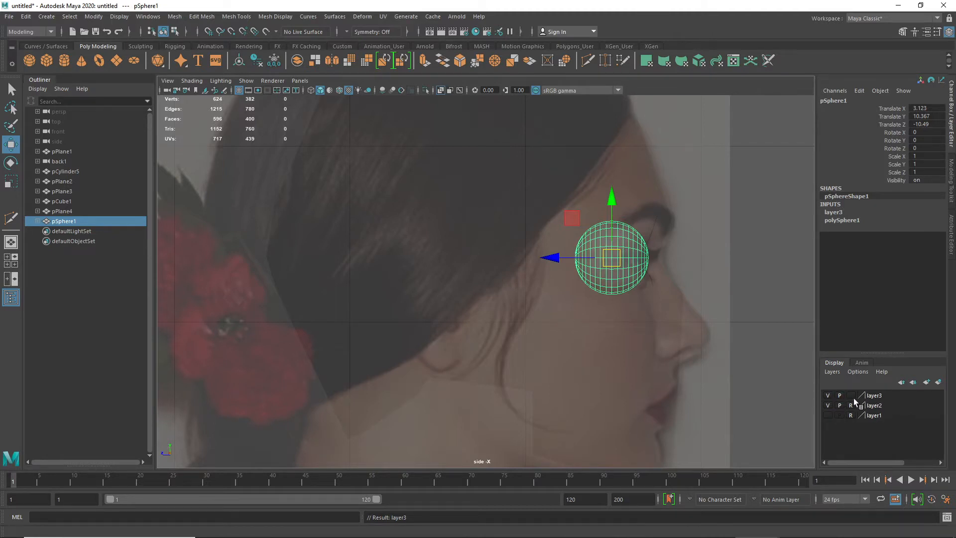
click(851, 398)
click(851, 396)
click(850, 396)
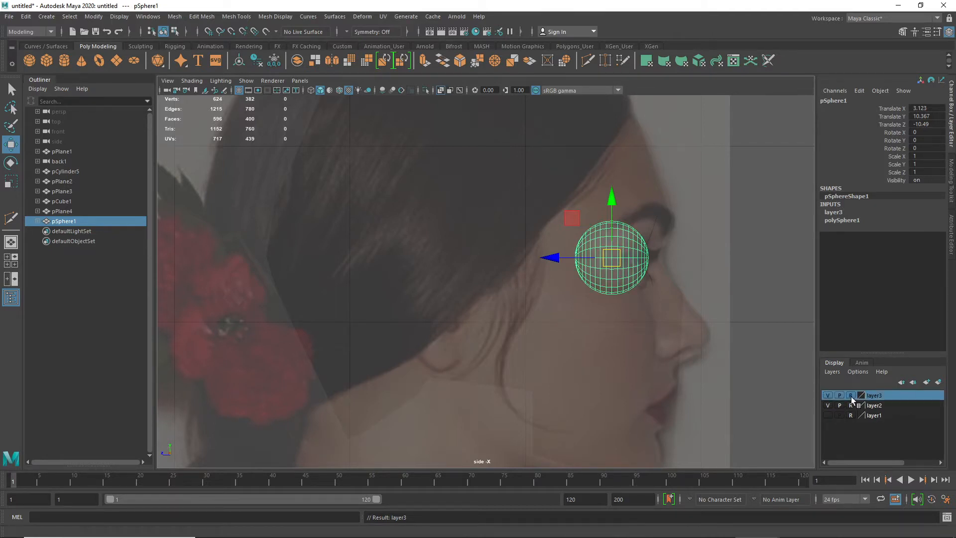
- Rename the eyeball's display layer to eye
double_click(875, 395)
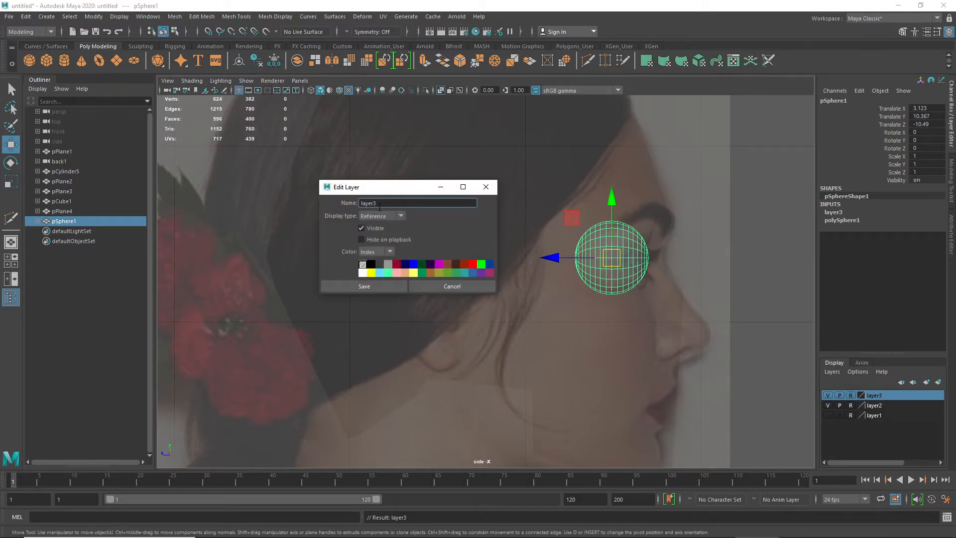
text(eye)
key(Return)
click(364, 288)
- Shift the head mesh's mid-brow vertex slightly back and move the outer brow vertex down and forward toward the top of the eyeball
click(655, 318)
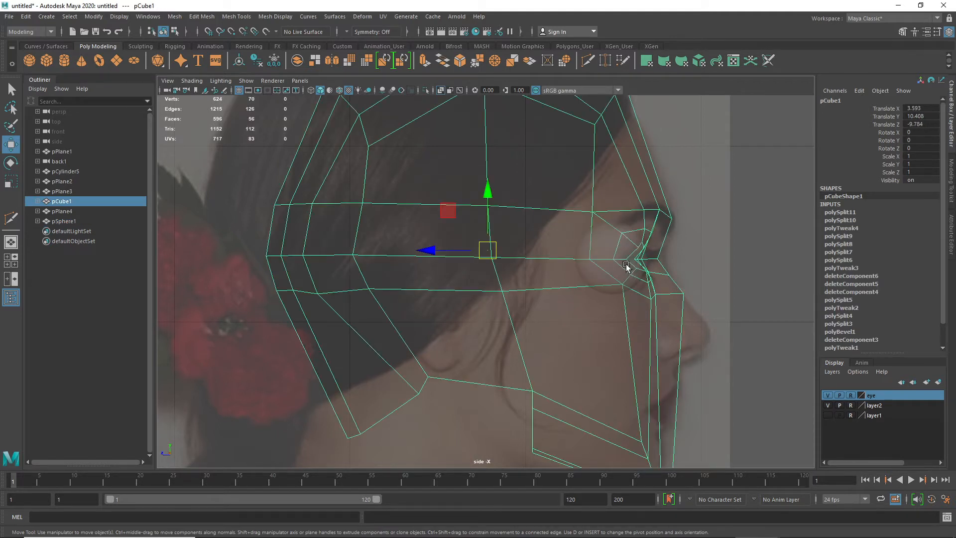
right_drag(671, 218, 624, 219)
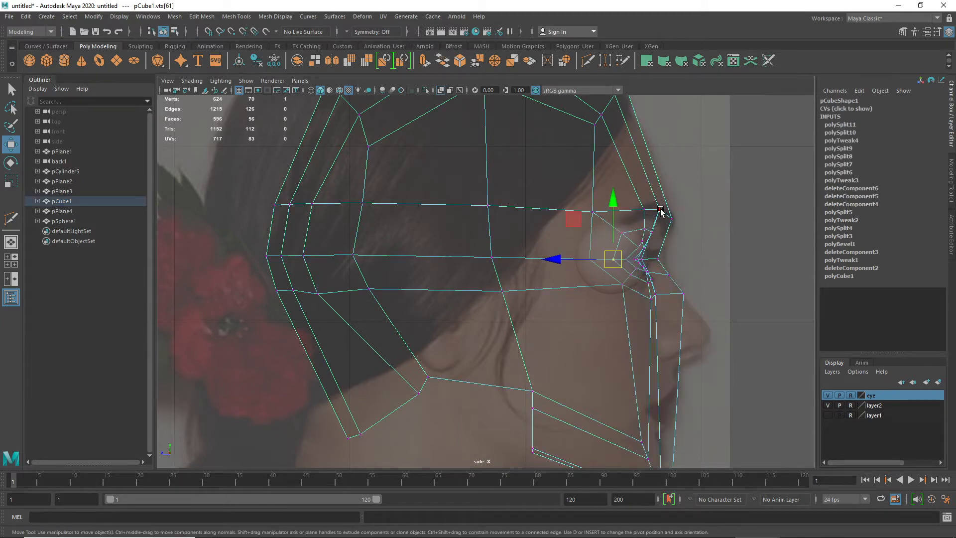
click(661, 210)
click(620, 227)
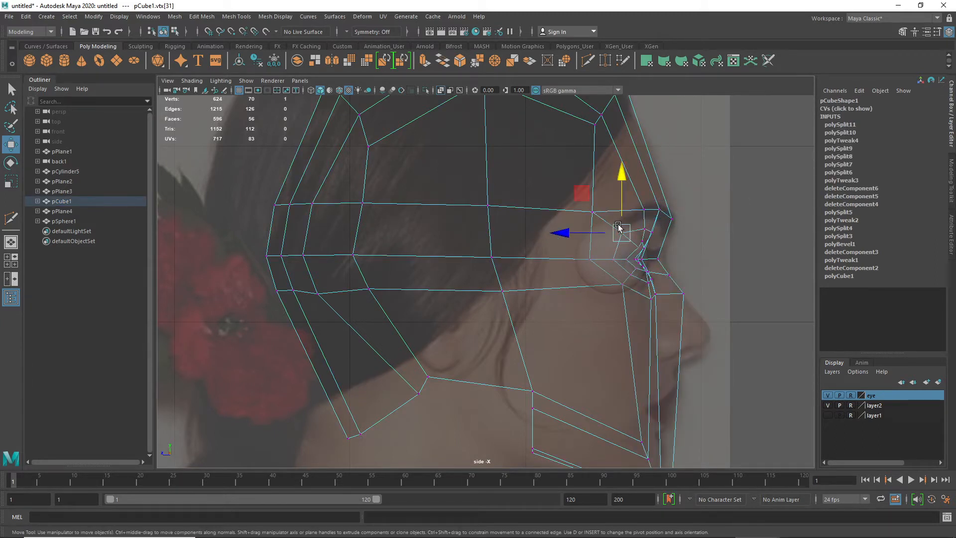
click(638, 204)
drag(604, 169, 599, 172)
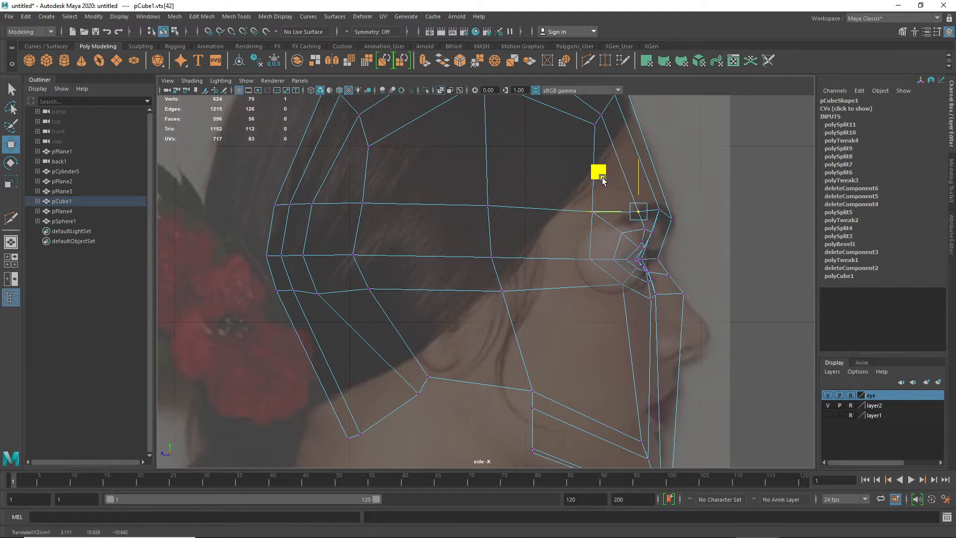
click(592, 212)
drag(555, 182, 562, 191)
- Move the pair of vertices just above the eye opening back along Z toward the eyeball
scroll(647, 297, up, 2)
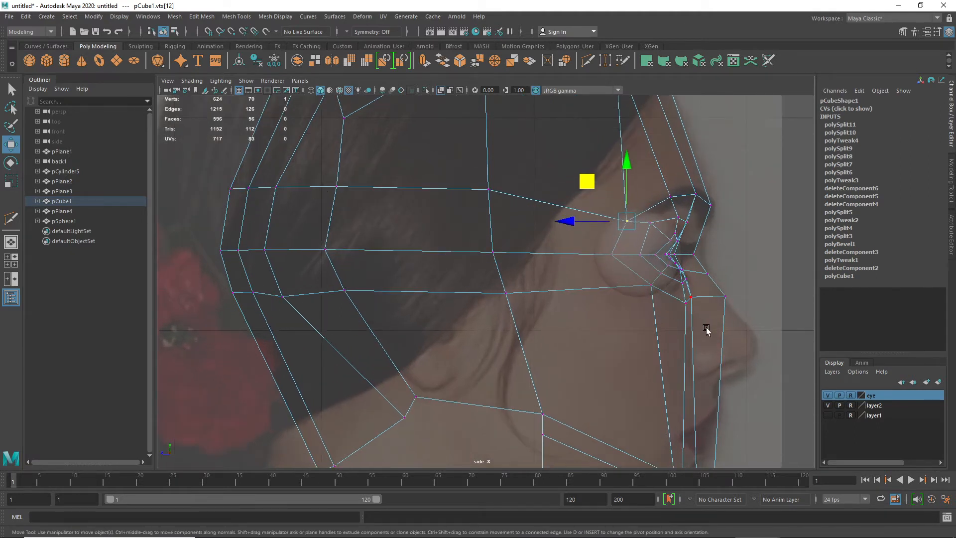
drag(706, 329, 669, 272)
scroll(699, 311, up, 1)
scroll(699, 311, up, 1)
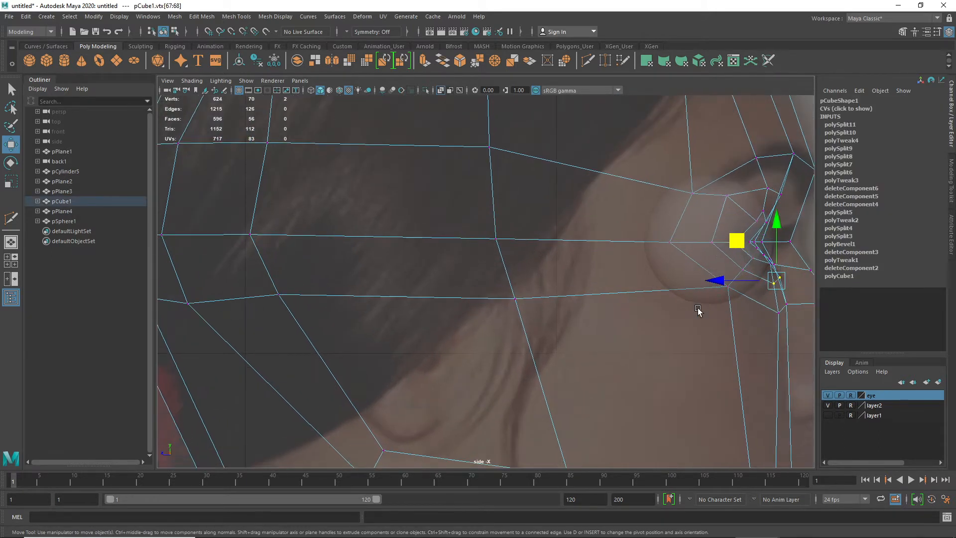
alt+middle_drag(709, 304, 396, 321)
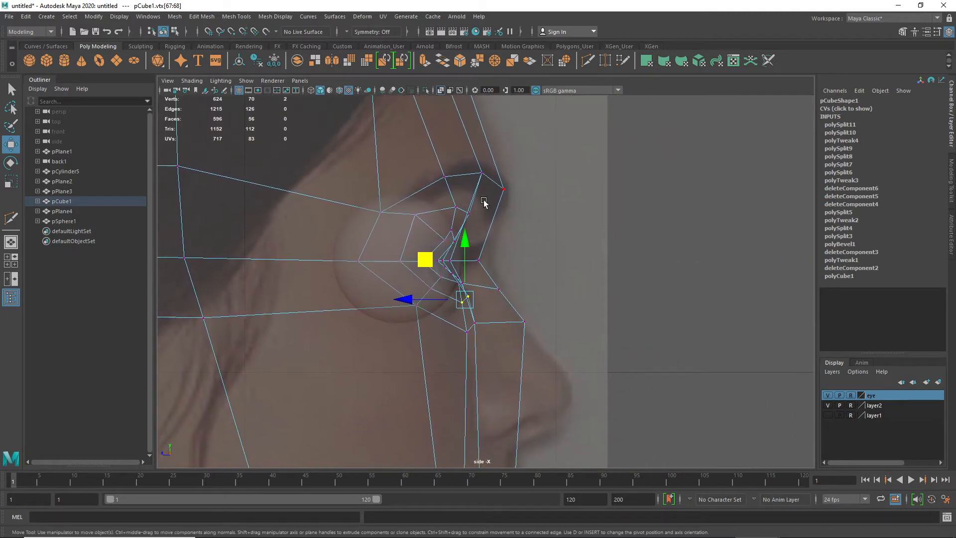
drag(481, 203, 398, 210)
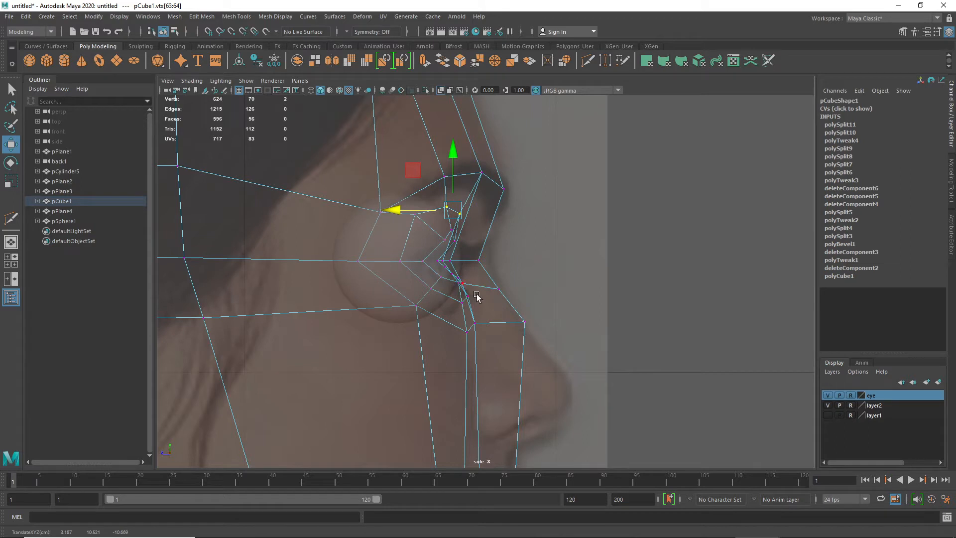
- Move the vertex pair just below the eye opening and the pair beneath it back along Z toward the eyeball
drag(476, 295, 394, 301)
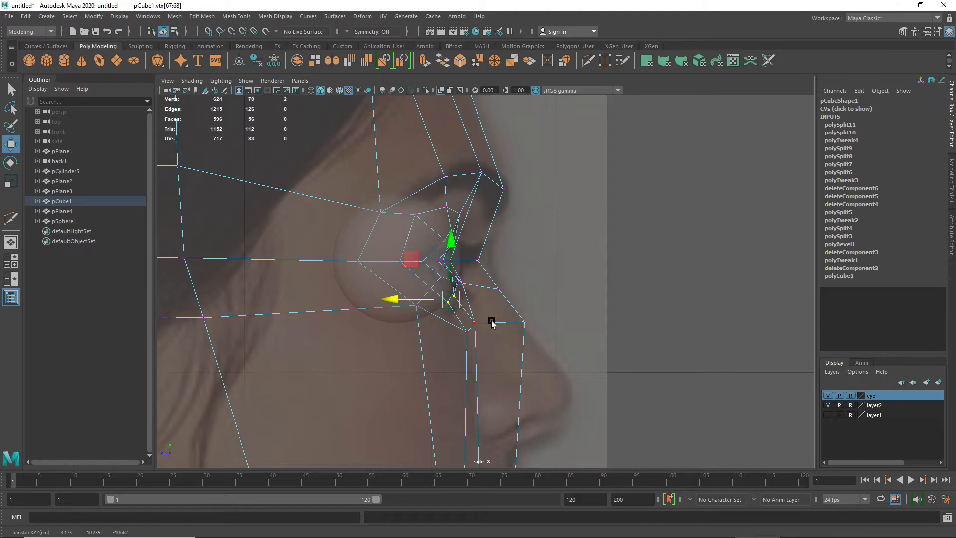
click(473, 323)
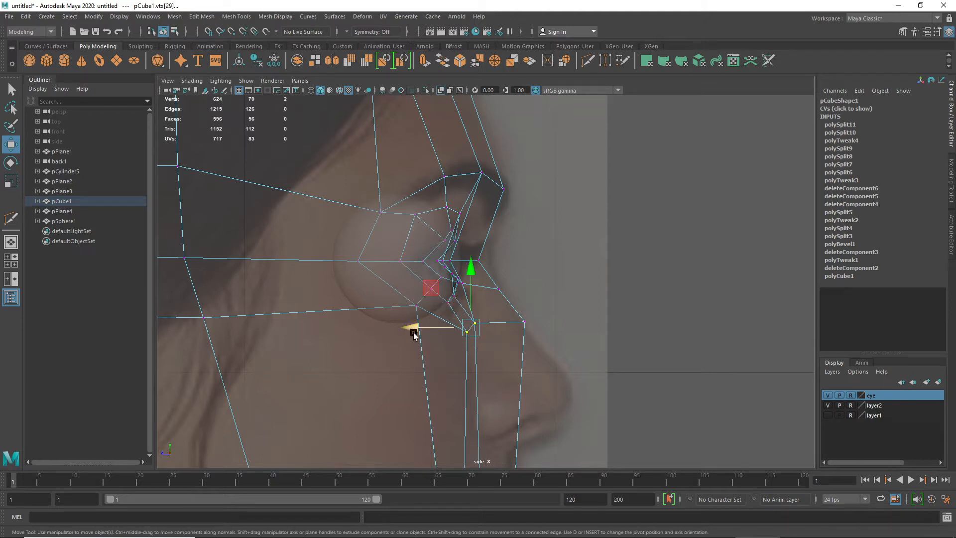
drag(412, 327, 407, 330)
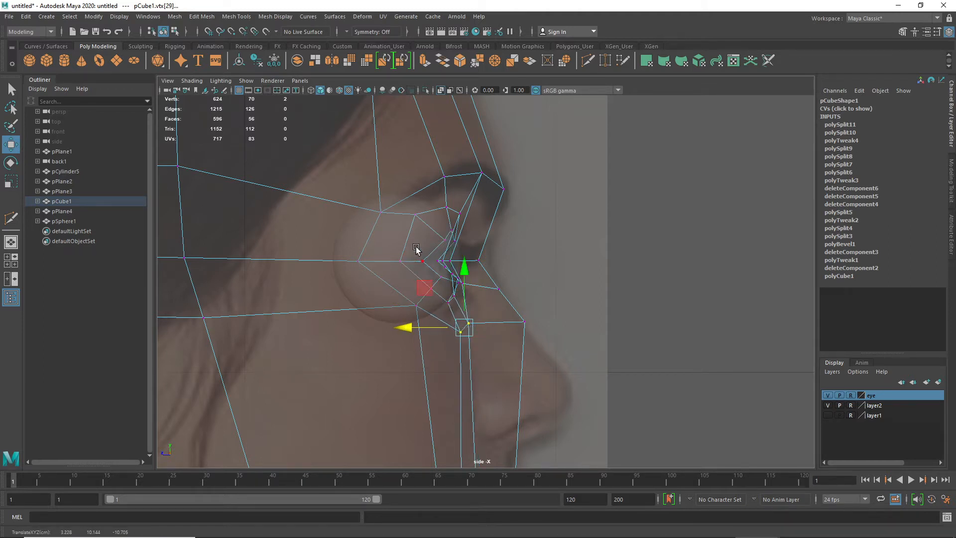
- Move the outer and middle vertices of the upper eyelid edge slightly forward along Z to cover the eyeball
key(space)
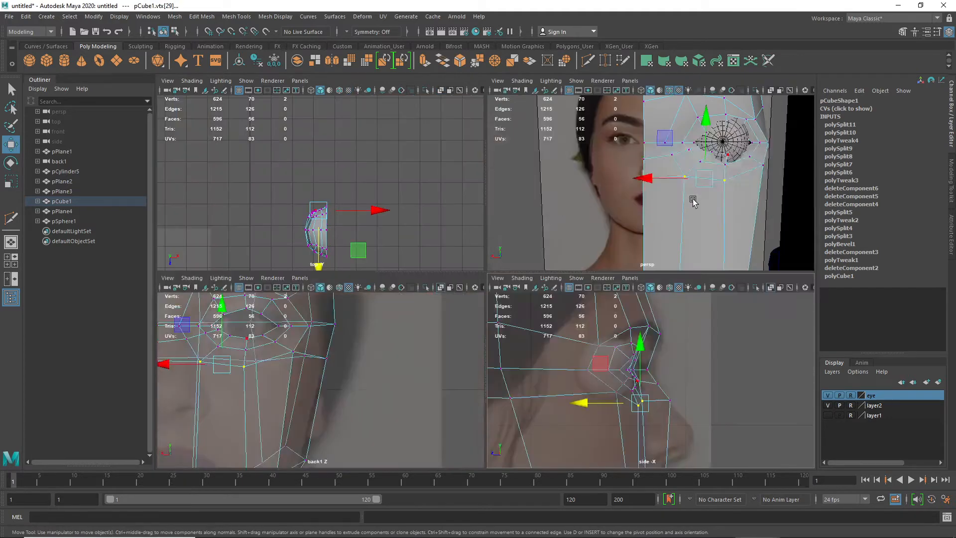
key(space)
alt+drag(616, 259, 575, 247)
click(558, 266)
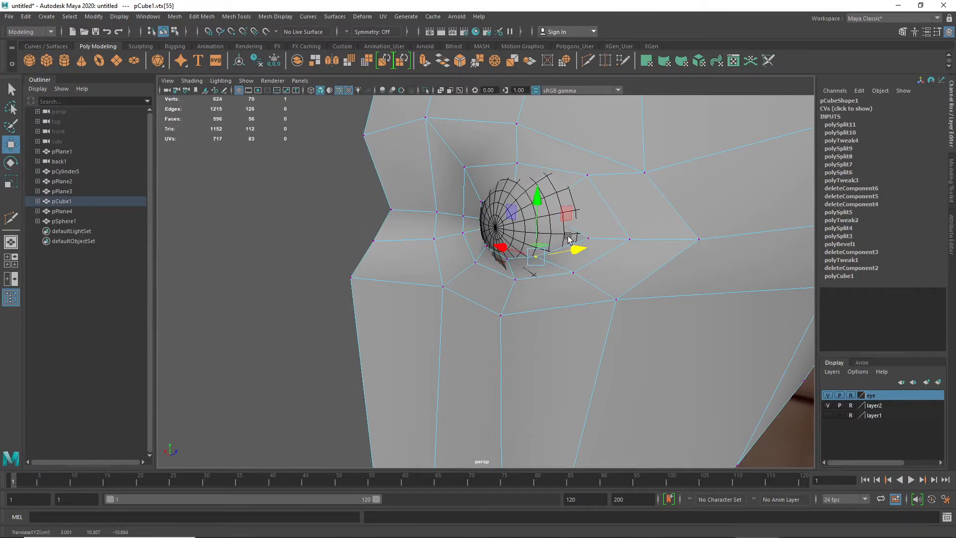
click(567, 234)
click(528, 201)
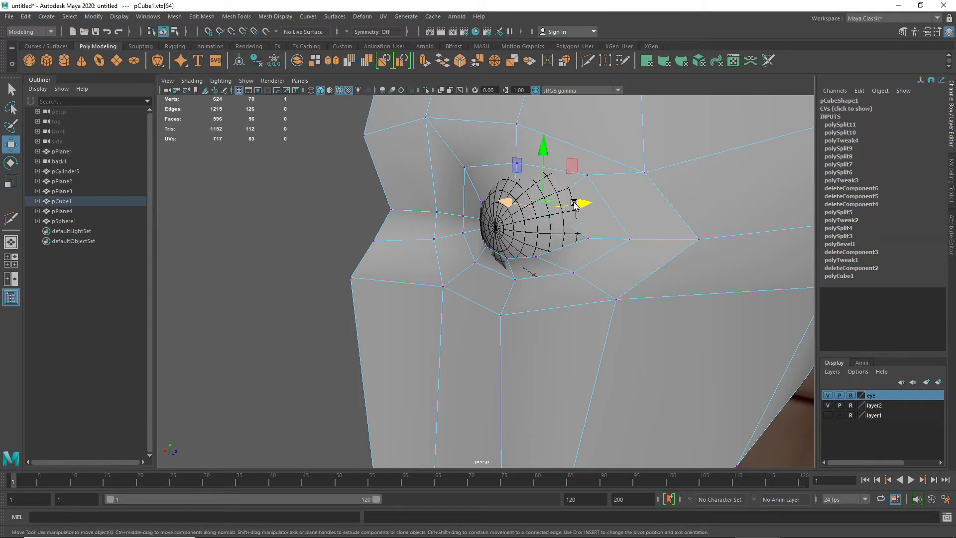
drag(574, 204, 572, 207)
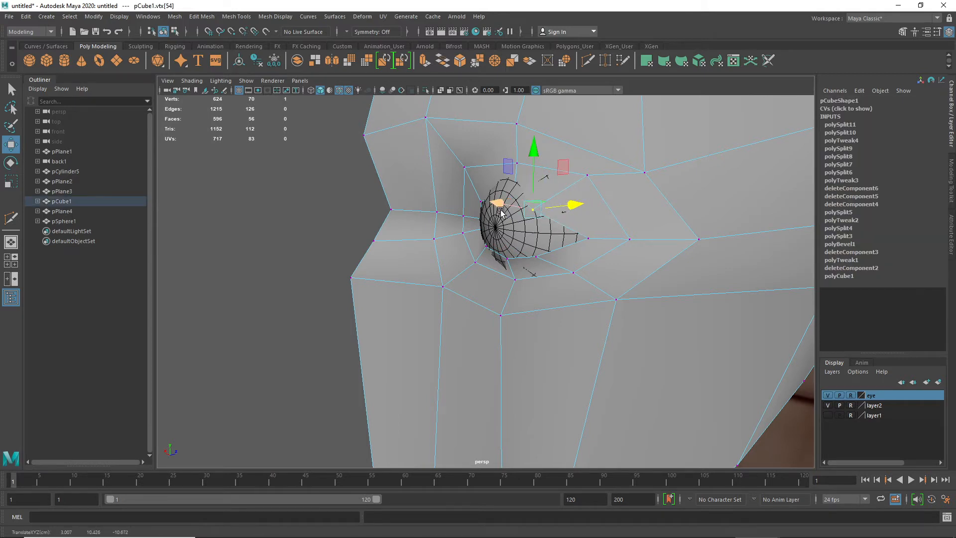
click(512, 210)
click(510, 192)
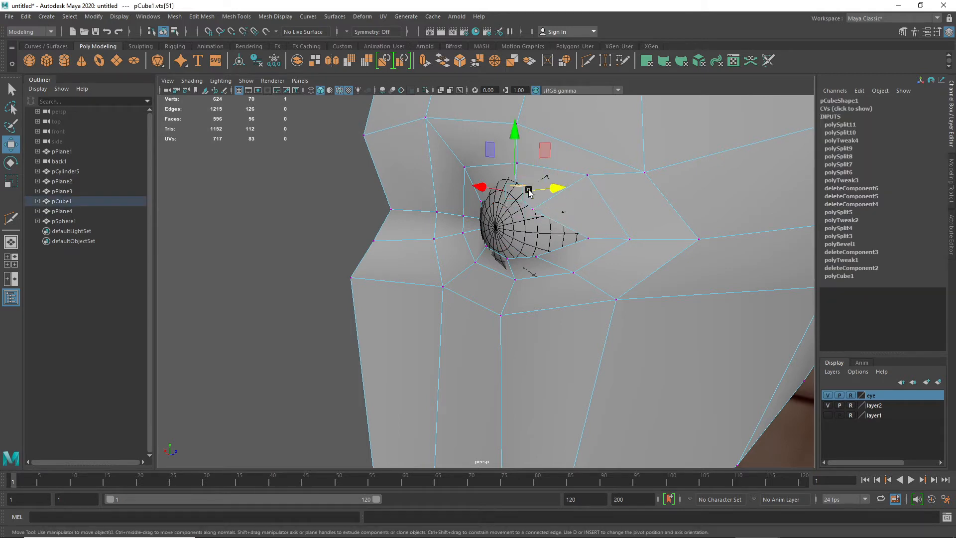
drag(548, 189, 546, 190)
- Move the vertex at the inner corner of the eye opening slightly forward along Z
alt+drag(491, 269, 540, 215)
click(549, 202)
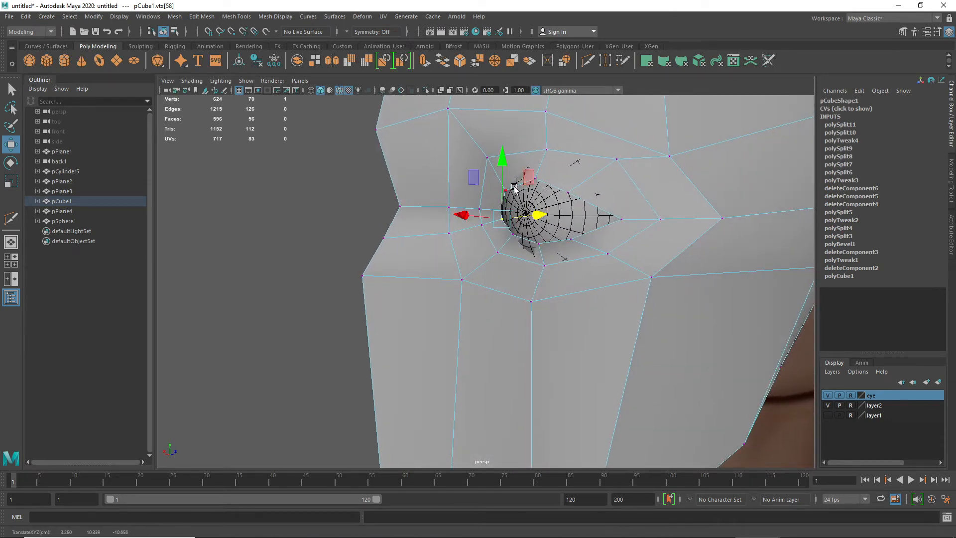
click(504, 193)
alt+drag(475, 245, 514, 250)
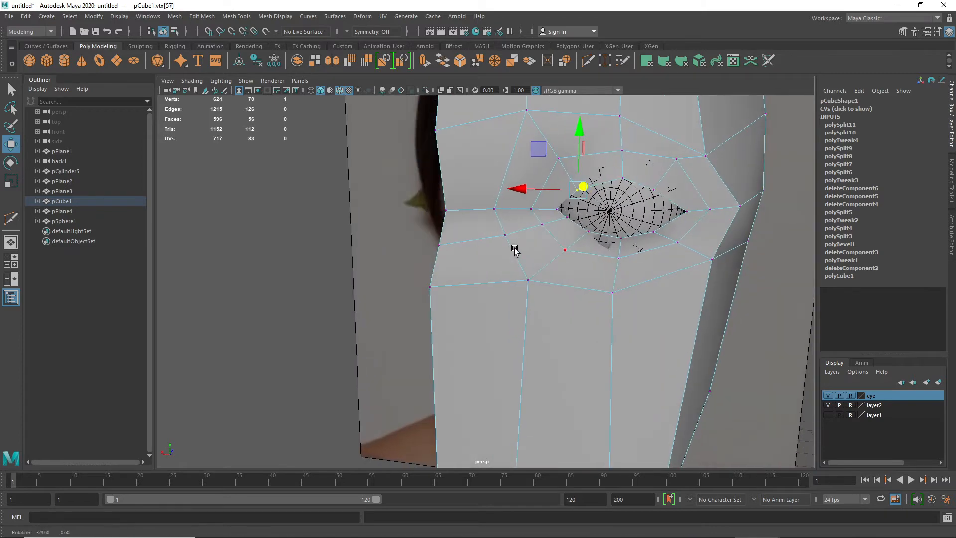
click(553, 209)
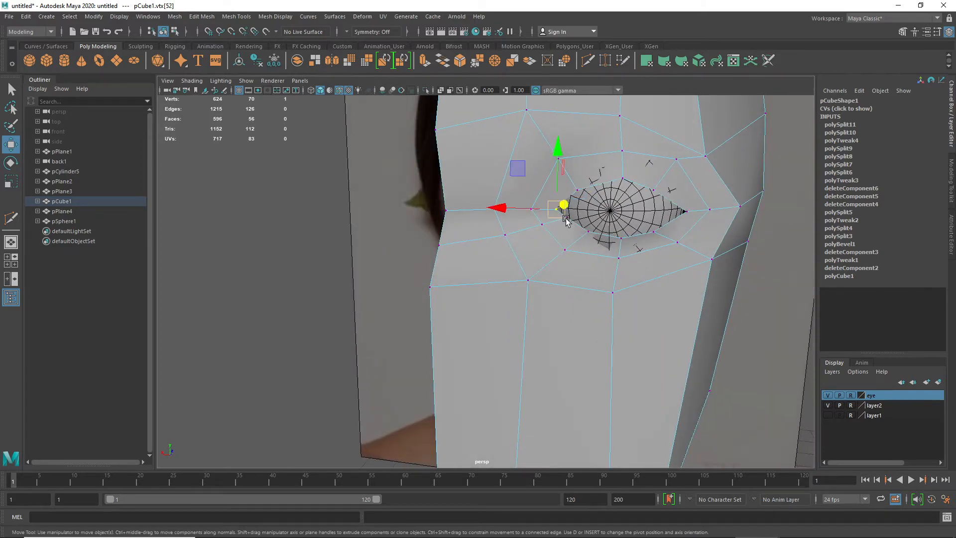
alt+drag(571, 248, 530, 251)
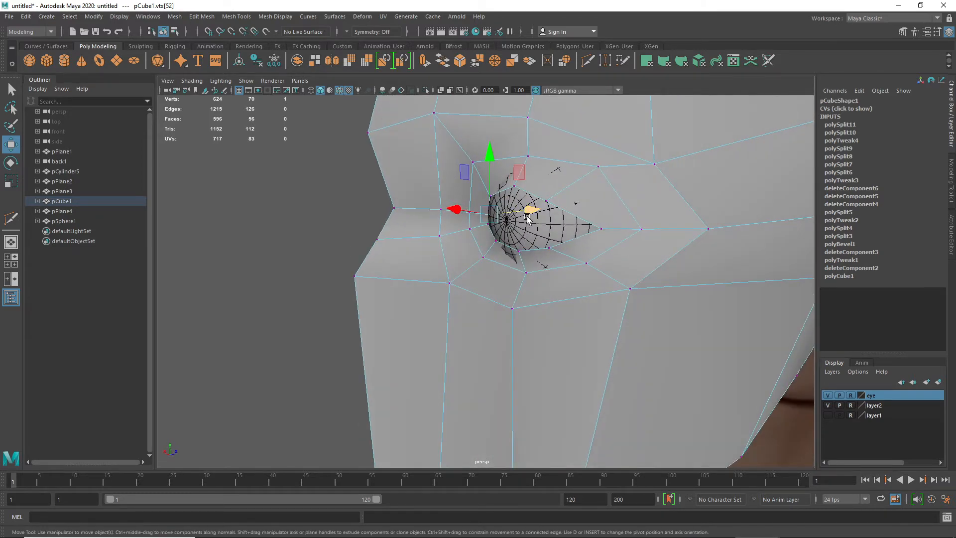
drag(530, 210, 527, 219)
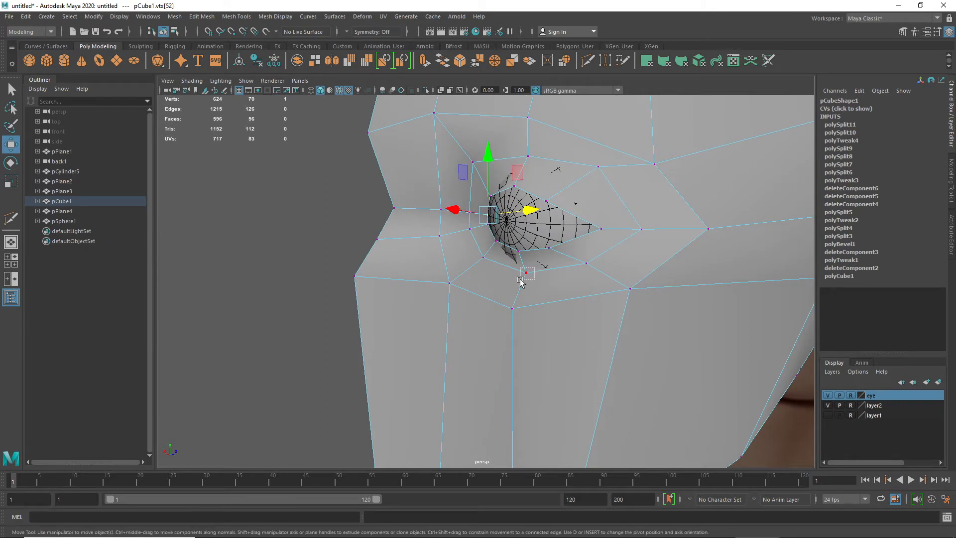
- Move the outer upper vertex of the second ring around the eye forward and down, and check the mesh in smooth preview
click(526, 272)
drag(559, 267, 535, 236)
click(481, 154)
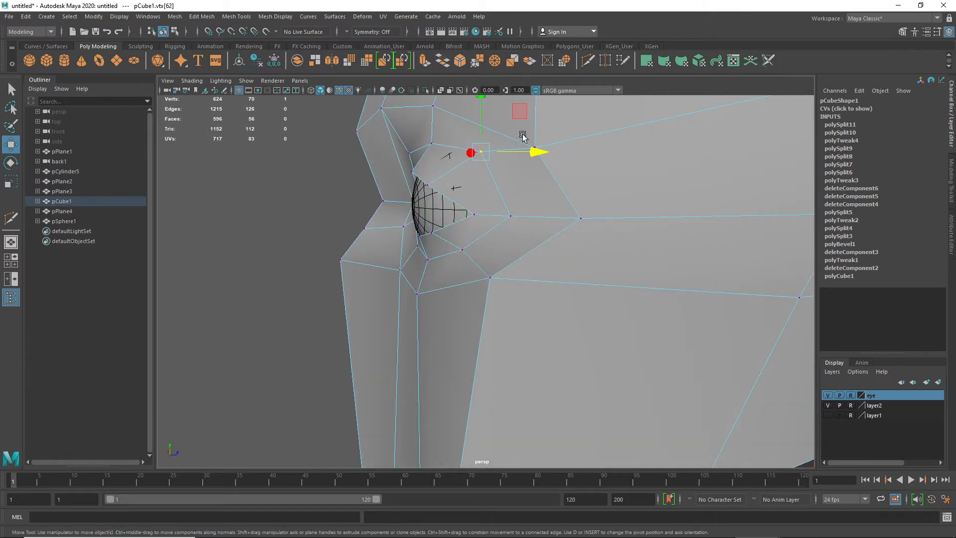
drag(518, 110, 502, 120)
key(3)
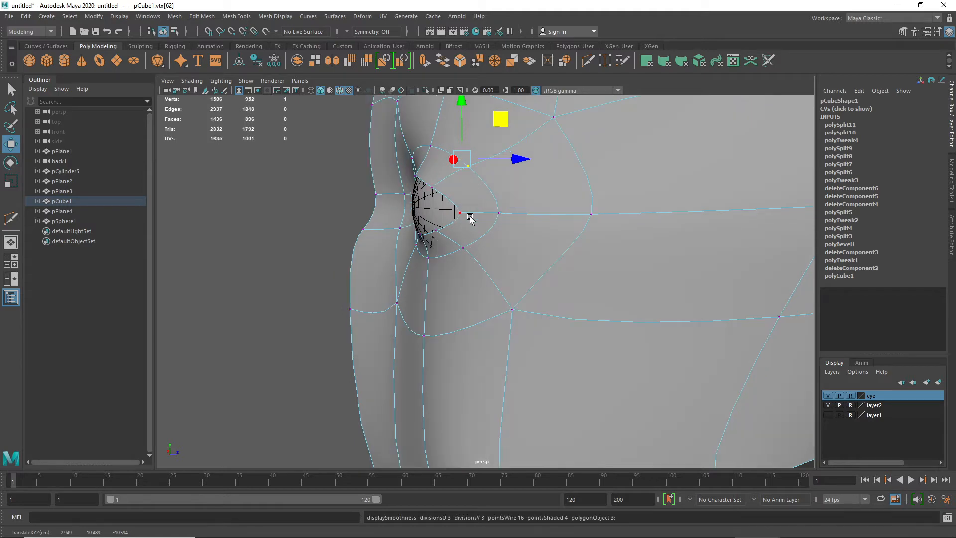
key(1)
scroll(482, 201, down, 3)
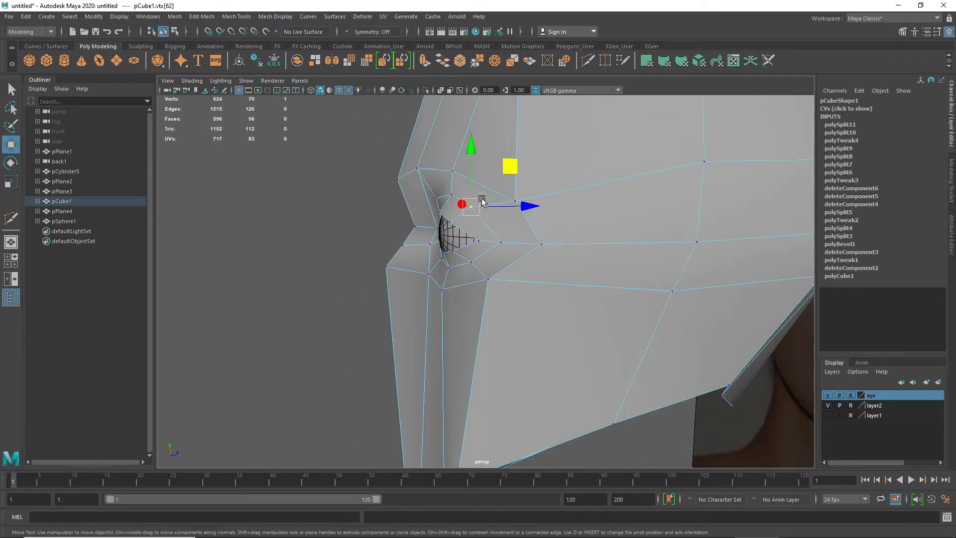
alt+drag(443, 251, 517, 253)
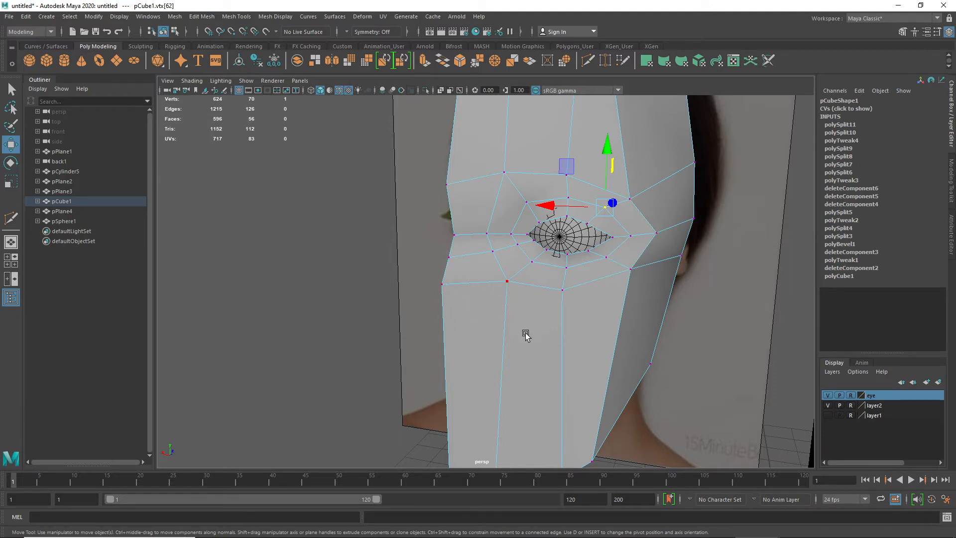
- Start a Multi-Cut in the front view across the nose bridge below the eyes, from the centre line to the first vertical edge
alt+middle_drag(523, 331, 509, 247)
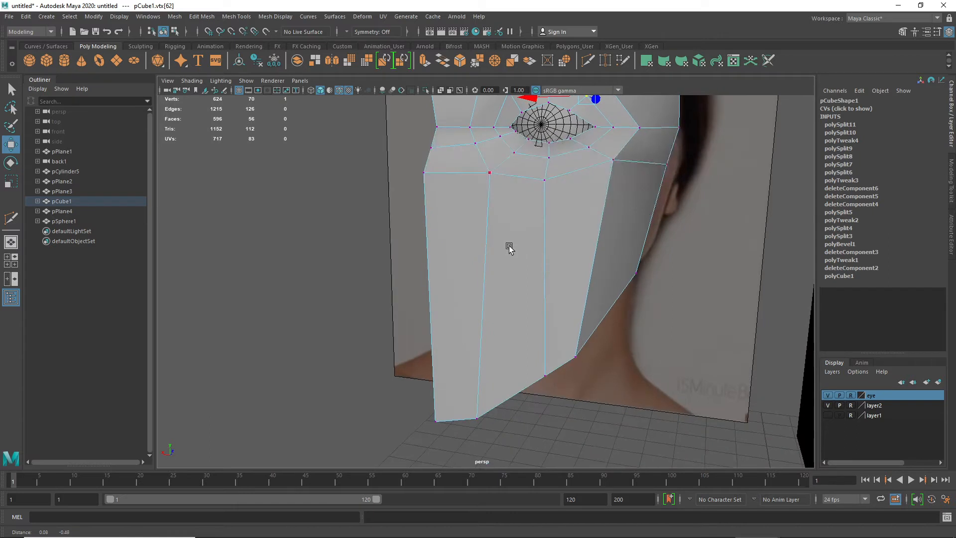
shift+right_click(453, 212)
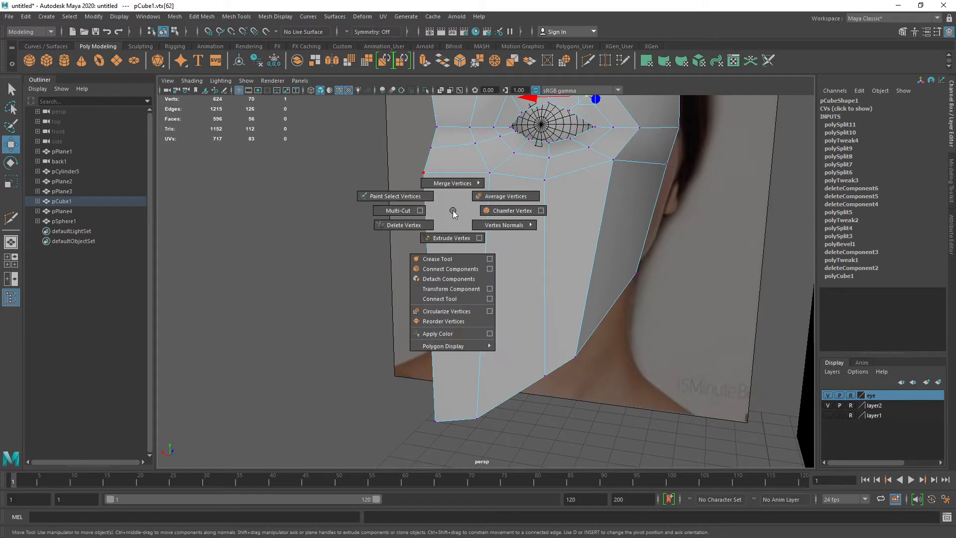
click(398, 211)
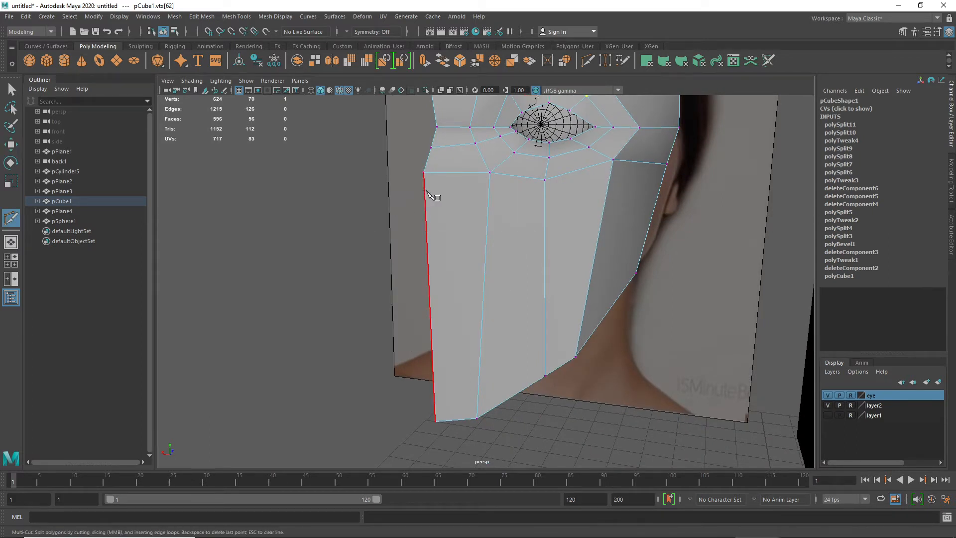
key(space)
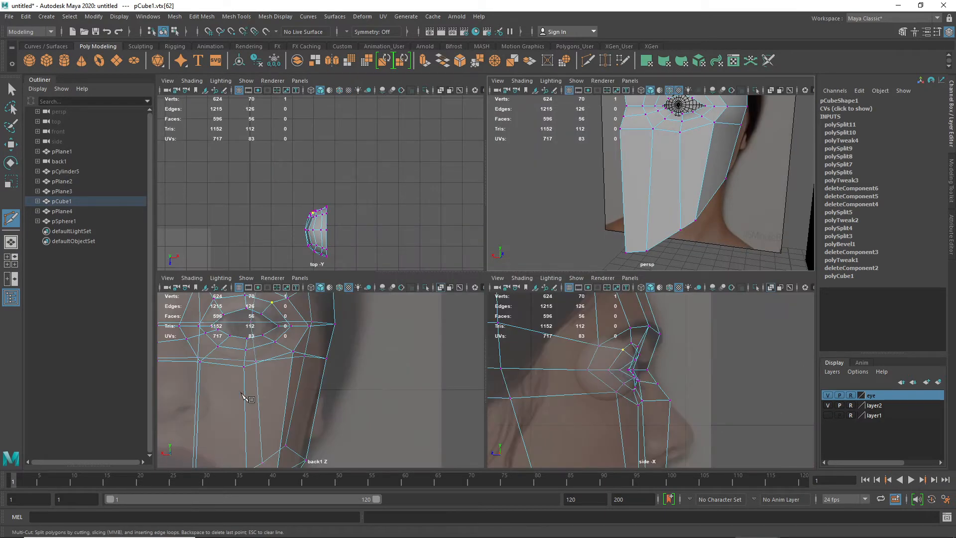
key(space)
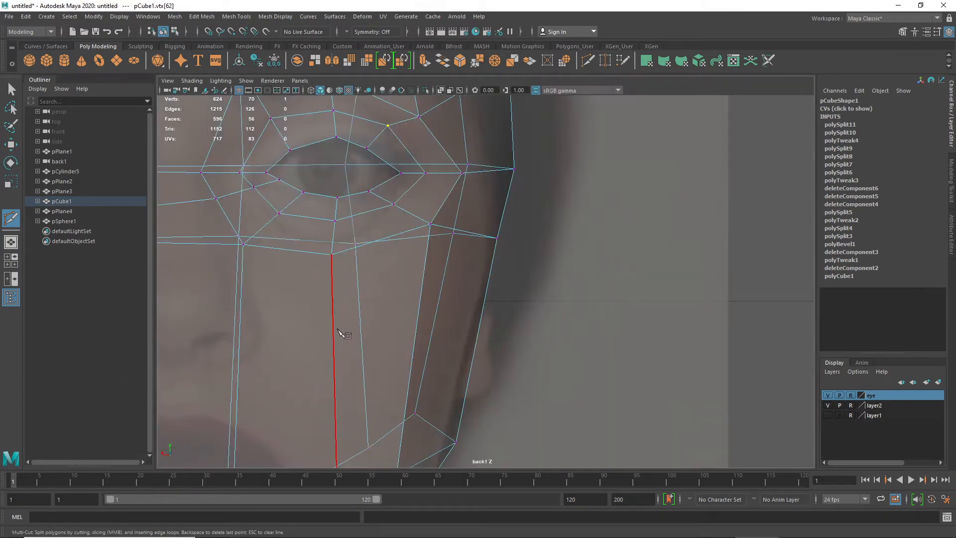
scroll(351, 297, down, 5)
scroll(377, 295, up, 8)
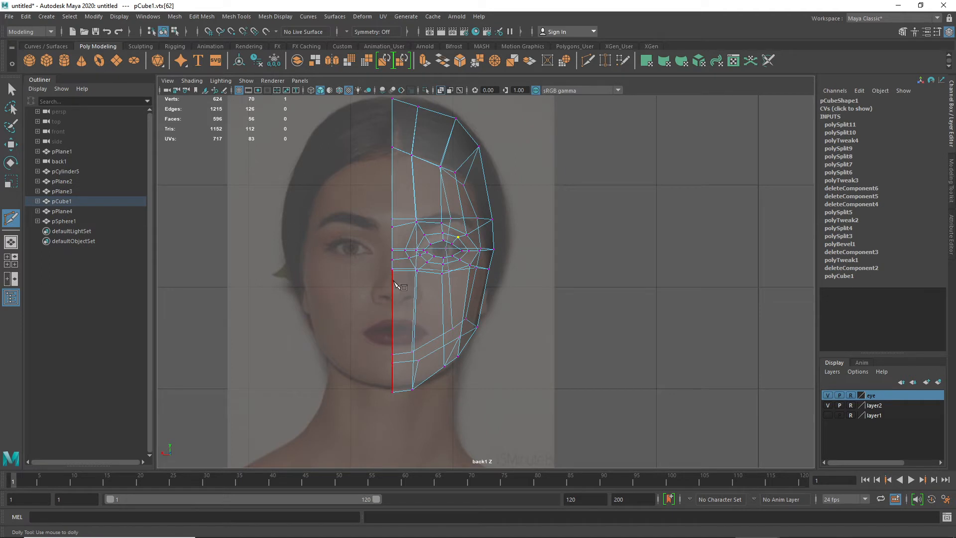
click(393, 280)
click(417, 283)
key(space)
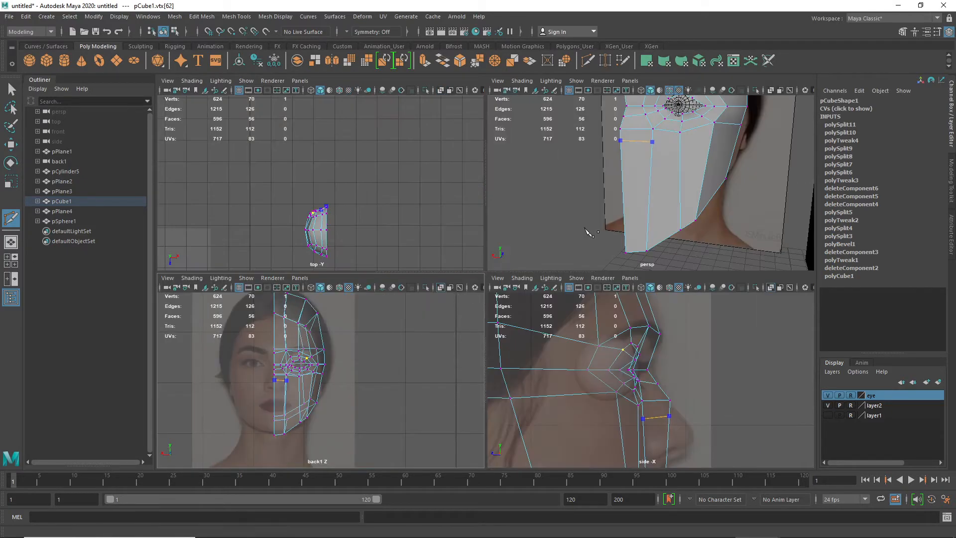
key(space)
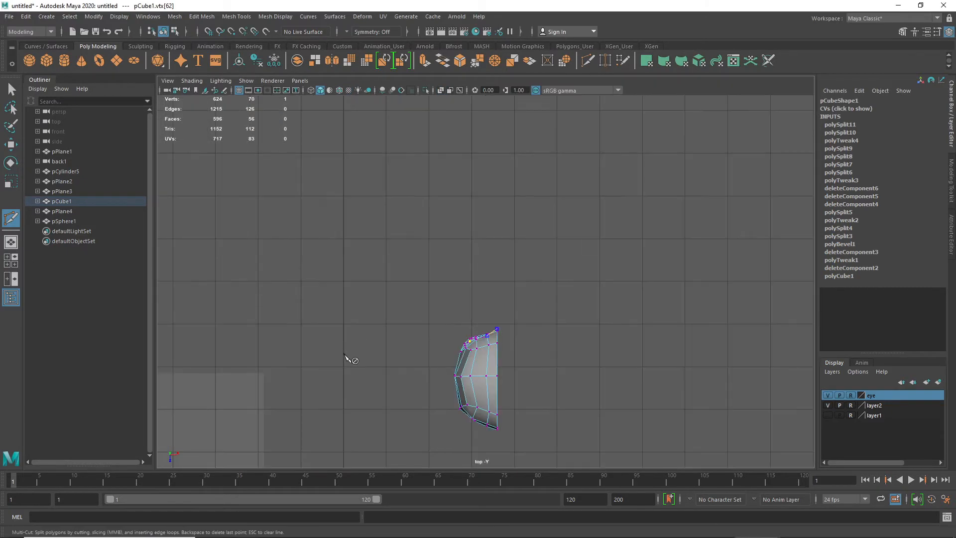
key(space)
key(space)
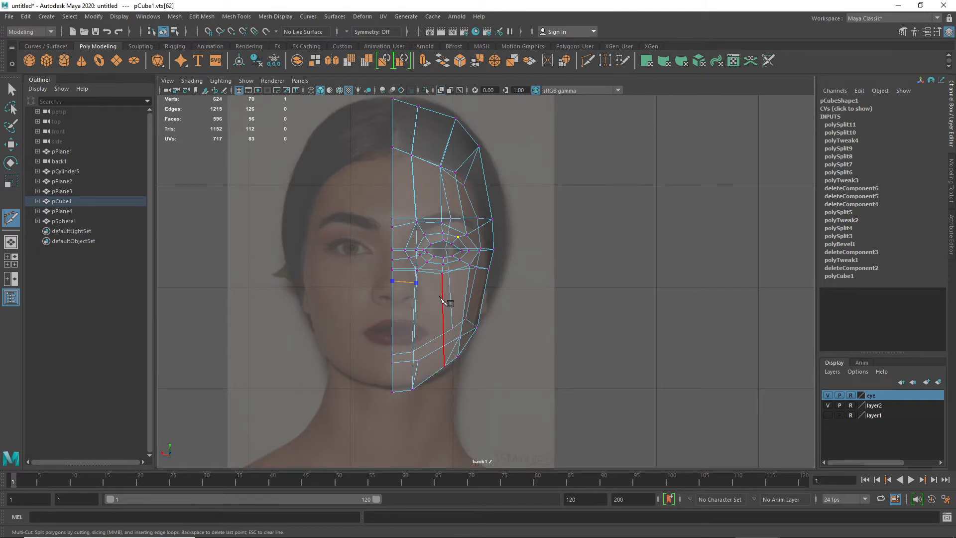
- Continue the cut down the cheek, around the mouth corner and across the chin to the centre line, and apply it
scroll(441, 298, up, 1)
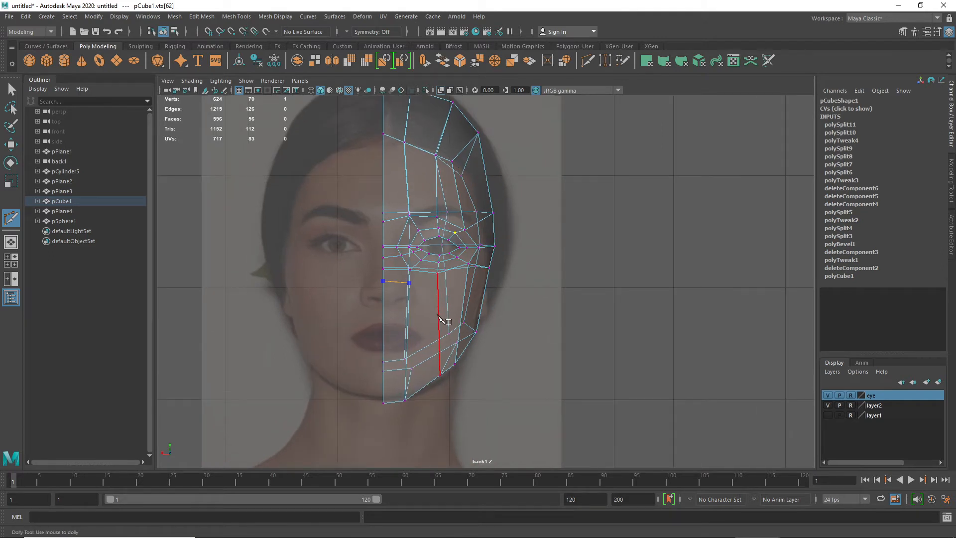
scroll(439, 315, up, 2)
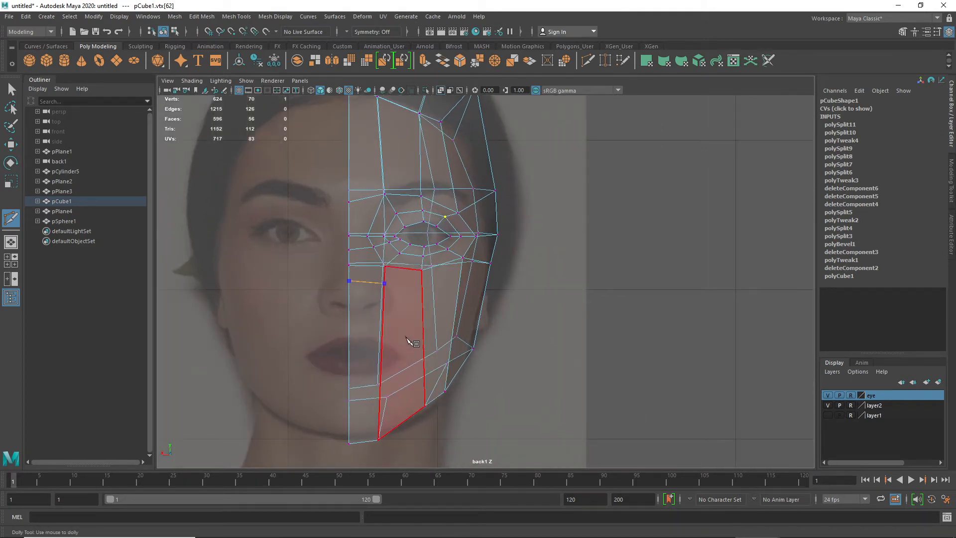
click(423, 318)
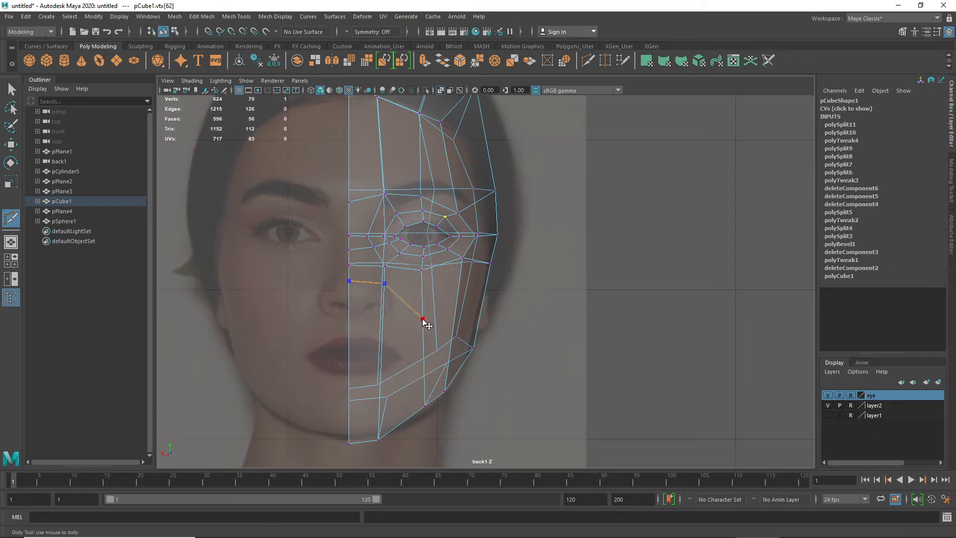
click(434, 343)
click(424, 386)
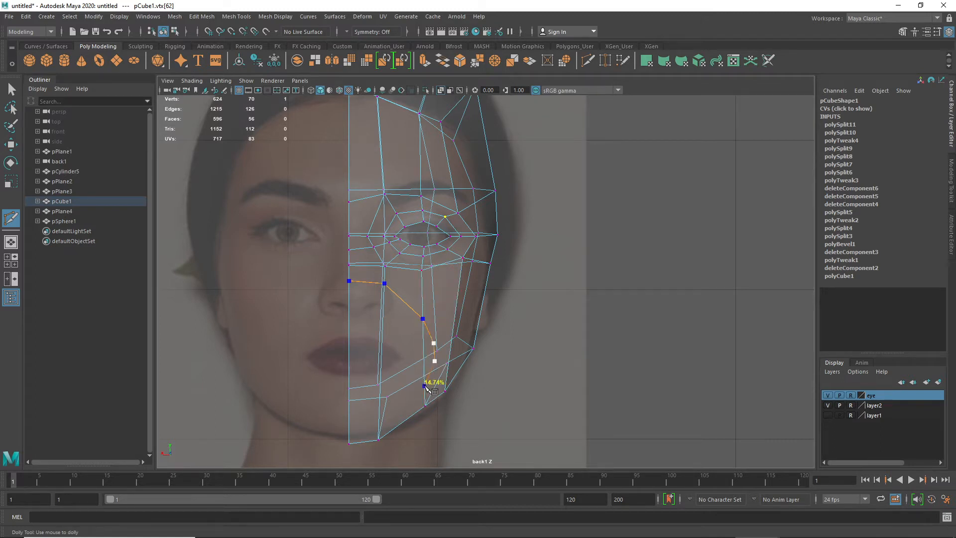
click(380, 404)
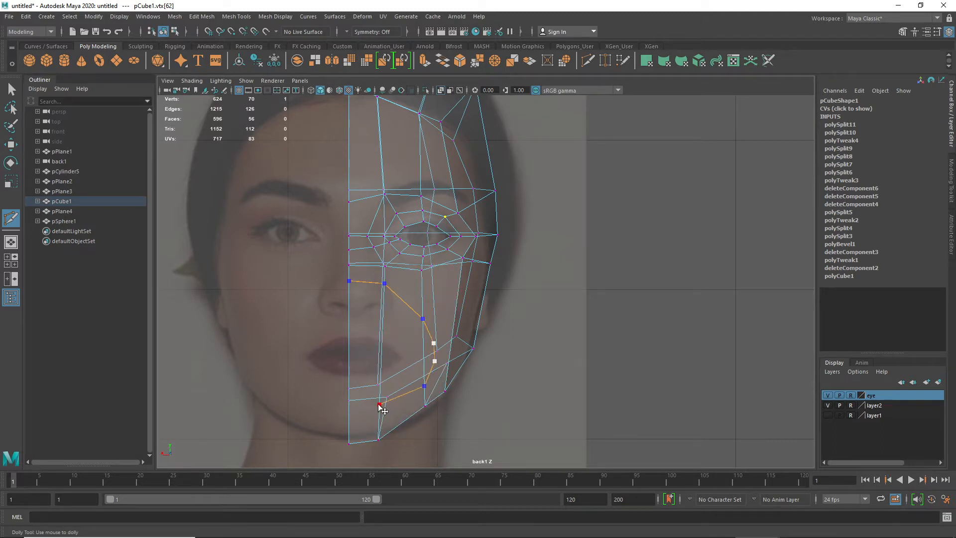
click(349, 406)
key(Return)
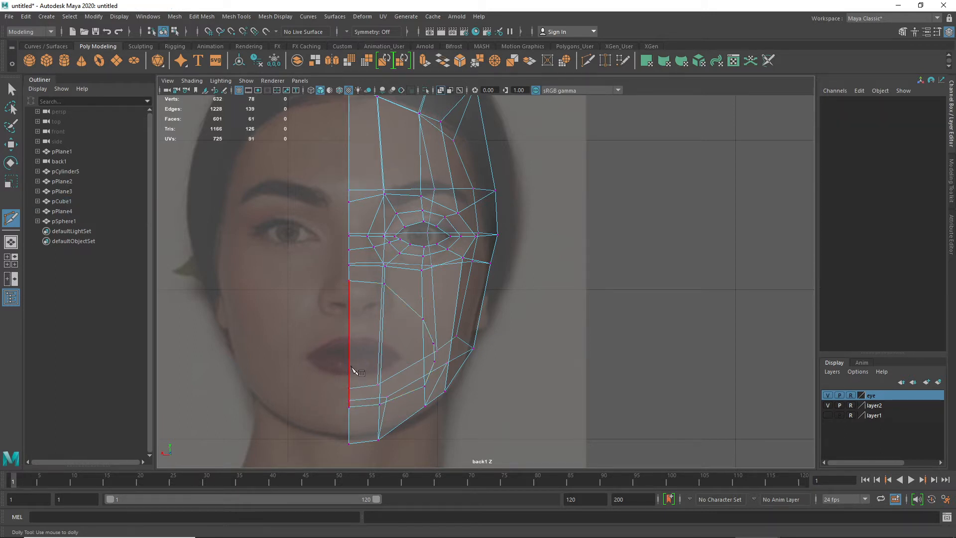
- Cut a second edge line from the centre line across the nose, around the nostril wing to the vertical edge beneath it
scroll(359, 299, up, 2)
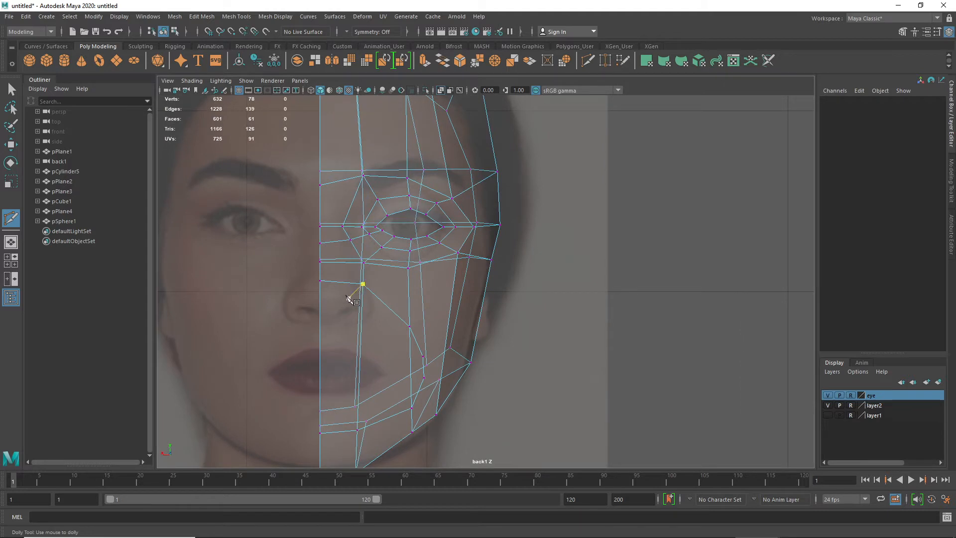
click(320, 291)
click(363, 295)
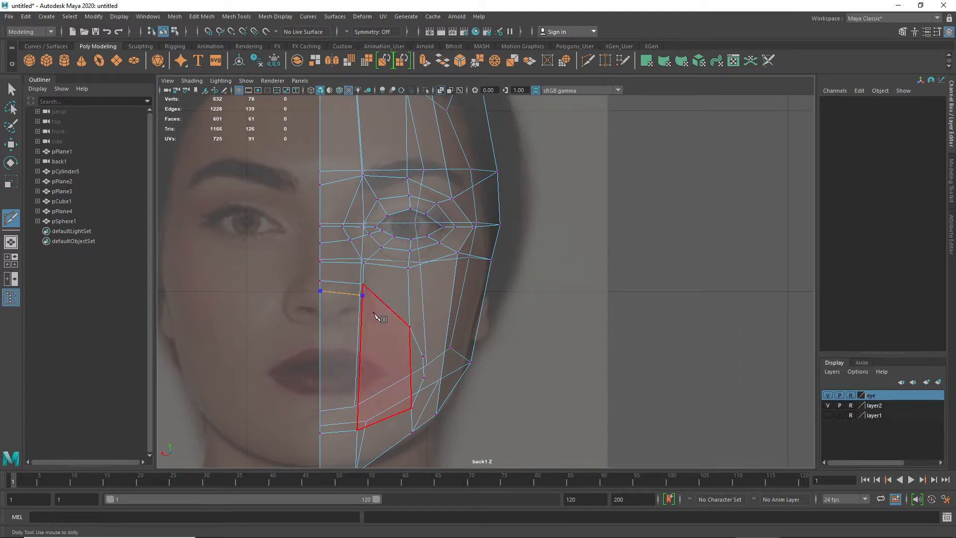
click(375, 314)
click(372, 329)
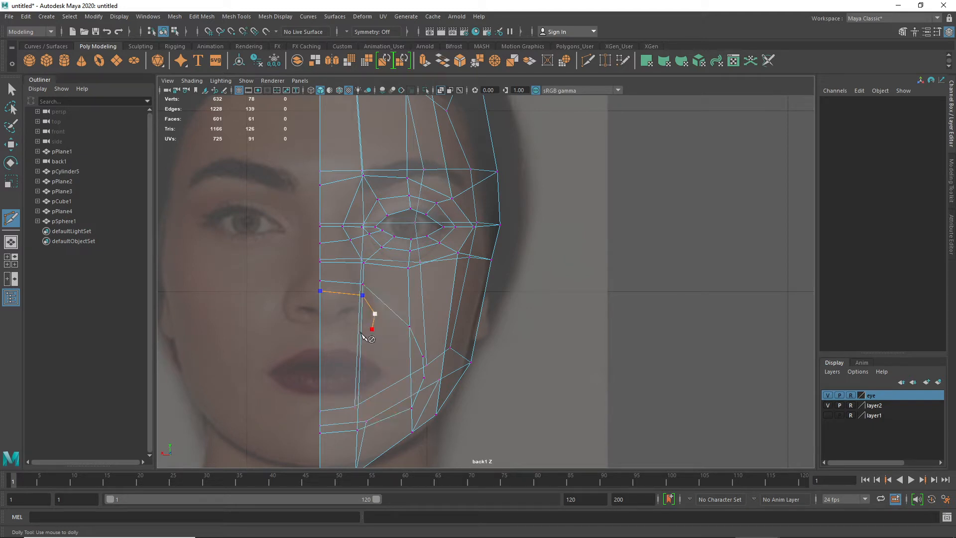
click(361, 335)
- Cut the inner lip line from the centre line through the first vertical edge, around the mouth corner and back to the centre line
click(321, 361)
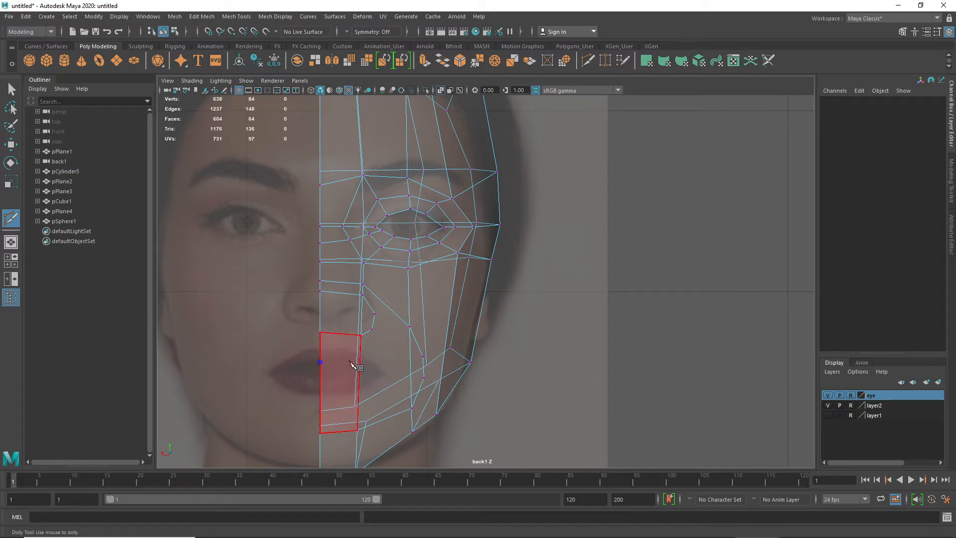
click(378, 371)
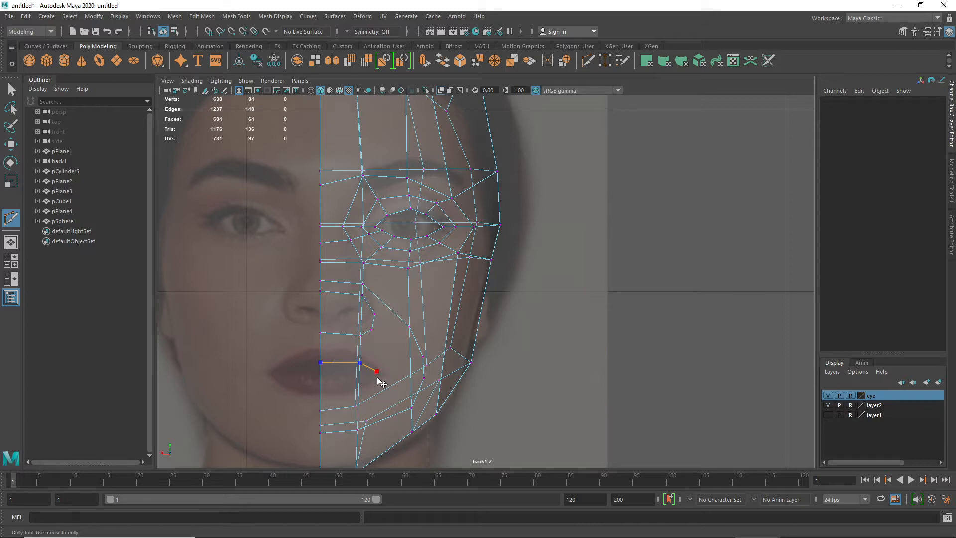
click(377, 381)
click(359, 382)
click(321, 382)
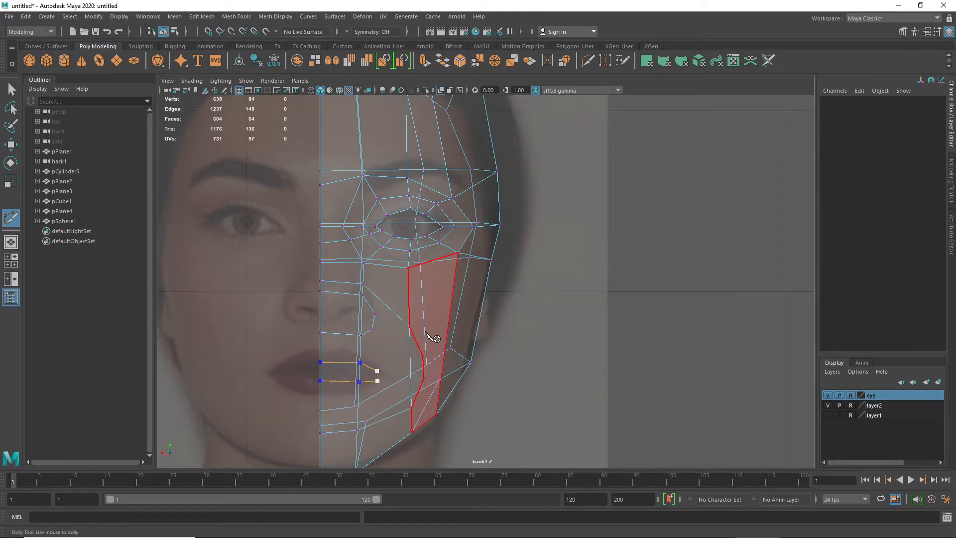
key(Return)
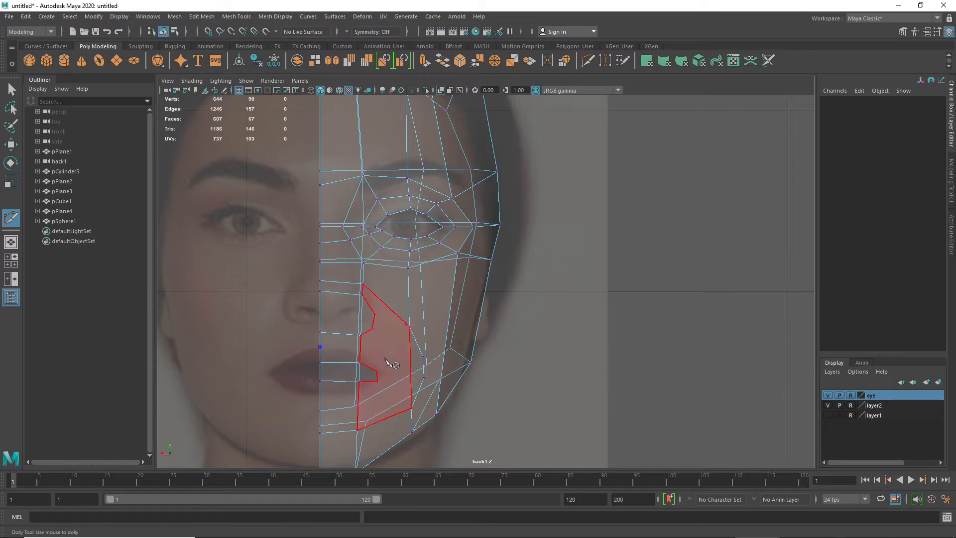
- Cut a second edge line around the outer lip contour, starting above the upper lip and returning to the centre line below the lower lip
click(321, 351)
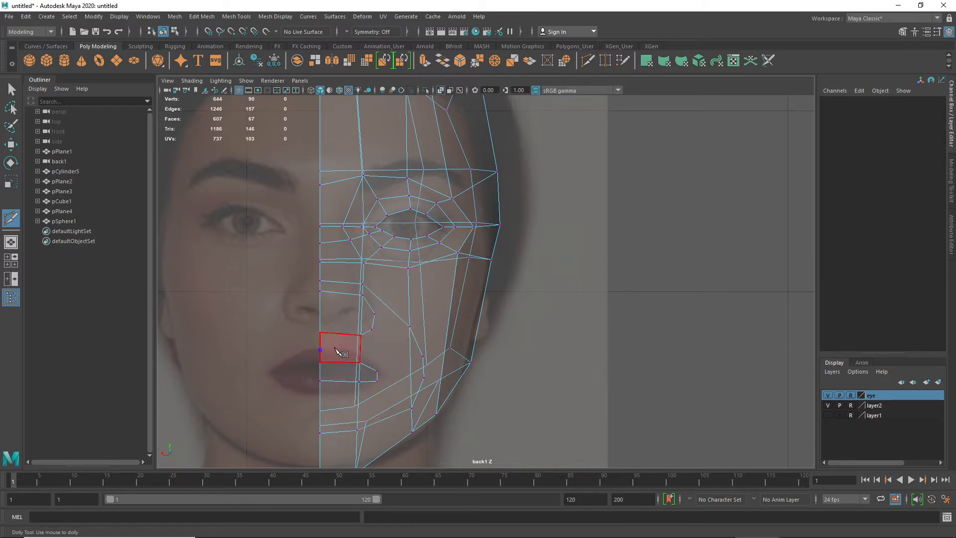
click(360, 350)
click(389, 363)
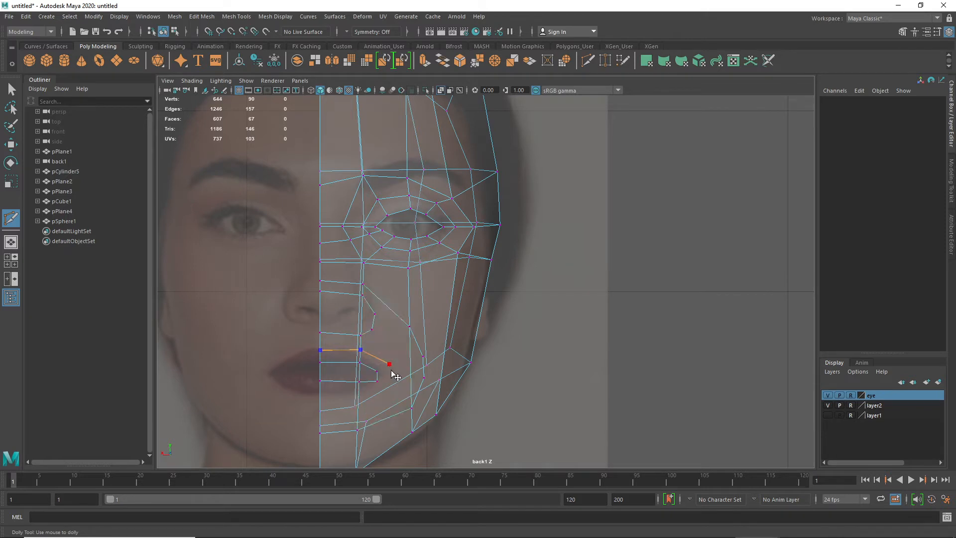
click(391, 390)
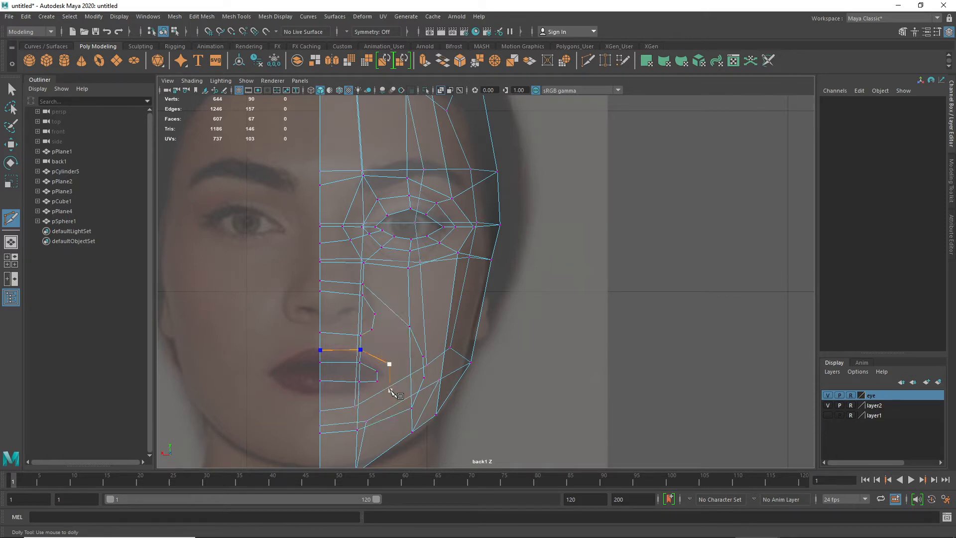
click(358, 400)
click(320, 403)
- In the perspective view, select the two faces between the lips and delete them to open the mouth
key(space)
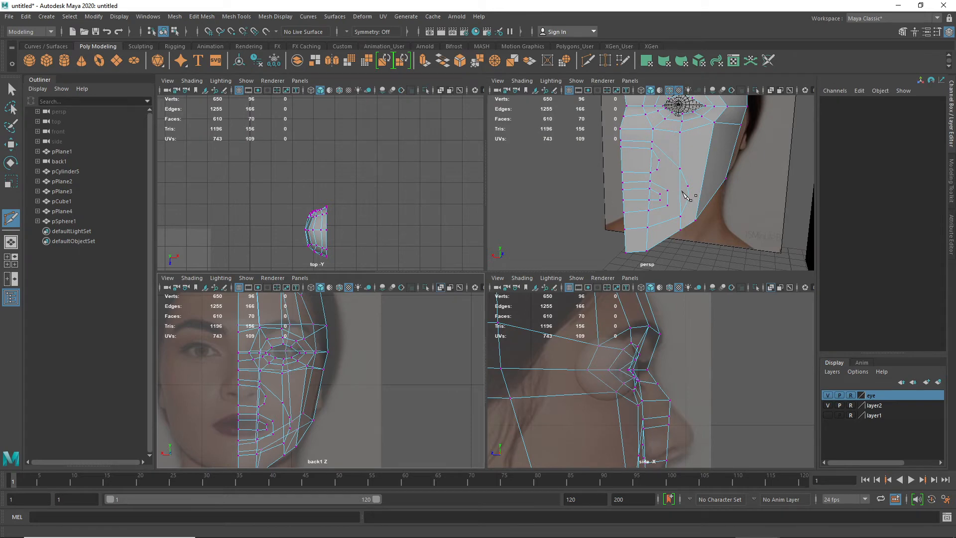
key(space)
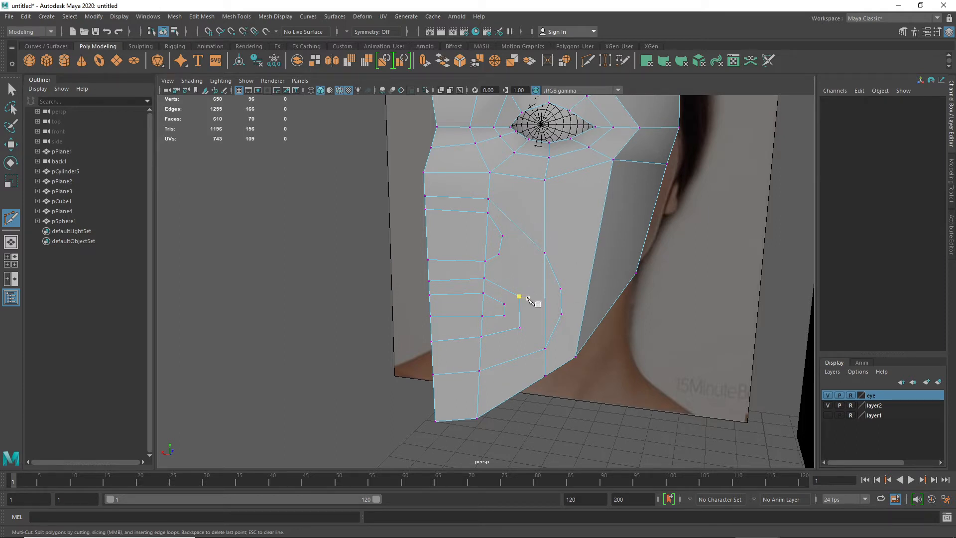
alt+drag(531, 300, 506, 311)
right_click(477, 298)
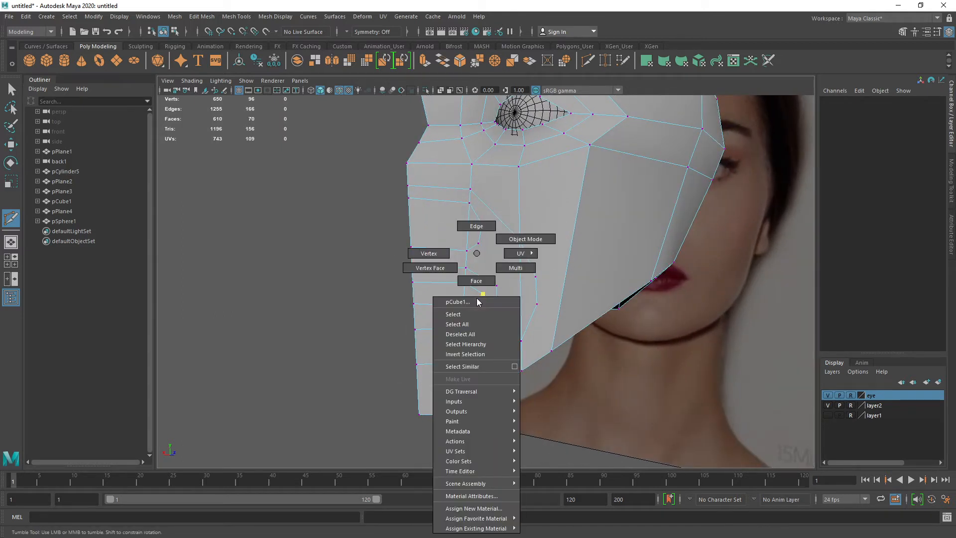
click(525, 239)
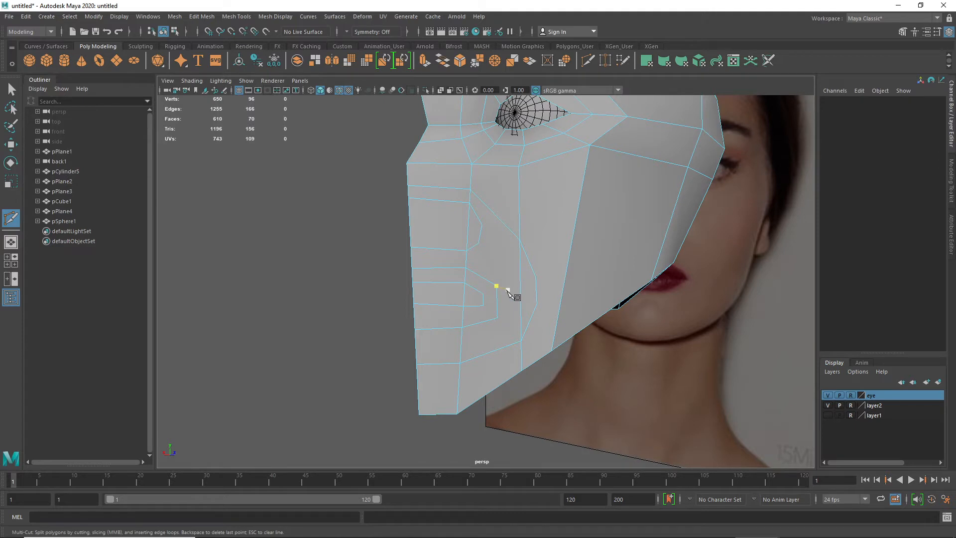
key(ctrl+a)
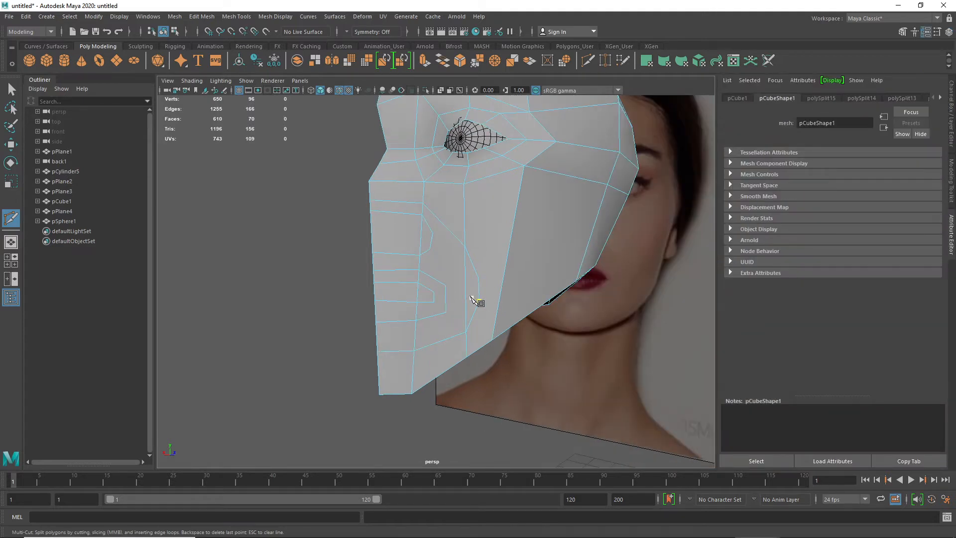
key(w)
click(421, 293)
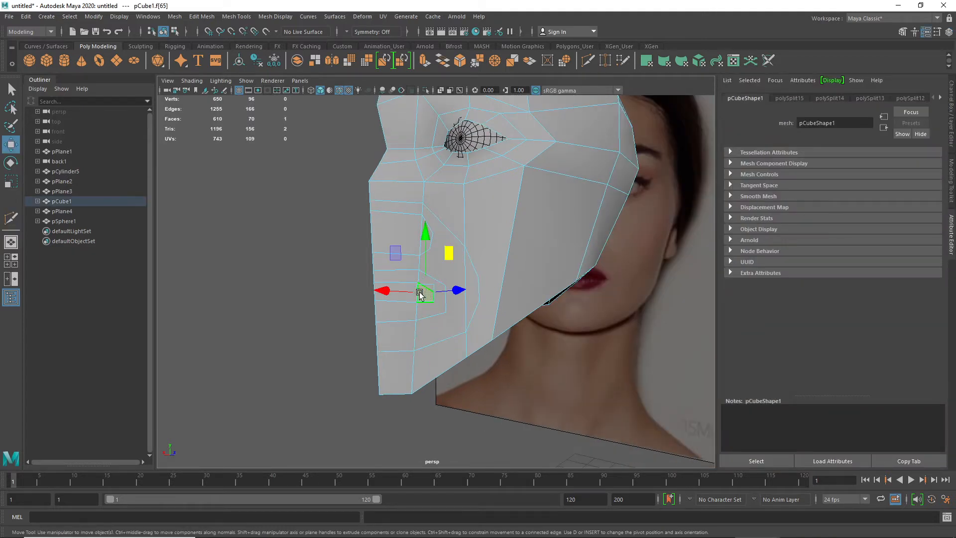
shift+click(403, 296)
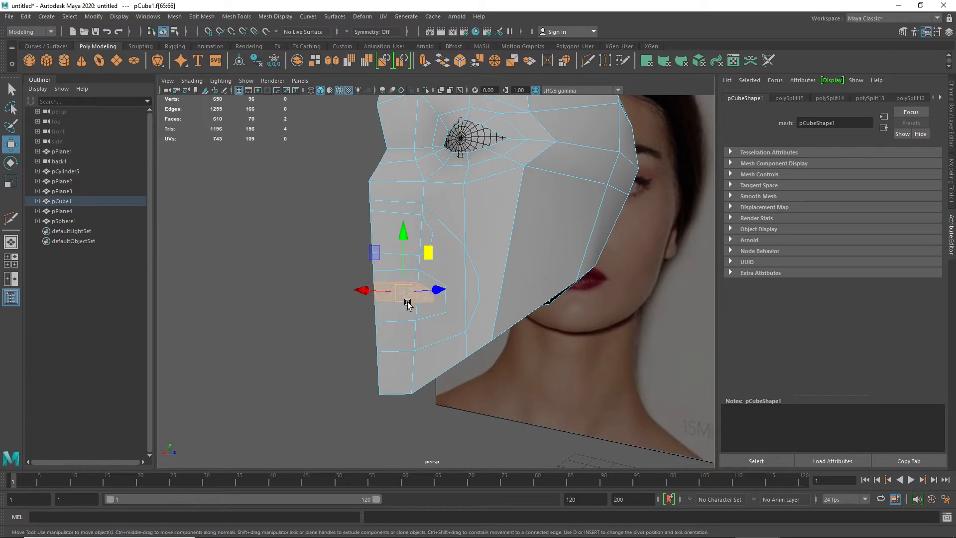
key(Delete)
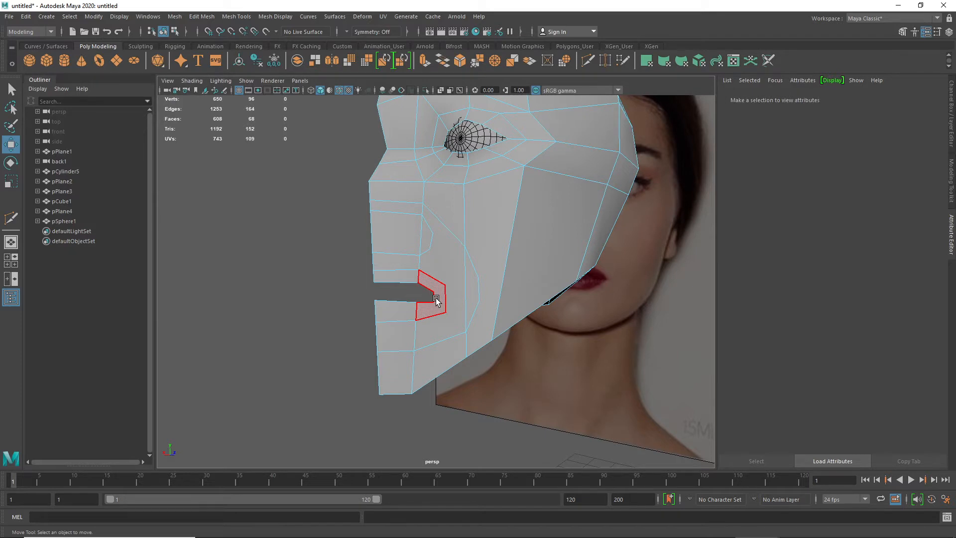
- Multi-Cut from the upper vertex of the mouth corner through the outer lip and mouth loops, across the cheek to the side of the face
right_drag(436, 299, 404, 253)
shift+right_drag(463, 282, 399, 282)
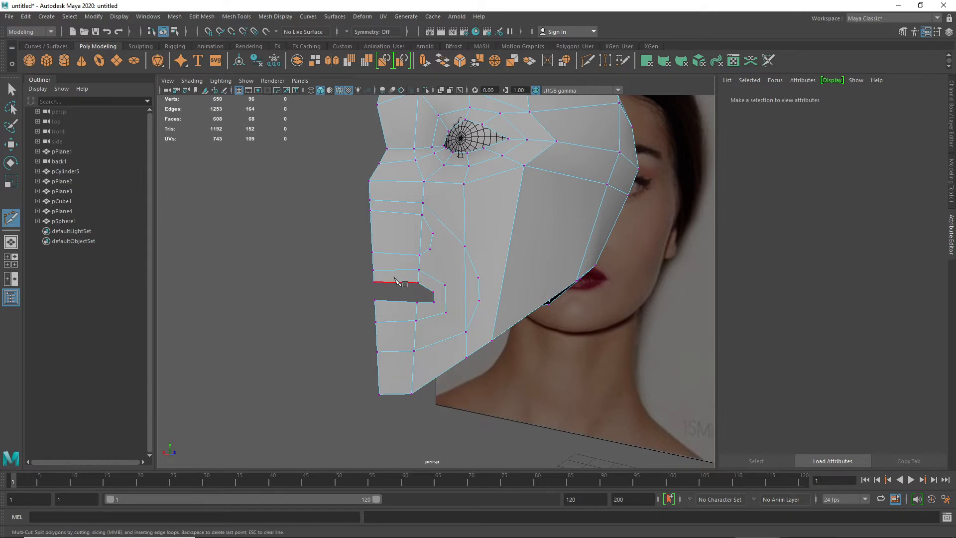
click(434, 292)
click(445, 285)
click(479, 278)
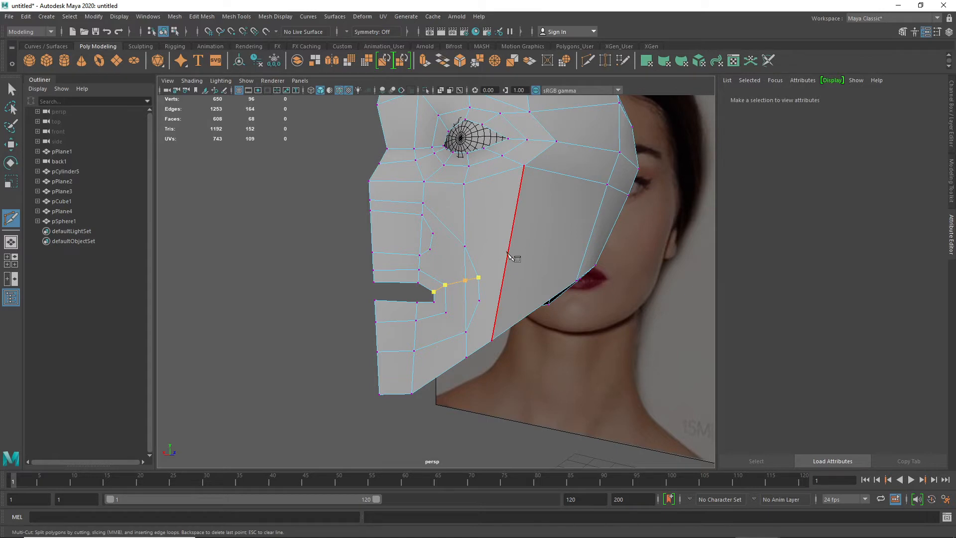
click(508, 254)
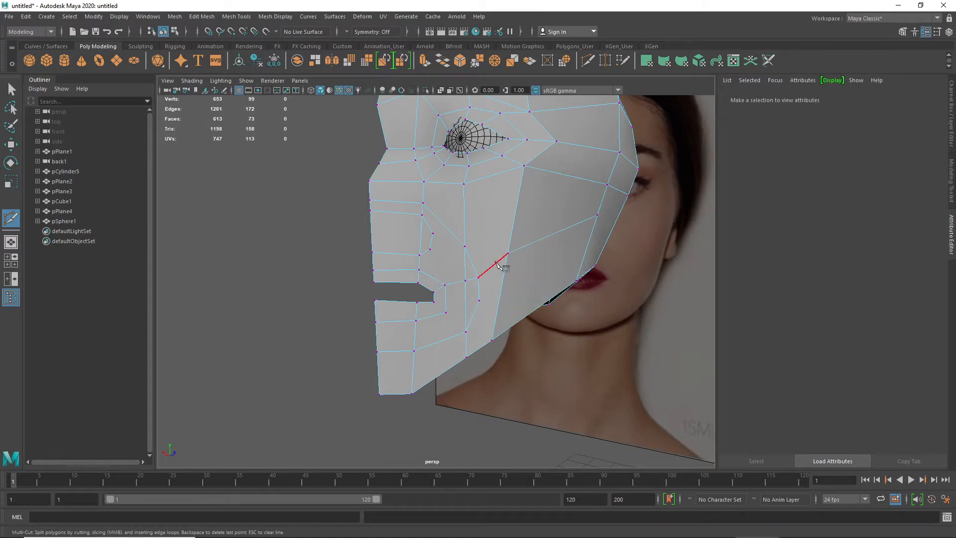
click(434, 302)
click(446, 312)
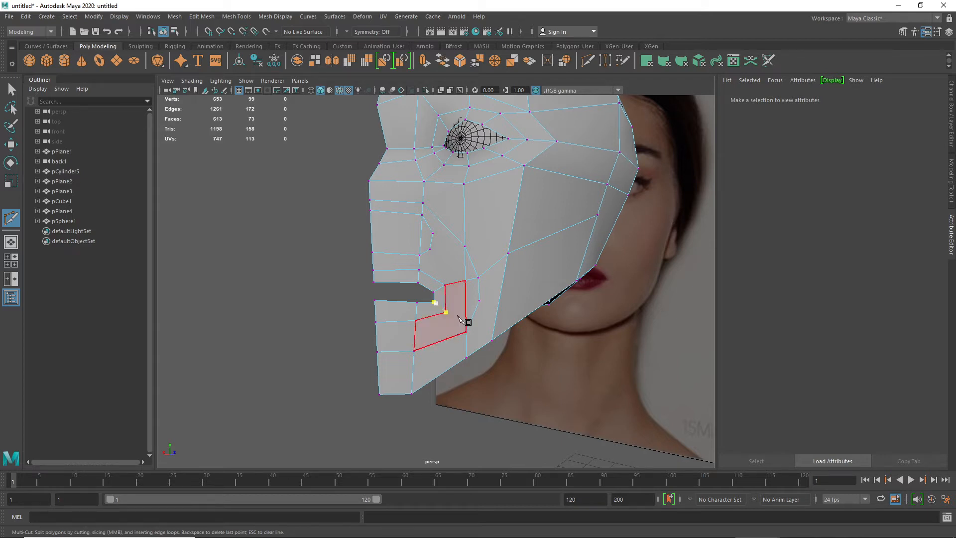
key(BackSpace)
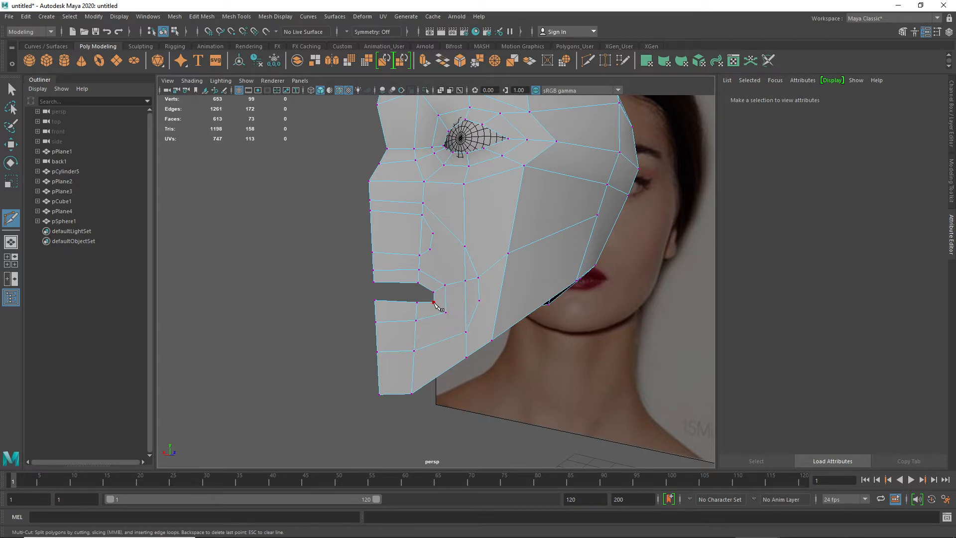
- Cut from the lower vertex of the mouth corner through the surrounding loops and the long cheek edge down to the jaw edge, and apply it
scroll(434, 304, up, 5)
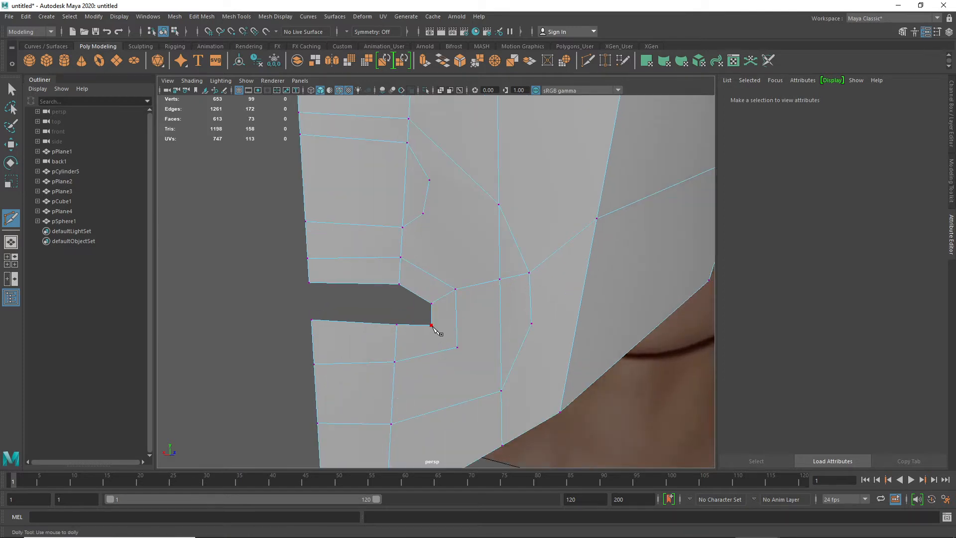
click(457, 347)
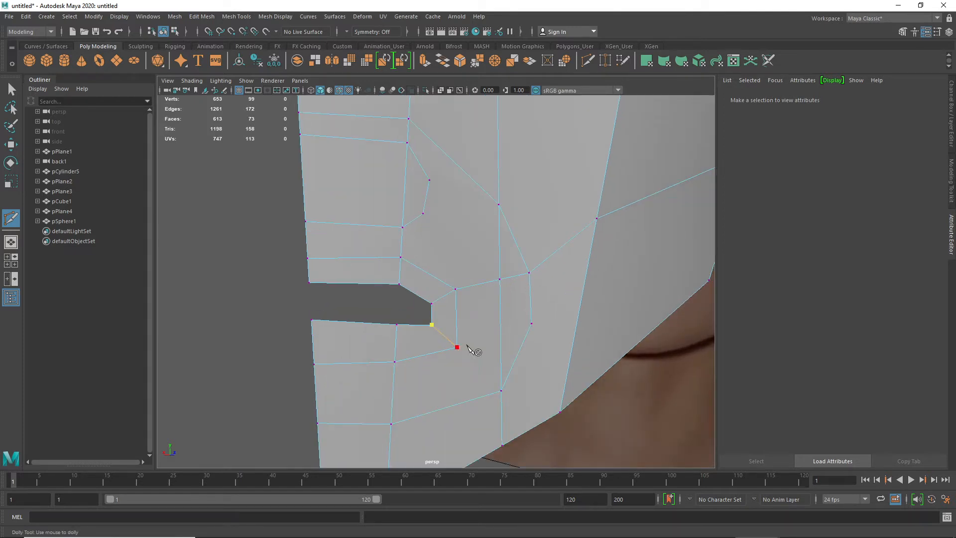
click(501, 346)
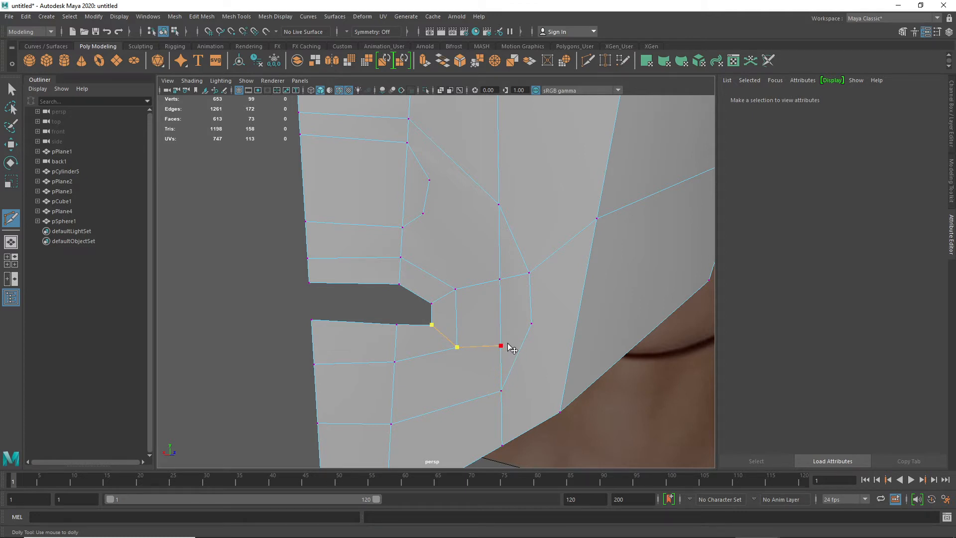
click(531, 324)
alt+drag(602, 361, 522, 312)
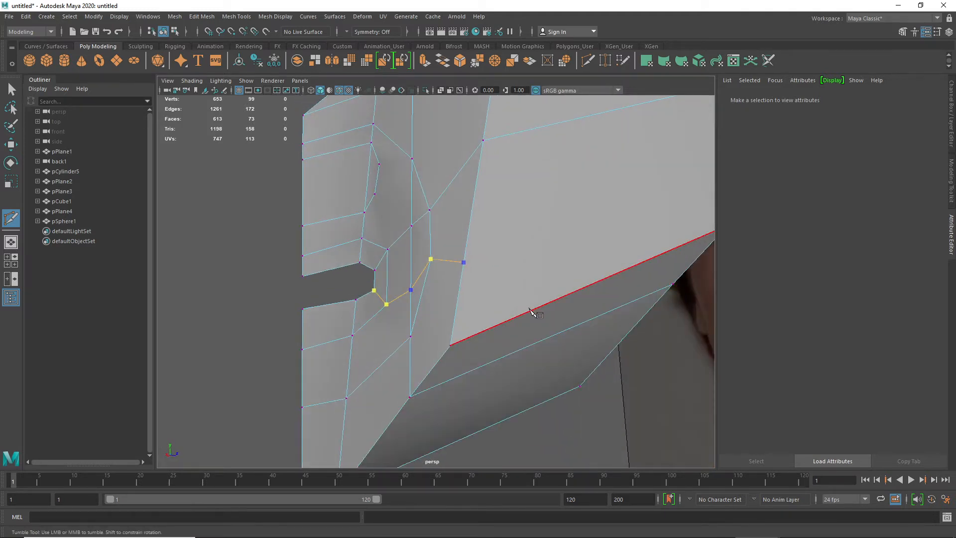
click(534, 309)
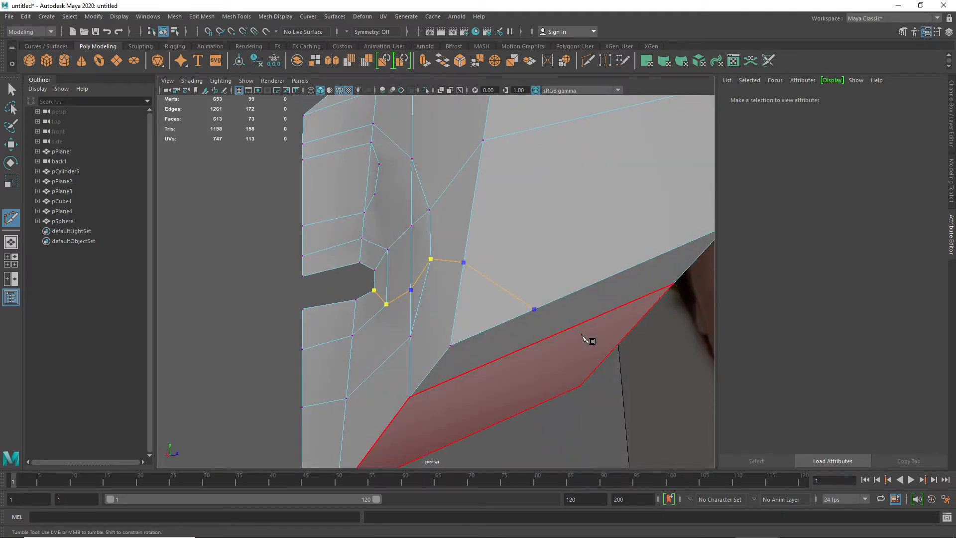
key(Return)
- Cut an edge from the upper outer vertex of the nostril wing to the cut beside the mouth corner on the second vertical edge
alt+drag(582, 336, 517, 260)
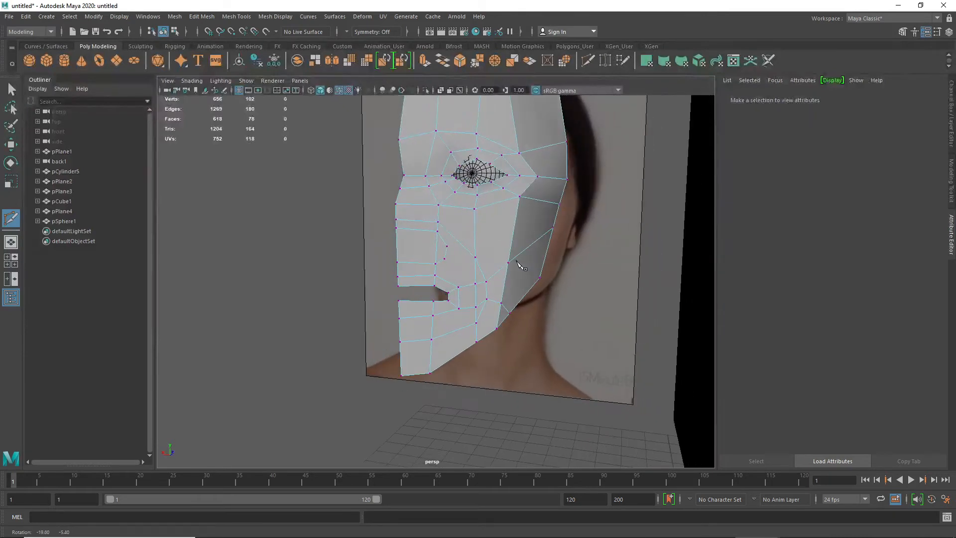
scroll(440, 264, up, 4)
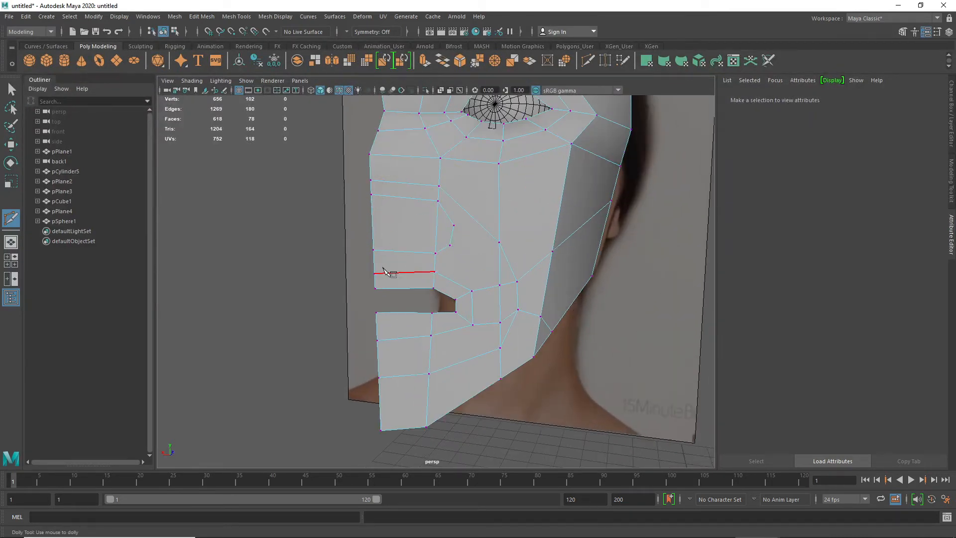
click(450, 245)
key(Escape)
click(454, 226)
click(499, 285)
click(449, 245)
right_click(453, 239)
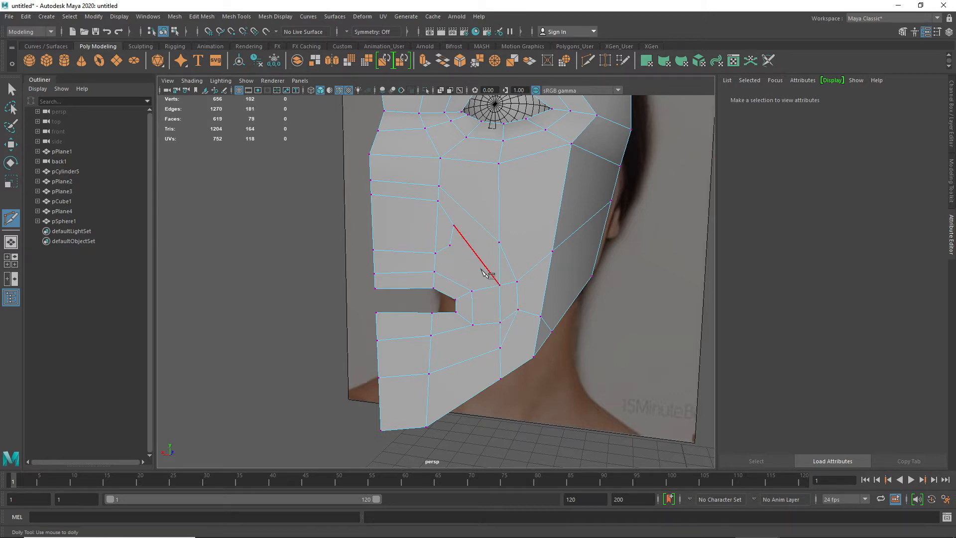
- Cut a chin line from the lower mouth-corner cut on the second vertical edge, through the first vertical edge to the centre line
click(500, 323)
click(430, 357)
click(377, 362)
- Find the head's faces with more than four sides using a face selection constraint set to All and Next with Nsided order
scroll(480, 199, down, 2)
alt+drag(461, 273, 451, 274)
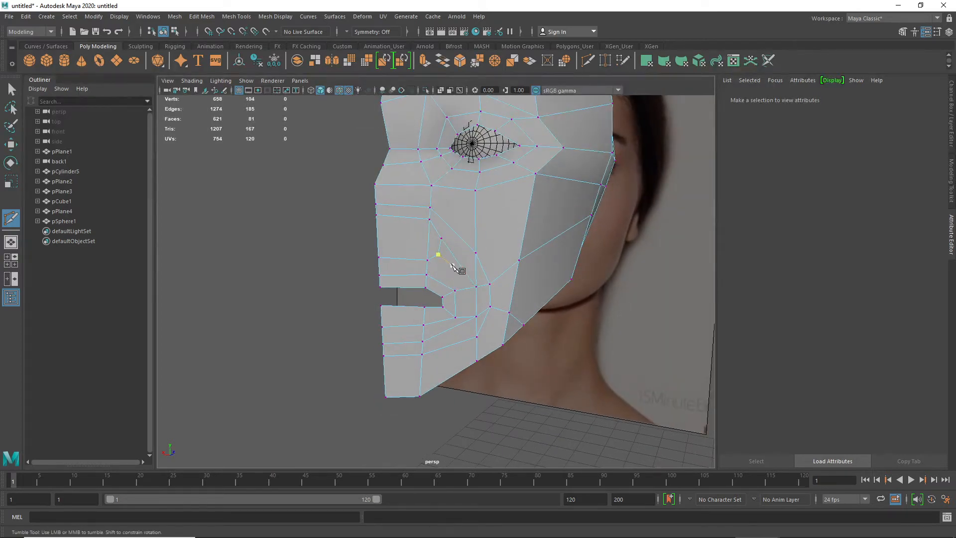
scroll(437, 251, up, 2)
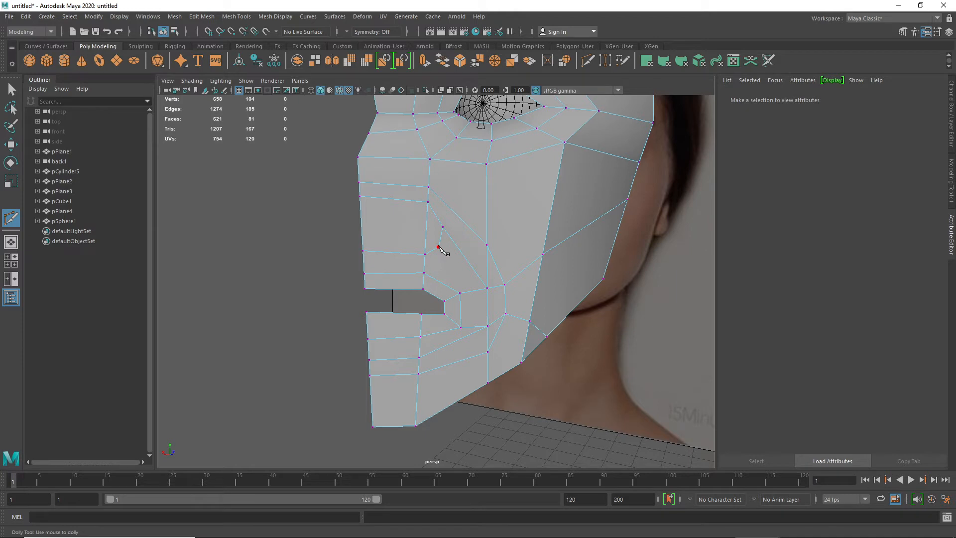
right_drag(376, 205, 374, 231)
key(w)
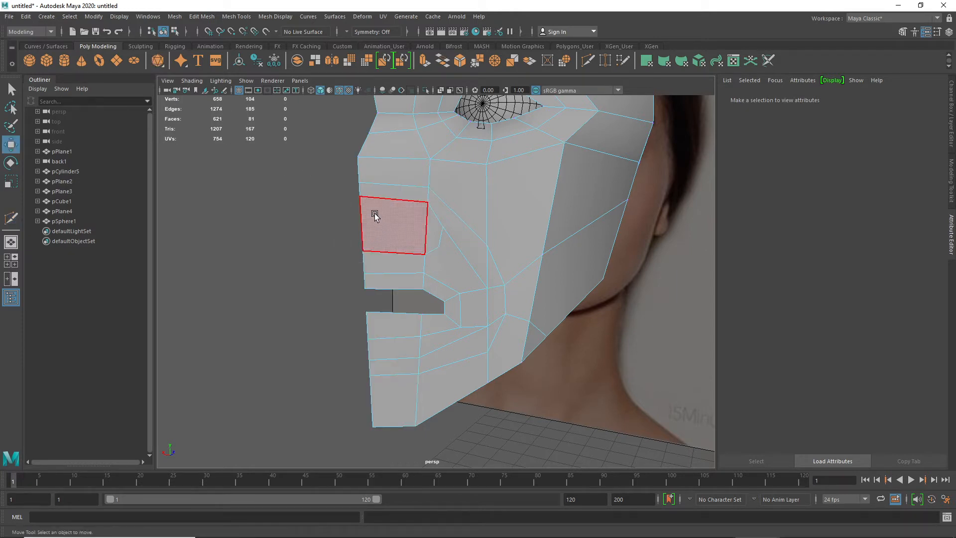
click(377, 219)
click(247, 260)
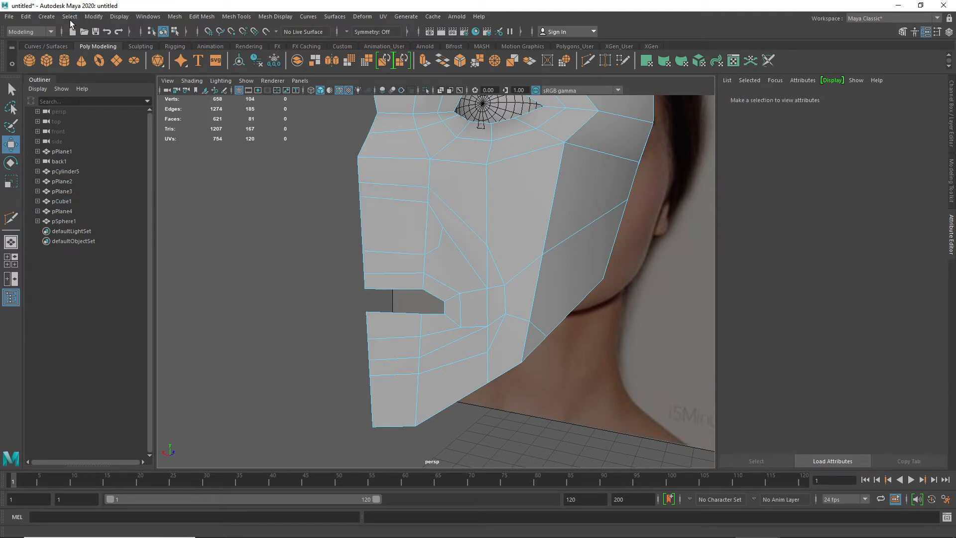
click(70, 17)
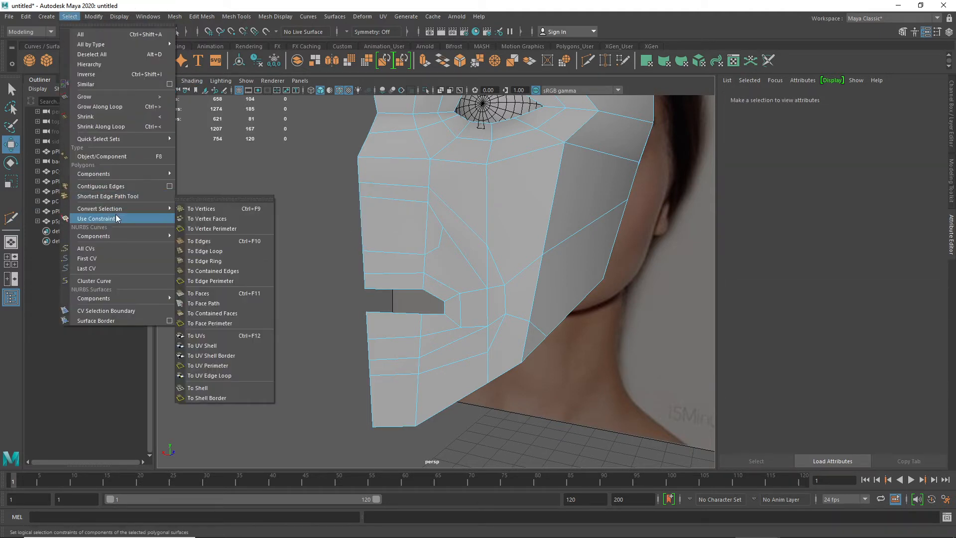
click(116, 214)
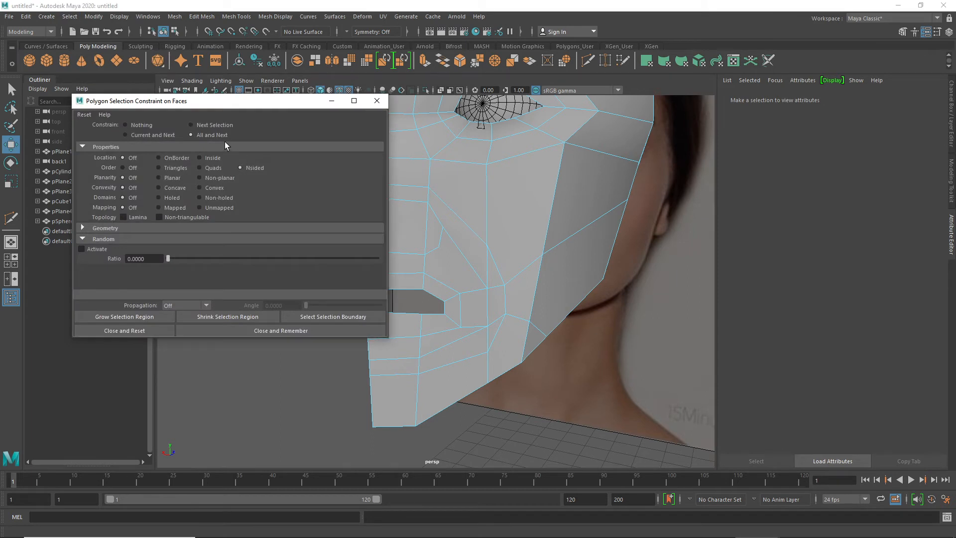
click(213, 136)
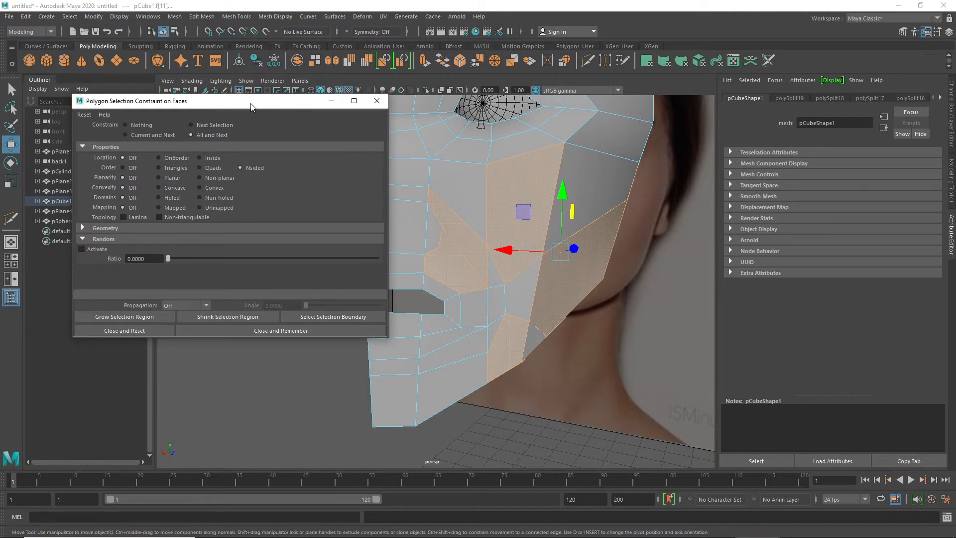
- Cut from the centre line under the nose past the nostril wing's lower vertex, around the mouth corner, to the centre line below the lower lip
drag(251, 107, 169, 163)
mouse_move(454, 278)
alt+mouse_down()
mouse_move(434, 289)
mouse_move(463, 284)
alt+mouse_up()
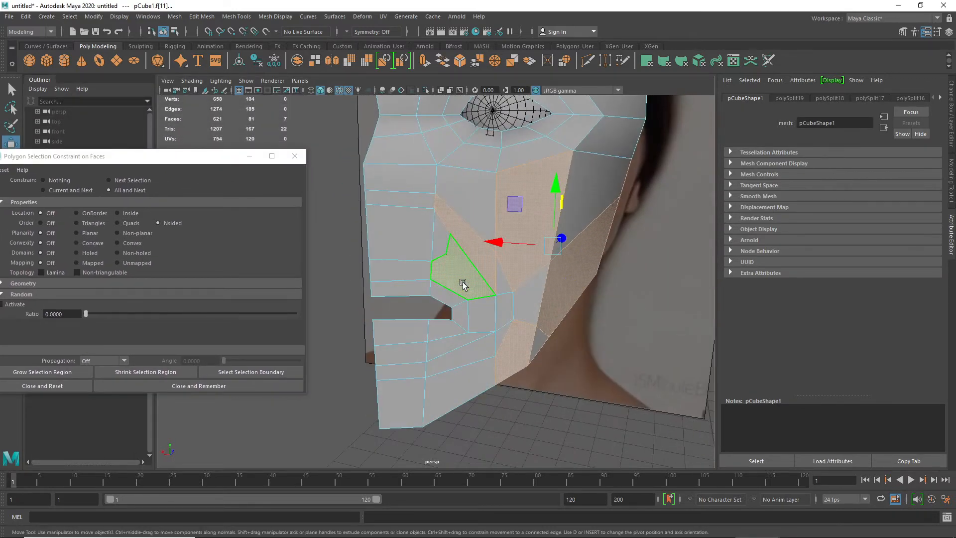
shift+click(463, 284)
right_drag(437, 244, 391, 245)
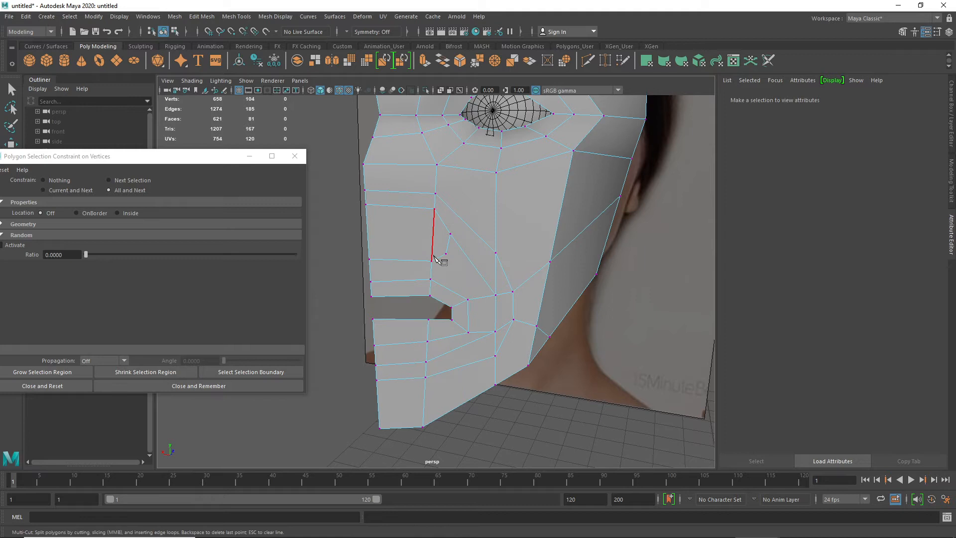
click(368, 237)
click(432, 246)
click(446, 253)
click(482, 298)
click(484, 332)
click(426, 350)
click(375, 358)
right_click(590, 324)
- Collapse the ring of short edges between the new mouth cut and the neighbouring loop from the nose around the mouth corner
right_drag(447, 254, 444, 227)
key(w)
double_click(448, 244)
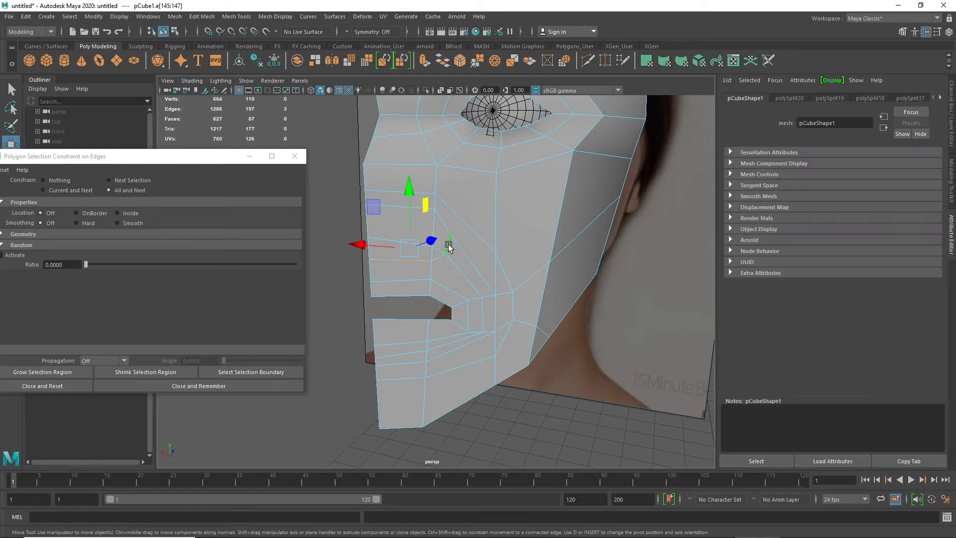
click(449, 245)
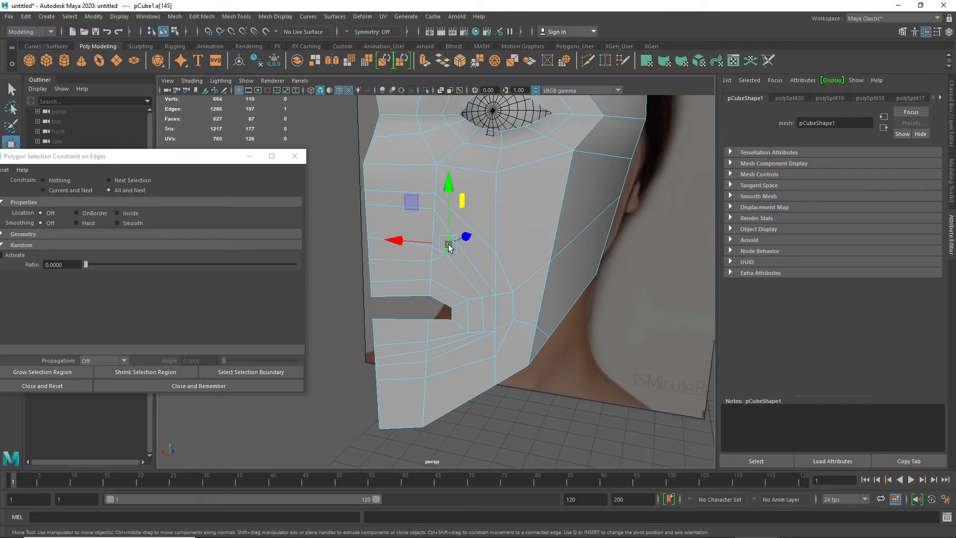
shift+double_click(489, 296)
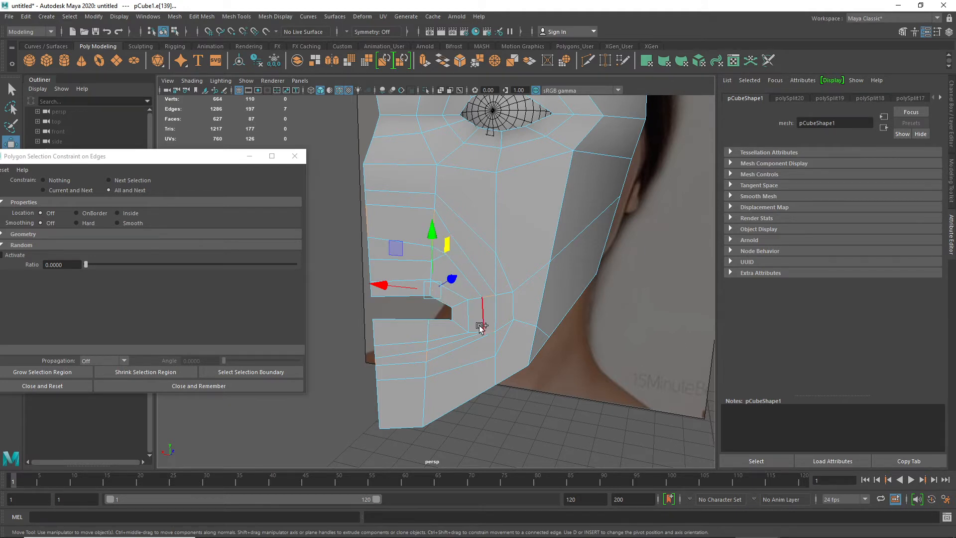
shift+right_click(428, 252)
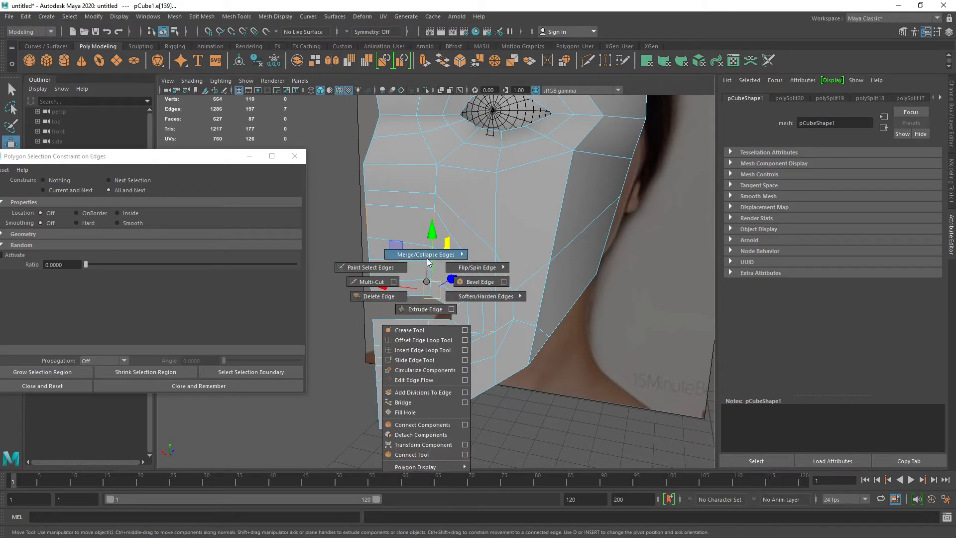
shift+right_drag(428, 252, 420, 226)
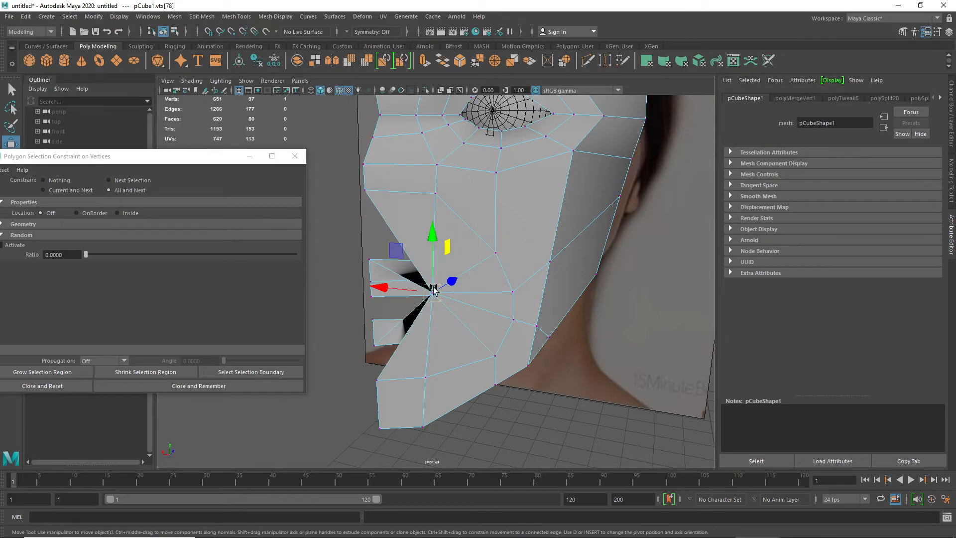
shift+right_drag(453, 259, 501, 224)
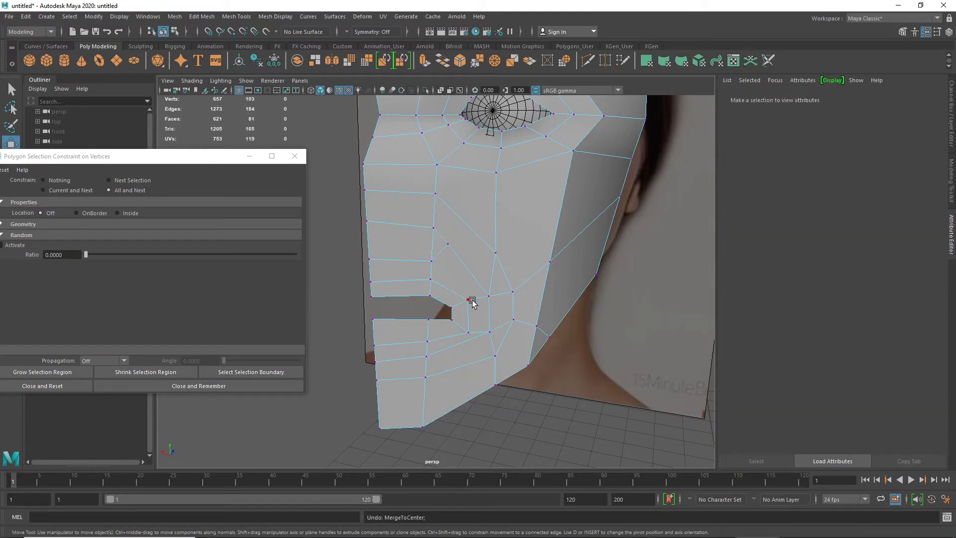
- Collapse the two short crosswise edges between the loops beside the mouth corner, first the upper one and the lower one after it
alt+drag(466, 301, 443, 291)
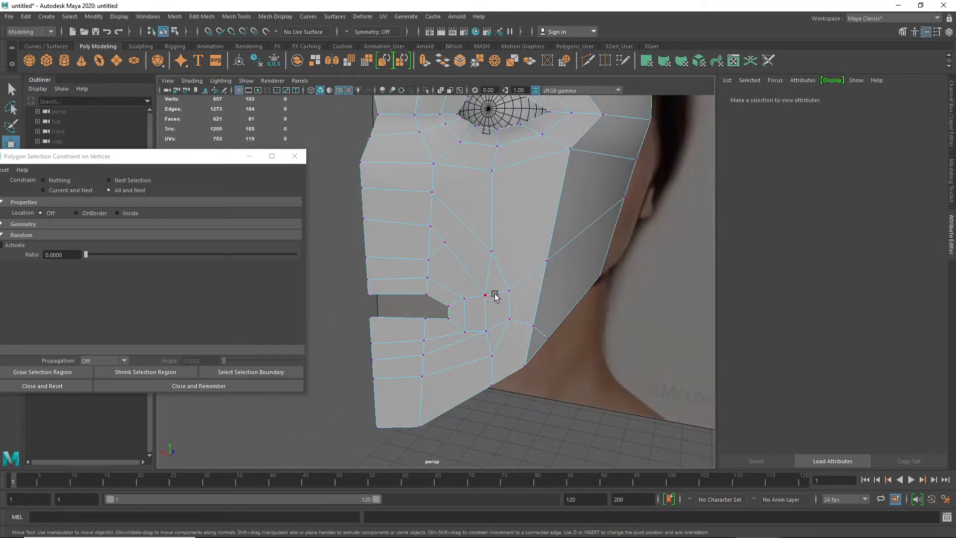
click(496, 296)
right_drag(496, 296, 495, 224)
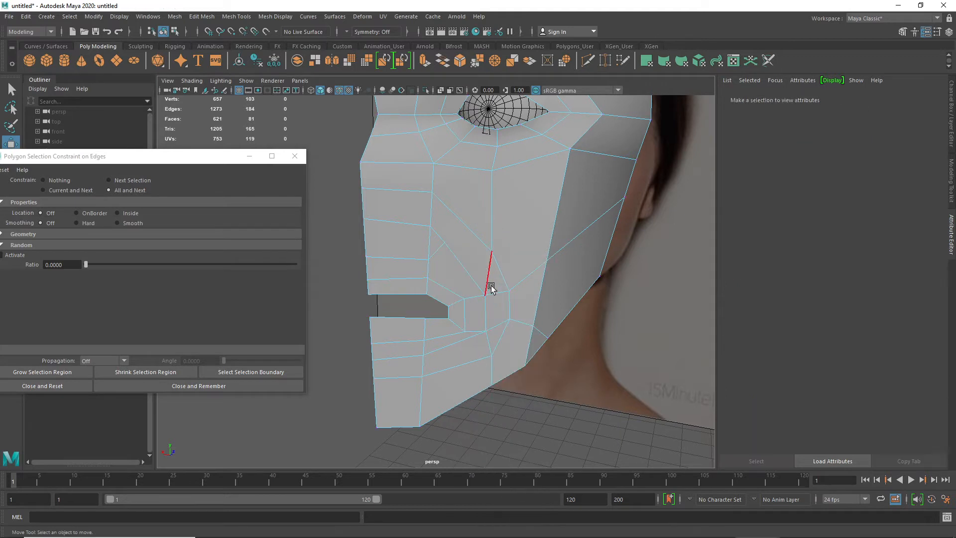
click(496, 294)
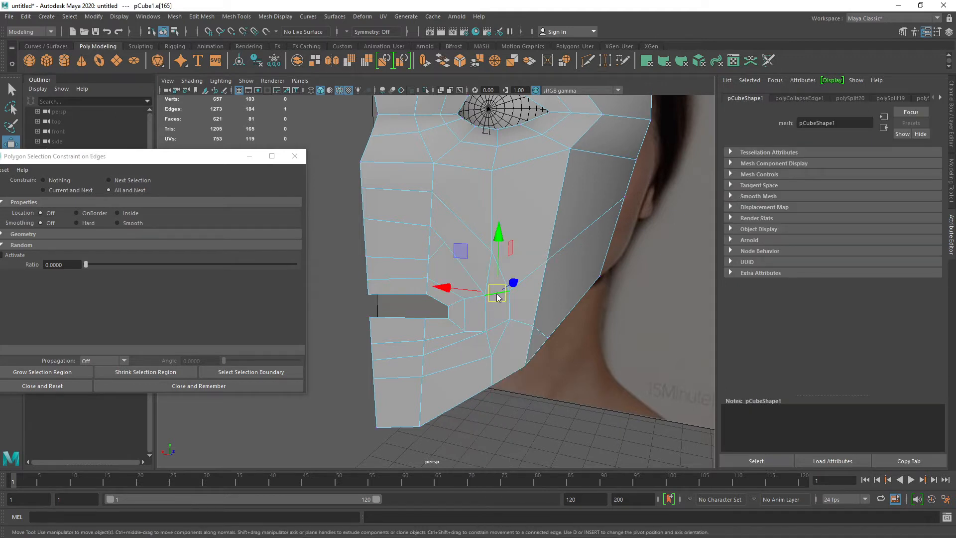
shift+right_drag(497, 295, 535, 270)
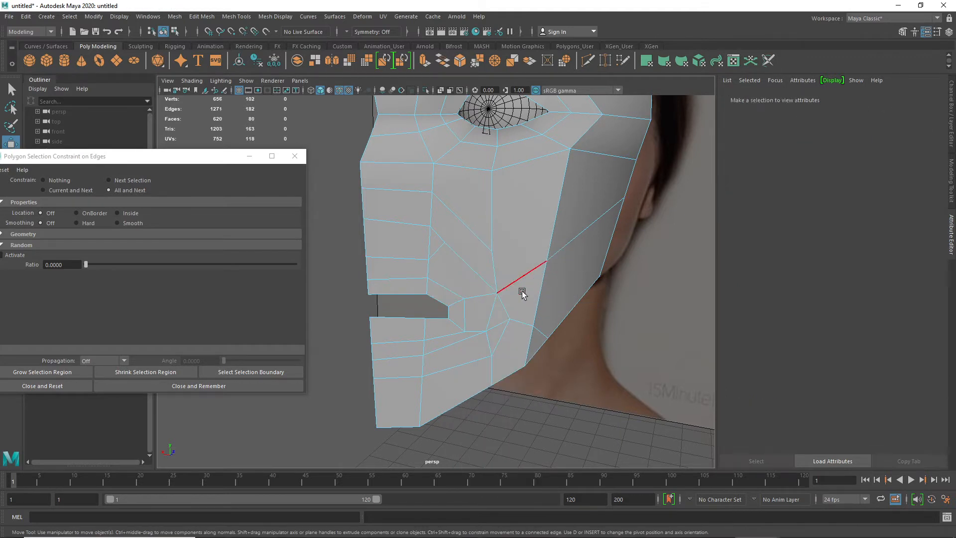
click(502, 324)
key(g)
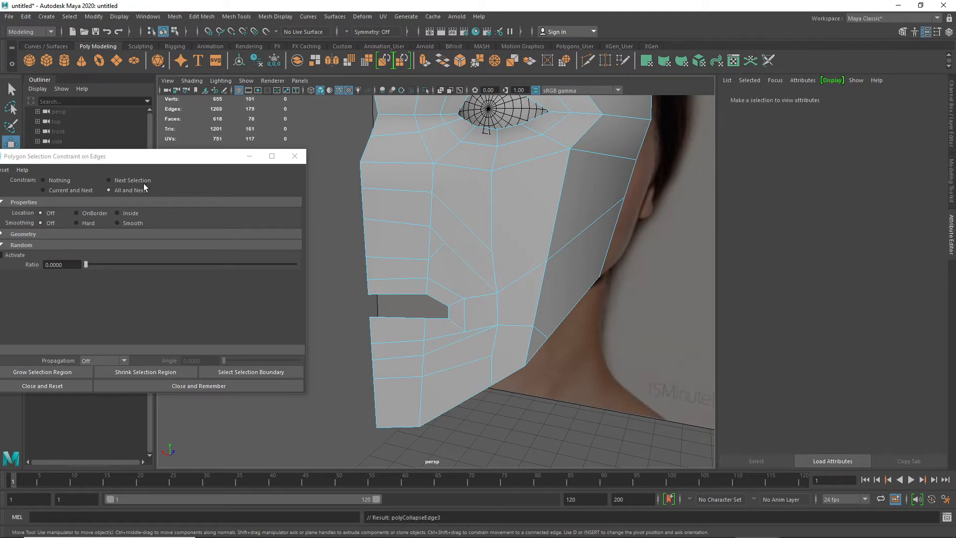
- Recheck the lower face for n-gons by reapplying the Nsided face constraint with All and Next
right_drag(442, 215, 444, 244)
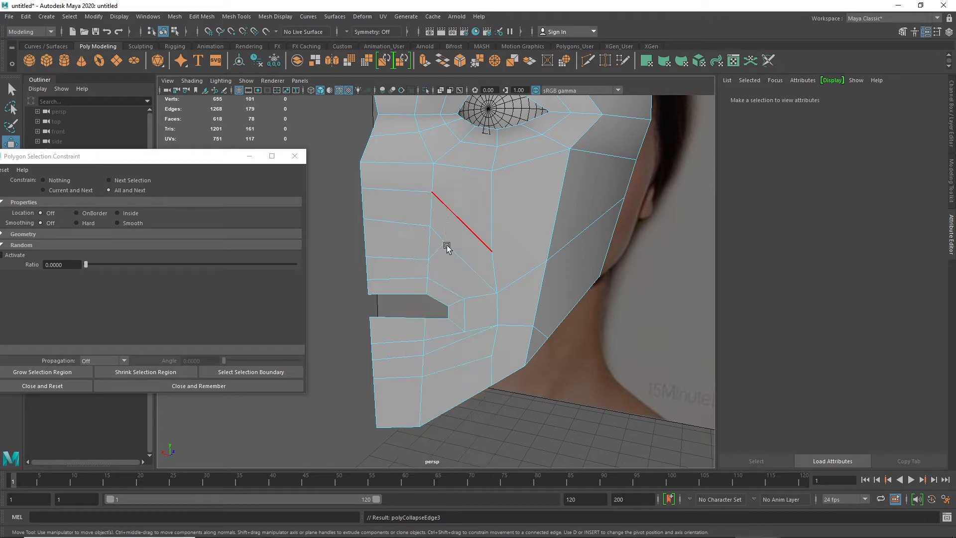
click(129, 190)
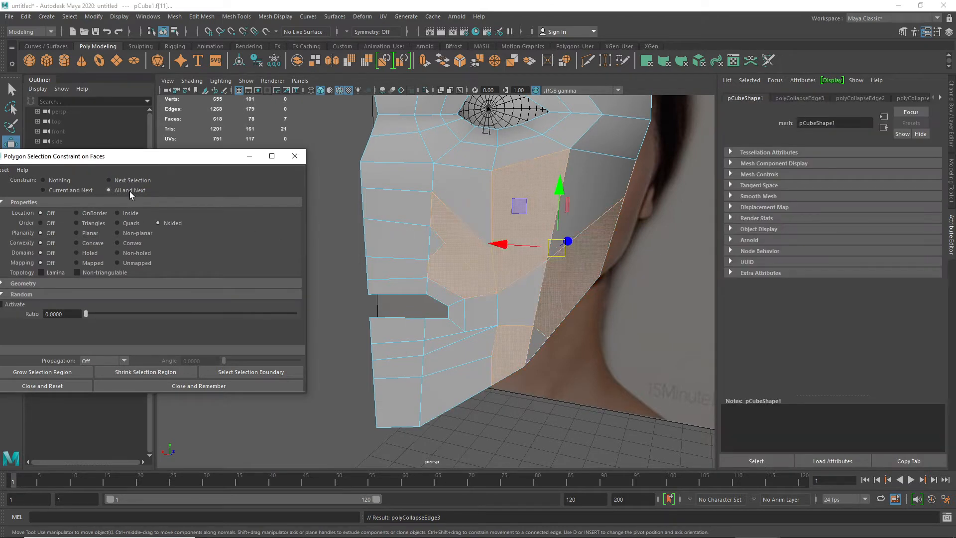
mouse_move(521, 309)
alt+mouse_down()
mouse_move(509, 294)
mouse_move(509, 310)
alt+mouse_up()
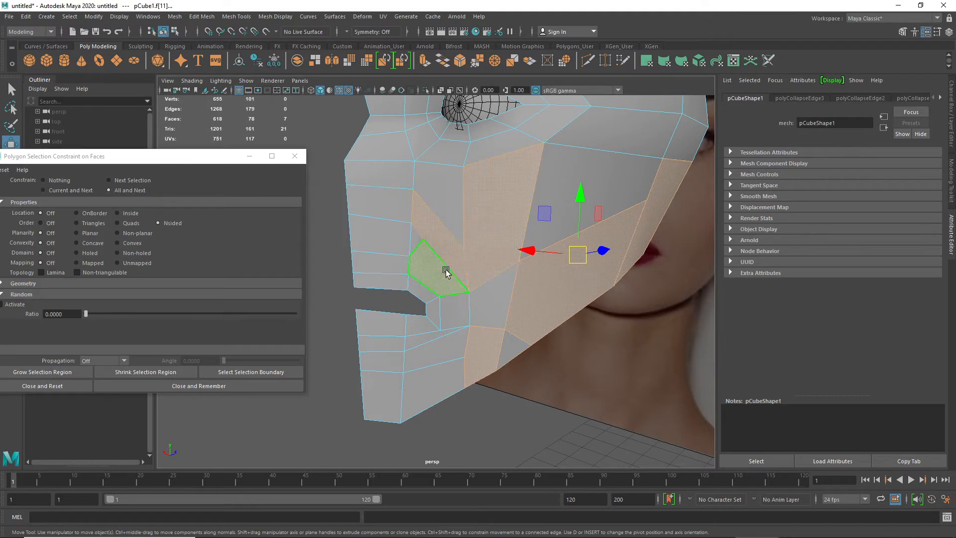
alt+drag(433, 305, 457, 299)
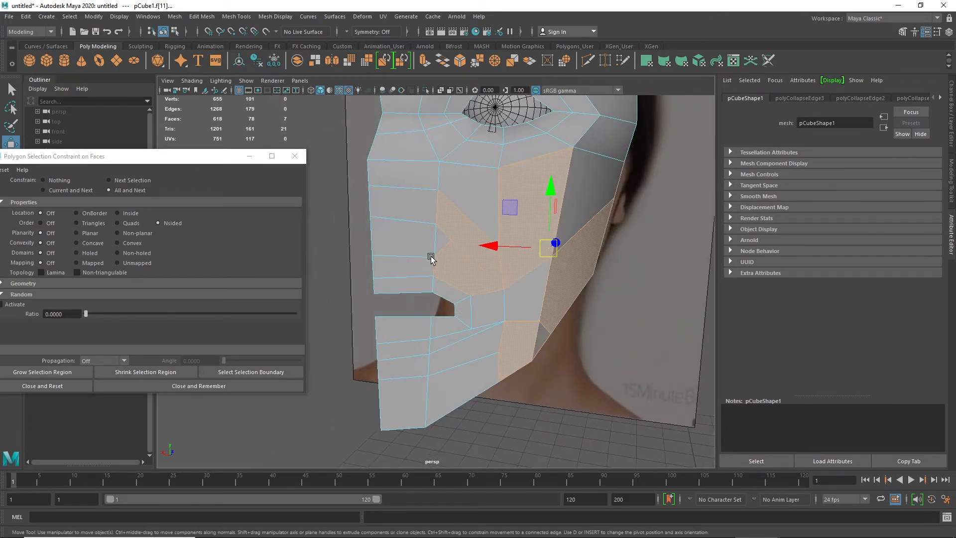
- Cut from the vertex above the upper lip on the first vertical edge, around the mouth corner, to the centre line below the lower lip
shift+right_drag(432, 258, 389, 259)
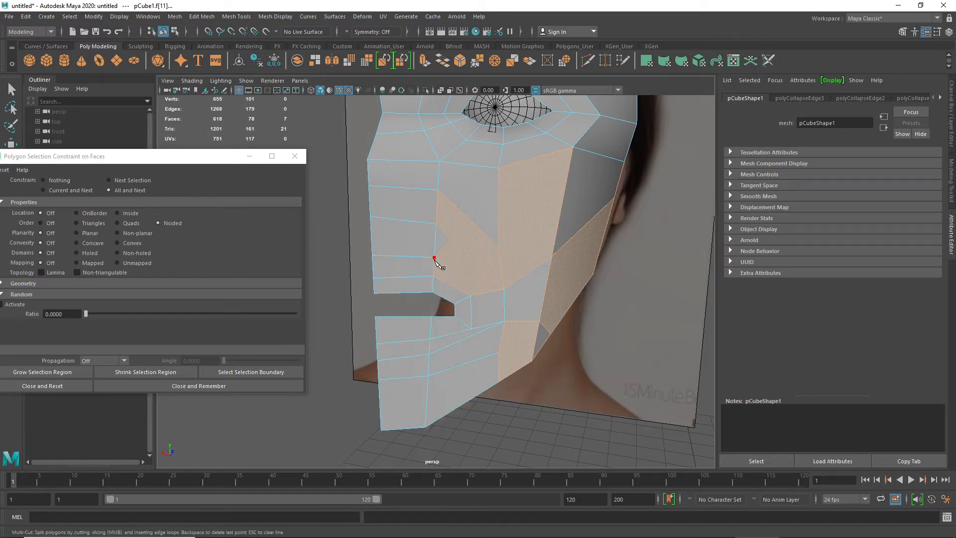
click(490, 291)
click(485, 326)
click(377, 354)
key(Return)
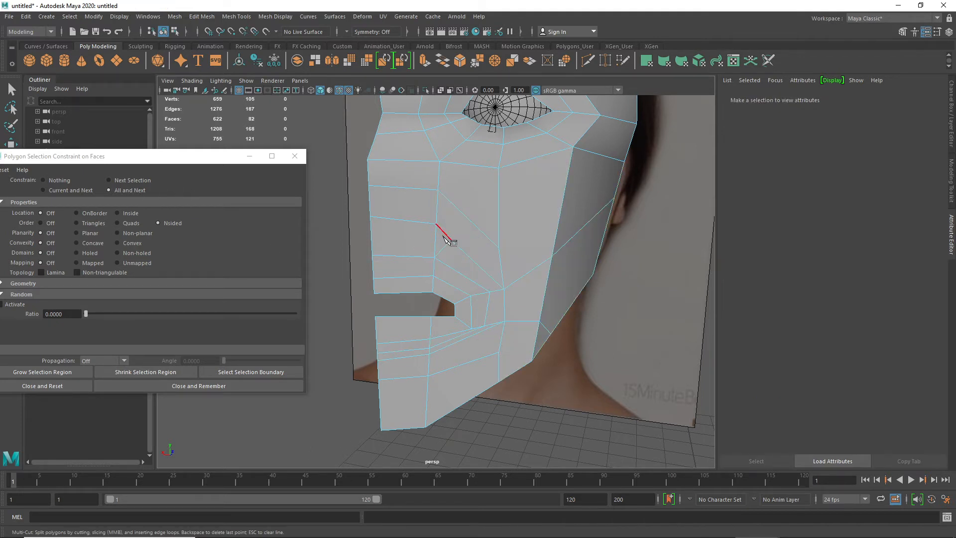
- Cut from the chin line's vertex on the second vertical edge up through both cheek edges beside the mouth to the upper cheek vertex on that edge
click(551, 257)
alt+drag(515, 256, 491, 254)
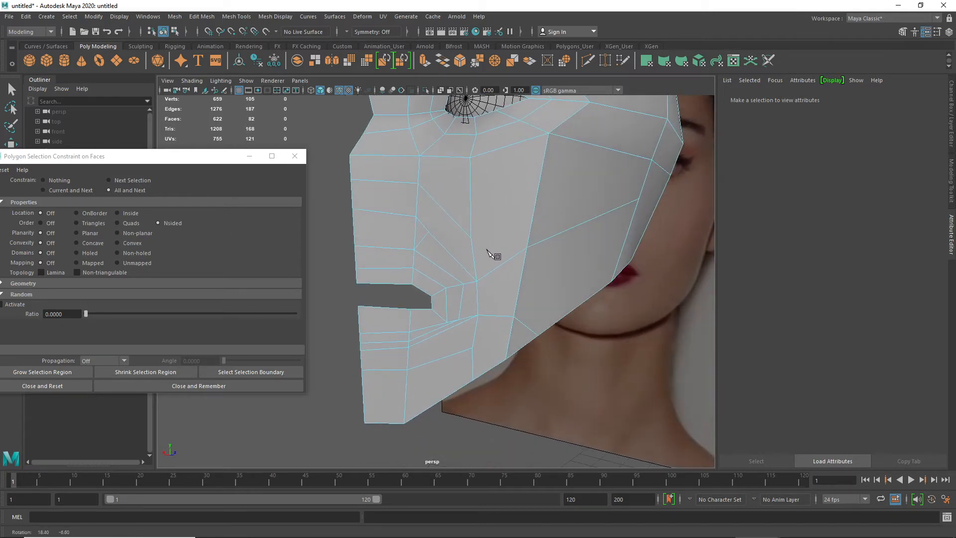
click(473, 348)
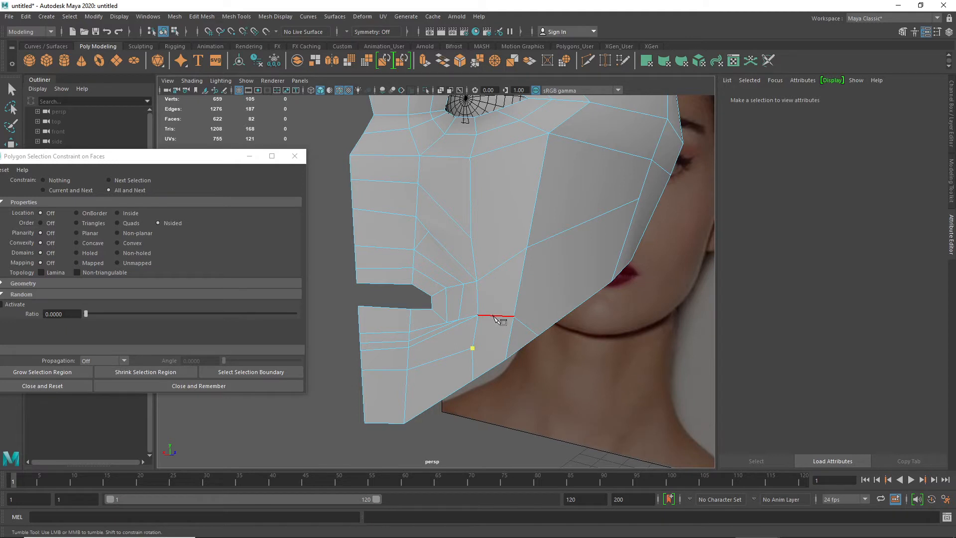
click(494, 315)
click(494, 269)
click(471, 238)
key(Return)
right_click(579, 235)
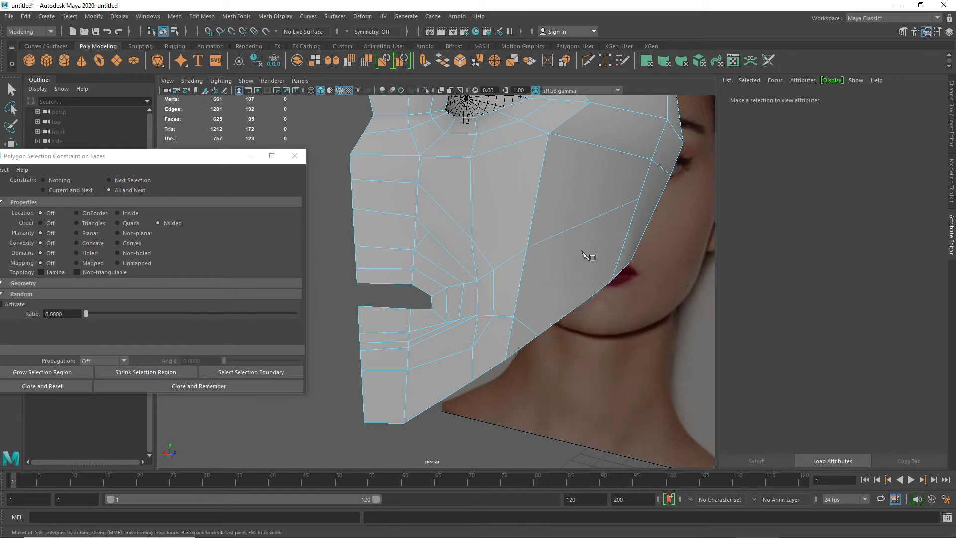
- Select all faces with more than four sides again using the All and Next constraint and inspect the cheek and mouth area
key(w)
click(134, 180)
click(136, 189)
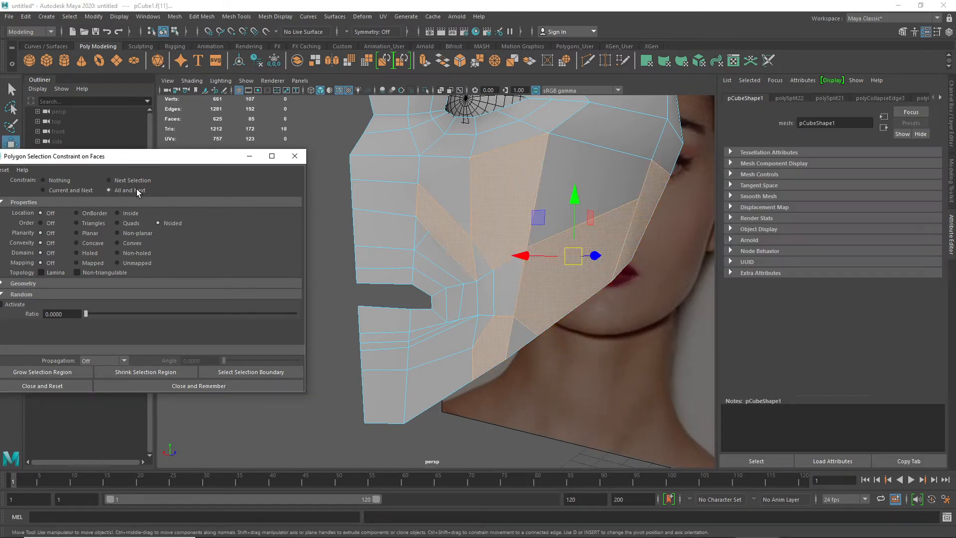
mouse_move(525, 261)
alt+mouse_down()
mouse_move(554, 267)
mouse_move(512, 265)
mouse_move(523, 268)
alt+mouse_up()
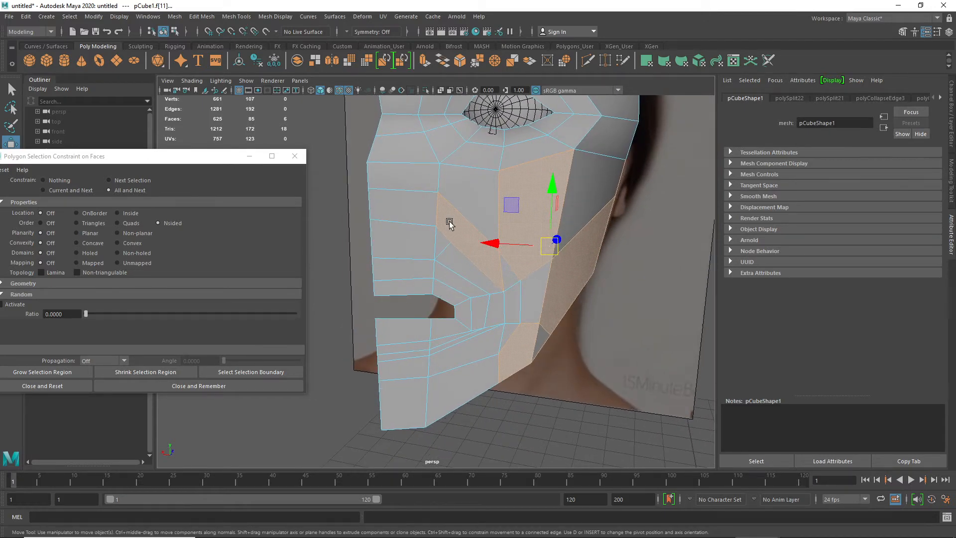
- Collapse the short edge on the jaw border under the diagonal edge below the mouth corner
alt+drag(597, 292, 476, 338)
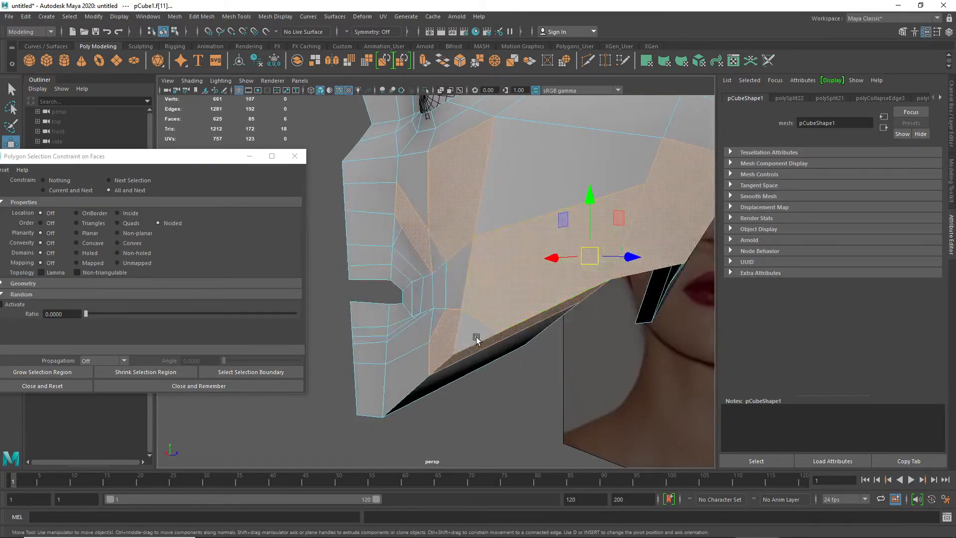
right_drag(476, 339, 466, 221)
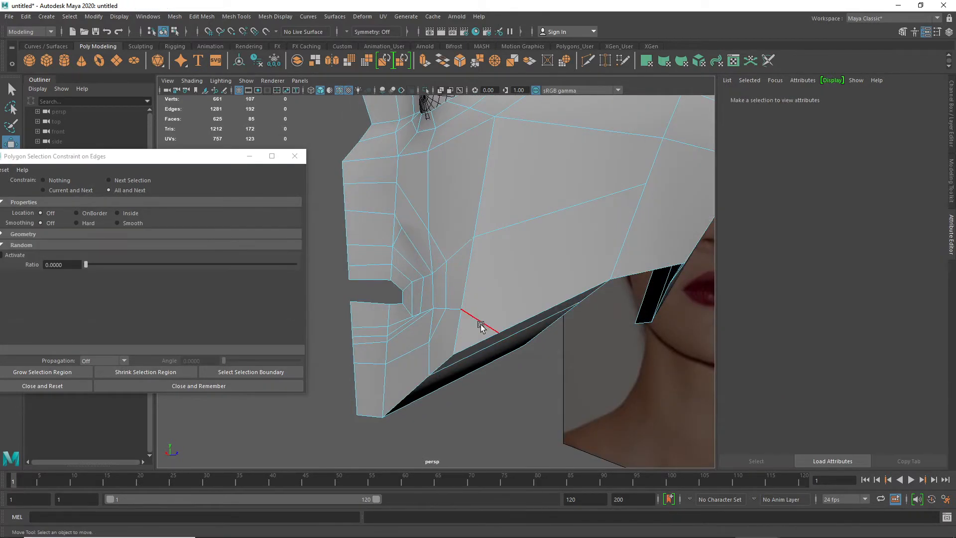
click(481, 331)
shift+right_drag(483, 335, 520, 304)
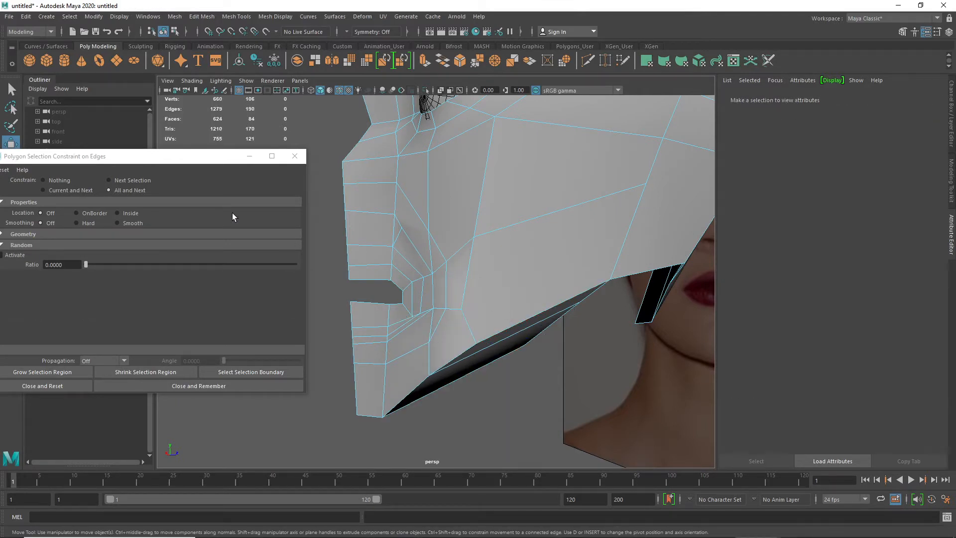
- Reapply the All and Next face constraint to check the cheek and jaw for remaining n-gons
right_drag(406, 199, 407, 230)
click(131, 187)
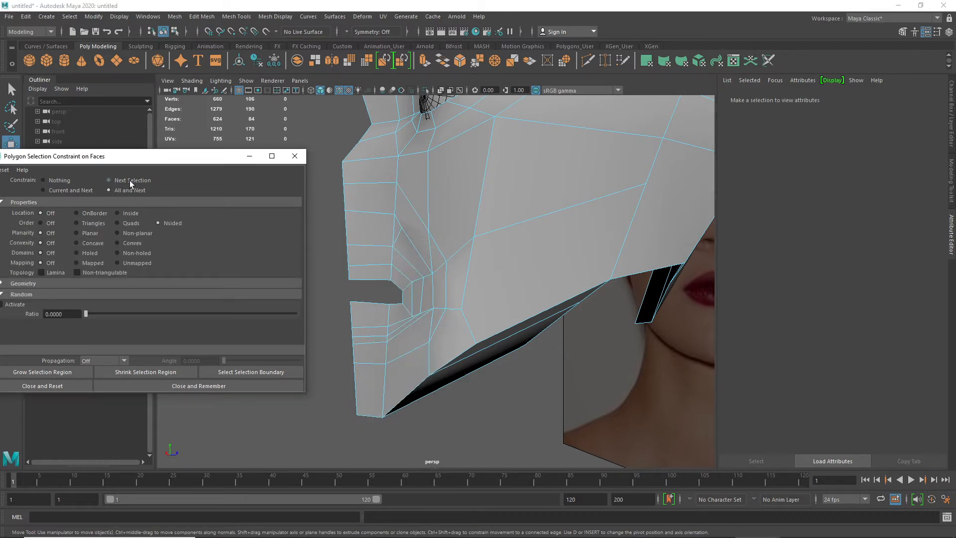
click(130, 192)
alt+drag(451, 229, 527, 240)
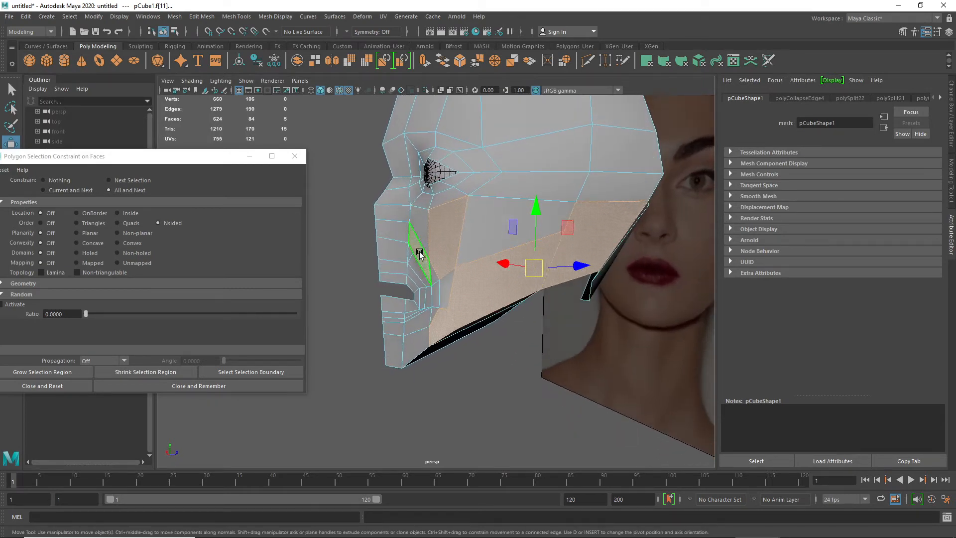
- Cut diagonally across the cheek from the vertex below the eye, through the two intermediate edges, to the jaw corner vertex
shift+right_drag(451, 226, 412, 226)
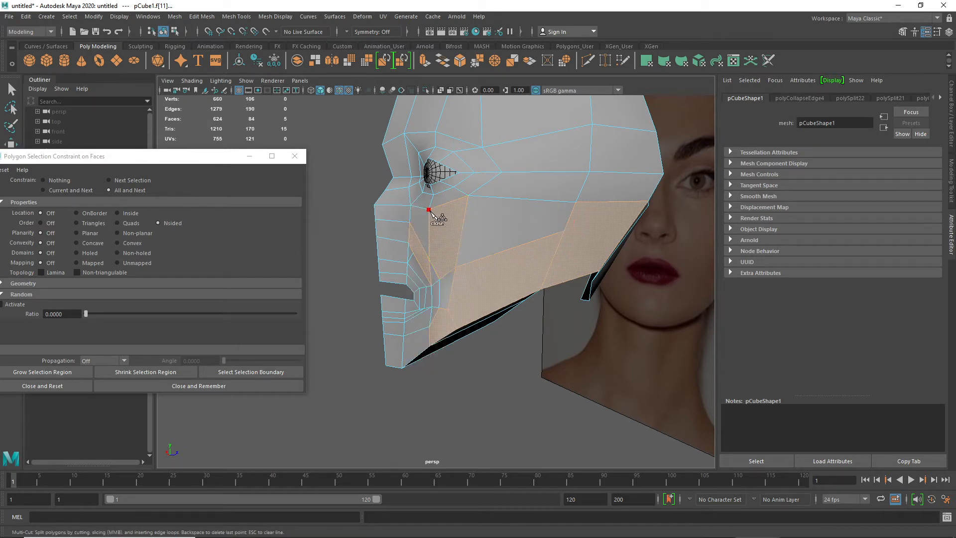
click(429, 210)
click(463, 231)
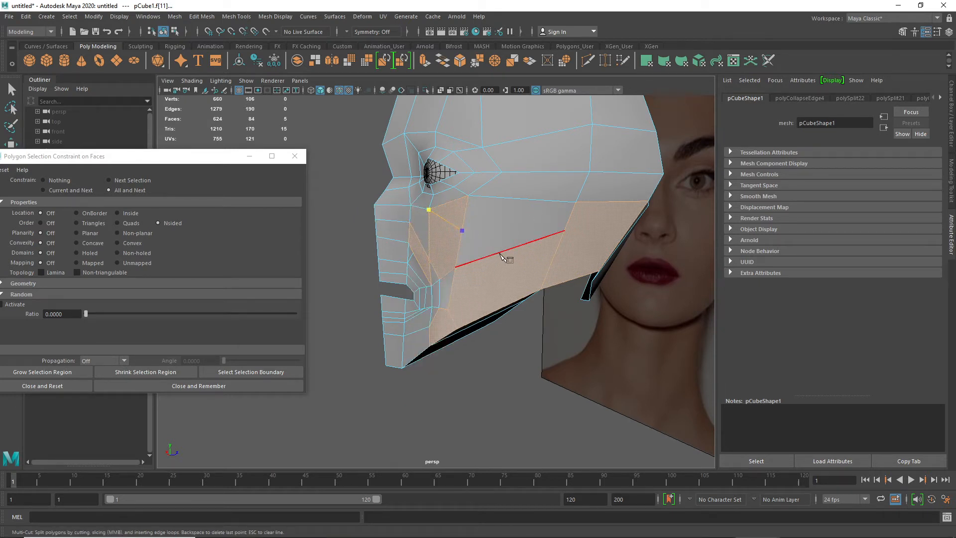
click(500, 253)
alt+drag(500, 253, 509, 277)
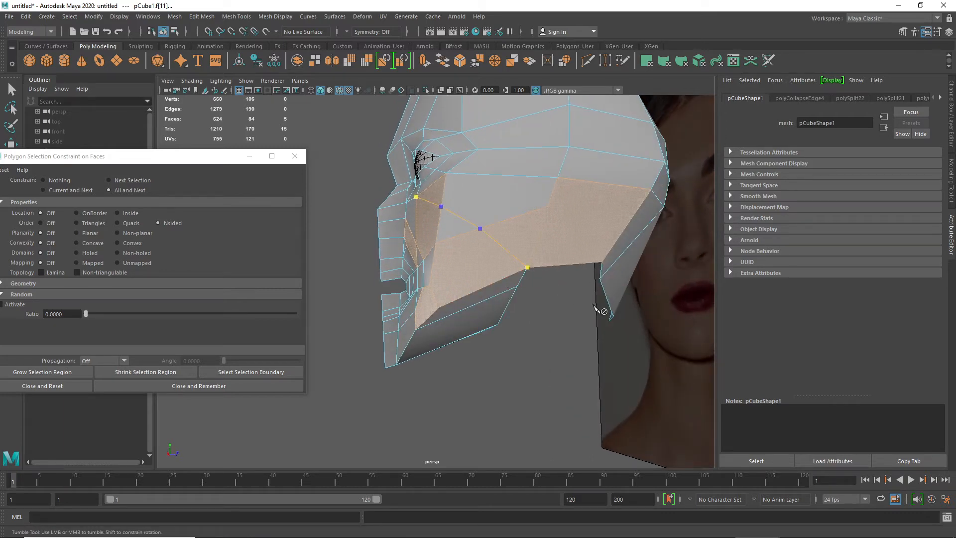
key(Return)
- Show the back1 reference view at full size and close the polygon selection constraint window
click(450, 207)
alt+drag(449, 207, 466, 240)
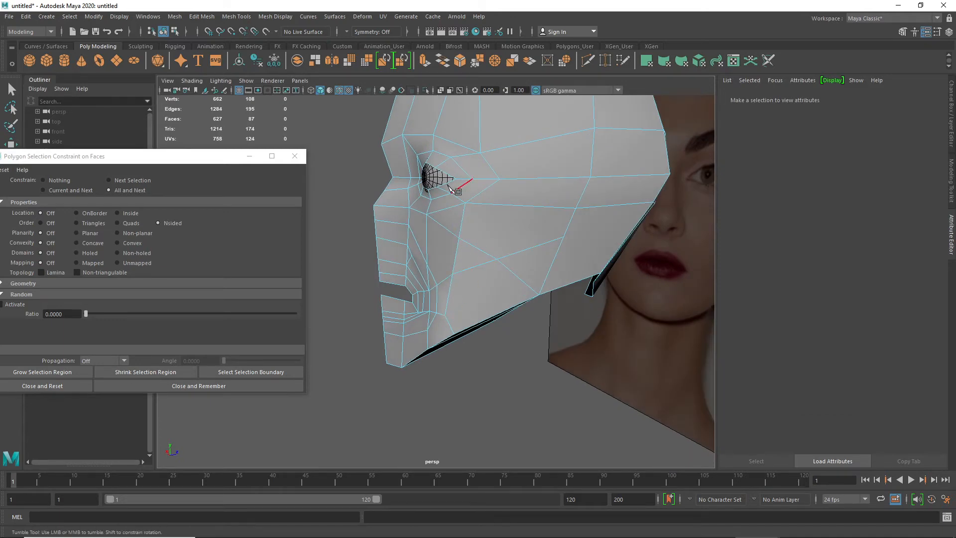
mouse_move(493, 273)
alt+mouse_down()
mouse_move(483, 273)
mouse_move(502, 264)
mouse_move(492, 266)
mouse_move(503, 273)
alt+mouse_up()
key(space)
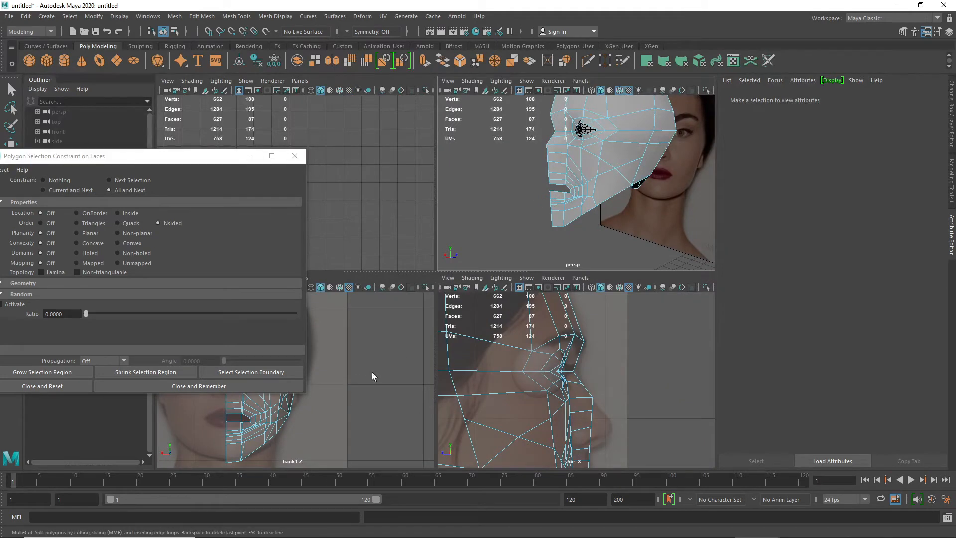
key(space)
click(295, 156)
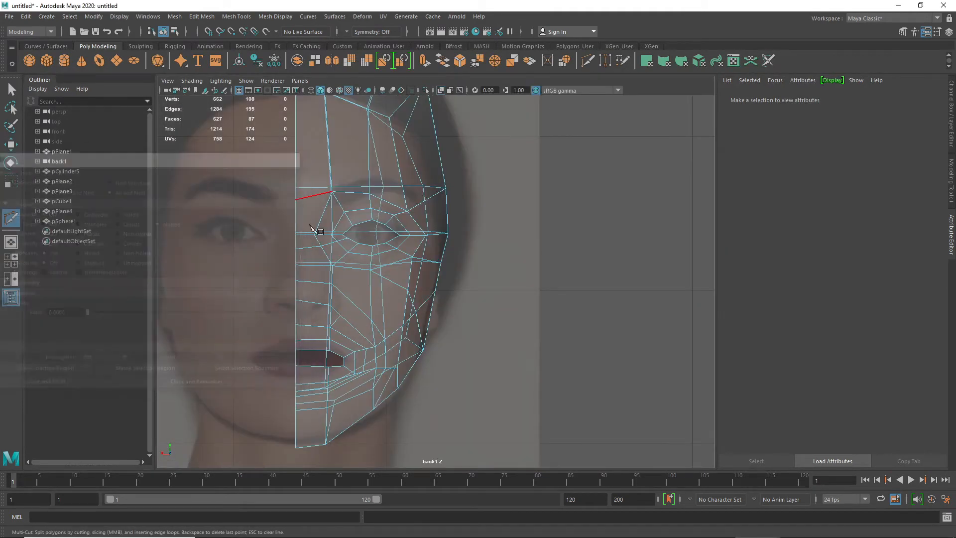
- Lower the centre-line vertex on the upper edge of the mouth opening slightly toward the reference lip line
key(w)
scroll(324, 361, up, 3)
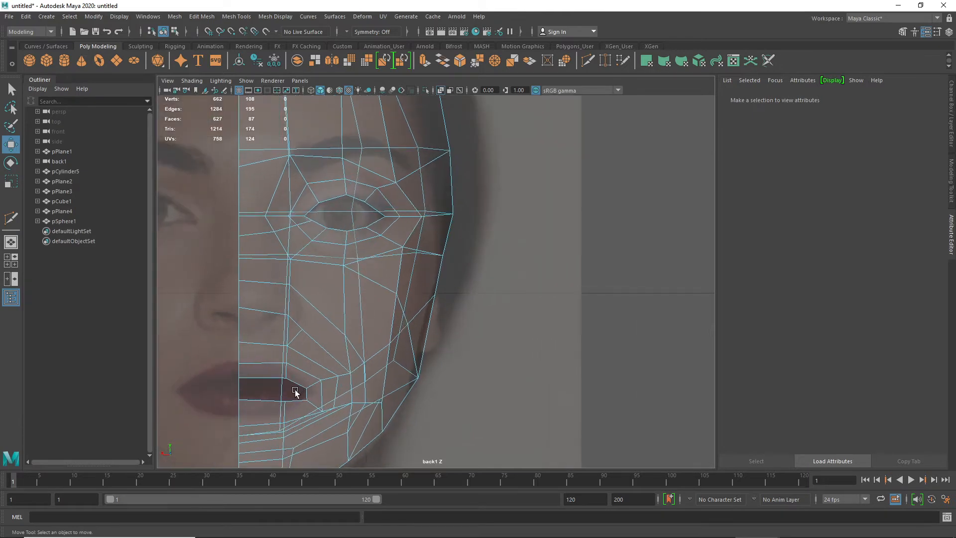
scroll(288, 384, up, 6)
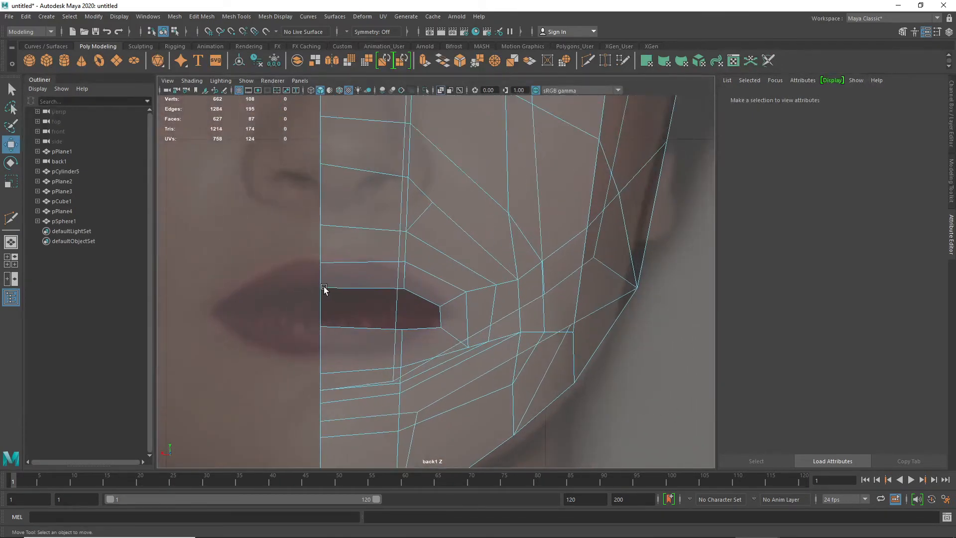
right_drag(321, 263, 273, 257)
click(317, 290)
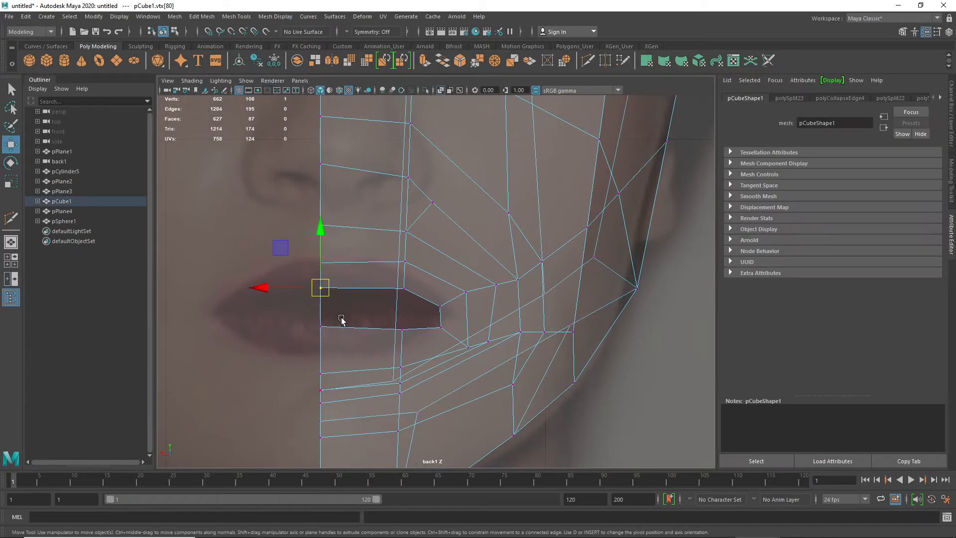
drag(279, 248, 283, 259)
- Select all centre-line vertices from crown to chin and shift them sideways onto the midline of the reference face
scroll(283, 258, down, 10)
scroll(283, 258, up, 6)
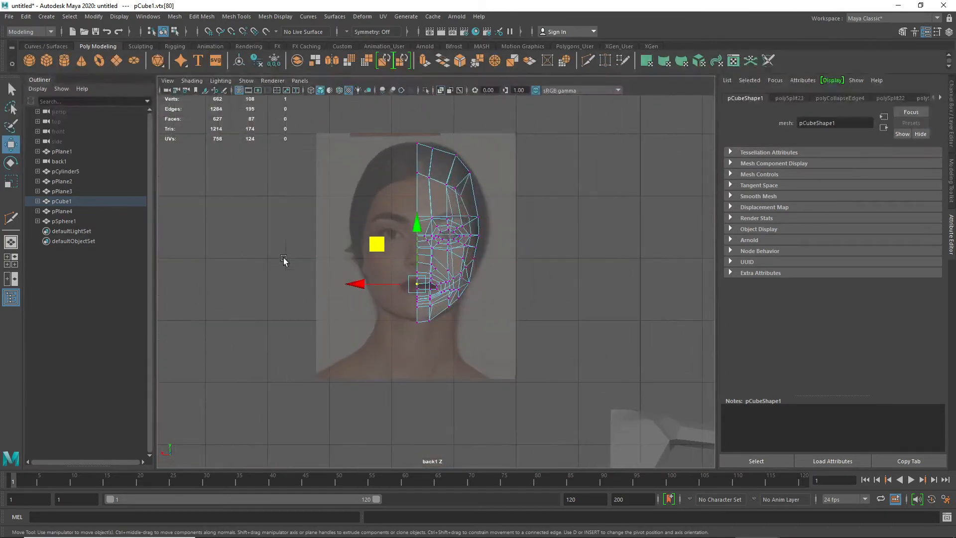
drag(403, 133, 420, 341)
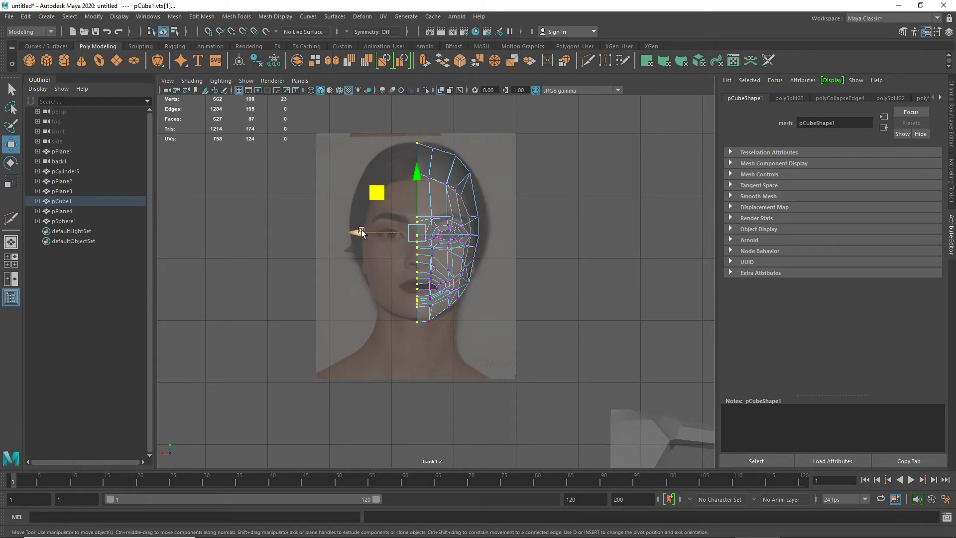
drag(360, 232, 366, 232)
- Reposition the vertices around the mouth opening to form a narrow slit along the line between the reference lips
scroll(421, 268, up, 8)
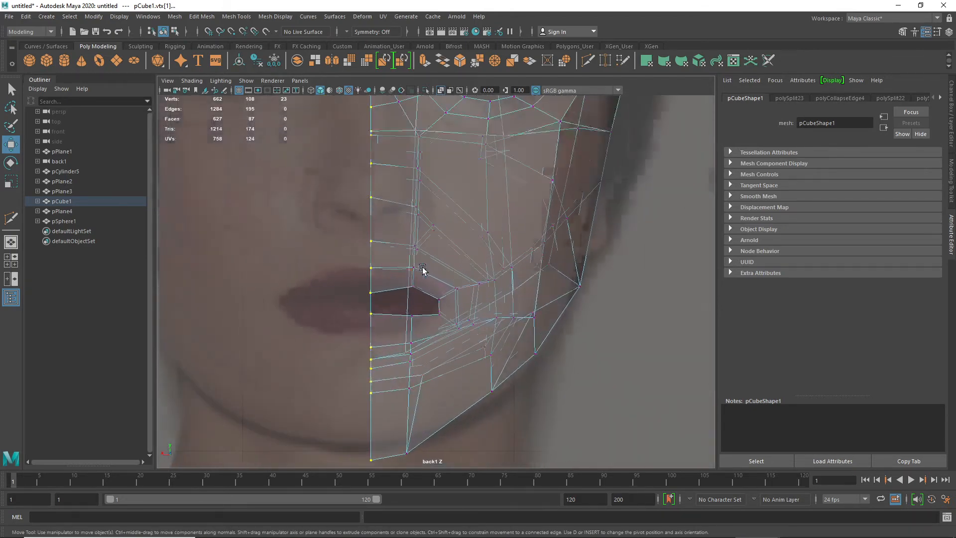
scroll(422, 269, up, 3)
click(404, 287)
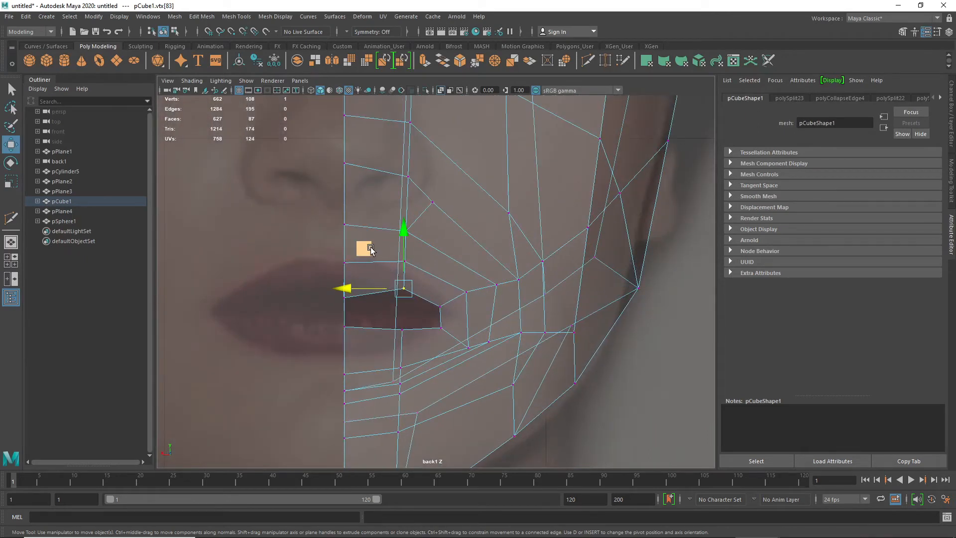
drag(367, 248, 344, 249)
click(438, 307)
click(440, 329)
click(402, 328)
click(344, 326)
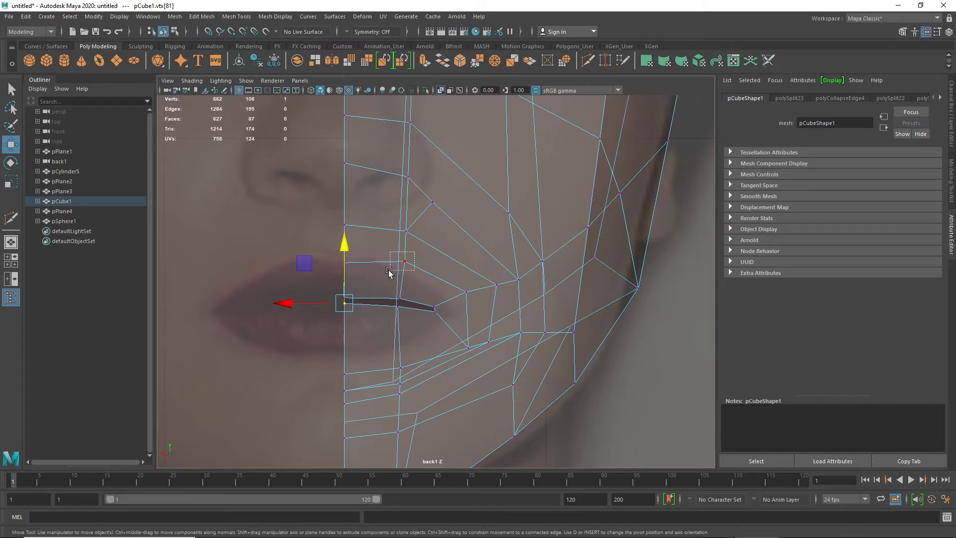
- Move the upper lip's outer vertices inward to match the upper lip contour and mouth corner in the reference
click(405, 259)
drag(371, 224, 360, 230)
click(468, 290)
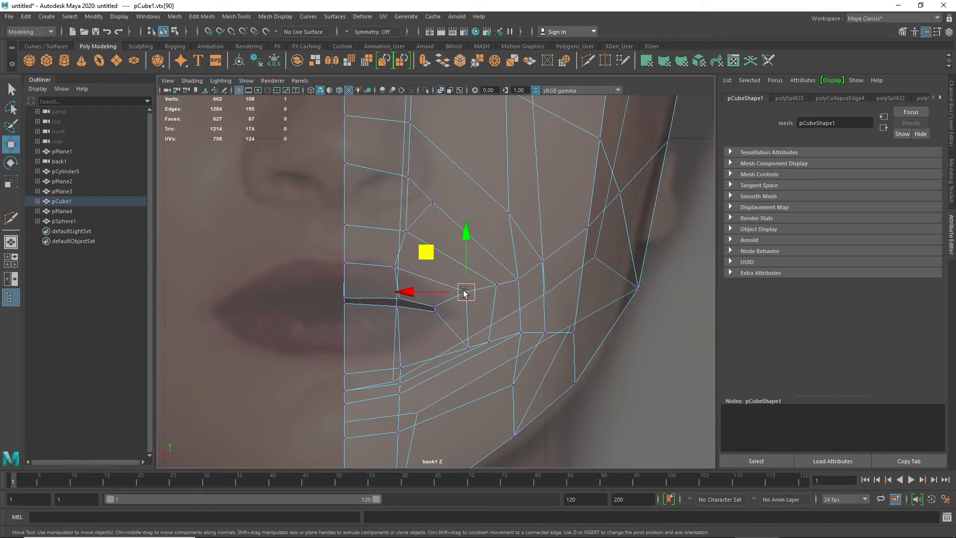
drag(464, 293, 442, 304)
- Pull the lower lip's outer vertices up to the lower lip contour, from the mouth corner to the centre line
click(467, 347)
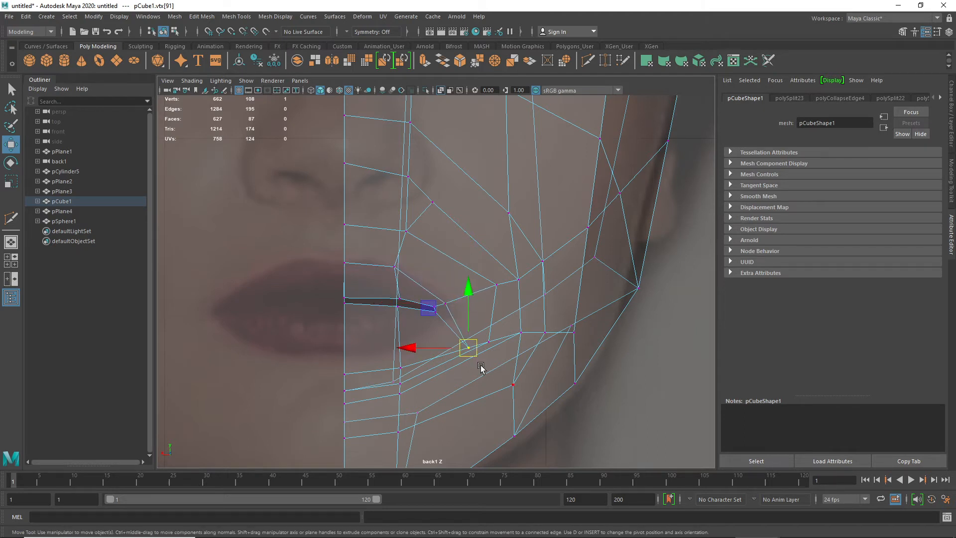
middle_drag(453, 319, 427, 293)
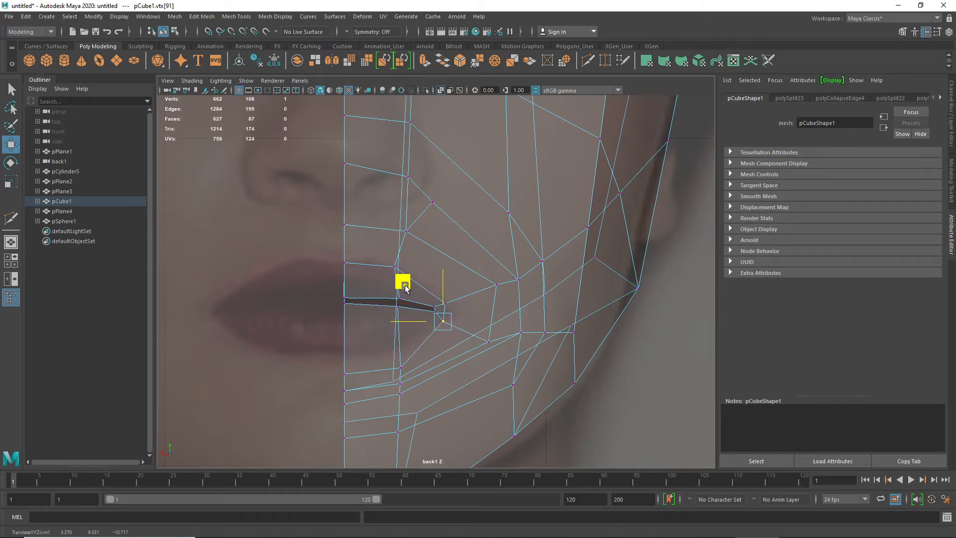
click(405, 369)
drag(362, 331, 342, 301)
click(344, 373)
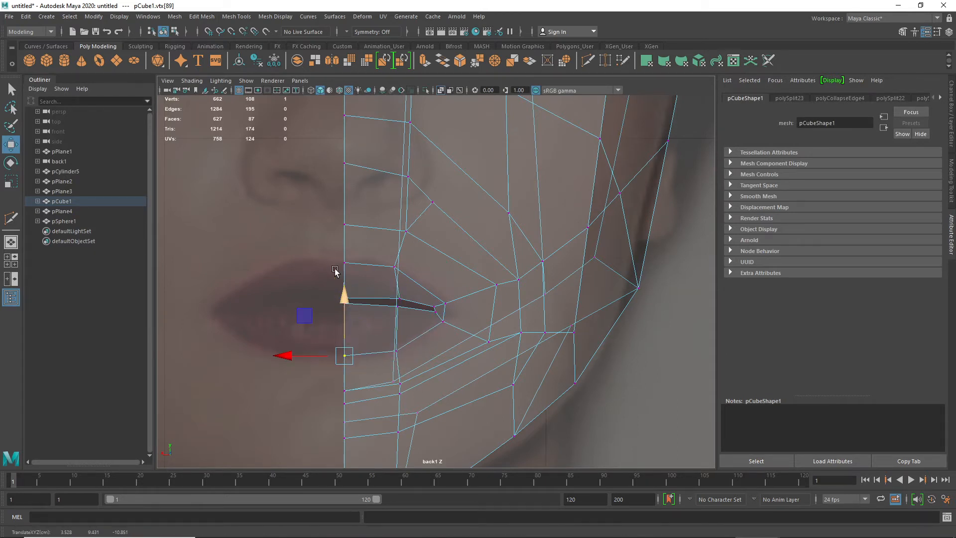
- Tighten the next edge loop around the mouth by moving its corner, lower and centre-line vertices closer to the lips
click(496, 284)
drag(457, 246, 444, 249)
click(489, 342)
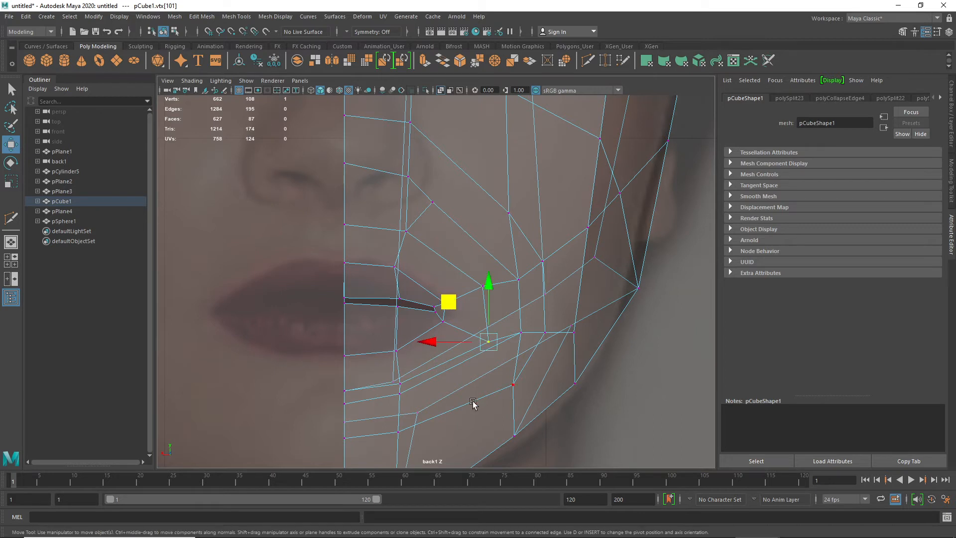
drag(446, 349, 401, 373)
click(402, 384)
drag(360, 344, 343, 326)
click(344, 390)
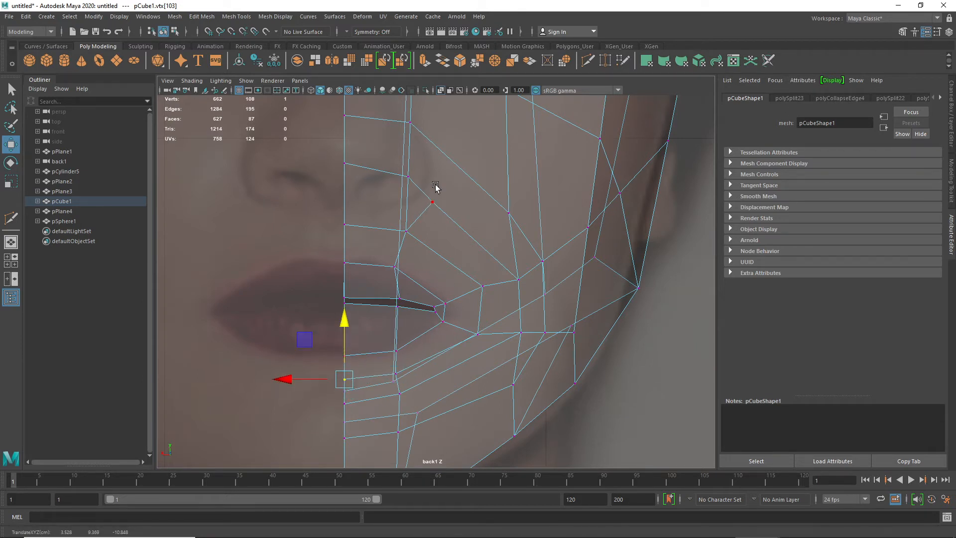
- Raise the five vertices around the nose base and the vertex row above them to fit the reference nose
scroll(436, 187, down, 5)
scroll(433, 192, up, 4)
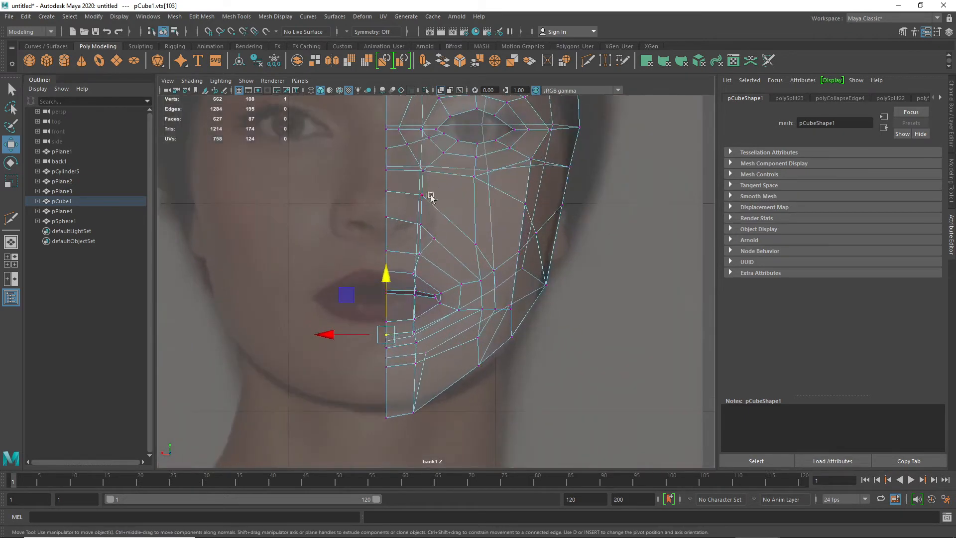
drag(371, 209, 435, 262)
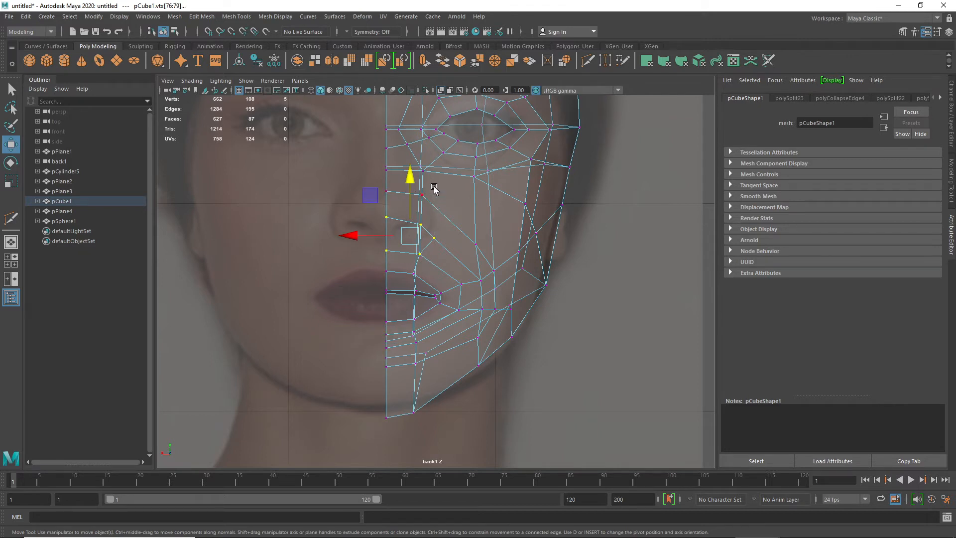
drag(434, 189, 364, 213)
drag(403, 142, 403, 128)
drag(382, 206, 437, 259)
drag(407, 185, 407, 149)
key(e)
key(r)
key(w)
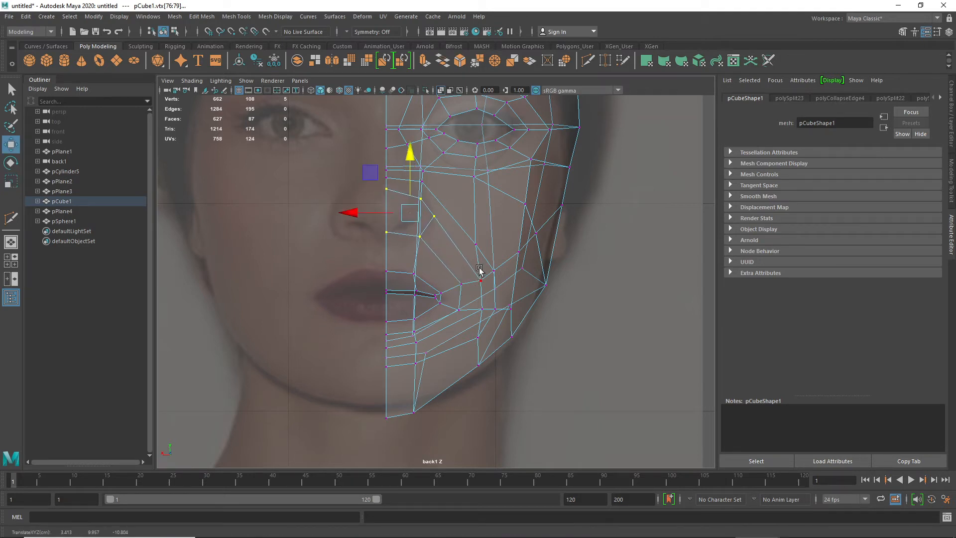
- Raise the two bottom chin vertices and lower the adjacent jaw vertex to follow the reference chin outline
click(475, 244)
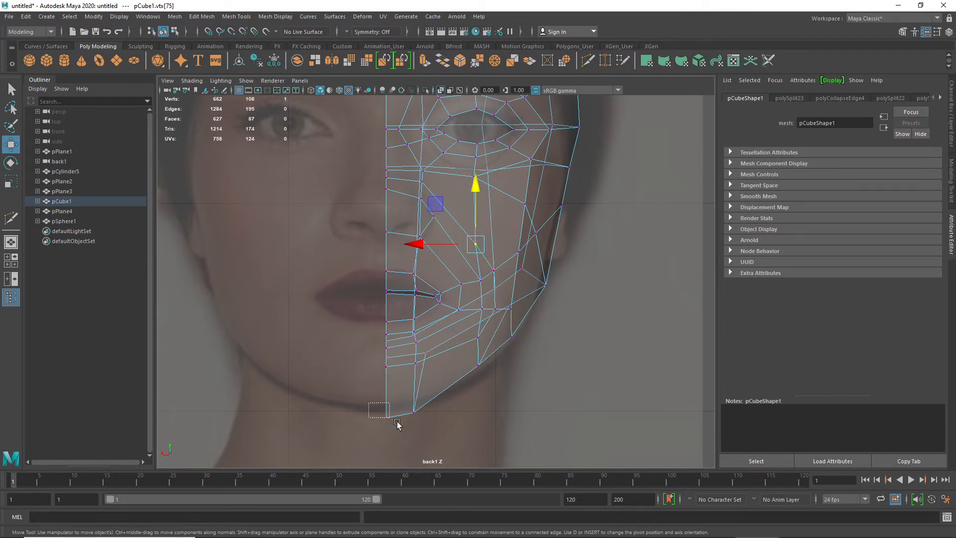
drag(397, 421, 436, 442)
ctrl+drag(400, 365, 399, 355)
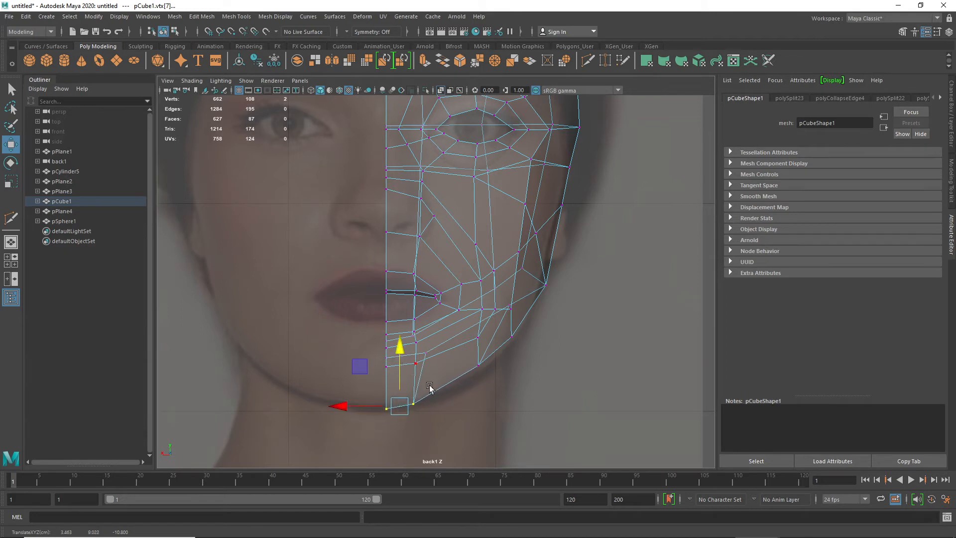
drag(490, 396, 477, 347)
drag(477, 310, 477, 322)
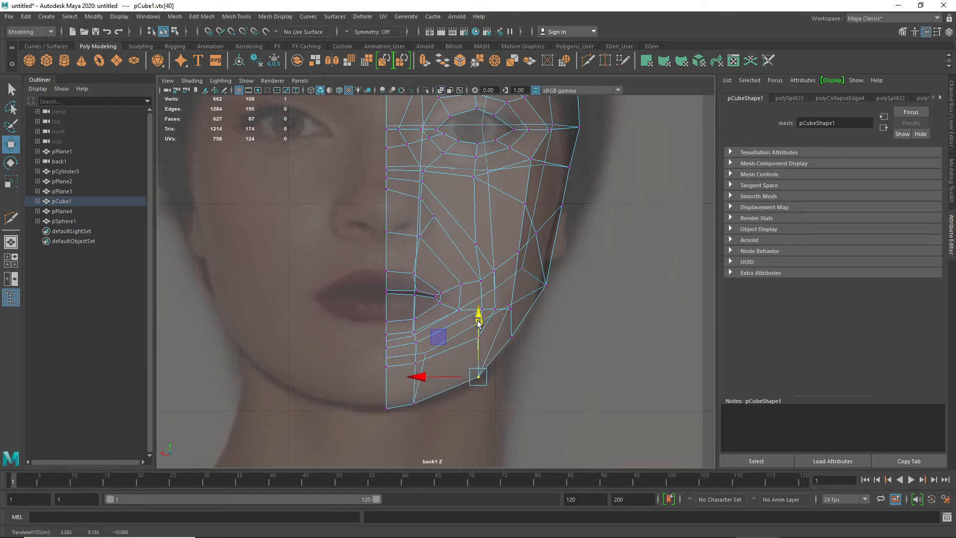
- Adjust the jaw corner, outer cheek and temple vertices horizontally to follow the side outline of the reference face
drag(547, 299, 489, 285)
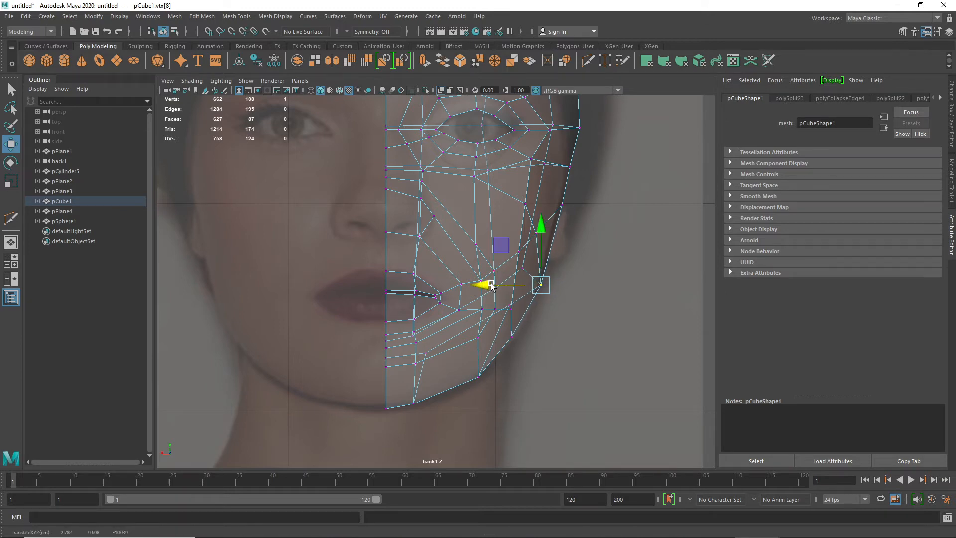
drag(596, 182, 547, 226)
scroll(593, 159, down, 5)
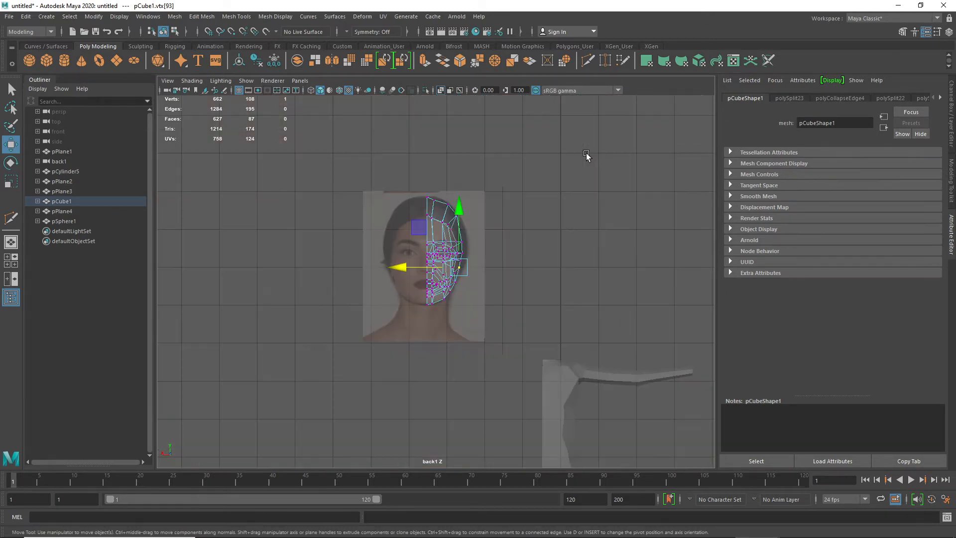
scroll(587, 154, up, 4)
drag(521, 198, 438, 214)
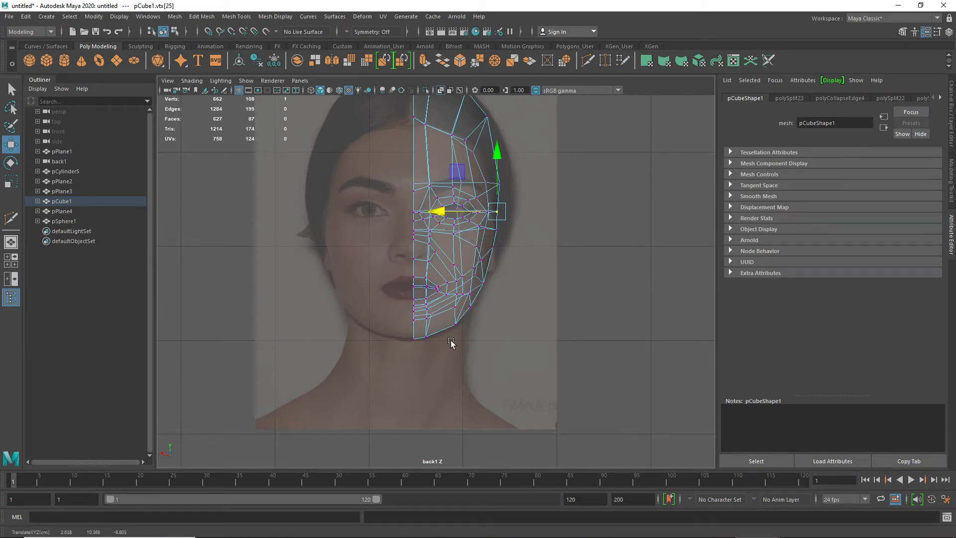
- Switch to the side view and pull the two centre-line nose tip vertices forward to the reference profile
key(space)
key(space)
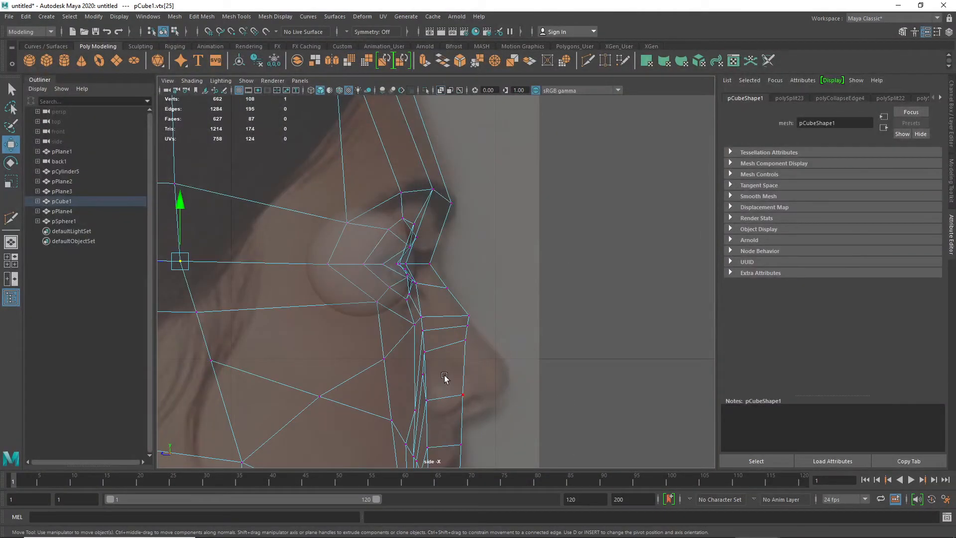
right_drag(444, 253, 449, 285)
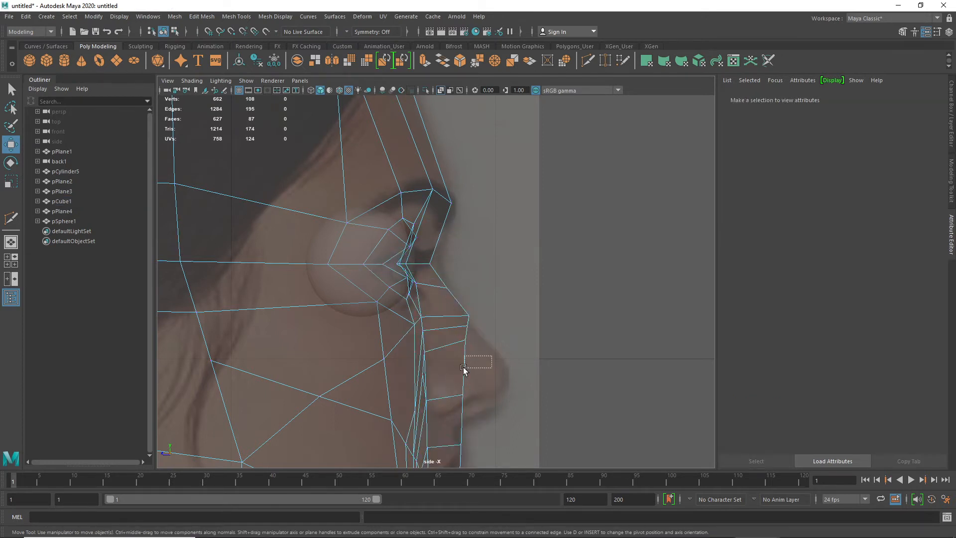
right_drag(450, 383, 403, 256)
drag(492, 332, 450, 406)
drag(409, 367, 441, 367)
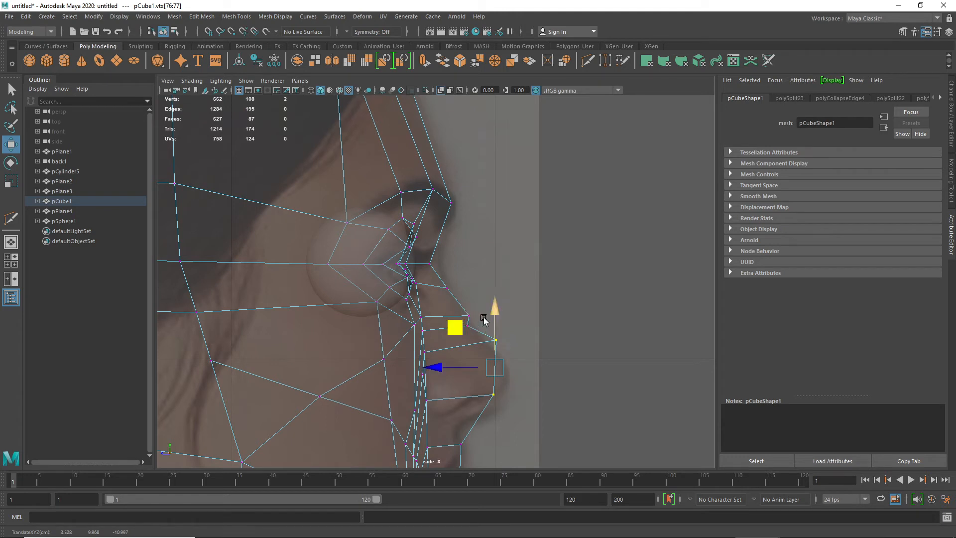
- Move the vertex above the nose tip forward and nudge the upper tip vertex back to smooth the nose profile
drag(477, 319, 418, 326)
drag(522, 331, 488, 358)
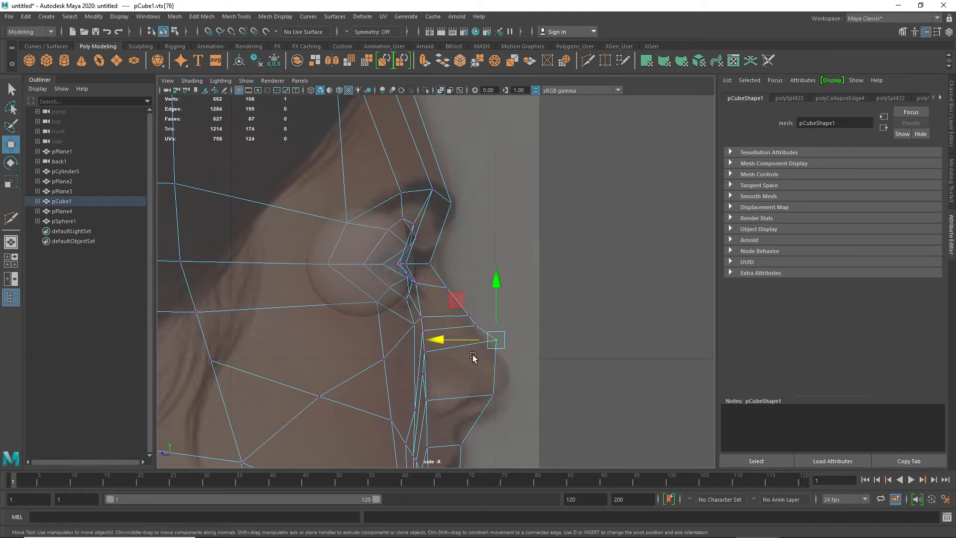
drag(455, 304, 452, 305)
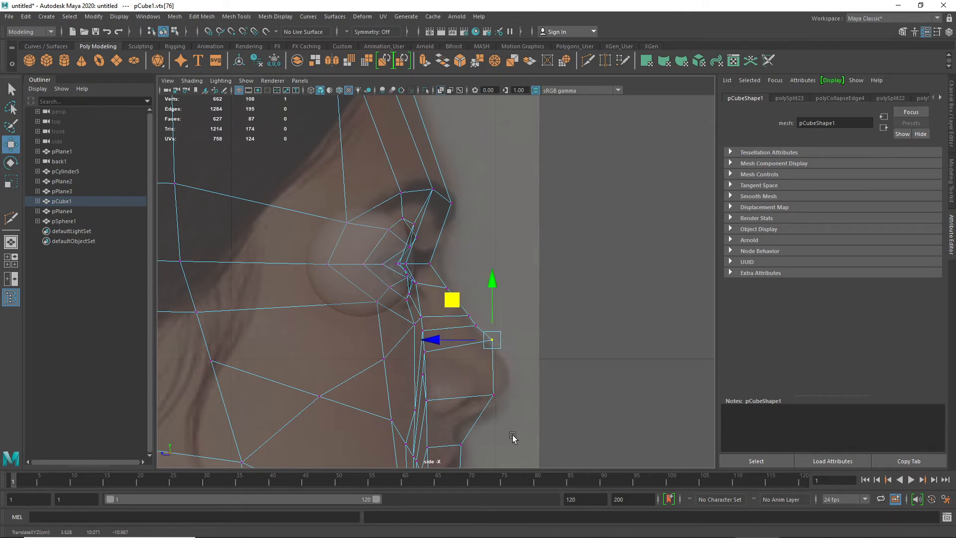
- Push the two centre-line vertices at the lip opening back to match the mouth crease in the side reference
alt+middle_drag(487, 449, 469, 268)
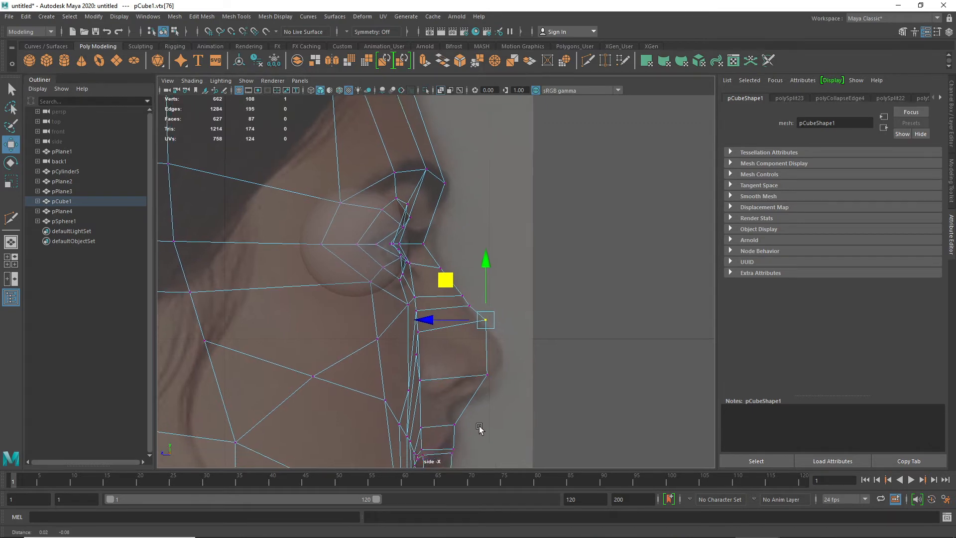
scroll(469, 267, up, 3)
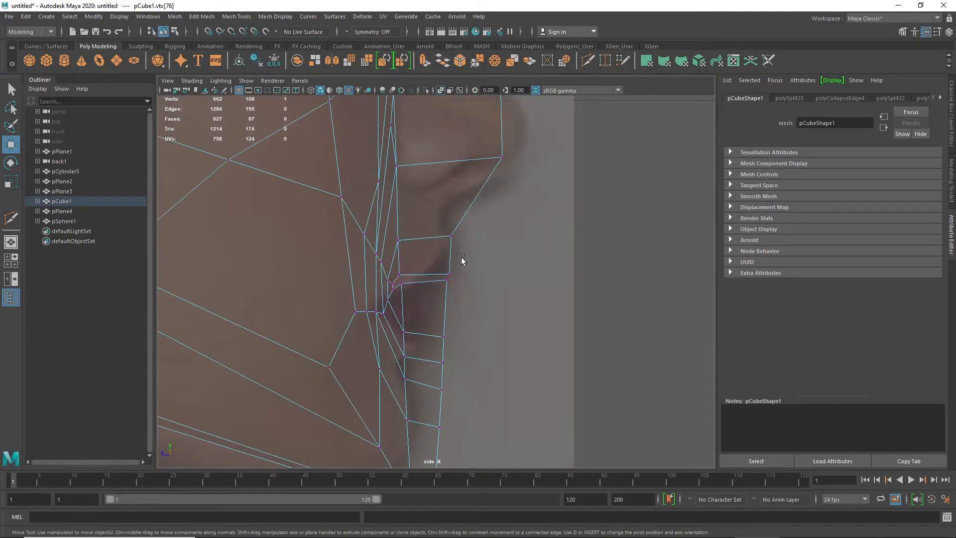
scroll(506, 295, down, 6)
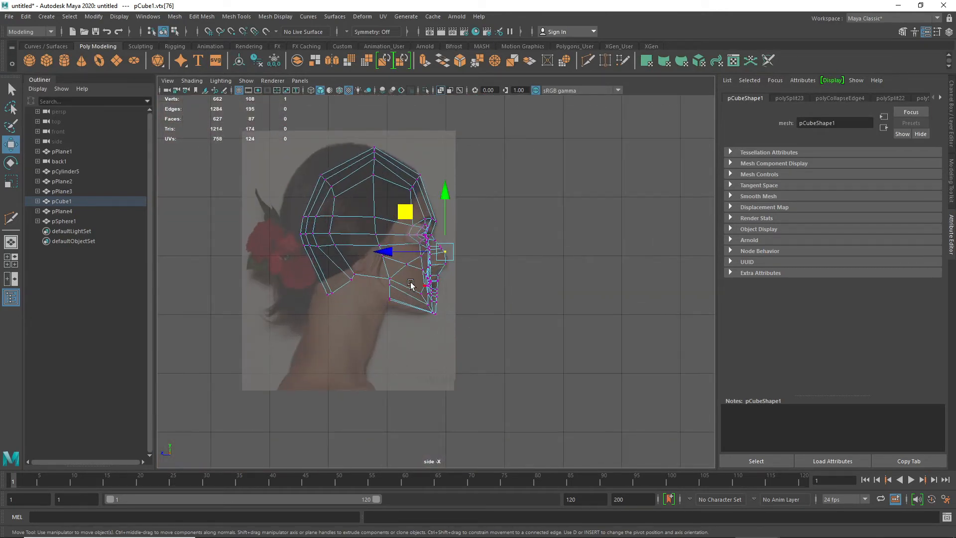
scroll(427, 289, up, 6)
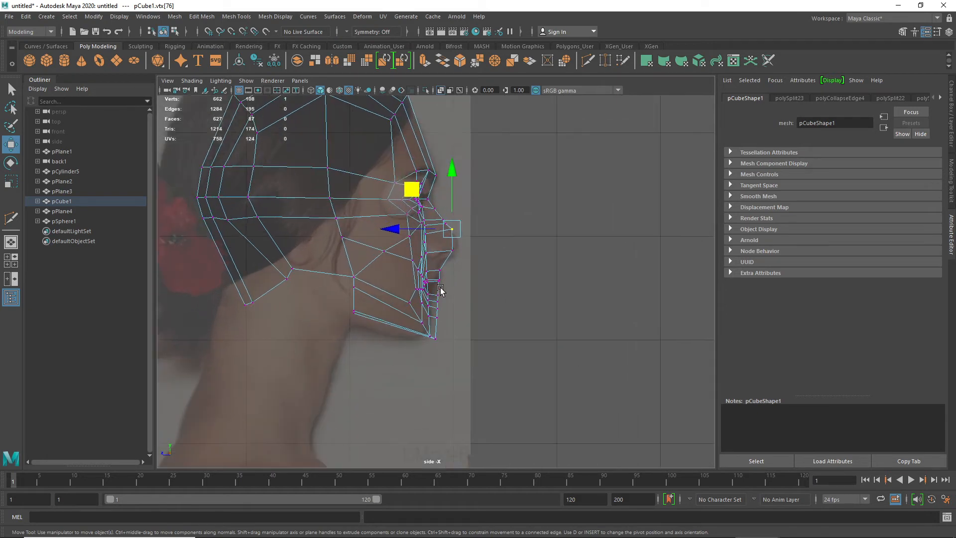
scroll(441, 291, down, 5)
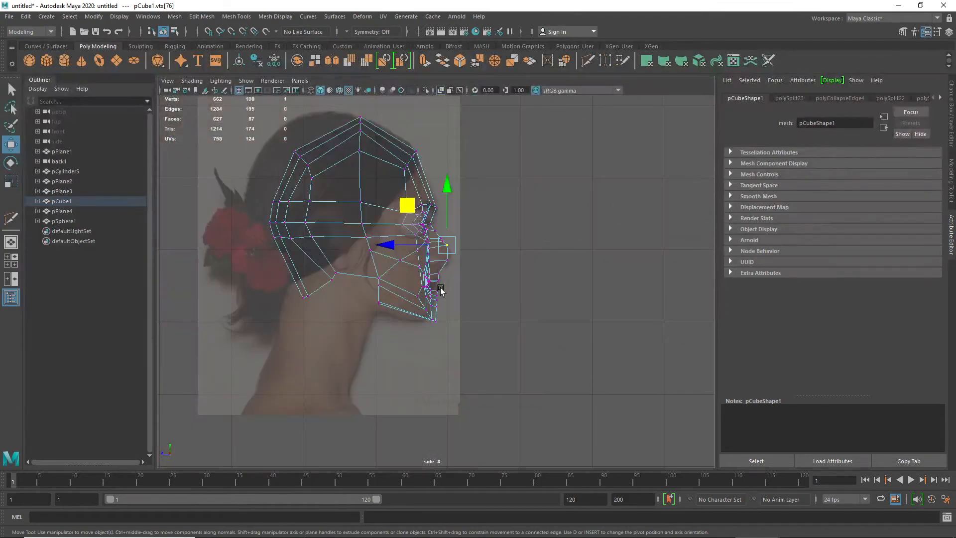
scroll(440, 290, up, 6)
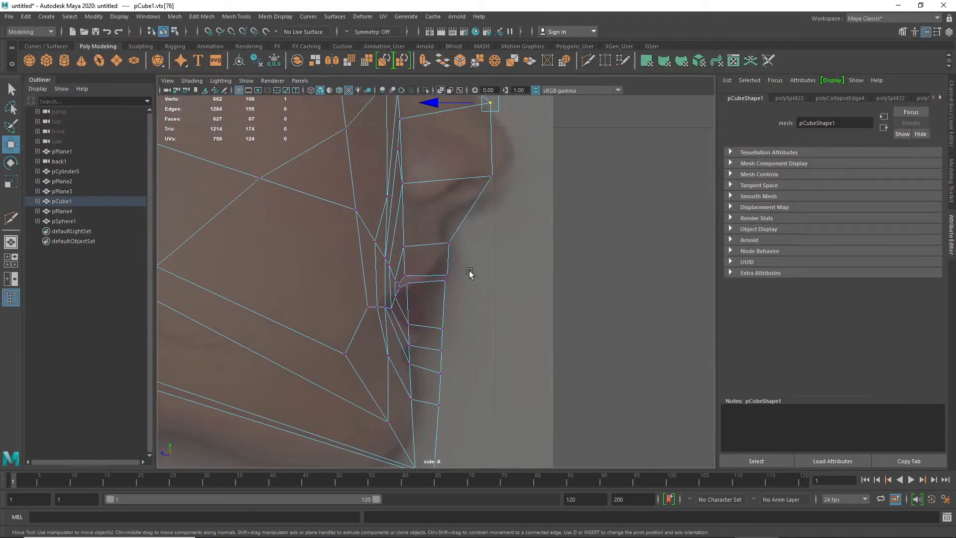
drag(456, 273, 430, 297)
drag(384, 275, 367, 275)
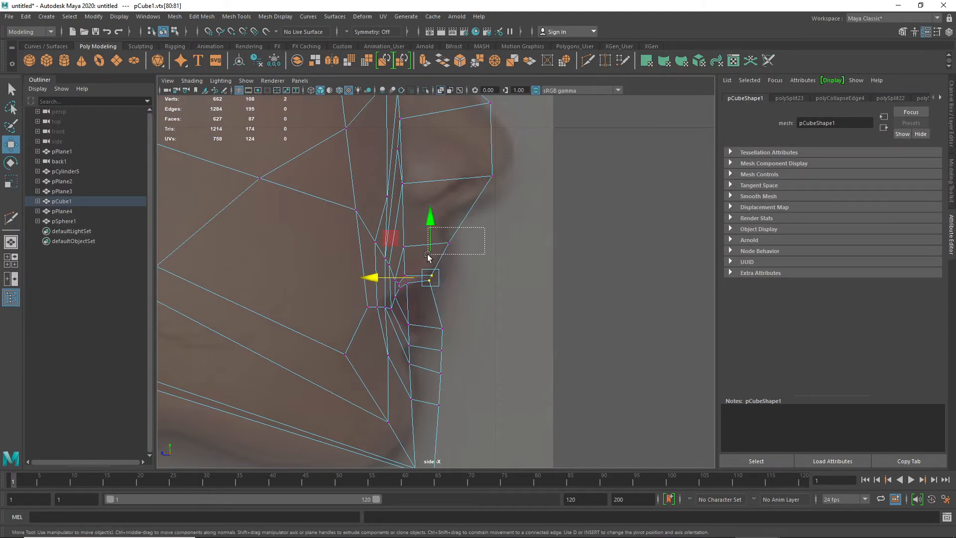
- Pull the centre-line vertex above the upper lip forward and push the vertices below the lower lip back to match the side reference
click(448, 243)
drag(394, 242, 406, 244)
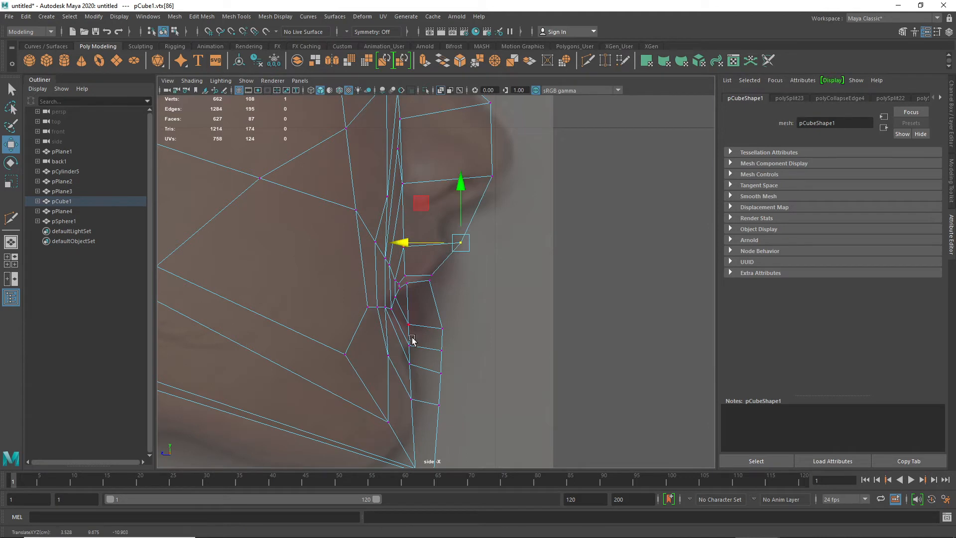
drag(467, 313, 424, 390)
drag(387, 363, 369, 363)
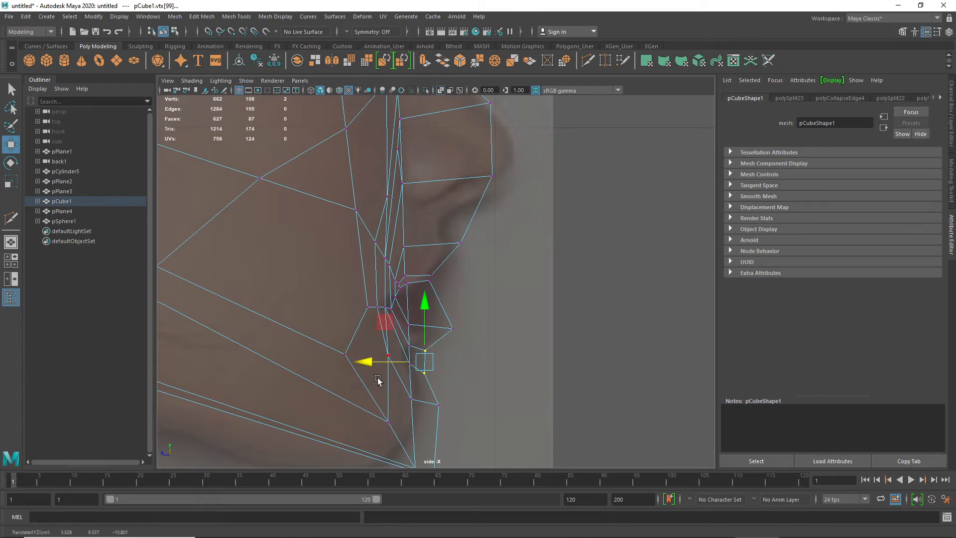
- Move the chin vertices and the two lower-jaw vertices behind them back to follow the reference chin in the side view
scroll(423, 420, down, 10)
scroll(422, 362, up, 3)
scroll(422, 362, up, 5)
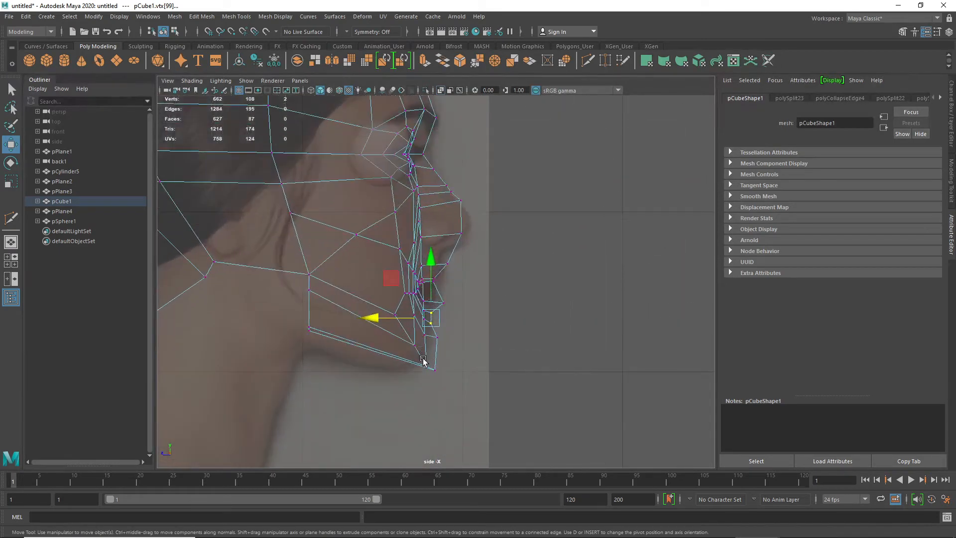
drag(461, 365, 336, 319)
click(414, 344)
click(395, 314)
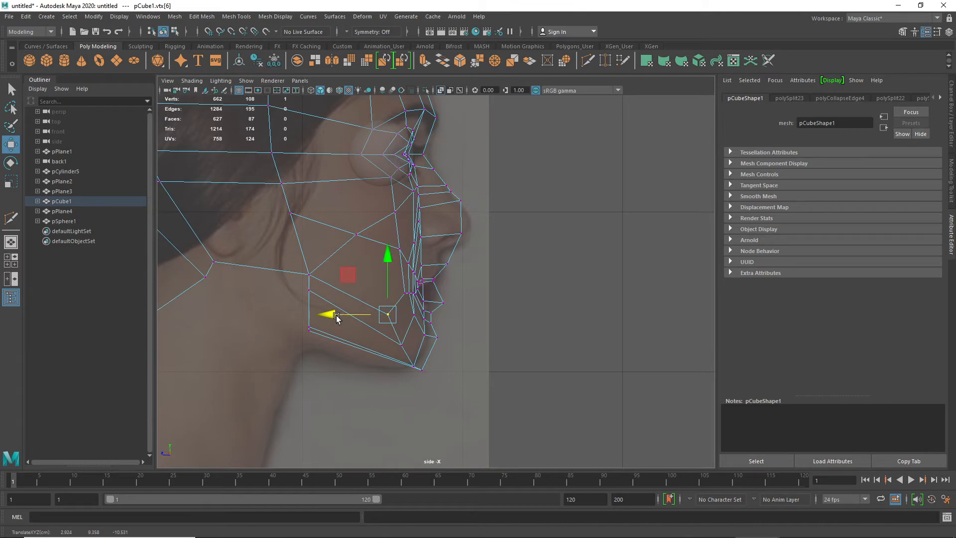
- Shift the cheek vertices beside the nose and mouth back toward the ear in the side view
drag(381, 201, 405, 274)
drag(342, 228, 329, 229)
click(359, 264)
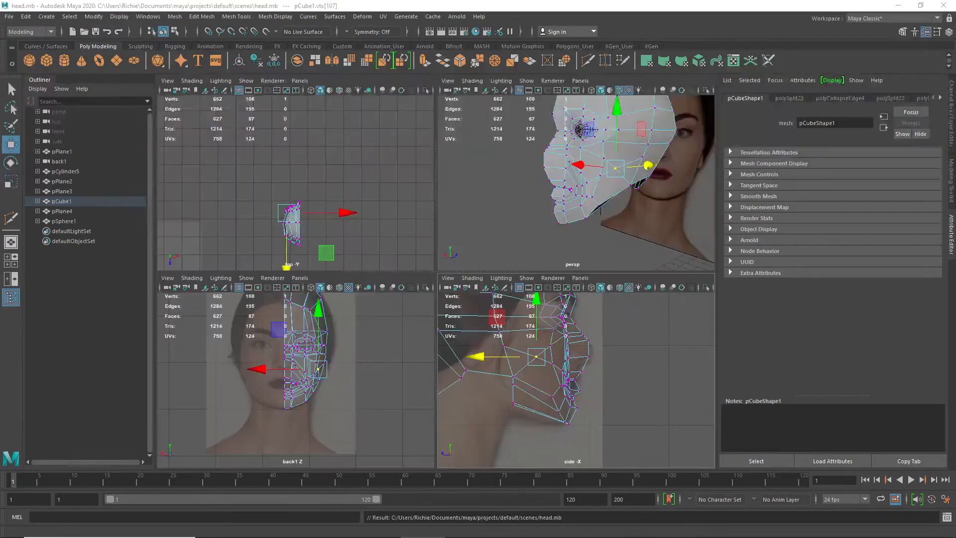
- In the perspective view, cut an extra edge line with Multi-Cut around the lips, from the lower lip's centre around the corner to the upper lip
click(624, 228)
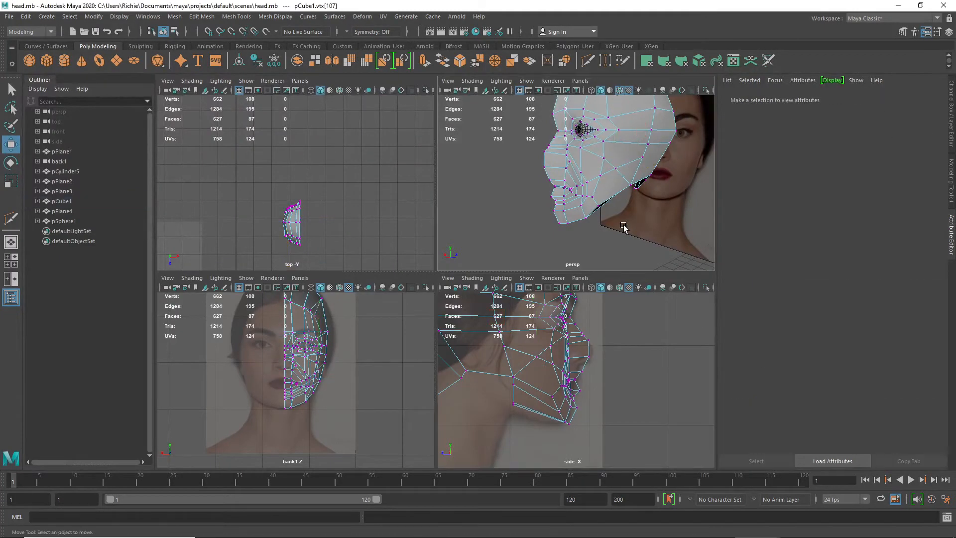
key(space)
scroll(451, 321, up, 3)
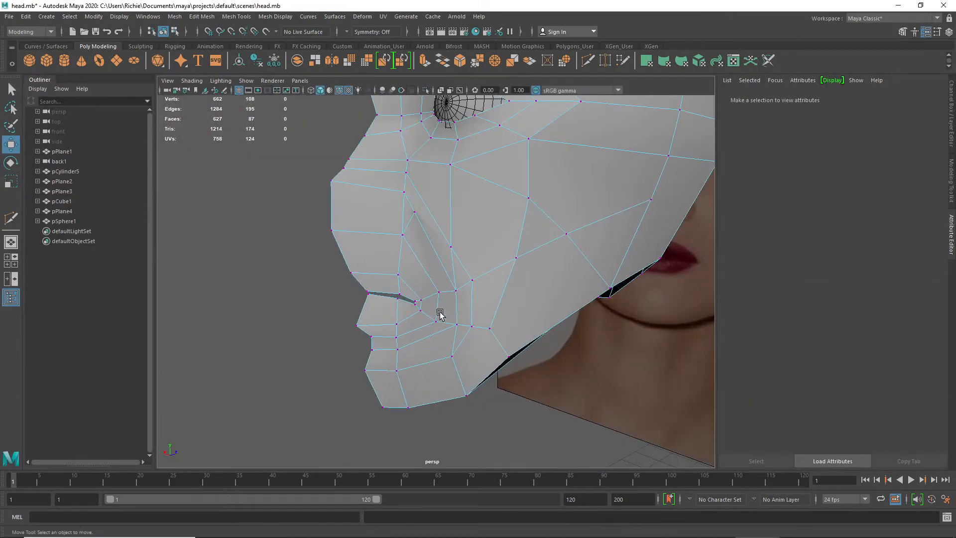
shift+right_drag(386, 307, 343, 310)
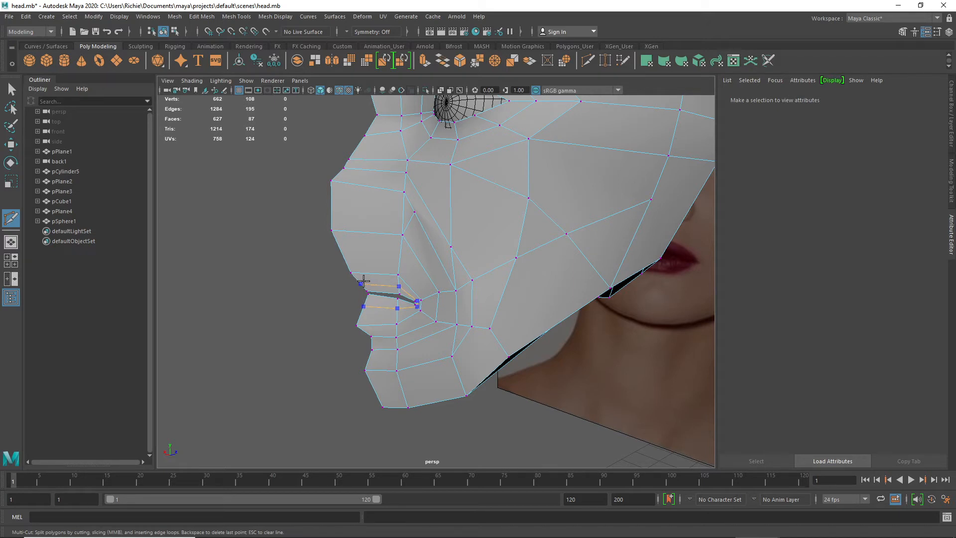
click(362, 282)
key(w)
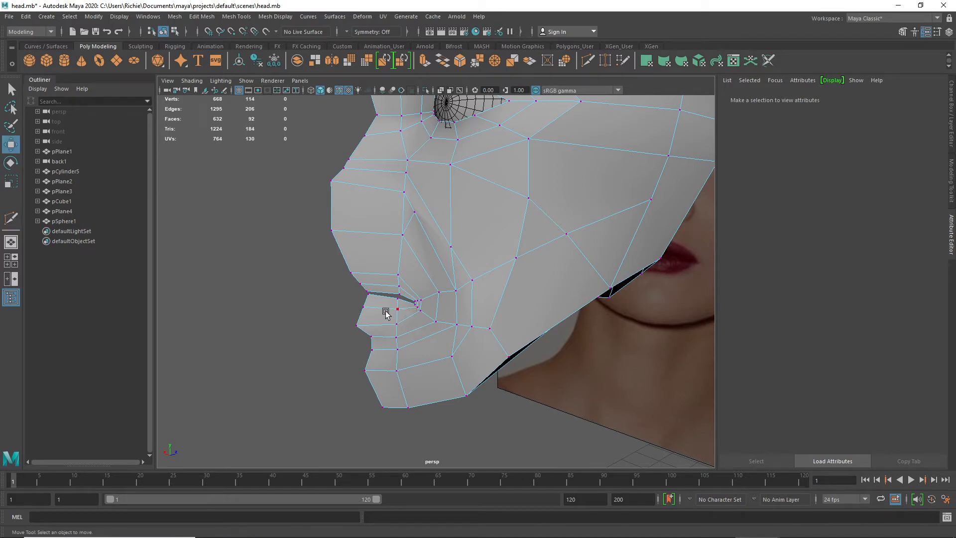
- Switch to edge selection and move the new centre edge of the lower lip forward along the depth axis
right_drag(382, 312, 337, 253)
right_drag(366, 307, 354, 231)
click(382, 297)
mouse_move(421, 282)
mouse_down()
mouse_move(405, 292)
mouse_move(416, 301)
mouse_up()
click(381, 307)
middle_drag(416, 300, 418, 300)
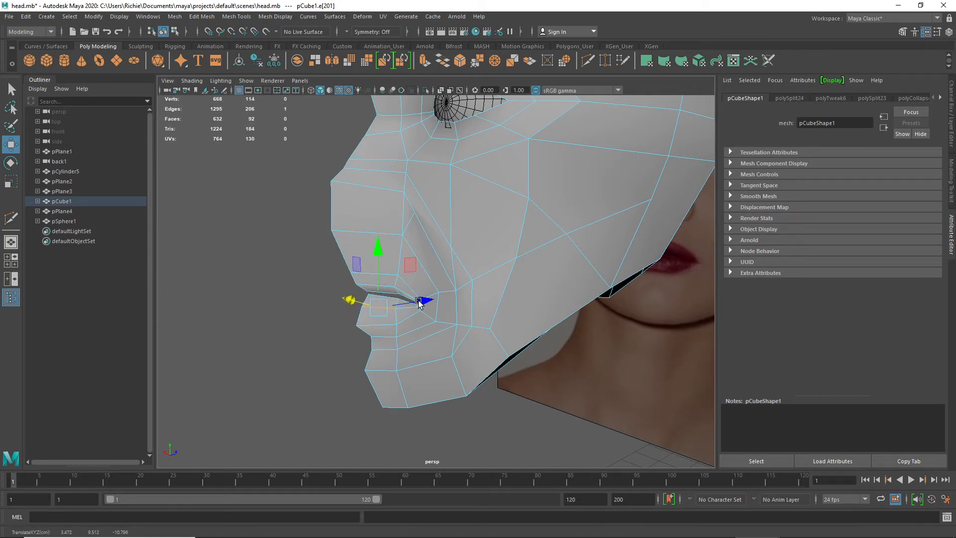
key(ctrl+z)
drag(424, 299, 419, 299)
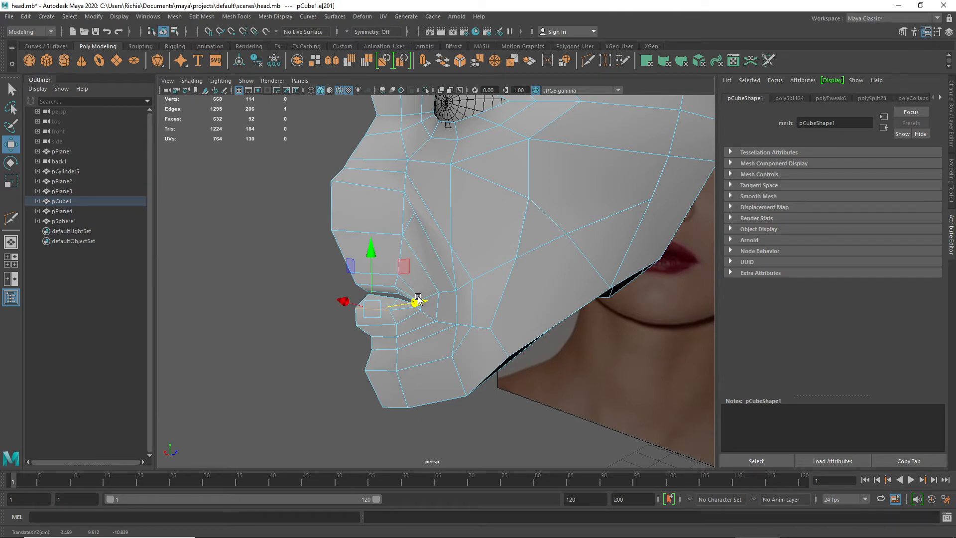
- In the side view, push the lower lip's front edge back to the reference lip profile
key(space)
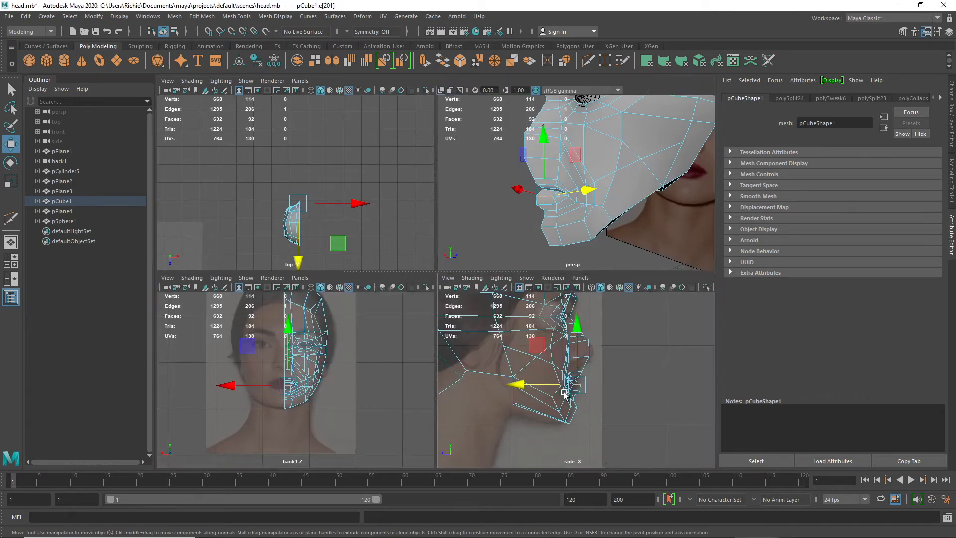
key(space)
scroll(438, 320, up, 5)
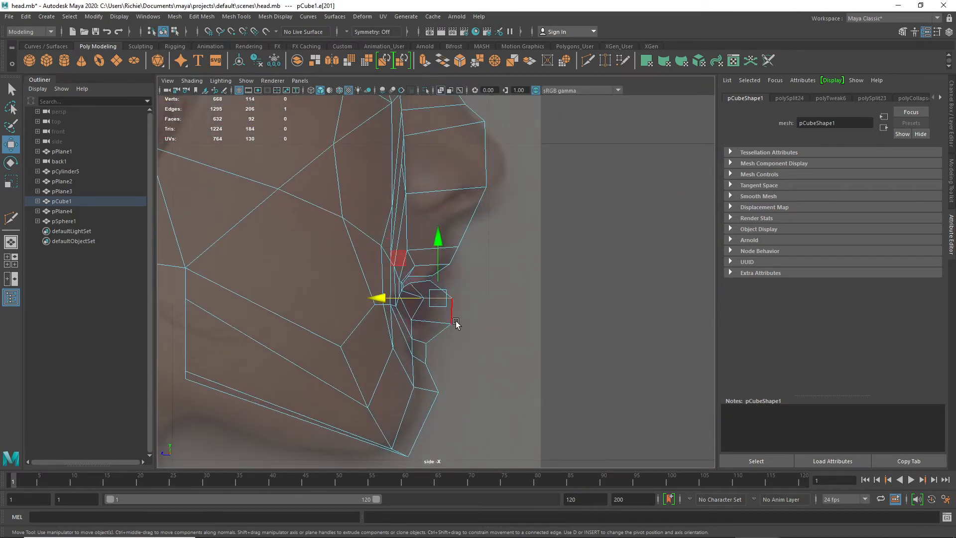
click(454, 318)
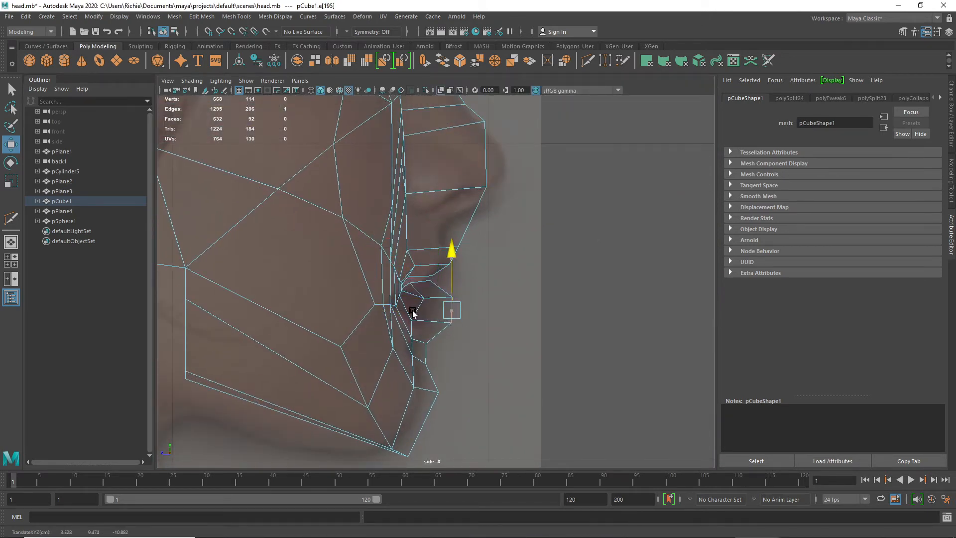
drag(410, 311, 384, 310)
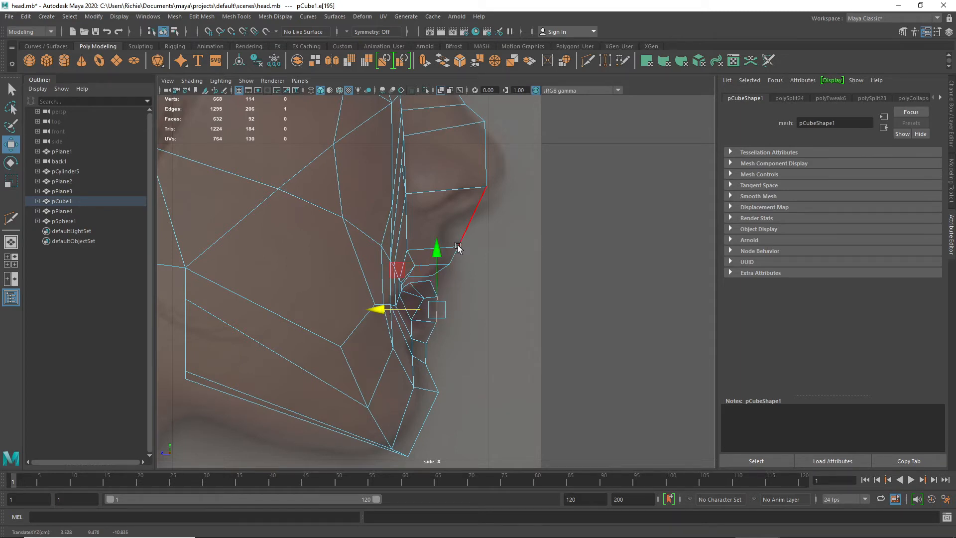
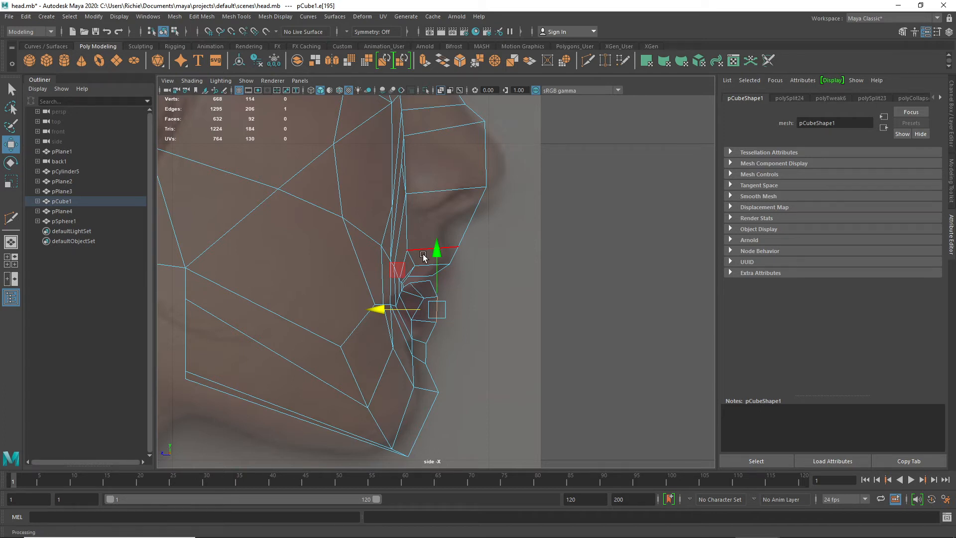
- Move the cheek edge beside the nose back and pull the nose tip's front edge forward to the side reference
click(392, 167)
drag(345, 159, 336, 160)
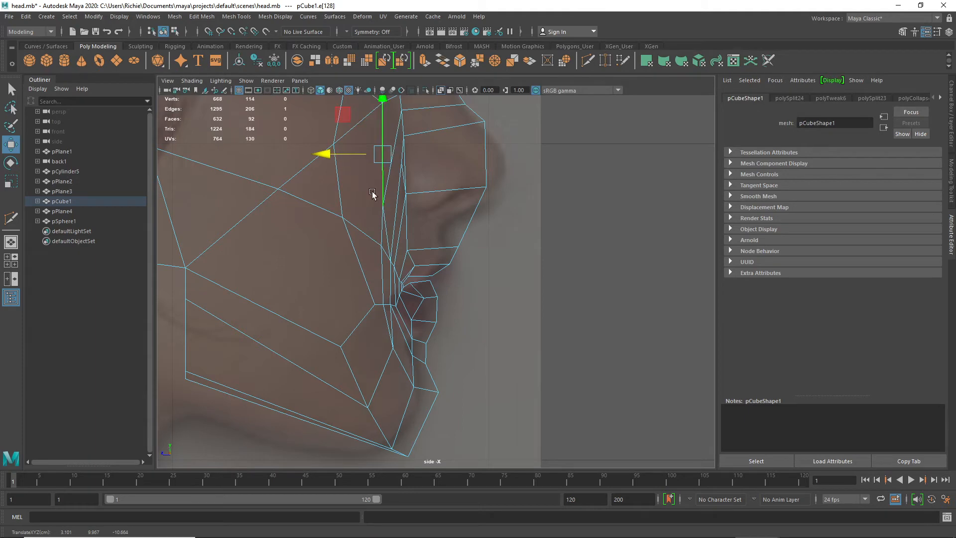
key(space)
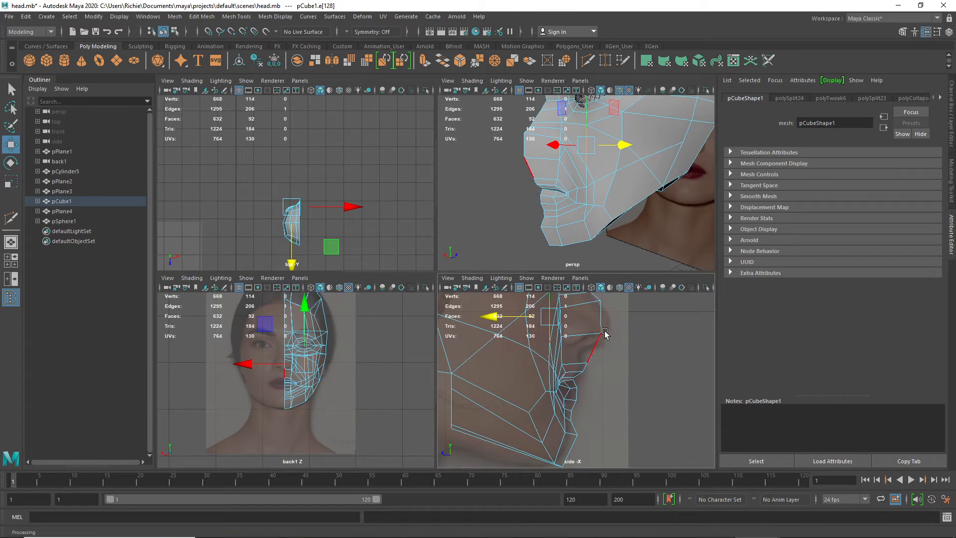
click(602, 326)
key(r)
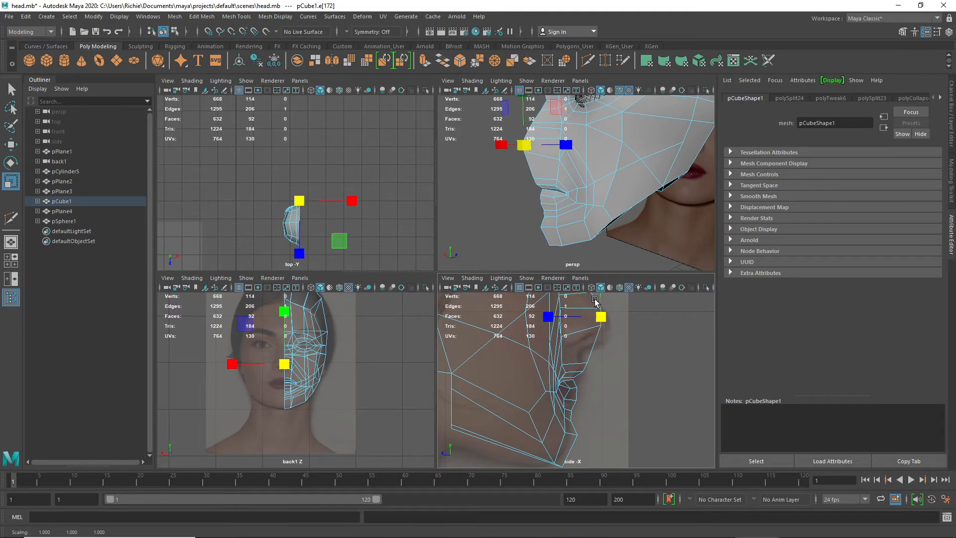
key(w)
drag(608, 317, 616, 320)
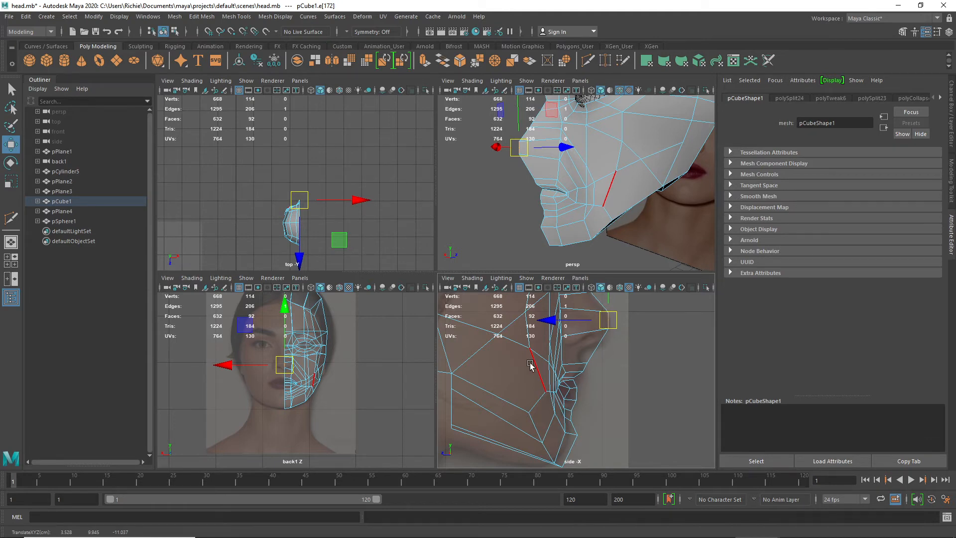
- Switch to the front view and examine the edges beside the nostril and upper lip against the reference
key(space)
key(space)
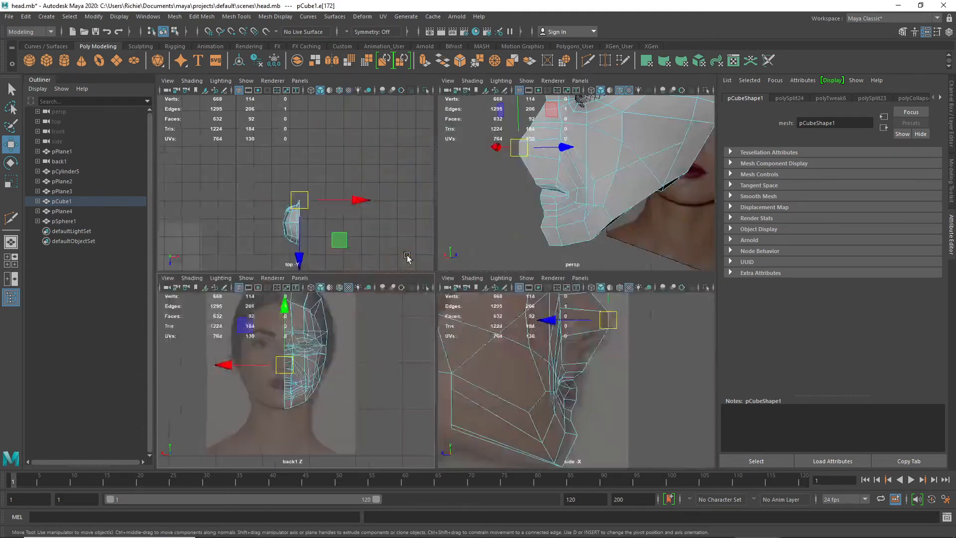
key(space)
scroll(438, 215, up, 3)
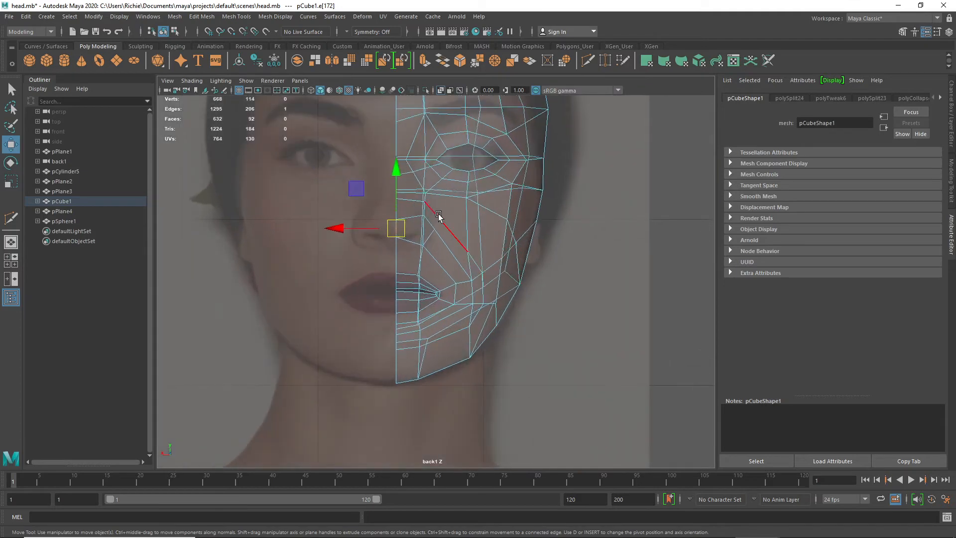
scroll(438, 215, up, 3)
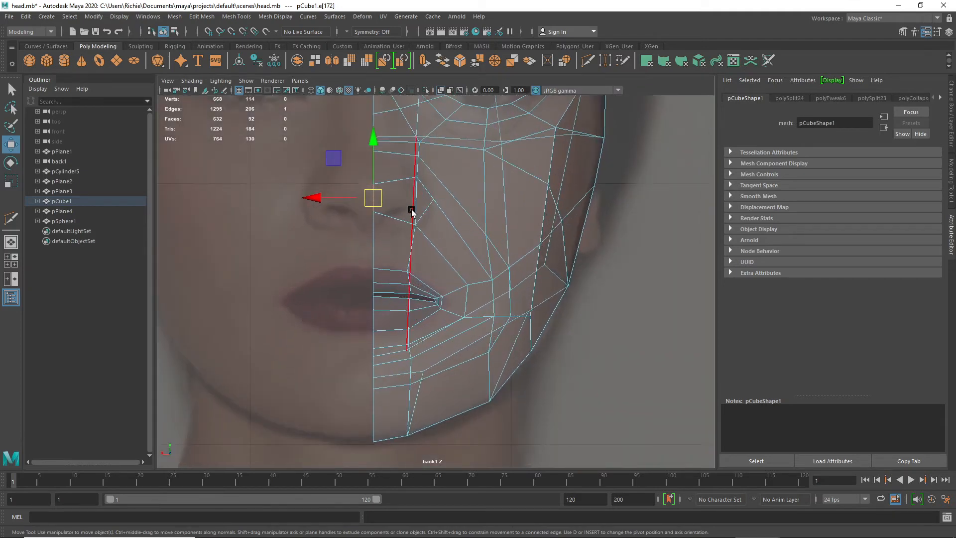
double_click(411, 212)
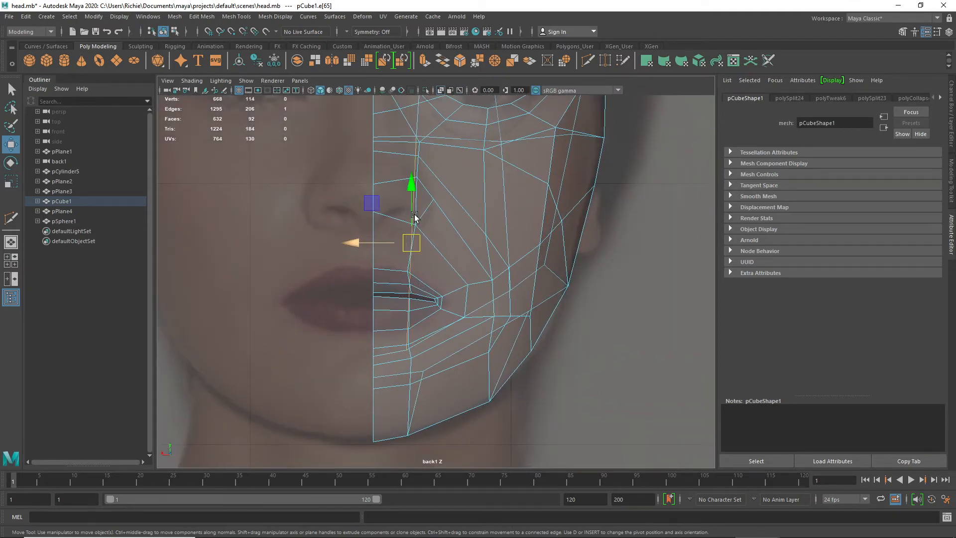
middle_drag(418, 211, 431, 208)
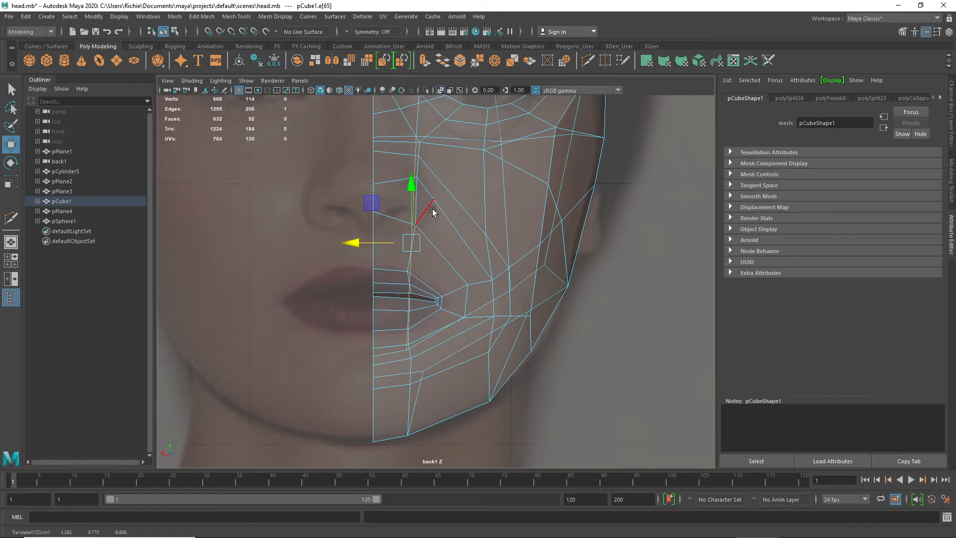
click(433, 211)
- Cut a new edge line with Multi-Cut from the nostril-side vertex down through the nose base and upper lip to the mouth opening
right_click(400, 252)
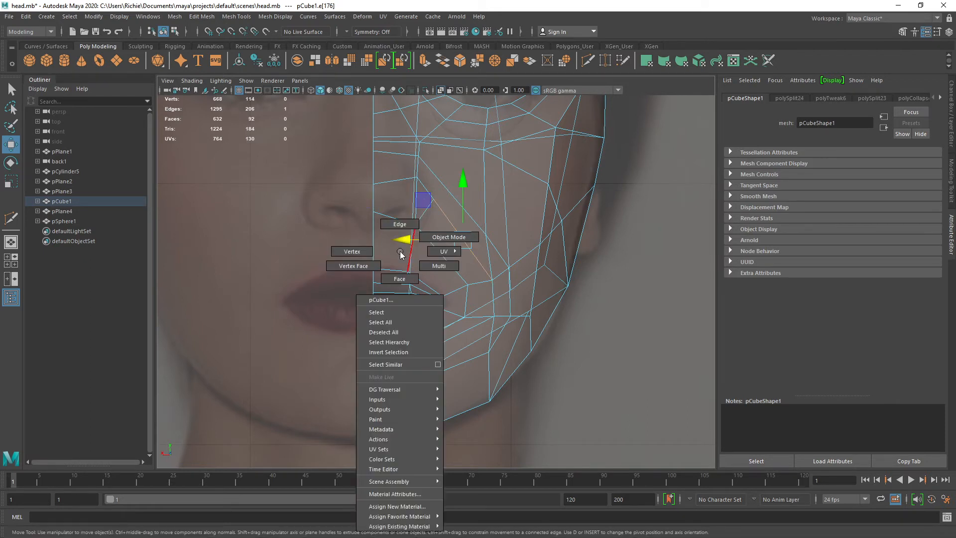
click(366, 249)
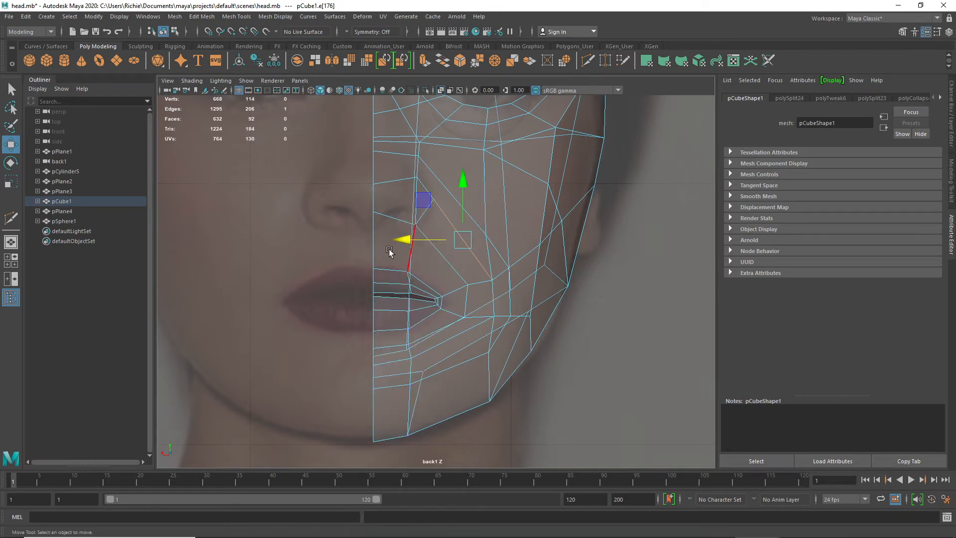
shift+right_click(397, 251)
click(351, 251)
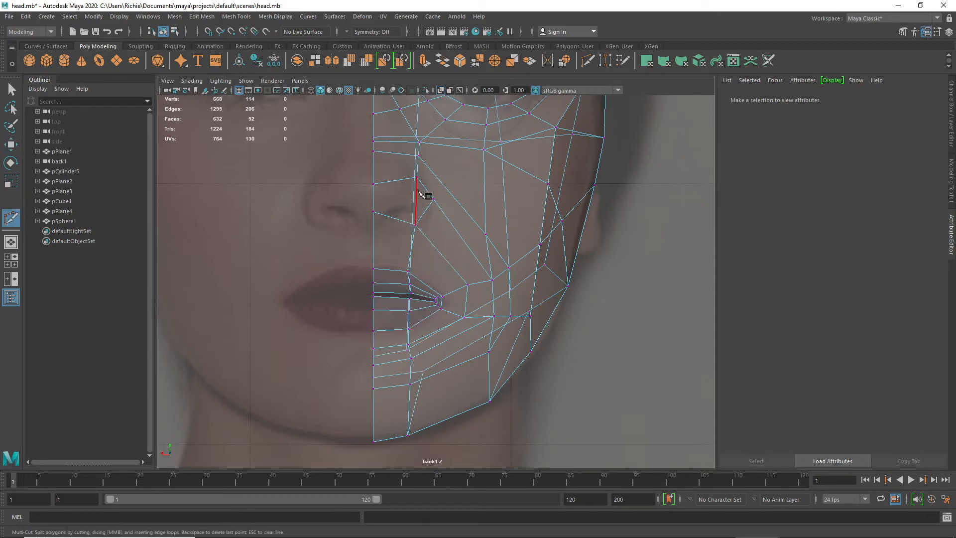
click(417, 177)
click(401, 220)
click(391, 270)
click(431, 289)
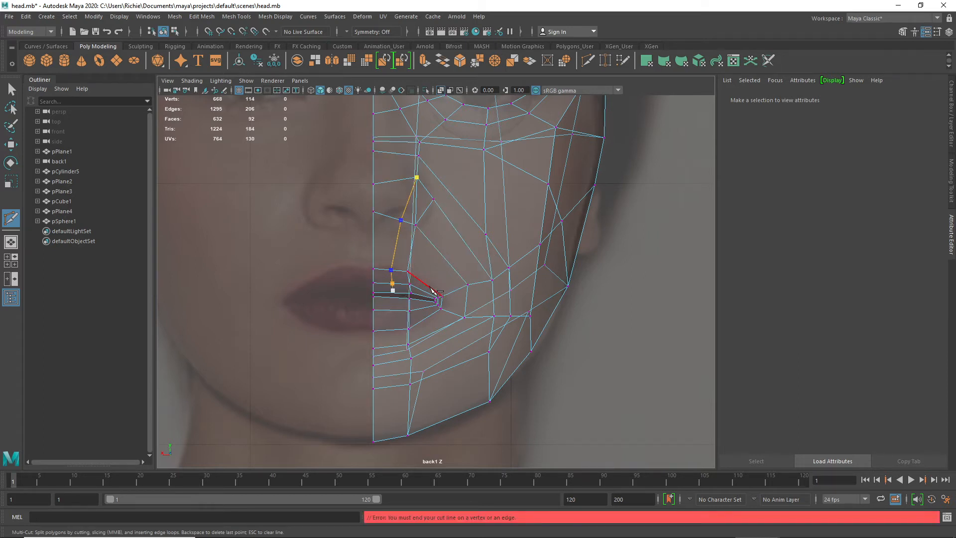
scroll(431, 294, up, 9)
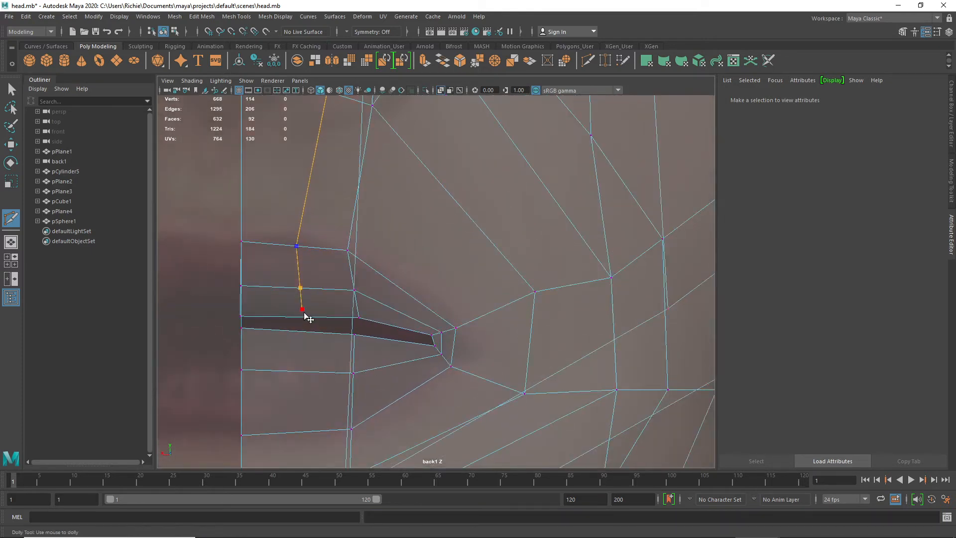
drag(305, 314, 303, 319)
click(306, 319)
right_click(305, 319)
scroll(378, 184, down, 10)
- Adjust the new nose-base vertex sideways and shift the nostril-side vertex up and inward to fit the front reference
scroll(422, 256, up, 8)
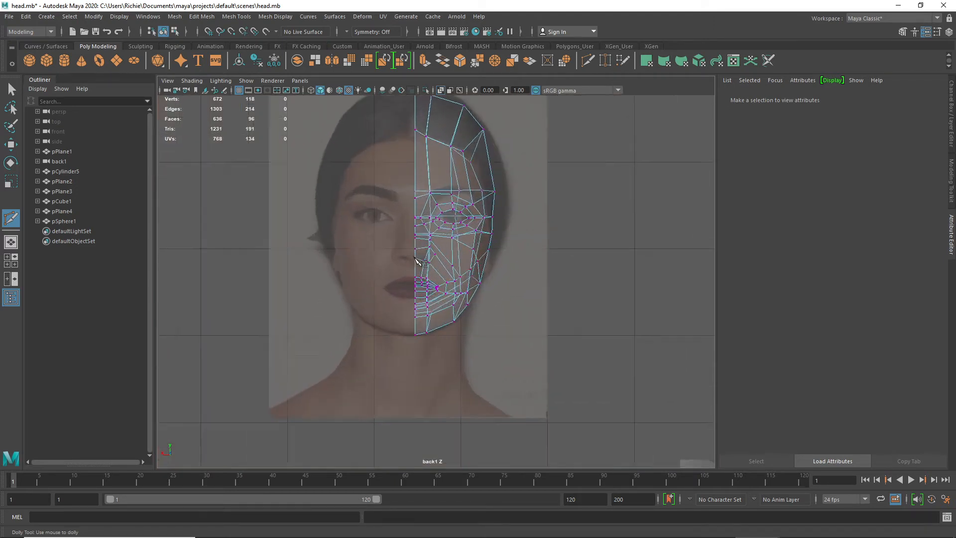
scroll(423, 256, up, 2)
key(w)
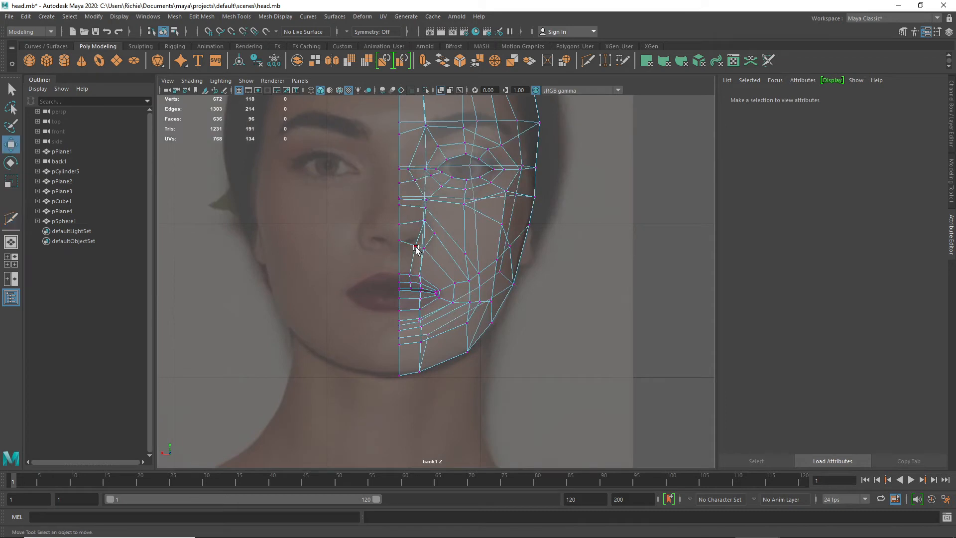
click(416, 248)
drag(385, 256, 380, 256)
click(422, 220)
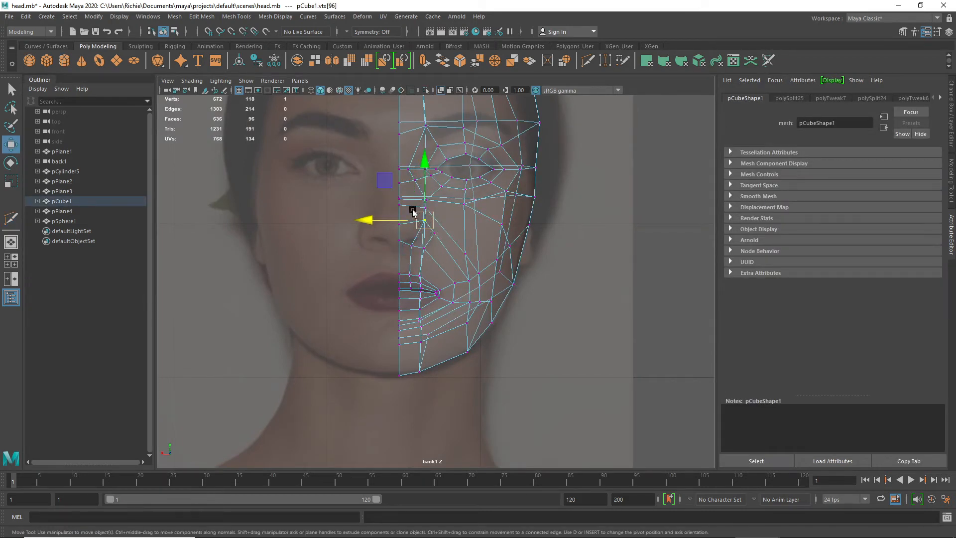
drag(384, 183, 384, 178)
- Lower the upper lip's centre vertex slightly and shift the two lip vertices near the mouth opening outward to fit the front reference
scroll(420, 197, up, 4)
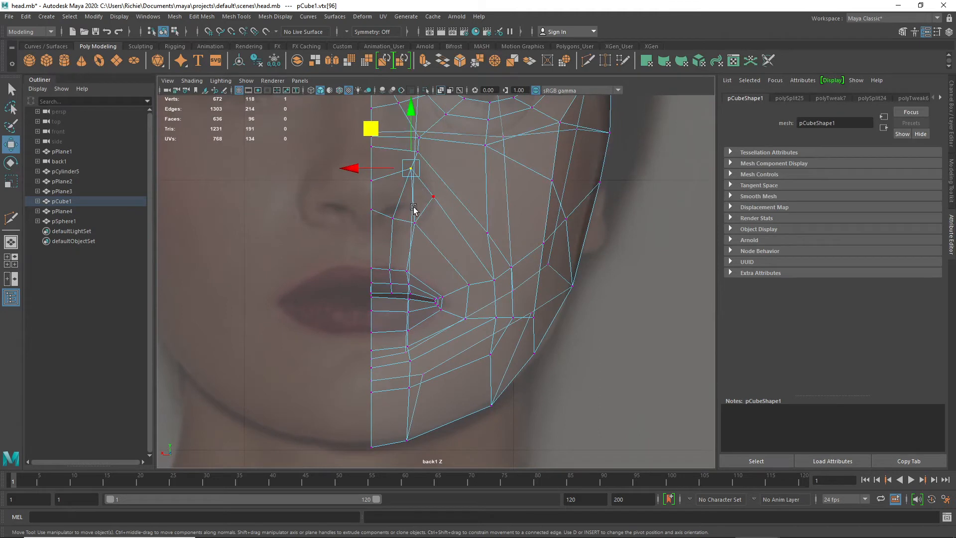
click(372, 275)
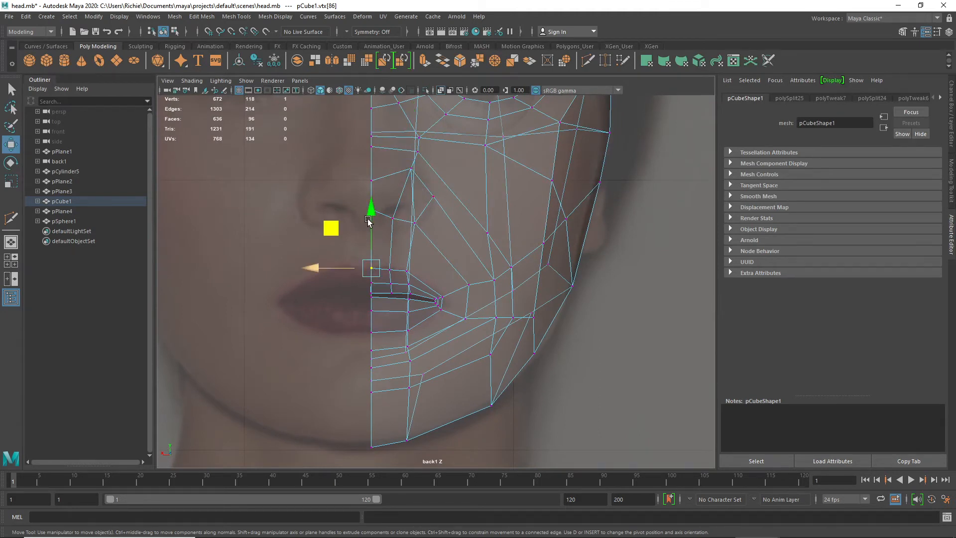
drag(370, 225, 373, 232)
click(406, 271)
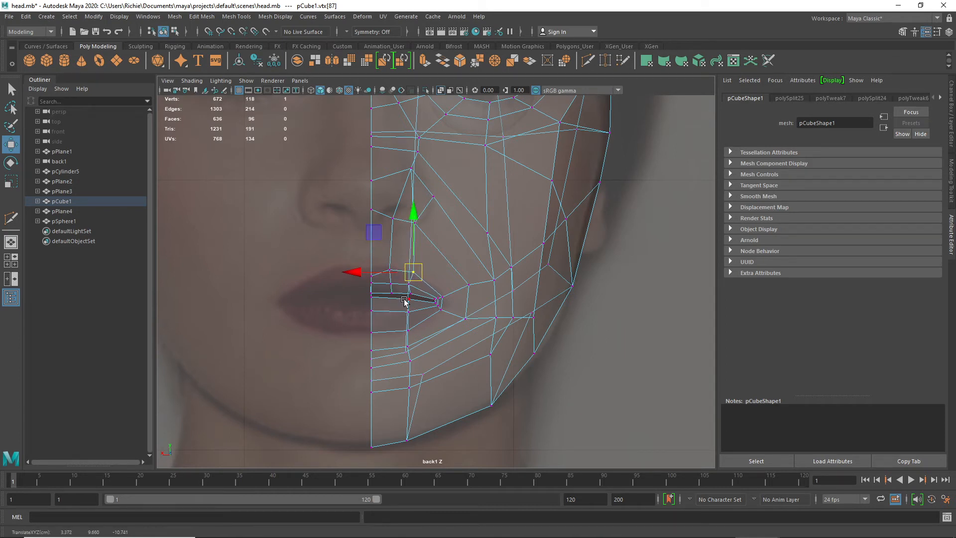
click(427, 295)
click(410, 285)
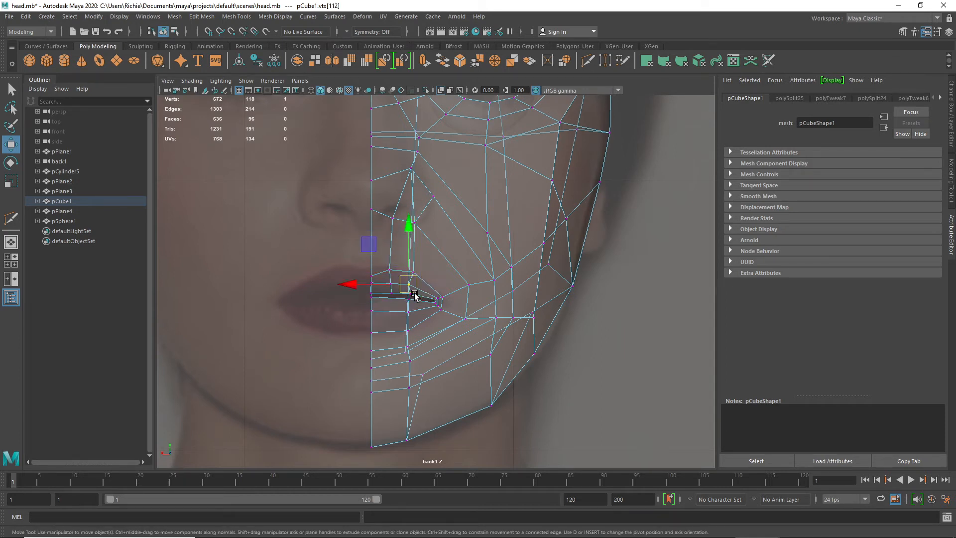
drag(374, 247, 375, 247)
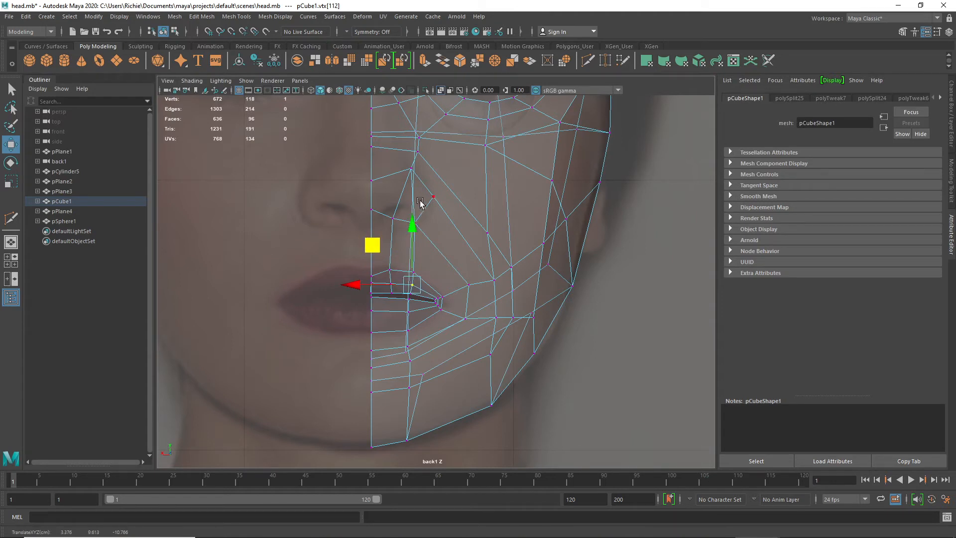
- Select the two stacked vertices on the side of the nose bridge below the inner eye and move them inward
alt+middle_drag(423, 148, 415, 243)
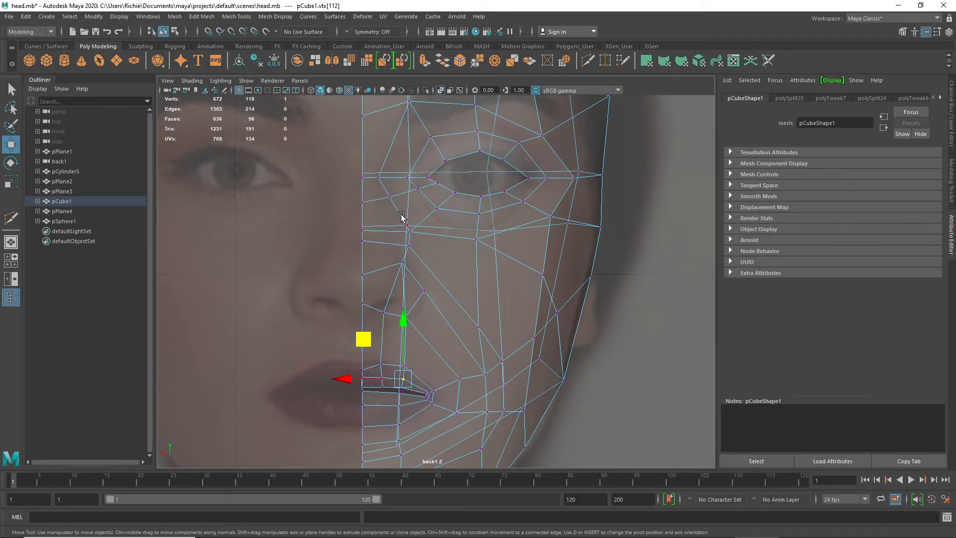
click(409, 231)
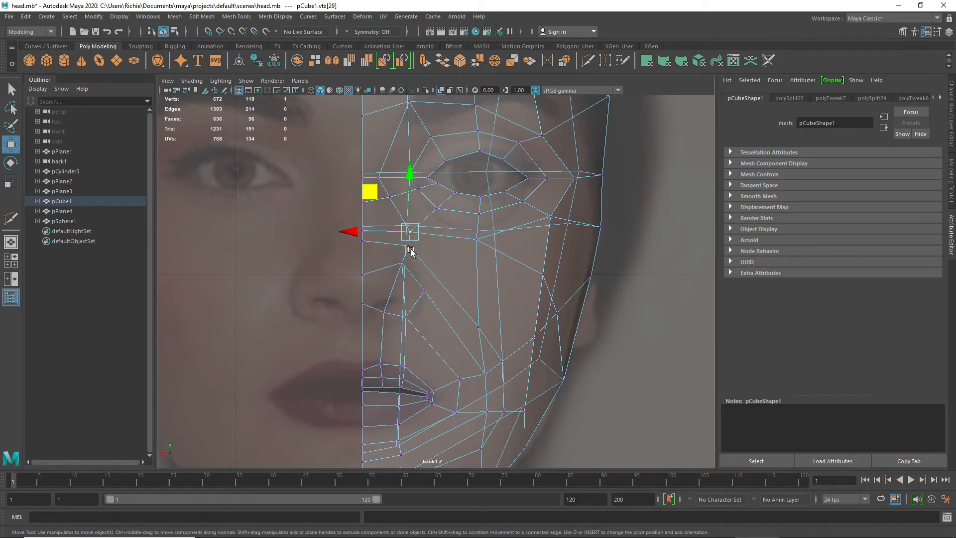
shift+click(410, 247)
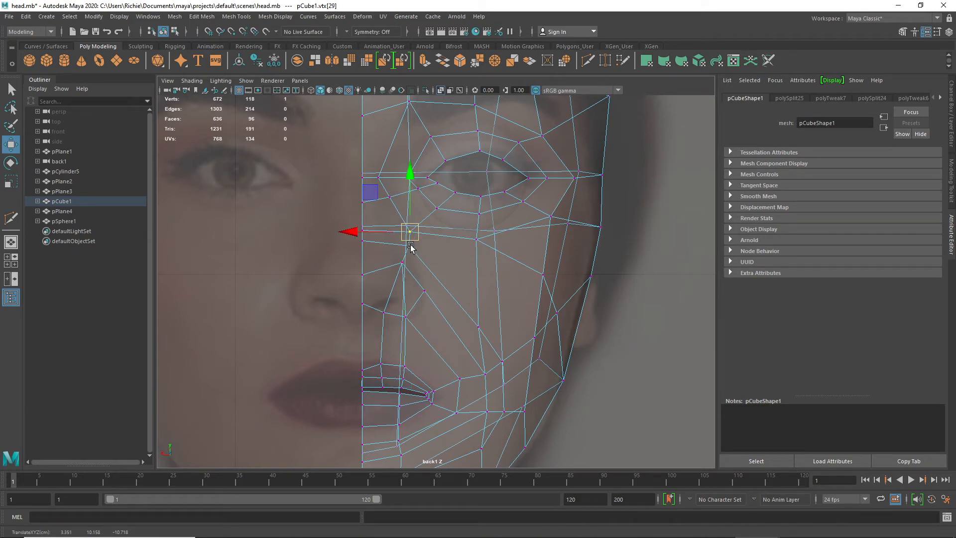
shift+click(409, 245)
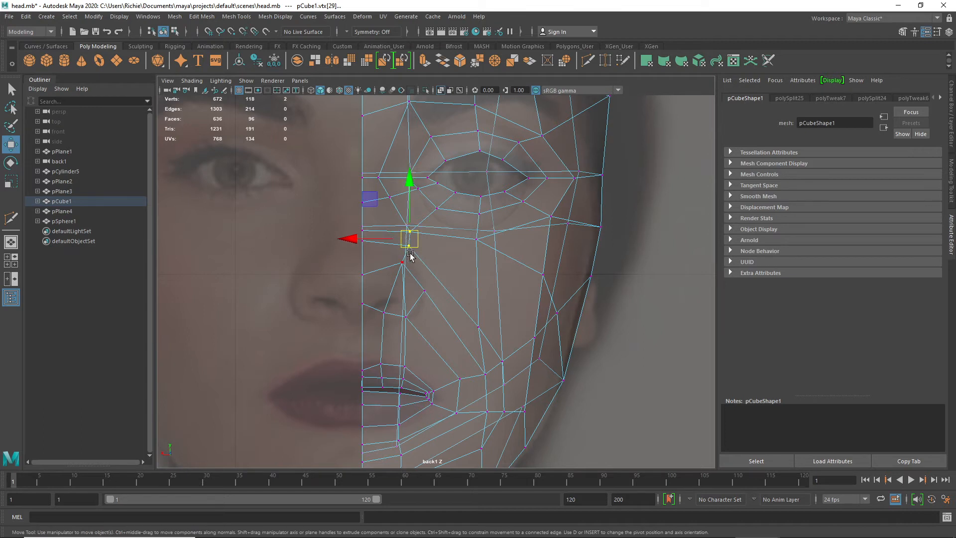
drag(354, 238, 340, 238)
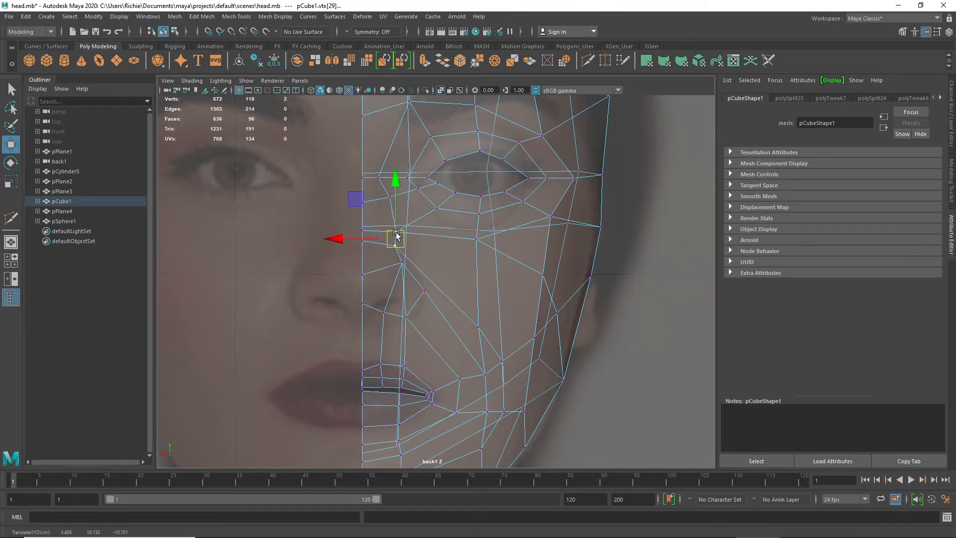
- Move the vertex beside the upper nose bridge and the one below it inward to narrow the bridge
click(389, 197)
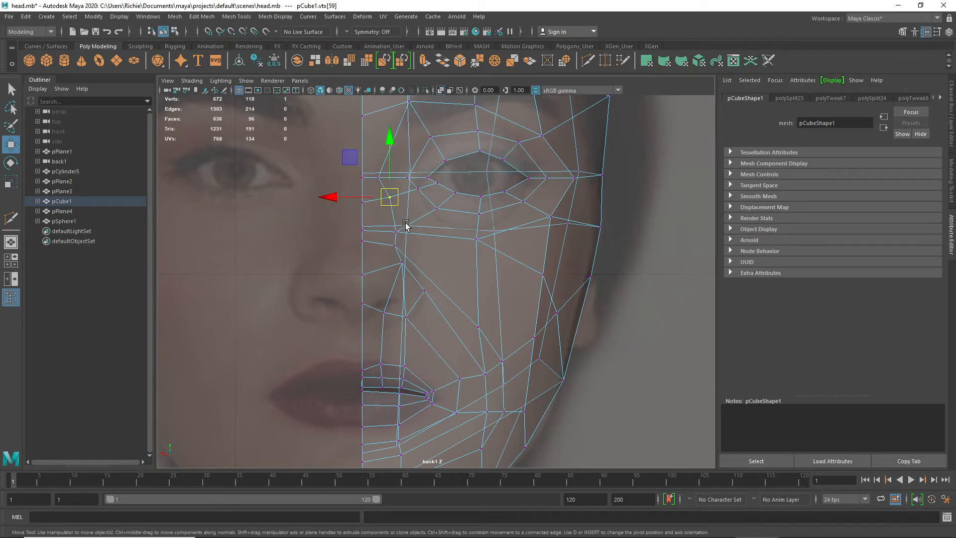
drag(349, 205, 333, 234)
click(397, 232)
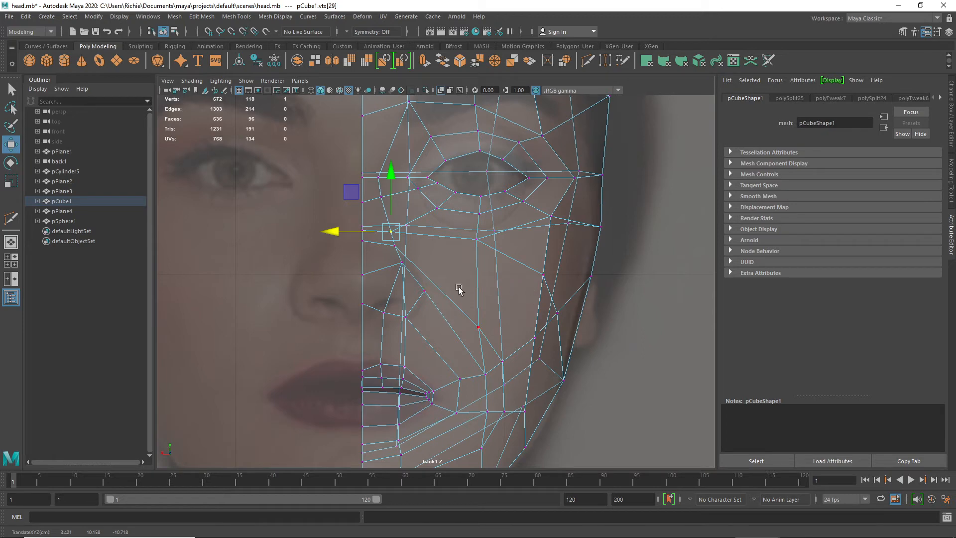
- In the perspective view, move the two centre vertices at the nose tip back slightly along the depth axis
key(space)
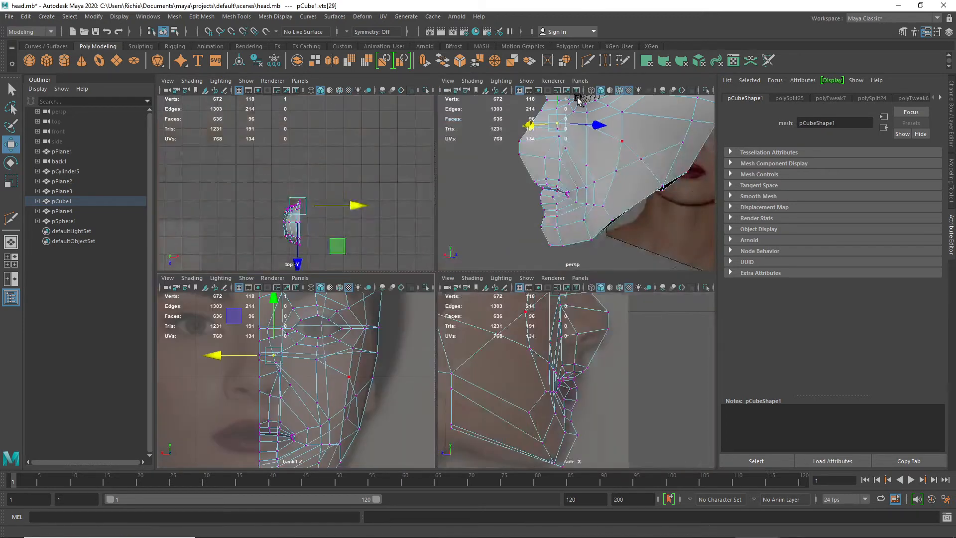
key(space)
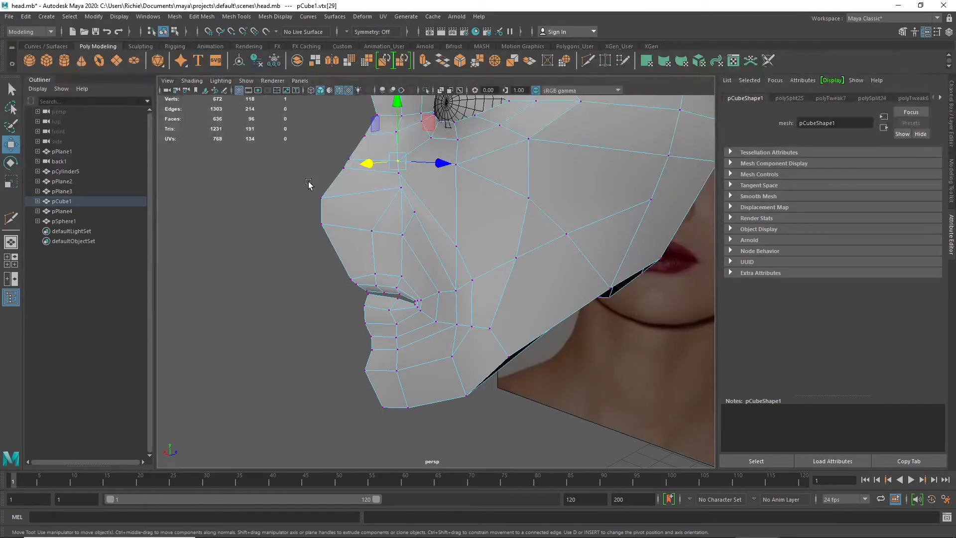
drag(309, 187, 333, 248)
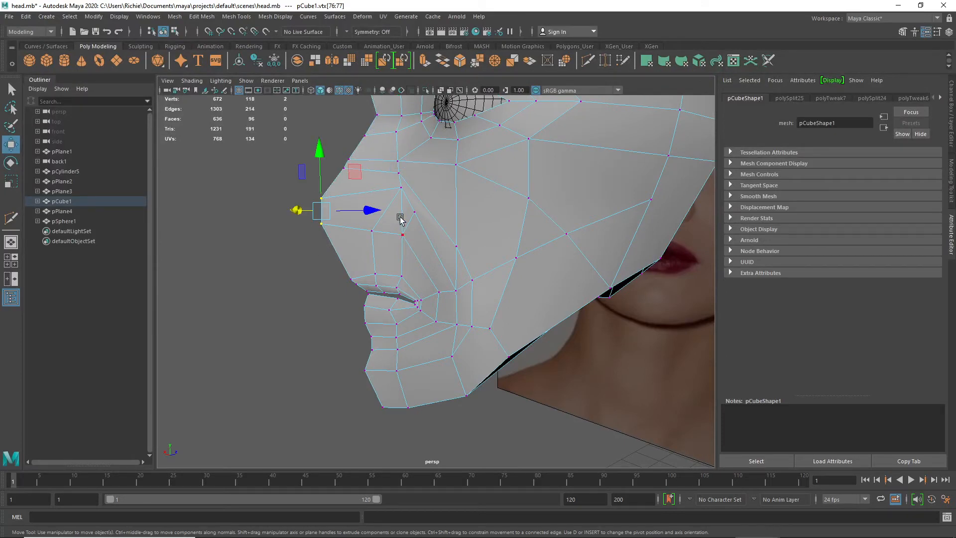
alt+drag(412, 256, 364, 213)
key(ctrl+z)
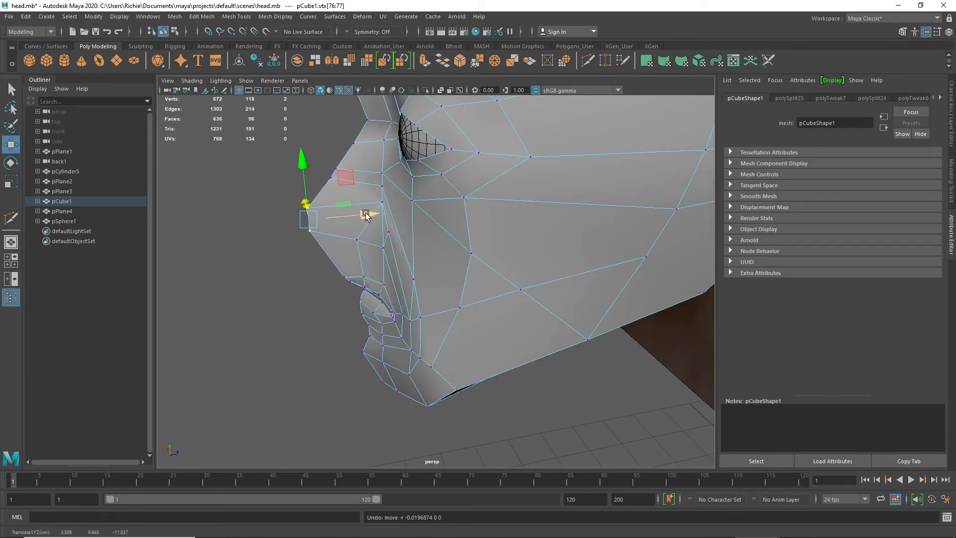
mouse_move(365, 215)
mouse_down()
mouse_move(383, 214)
mouse_move(368, 212)
mouse_up()
alt+drag(343, 243, 377, 230)
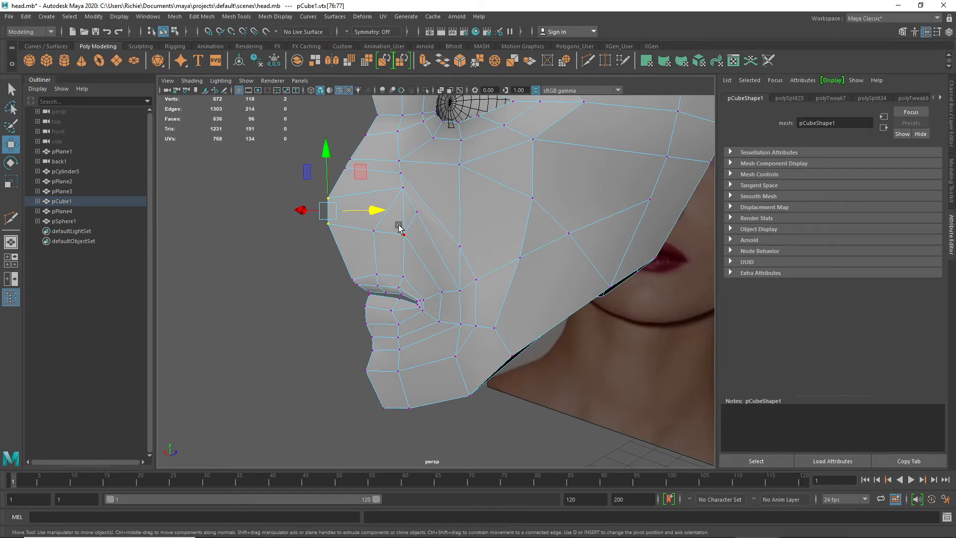
- Check the nose and mouth profile in smooth preview and adjust the depth of the upper lip's centre vertex
mouse_move(393, 205)
alt+mouse_down()
mouse_move(446, 207)
mouse_move(379, 210)
alt+mouse_up()
key(3)
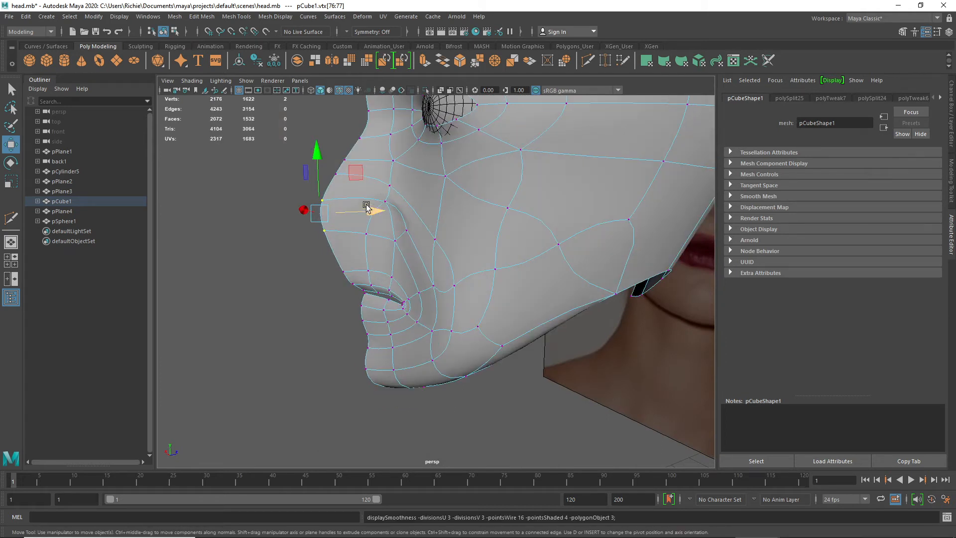
key(1)
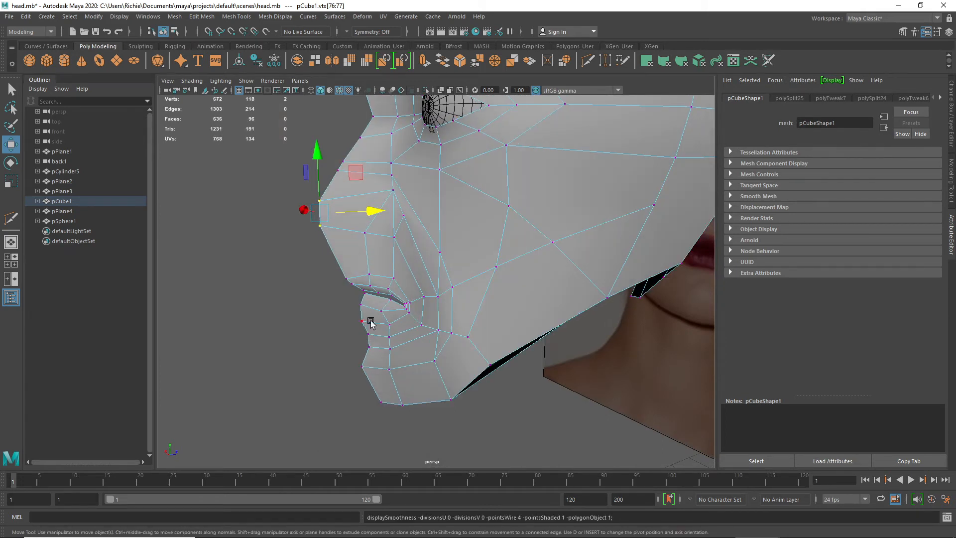
click(346, 288)
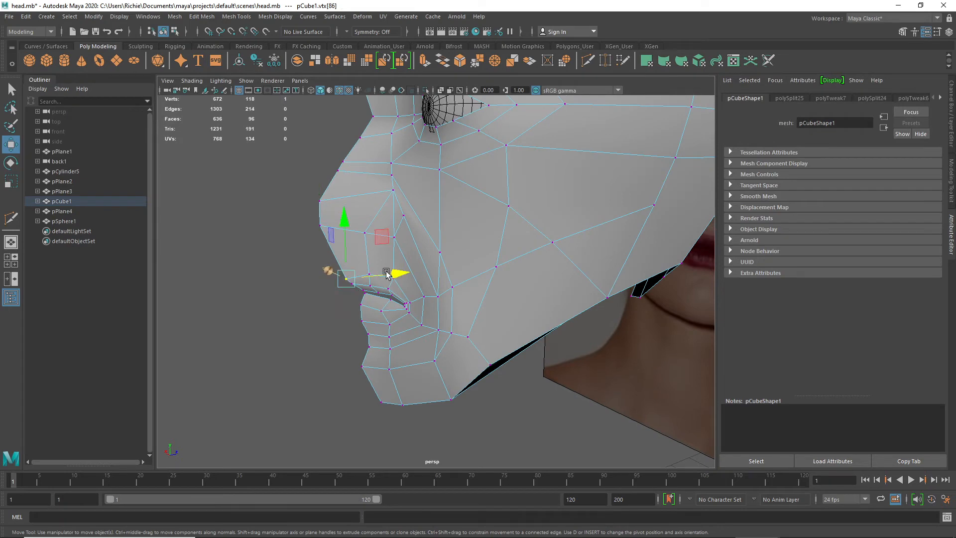
drag(396, 273, 384, 257)
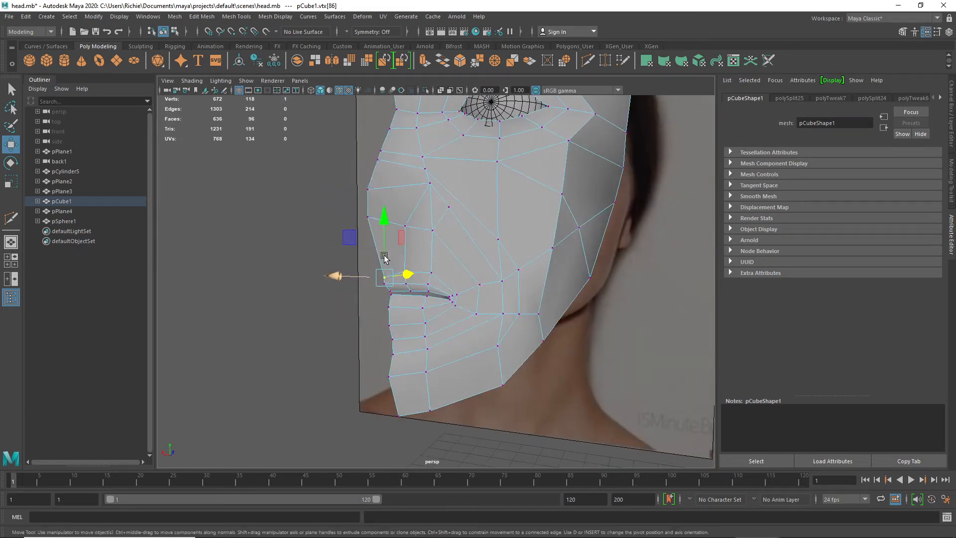
- In the front view, use Multi-Cut to cut an edge line from the centre line under the nose, around the nostril wing, back to the centre line above the tip
key(space)
scroll(303, 406, up, 5)
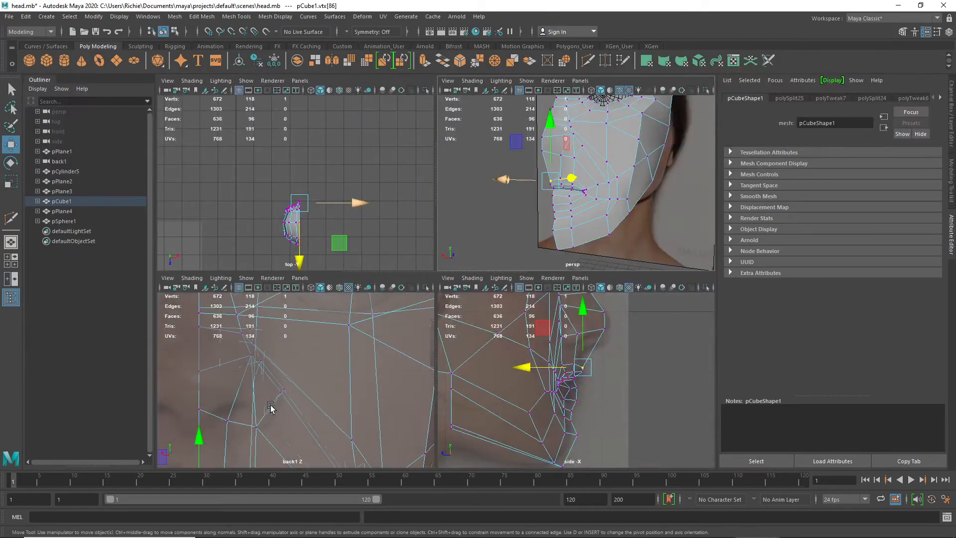
alt+middle_drag(251, 430, 322, 396)
key(space)
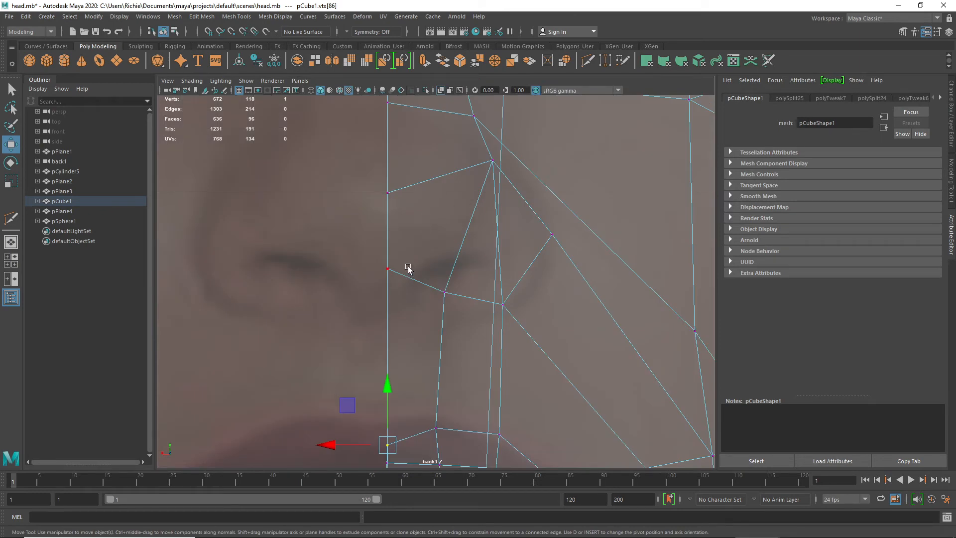
right_drag(390, 287, 388, 255)
shift+right_click(399, 297)
shift+right_drag(399, 299, 345, 298)
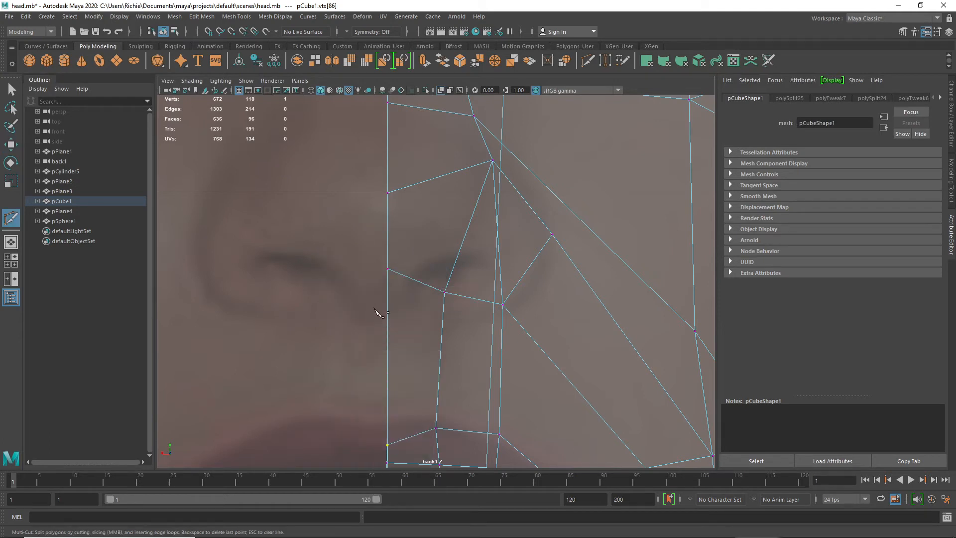
click(388, 283)
click(443, 307)
click(502, 322)
click(514, 318)
click(563, 249)
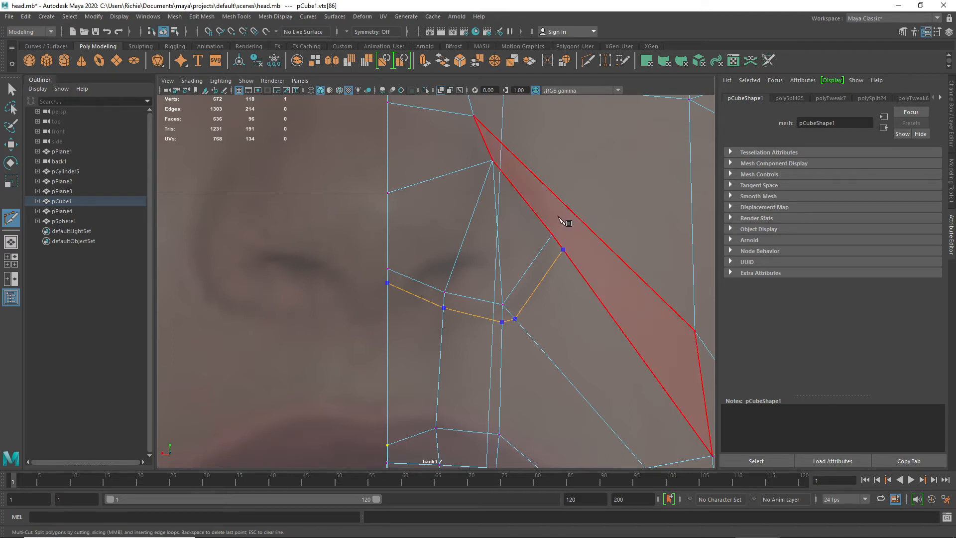
click(557, 213)
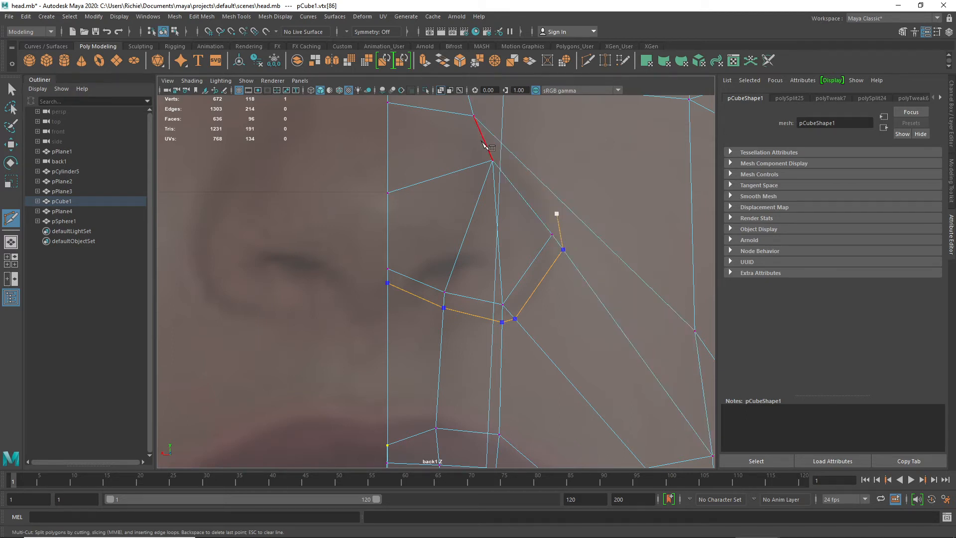
click(483, 141)
click(387, 136)
key(Return)
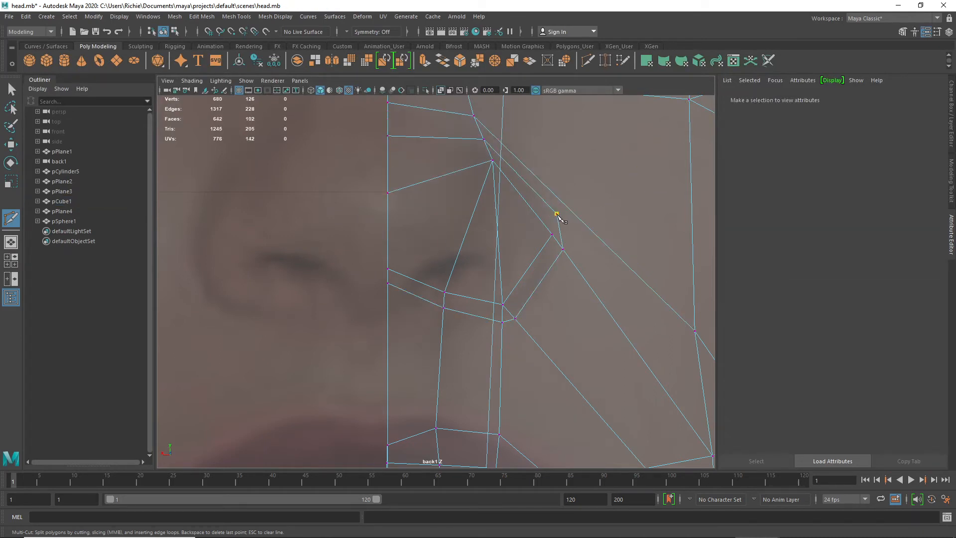
- Cut an edge from the nostril wing up to the lower eyelid and insert an edge loop from the nostril around the mouth to the chin centre
scroll(603, 167, down, 10)
scroll(603, 167, up, 5)
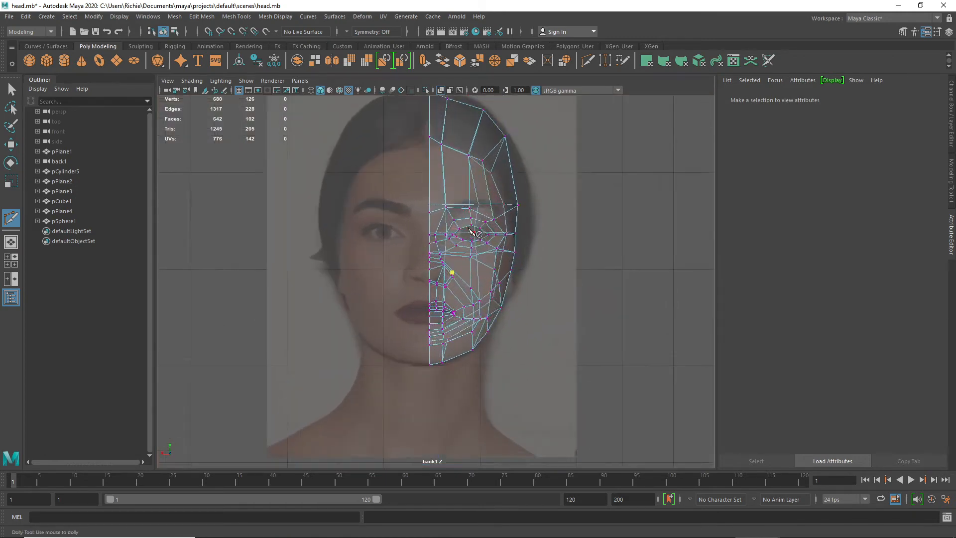
scroll(476, 233, up, 4)
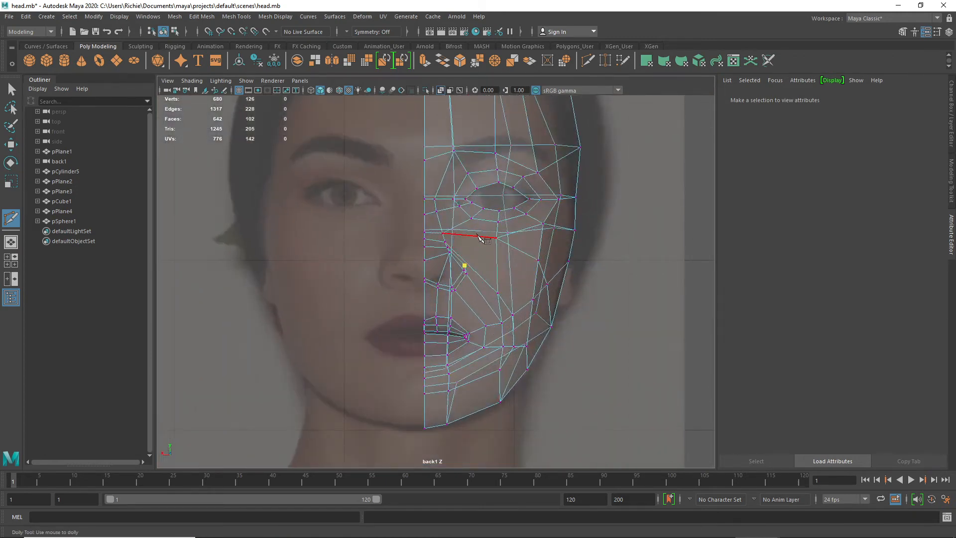
click(477, 236)
scroll(486, 214, up, 3)
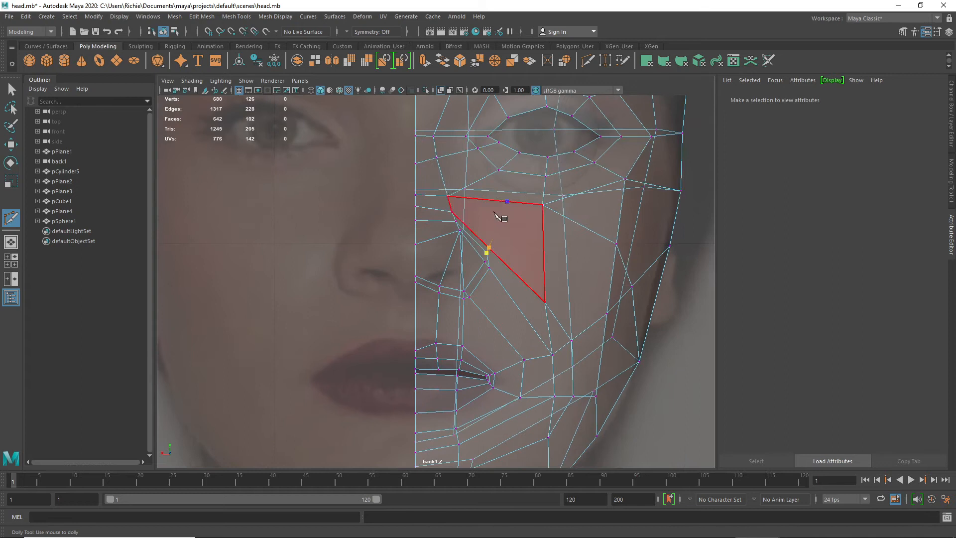
click(535, 155)
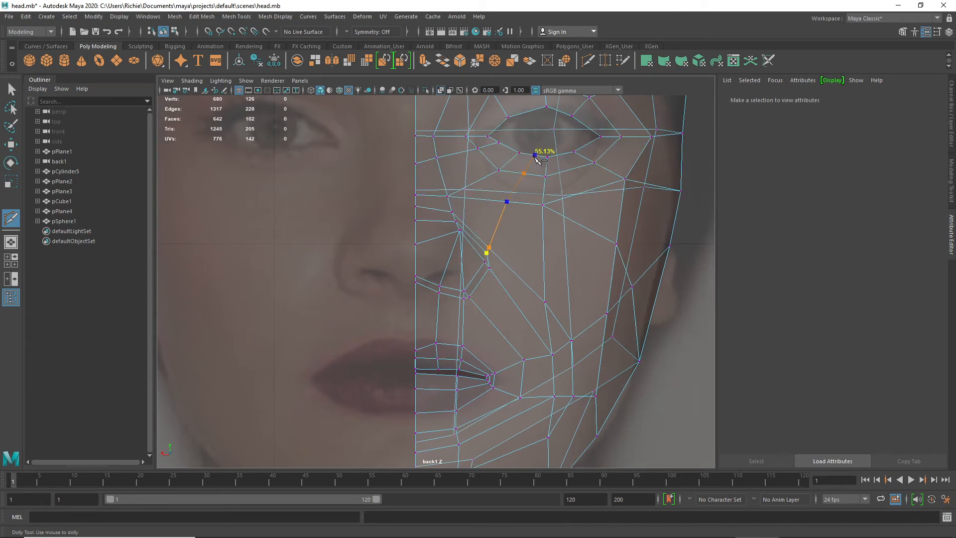
right_click(533, 189)
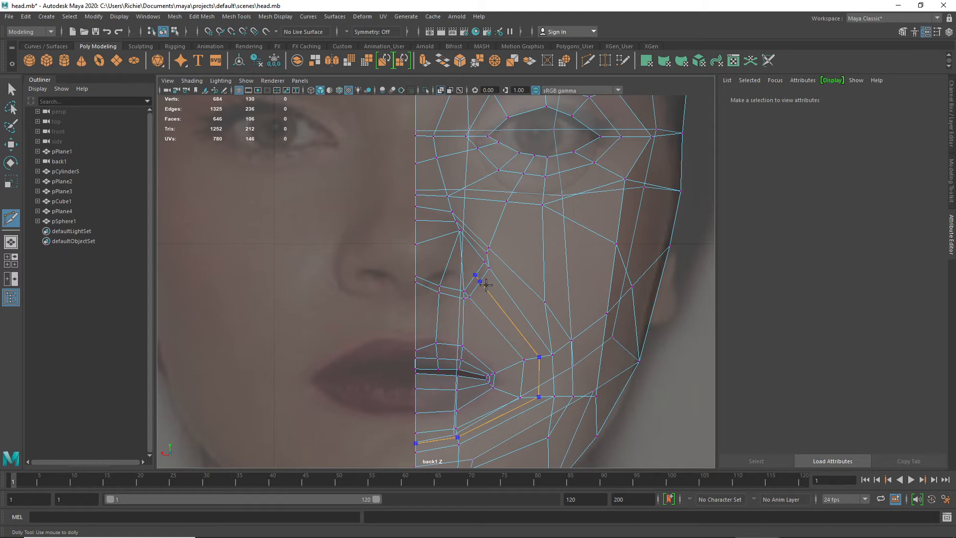
ctrl+click(485, 283)
- In the perspective view, cut an edge across the side of the nose to the tip's centre line and switch to moving edges
key(space)
alt+drag(595, 198, 569, 191)
scroll(571, 147, up, 2)
scroll(570, 147, down, 2)
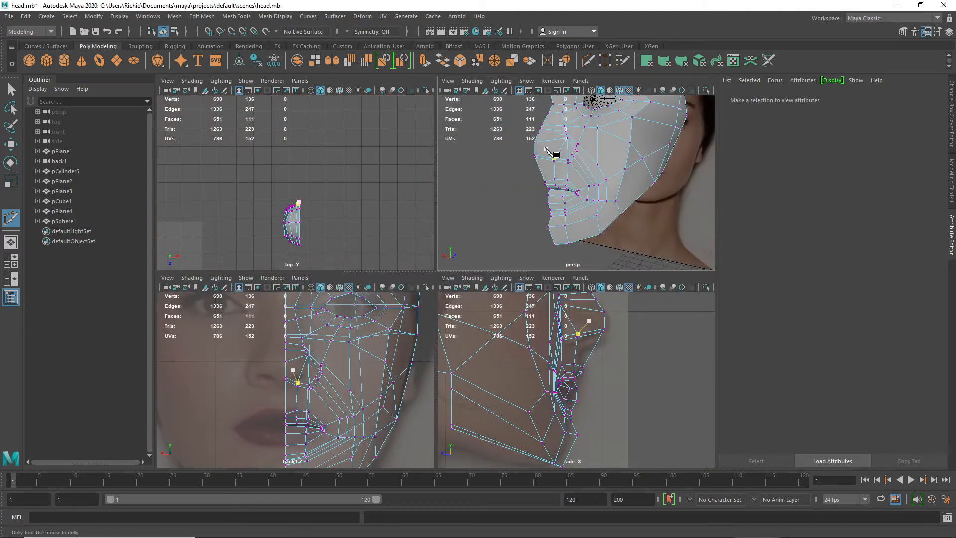
key(space)
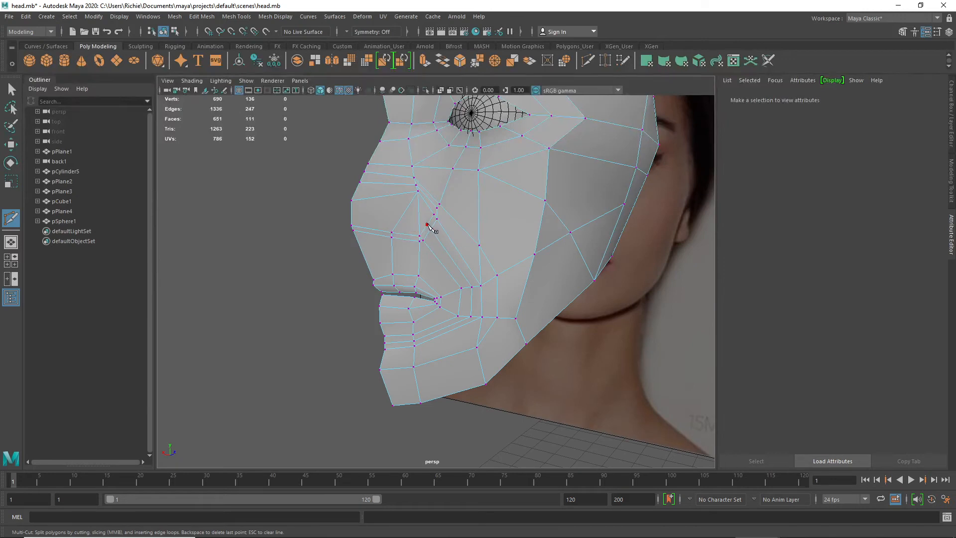
click(404, 216)
click(352, 214)
click(403, 215)
right_drag(407, 224, 411, 200)
key(w)
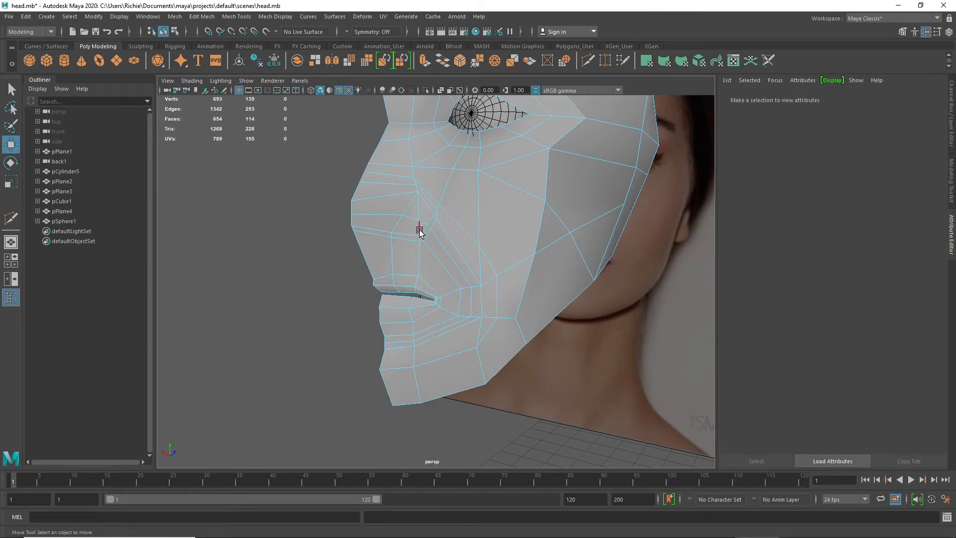
- Delete the cross edges beside the nostril wing and collapse the short edge at its lower corner
click(419, 230)
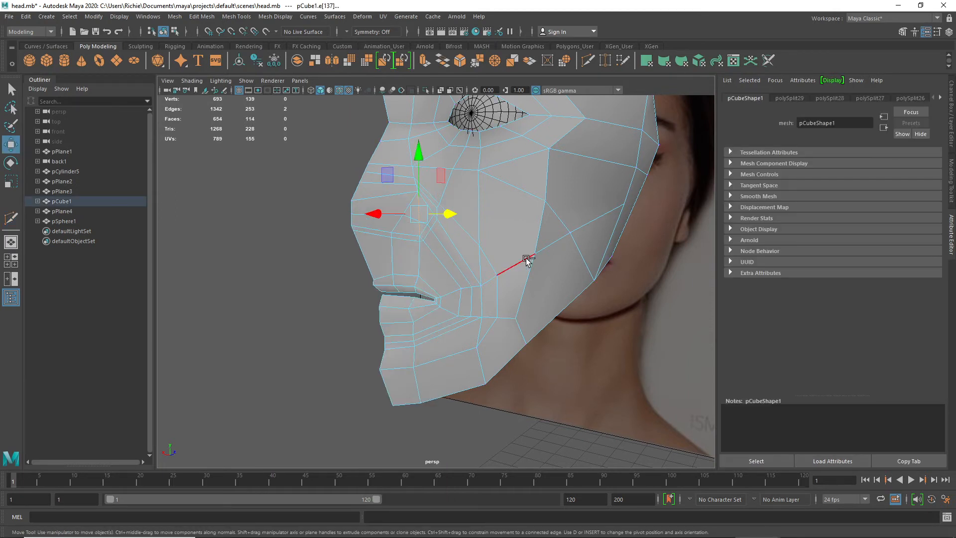
key(Delete)
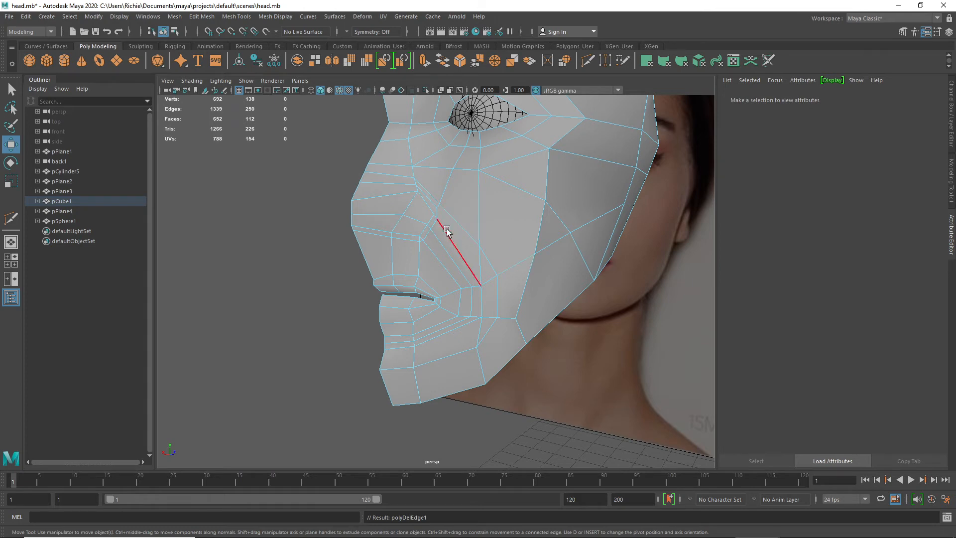
scroll(411, 228, up, 5)
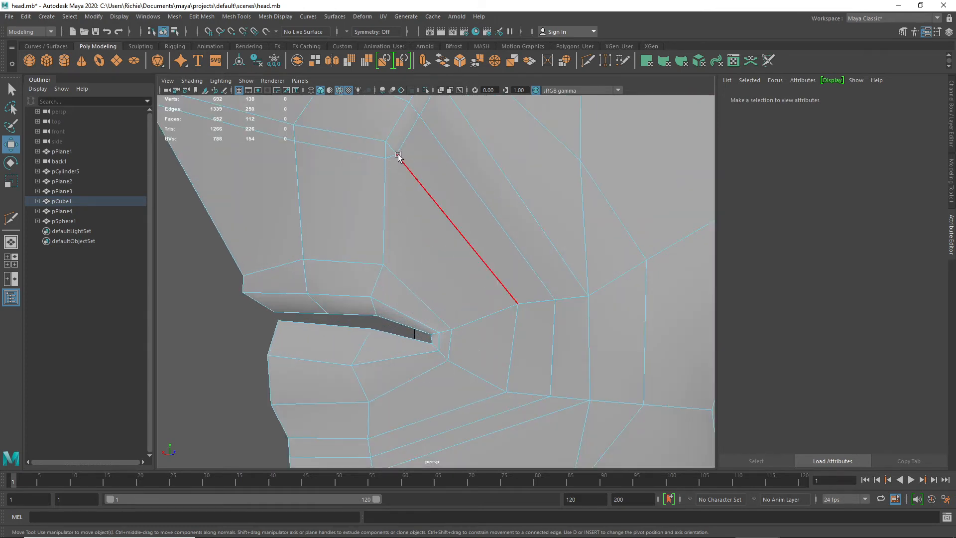
click(391, 159)
shift+right_drag(392, 160, 430, 132)
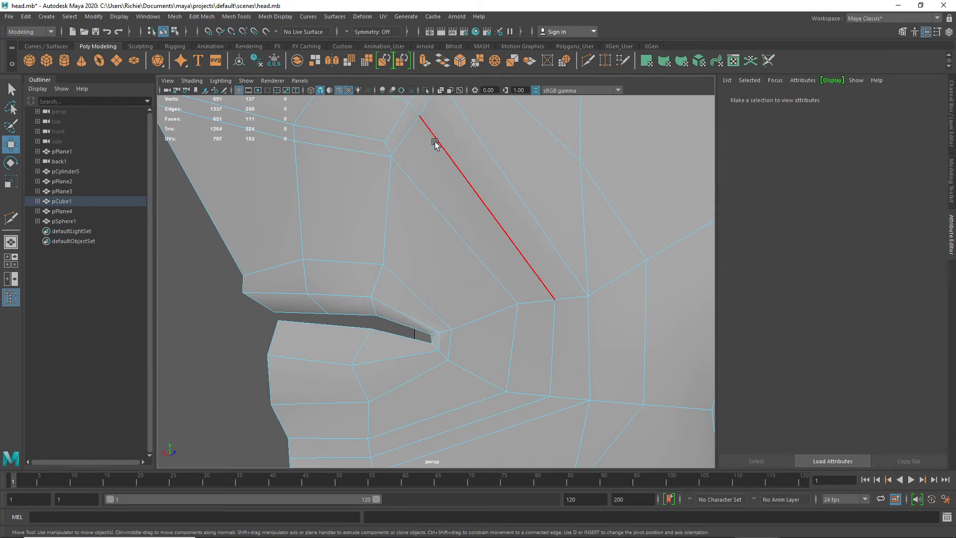
- Collapse three more short edges along the upper side of the nose toward the centre line
scroll(442, 154, down, 5)
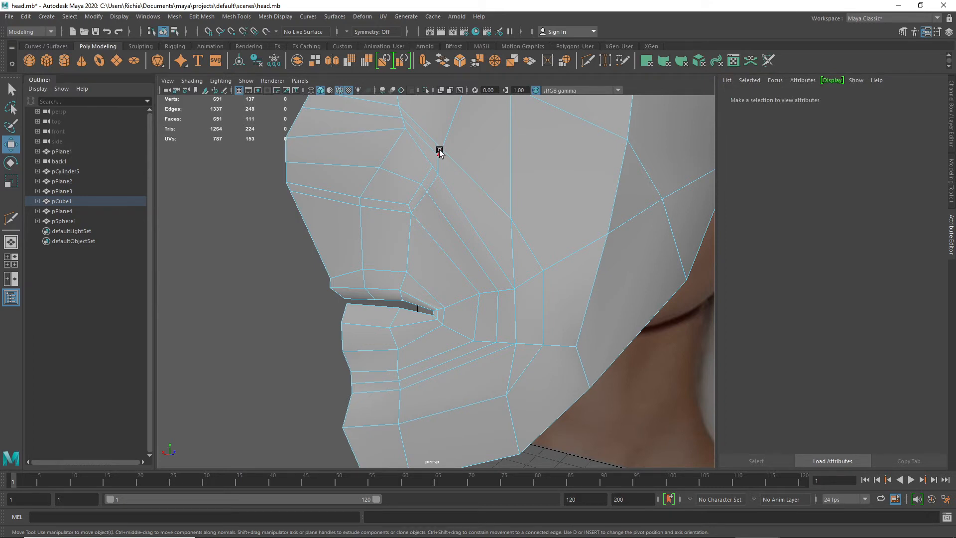
click(440, 152)
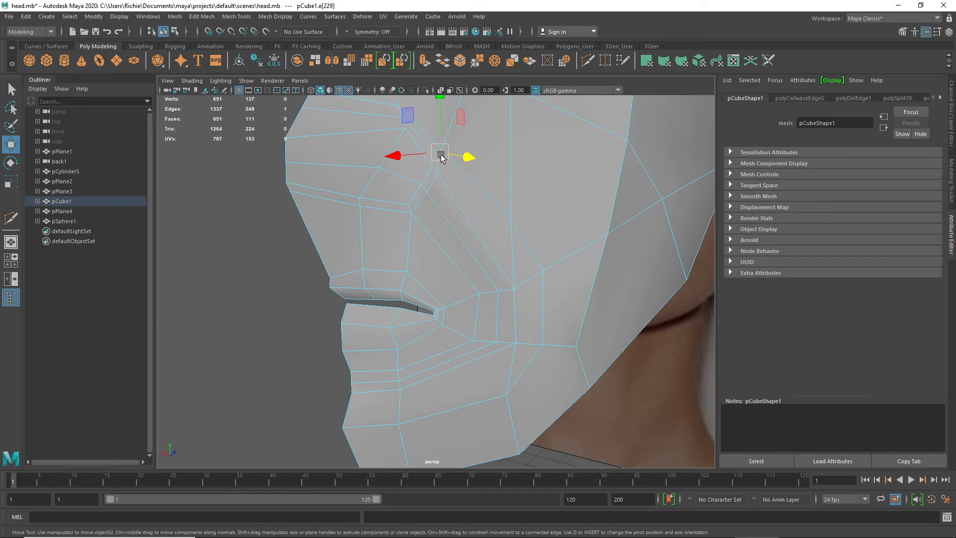
key(g)
click(400, 113)
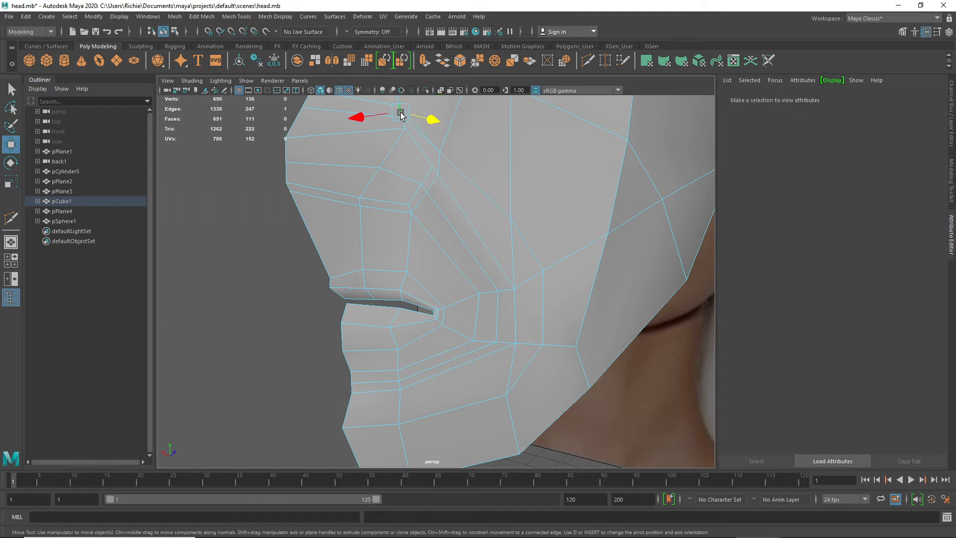
key(g)
click(308, 101)
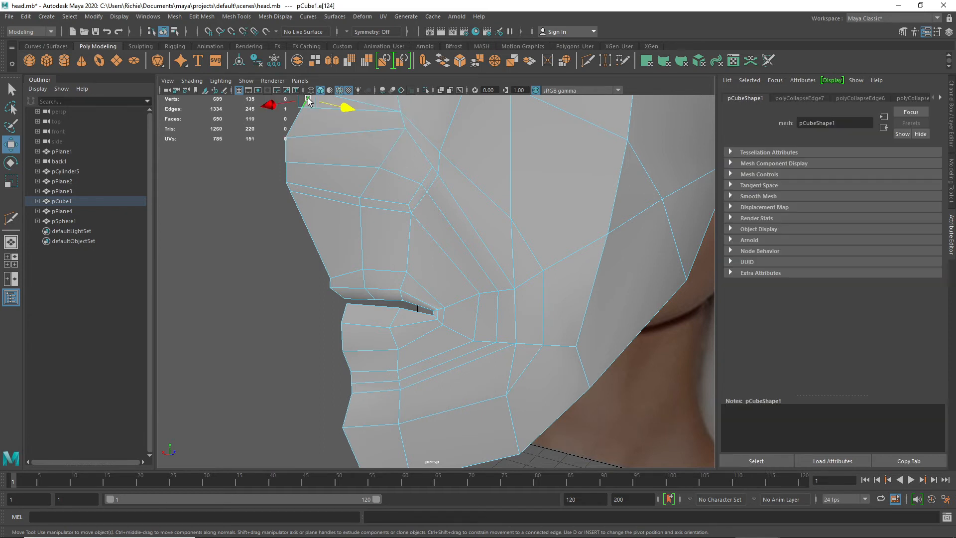
key(g)
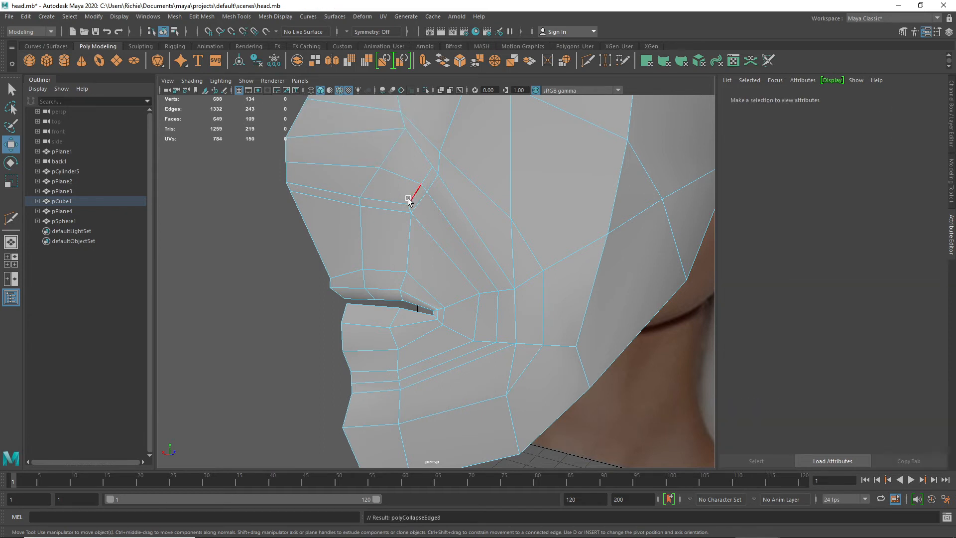
- Shift the edge across the side of the nose tip slightly outward and switch to vertex editing
click(357, 167)
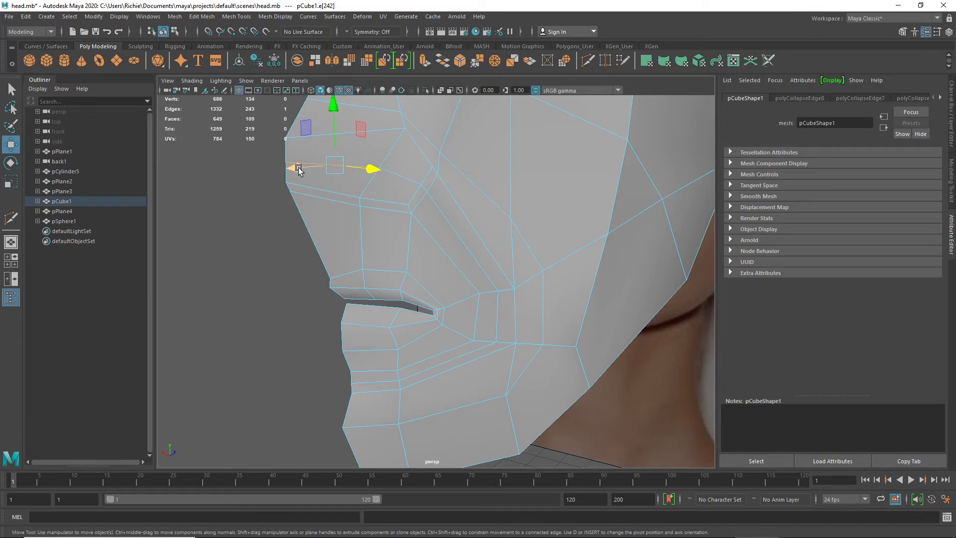
drag(298, 167, 295, 167)
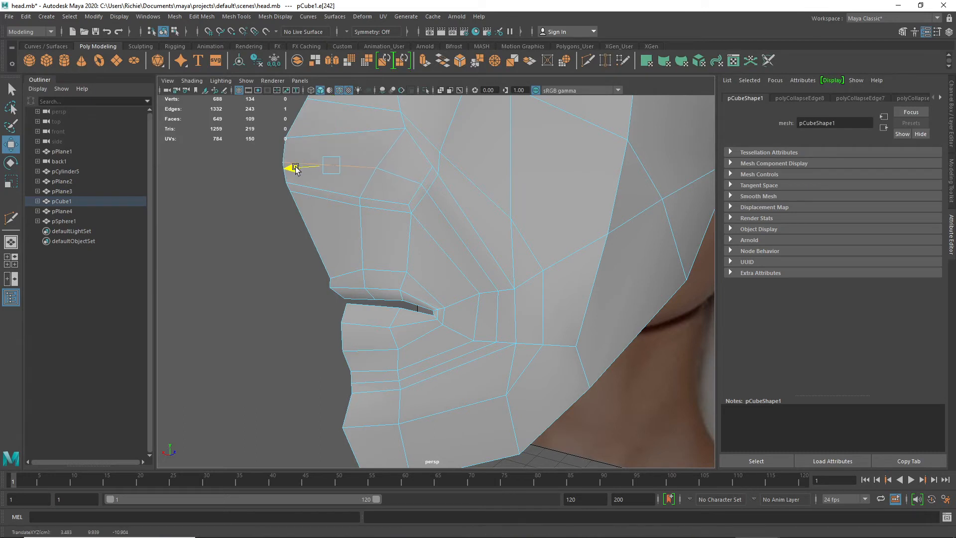
click(292, 195)
right_drag(307, 214, 273, 213)
- In the side view, move the centre vertex under the nose back and down to the base, and fit the tip vertex to the reference profile
key(space)
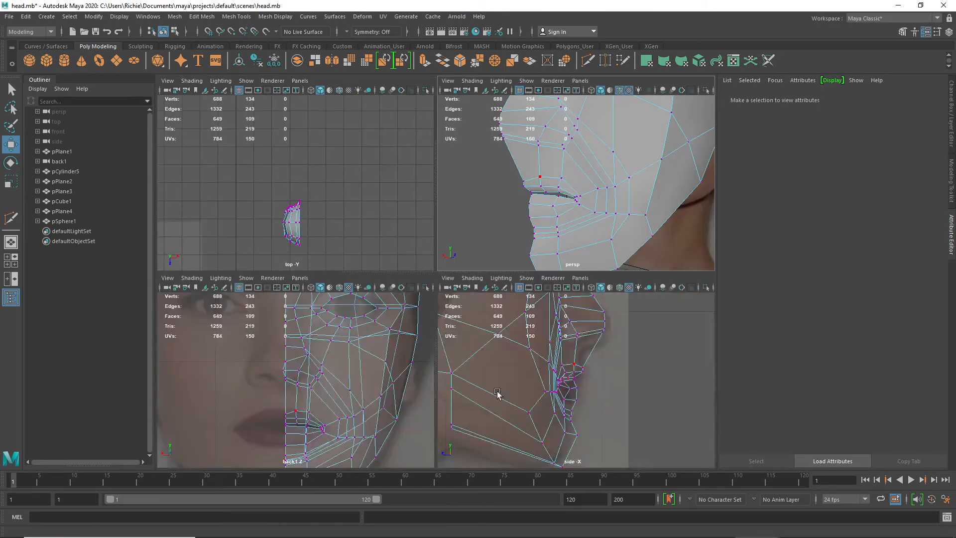
scroll(606, 361, up, 3)
scroll(599, 351, up, 10)
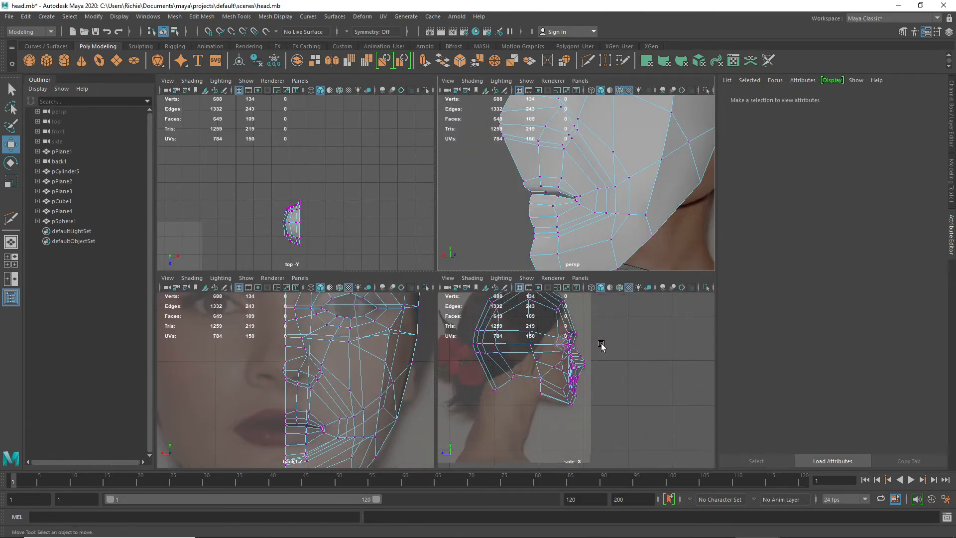
key(space)
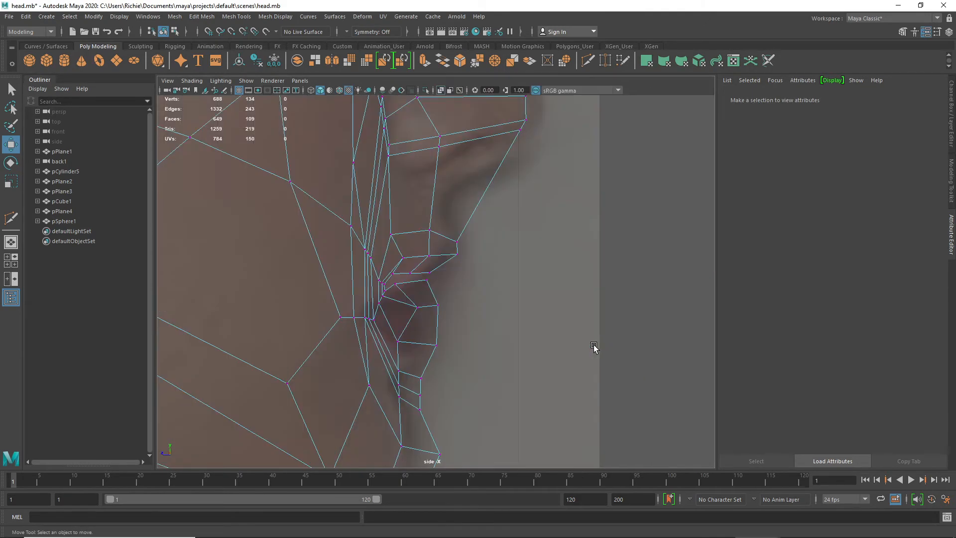
click(521, 132)
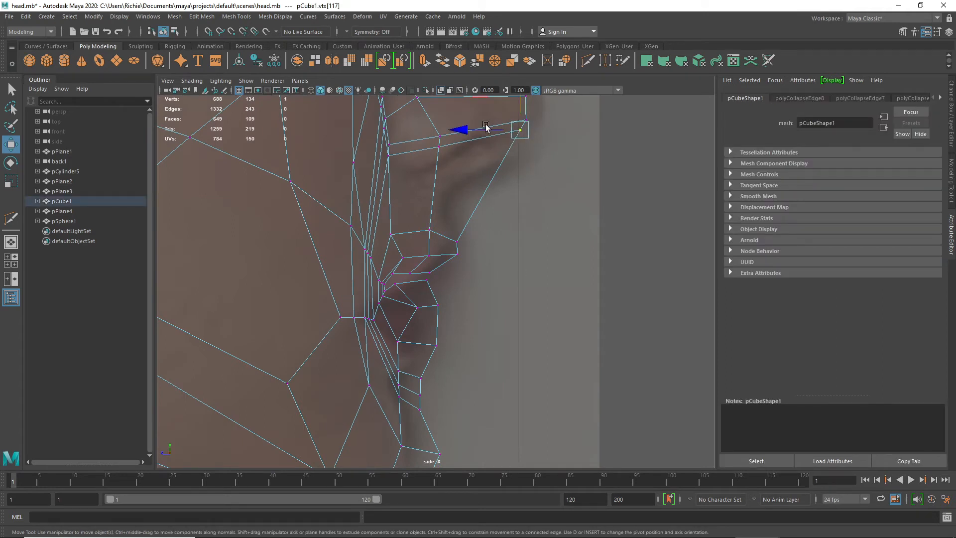
drag(468, 131, 455, 179)
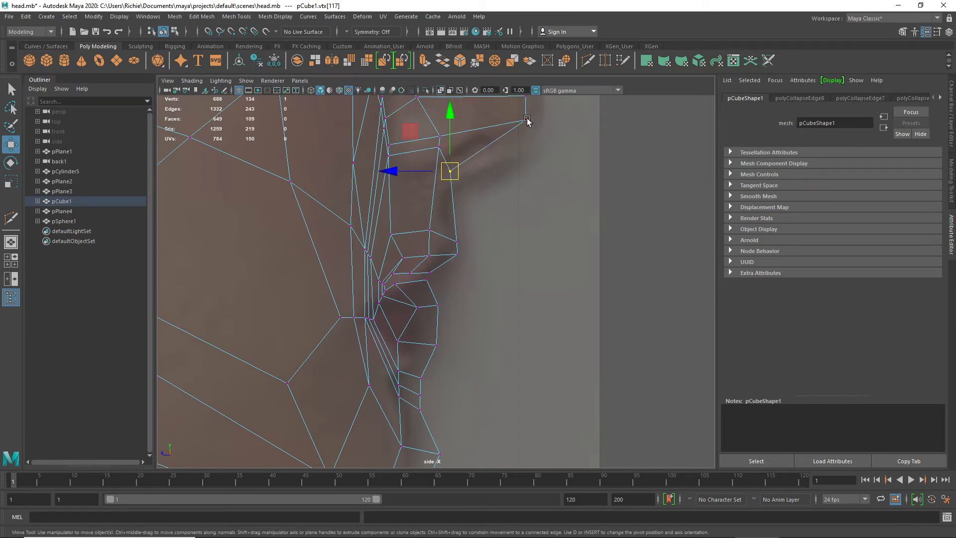
mouse_move(532, 129)
mouse_down()
mouse_move(511, 111)
mouse_move(542, 138)
mouse_up()
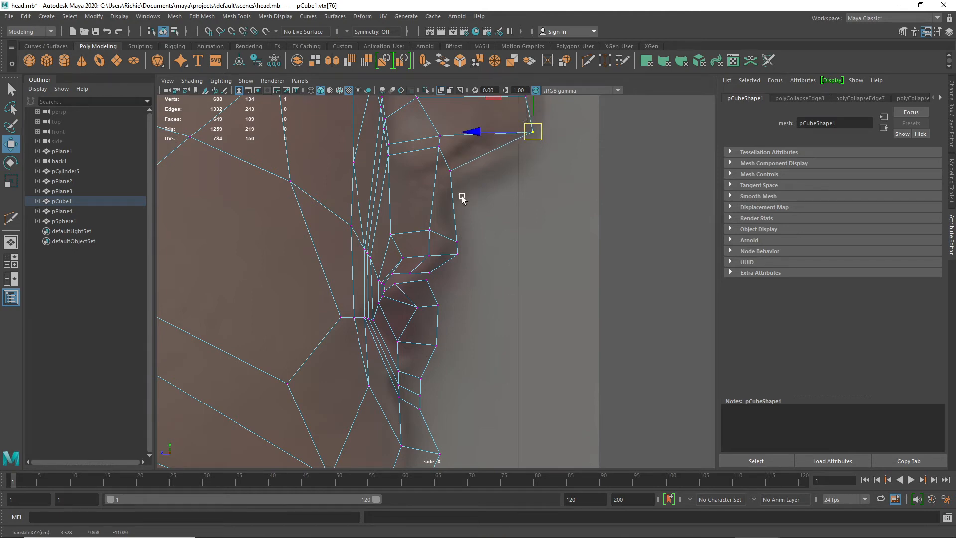
- In the perspective view, pull the vertex on the side of the nose tip forward in depth
key(space)
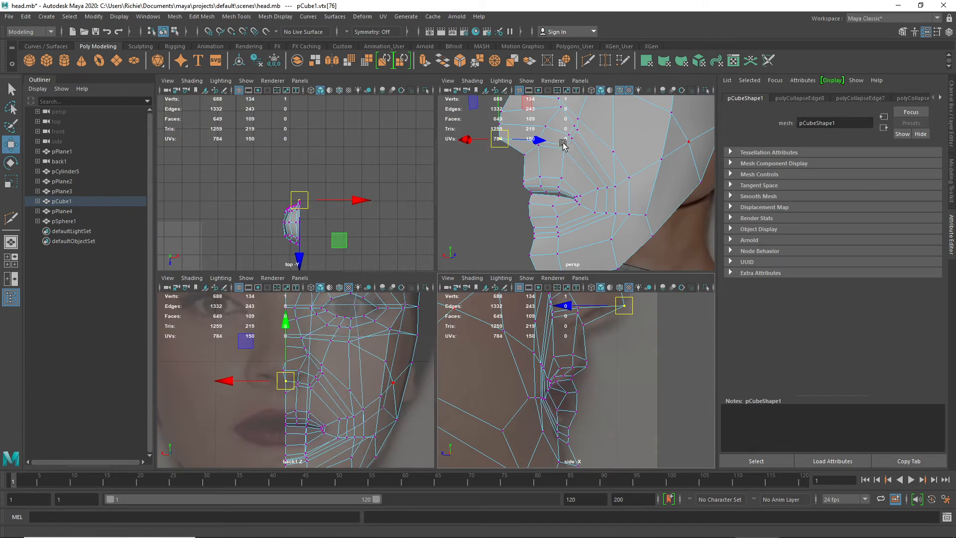
click(547, 133)
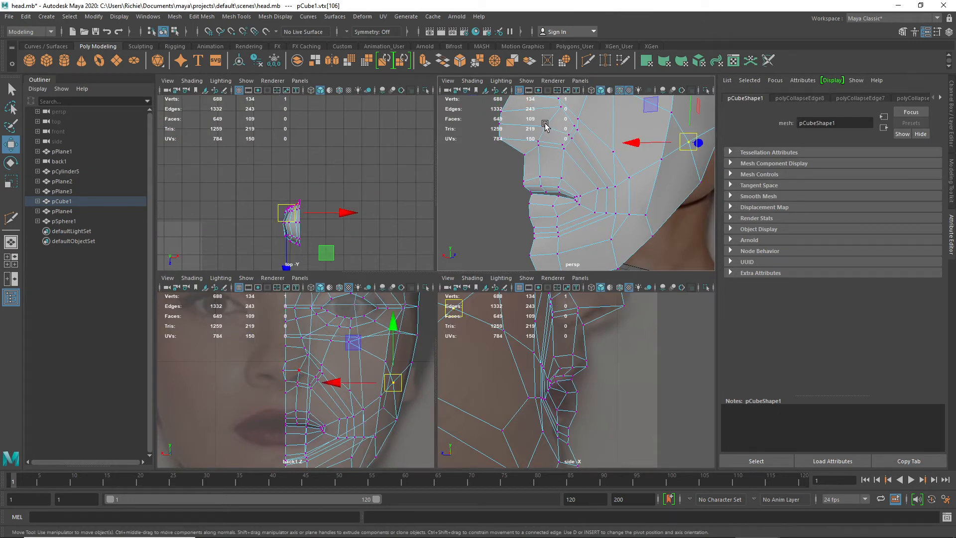
click(545, 126)
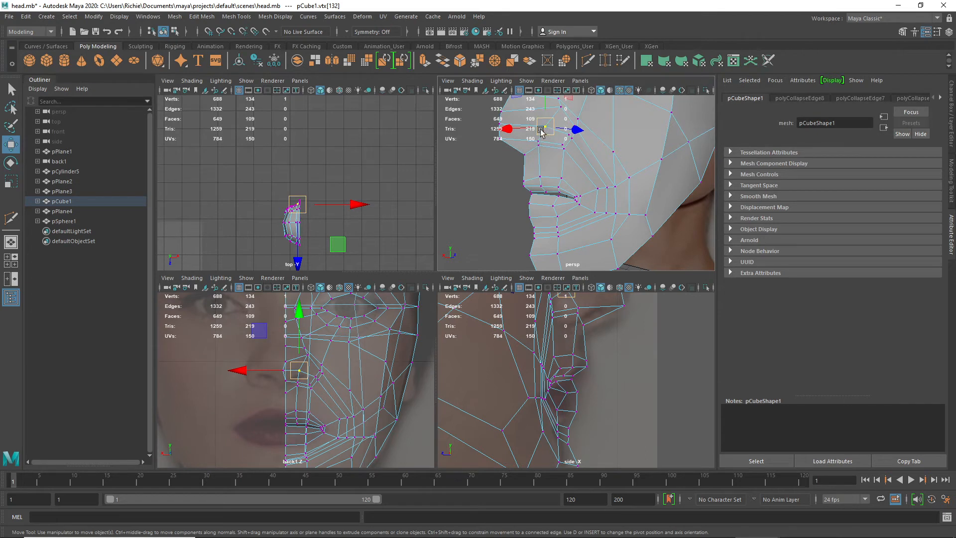
mouse_move(512, 130)
mouse_down()
mouse_move(500, 131)
mouse_move(511, 130)
mouse_up()
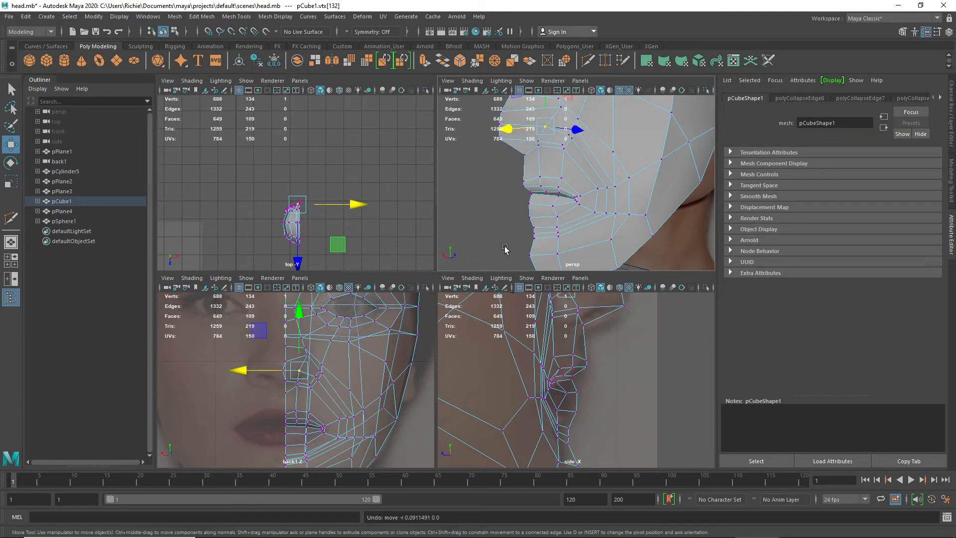
drag(576, 130, 559, 129)
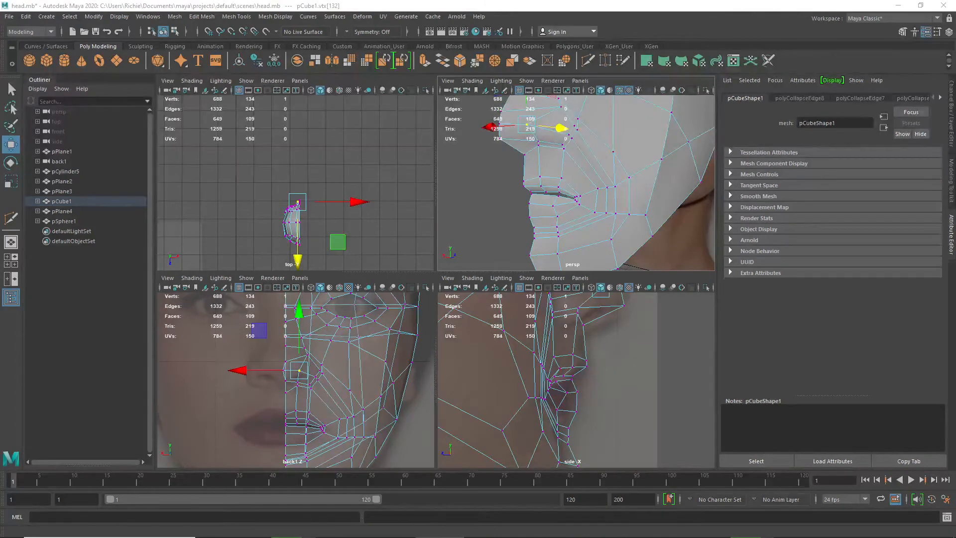
click(572, 160)
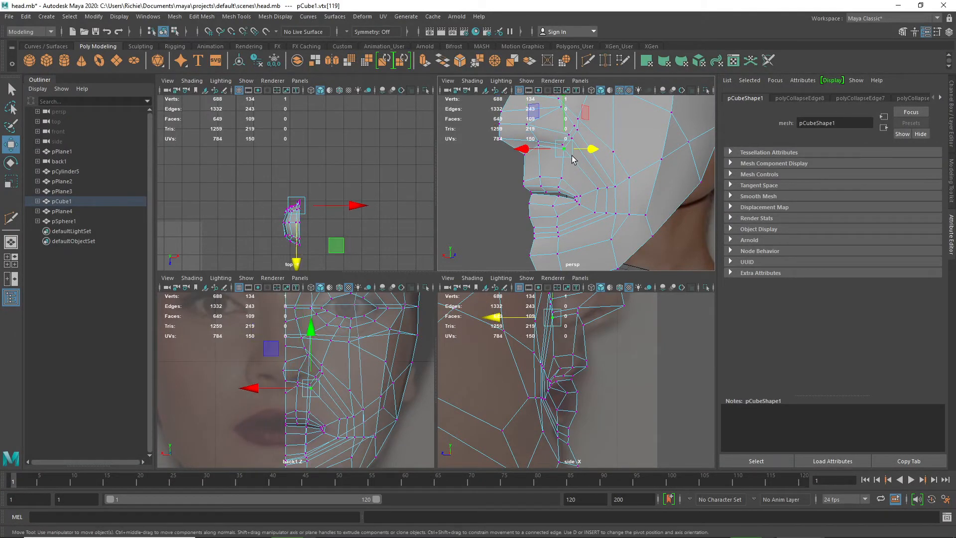
- Maximize the perspective view and move the nostril wing's two outer vertices up and toward the centre line
key(space)
alt+drag(500, 295, 464, 306)
click(331, 218)
alt+drag(355, 274, 500, 249)
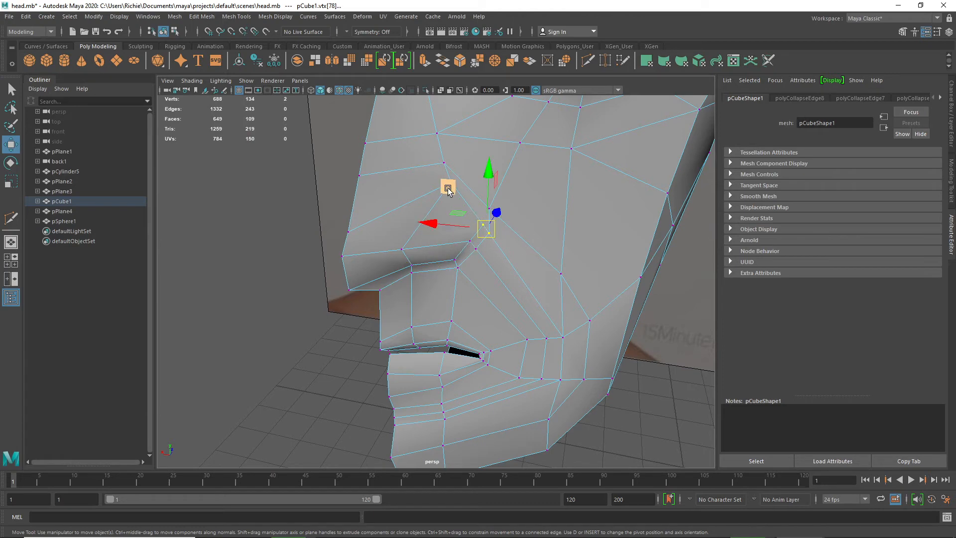
drag(448, 188, 437, 179)
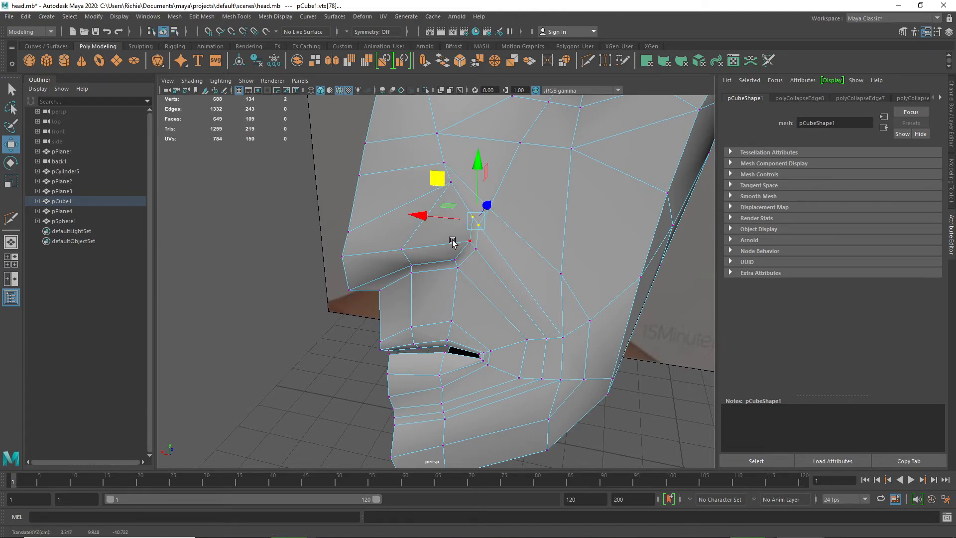
- Move the nostril wing's lower corner vertex forward in depth and fine-tune its sideways and vertical position
click(470, 241)
alt+drag(483, 273, 401, 242)
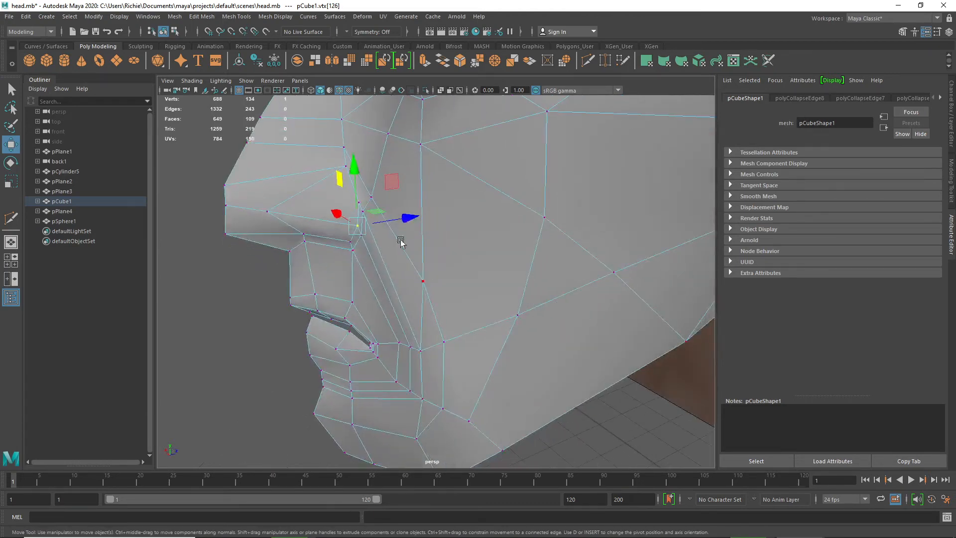
click(336, 213)
middle_drag(399, 218, 399, 221)
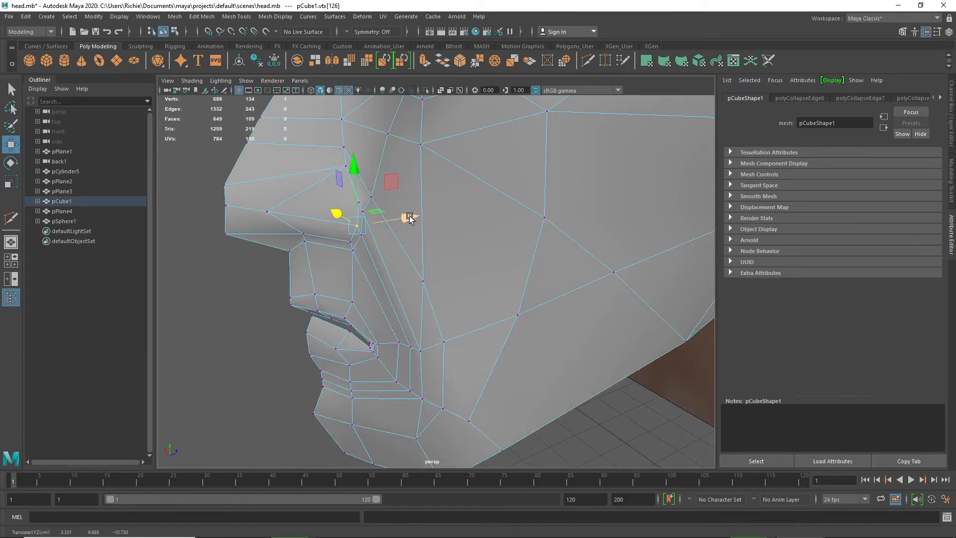
drag(409, 218, 397, 217)
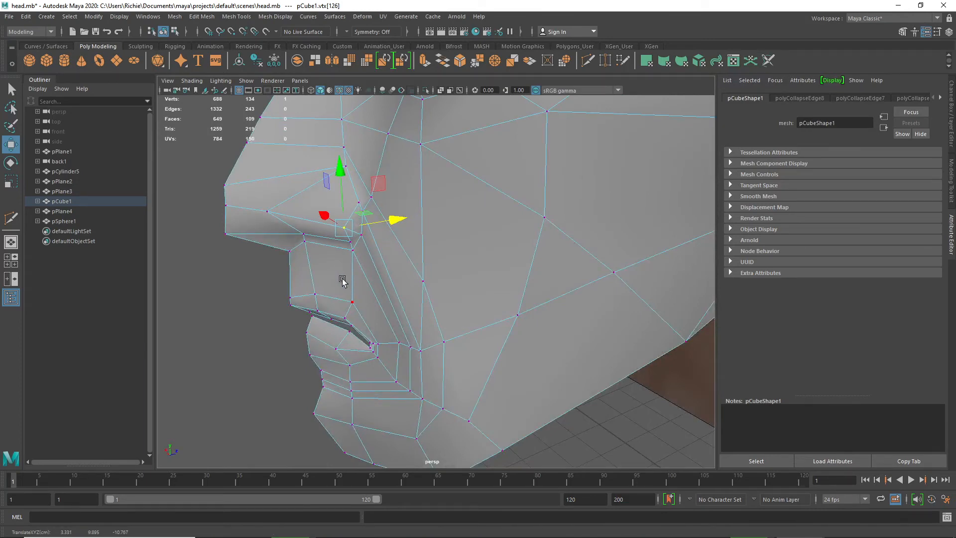
alt+drag(342, 256, 443, 246)
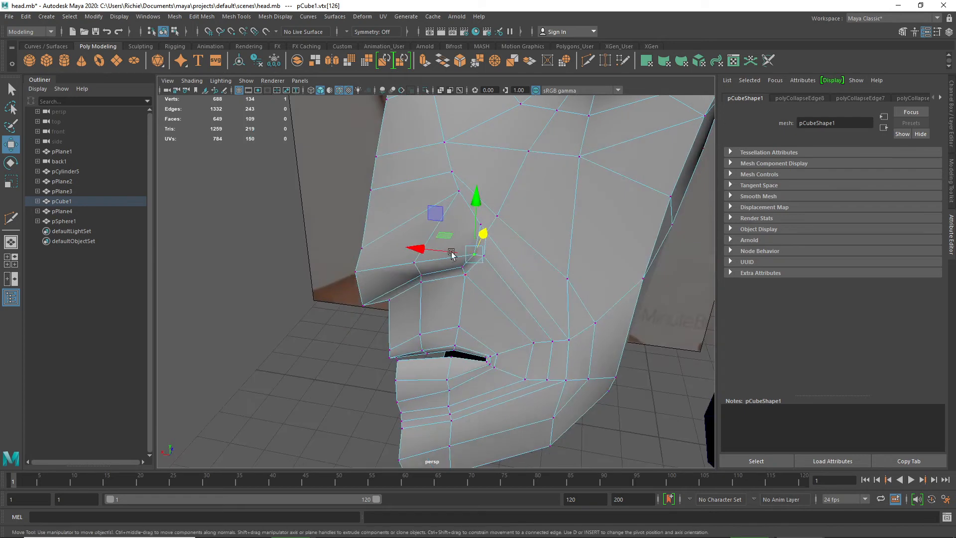
drag(434, 213, 440, 216)
- Reshape the nose tip by raising its lower centre-line vertex and selecting the vertex above it for adjustment
alt+drag(445, 269, 321, 221)
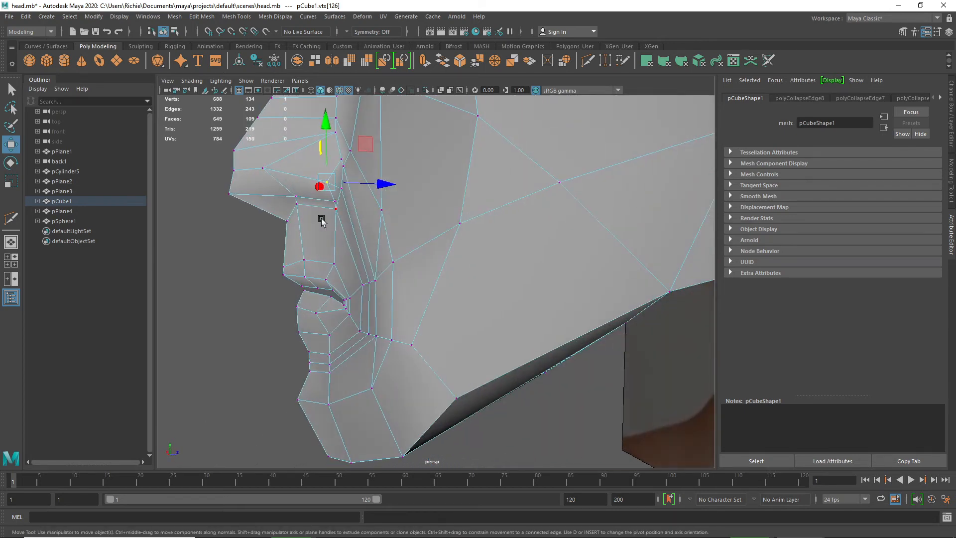
click(233, 191)
mouse_move(267, 154)
mouse_down()
mouse_move(289, 168)
mouse_move(264, 146)
mouse_up()
click(239, 172)
alt+drag(304, 210, 350, 225)
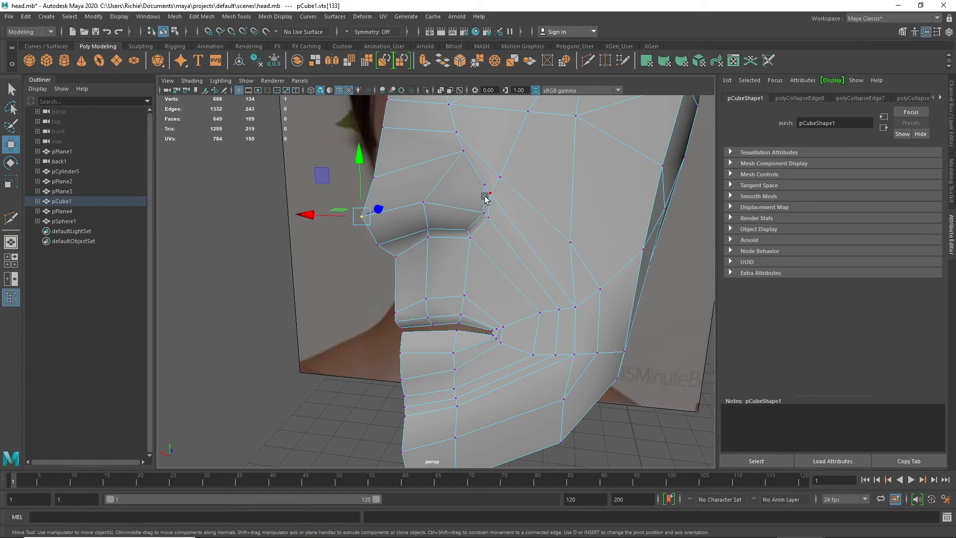
- Cut a new edge line with Multi-Cut from the nostril wing's outer edge across the side of the nose to its front profile
shift+right_drag(486, 196, 468, 199)
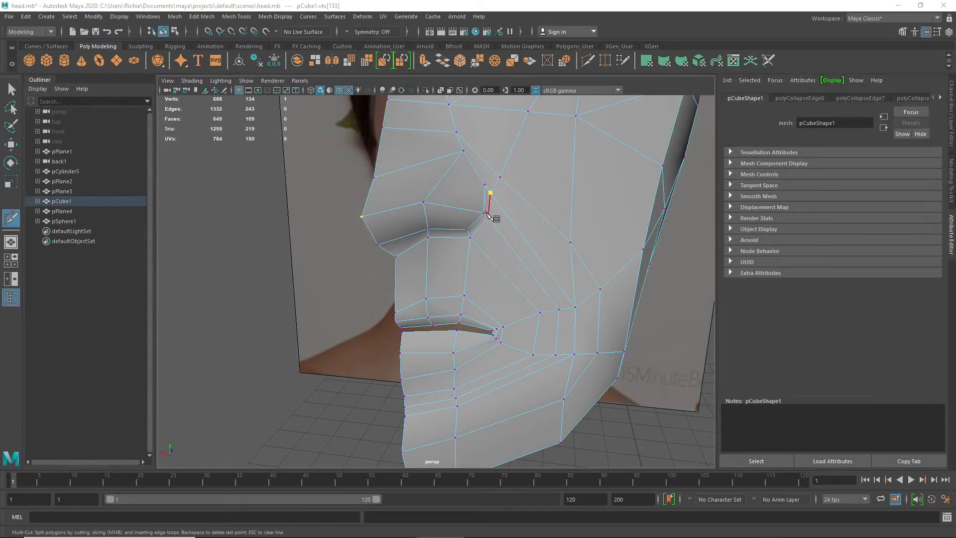
alt+drag(487, 213, 551, 316)
click(467, 199)
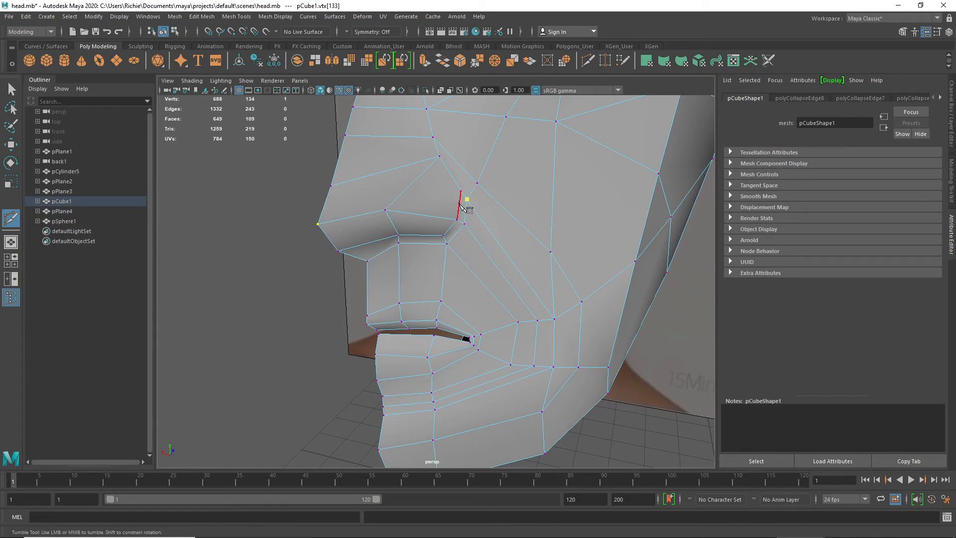
click(459, 204)
click(425, 169)
click(324, 205)
key(Return)
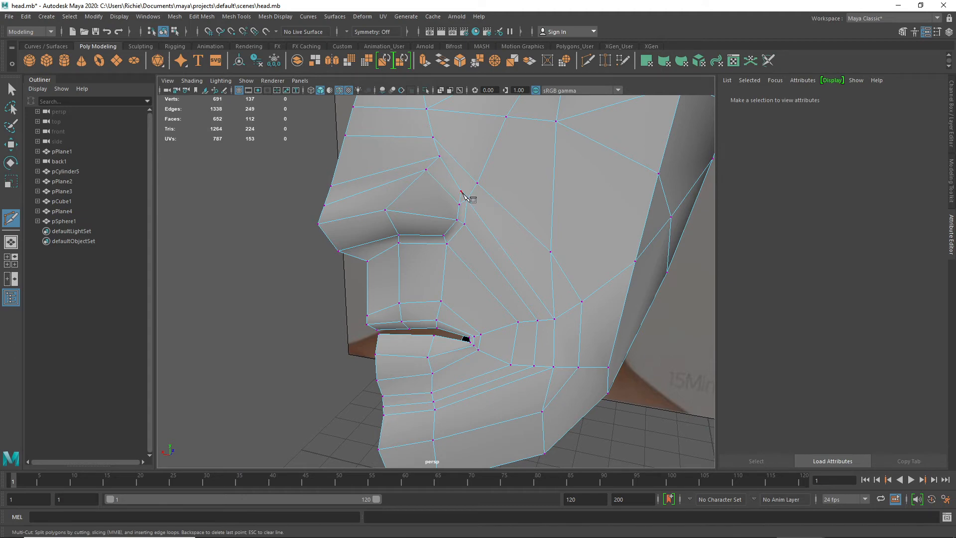
- Merge the two closely spaced vertices at the outer edge of the nostril wing, where the nose meets the cheek
right_click(463, 194)
key(w)
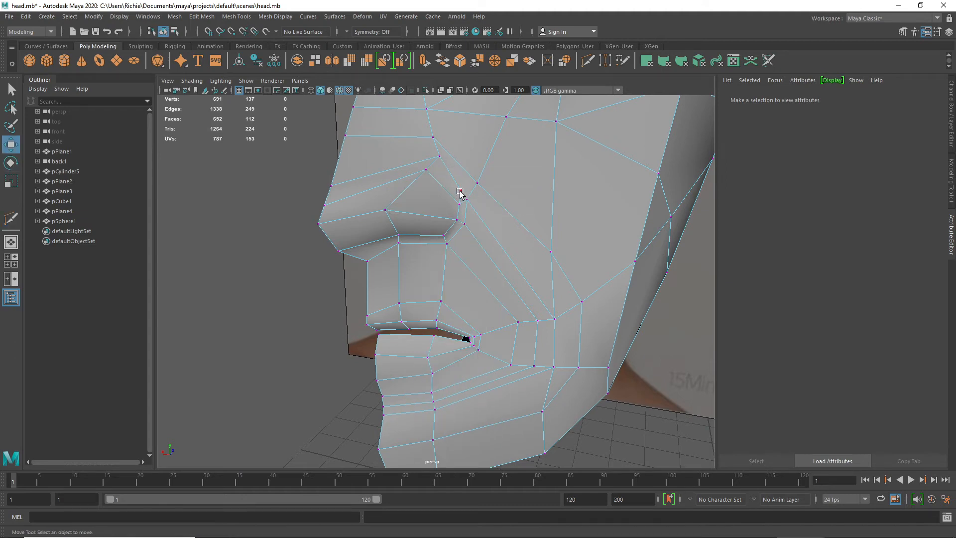
click(460, 191)
scroll(472, 202, up, 5)
scroll(472, 201, down, 6)
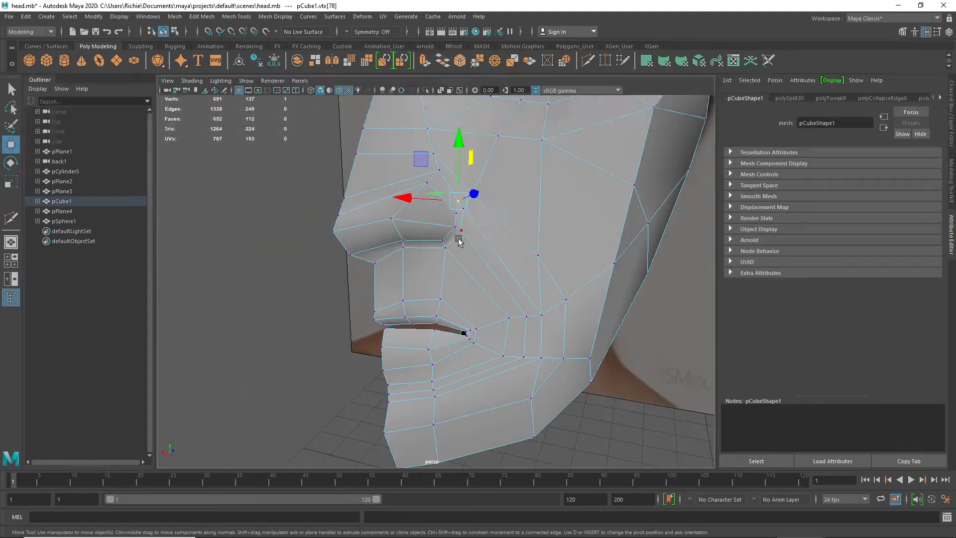
scroll(458, 241, up, 4)
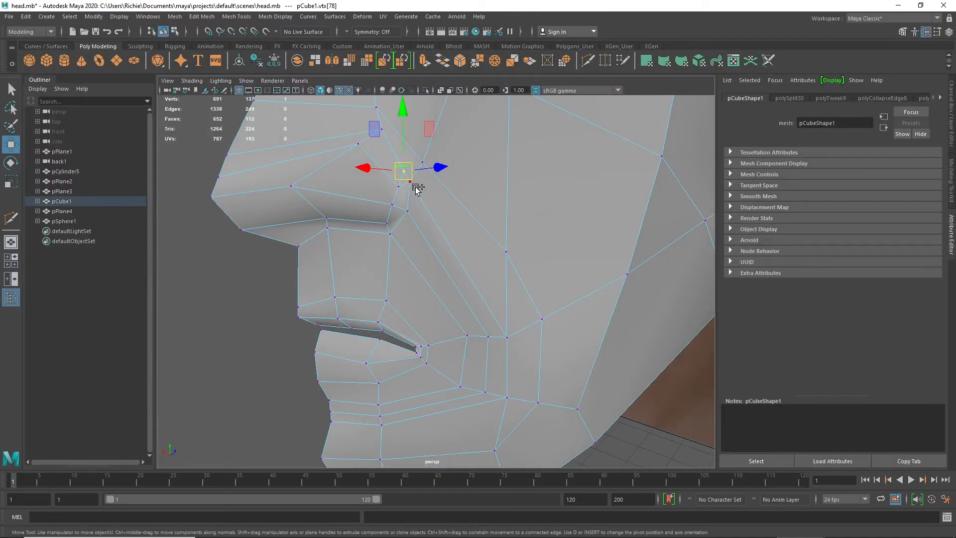
shift+click(409, 180)
shift+right_drag(411, 193, 444, 143)
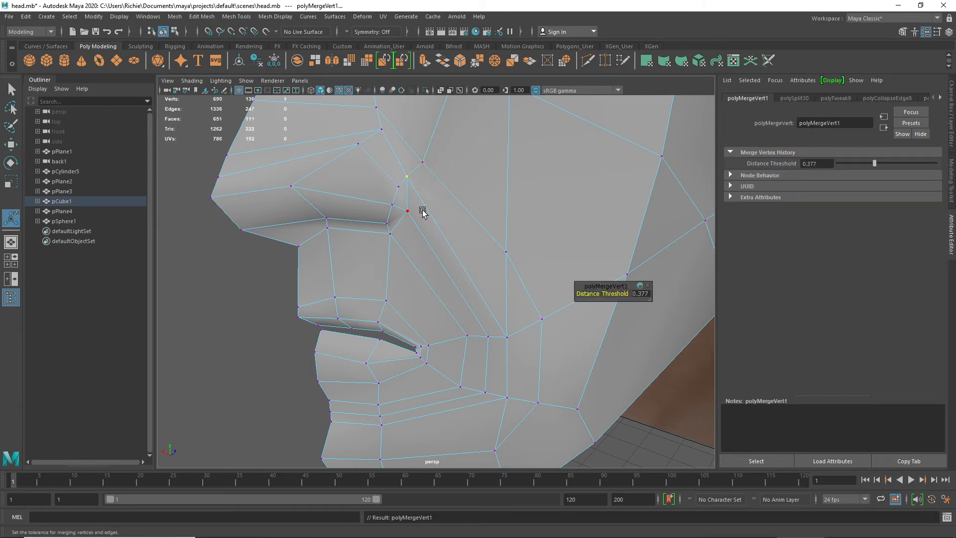
- Shift the lower outer vertex of the nostril wing slightly outward and check the shape in the smoothed mesh preview
click(394, 205)
alt+drag(398, 243, 427, 224)
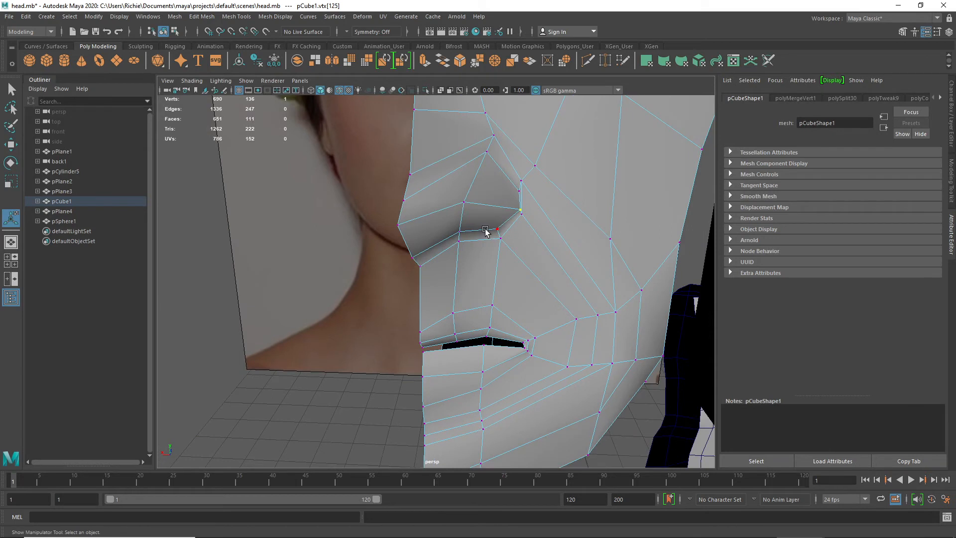
key(w)
drag(459, 207, 470, 213)
key(3)
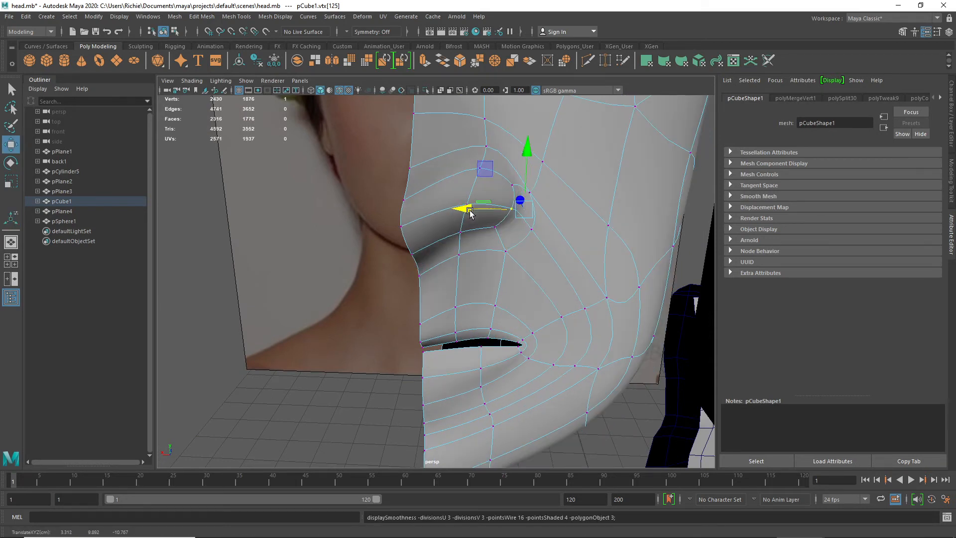
mouse_move(522, 270)
alt+mouse_down()
mouse_move(450, 259)
mouse_move(519, 269)
alt+mouse_up()
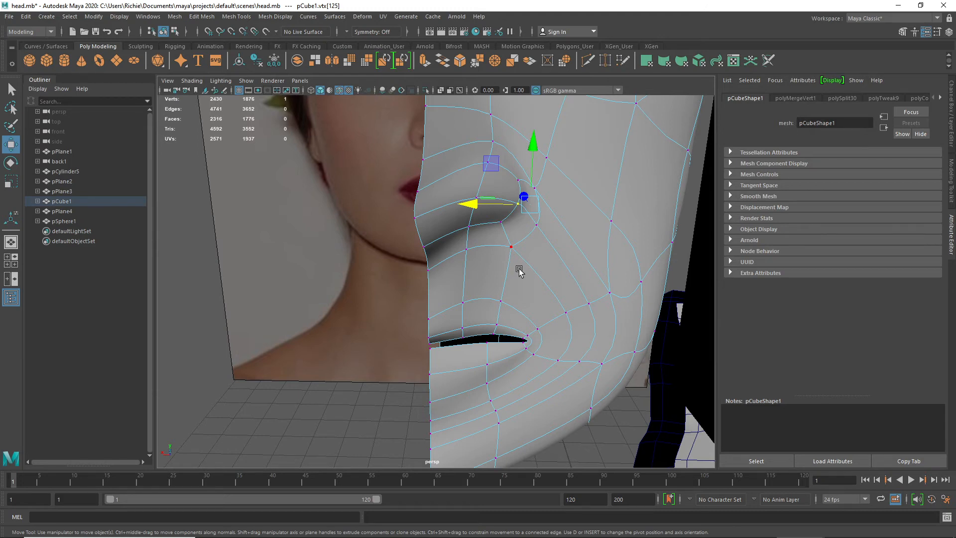
key(1)
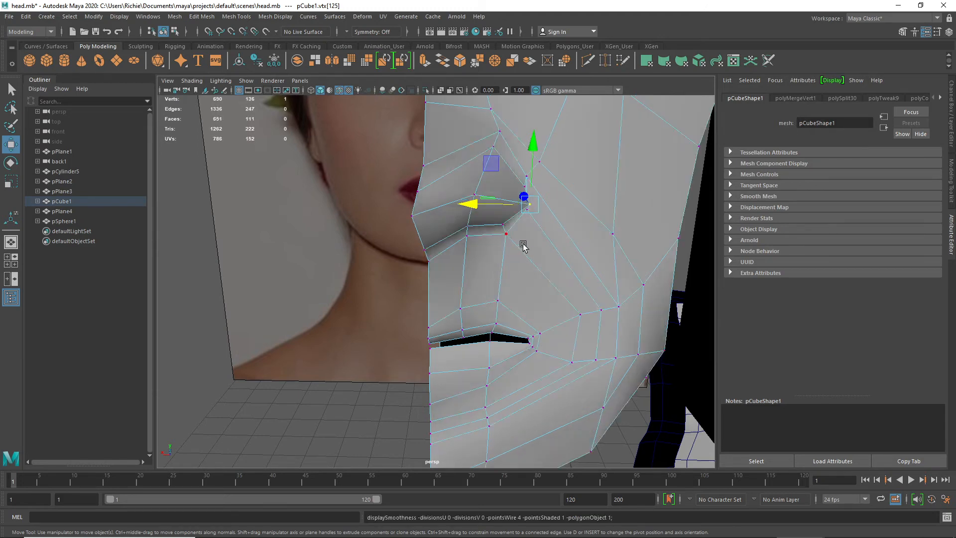
- In the front view, flatten the two nose-tip vertices horizontally and align them with the face's centre line
key(space)
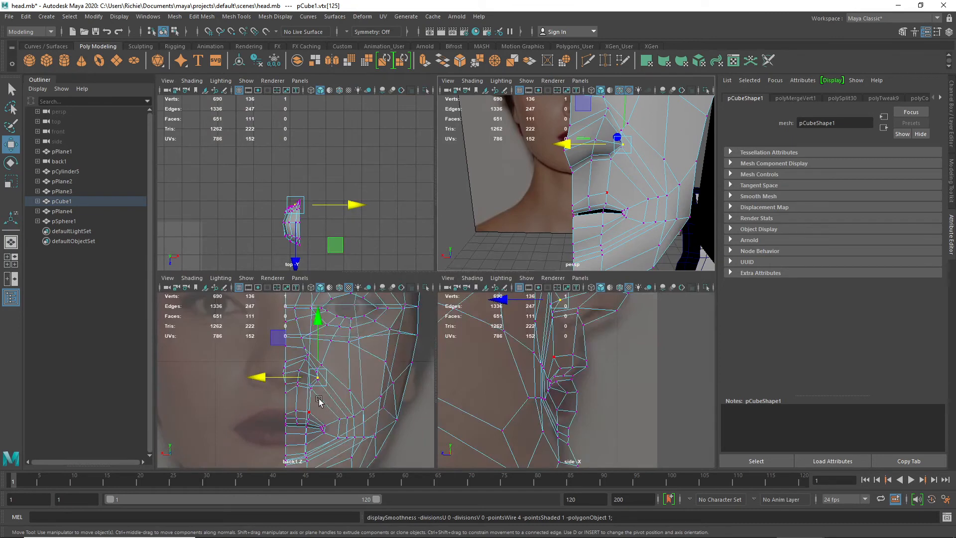
key(space)
scroll(463, 305, up, 4)
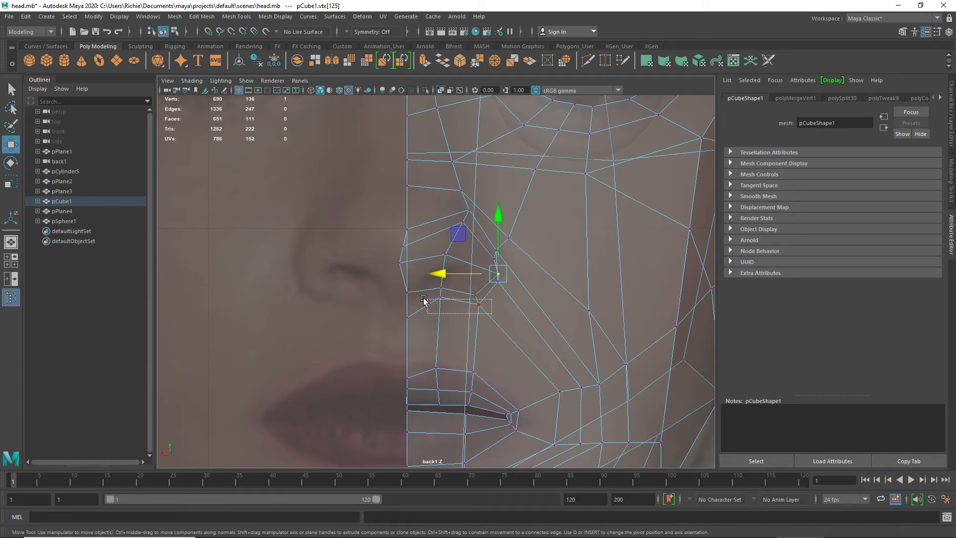
drag(495, 321, 413, 239)
key(ctrl+z)
click(394, 330)
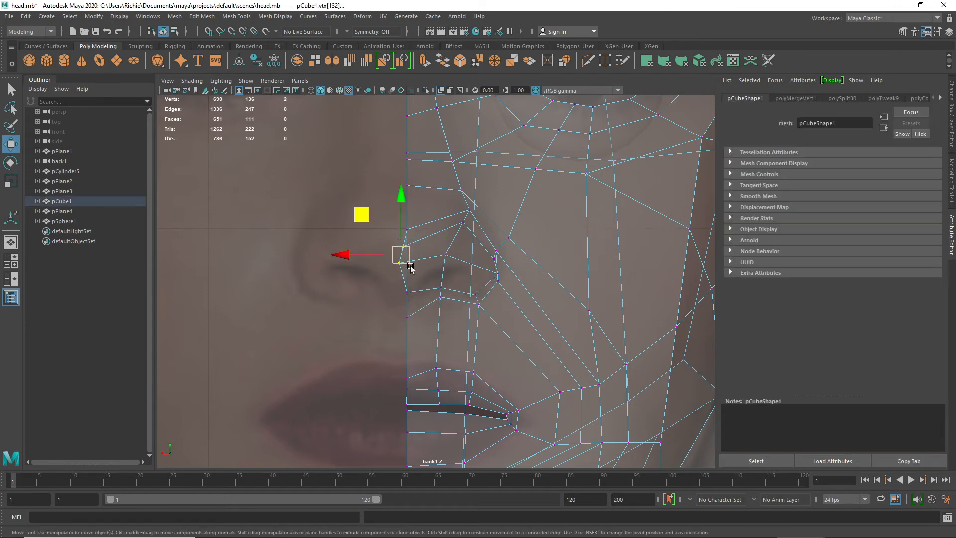
key(r)
drag(365, 257, 375, 258)
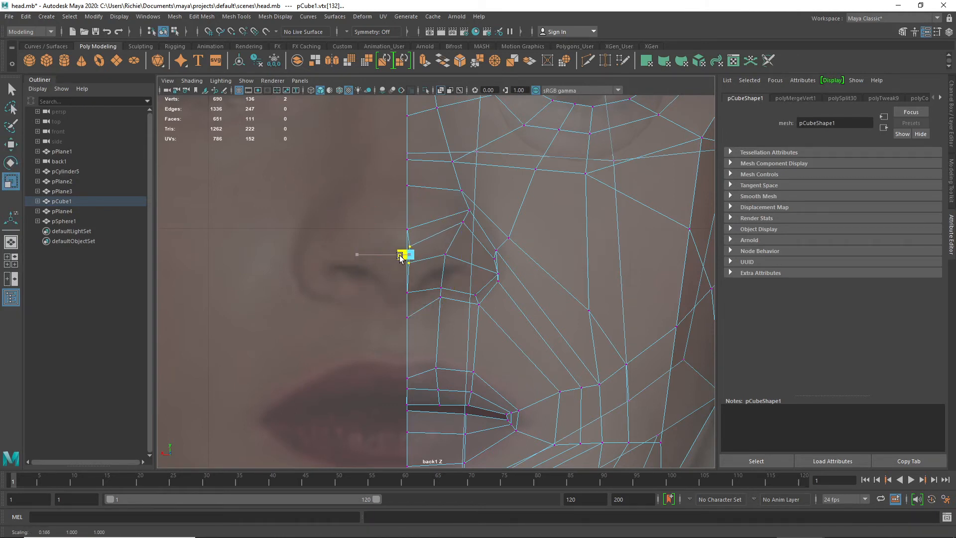
key(w)
drag(355, 256, 351, 255)
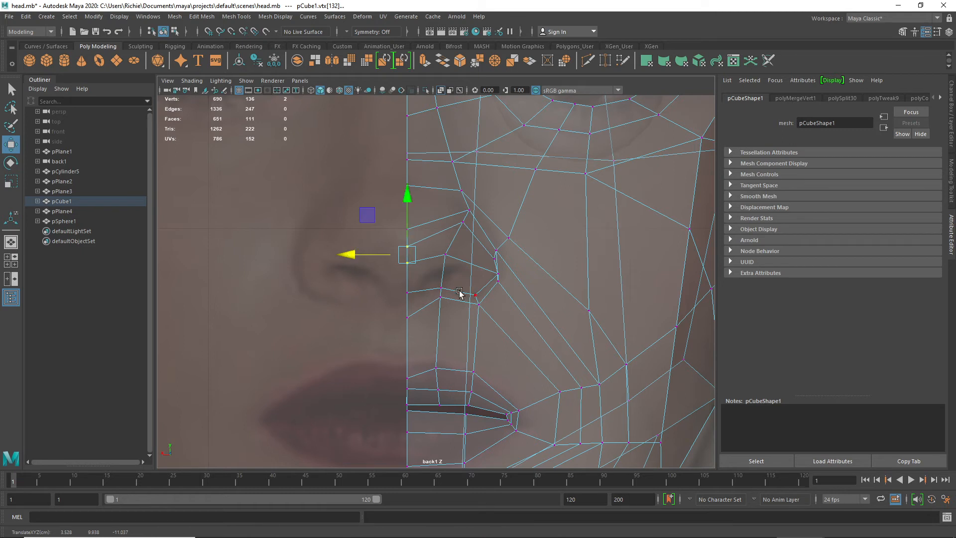
- Move the profile vertex under the nose tip down in the side view to follow the reference image
click(444, 256)
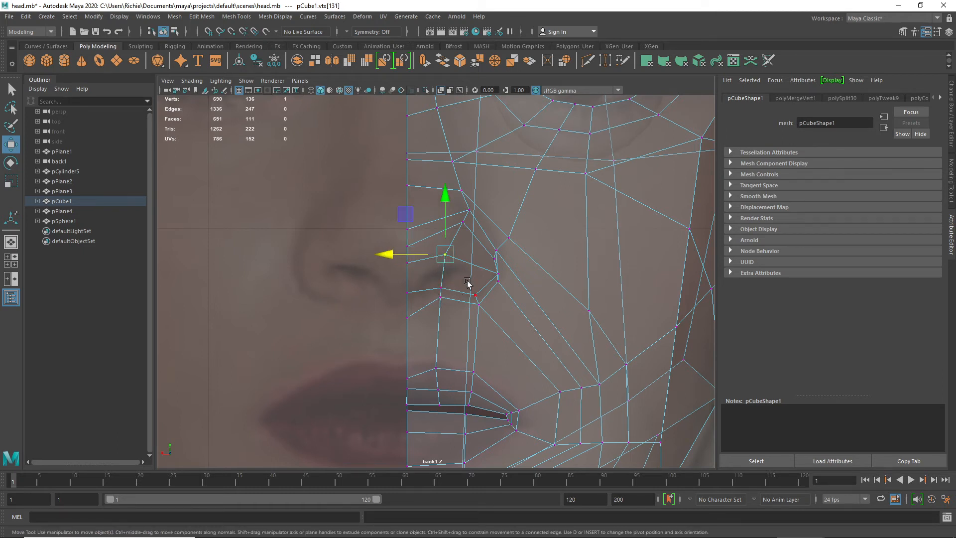
key(space)
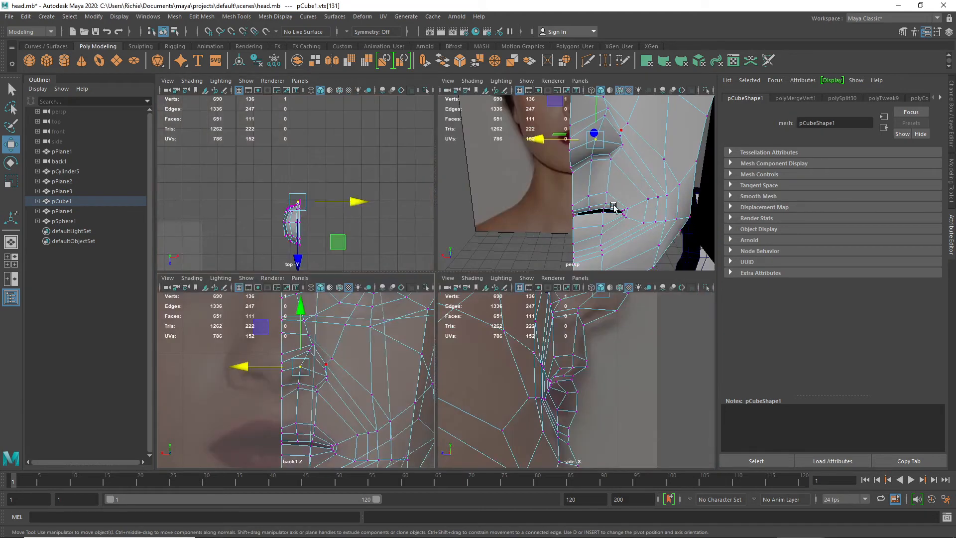
alt+drag(609, 206, 546, 201)
alt+middle_drag(546, 166, 541, 210)
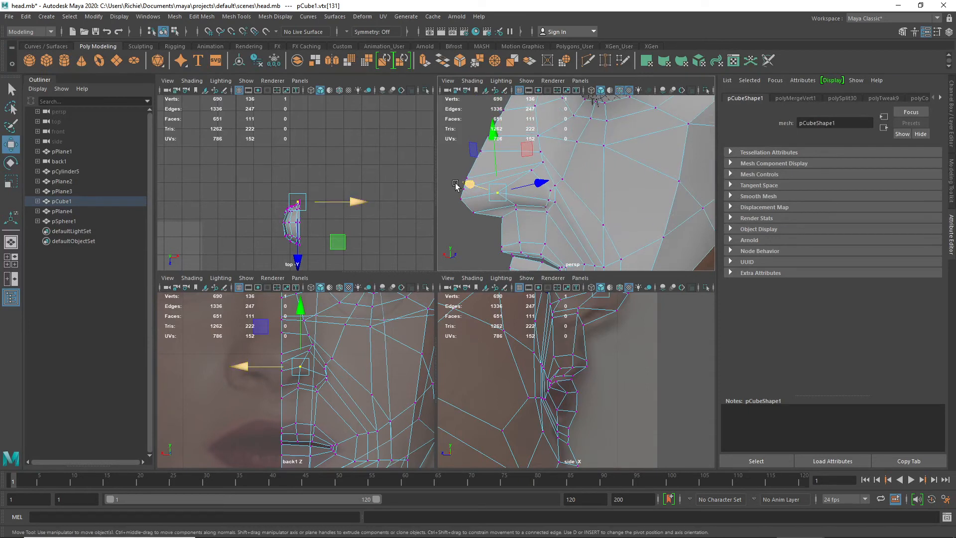
alt+middle_drag(557, 342, 537, 423)
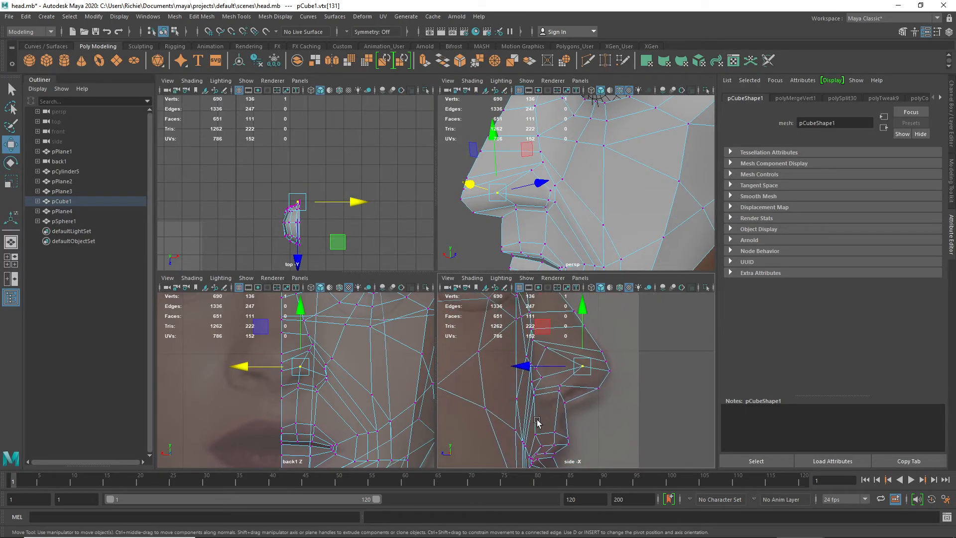
click(597, 365)
drag(565, 321, 584, 402)
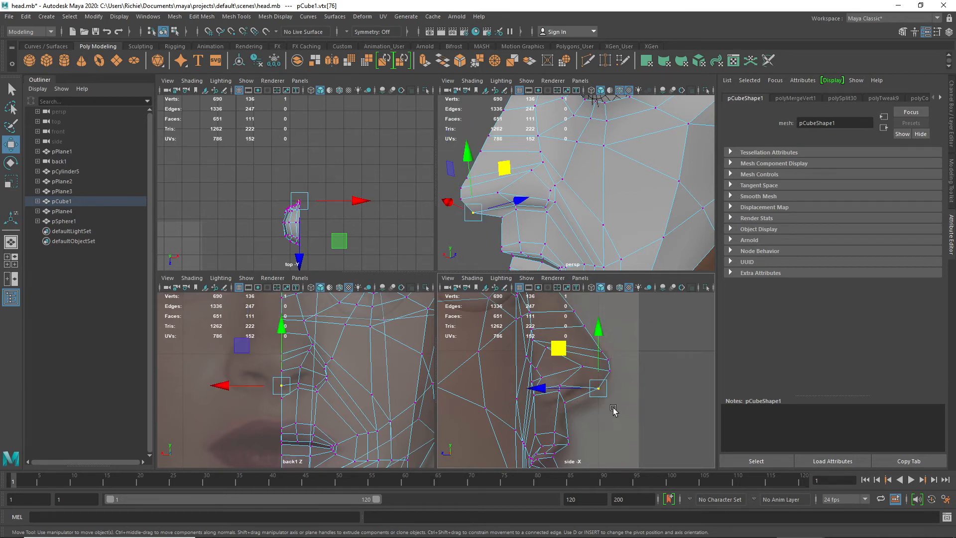
drag(597, 342, 597, 351)
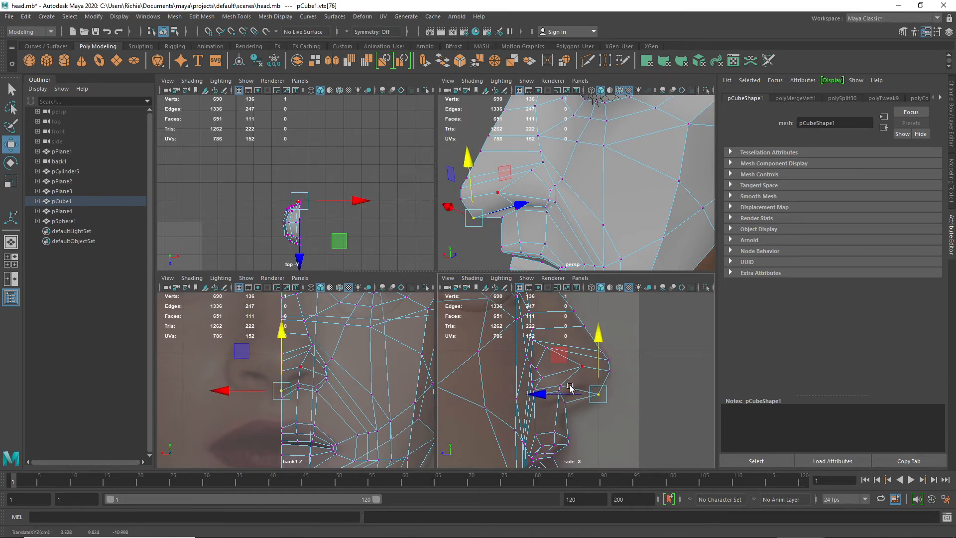
- Lower the vertex on the side of the nose and move the nose-tip vertex down along the side reference profile
click(582, 368)
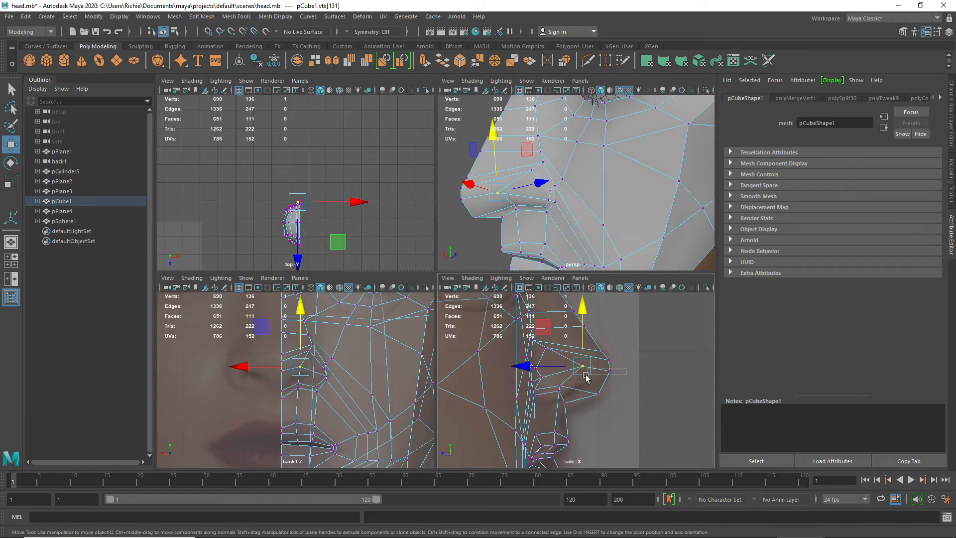
drag(584, 318, 583, 324)
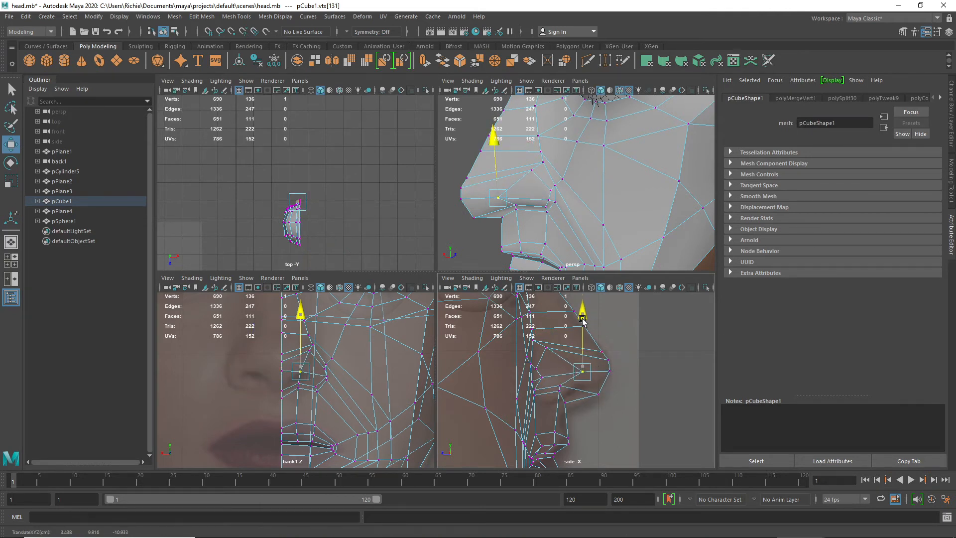
click(611, 371)
drag(610, 315, 565, 341)
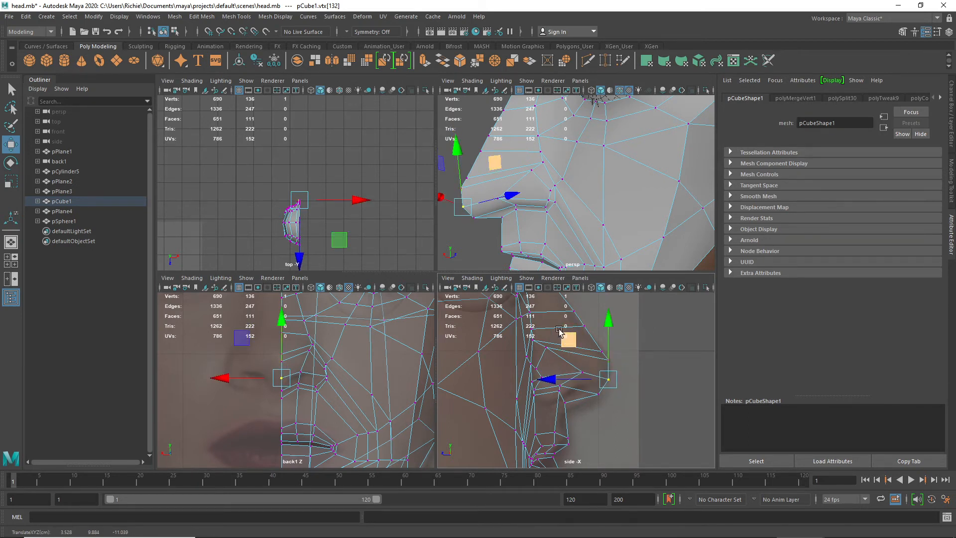
click(560, 332)
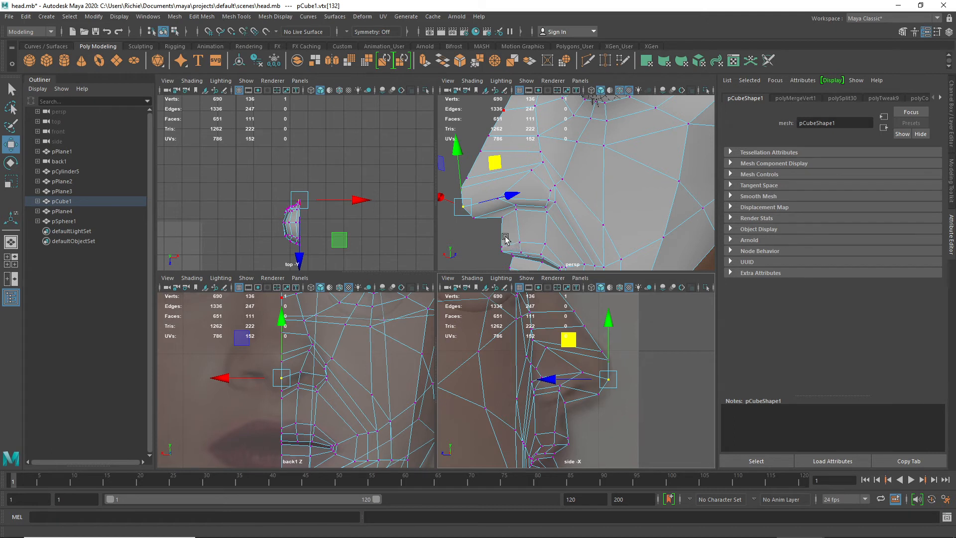
- Push the three centre-line vertices between nose and upper lip back toward the face, and lower the nose-tip vertex slightly
drag(496, 215, 513, 260)
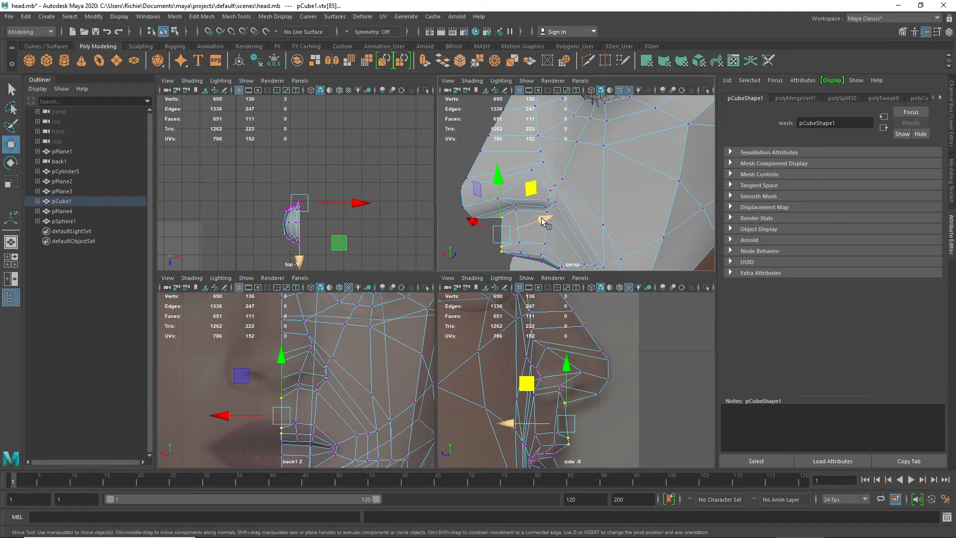
drag(544, 220, 550, 221)
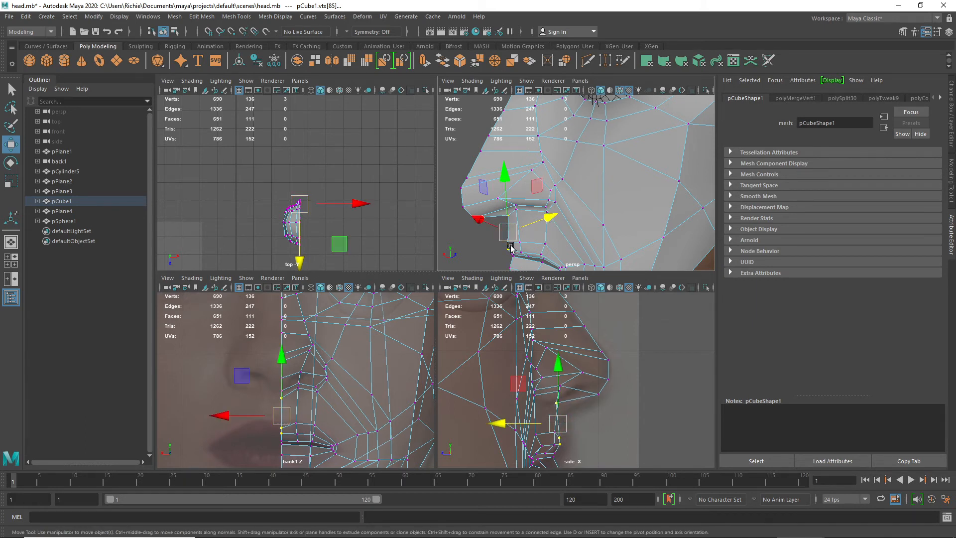
click(498, 199)
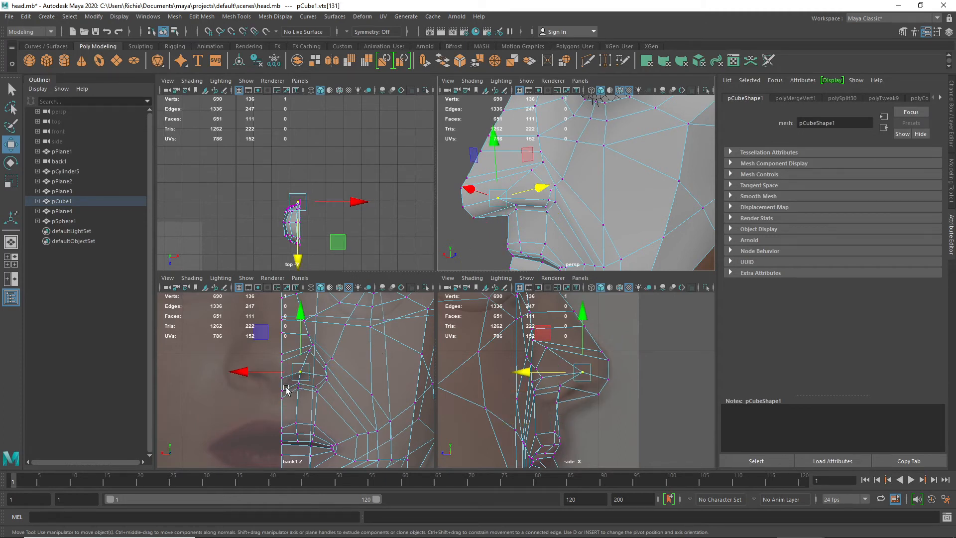
scroll(299, 388, up, 2)
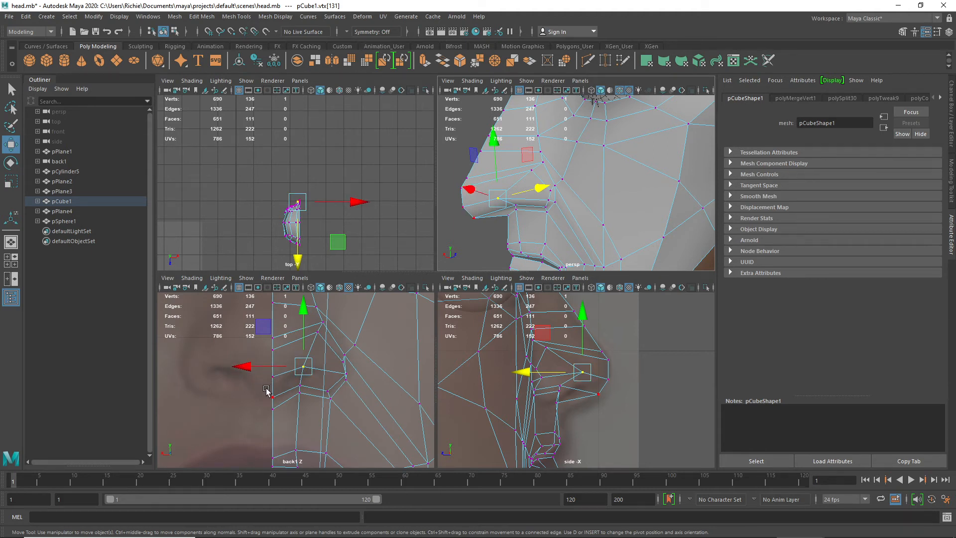
click(272, 396)
drag(270, 342, 270, 328)
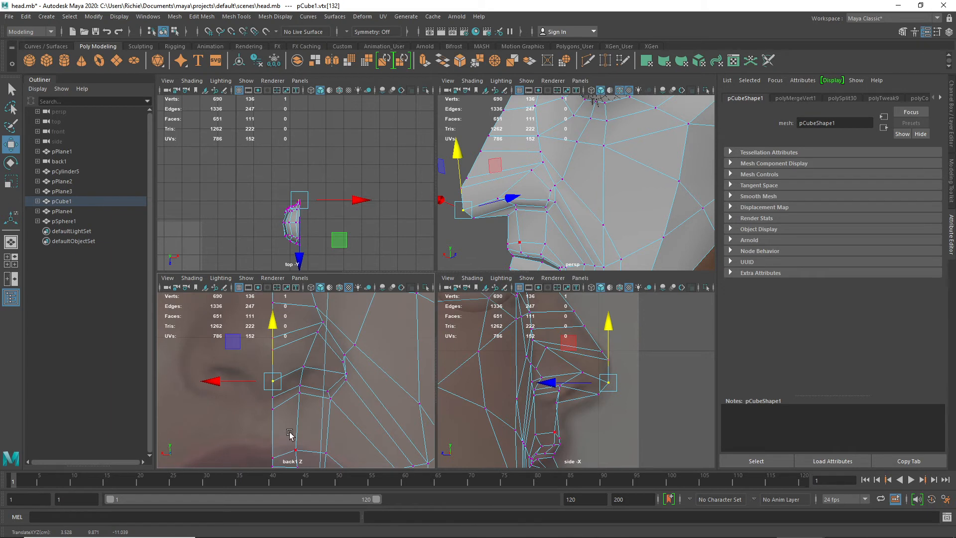
- Start a Multi-Cut beside the centre line in the front view, running from the inner upper lip across the nose underside to the nose tip
alt+middle_drag(286, 438, 305, 386)
scroll(293, 433, up, 2)
right_click(301, 404)
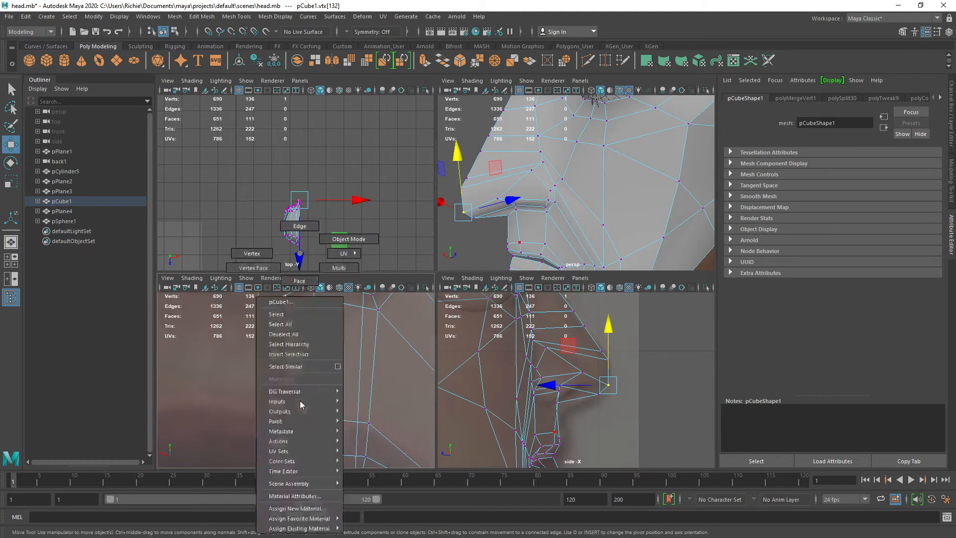
mouse_move(299, 395)
shift+right_down()
mouse_move(250, 392)
mouse_move(294, 411)
shift+right_up()
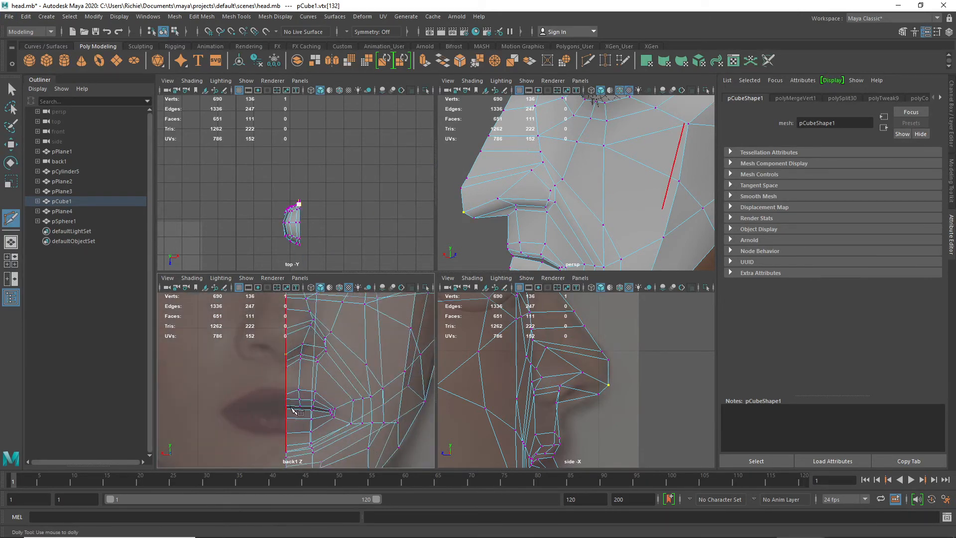
scroll(292, 407, up, 4)
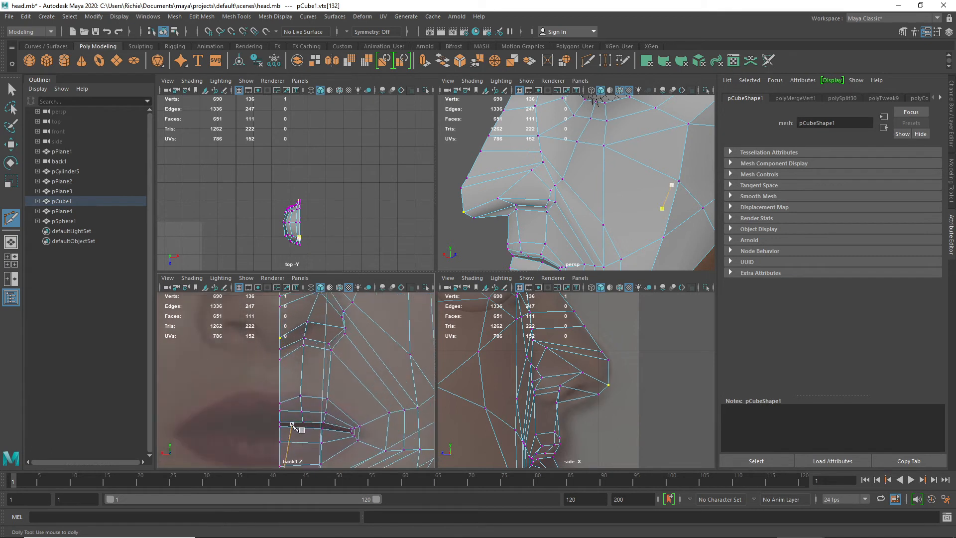
click(290, 421)
click(291, 399)
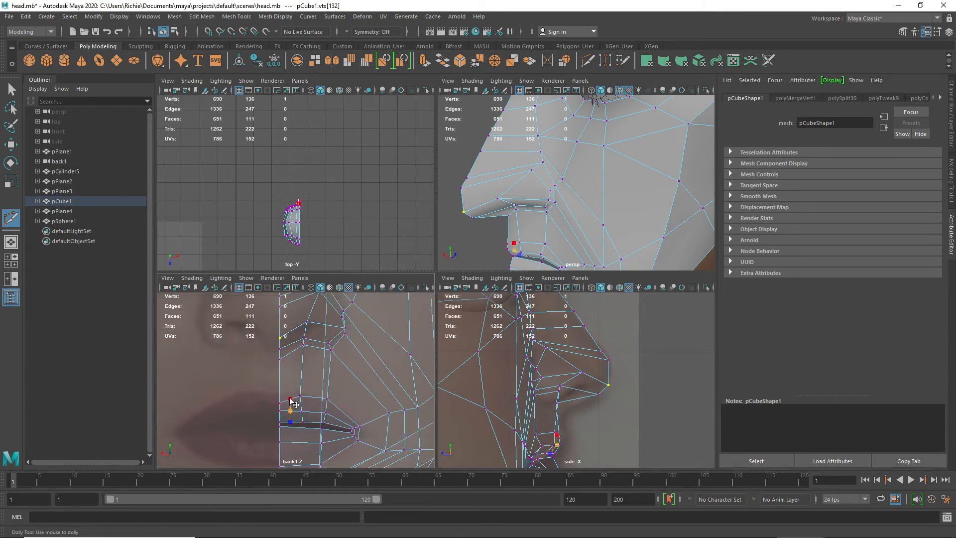
click(290, 332)
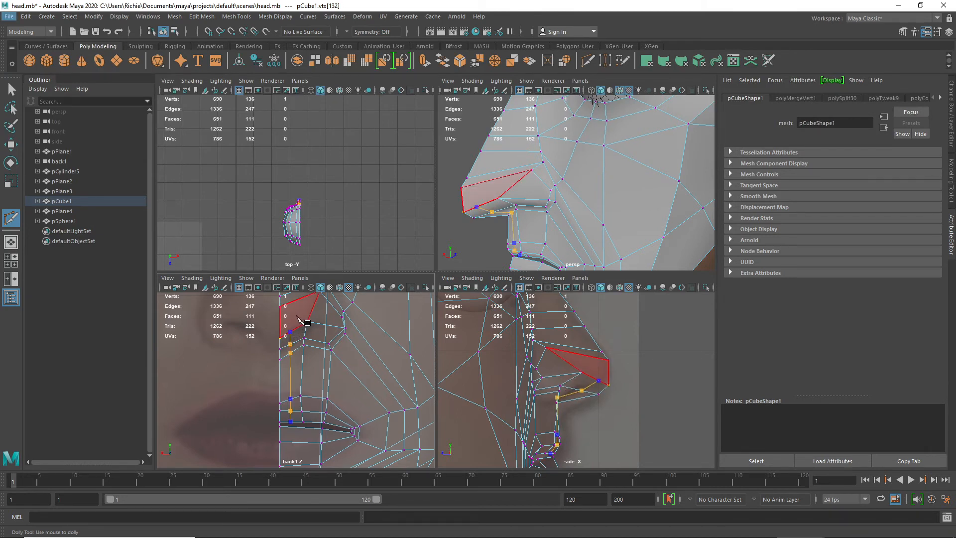
click(306, 295)
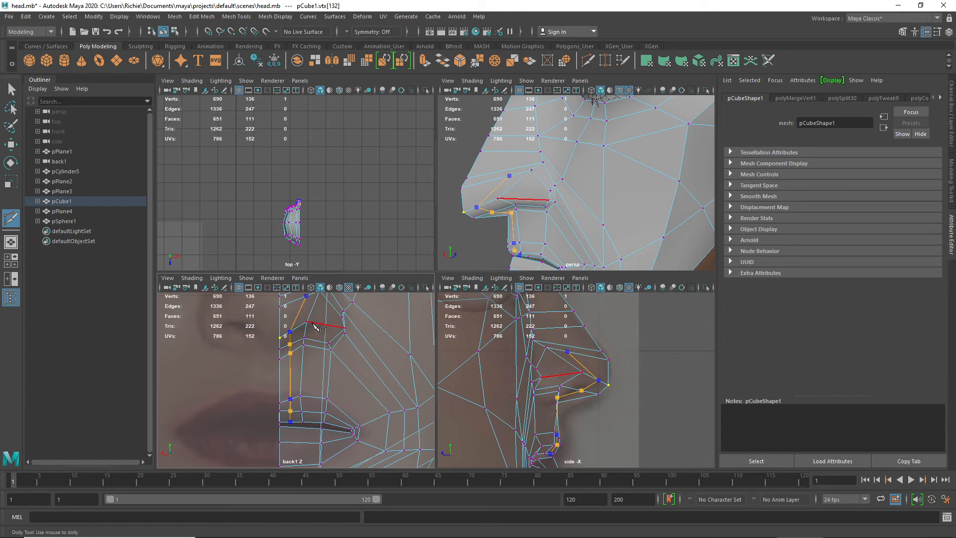
- Continue the cut upward along the nose bridge, adding points on each crossing edge up to the inner-eye level
alt+middle_drag(315, 328, 316, 360)
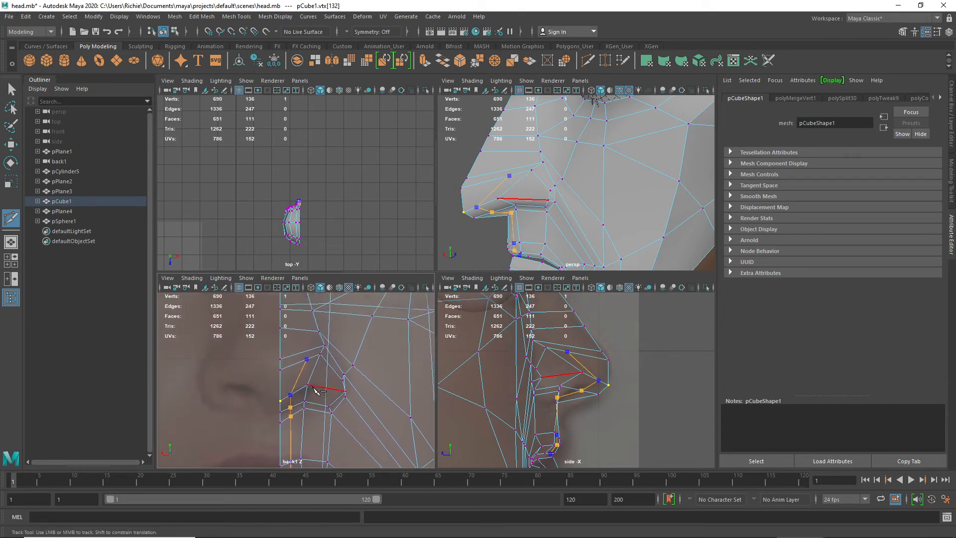
click(313, 349)
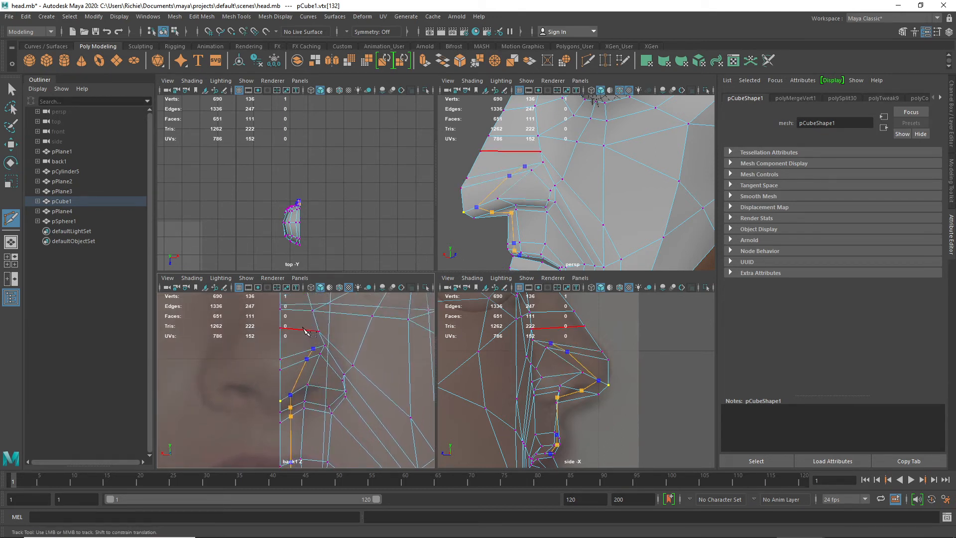
click(297, 330)
click(294, 309)
alt+middle_drag(316, 335, 294, 367)
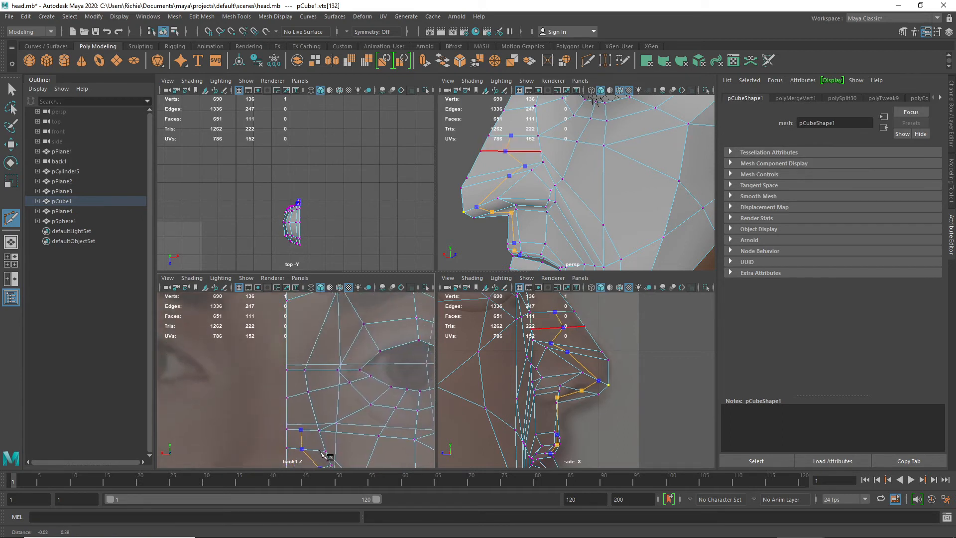
click(296, 369)
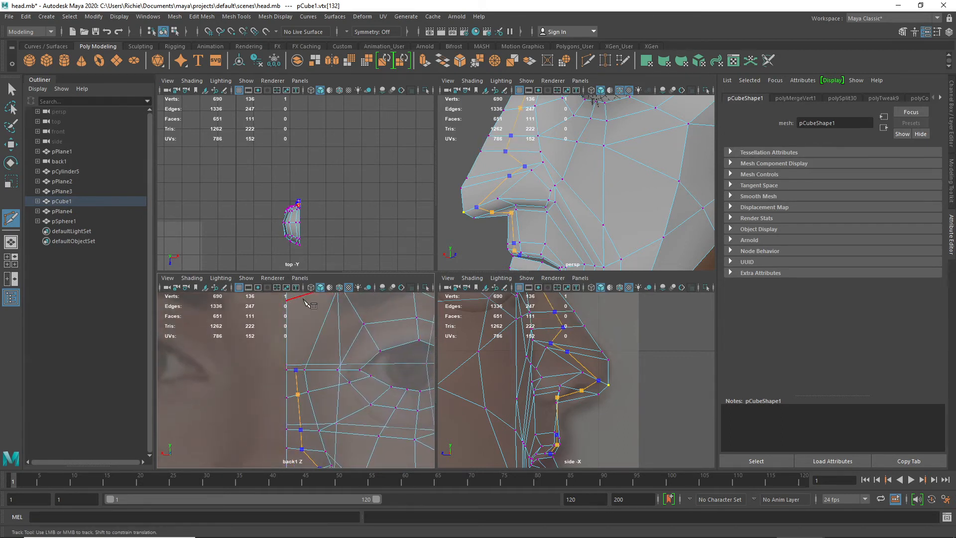
- End the cut at the centre-line vertex high on the forehead near the hairline and apply it to the mesh
alt+middle_drag(326, 342, 261, 384)
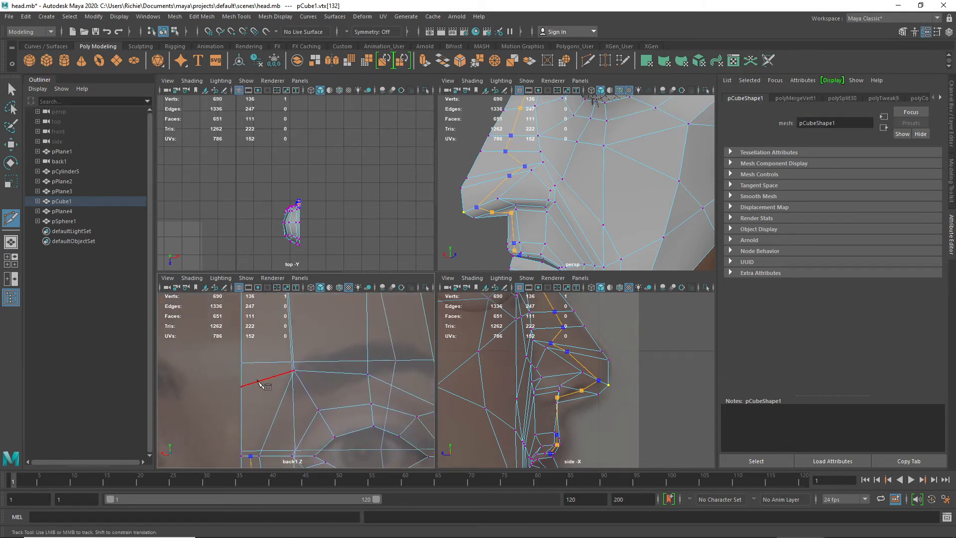
scroll(286, 339, down, 12)
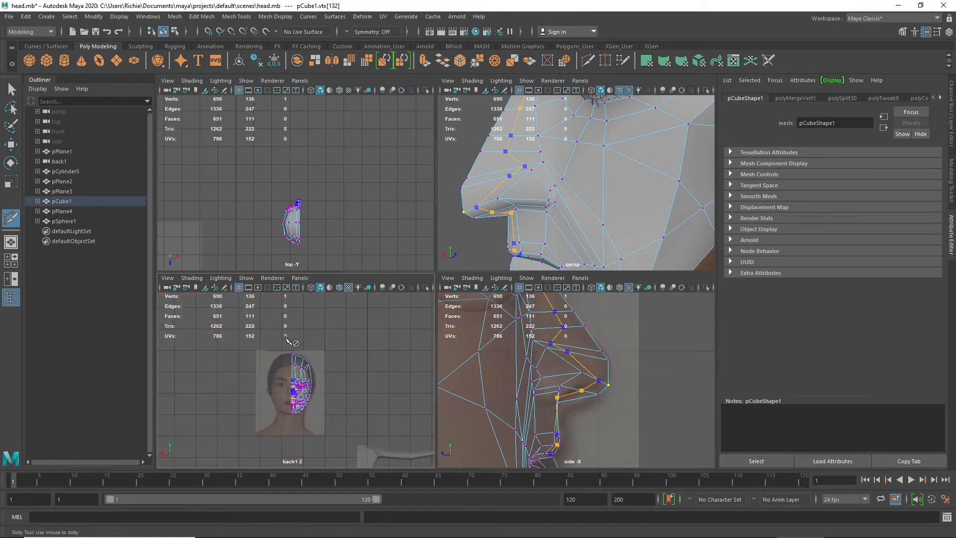
scroll(286, 338, up, 3)
scroll(286, 339, up, 6)
scroll(275, 368, down, 8)
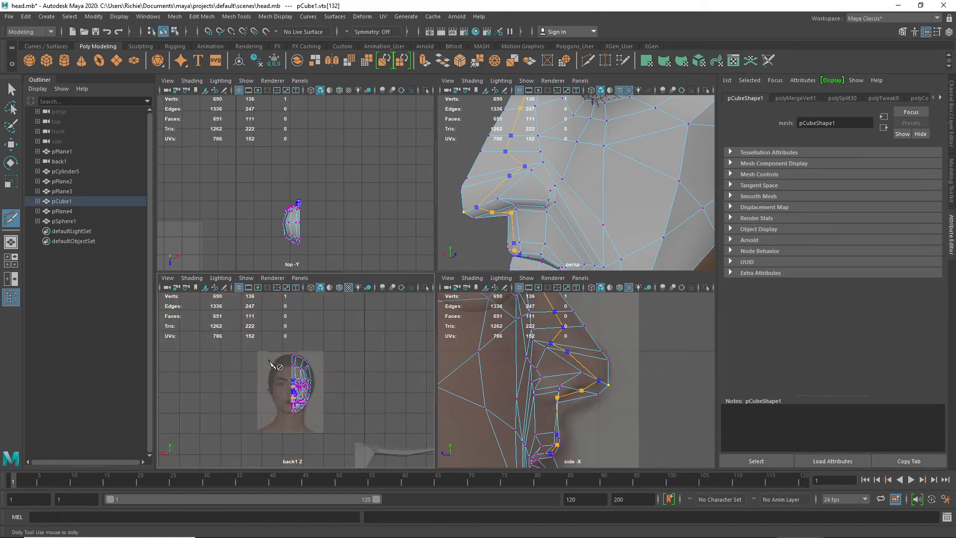
scroll(275, 358, up, 3)
scroll(275, 359, up, 3)
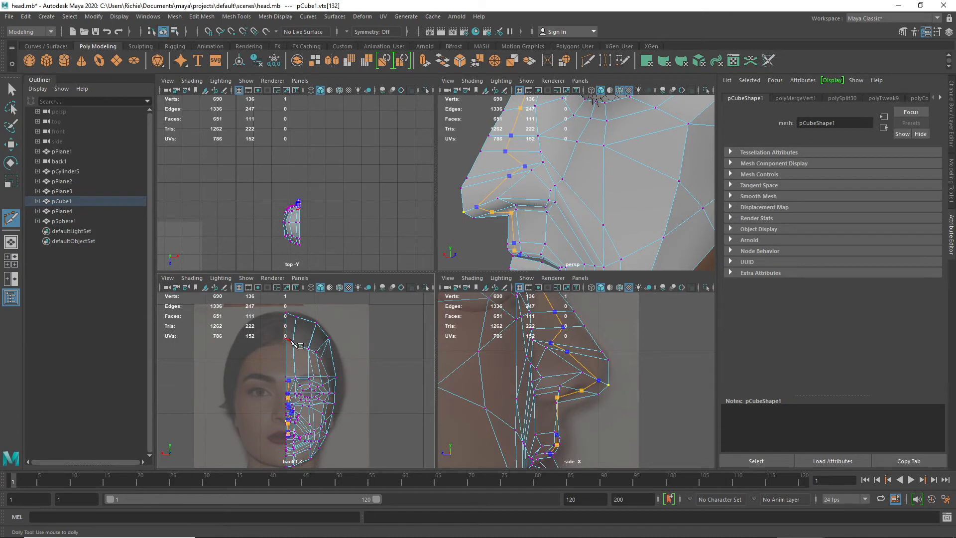
click(288, 340)
key(Return)
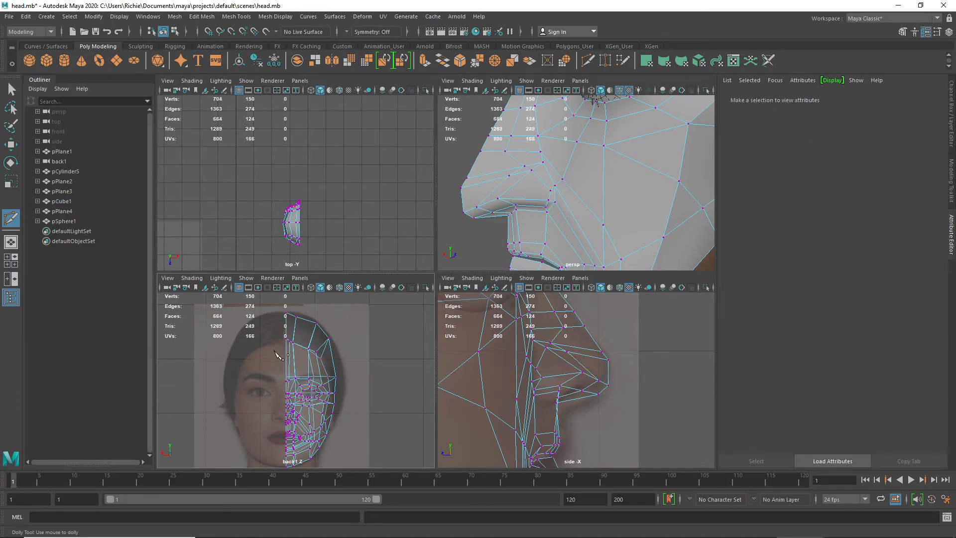
- Move the two new cut vertices midway up the nose bridge forward in the perspective view to round out the bridge
scroll(277, 355, up, 5)
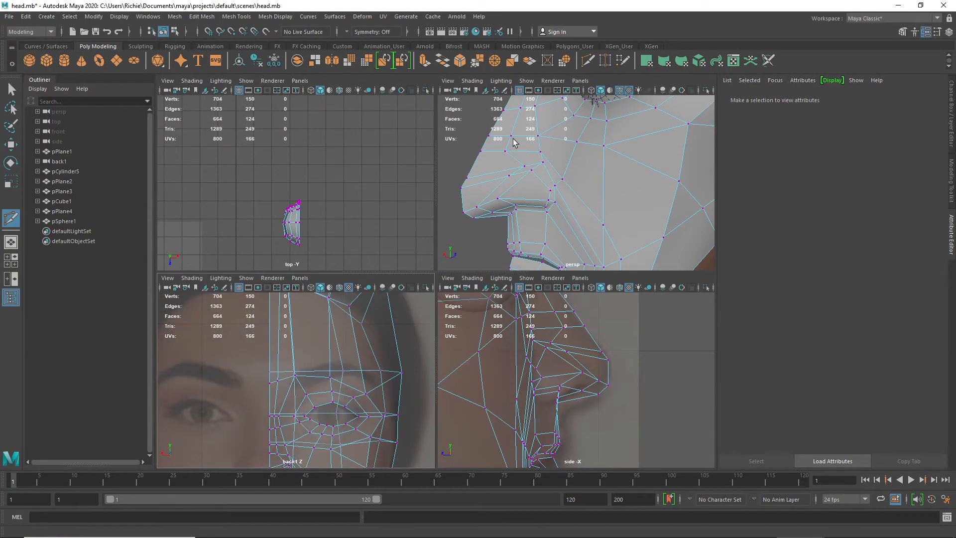
key(w)
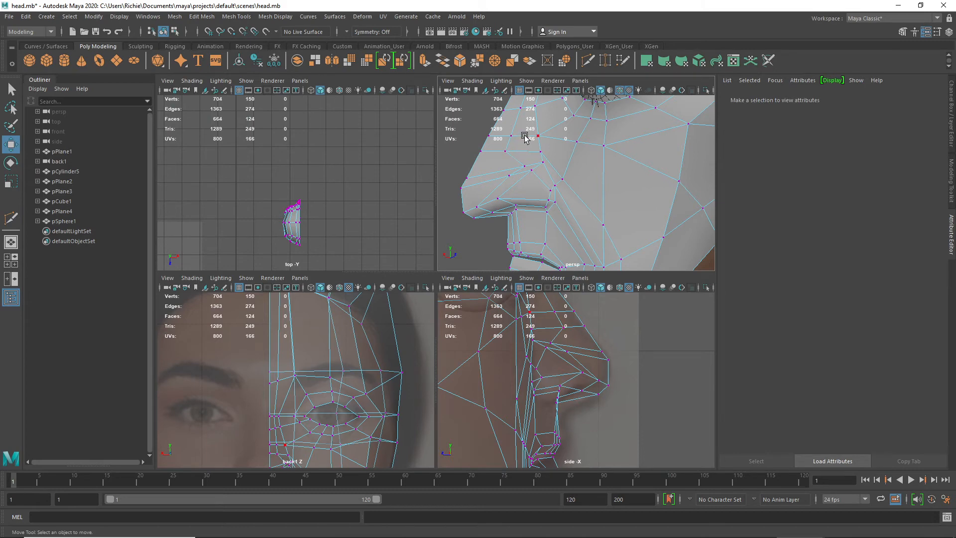
drag(521, 132, 496, 159)
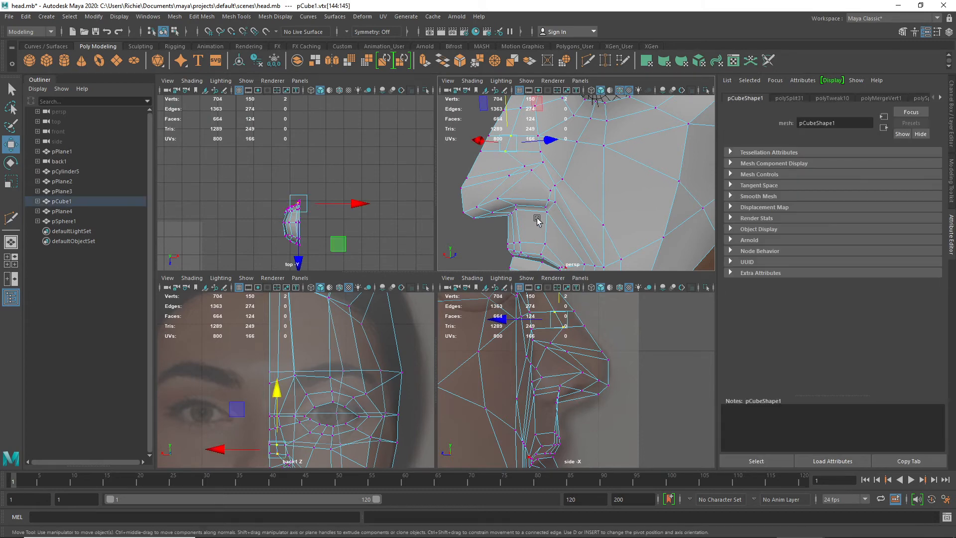
alt+middle_drag(540, 180, 543, 217)
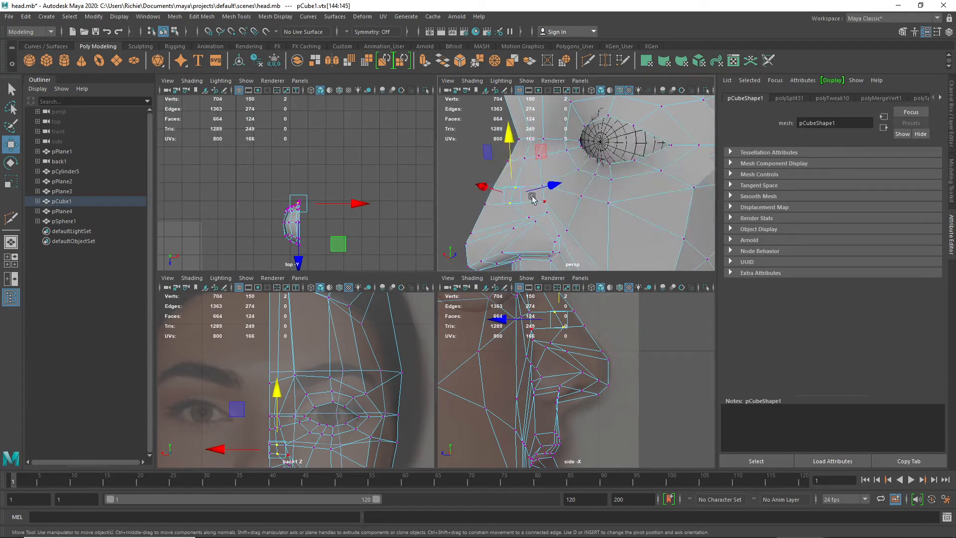
drag(517, 193, 540, 210)
- Pull the two new vertices just above the nose tip forward, one after the other, toward the nose profile
click(529, 217)
click(514, 229)
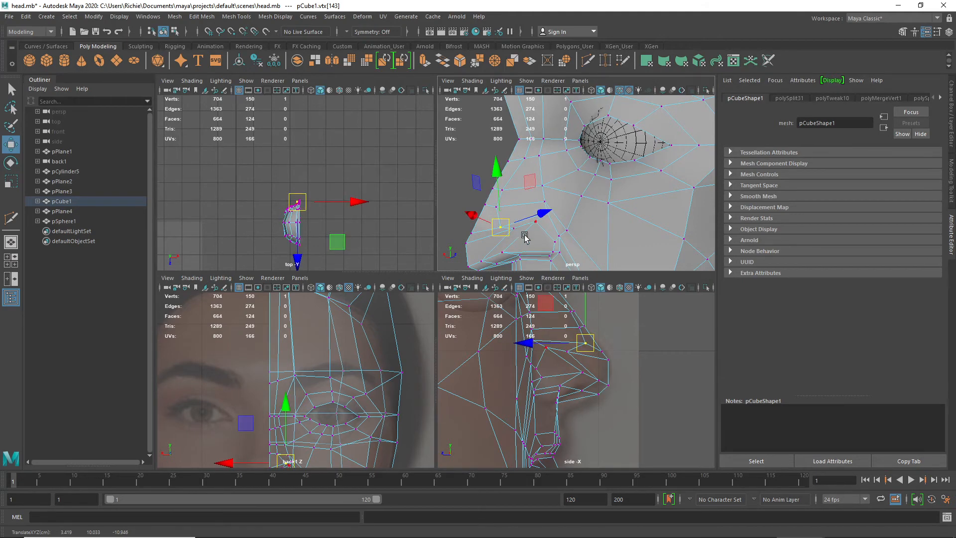
click(514, 229)
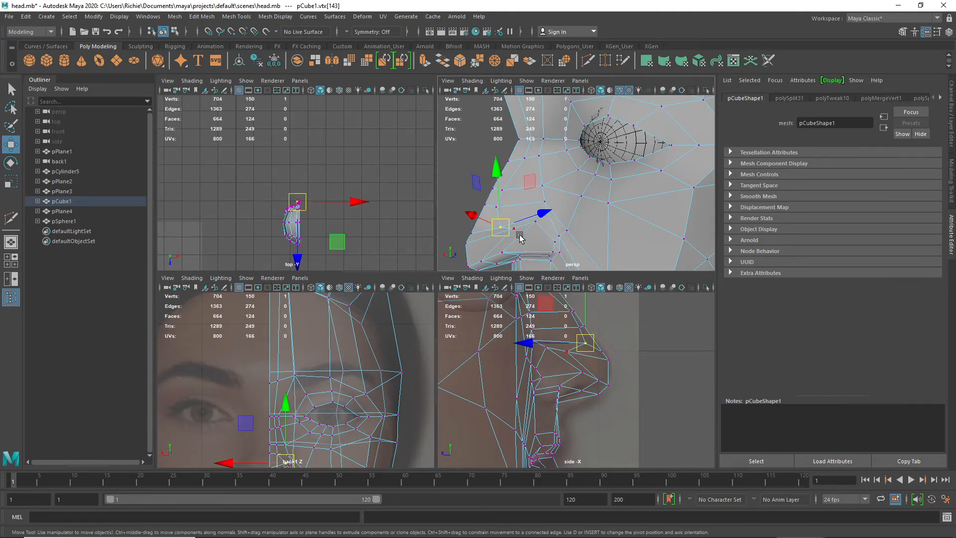
click(510, 226)
drag(560, 216, 542, 221)
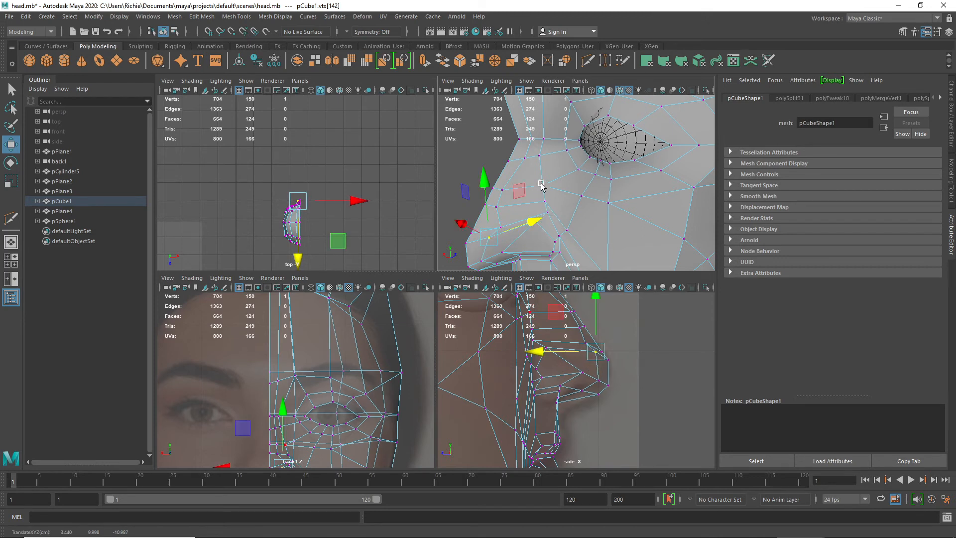
- Pull the two new vertices at the top of the nose bridge, near eye level, forward toward the profile
click(524, 158)
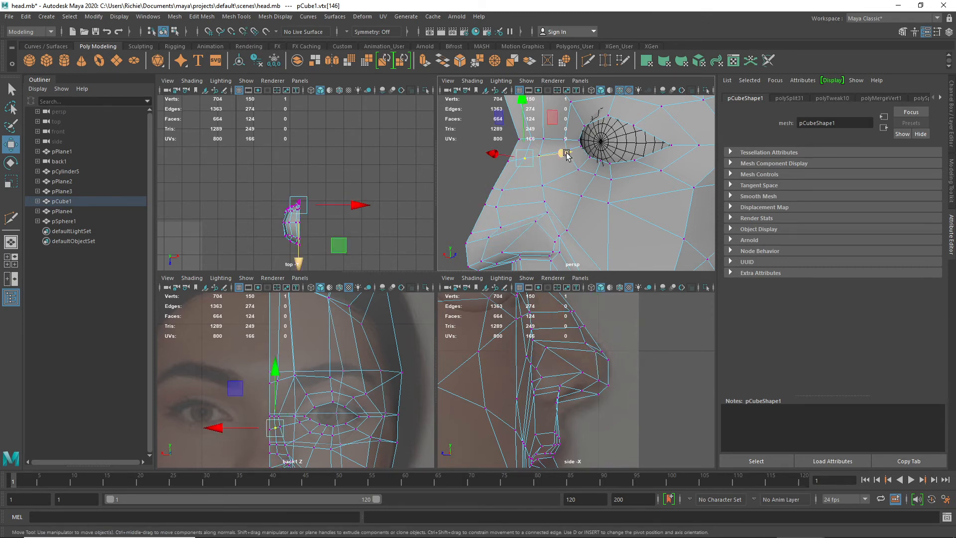
drag(561, 154, 559, 155)
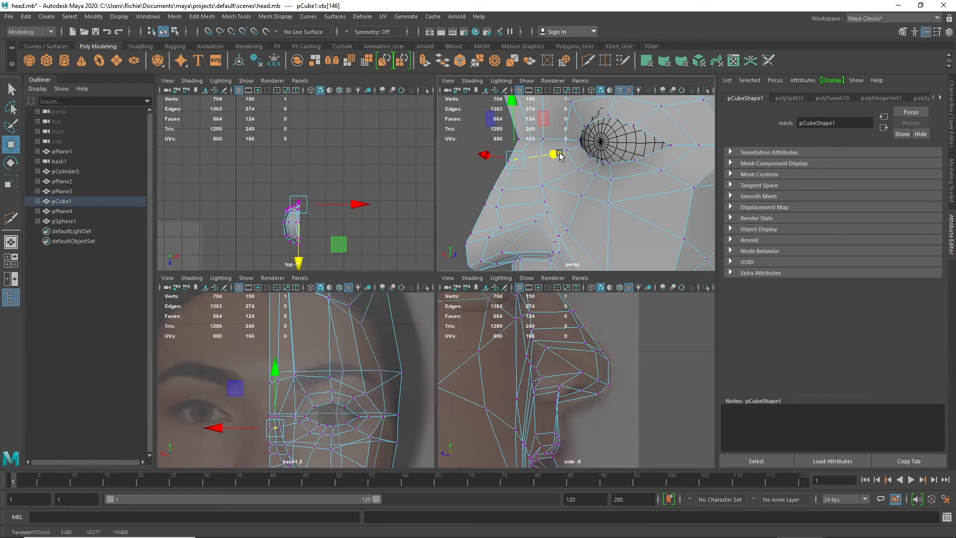
click(526, 136)
drag(569, 137, 563, 137)
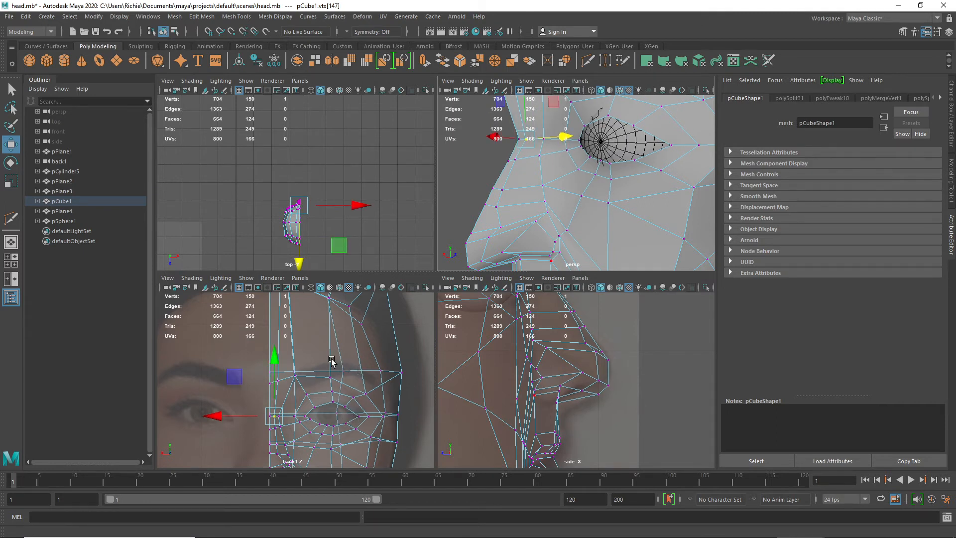
- Raise the middle and outer vertices above the eye in the front view to follow the eyebrow line
scroll(339, 401, up, 3)
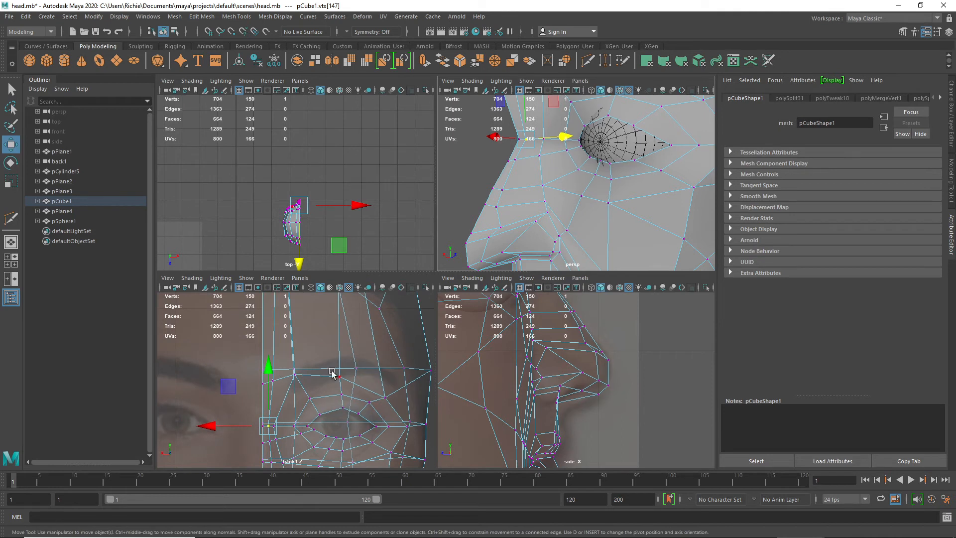
click(347, 384)
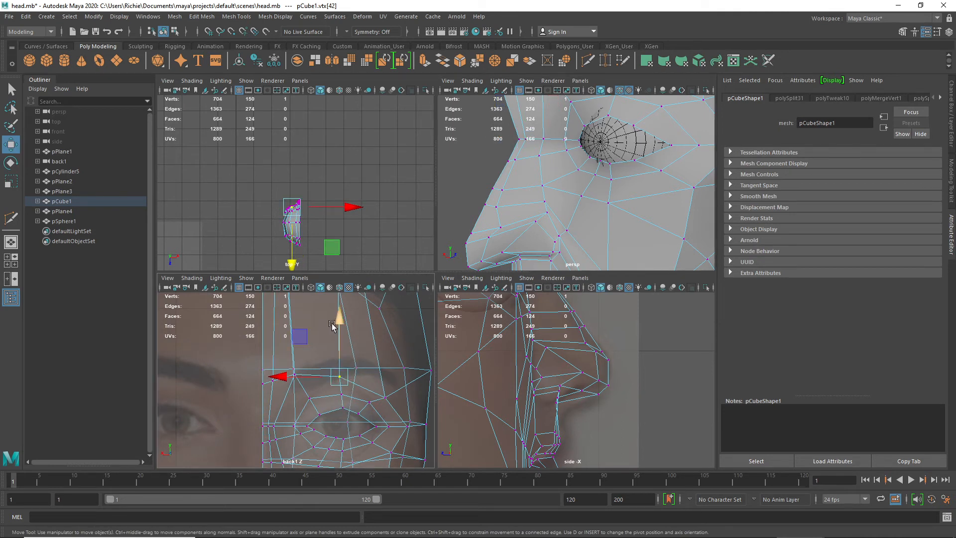
drag(339, 323, 339, 315)
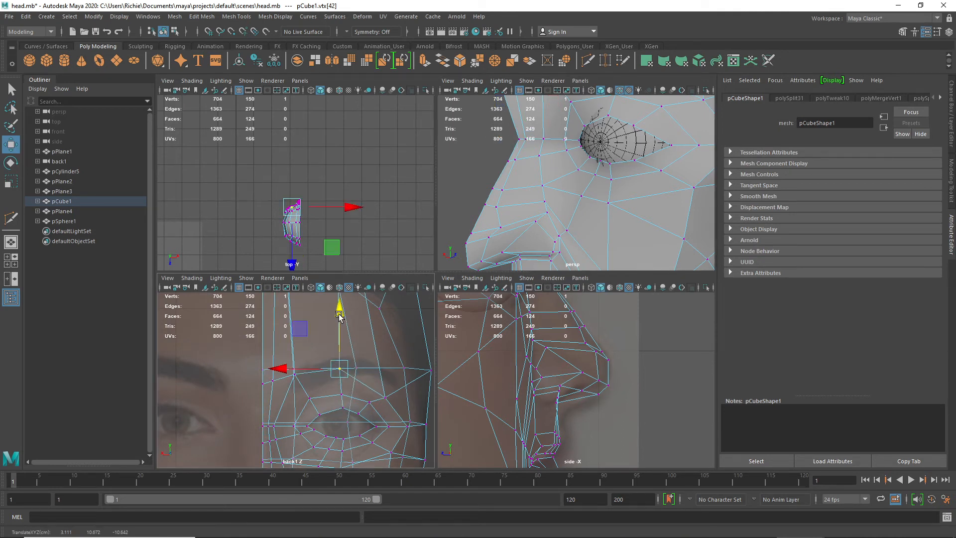
click(385, 398)
drag(390, 342, 391, 315)
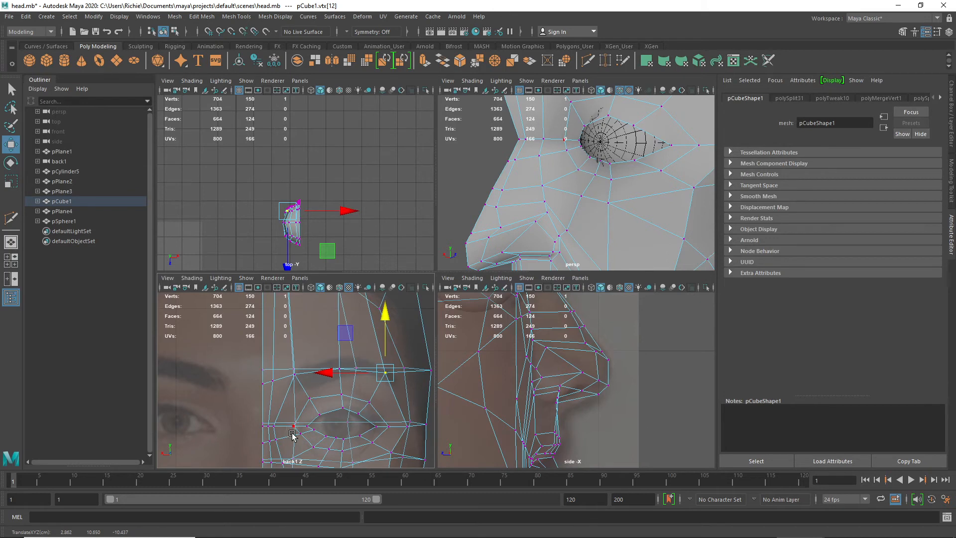
- Examine the underside of the nose and the upper-lip topology up close in an enlarged perspective view
alt+middle_drag(292, 434, 296, 361)
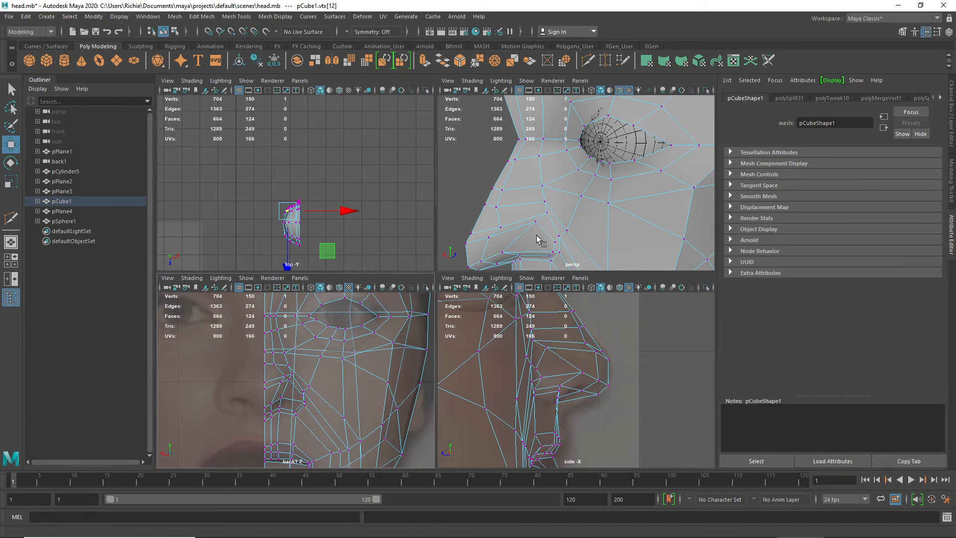
alt+drag(539, 252, 545, 215)
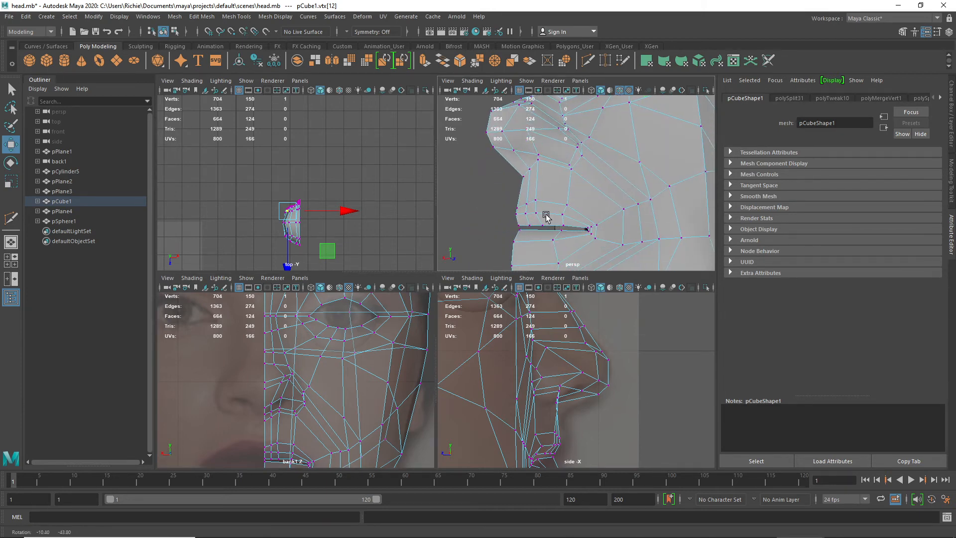
alt+drag(558, 163, 554, 208)
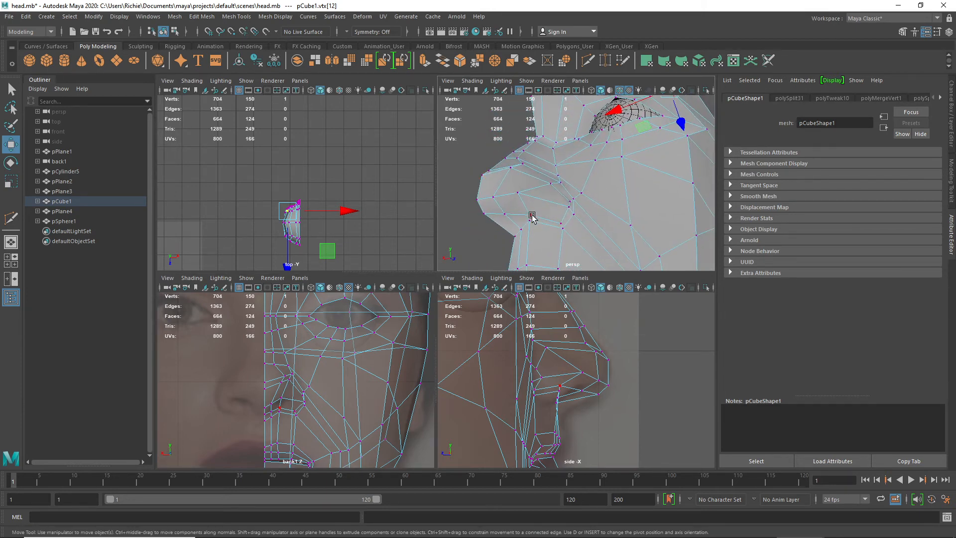
mouse_move(531, 216)
middle_down()
mouse_move(524, 225)
mouse_move(529, 217)
middle_up()
scroll(528, 219, up, 3)
scroll(527, 217, down, 3)
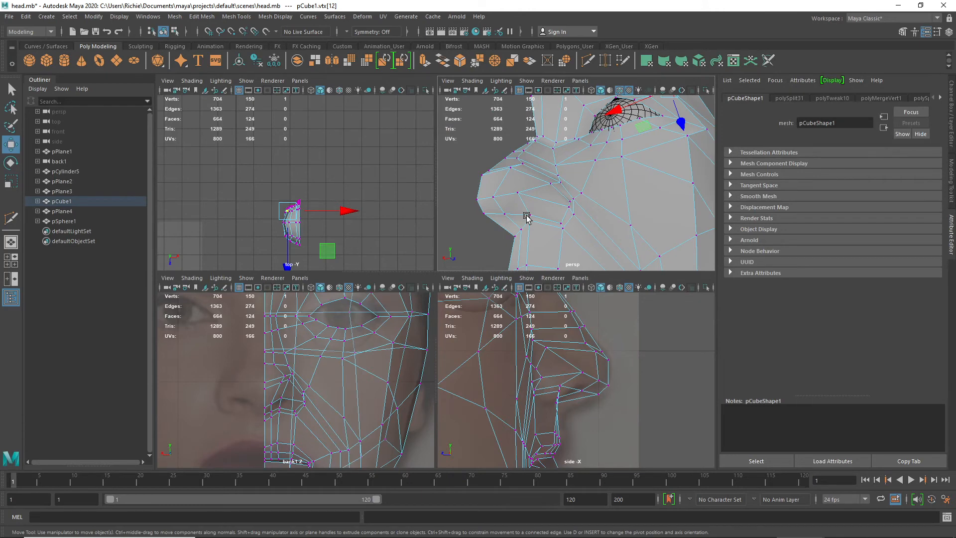
middle_drag(527, 217, 527, 212)
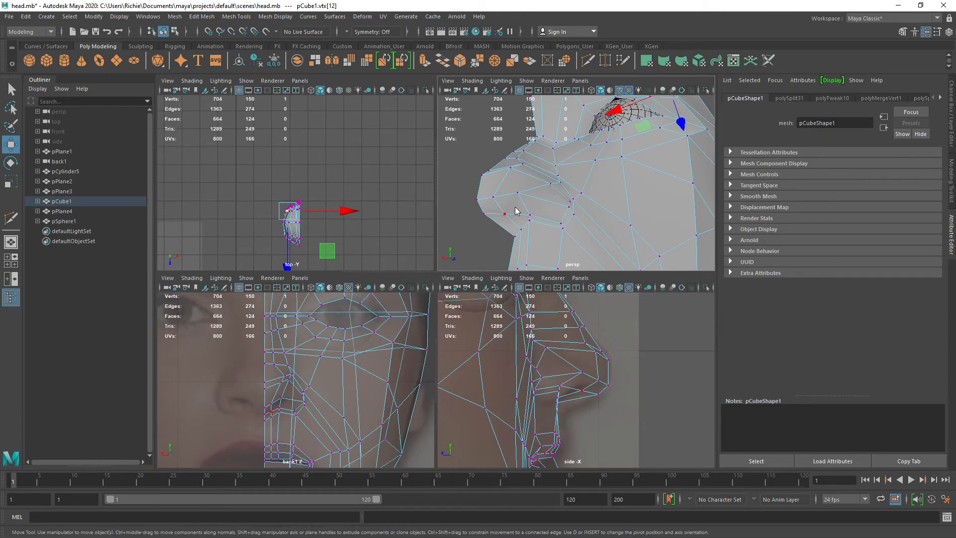
right_drag(516, 211, 514, 235)
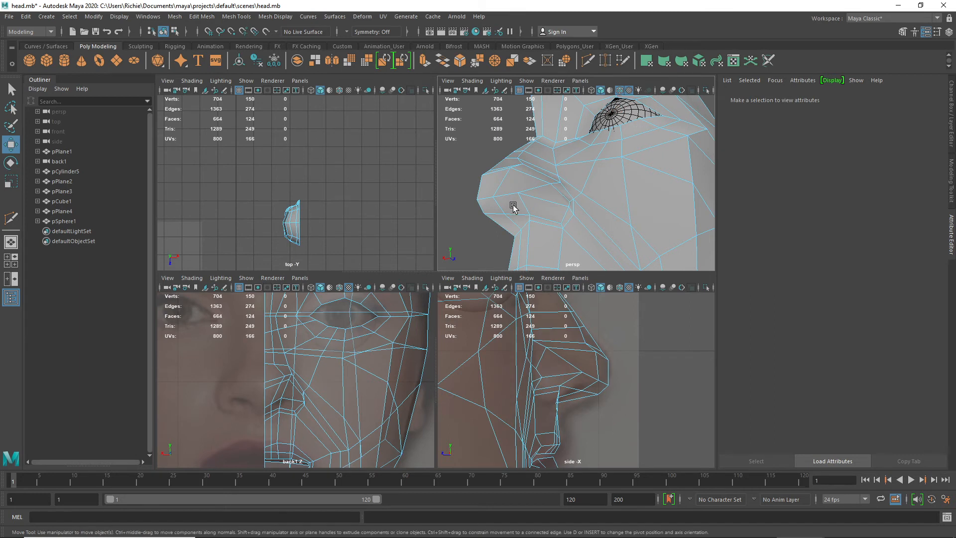
right_drag(517, 205, 516, 217)
key(space)
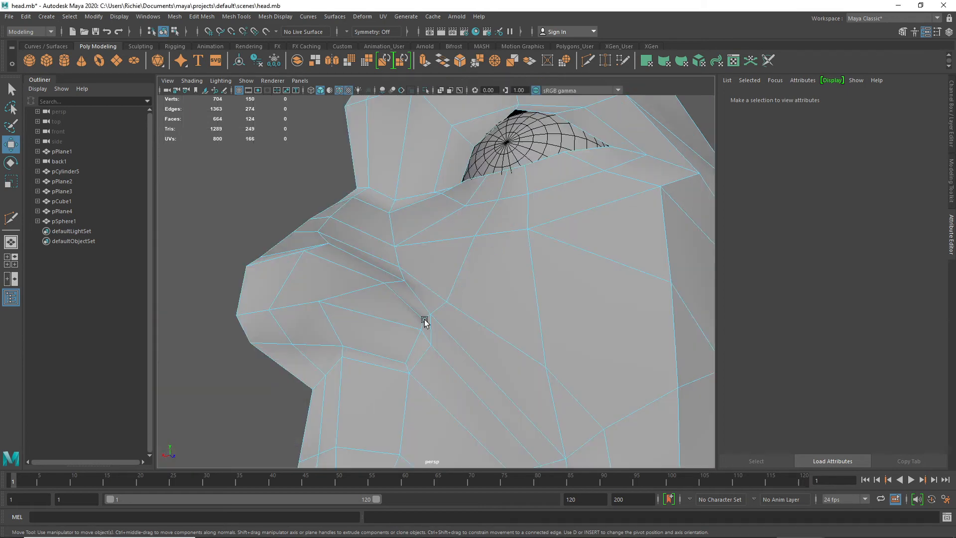
alt+drag(378, 309, 389, 281)
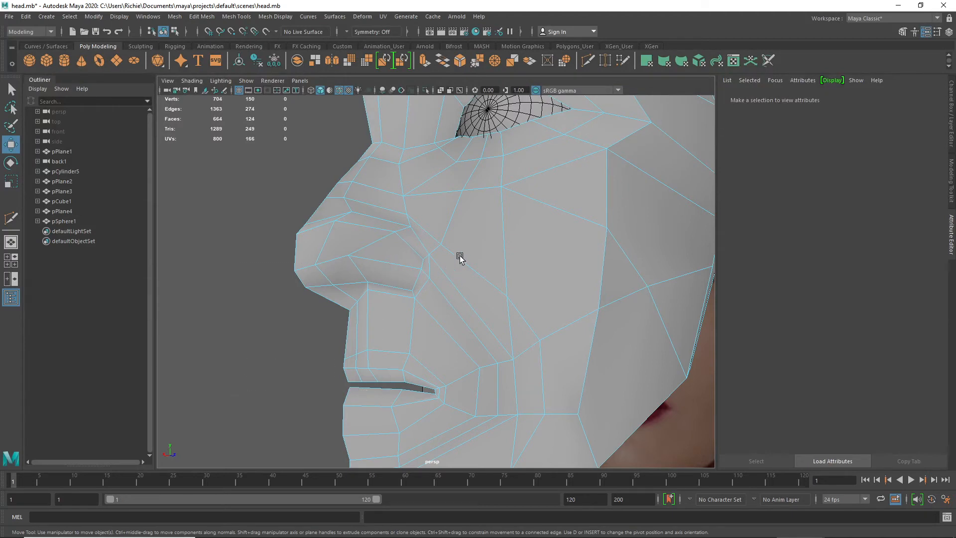
- Inspect the nose and cheek faces from the inside of the half head mesh
right_drag(460, 257, 507, 234)
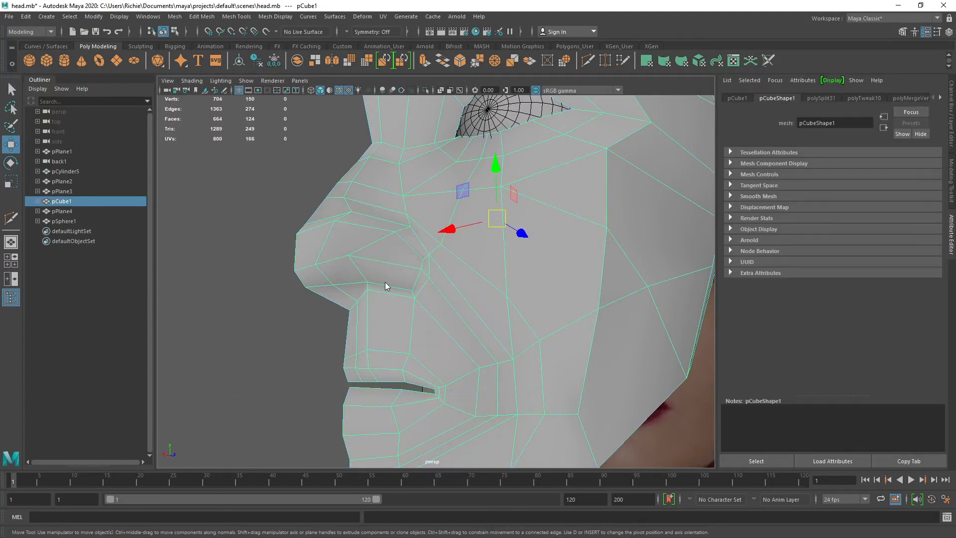
right_drag(384, 254, 382, 280)
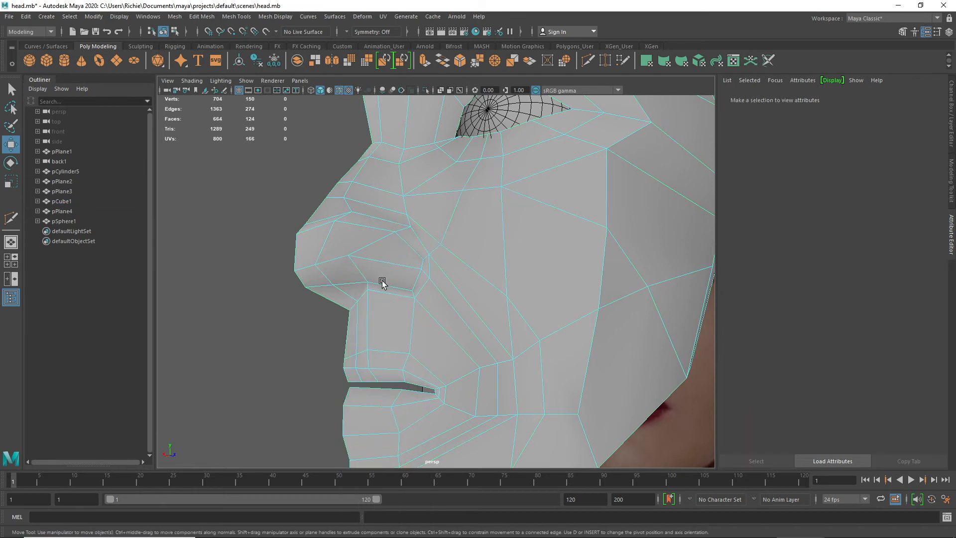
alt+drag(369, 288, 496, 313)
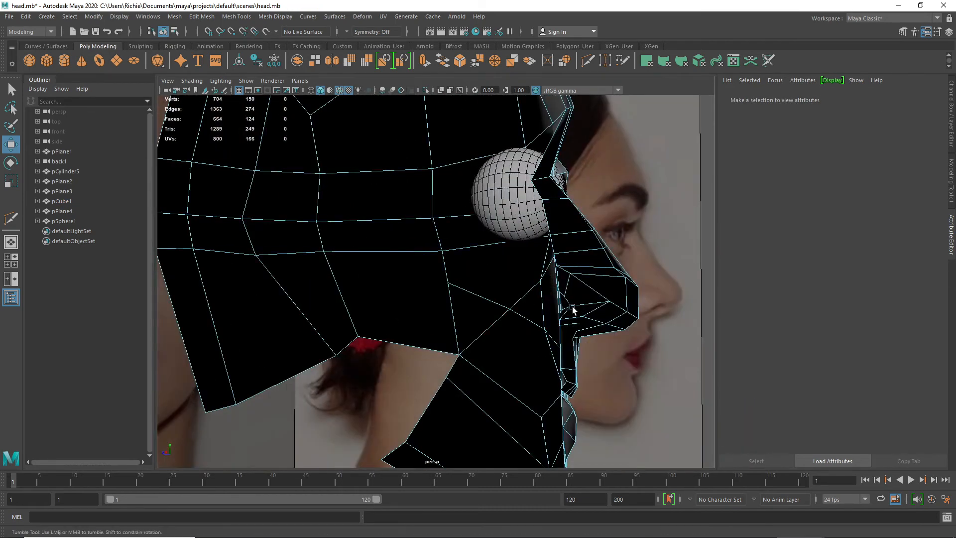
alt+drag(571, 306, 630, 305)
click(473, 304)
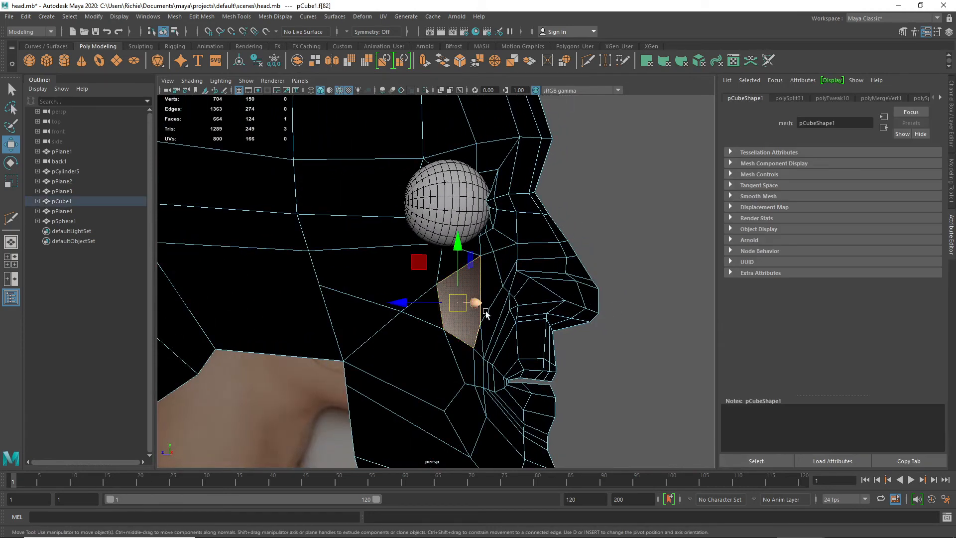
click(541, 308)
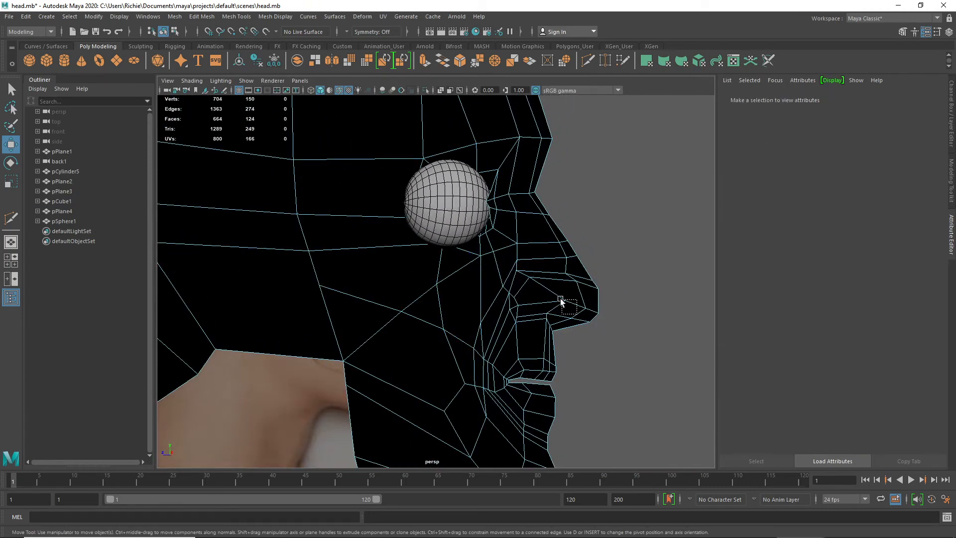
mouse_move(626, 320)
alt+mouse_down()
mouse_move(506, 315)
mouse_move(429, 330)
alt+mouse_up()
alt+right_drag(429, 329, 312, 399)
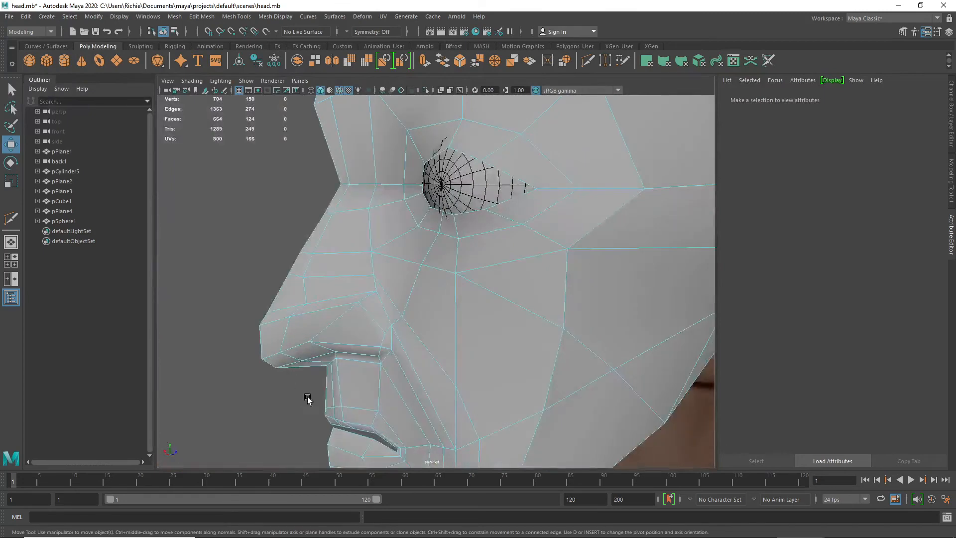
- Examine the whole half head, and the vertex layout around the nose, cheek and eye, in the perspective view
alt+drag(192, 277, 316, 283)
scroll(383, 294, down, 5)
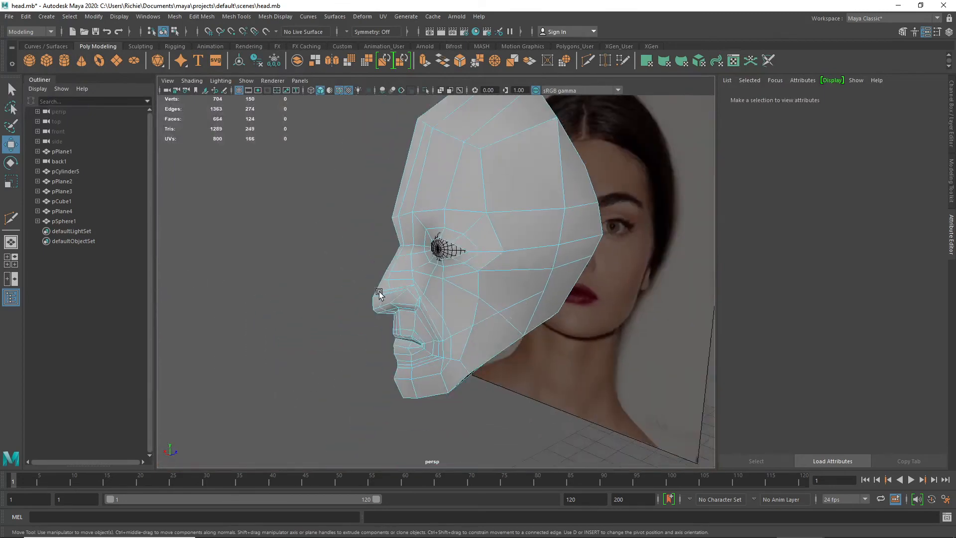
right_drag(423, 266, 433, 254)
scroll(438, 256, up, 5)
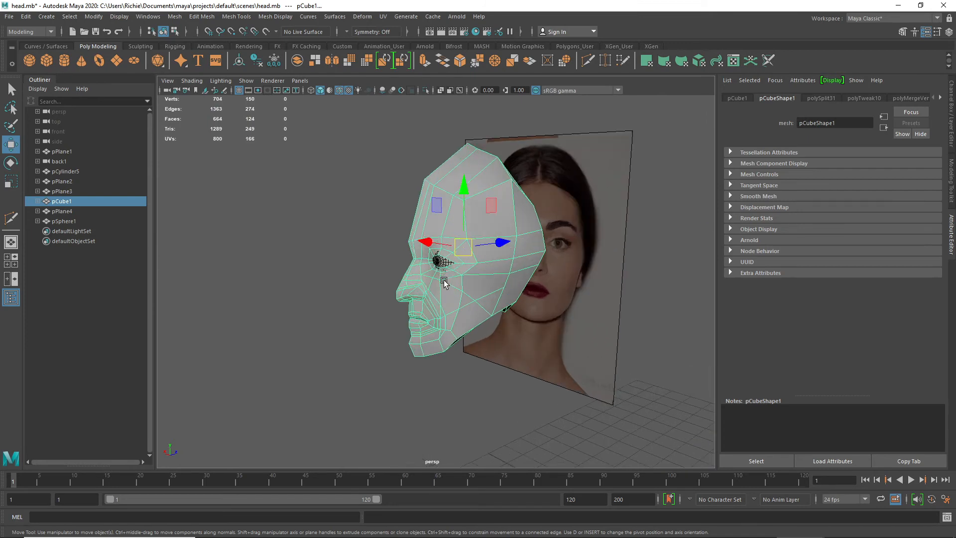
mouse_move(456, 304)
alt+mouse_down()
mouse_move(417, 298)
mouse_move(452, 302)
alt+mouse_up()
mouse_move(453, 293)
right_down()
mouse_move(457, 241)
mouse_move(454, 282)
right_up()
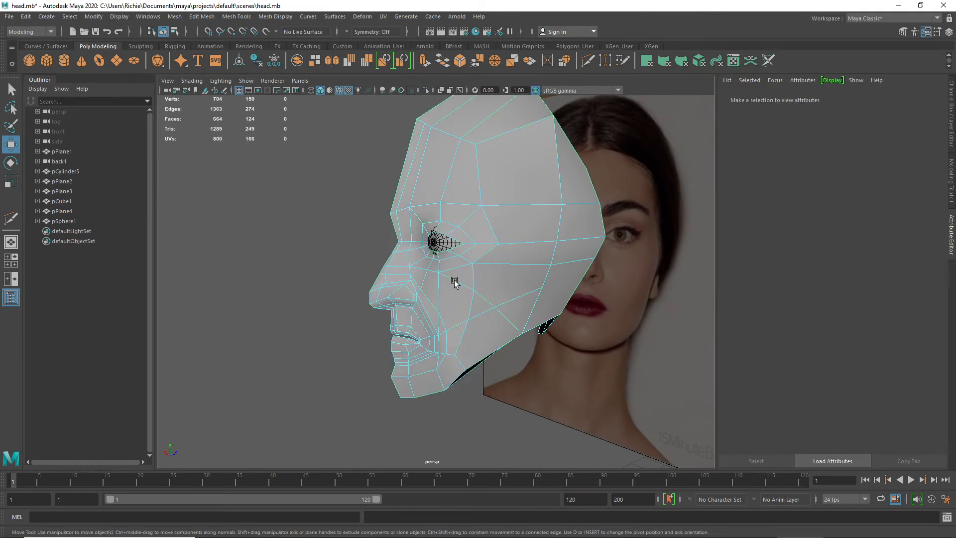
click(452, 295)
key(ctrl+z)
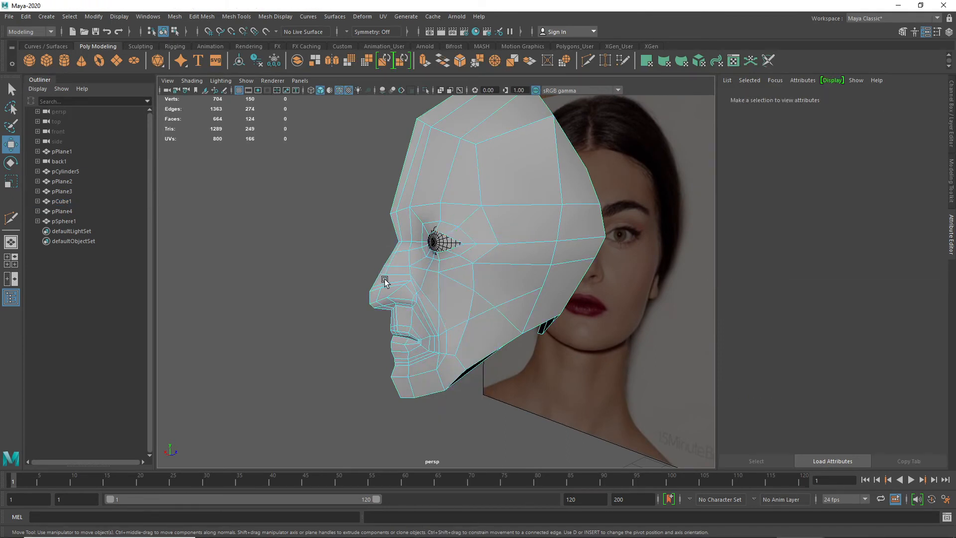
right_drag(396, 291, 360, 256)
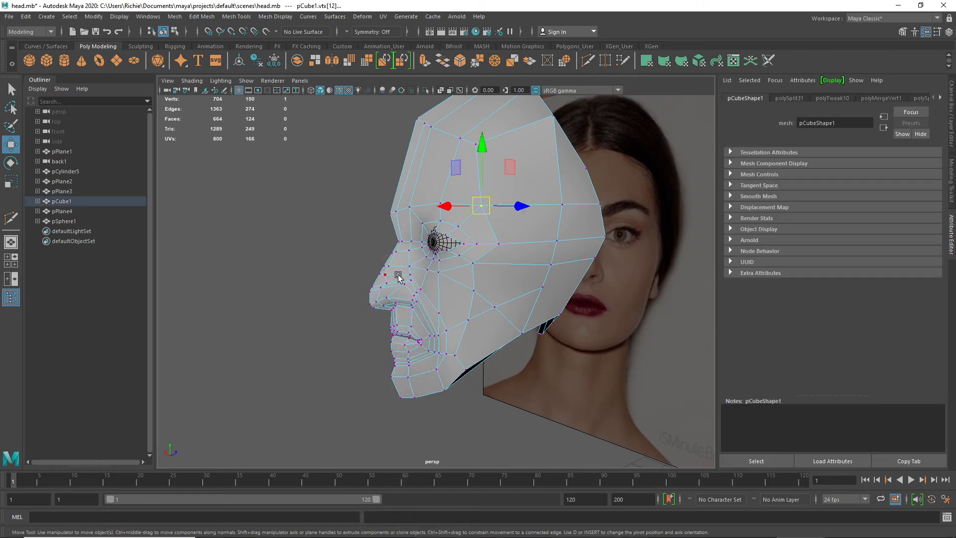
scroll(423, 290, up, 3)
scroll(423, 291, up, 2)
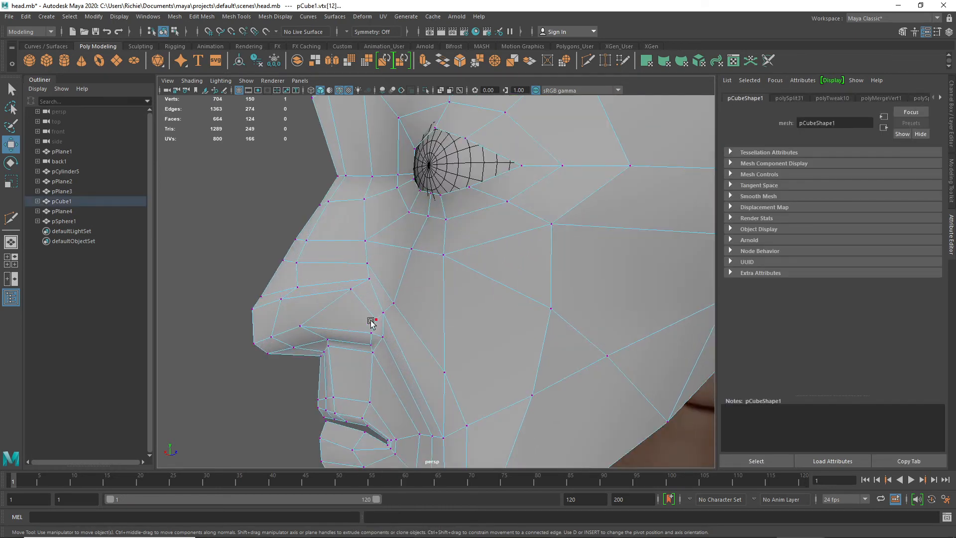
alt+drag(371, 323, 348, 330)
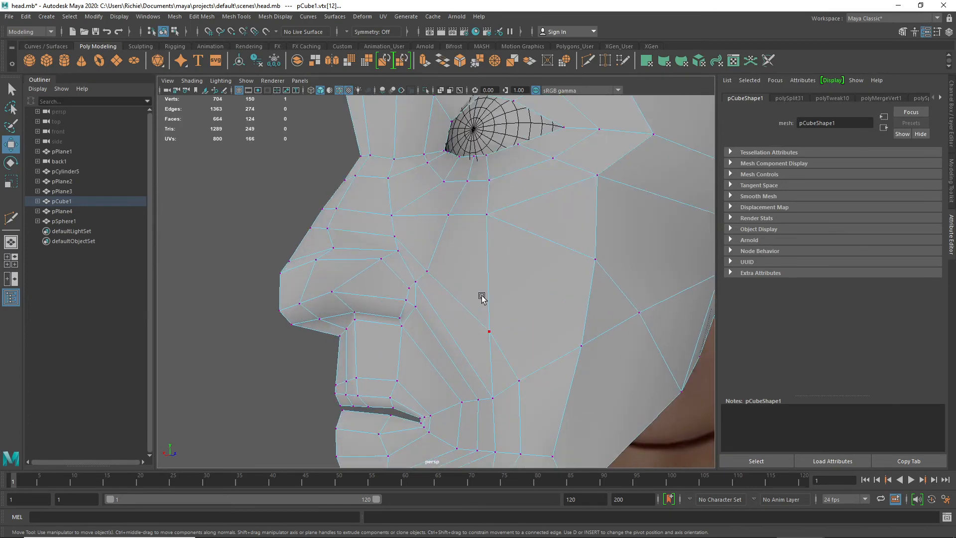
alt+drag(472, 337, 450, 339)
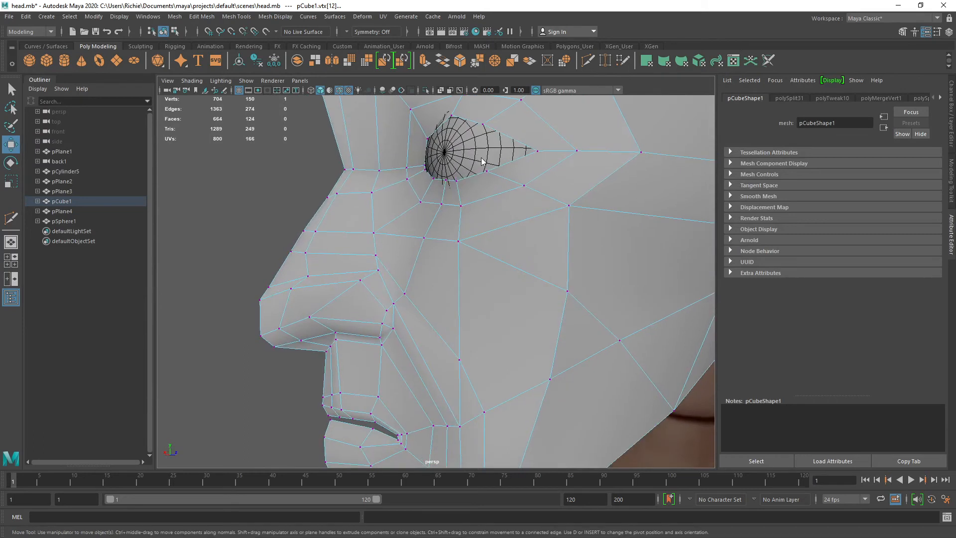
- Extrude the border edge loop of the eye opening twice, back into the head, and check the shape with smooth preview
right_drag(479, 164, 477, 132)
double_click(496, 170)
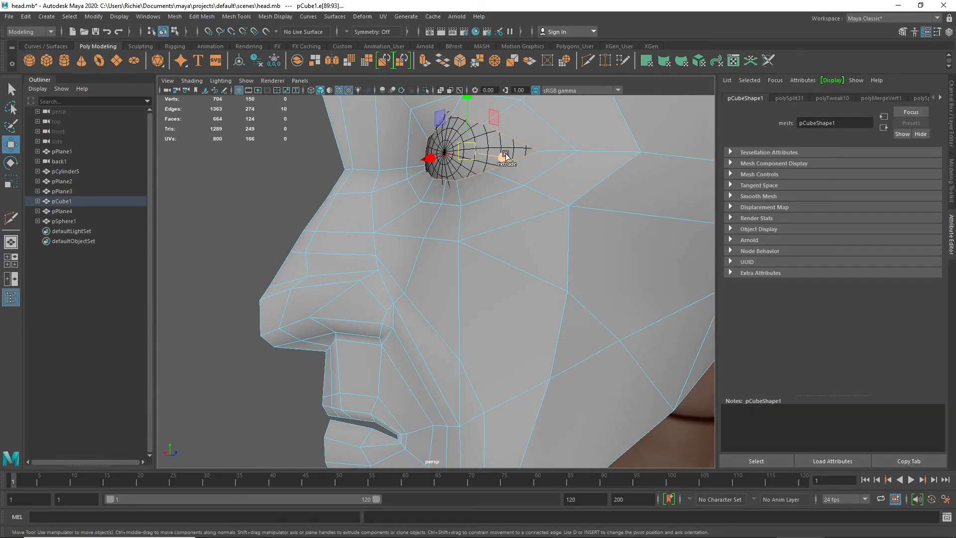
shift+drag(500, 156, 492, 193)
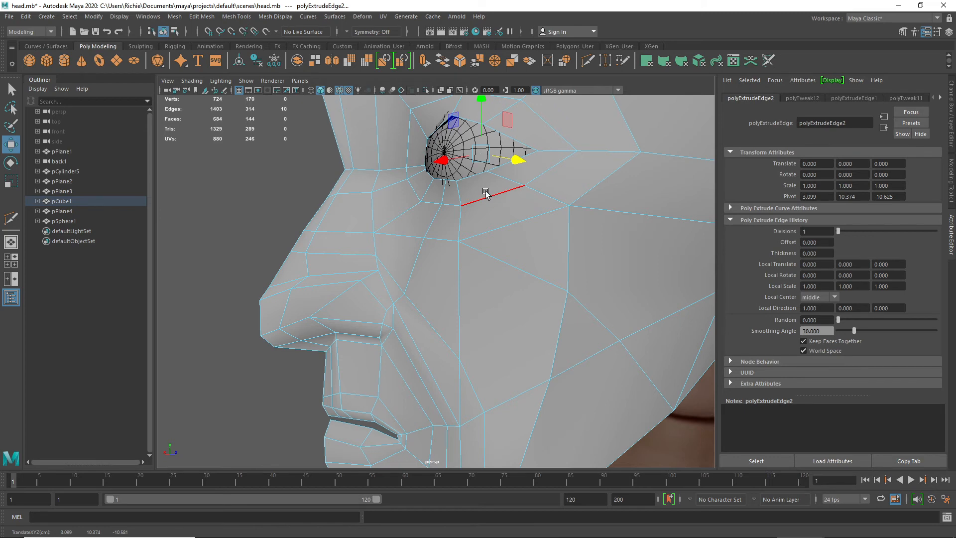
key(3)
scroll(476, 224, down, 2)
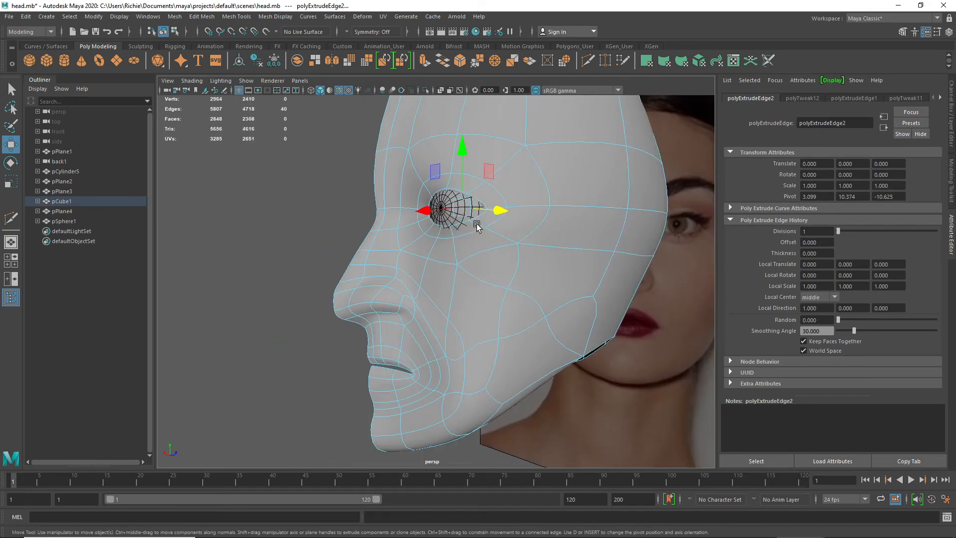
scroll(476, 224, up, 1)
key(1)
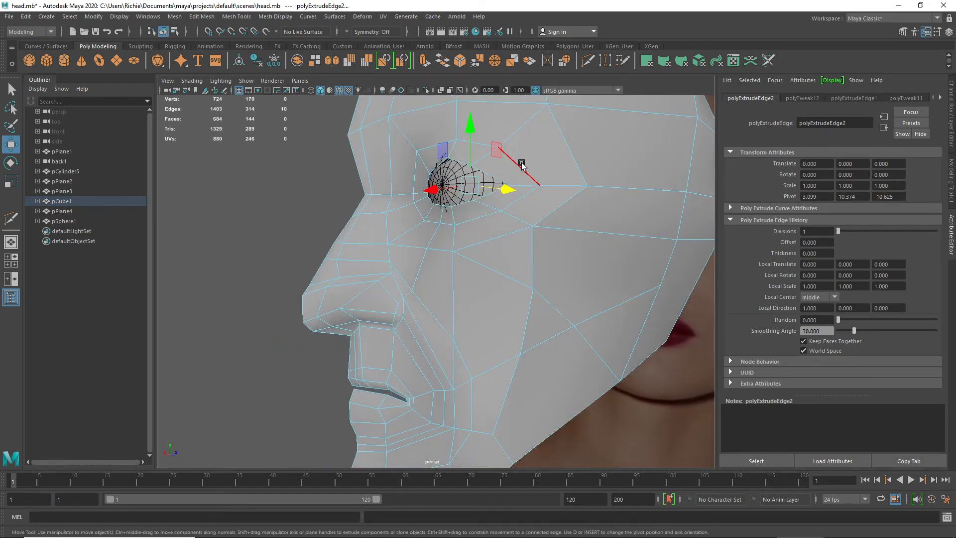
- Insert two edge loops around the eye with Multi-Cut, one beside the eye-socket loop and one farther out toward the brow
double_click(520, 161)
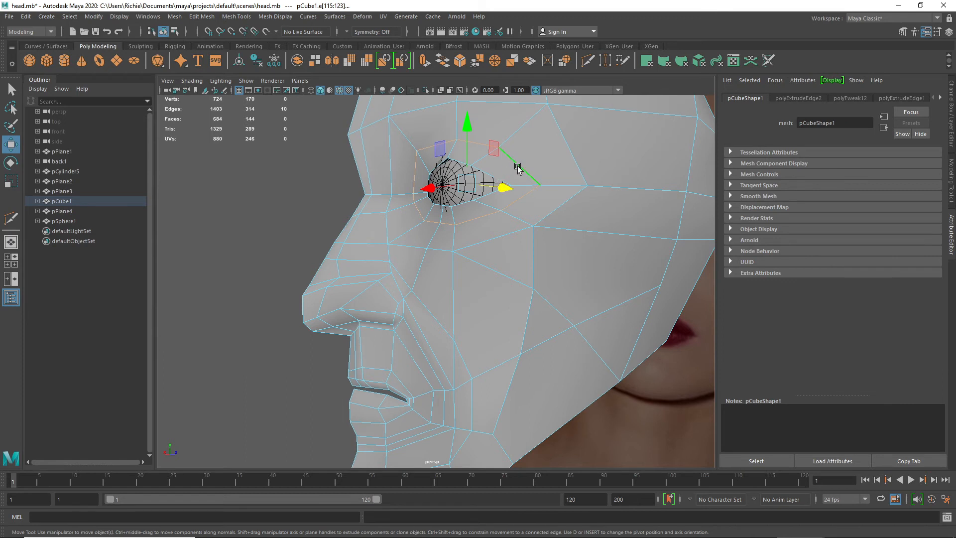
shift+right_click(518, 168)
shift+right_drag(518, 167, 463, 167)
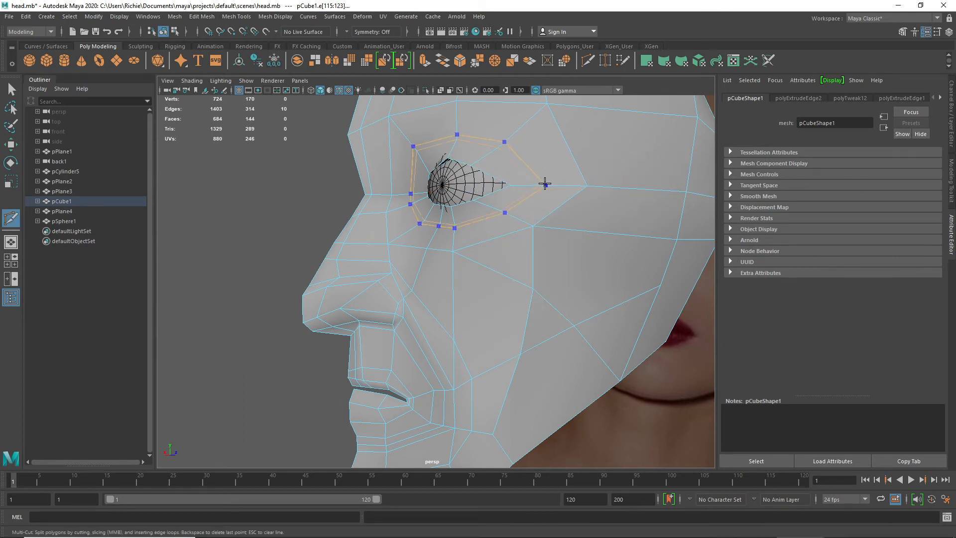
ctrl+click(545, 185)
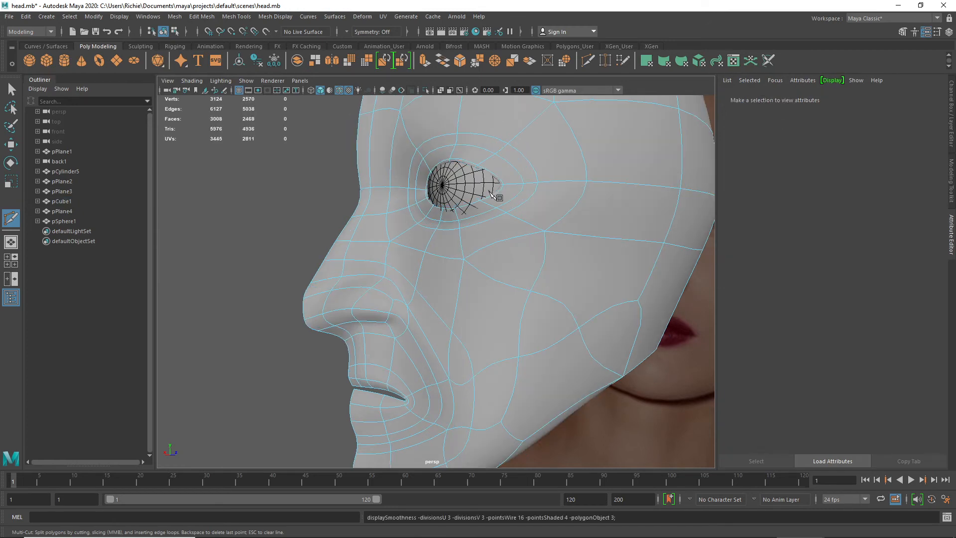
key(1)
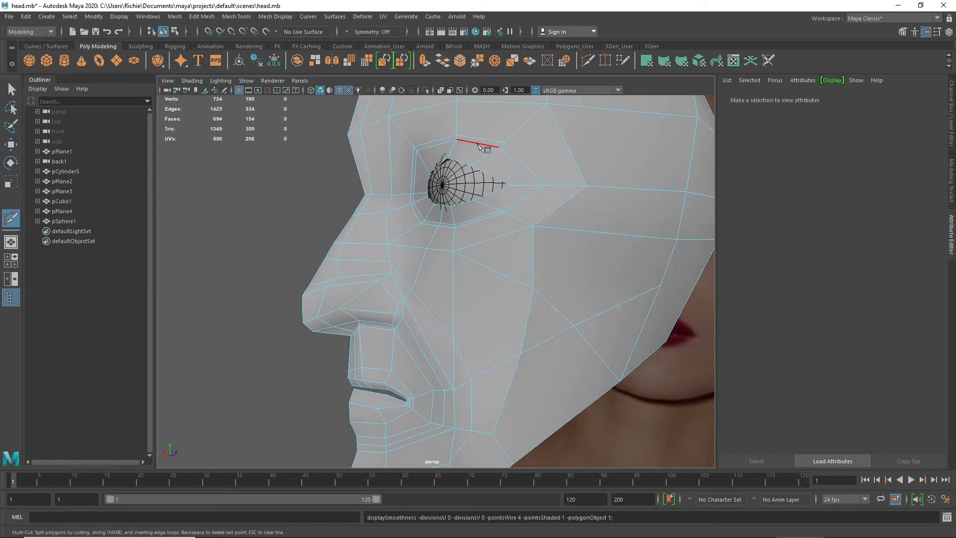
ctrl+click(522, 124)
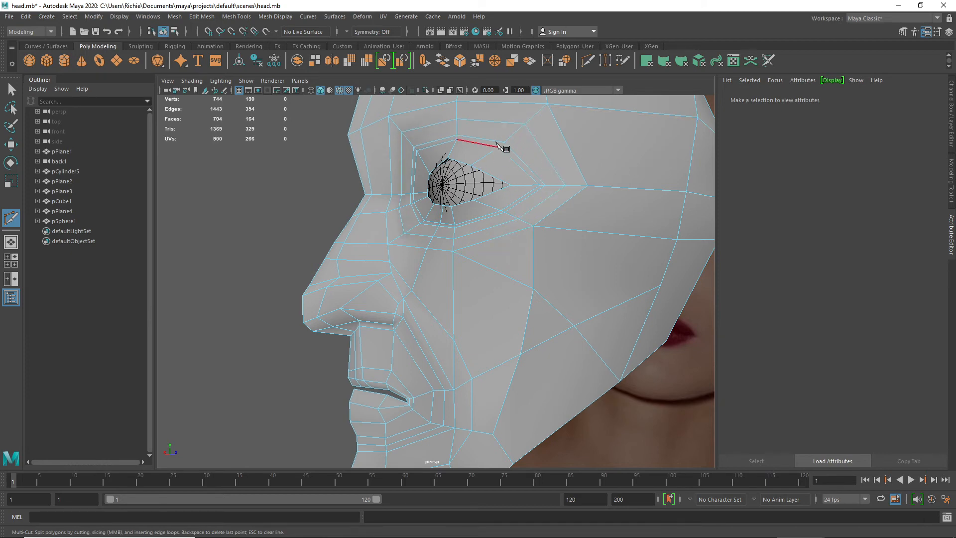
- Move the new loop's vertices above the outer corner and middle of the eye forward to fill out the brow
key(w)
alt+drag(493, 202, 453, 209)
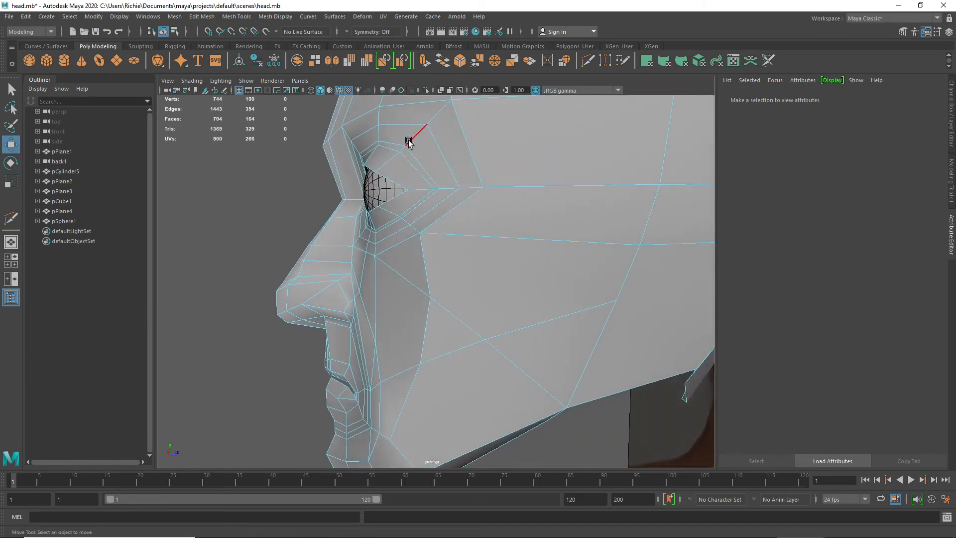
right_drag(422, 128, 382, 131)
click(424, 125)
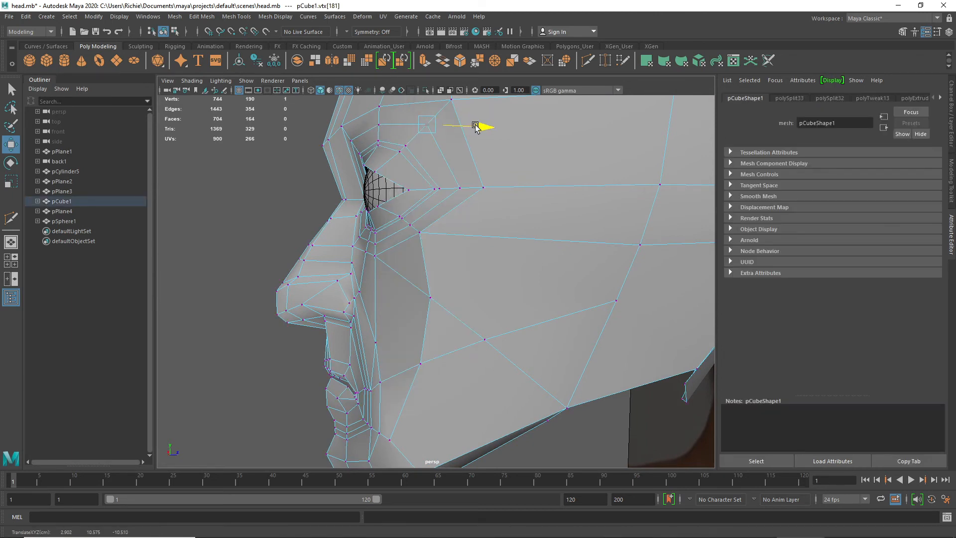
click(379, 125)
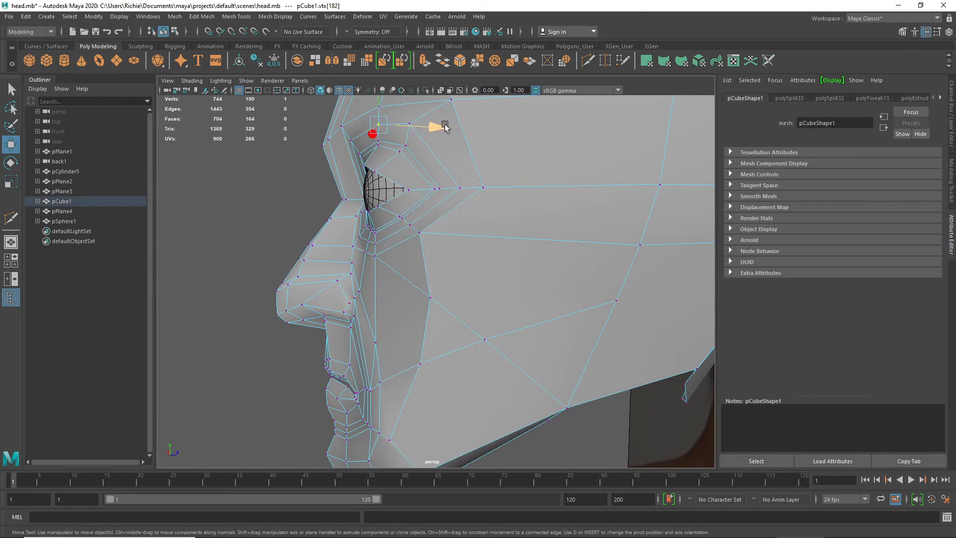
drag(438, 128, 420, 124)
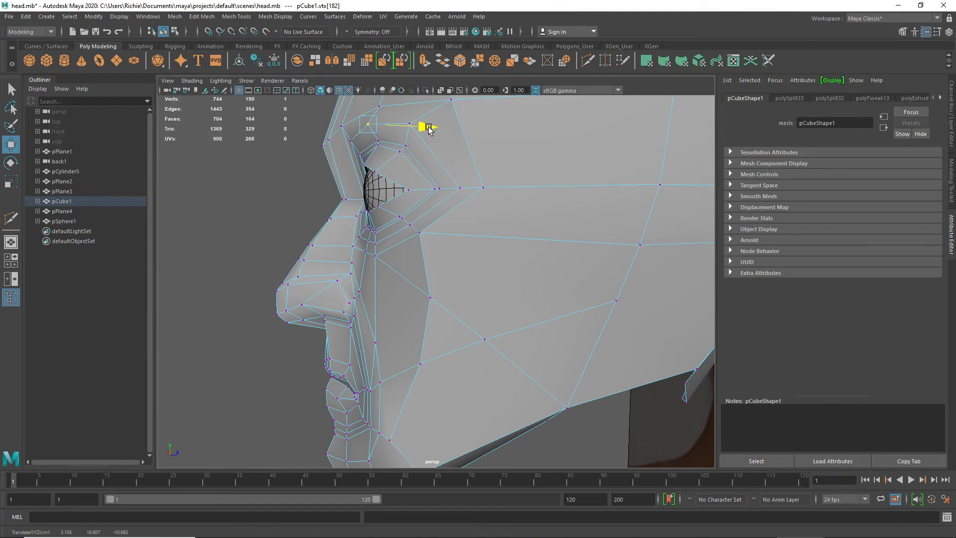
- Move the brow vertex above the inner corner of the eye slightly forward
click(348, 145)
drag(405, 143, 403, 142)
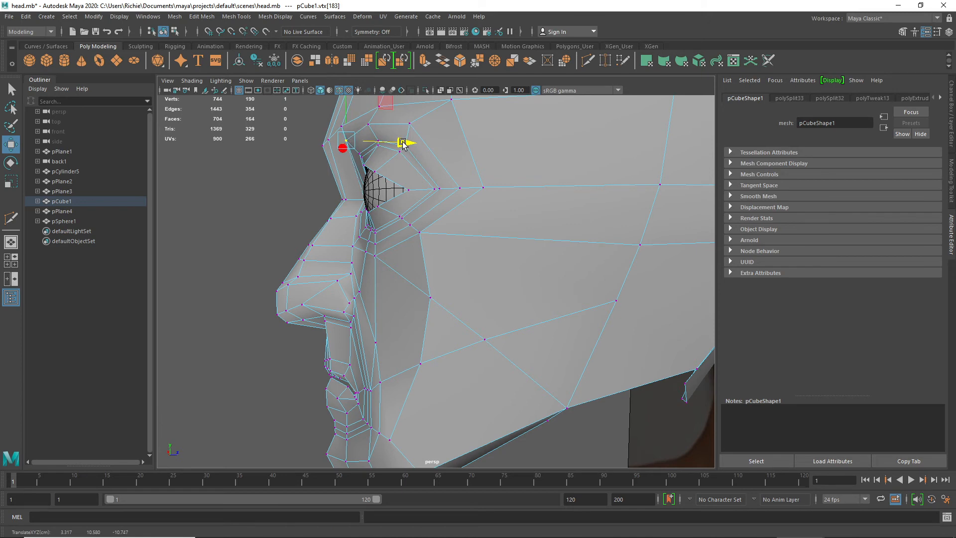
alt+drag(389, 258, 432, 264)
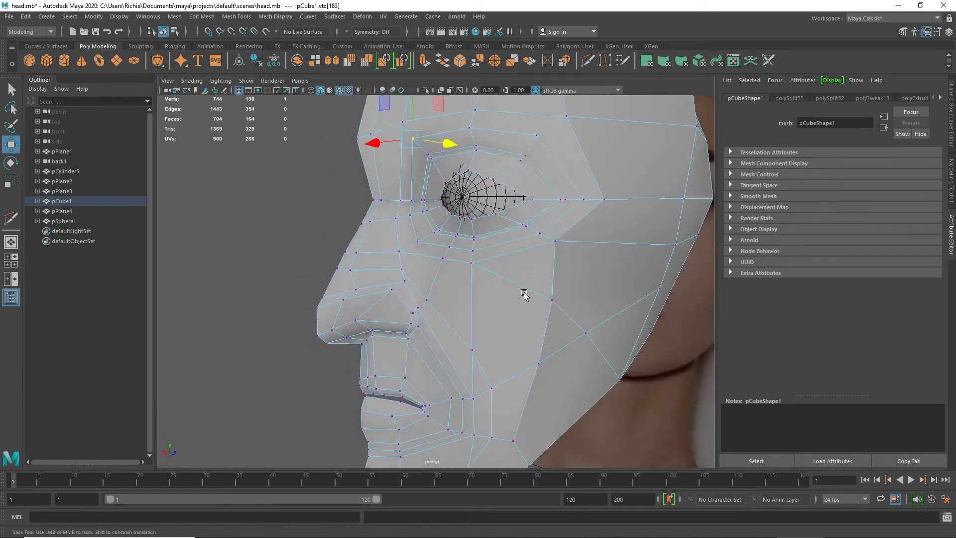
- Cut a new edge line with Multi-Cut across the chin from the center border to the existing vertex on the jaw below the mouth corner
alt+middle_drag(528, 296, 462, 245)
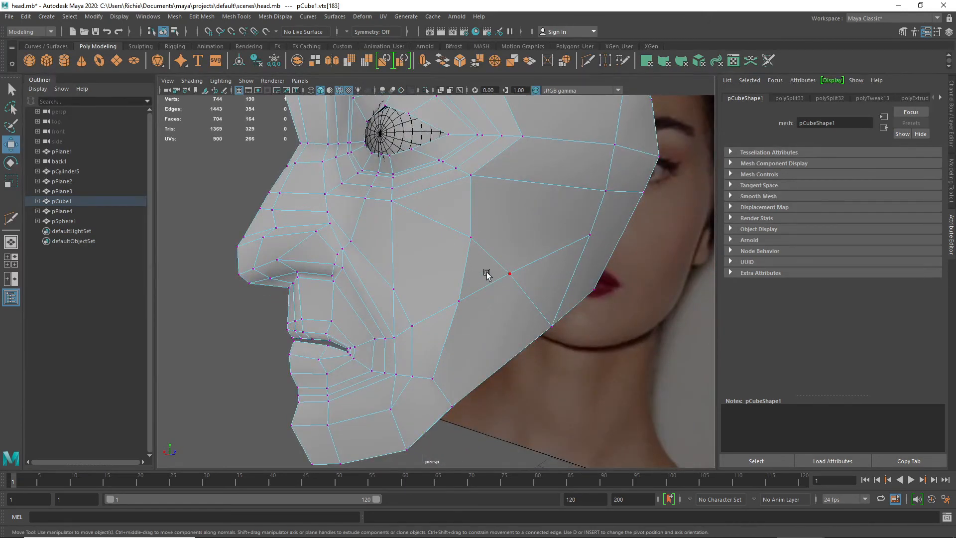
mouse_move(487, 272)
alt+mouse_down()
mouse_move(465, 256)
mouse_move(448, 259)
mouse_move(471, 264)
alt+mouse_up()
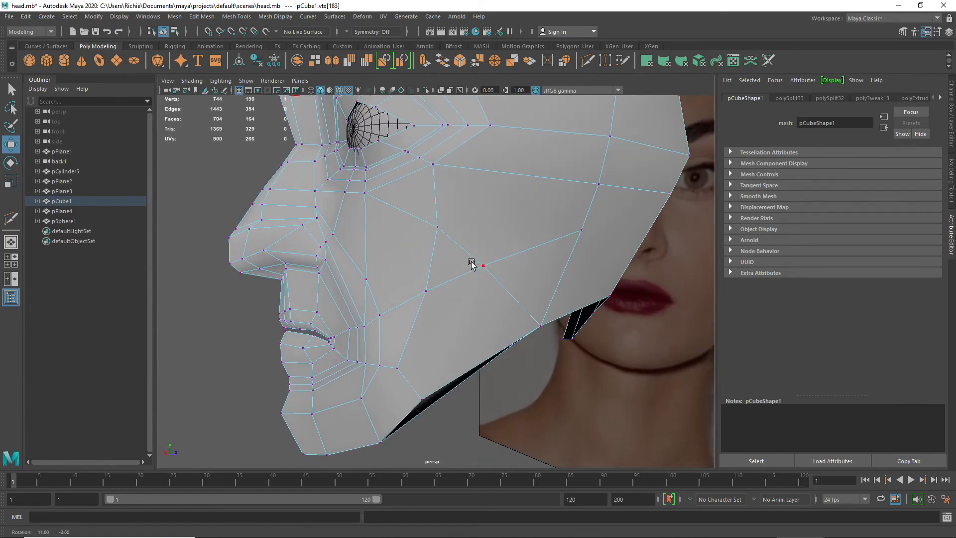
shift+right_drag(298, 429, 246, 395)
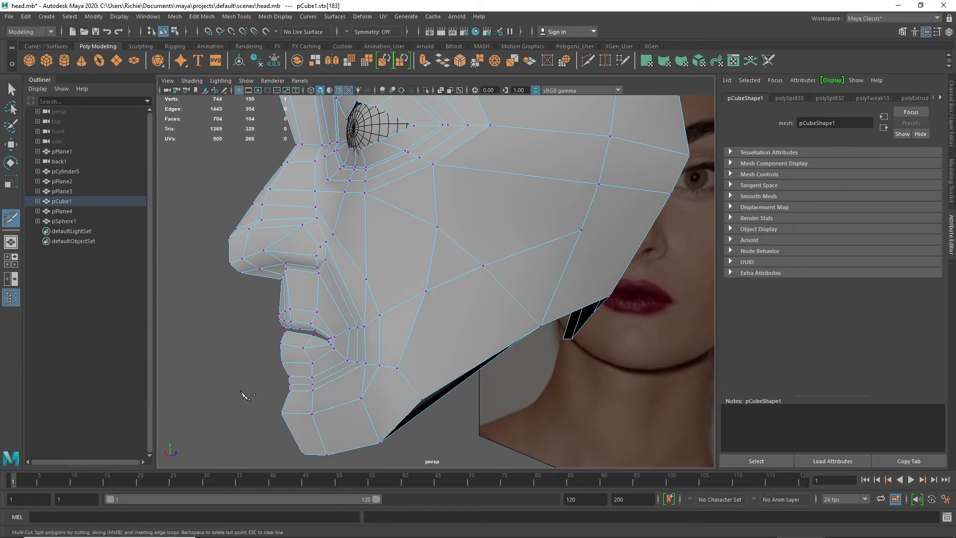
click(292, 436)
click(320, 438)
click(374, 425)
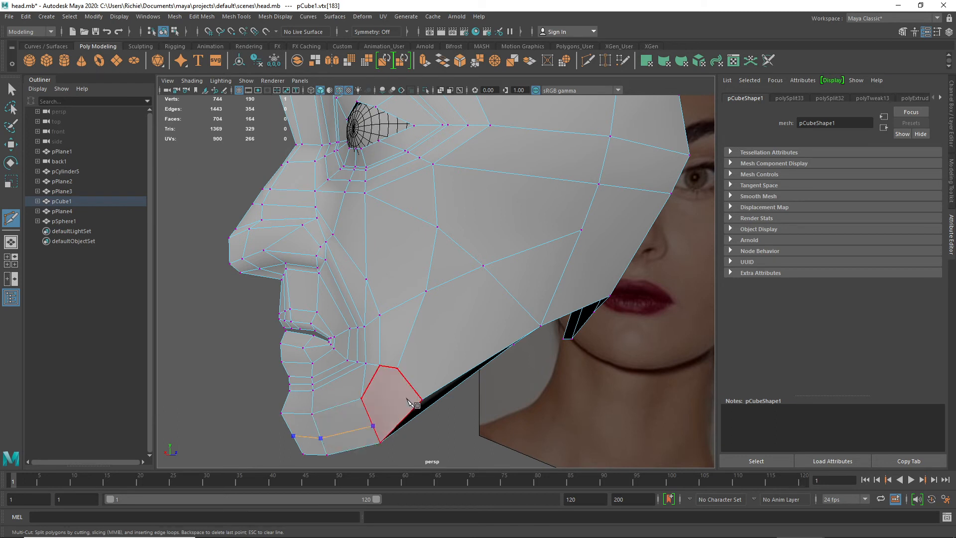
click(398, 368)
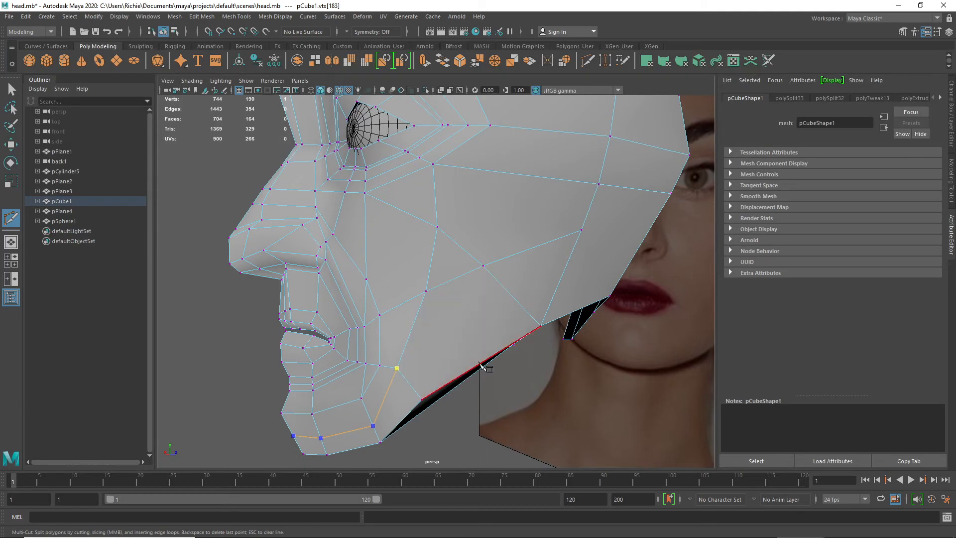
key(Return)
key(w)
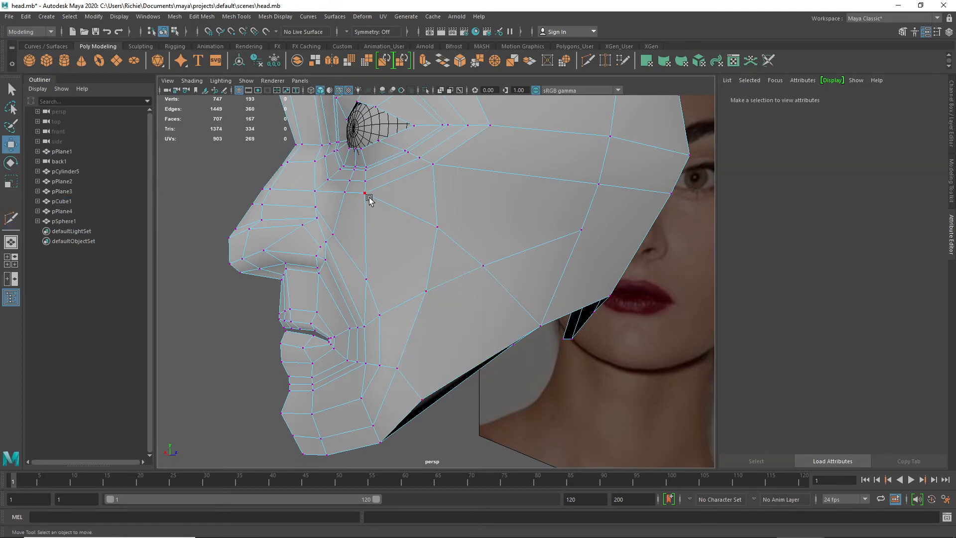
- Cut two diagonal edges across the cheek with Multi-Cut, from the vertices below the eye down to the vertices of the lower cheek line
shift+right_drag(400, 243, 359, 246)
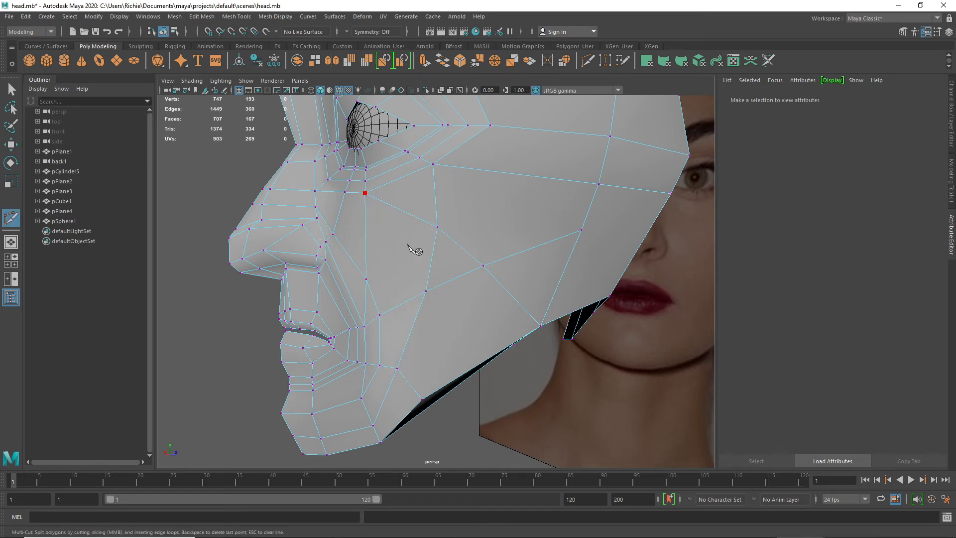
click(424, 289)
key(w)
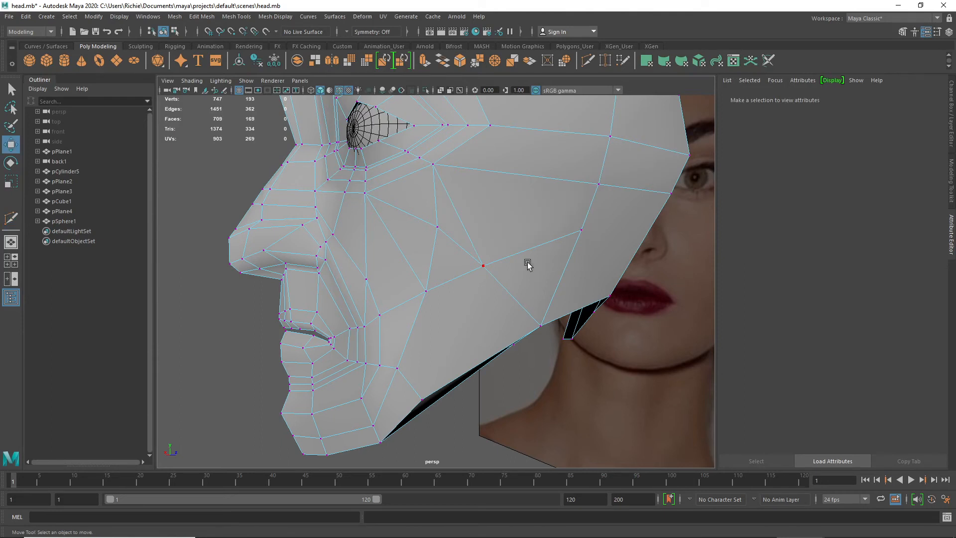
- Delete the four old edges meeting at the mid-cheek vertex between the two new diagonal cuts
right_drag(444, 244, 444, 216)
click(449, 237)
key(Delete)
click(435, 192)
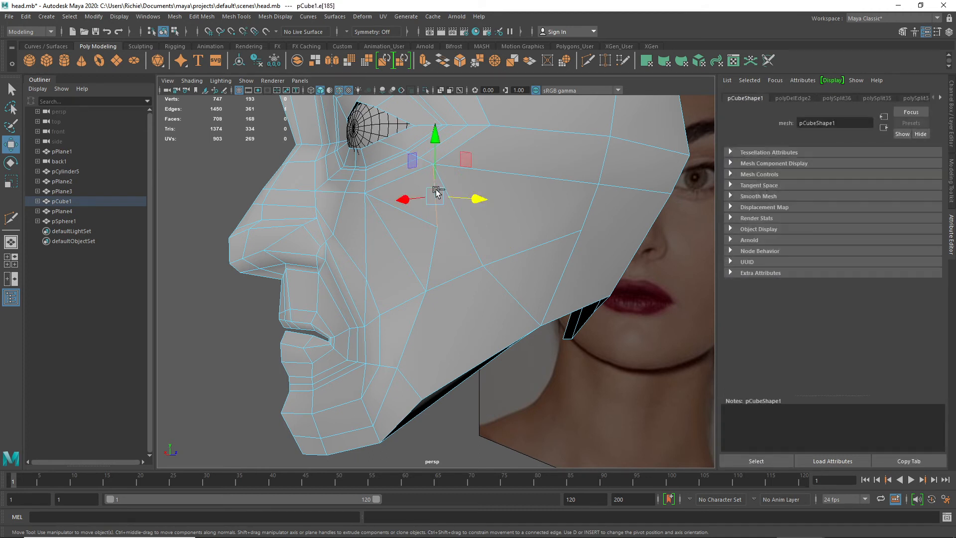
key(Delete)
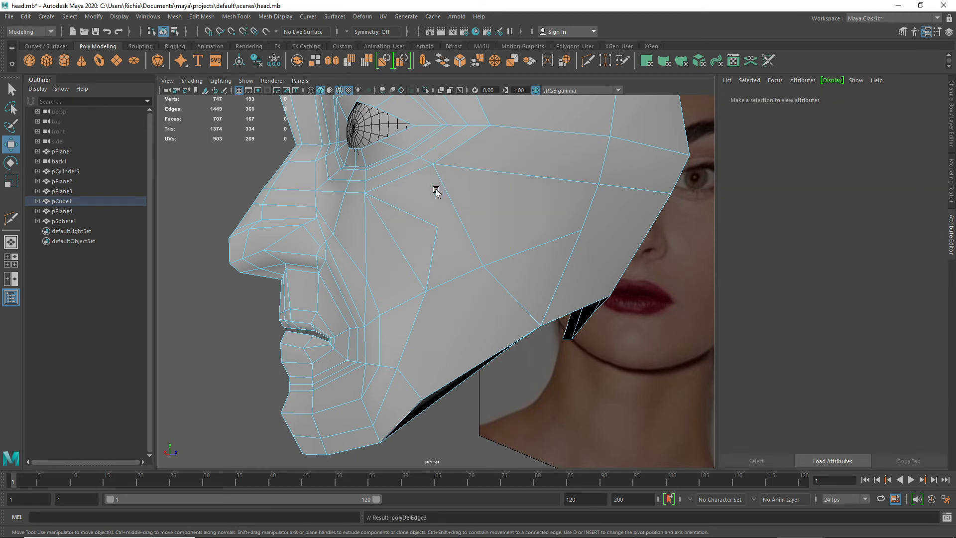
click(427, 222)
click(433, 241)
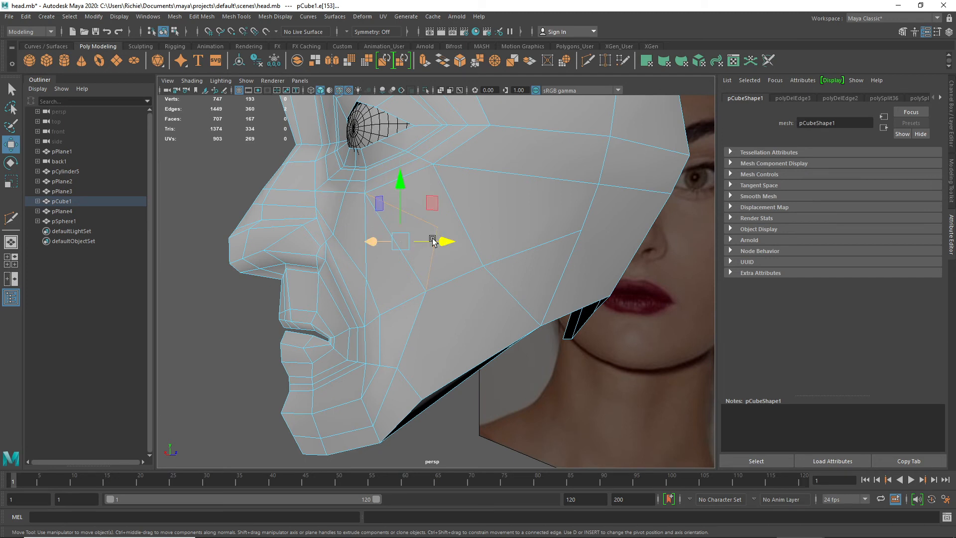
key(Delete)
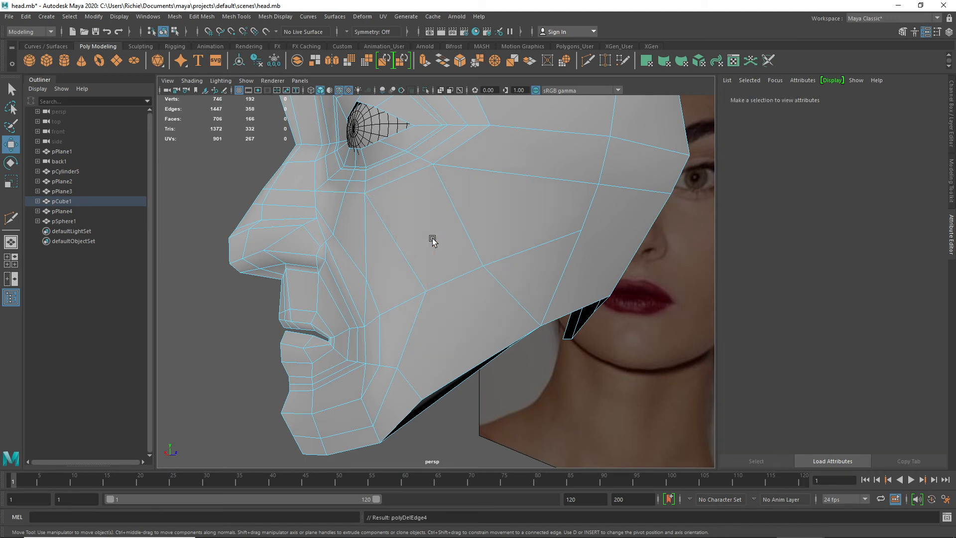
- Cut an edge with Multi-Cut from the vertex at the back end of the cheek line down to the lower border behind the jaw corner
click(455, 281)
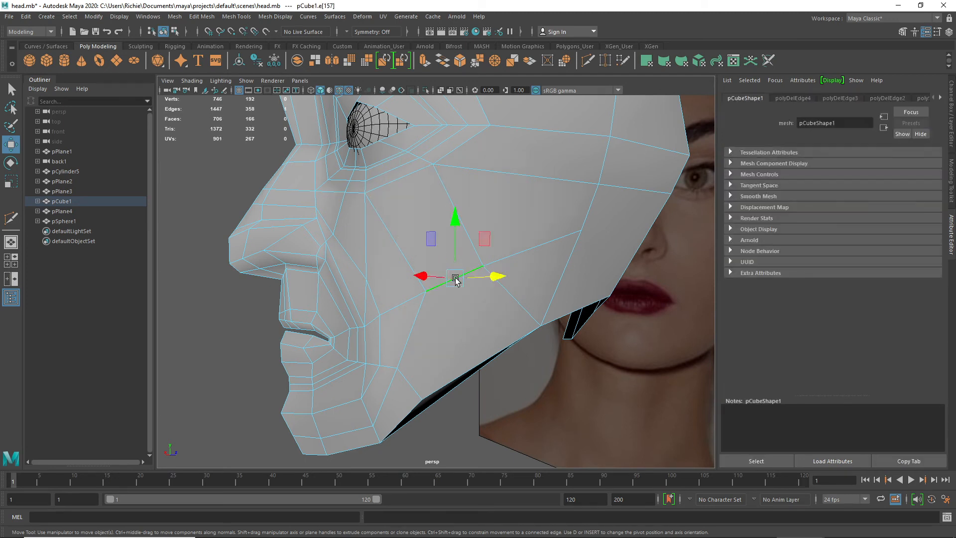
alt+drag(568, 297, 515, 300)
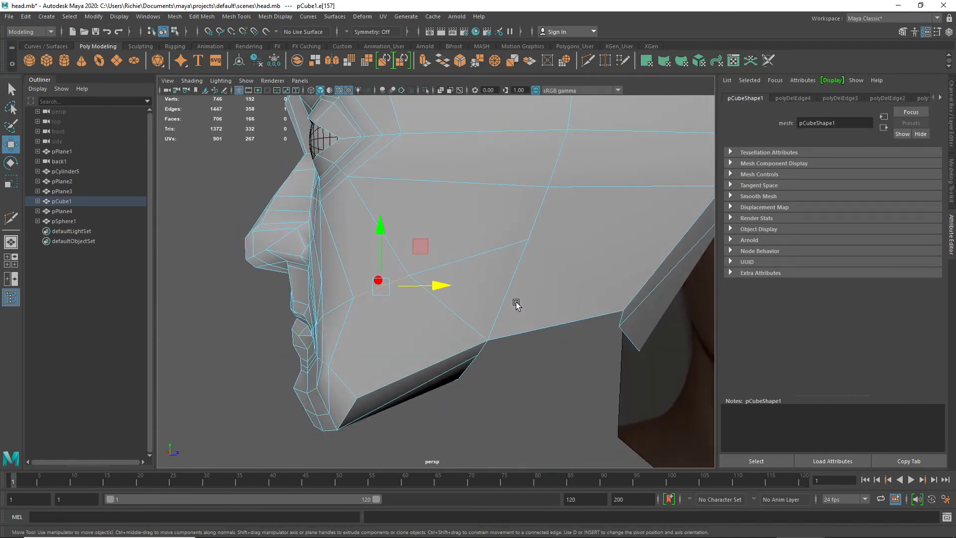
shift+right_drag(530, 241, 462, 240)
click(528, 240)
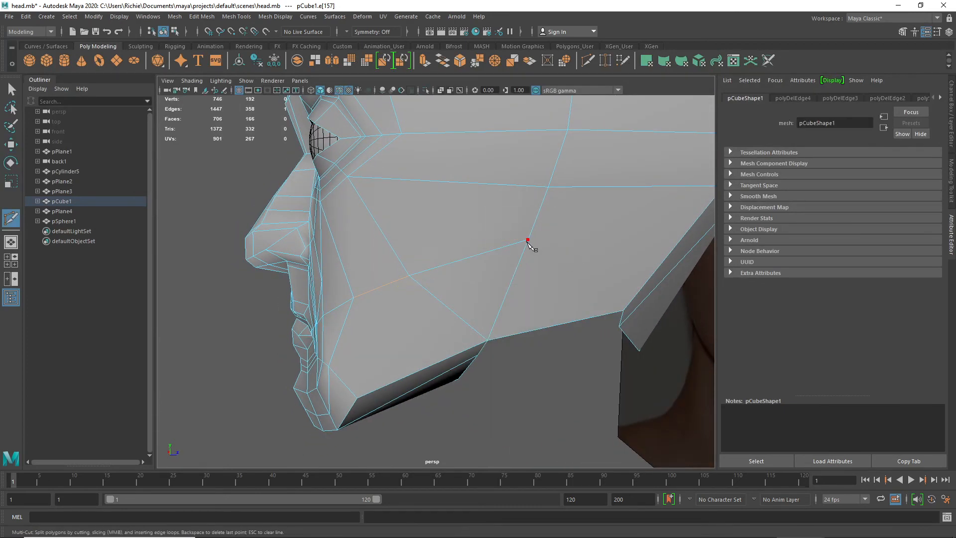
click(553, 326)
key(Return)
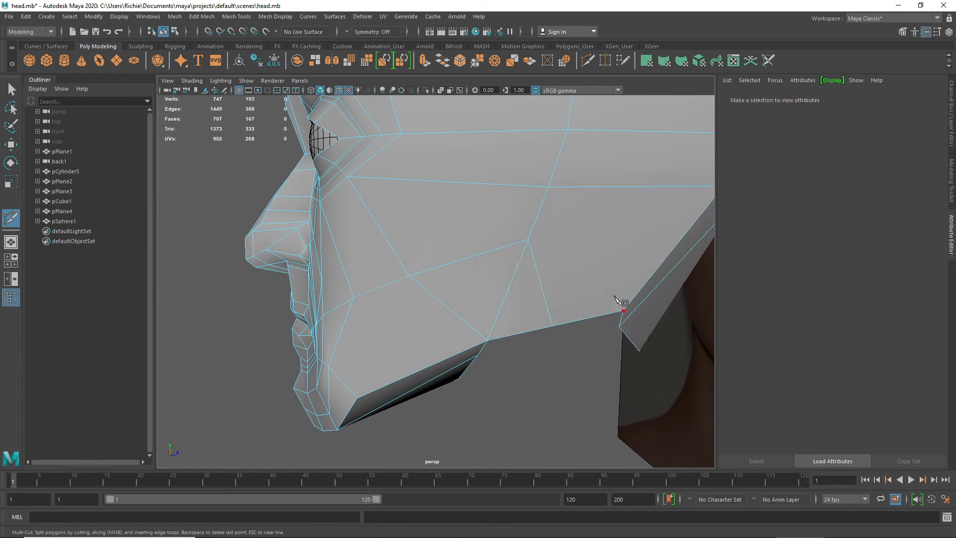
- Extend the cheek line with Multi-Cut from its rear vertex across the side and back of the head to the rear border
alt+drag(614, 298, 565, 293)
scroll(567, 292, down, 2)
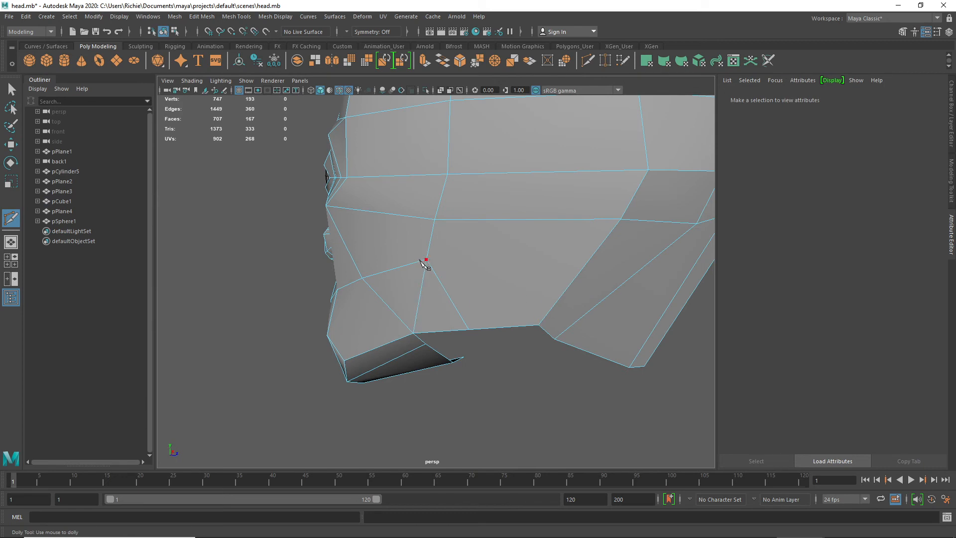
click(481, 272)
click(577, 277)
click(685, 303)
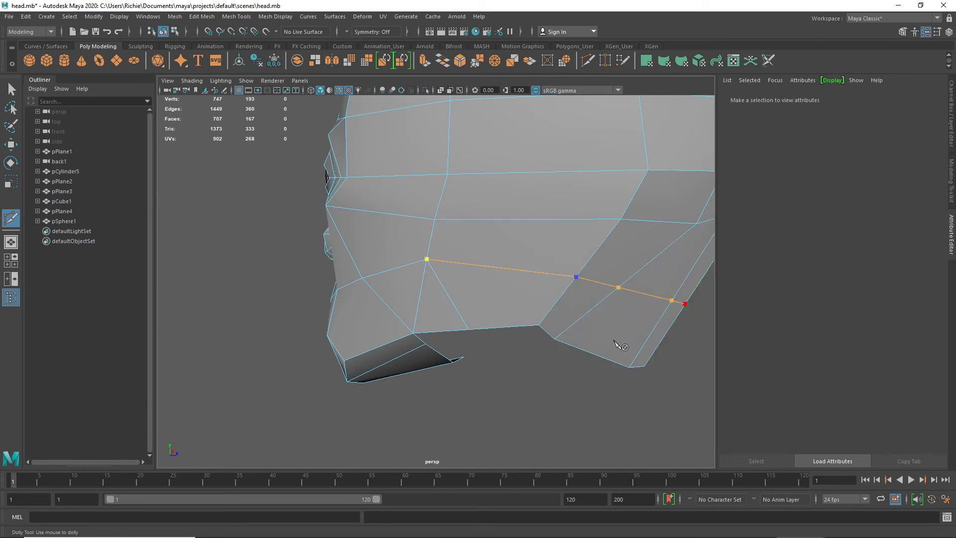
key(w)
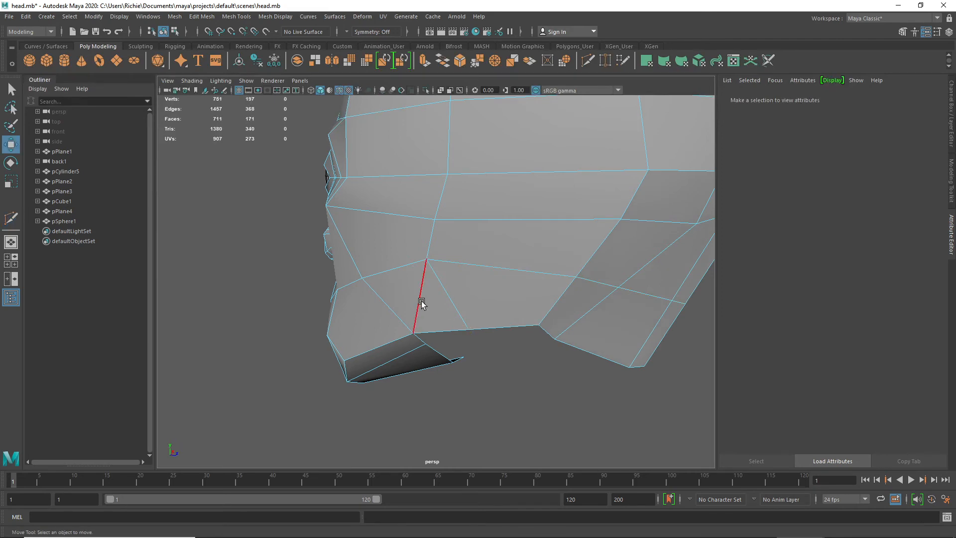
- Delete the old edge running from the rear cheek vertex down to the jaw corner
click(422, 297)
key(Delete)
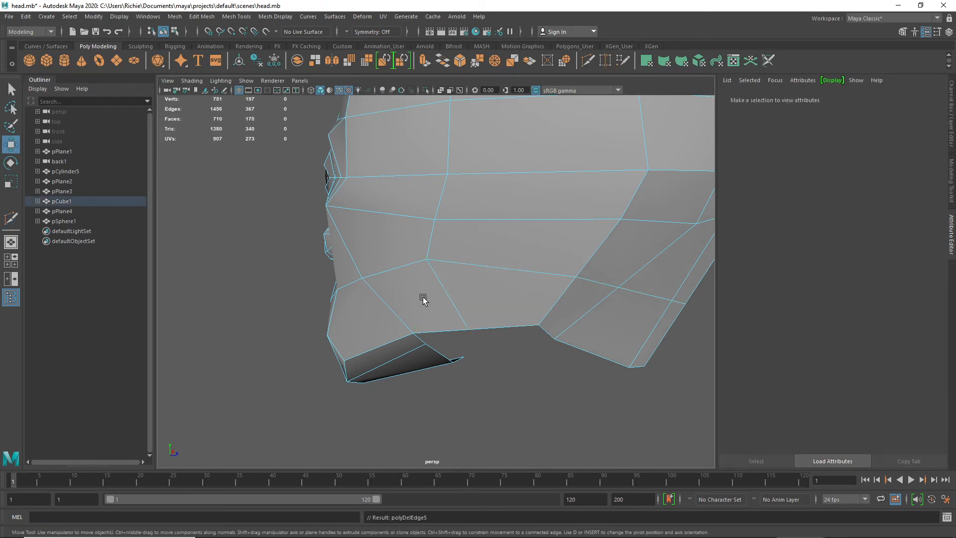
alt+drag(350, 282, 449, 280)
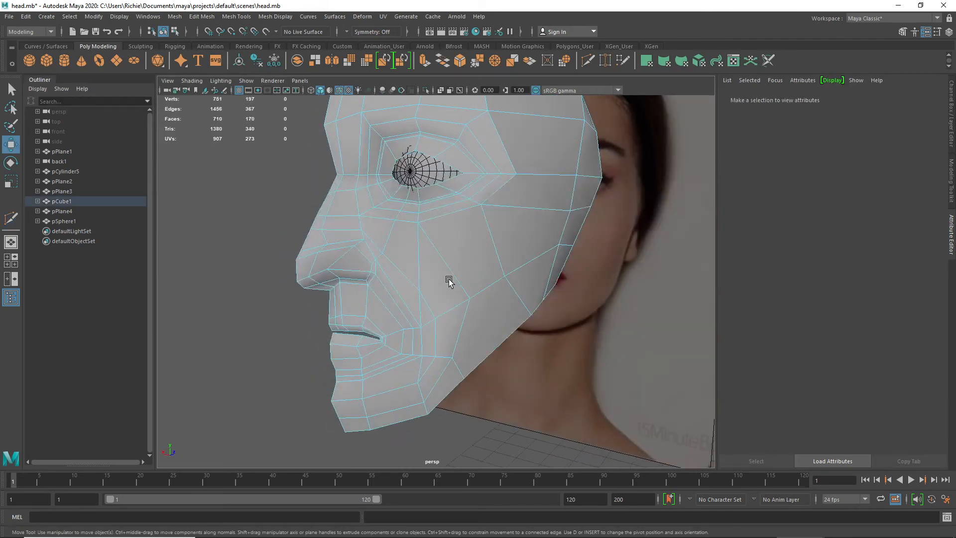
- Select the mesh's faces with more than four sides using the polygon selection constraint set to All and Next and Nsided
right_drag(429, 245, 462, 253)
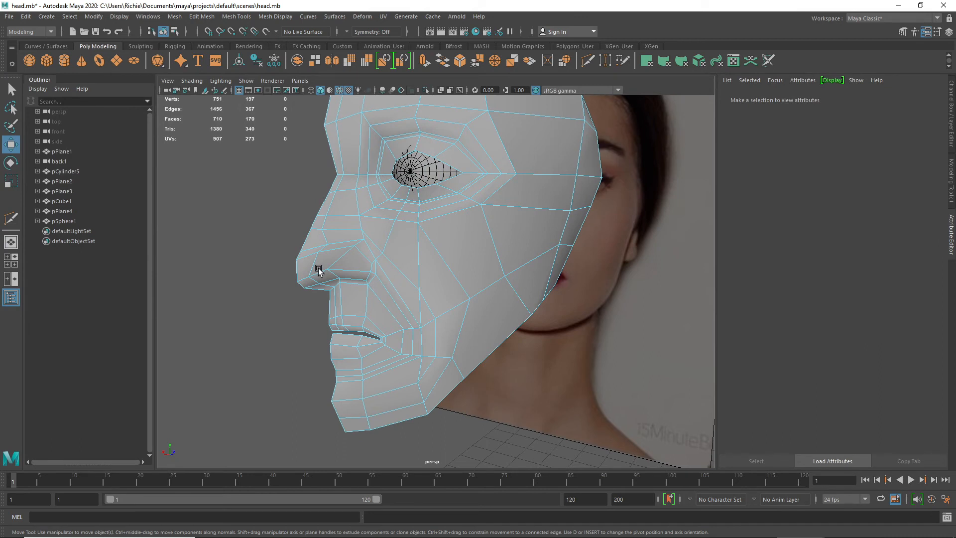
scroll(405, 301, down, 3)
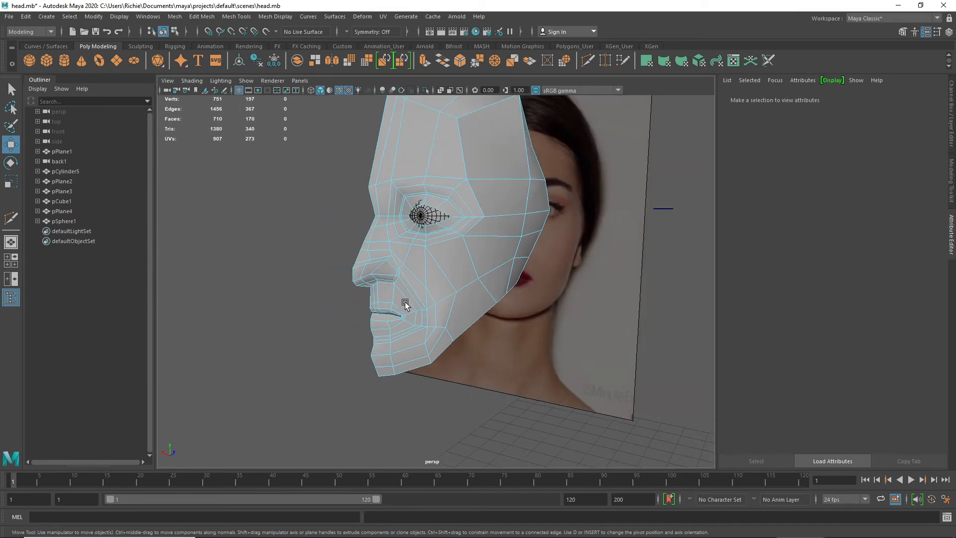
drag(494, 345, 440, 268)
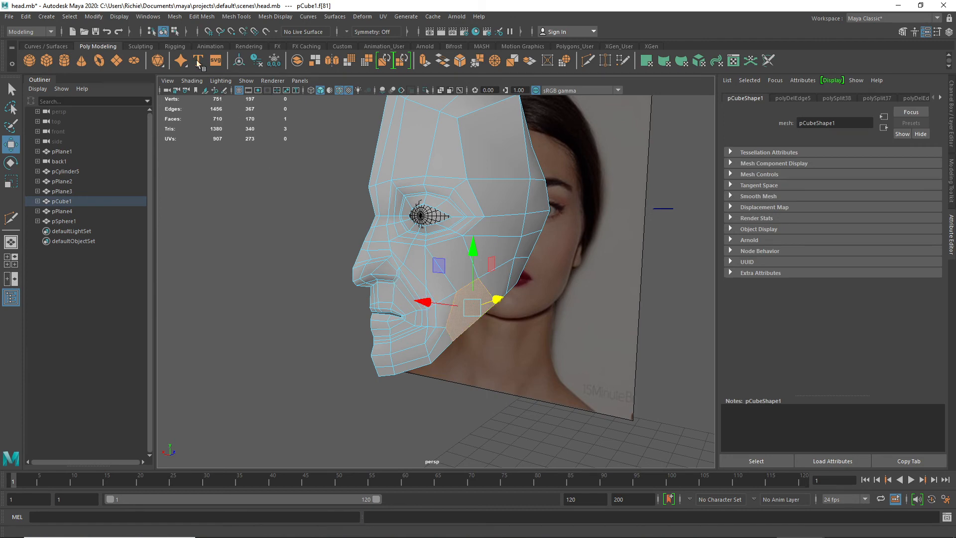
click(116, 18)
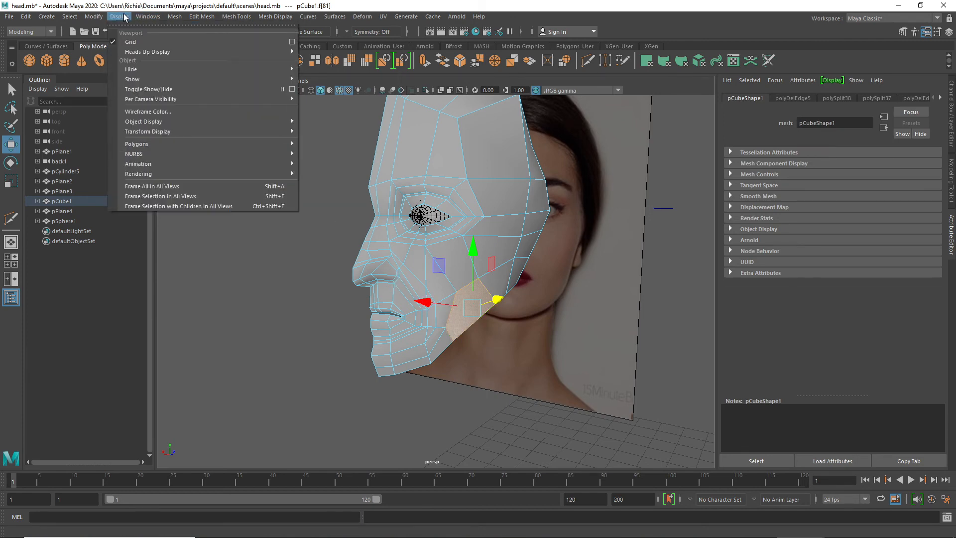
mouse_move(69, 16)
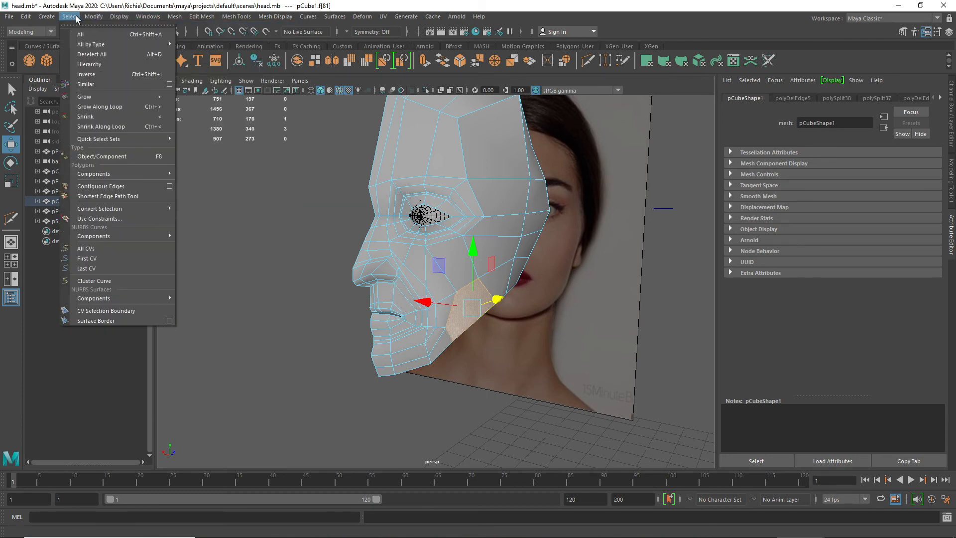
click(99, 218)
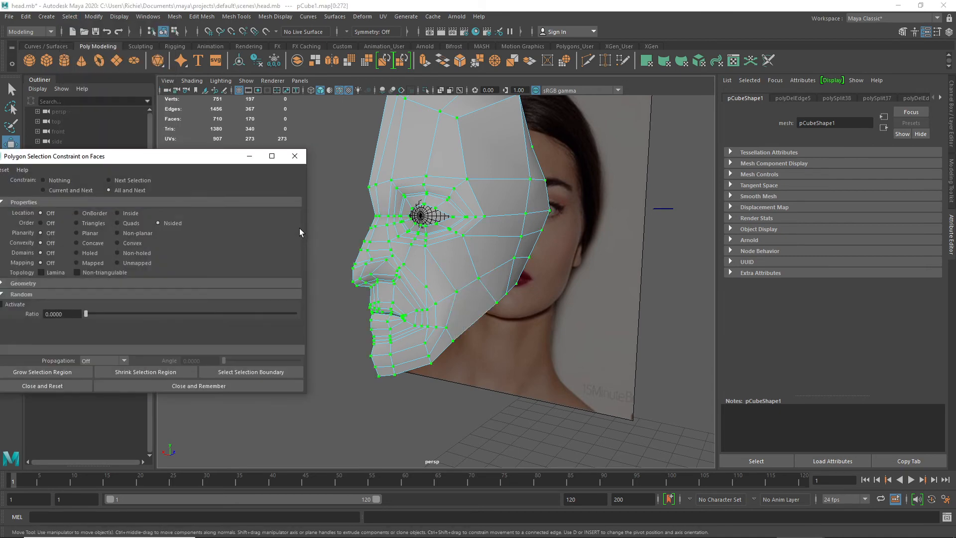
drag(183, 156, 224, 139)
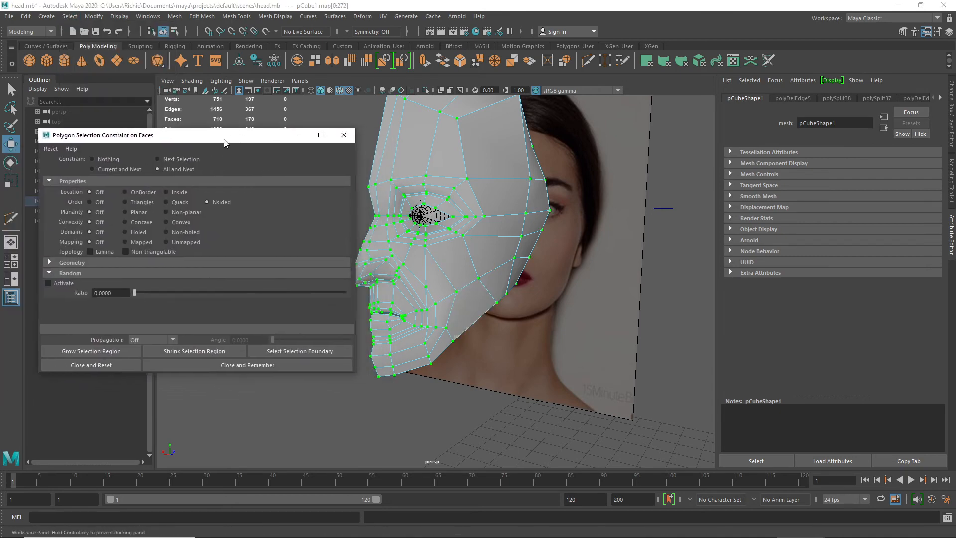
right_click(456, 223)
click(455, 249)
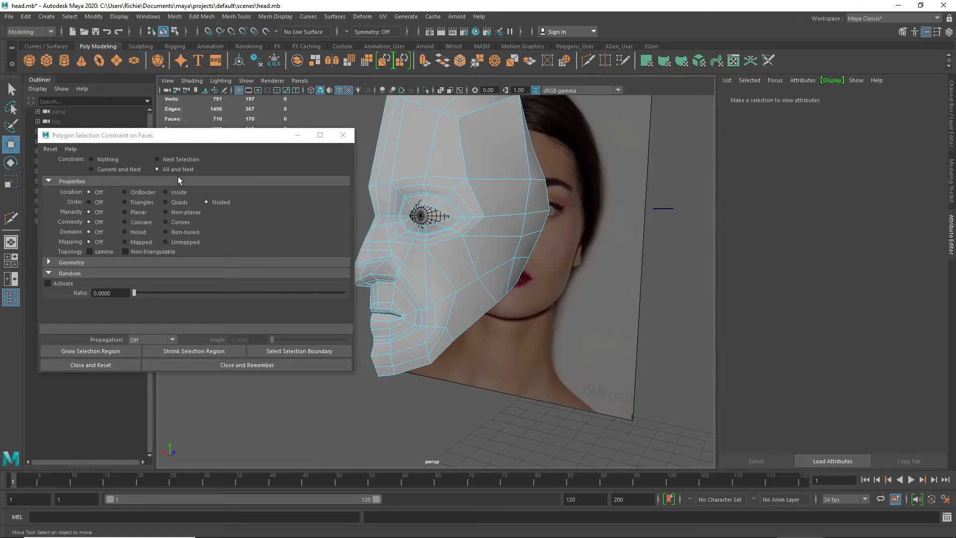
click(206, 202)
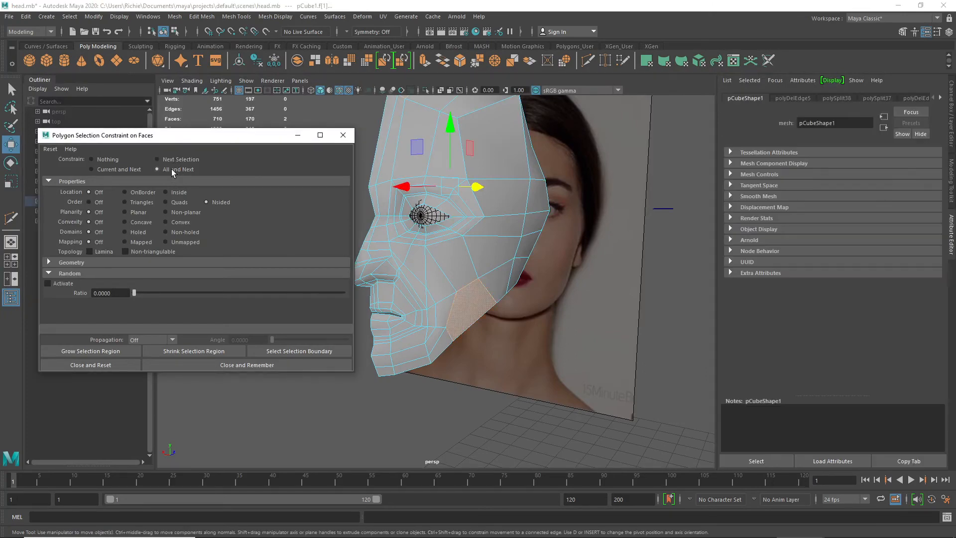
- Cut an edge with Multi-Cut from the cheek vertex through the selected n-sided faces, across the jaw edge and underside to the lower border
alt+drag(447, 297, 416, 305)
click(418, 302)
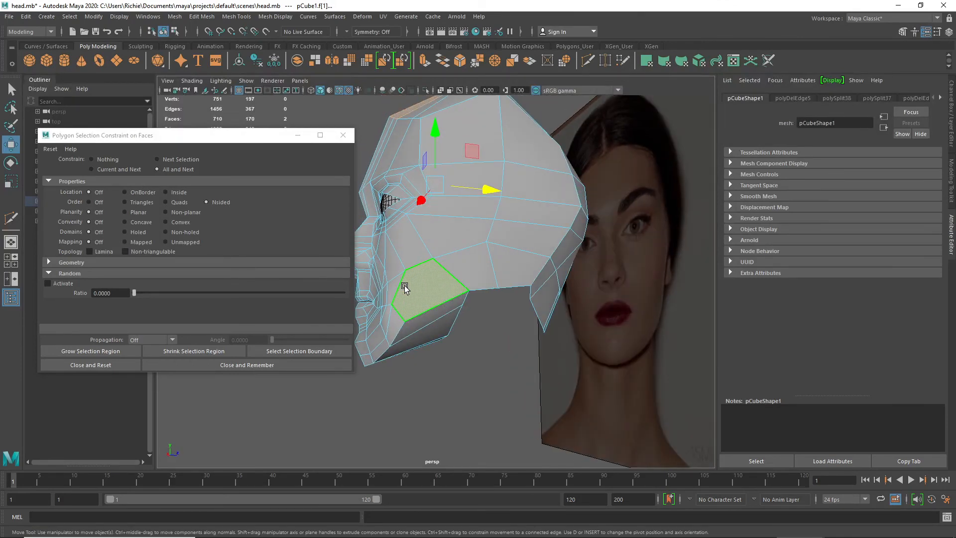
shift+right_drag(407, 289, 417, 270)
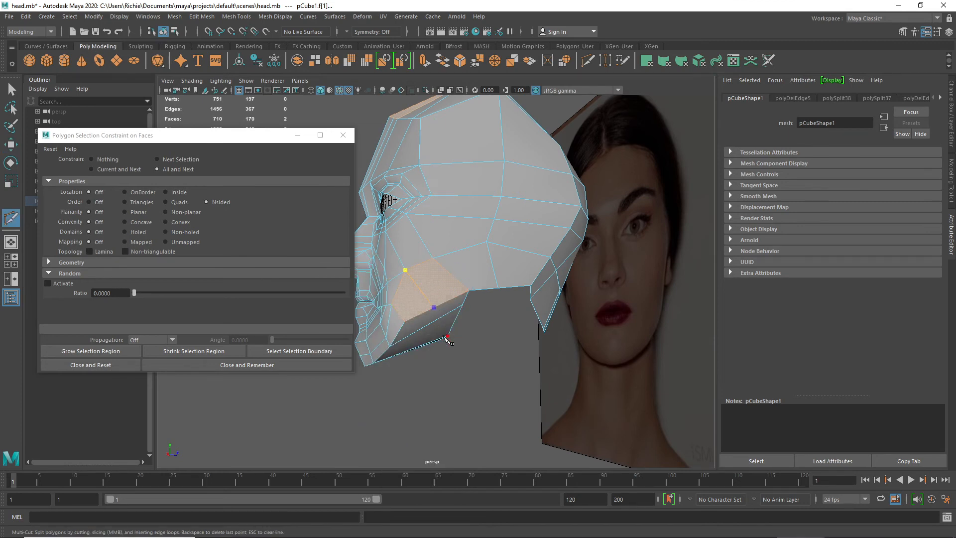
alt+drag(445, 336, 416, 355)
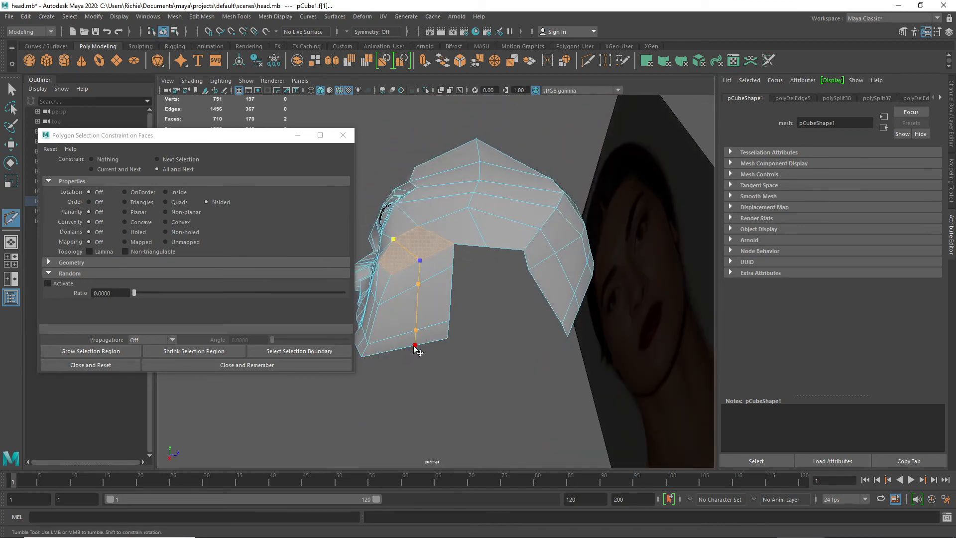
right_click(512, 353)
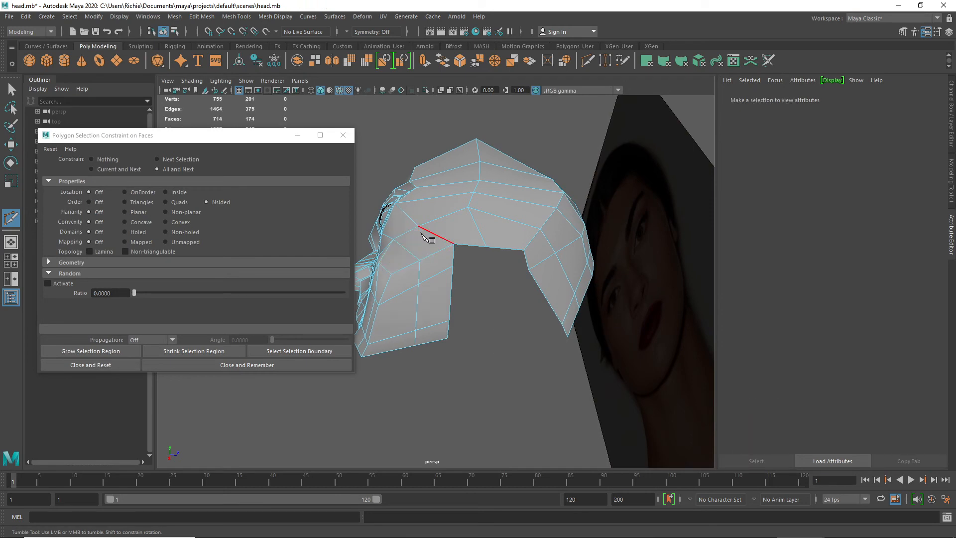
- Insert a vertical edge loop with Multi-Cut over the side of the head, just behind the existing loop that runs down from the crown
alt+drag(429, 242, 401, 274)
scroll(453, 253, down, 2)
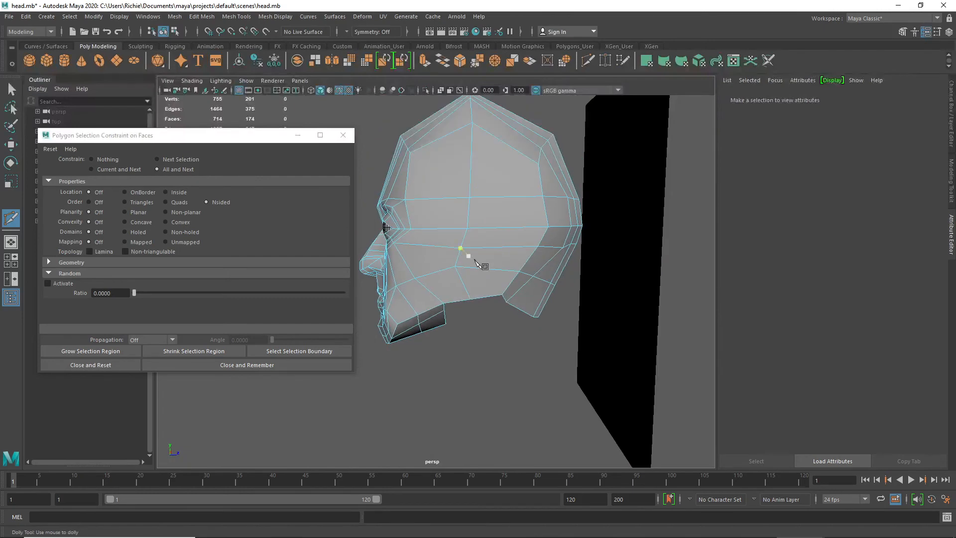
ctrl+click(478, 290)
alt+drag(450, 288, 458, 309)
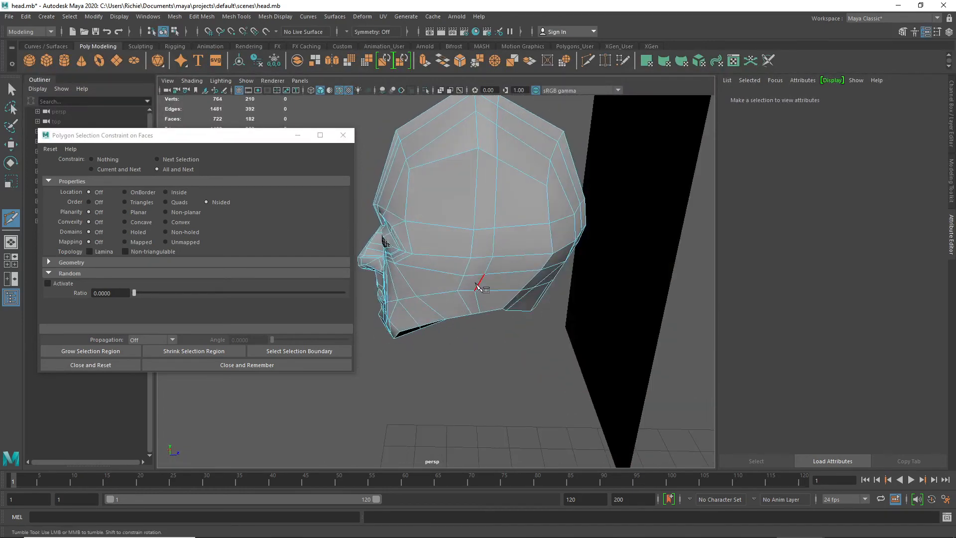
- Select the new vertical edge loop on the side of the head and scale it flat along the front-to-back axis
key(w)
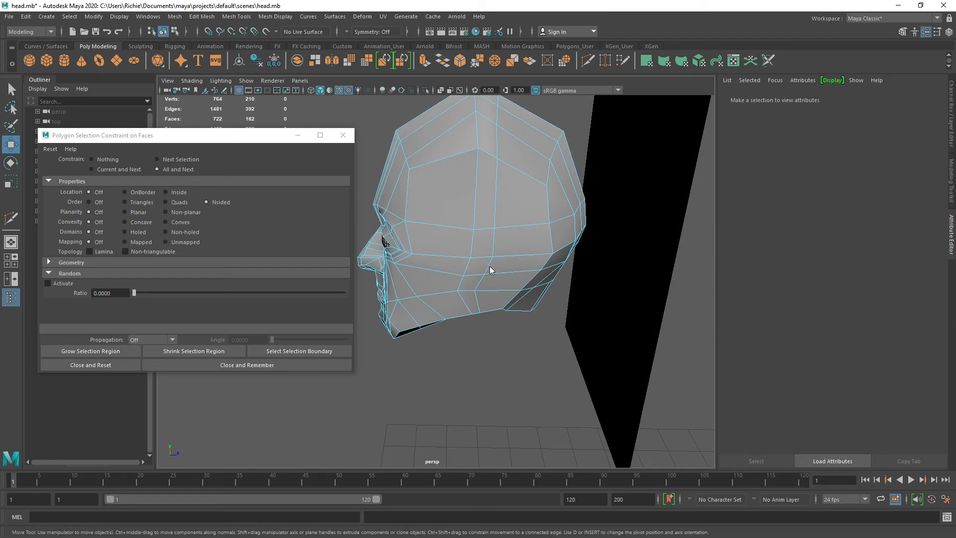
right_drag(488, 267, 494, 244)
double_click(495, 244)
key(e)
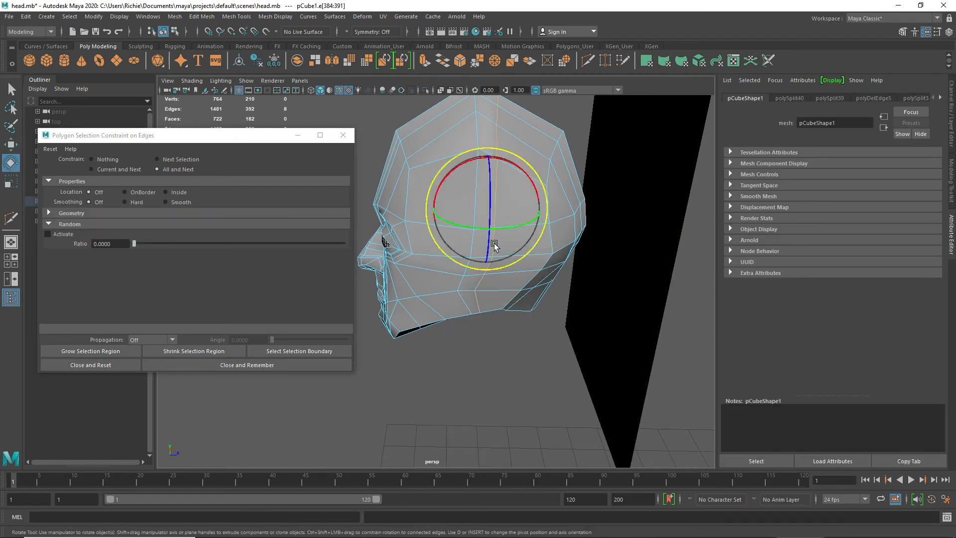
key(r)
drag(538, 211, 406, 213)
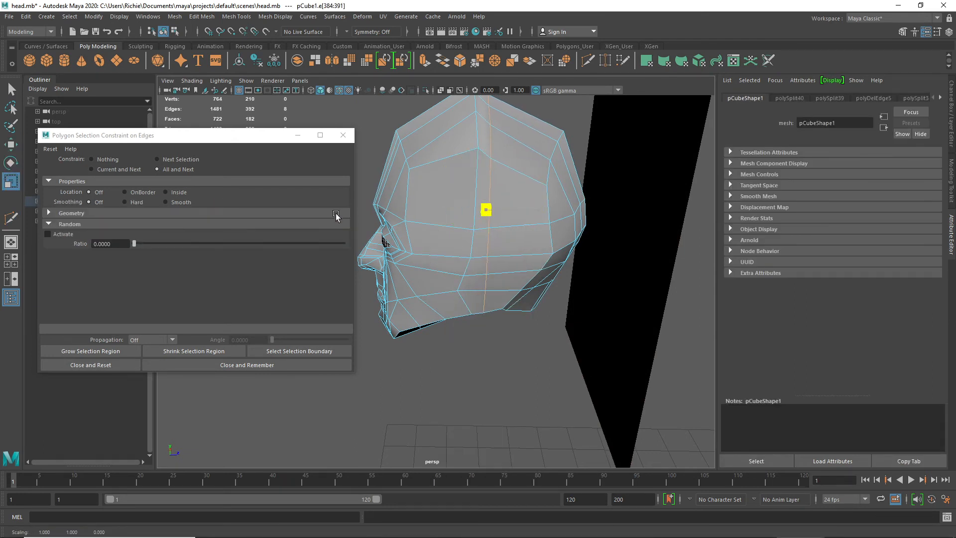
drag(336, 214, 335, 214)
- Straighten the neighbouring vertical edge loop in front of the new one and shift it slightly toward the face
alt+drag(470, 211, 459, 191)
alt+middle_drag(459, 190, 452, 242)
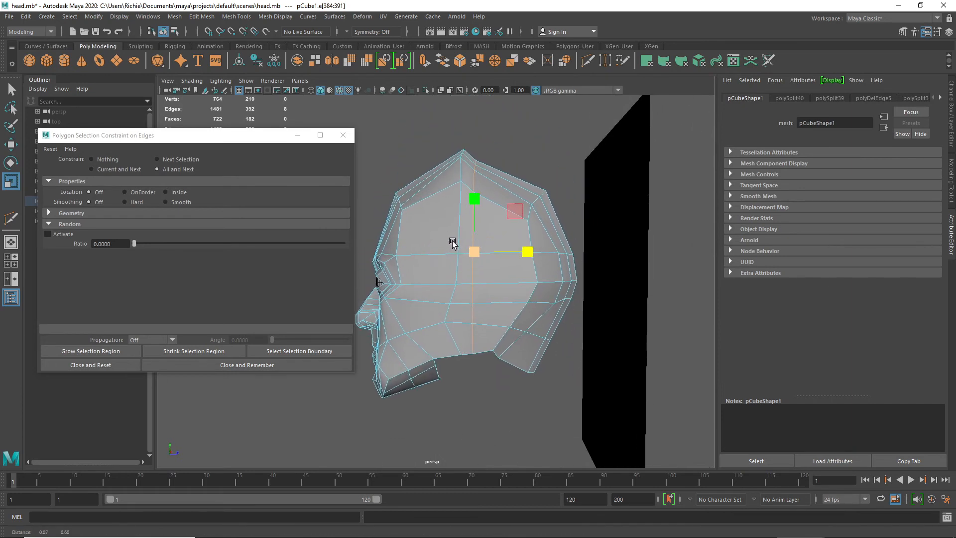
scroll(452, 241, up, 2)
alt+drag(452, 241, 461, 246)
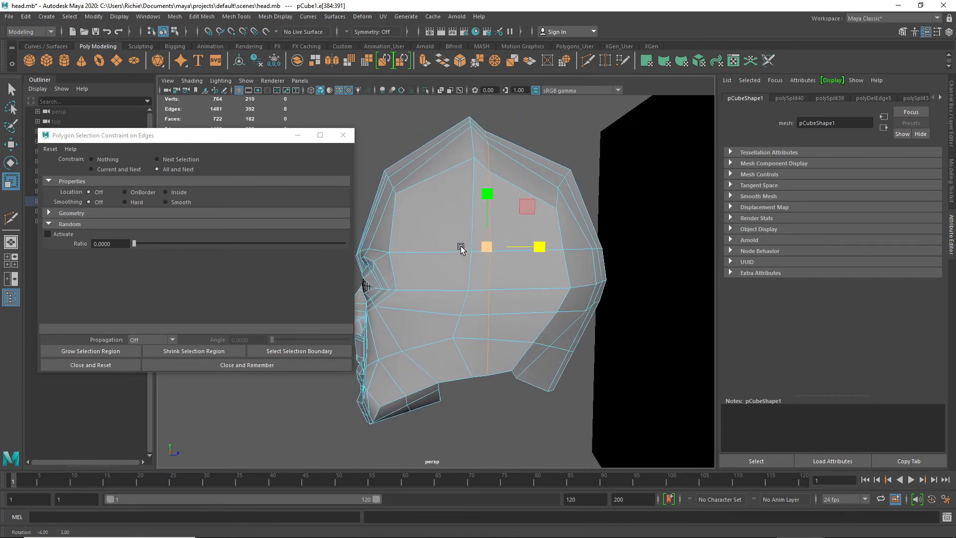
click(461, 298)
mouse_move(511, 241)
mouse_down()
mouse_move(464, 238)
mouse_move(509, 239)
mouse_up()
key(w)
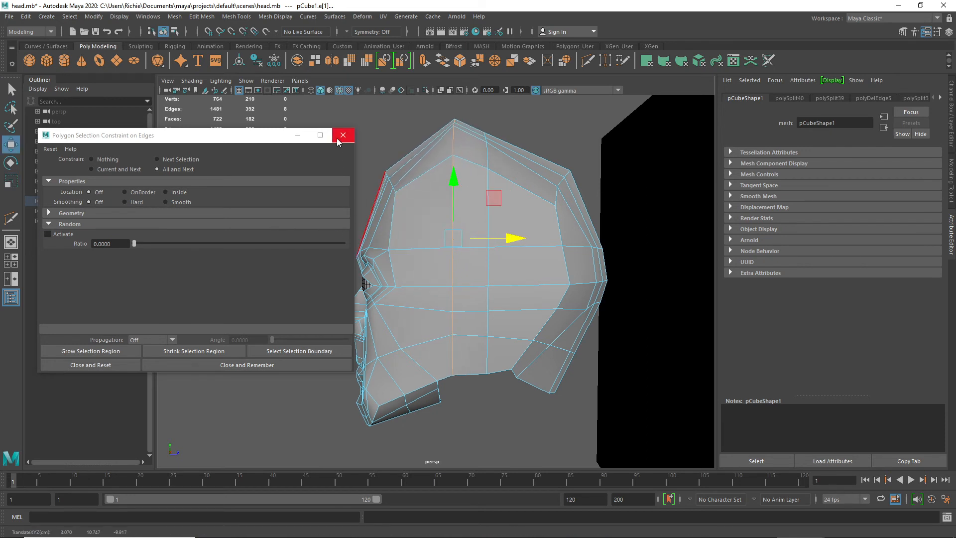
- Set the polygon selection constraint to Nothing and close its window
click(104, 160)
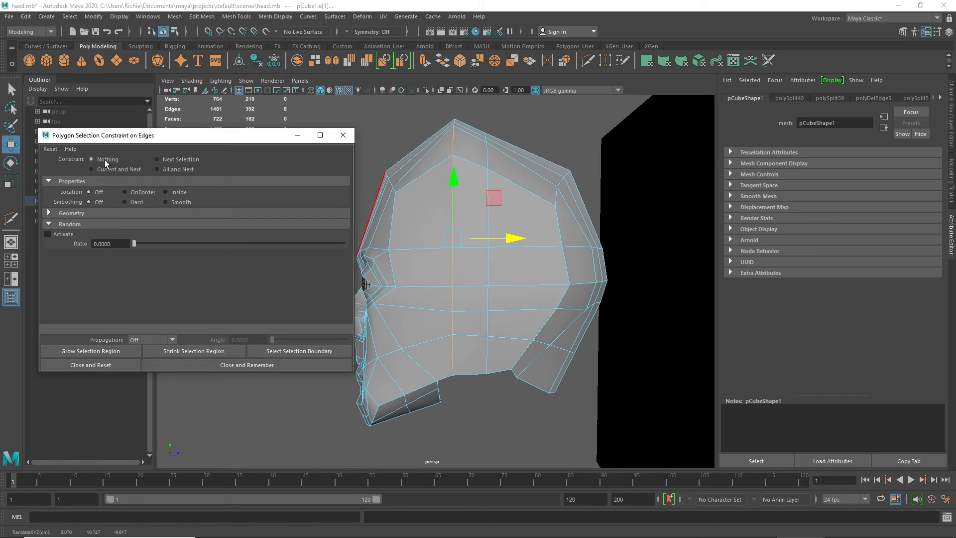
click(343, 136)
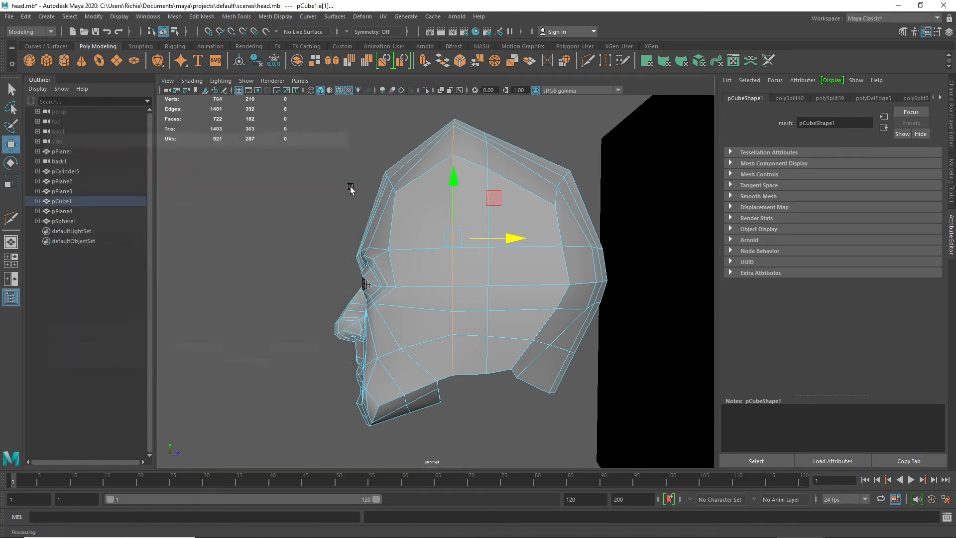
click(401, 284)
alt+drag(416, 269, 443, 264)
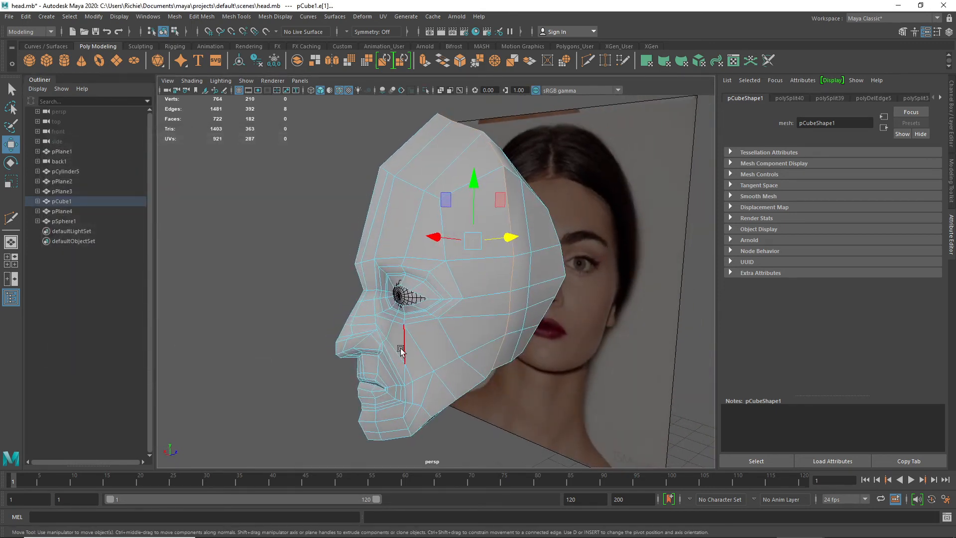
right_drag(403, 253, 396, 353)
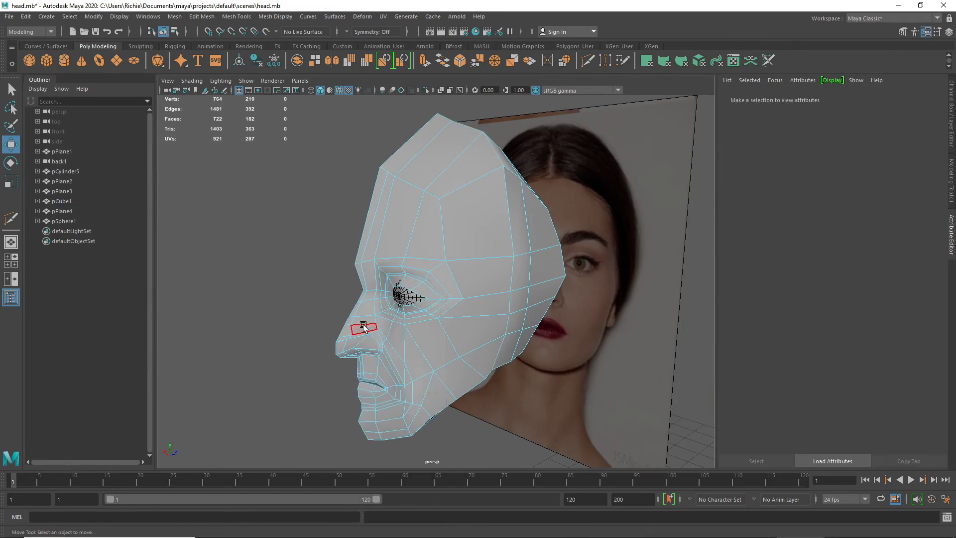
alt+drag(438, 334, 467, 296)
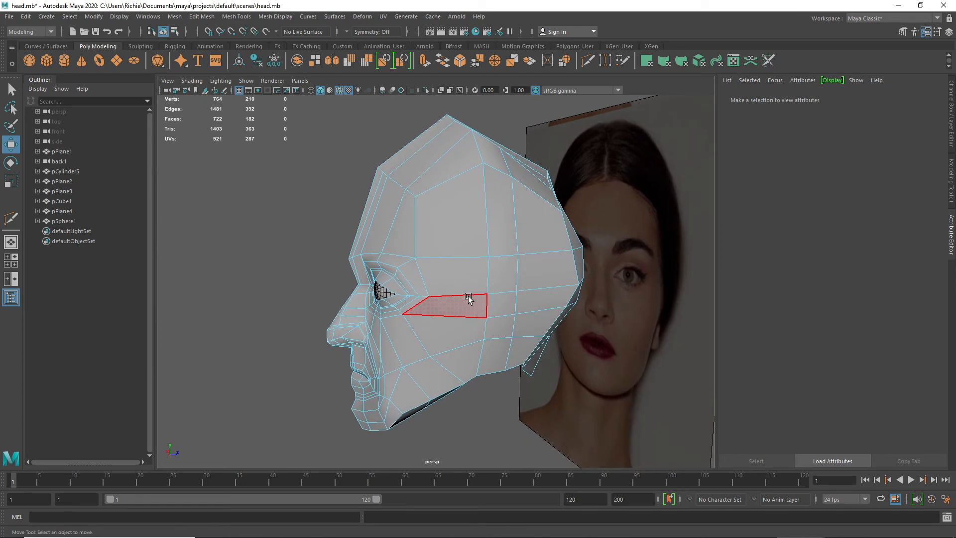
- In the side view, raise the four crown vertices of the new vertical loop to round off the top of the head
key(space)
key(space)
scroll(525, 354, down, 6)
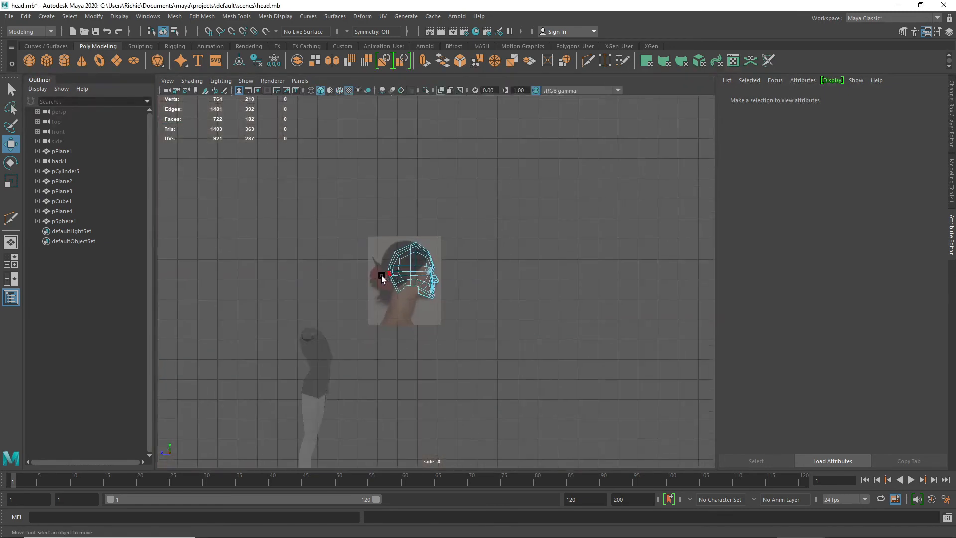
scroll(373, 251, up, 2)
scroll(373, 252, up, 2)
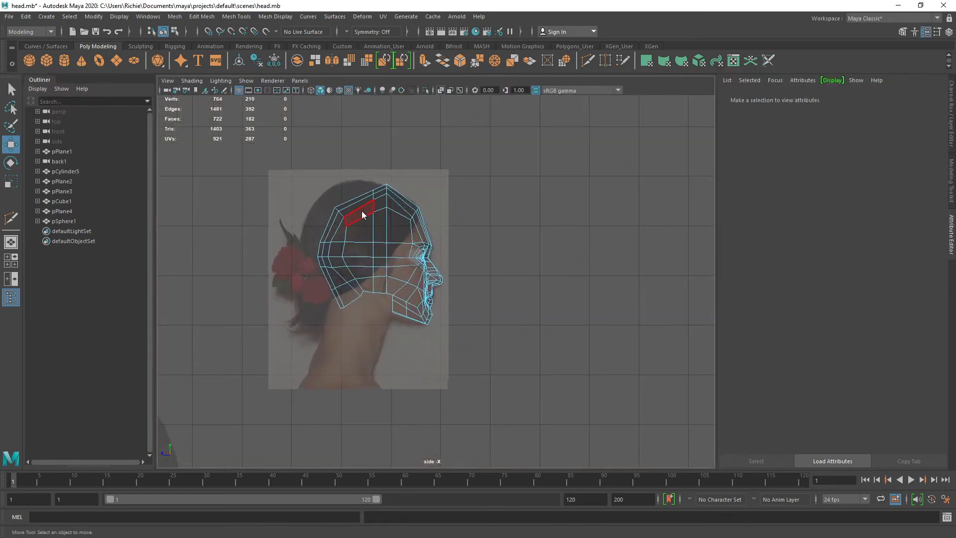
right_drag(361, 210, 313, 211)
drag(368, 194, 381, 223)
middle_drag(317, 199, 317, 195)
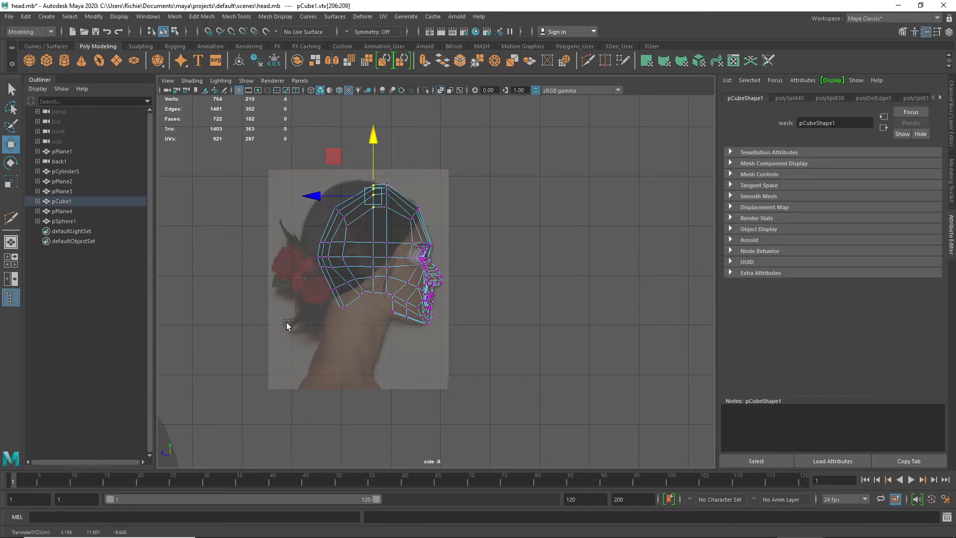
- Move all vertices at the back of the head backward to match the side reference photo
drag(291, 337, 371, 188)
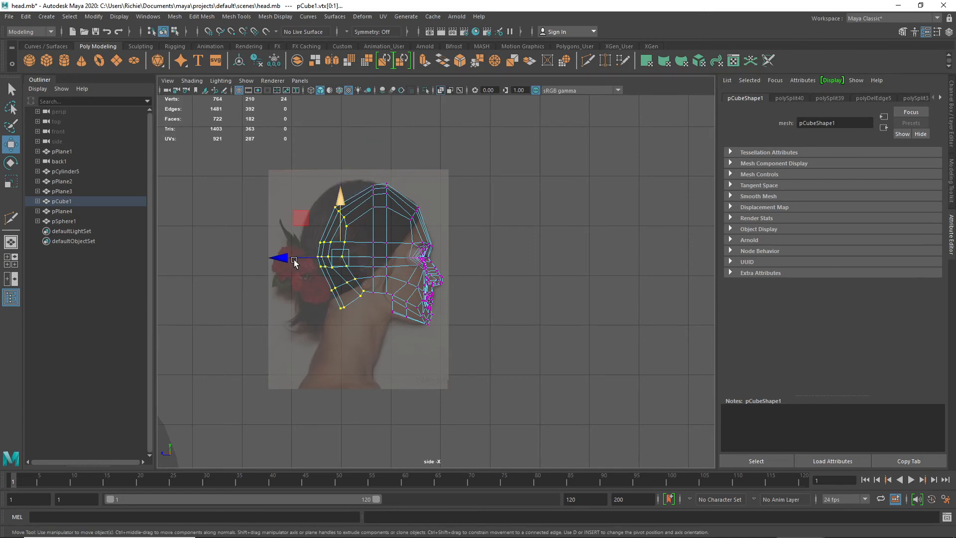
middle_drag(294, 262, 287, 261)
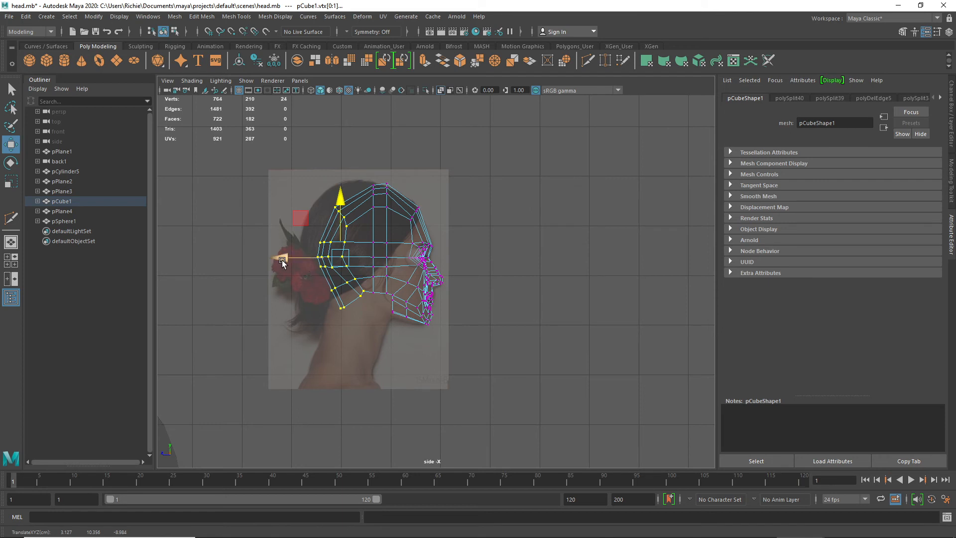
drag(282, 260, 264, 259)
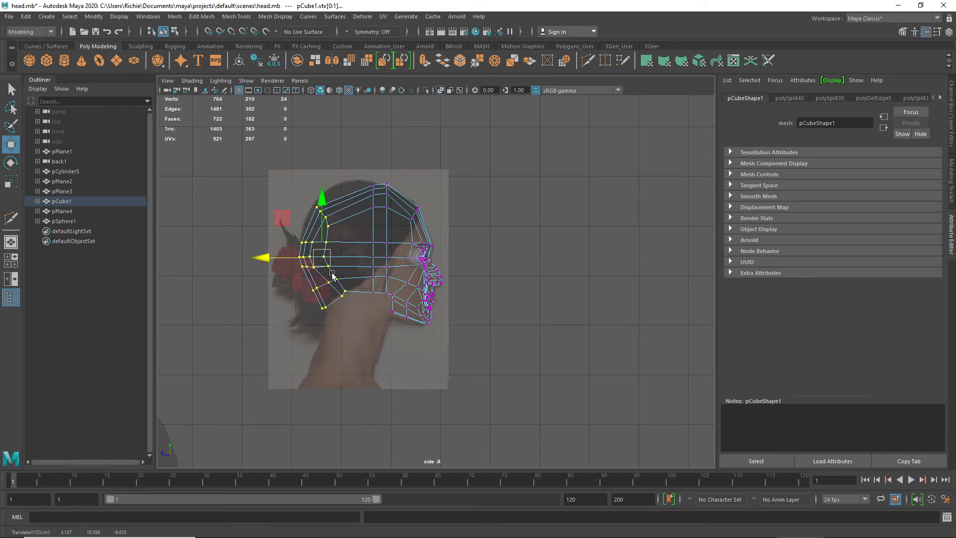
- Select the inner edge line on the rear side of the head, scale it flat front to back and shift it forward
right_drag(347, 291, 337, 225)
double_click(325, 254)
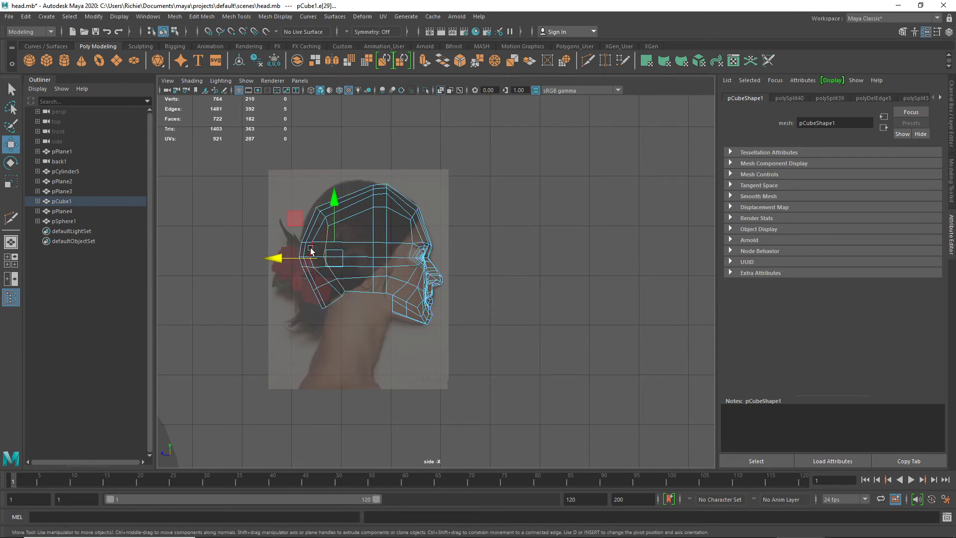
key(r)
drag(277, 259, 341, 258)
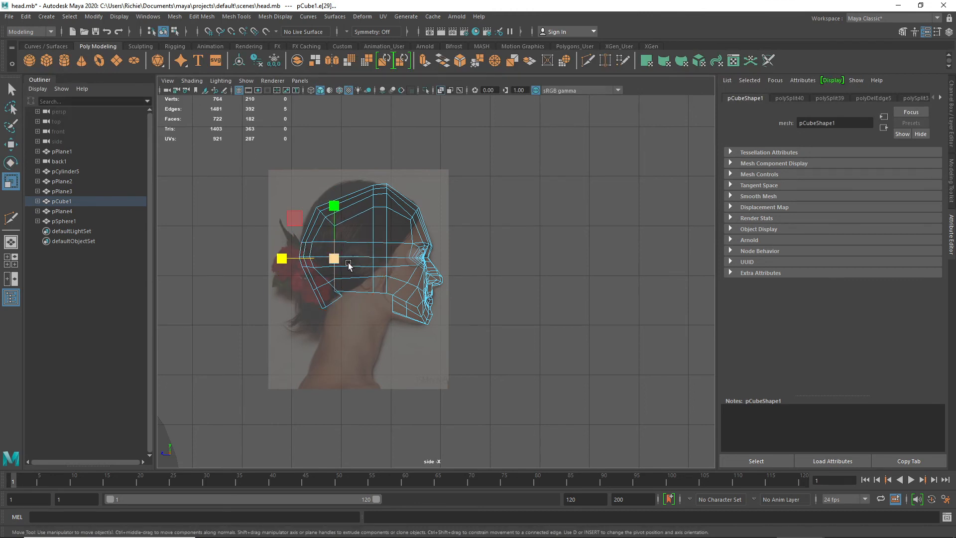
key(w)
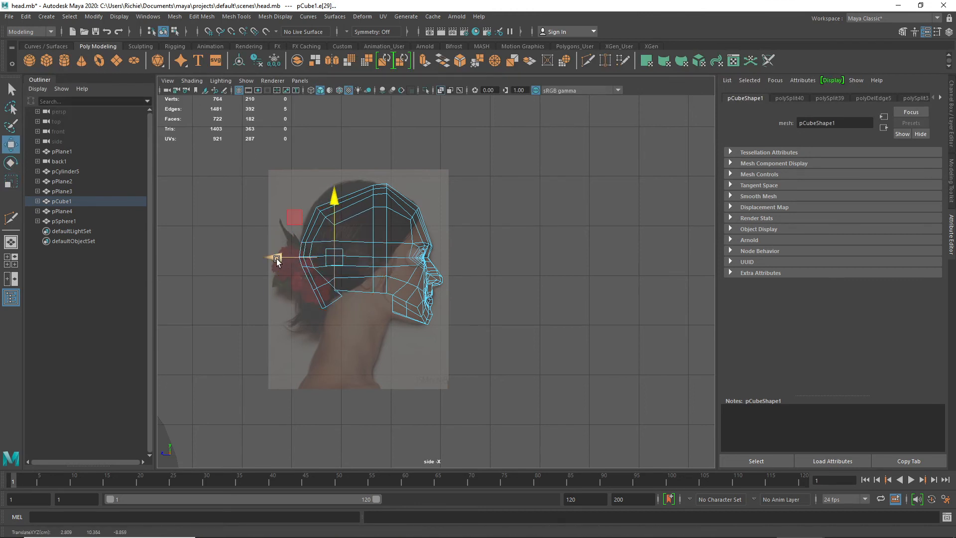
drag(276, 258, 296, 259)
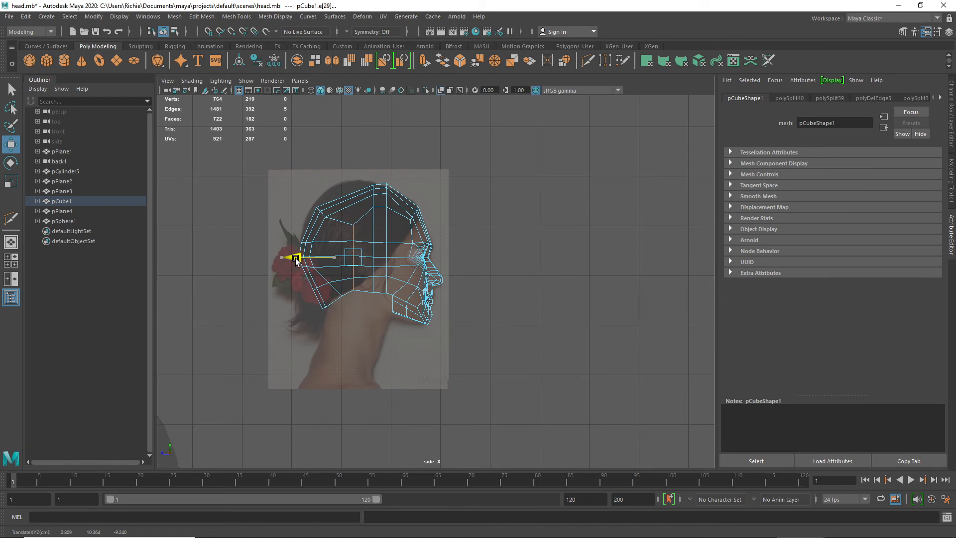
- Raise the upper-back corner vertices toward the hair outline and shift the four crown vertices of the rear loop backward
right_drag(329, 221, 274, 215)
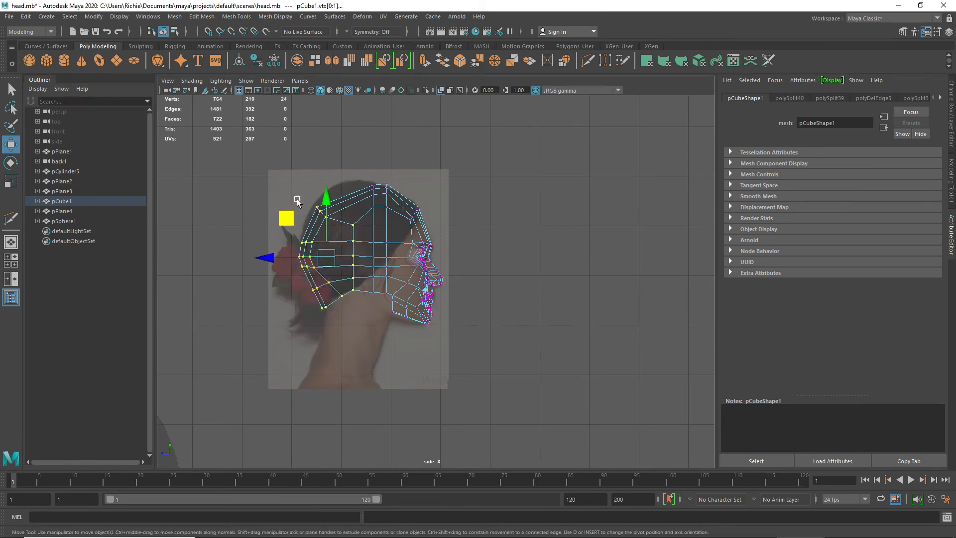
drag(313, 208, 314, 210)
drag(283, 175, 292, 163)
drag(357, 172, 377, 218)
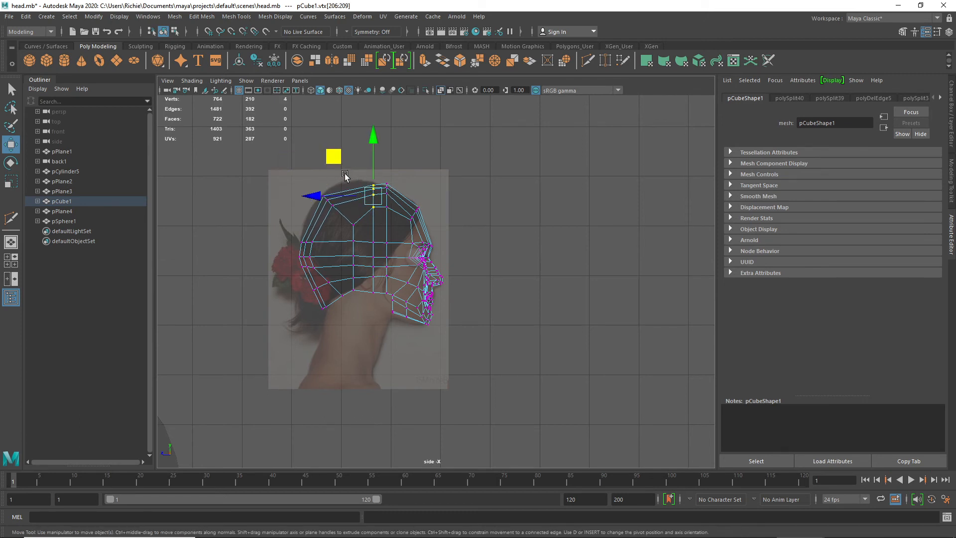
drag(332, 157, 320, 158)
- Move the lower cheek vertex just above the front of the jawline slightly downward in the side view
scroll(435, 272, up, 5)
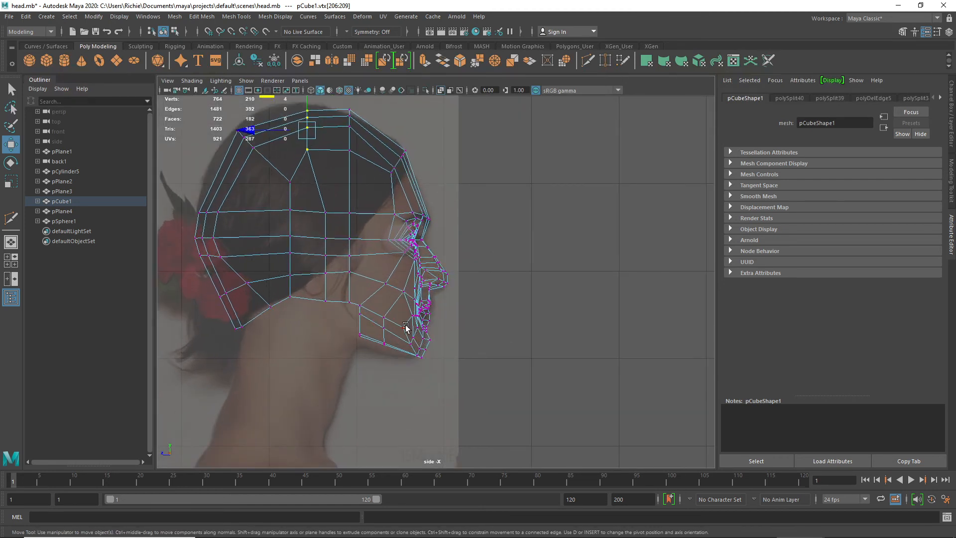
drag(406, 329, 408, 334)
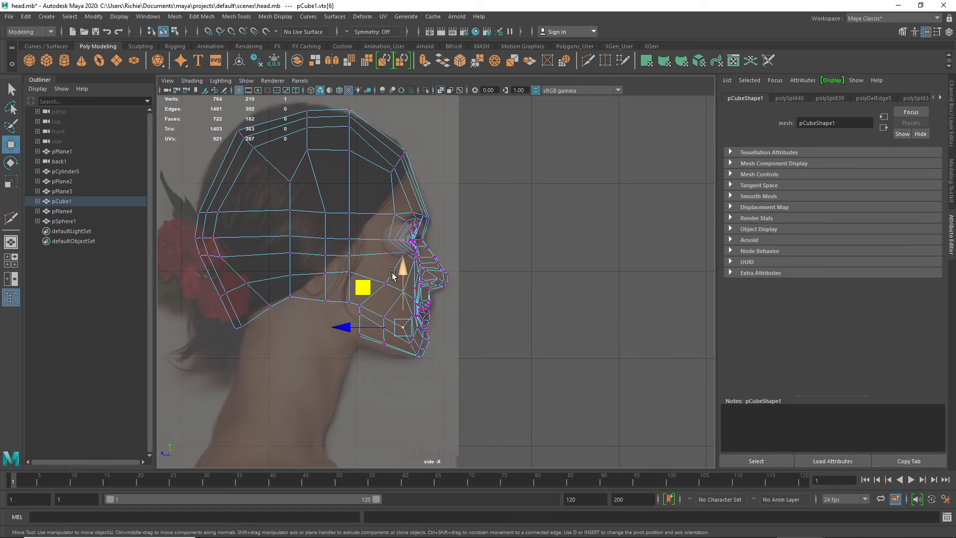
drag(402, 272, 402, 278)
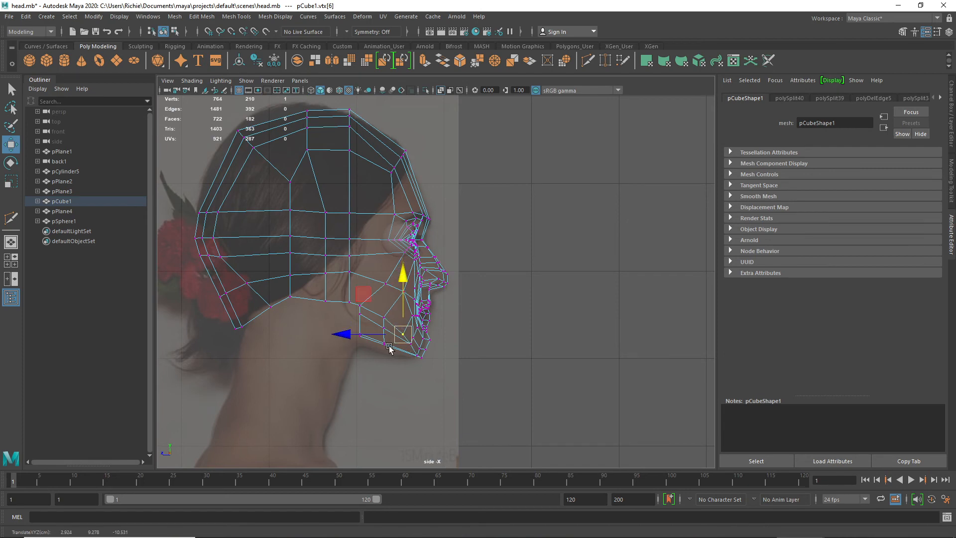
- Move the rear jaw corner vertex slightly inward toward the face in the front view to match the reference jawline
key(space)
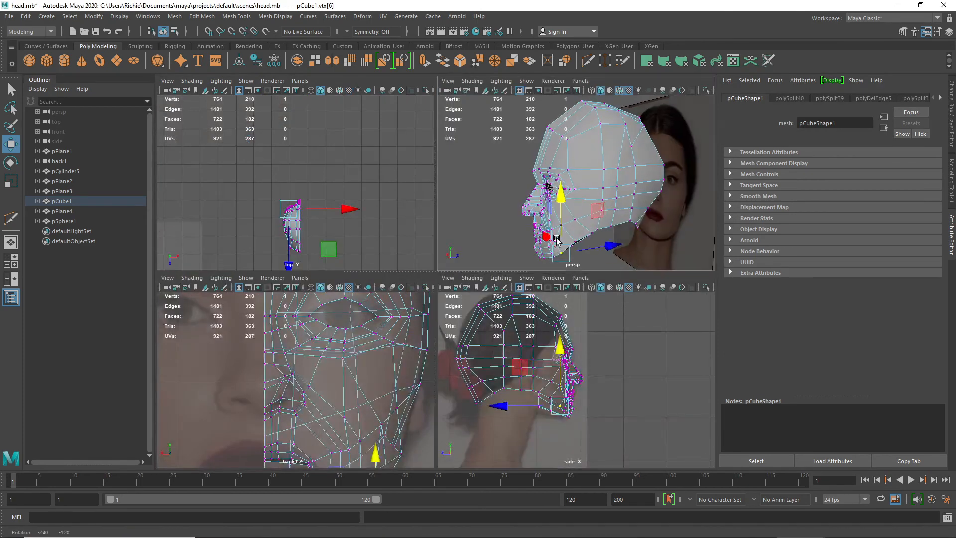
alt+drag(583, 220, 534, 216)
scroll(531, 263, up, 3)
click(511, 144)
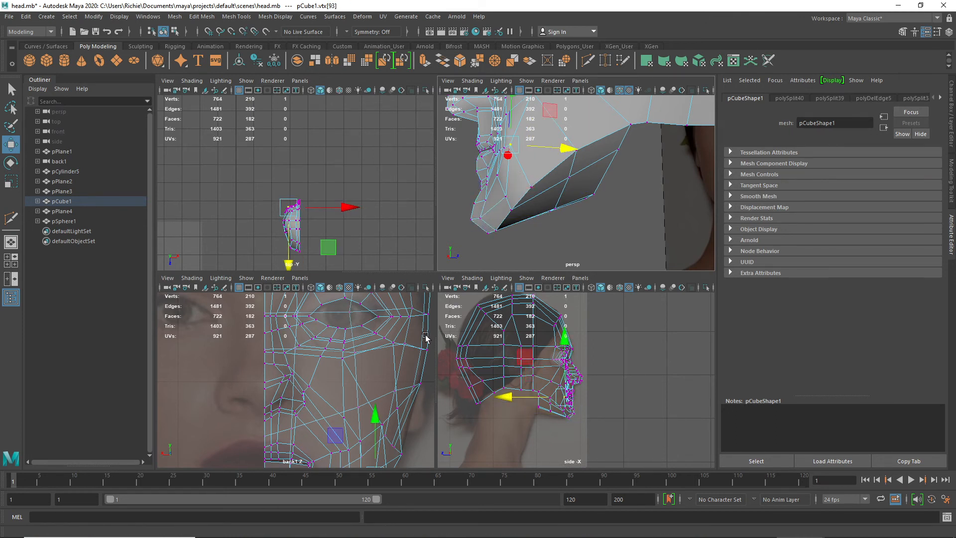
scroll(361, 419, up, 4)
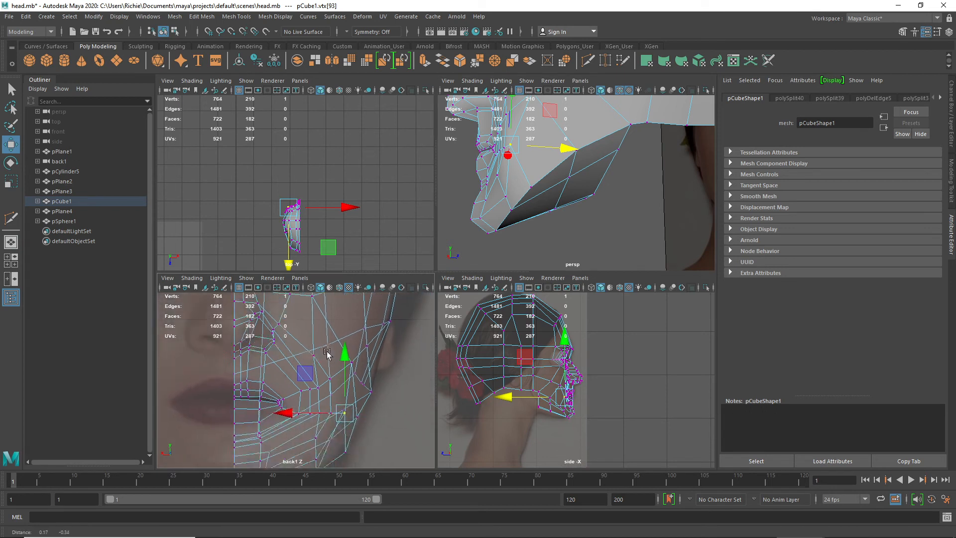
click(365, 370)
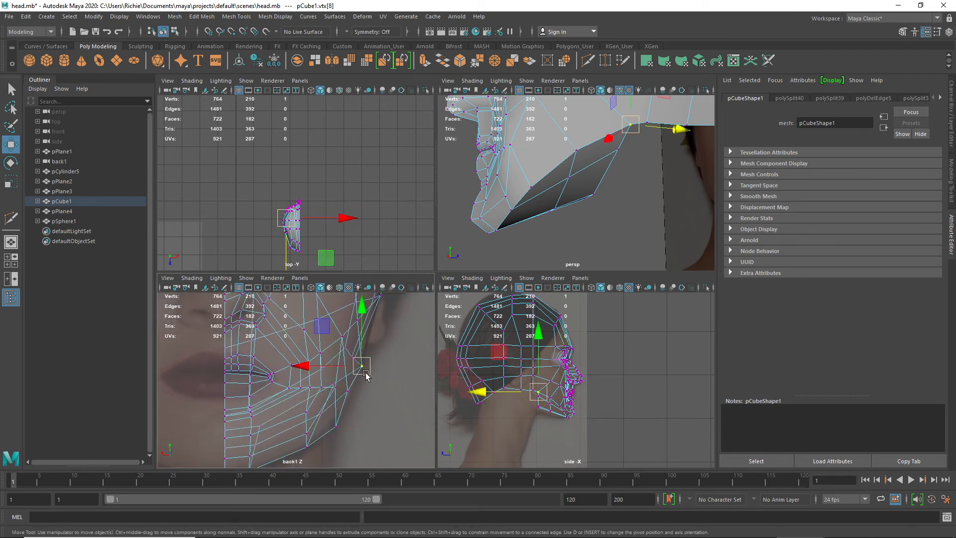
click(306, 366)
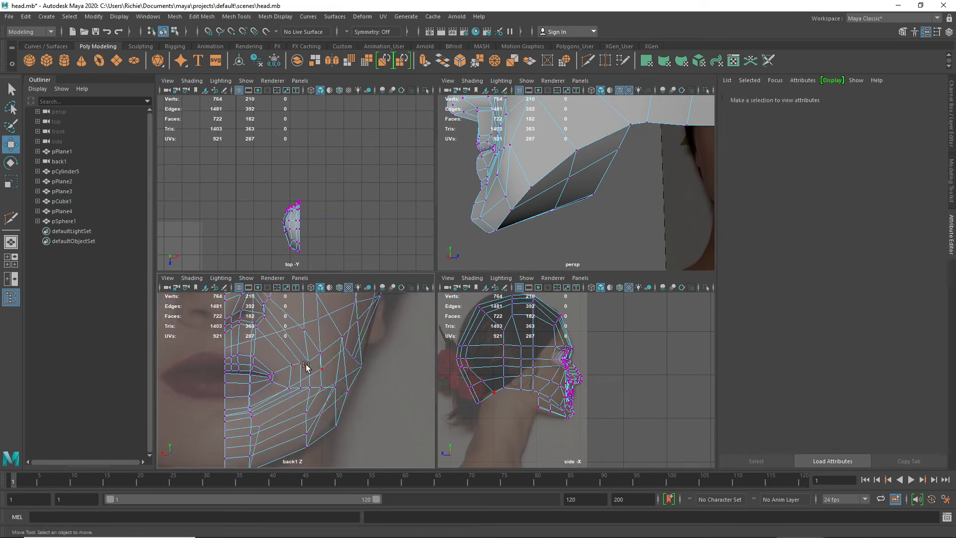
click(362, 367)
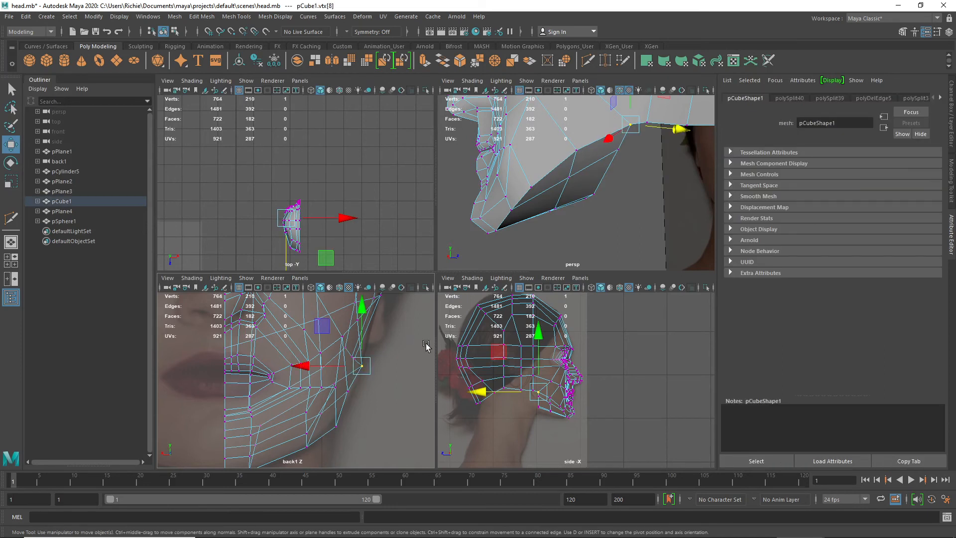
drag(305, 366, 298, 367)
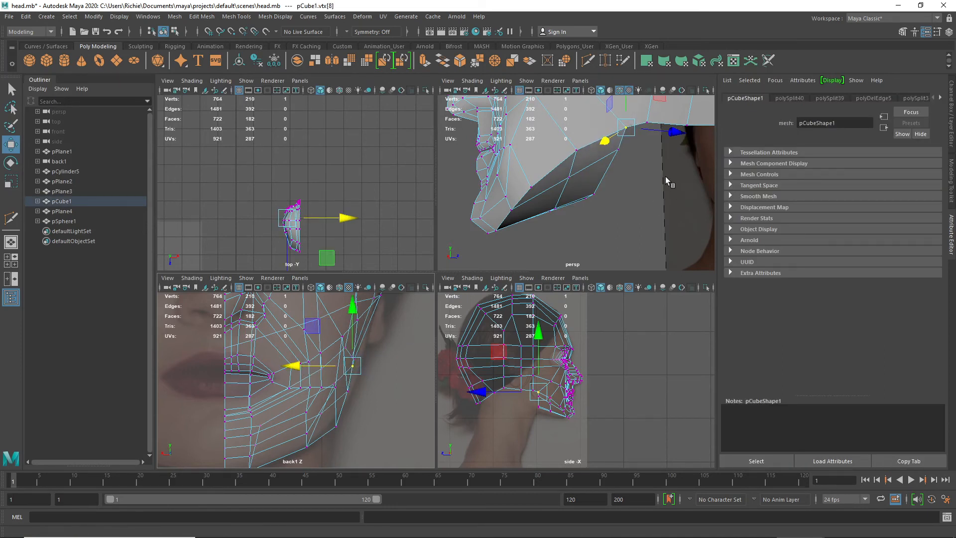
- Select the two lower jaw vertices beside and below the mouth corner and shift them slightly inward
alt+drag(501, 179, 560, 182)
alt+middle_drag(570, 178, 556, 202)
mouse_move(556, 202)
alt+mouse_down()
mouse_move(577, 217)
mouse_move(566, 236)
mouse_move(572, 220)
mouse_move(472, 242)
mouse_move(454, 235)
mouse_move(473, 218)
mouse_move(485, 231)
mouse_move(552, 219)
alt+mouse_up()
shift+click(496, 246)
alt+drag(483, 261, 582, 214)
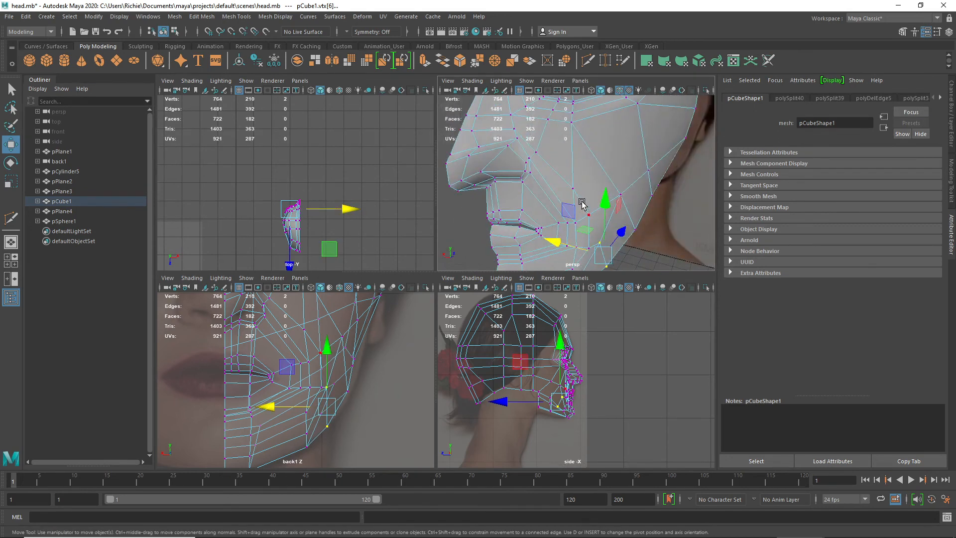
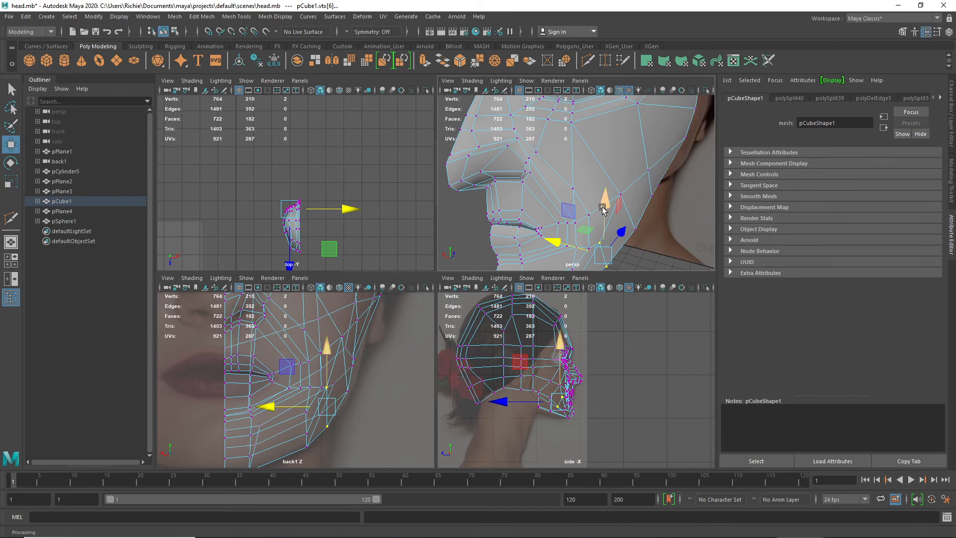
- Cut a new edge line with Multi-Cut from the cheek vertex under the eye down across the cheek edges to the upper lip
alt+drag(585, 206, 585, 184)
shift+right_drag(585, 184, 529, 156)
click(585, 166)
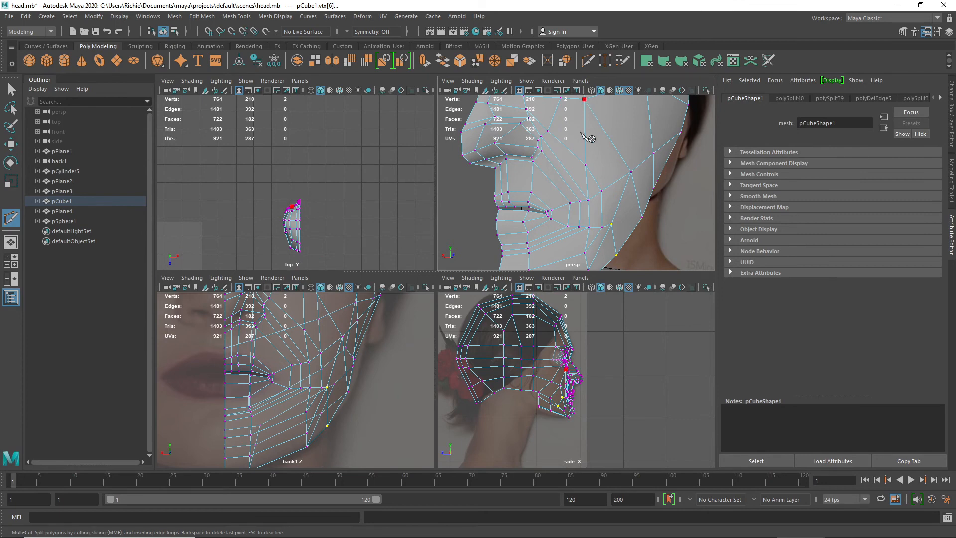
click(559, 175)
click(536, 205)
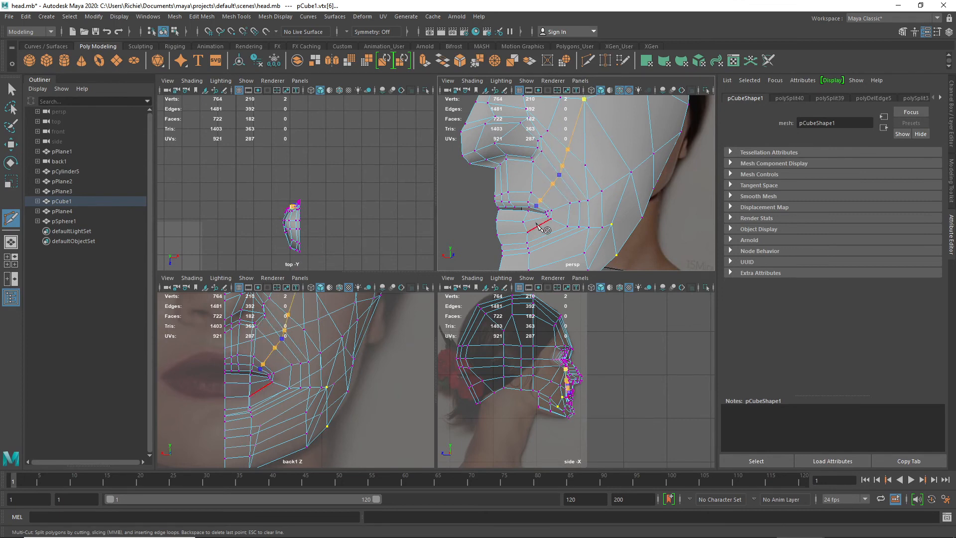
scroll(534, 211, up, 1)
scroll(531, 200, down, 1)
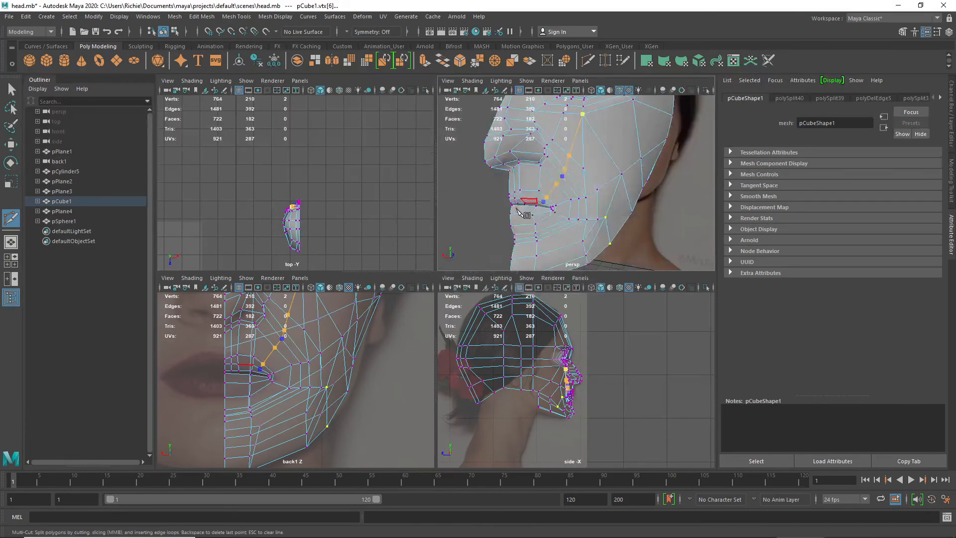
key(space)
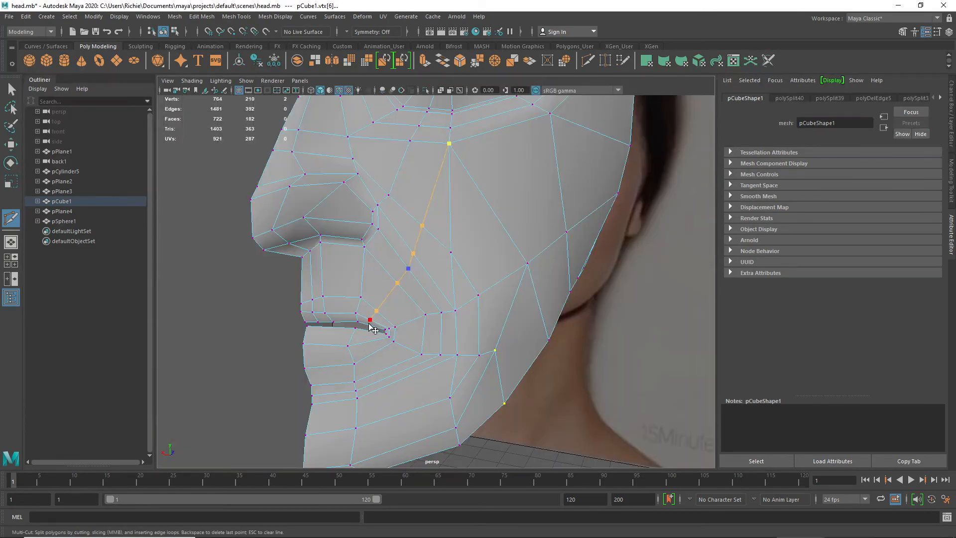
scroll(371, 331, up, 2)
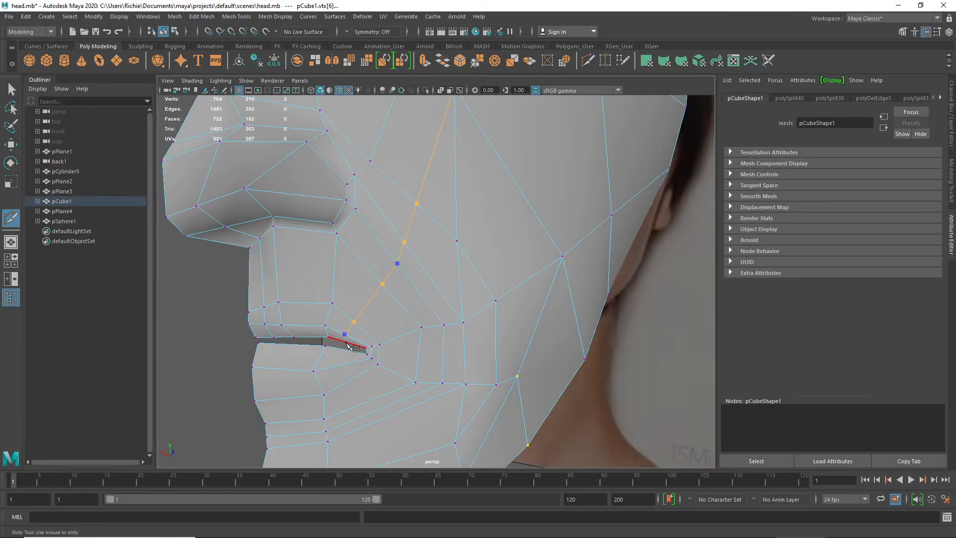
key(Return)
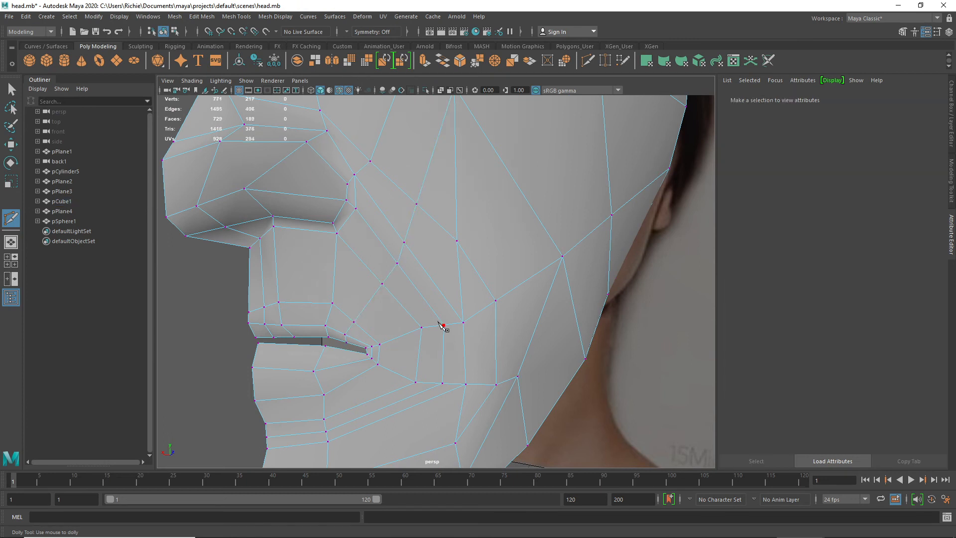
- Delete the vertical cheek edge running down from the vertex under the eye, beside the newly cut line
scroll(429, 275, down, 2)
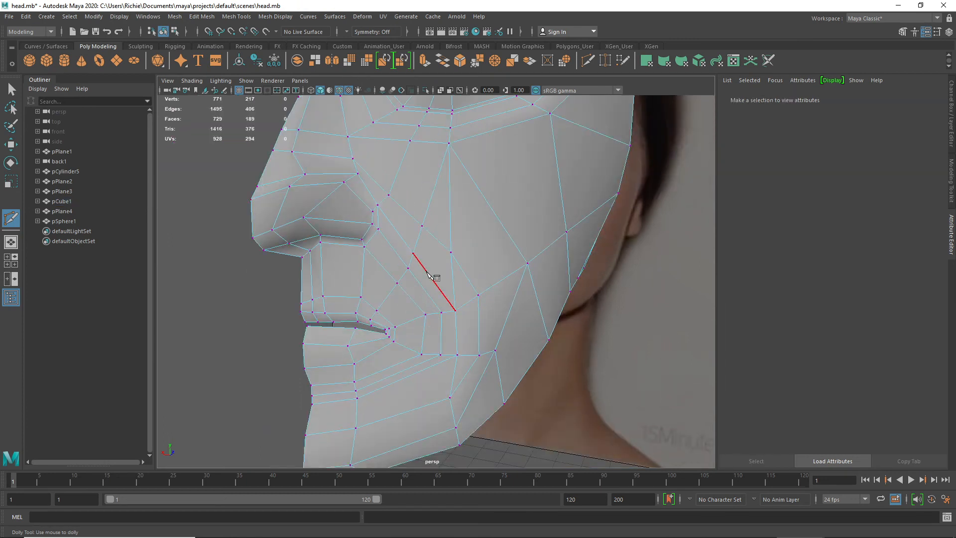
key(w)
right_drag(450, 229, 448, 198)
click(448, 199)
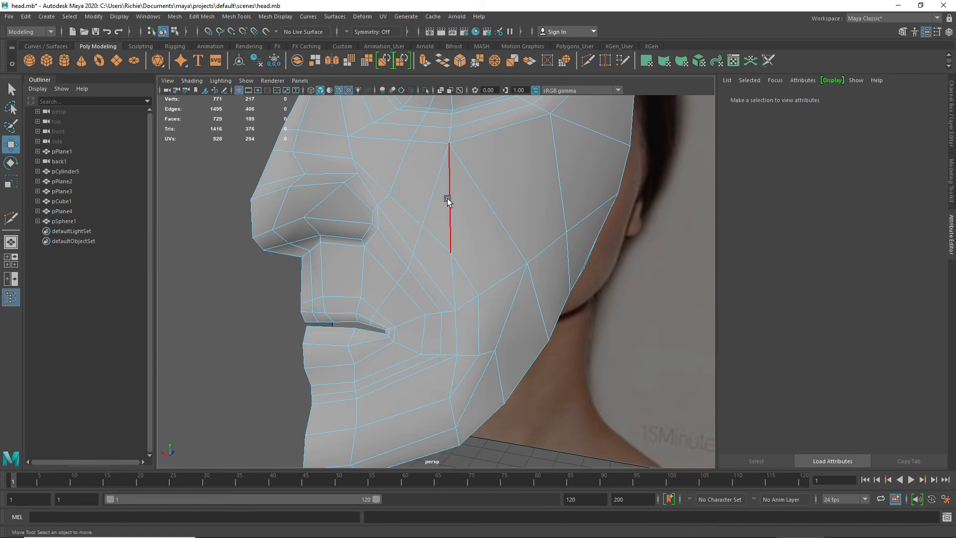
key(Delete)
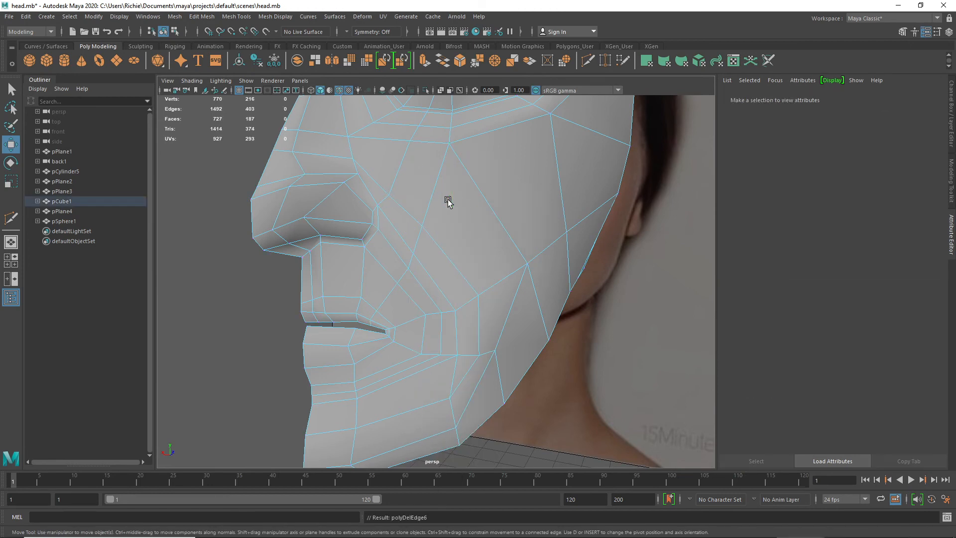
- Move the side vertex on the upper back of the head slightly outward to round the skull
scroll(448, 199, down, 3)
alt+drag(456, 231, 421, 241)
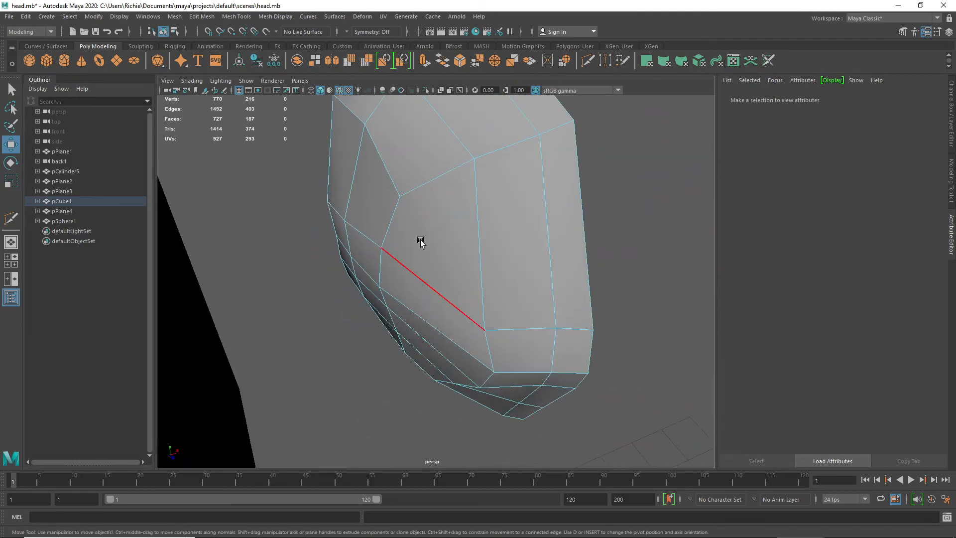
right_click(402, 199)
right_drag(402, 199, 363, 195)
click(399, 197)
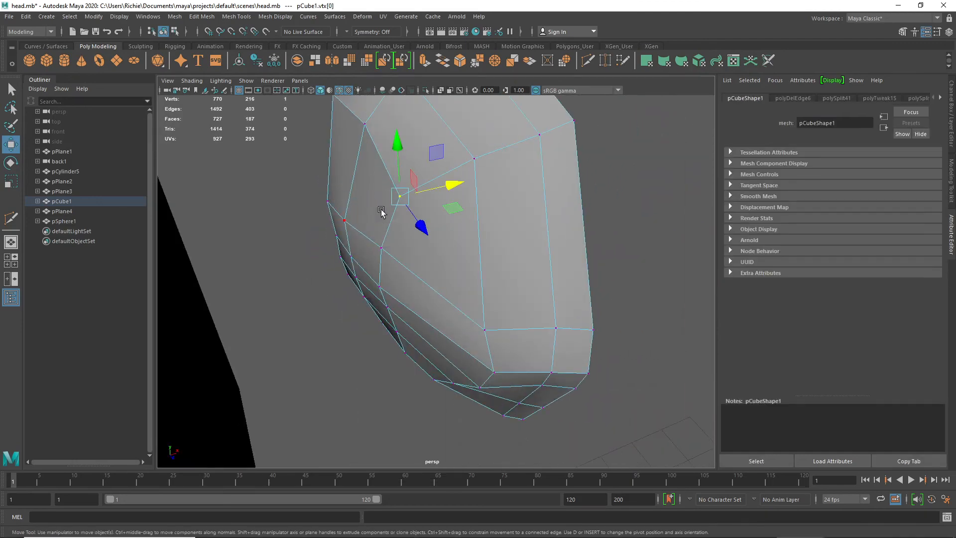
drag(448, 187, 439, 188)
alt+drag(363, 294, 481, 264)
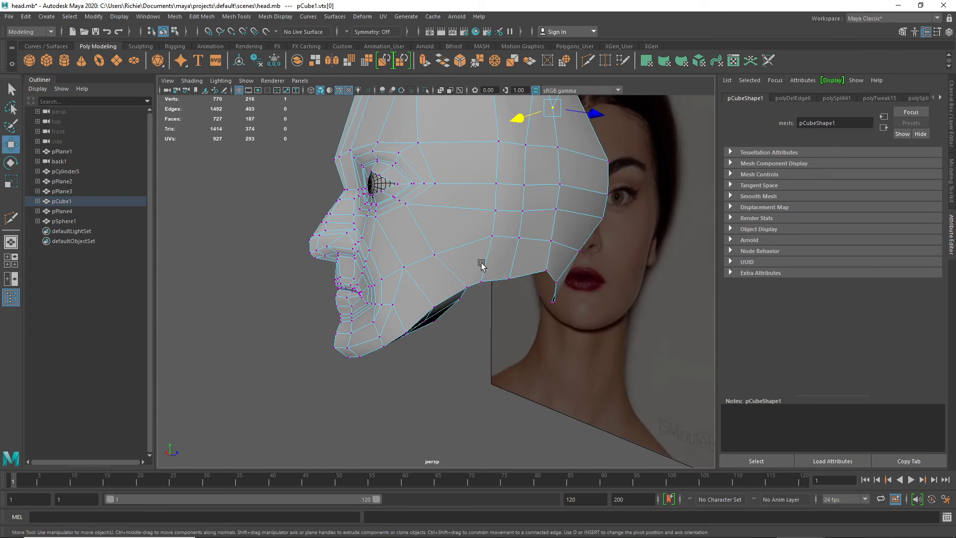
- Adjust the chin vertices along the front-to-back axis using the smooth mesh preview, and return to the unsmoothed display
key(3)
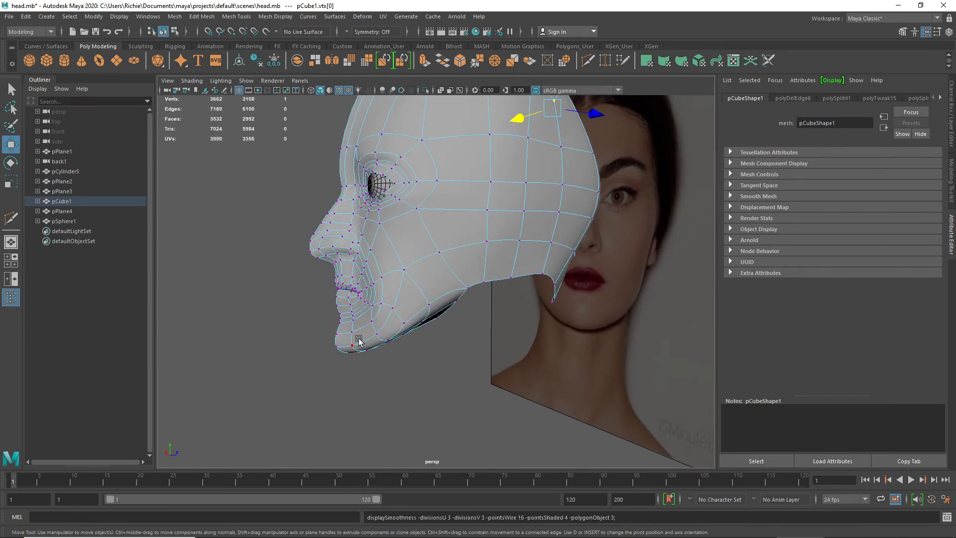
alt+drag(354, 340, 437, 337)
click(378, 353)
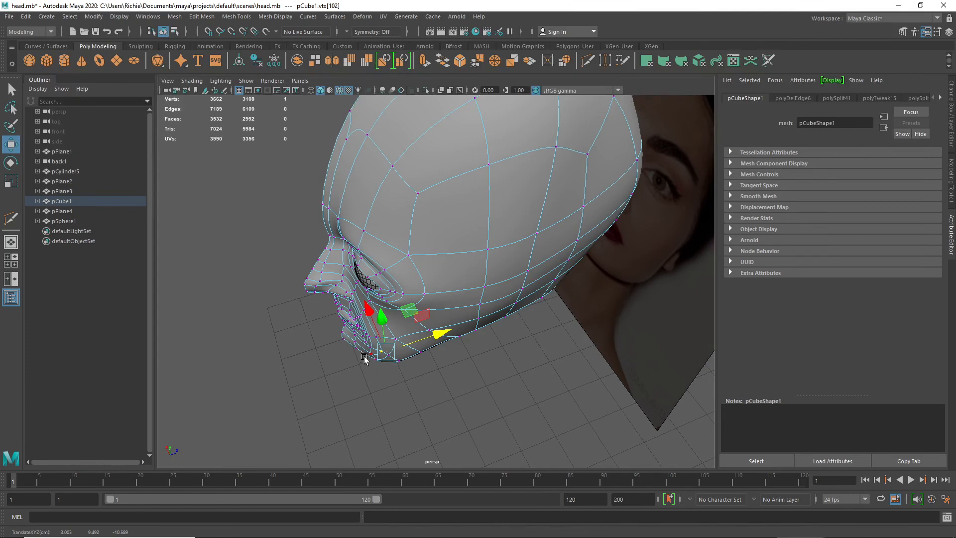
alt+drag(368, 361, 401, 346)
alt+drag(491, 366, 474, 291)
key(space)
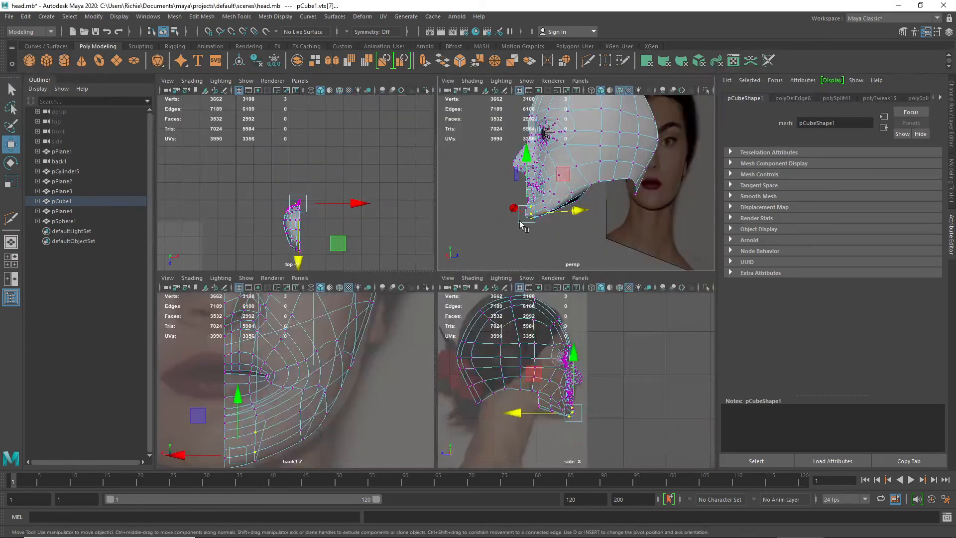
key(space)
alt+drag(470, 326, 459, 325)
key(1)
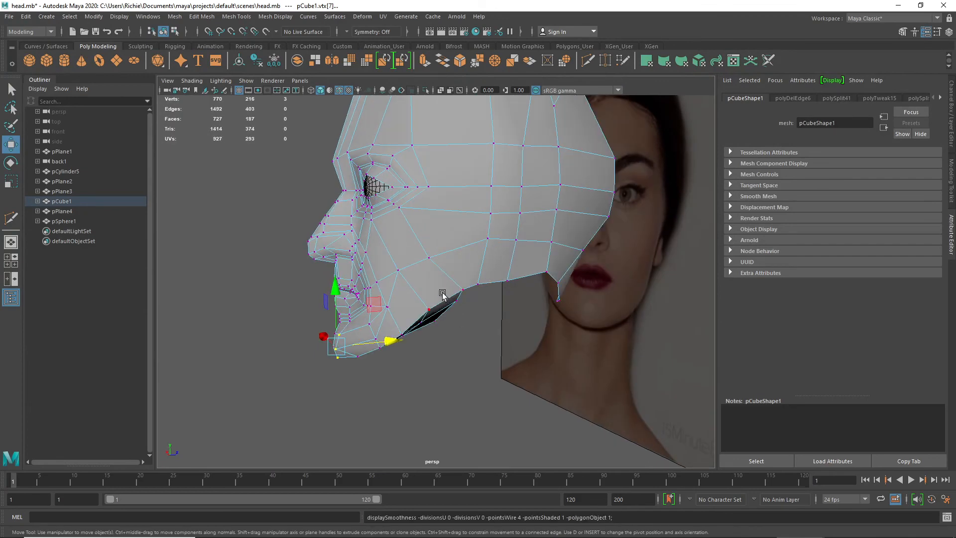
- Select the two outer cheek vertices beside the ear in the front view and raise them along the face outline
alt+drag(440, 285, 491, 288)
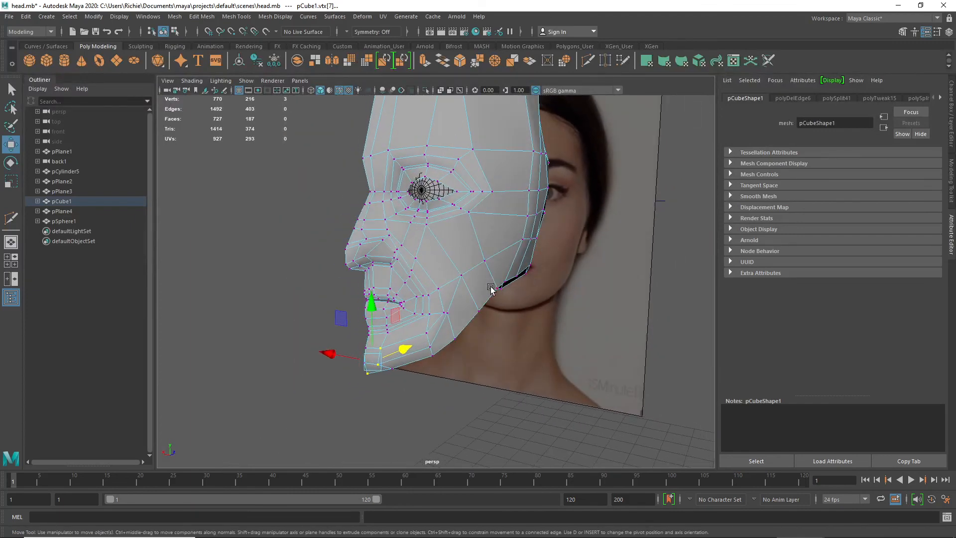
key(space)
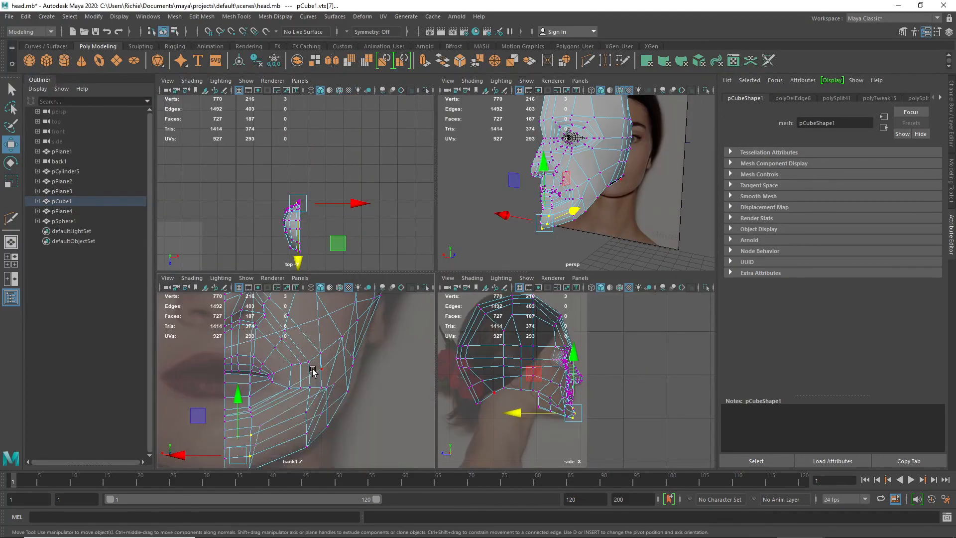
key(space)
scroll(425, 238, down, 10)
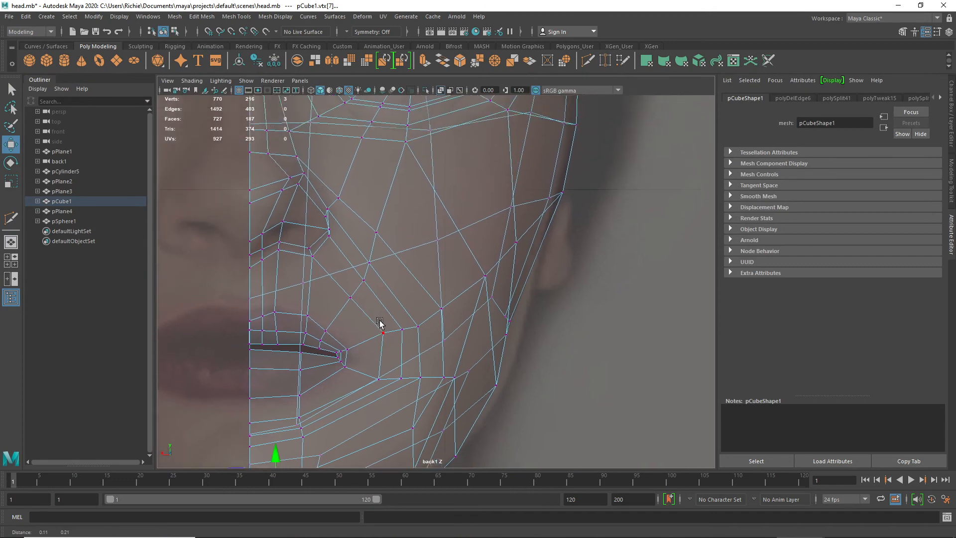
scroll(419, 309, up, 2)
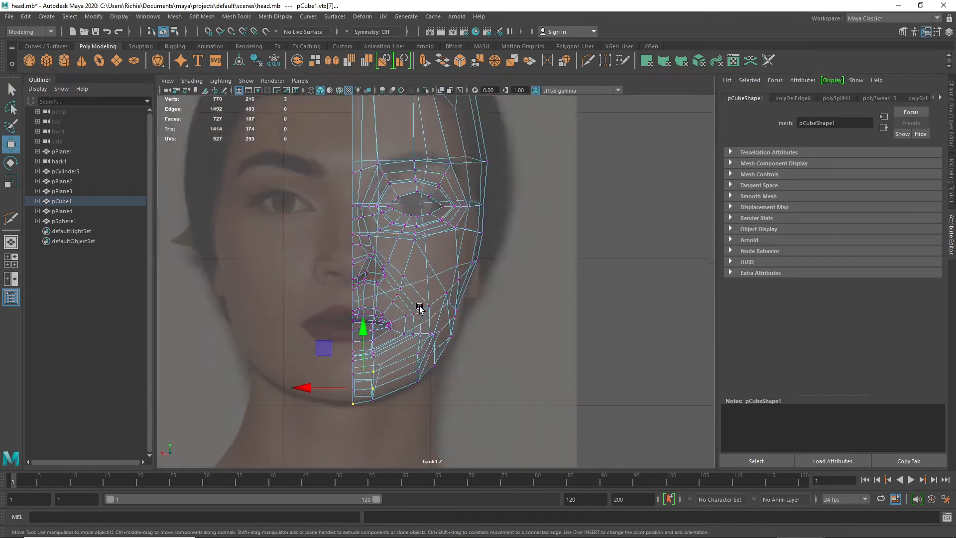
drag(486, 252, 463, 279)
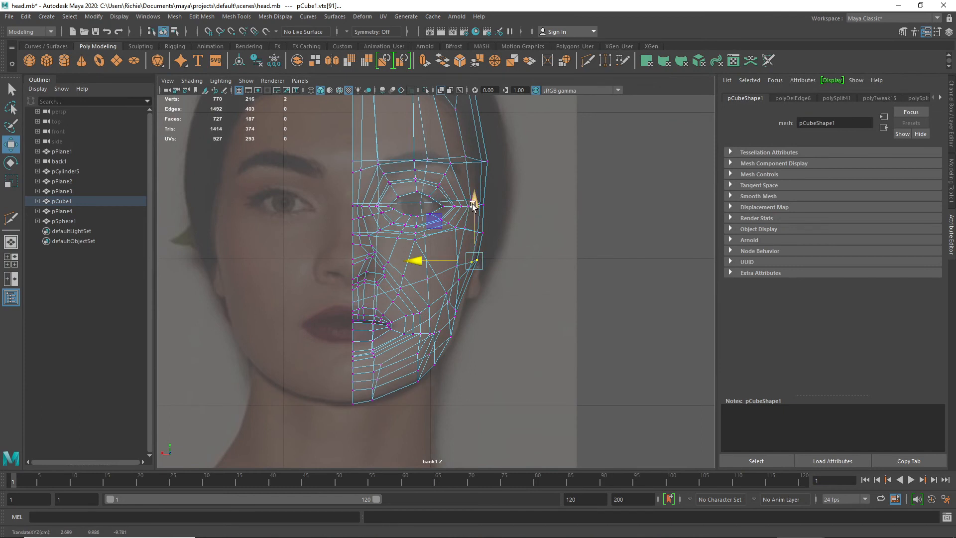
drag(471, 238, 470, 225)
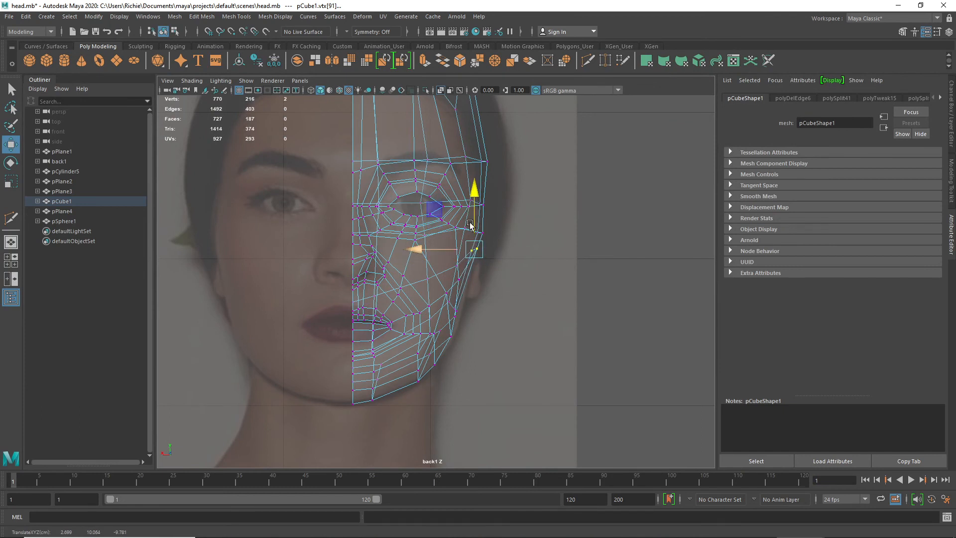
- Raise the neighbouring cheek vertices between the ear and the mouth corner slightly to even out the edge flow
click(456, 258)
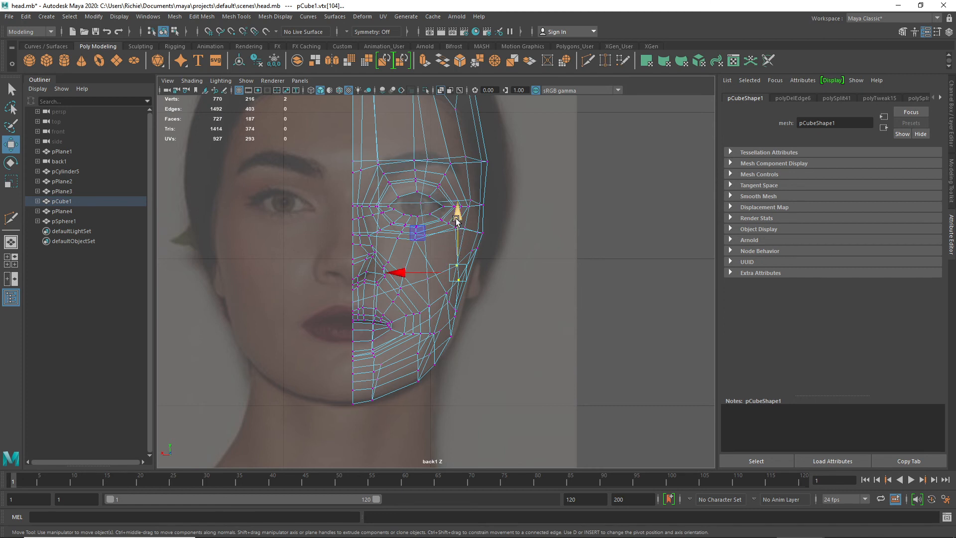
click(447, 294)
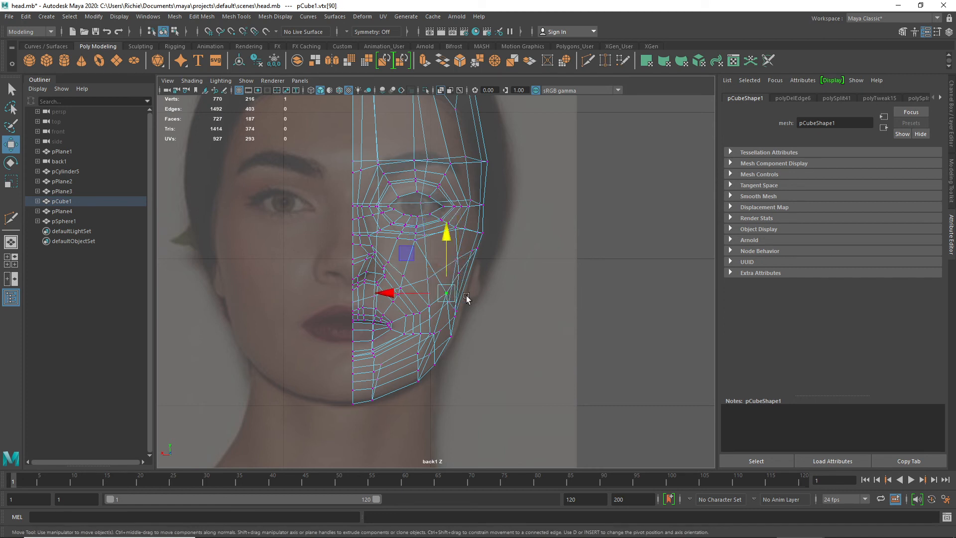
mouse_move(447, 241)
mouse_down()
mouse_move(447, 232)
mouse_move(428, 241)
mouse_up()
click(429, 304)
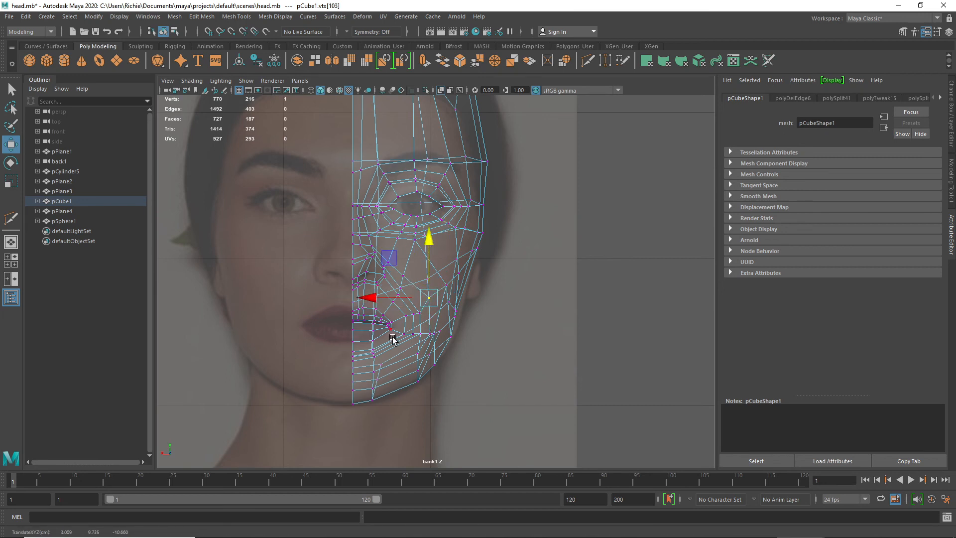
scroll(394, 337, up, 1)
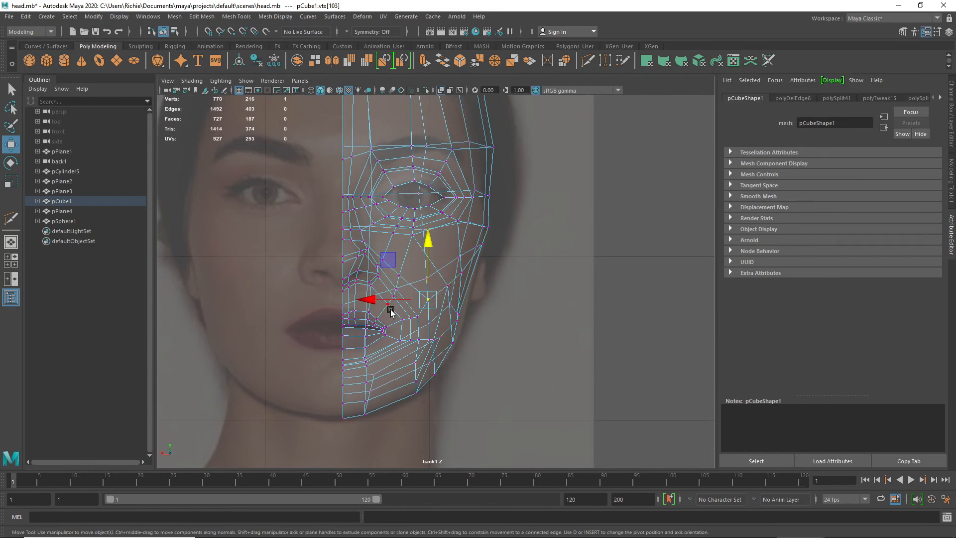
- Examine the shape of the nose, nostril and mouth corner in the perspective view
key(space)
key(space)
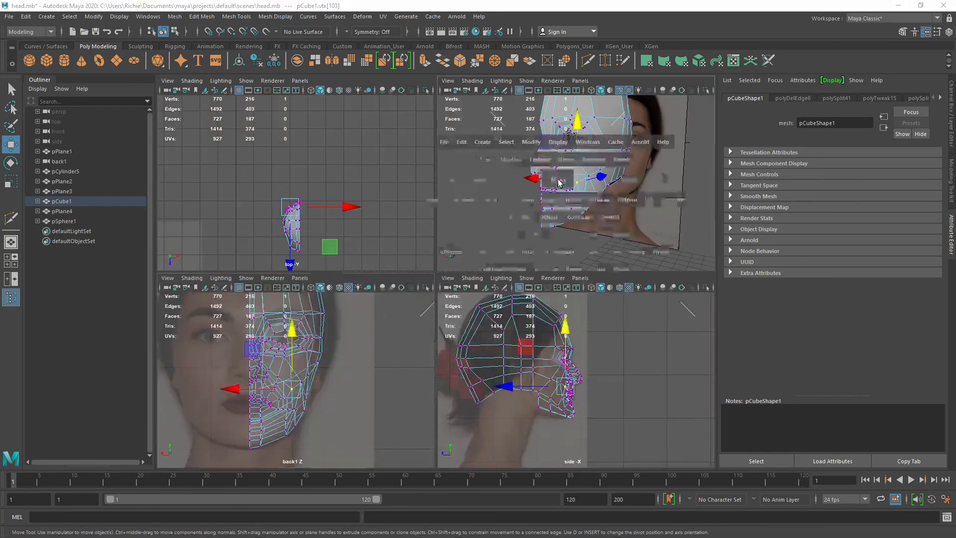
alt+drag(455, 242, 363, 238)
scroll(364, 229, up, 4)
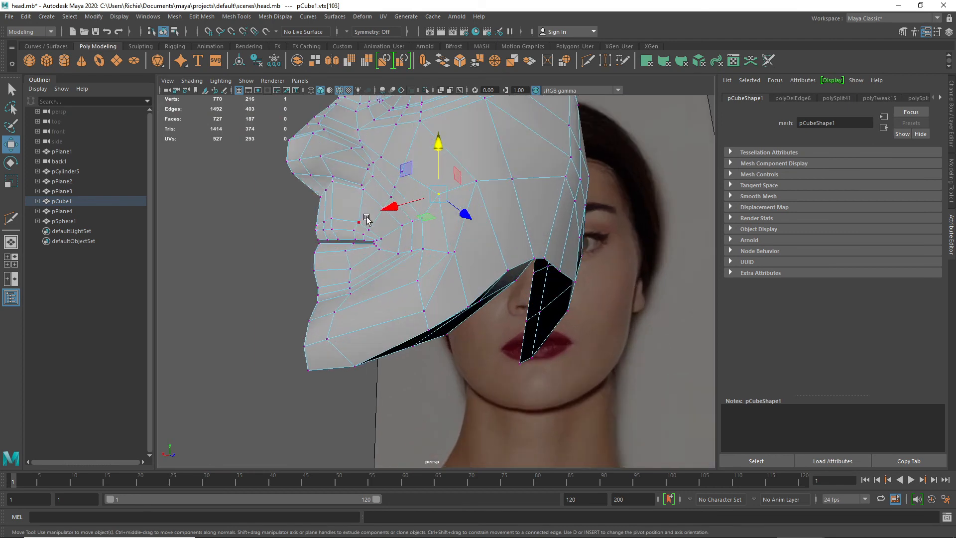
alt+middle_drag(354, 196, 365, 253)
scroll(370, 258, up, 2)
mouse_move(392, 270)
alt+mouse_down()
mouse_move(372, 261)
mouse_move(382, 267)
alt+mouse_up()
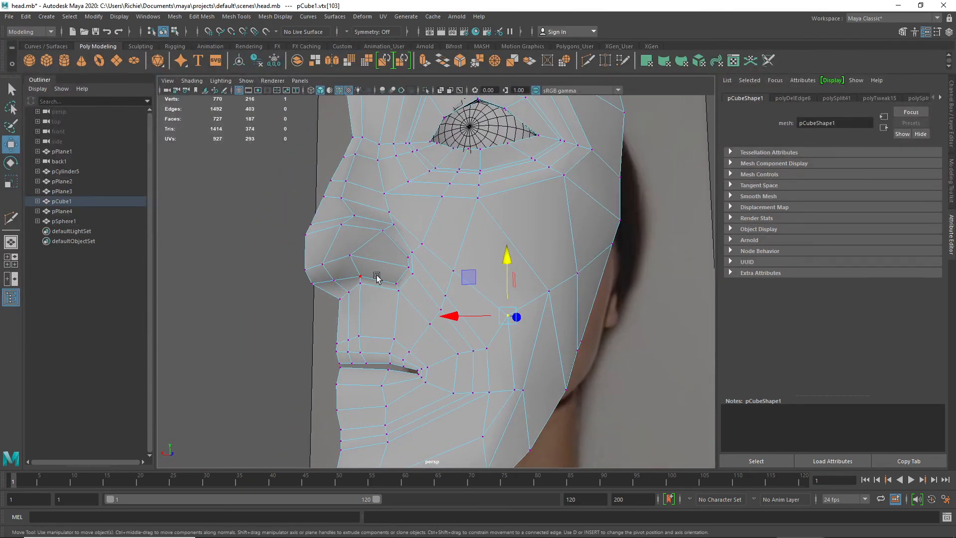
key(space)
key(space)
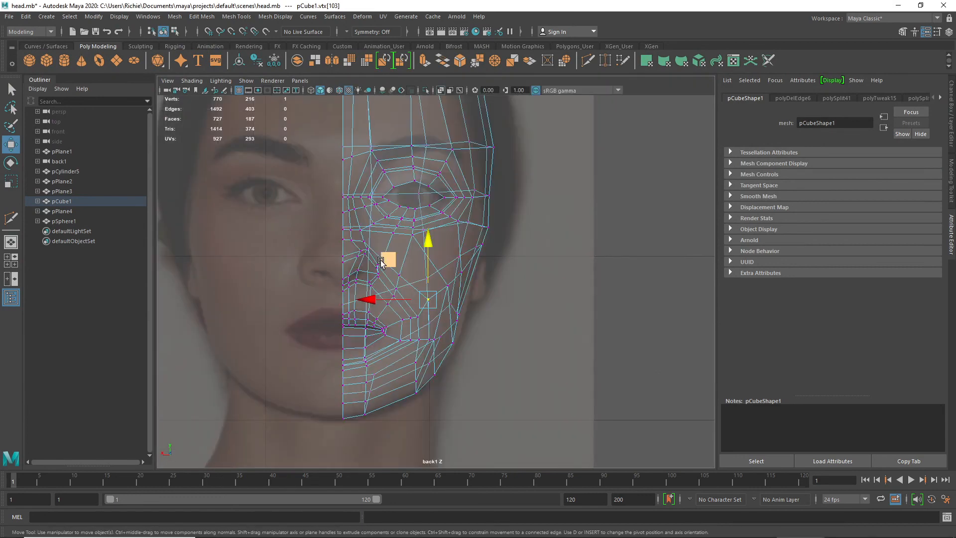
- Extrude the nostril face under the nose and raise it upward in the front view to form the nostril cavity
scroll(381, 261, up, 3)
scroll(307, 287, up, 3)
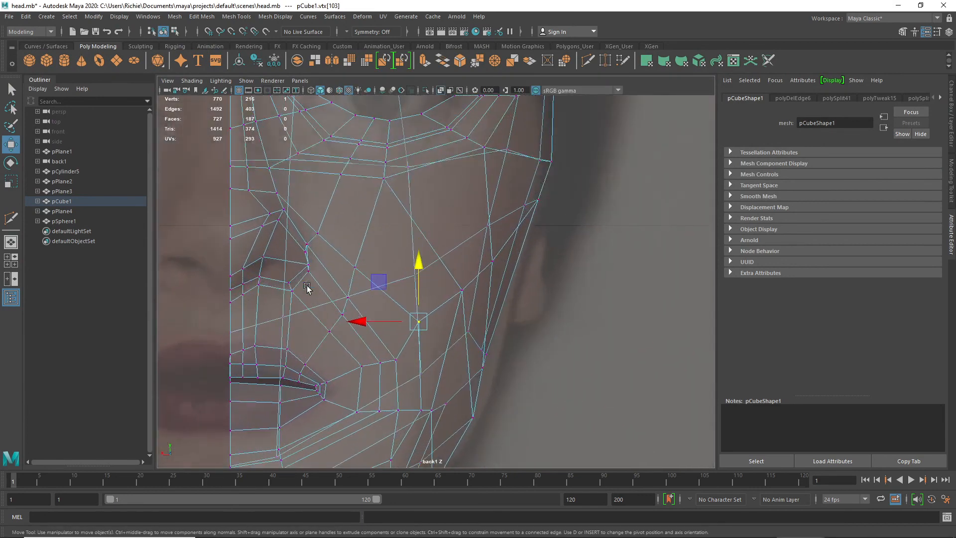
click(262, 257)
drag(226, 257, 239, 259)
right_drag(252, 271, 251, 303)
click(256, 279)
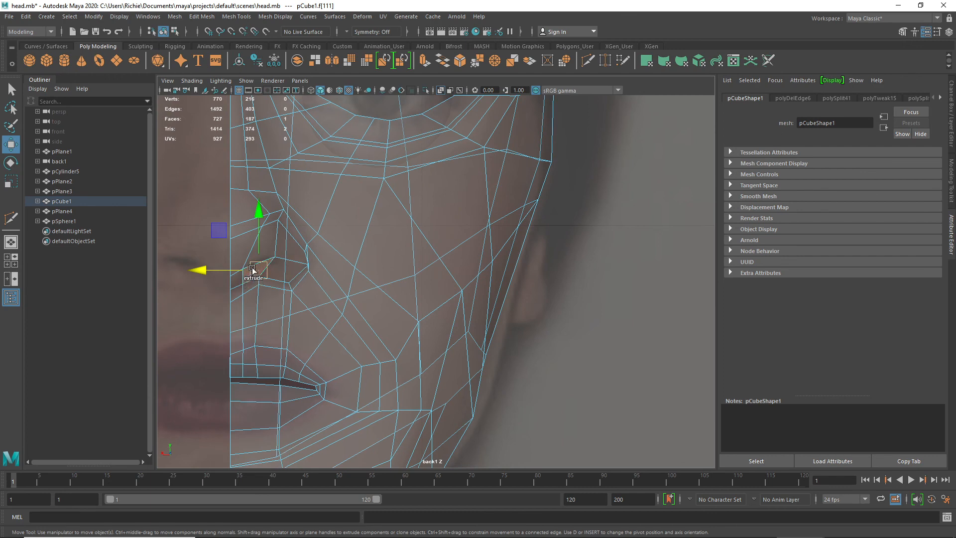
drag(258, 219, 259, 182)
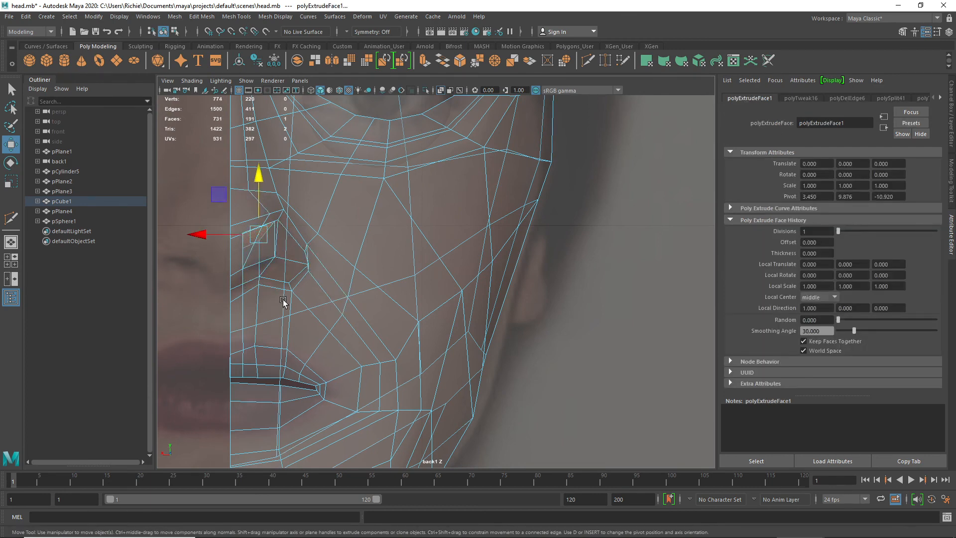
- Move the extruded nostril face slightly backward along the front-to-back axis in the perspective view
key(space)
alt+drag(551, 205, 496, 207)
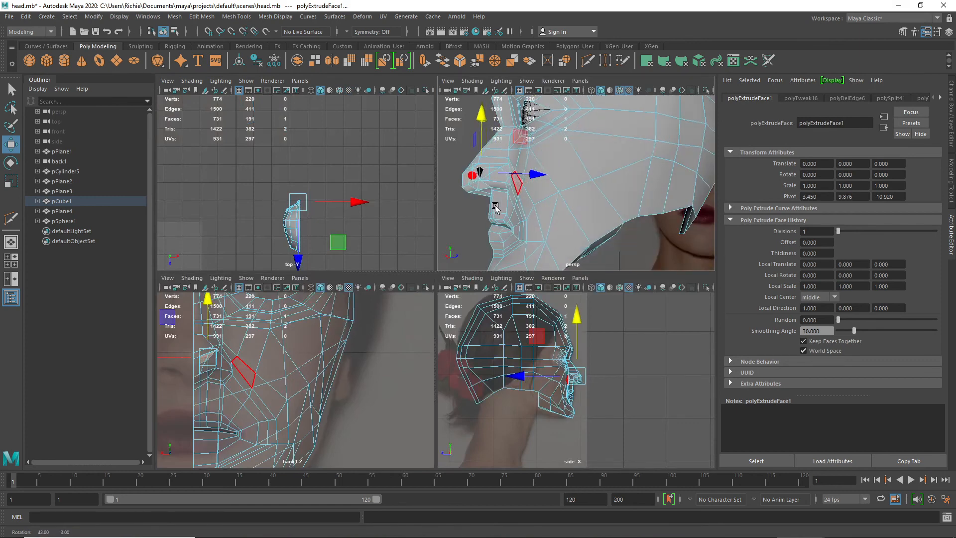
mouse_move(533, 177)
mouse_down()
mouse_move(557, 176)
mouse_move(539, 175)
mouse_up()
alt+drag(452, 206, 481, 211)
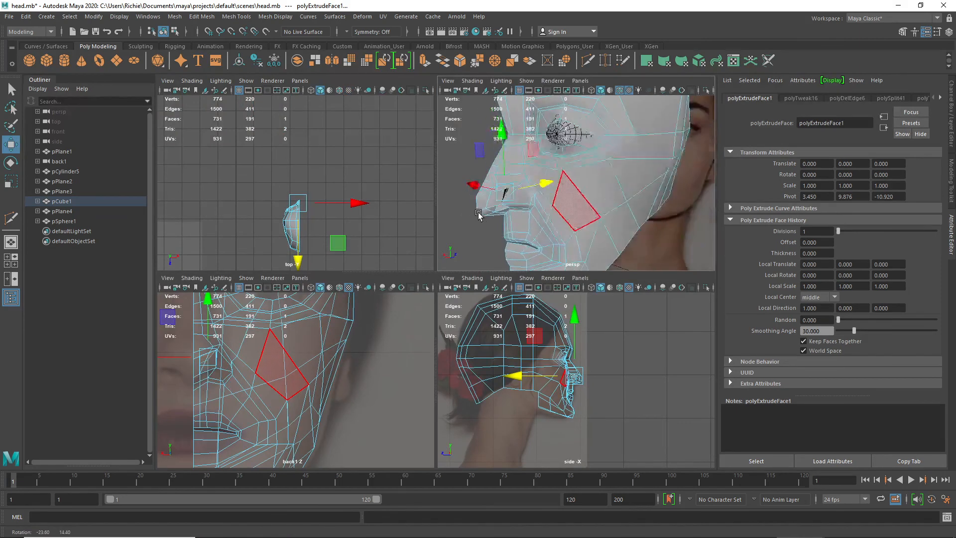
scroll(496, 197, up, 5)
scroll(495, 198, down, 5)
scroll(489, 196, up, 3)
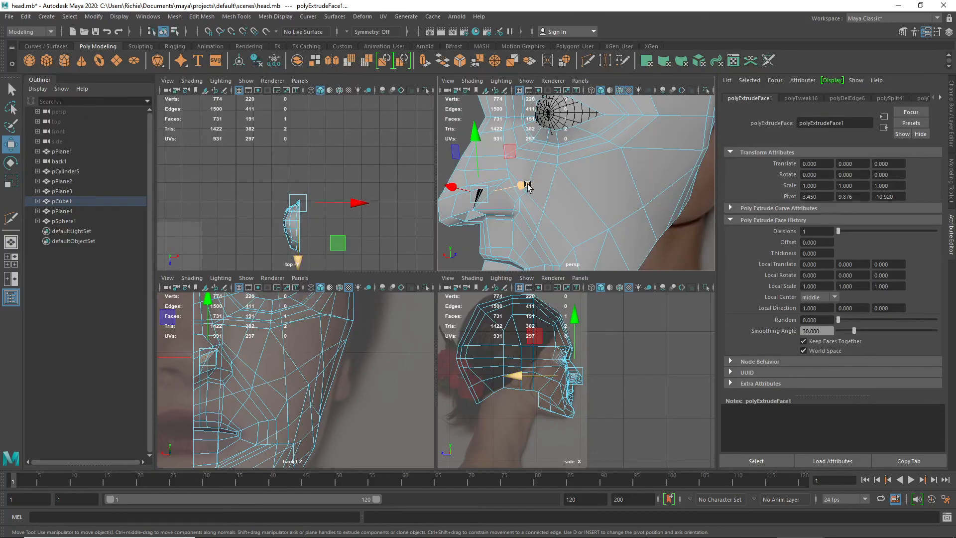
alt+drag(501, 207, 528, 197)
- Examine the extruded nostril with the smooth mesh preview and return to the unsmoothed display
key(r)
key(3)
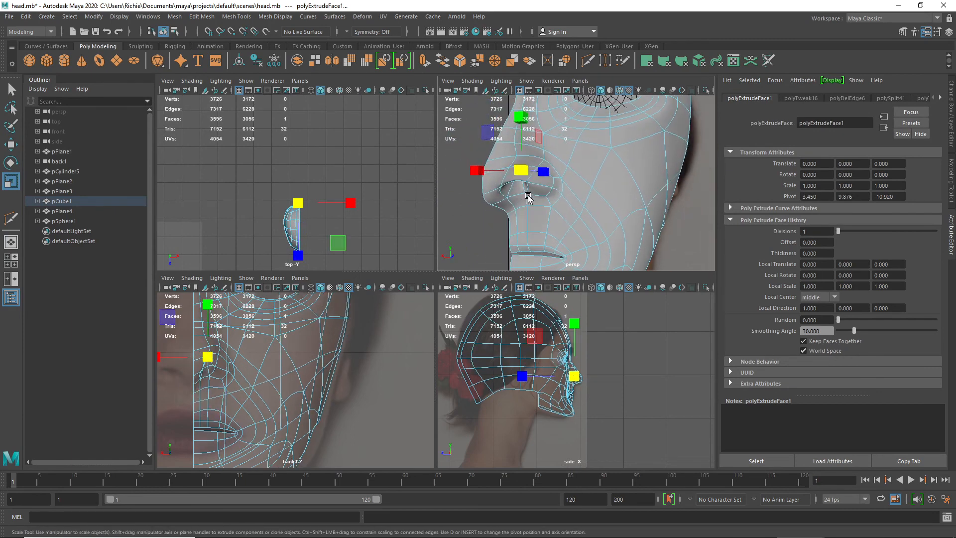
key(space)
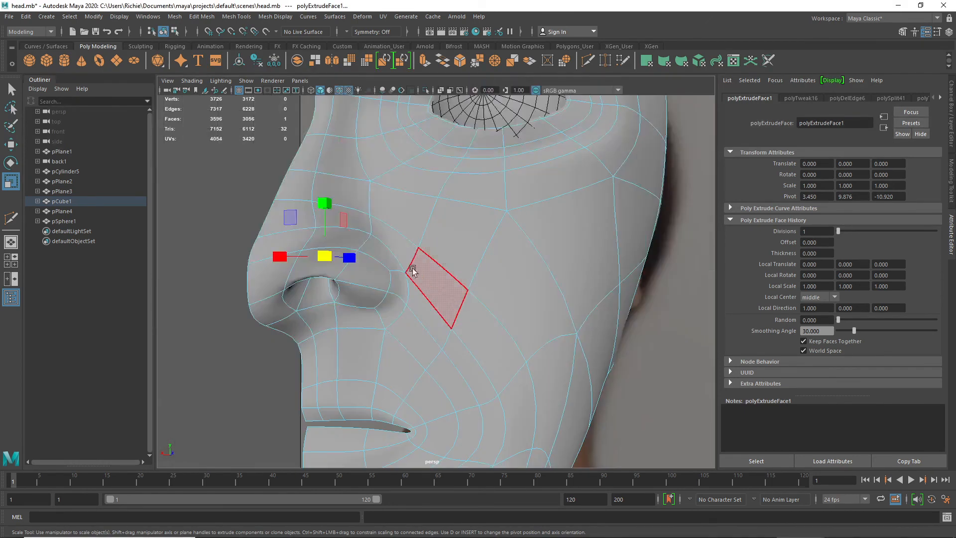
key(space)
key(space)
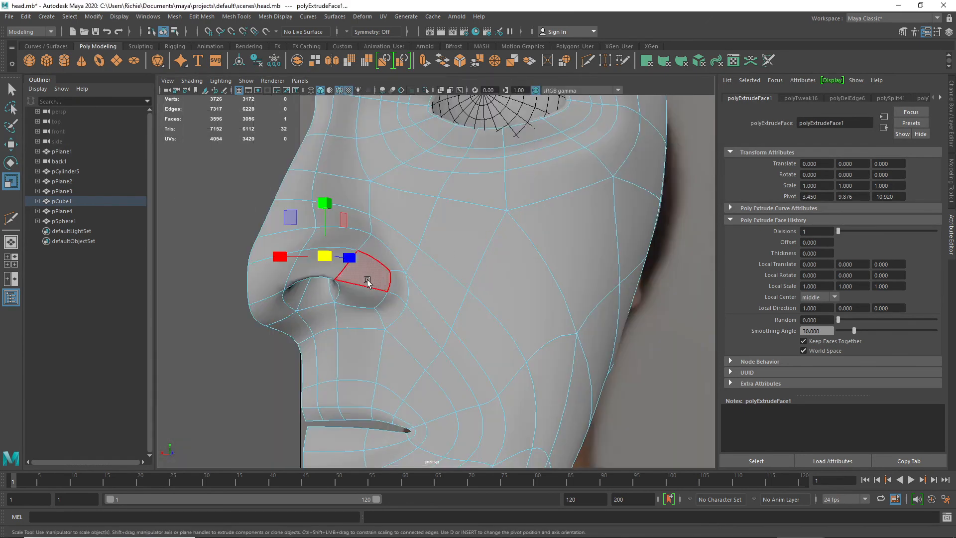
key(1)
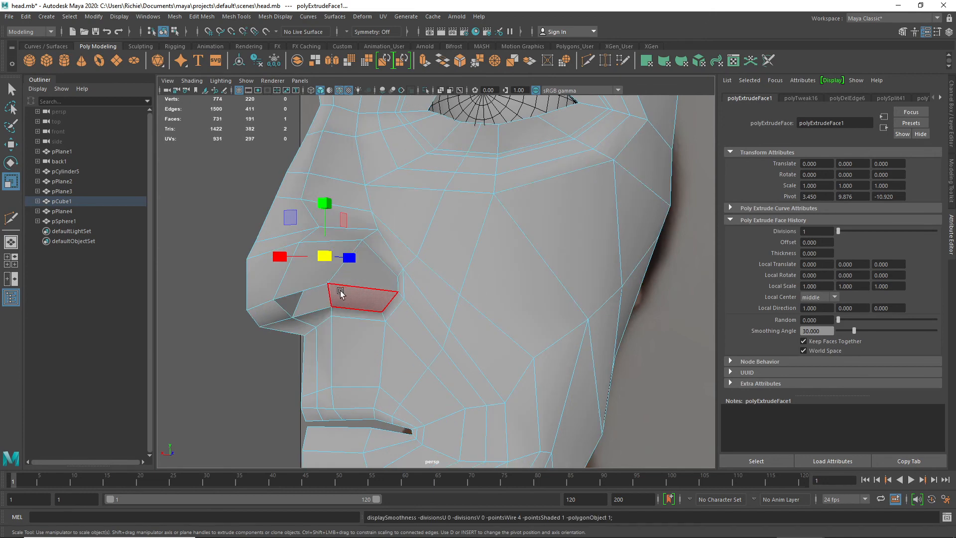
- Cut a new edge with Multi-Cut across the rear of the nostril rim, down to the base of the nose
mouse_move(338, 289)
shift+right_down()
mouse_move(285, 269)
mouse_move(282, 287)
shift+right_up()
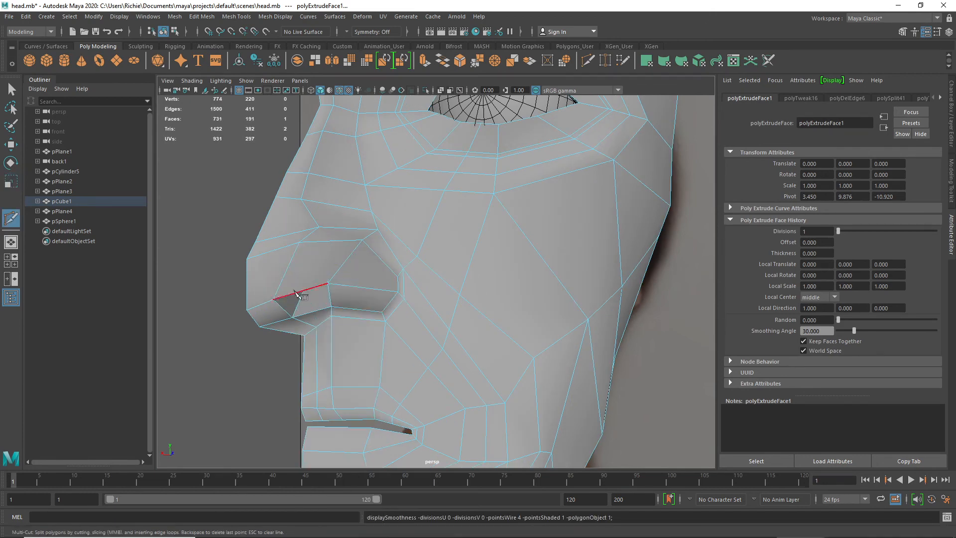
click(342, 285)
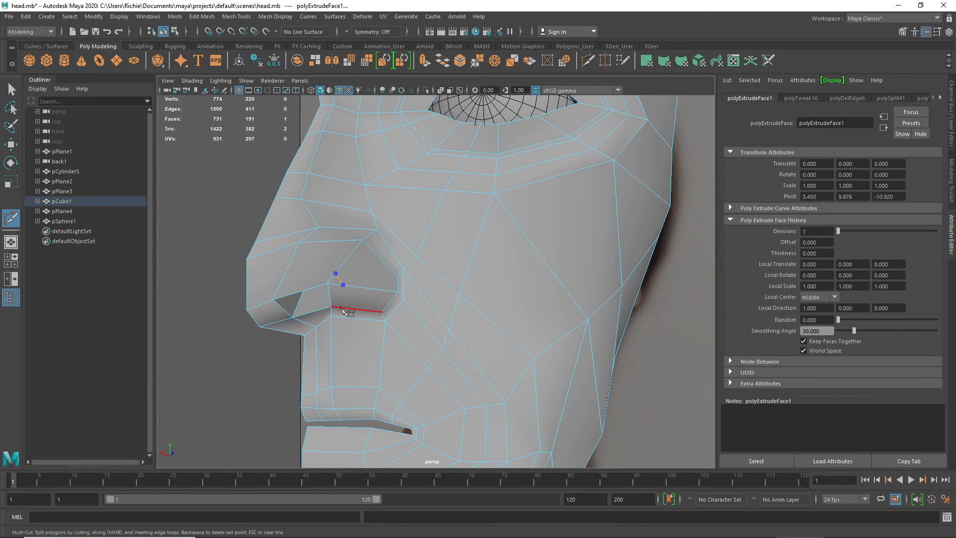
click(341, 307)
click(332, 316)
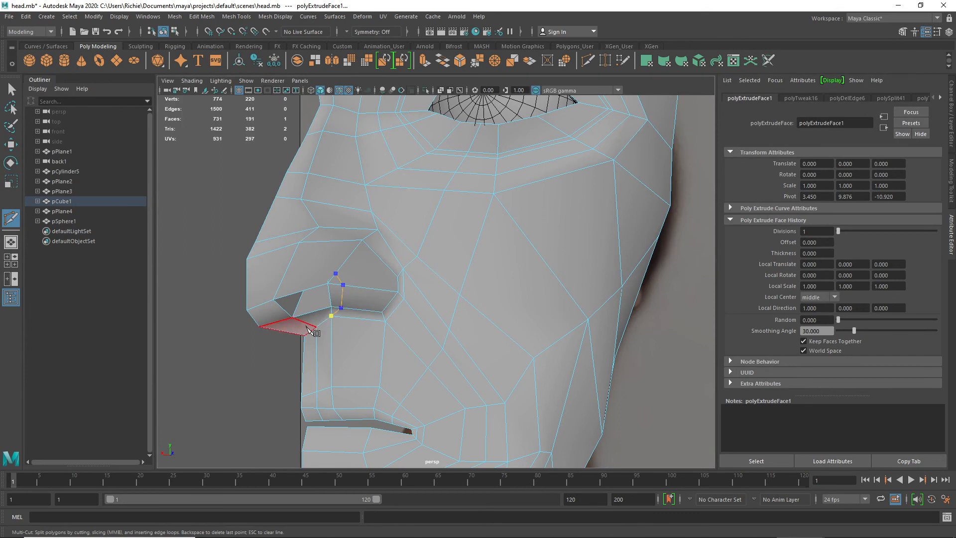
right_click(359, 299)
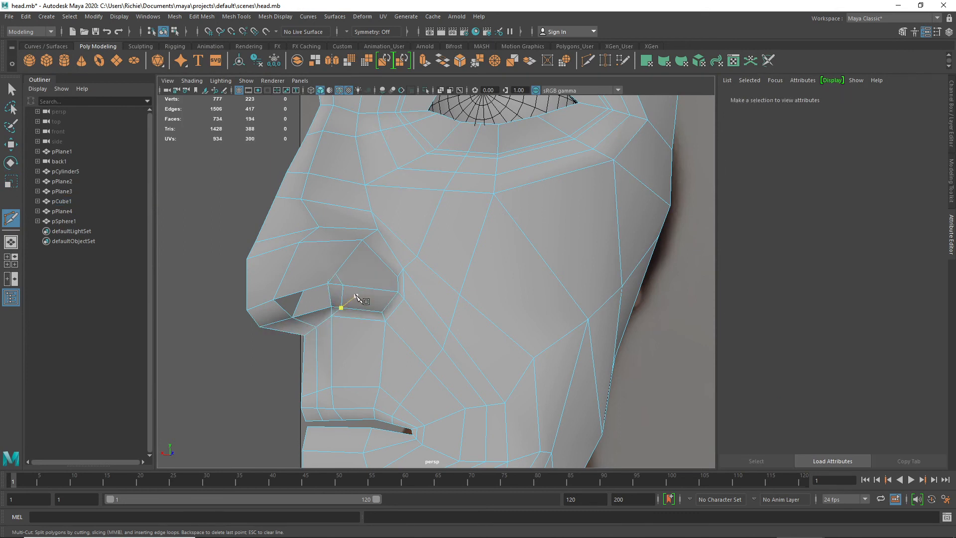
- Continue the Multi-Cut edge along the outside of the nostril opening, around its front and back underneath the nose
click(336, 274)
click(282, 284)
click(264, 303)
click(317, 327)
key(Return)
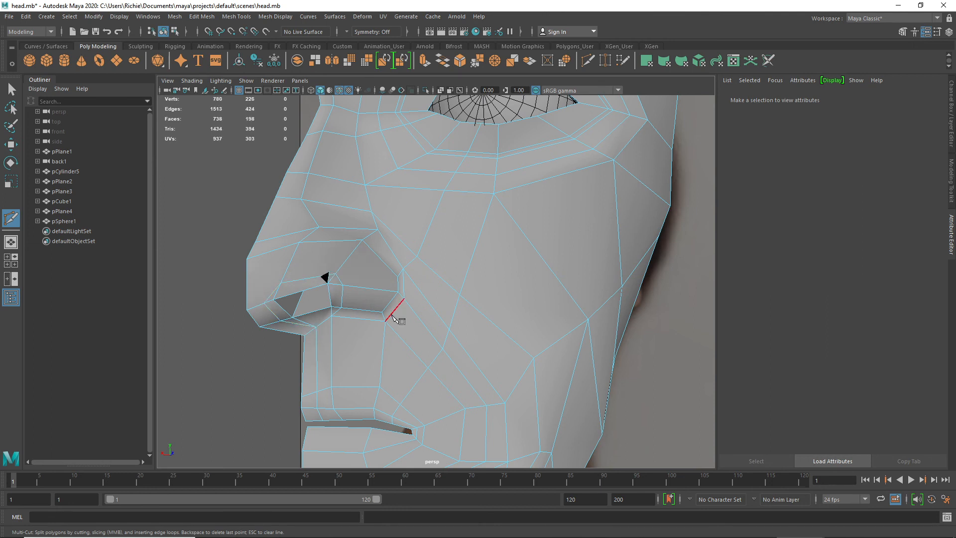
- Collapse the short edges at the front and rear of the nostril rim to clean up the new cuts
right_drag(281, 293, 282, 228)
key(w)
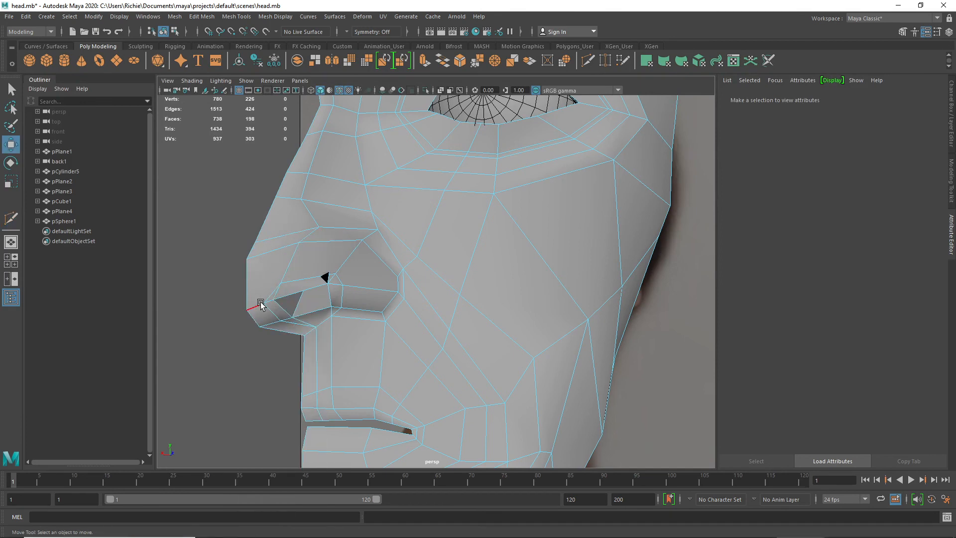
click(268, 297)
shift+right_click(270, 296)
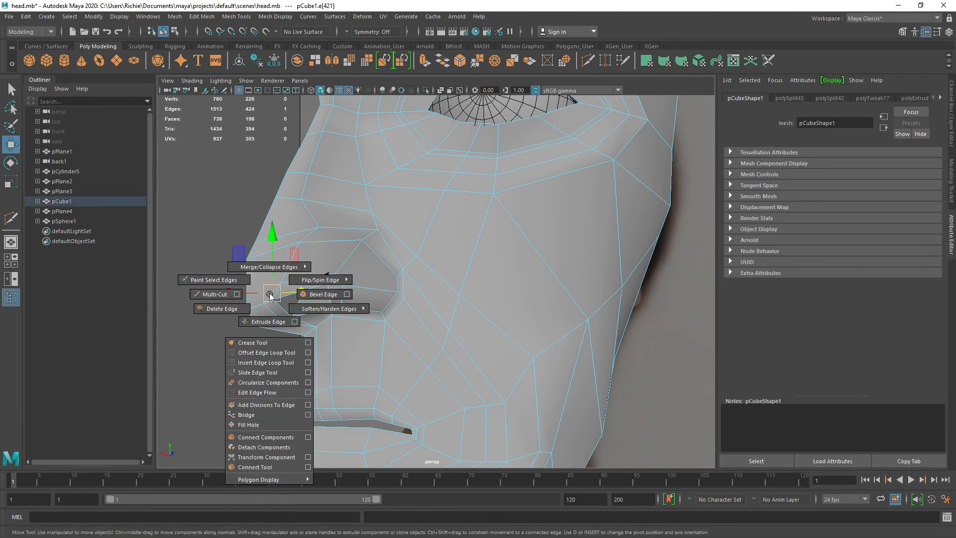
shift+right_drag(270, 293, 310, 261)
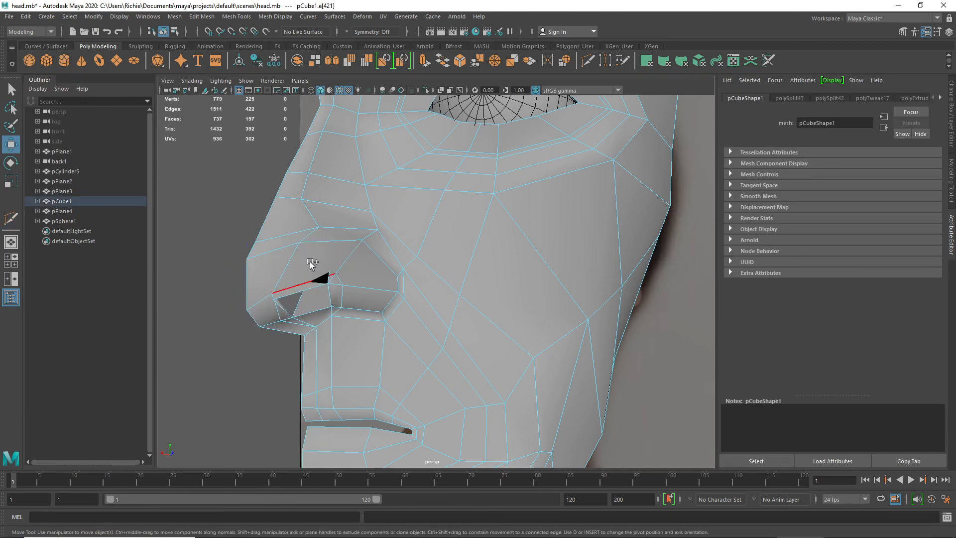
click(339, 277)
key(g)
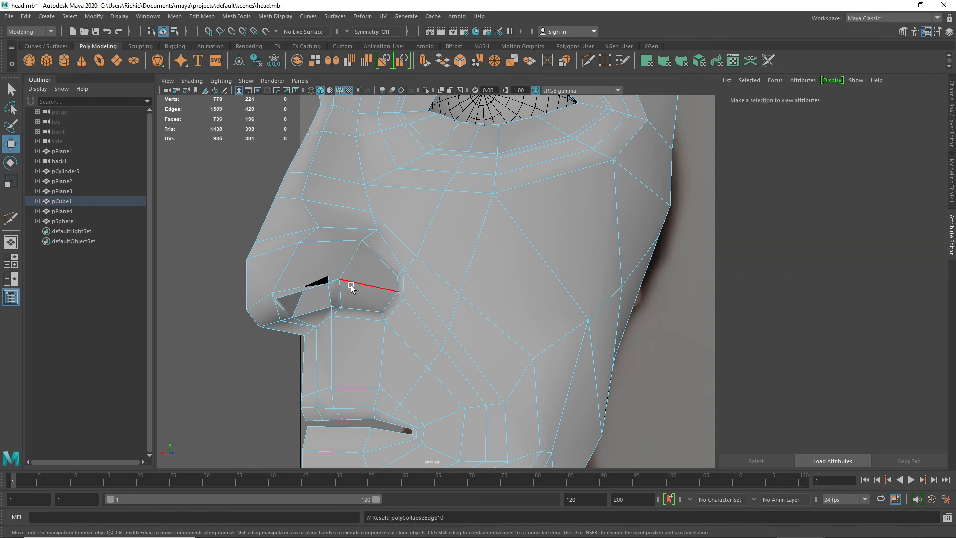
- Move the vertex above the nostril opening forward along the front-to-back axis and select the side vertex at the nose tip
alt+drag(345, 294, 259, 299)
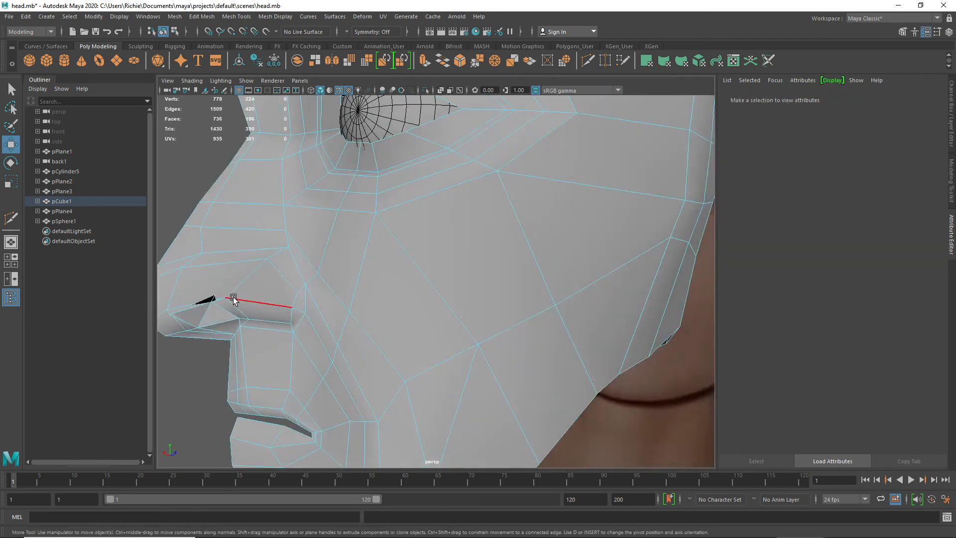
right_drag(233, 298, 194, 257)
click(227, 296)
drag(274, 294, 209, 307)
click(167, 310)
- Select the two vertices where the nose base meets the upper lip in the side view and lower them slightly
key(space)
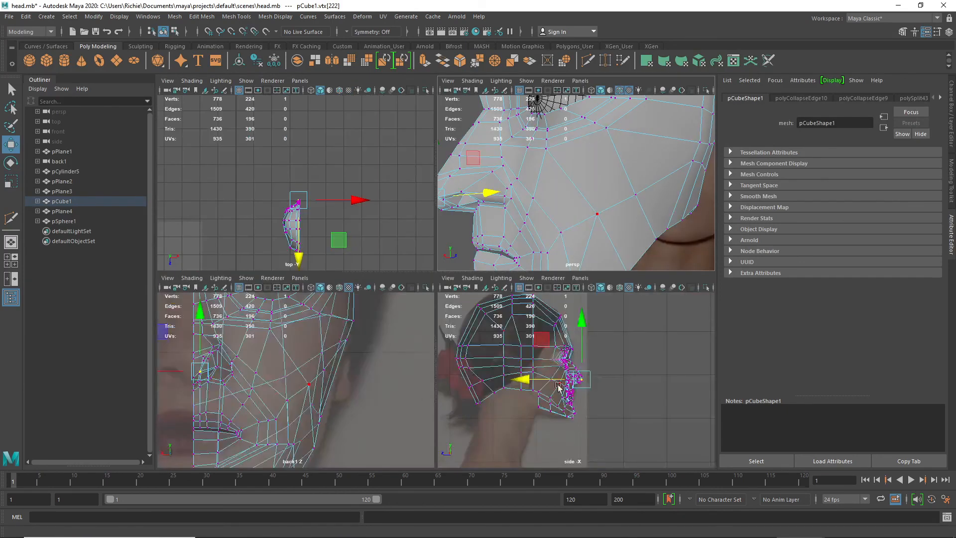
key(space)
scroll(416, 256, up, 5)
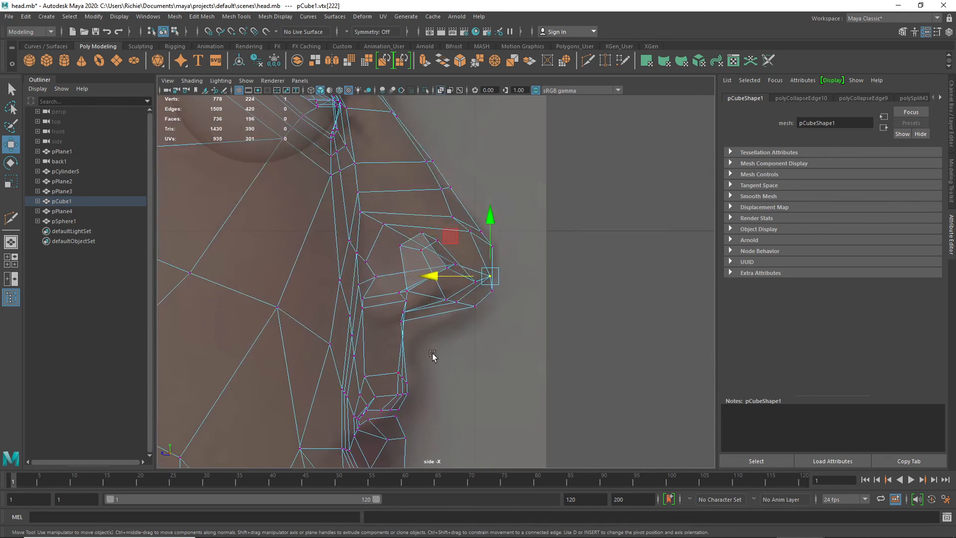
click(401, 318)
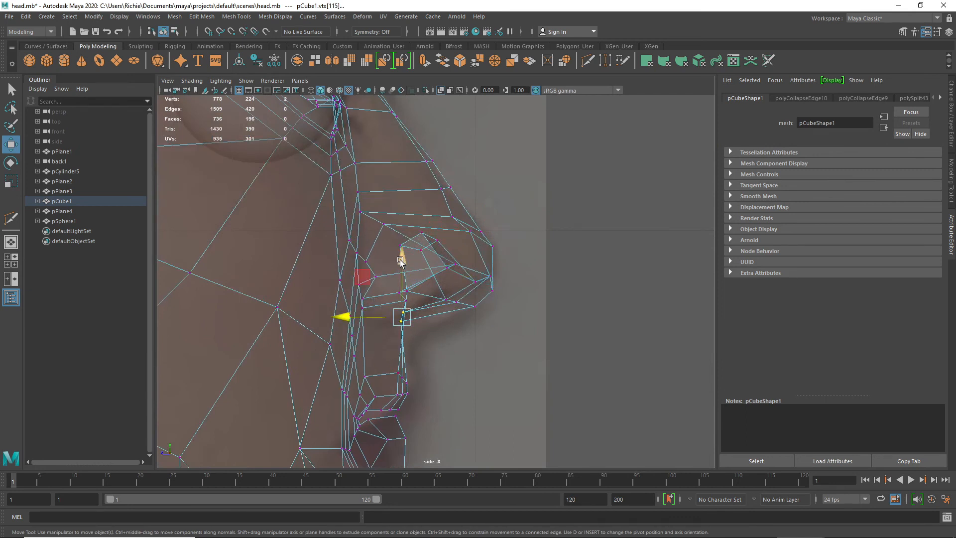
drag(401, 262, 402, 275)
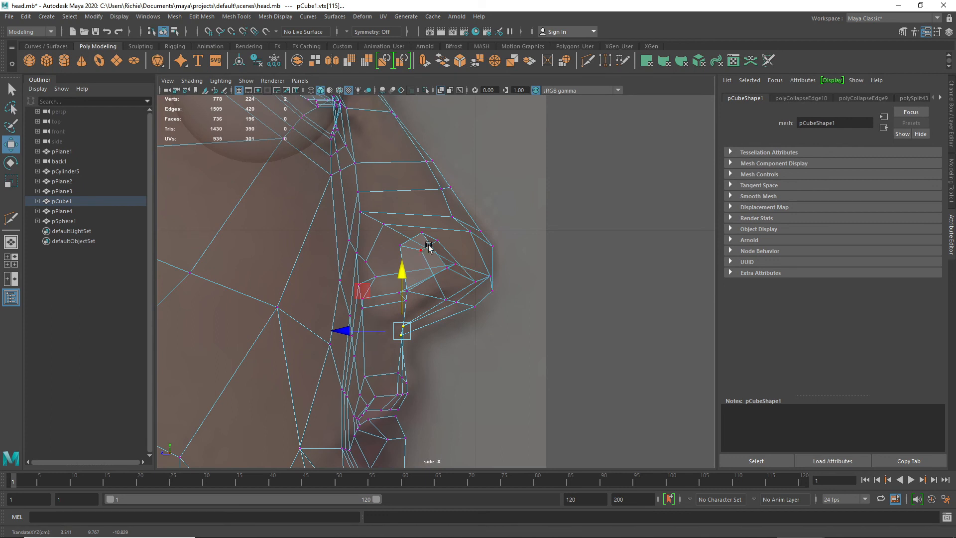
- Adjust the front nostril rim vertex and the vertex just behind the nose tip in the side view
click(446, 267)
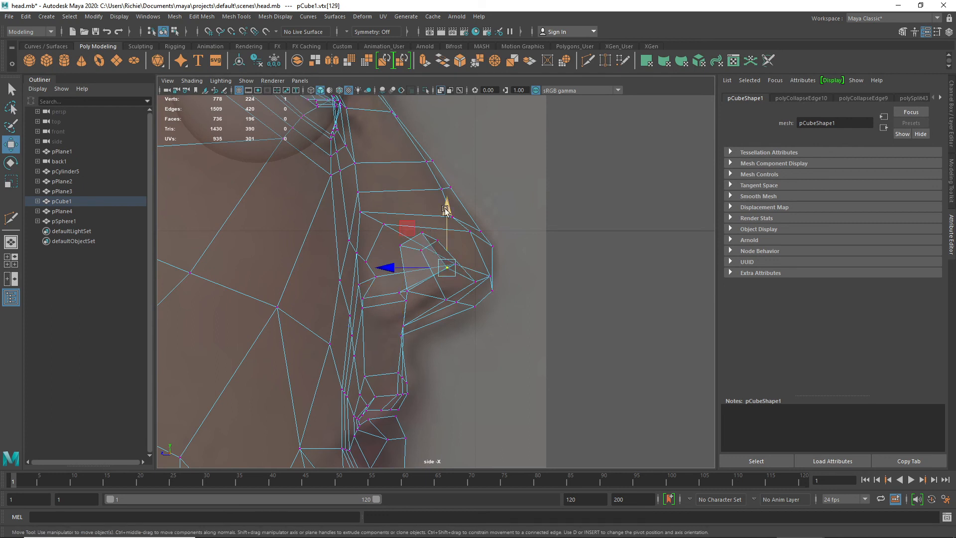
drag(446, 209, 476, 230)
click(475, 283)
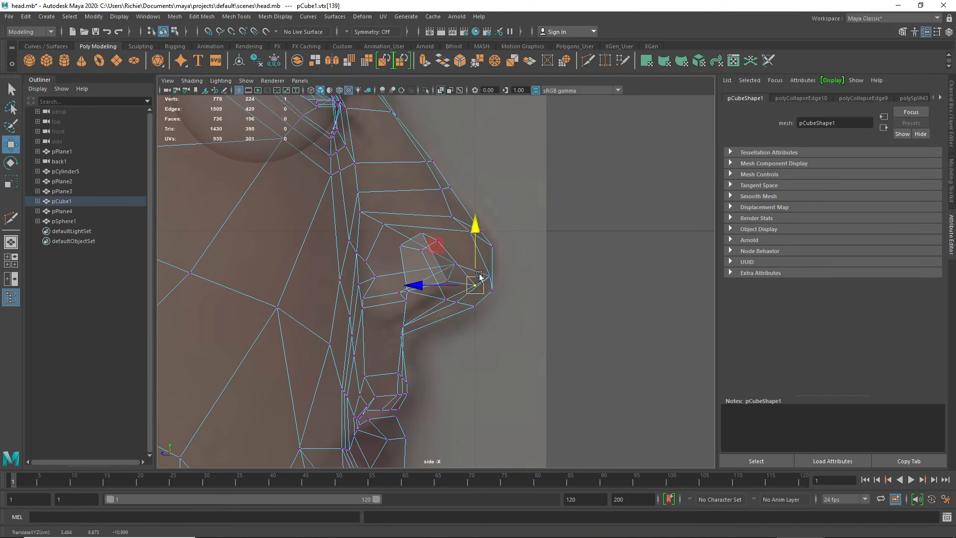
drag(416, 287, 420, 310)
- Lower the three rear nostril vertices, then shift the two vertices at the nose wing's base slightly forward and down
click(388, 279)
drag(403, 235, 402, 250)
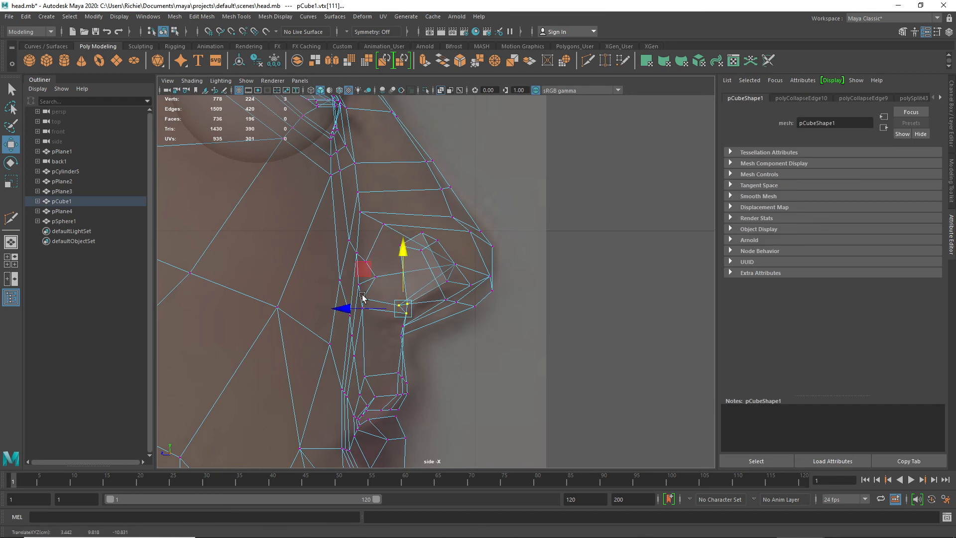
drag(380, 291, 351, 315)
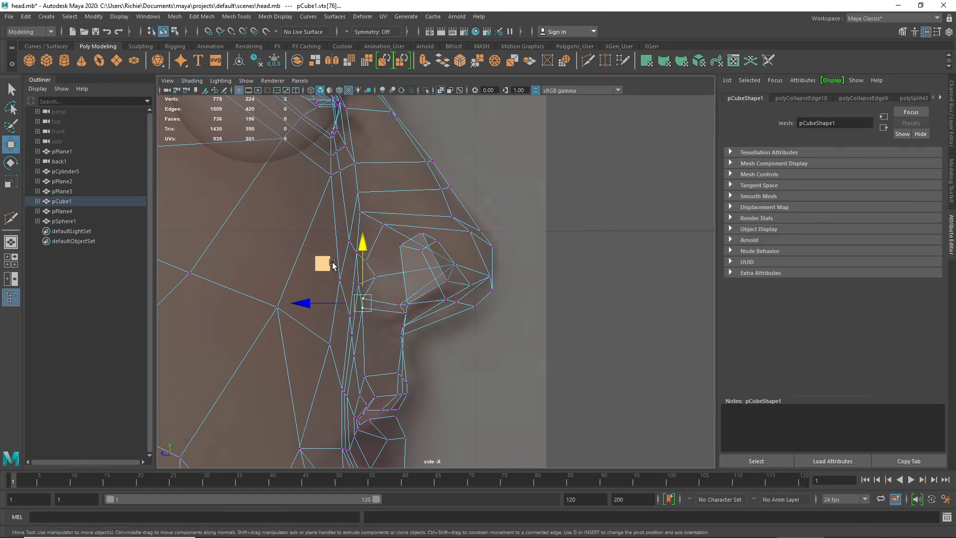
drag(330, 264, 337, 267)
key(space)
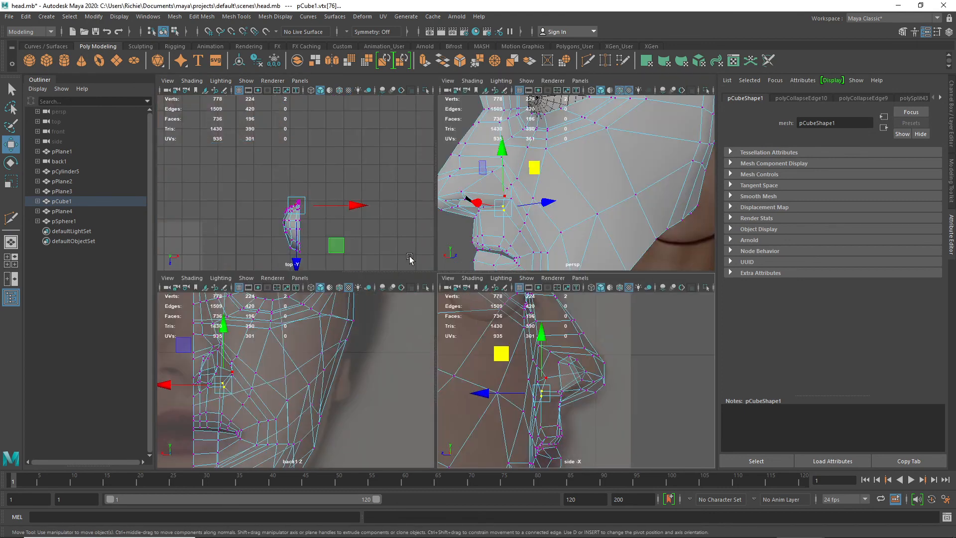
key(space)
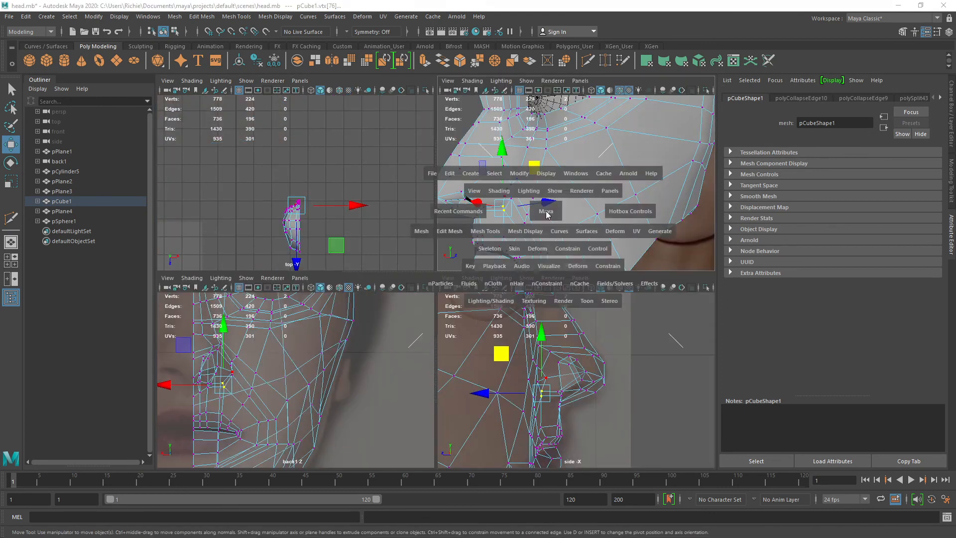
alt+drag(480, 257, 501, 258)
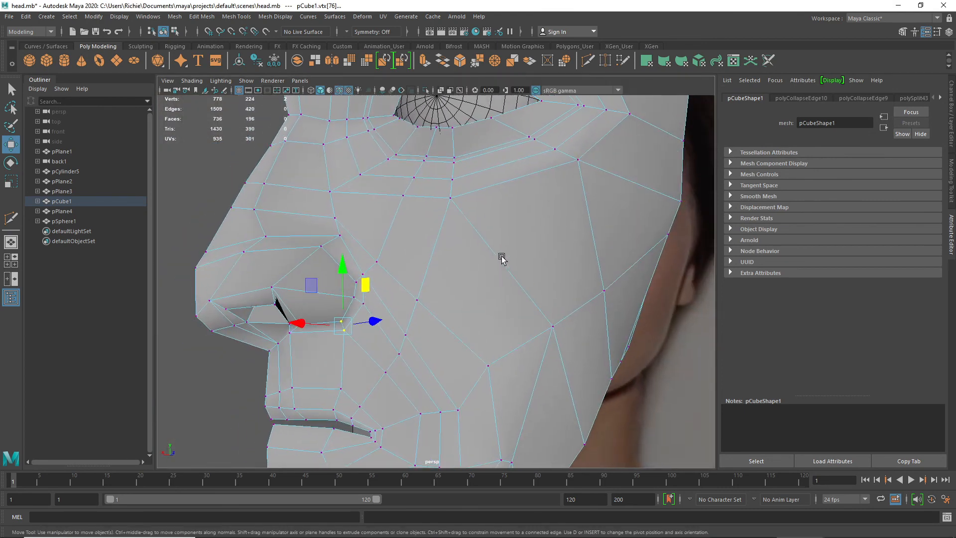
- Use a polygon selection constraint on faces set to Triangles to highlight all triangular faces on the head mesh
scroll(501, 263, down, 5)
mouse_move(483, 357)
alt+mouse_down()
mouse_move(463, 363)
mouse_move(475, 360)
alt+mouse_up()
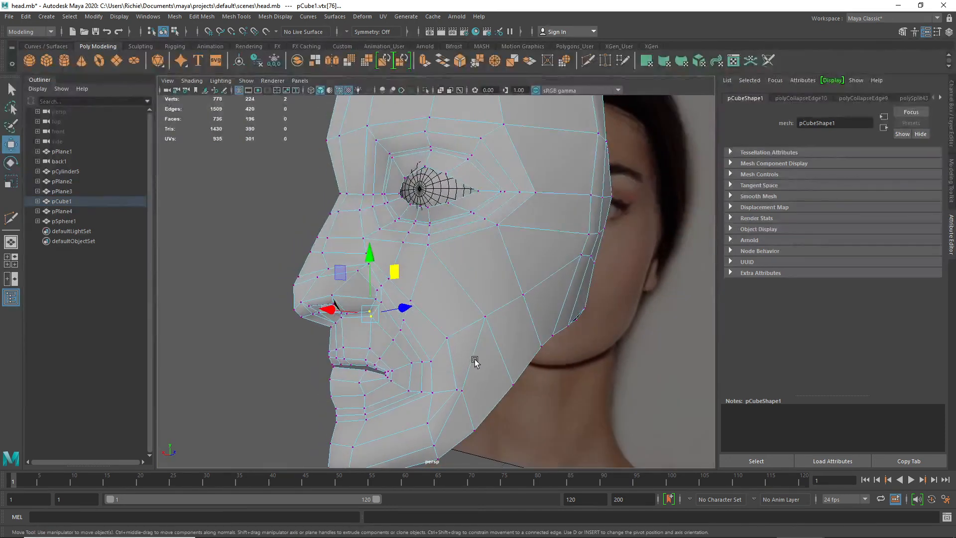
right_drag(436, 219, 473, 209)
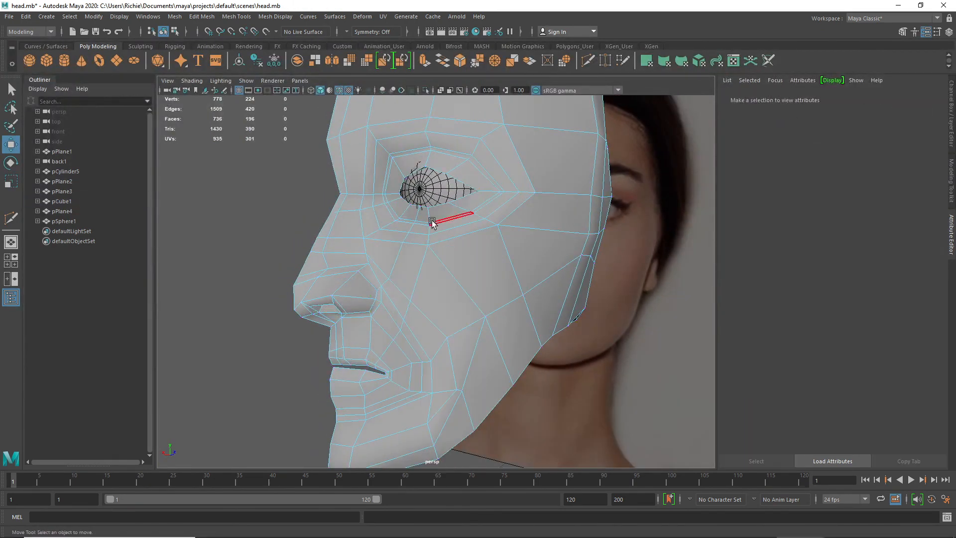
click(93, 16)
mouse_move(69, 17)
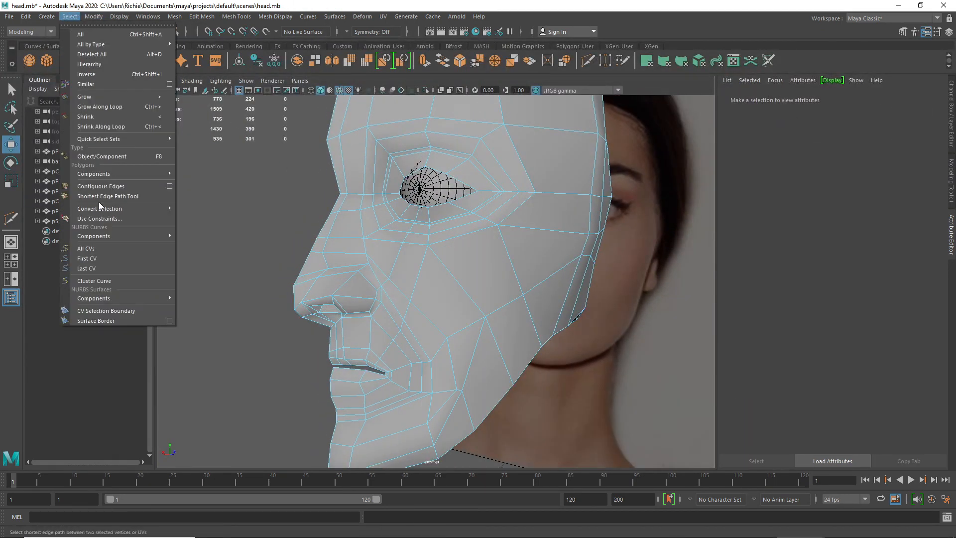
click(109, 218)
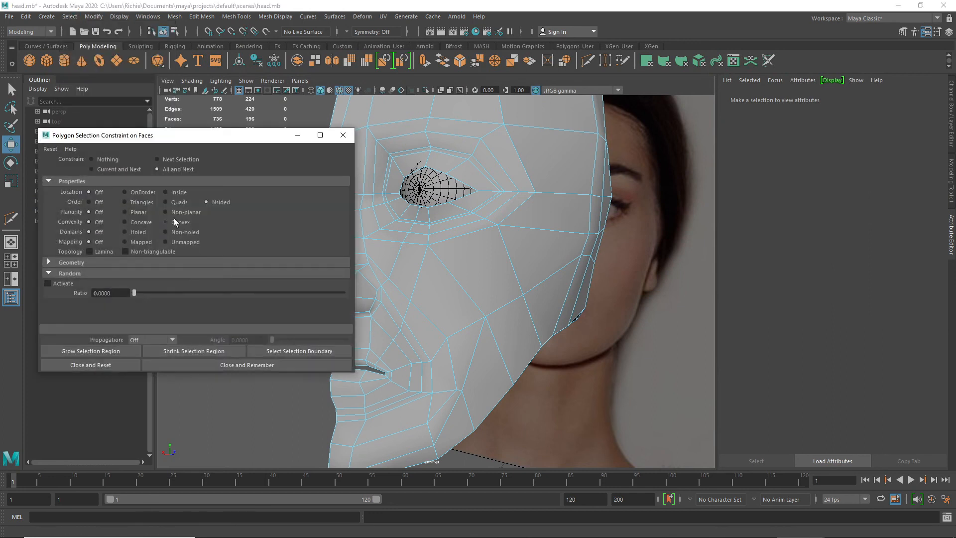
click(141, 203)
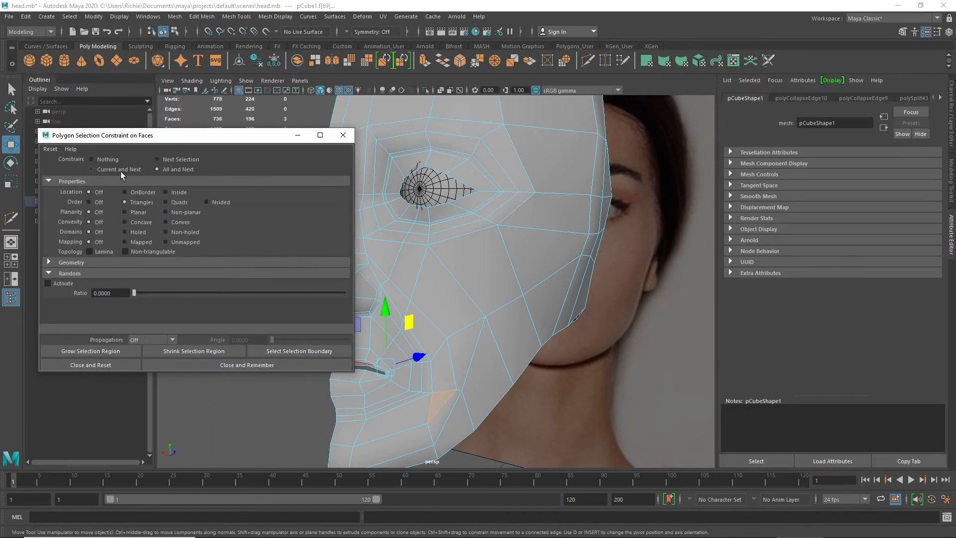
alt+drag(476, 350, 461, 294)
click(172, 161)
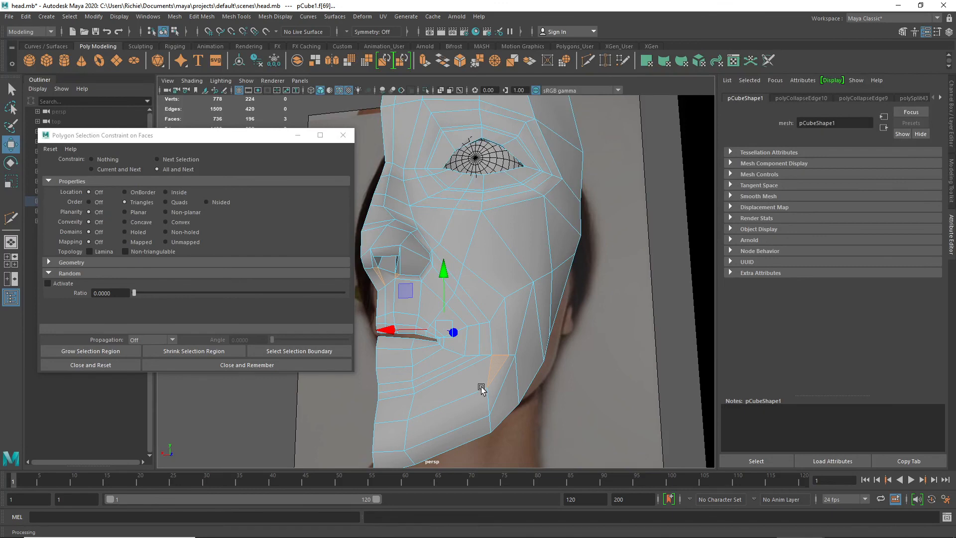
click(342, 135)
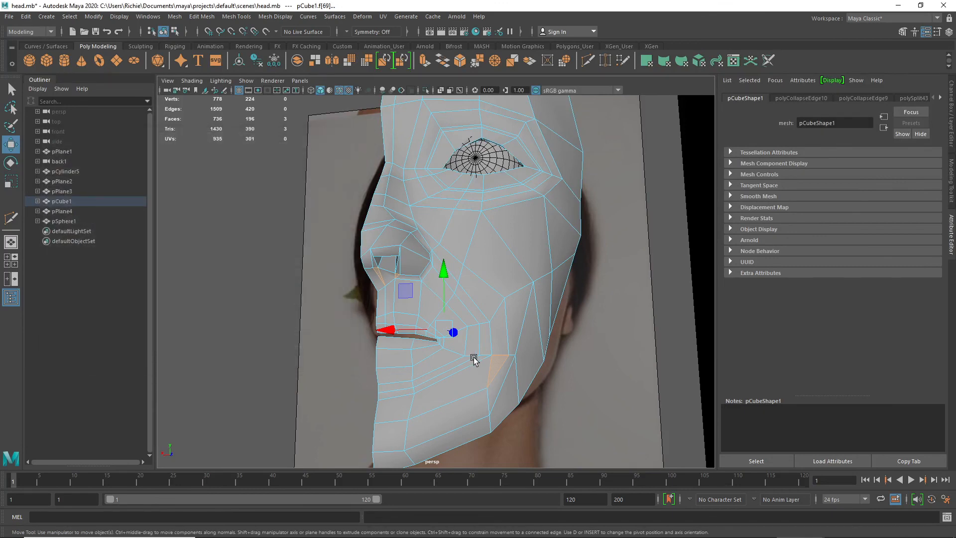
- Multi-Cut a new edge line from the jaw triangle's lower corner across the chin loops up to the lower lip edge
alt+drag(490, 364, 477, 295)
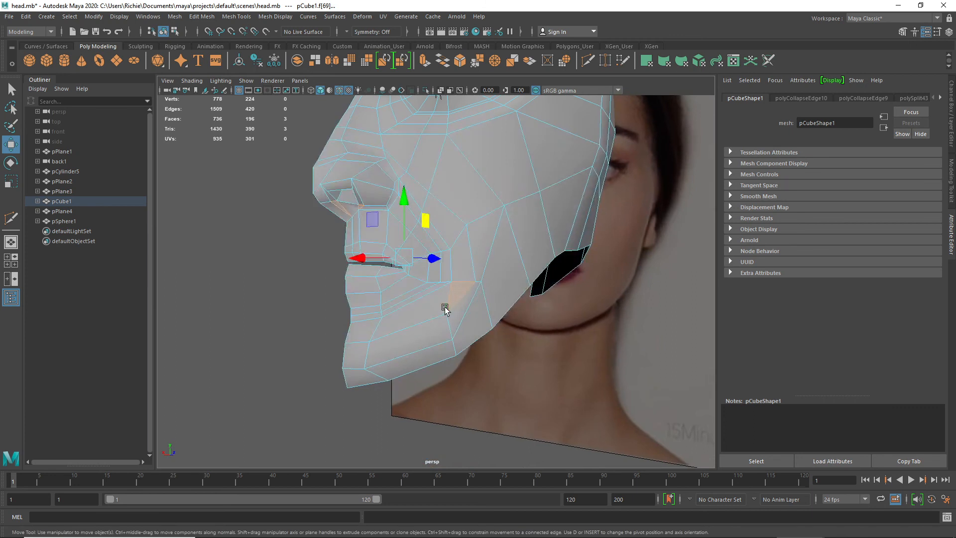
shift+right_drag(445, 309, 393, 295)
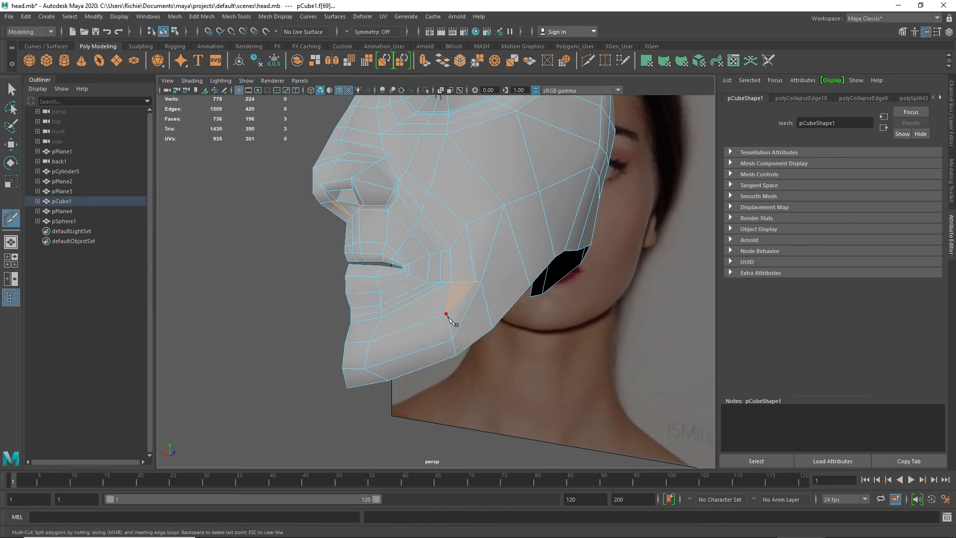
click(446, 314)
click(408, 292)
scroll(393, 269, up, 3)
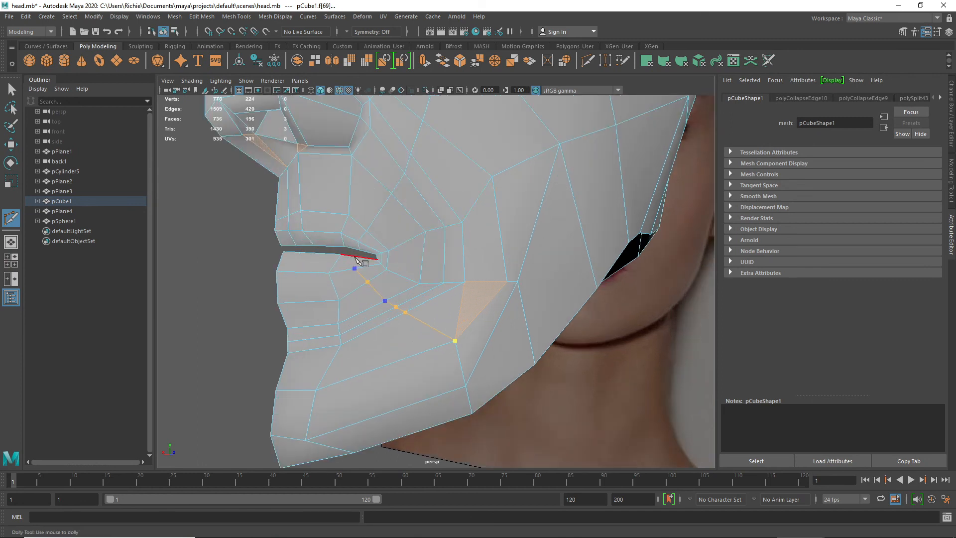
click(355, 257)
key(Return)
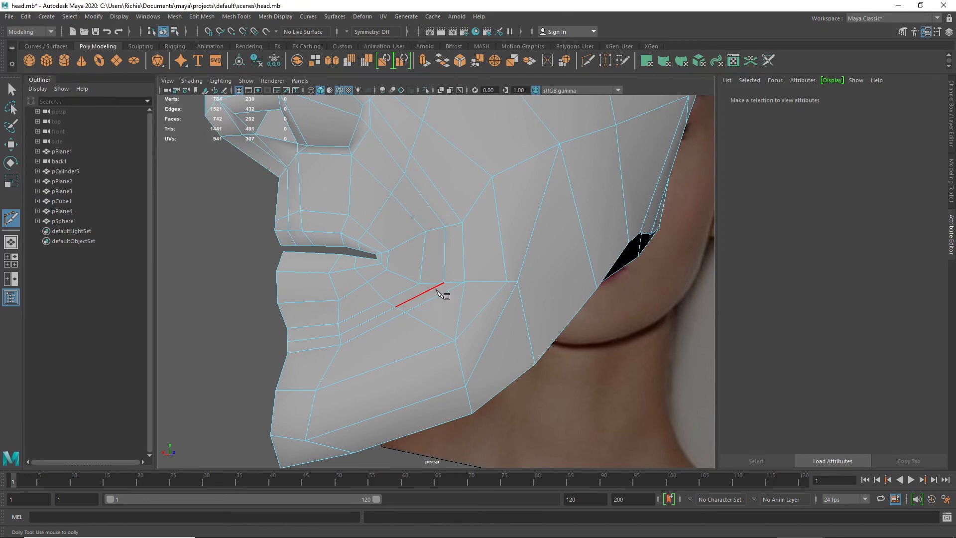
- Delete the front edge of the jaw triangle to merge it with the neighbouring face
key(w)
right_drag(460, 313, 458, 231)
click(462, 291)
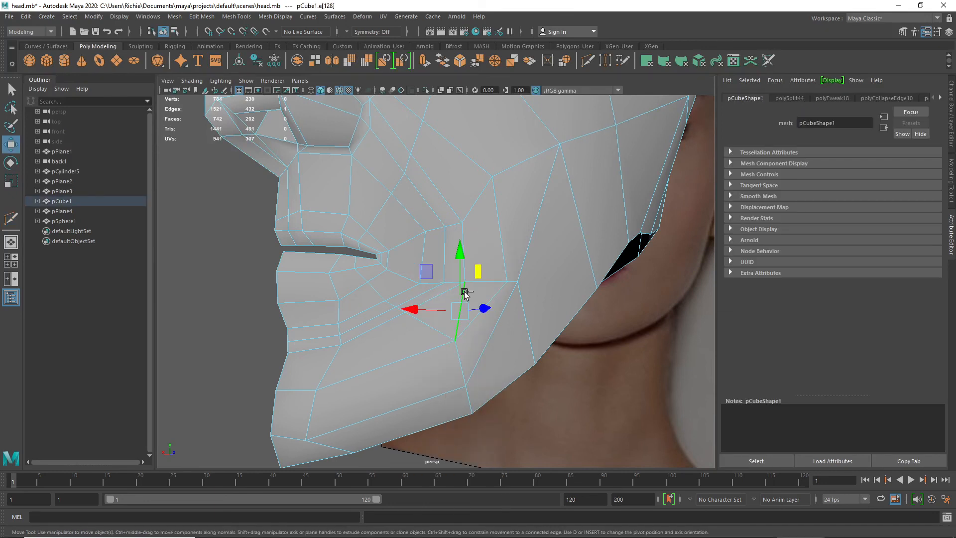
key(Delete)
- Multi-Cut a short edge under the nostril, from the nose base vertex forward across the narrow triangles towards the nose's underside
alt+drag(368, 239, 362, 199)
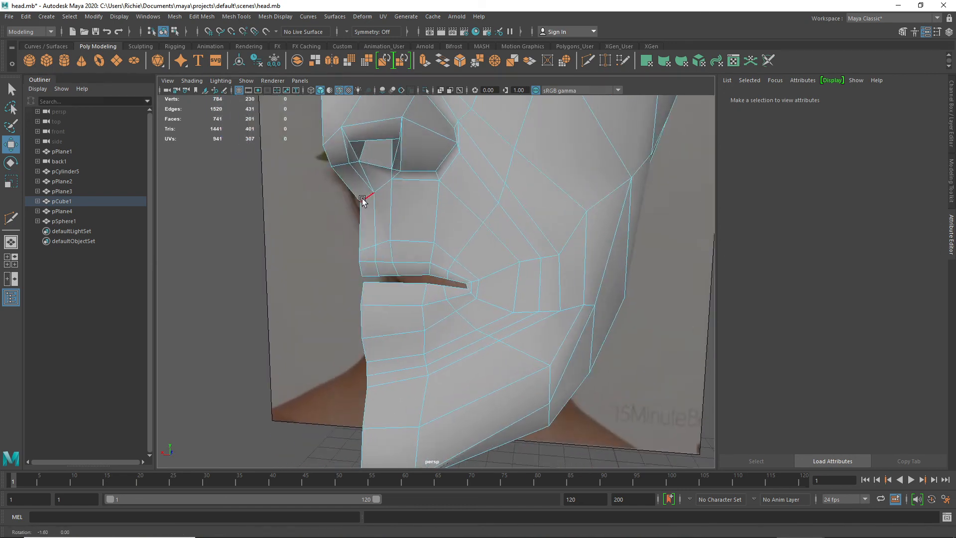
shift+right_click(370, 181)
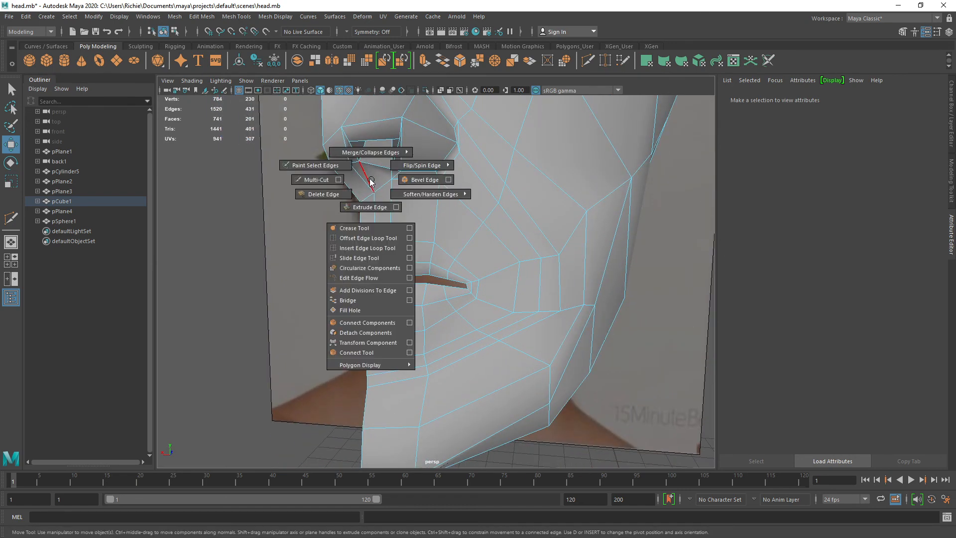
click(317, 179)
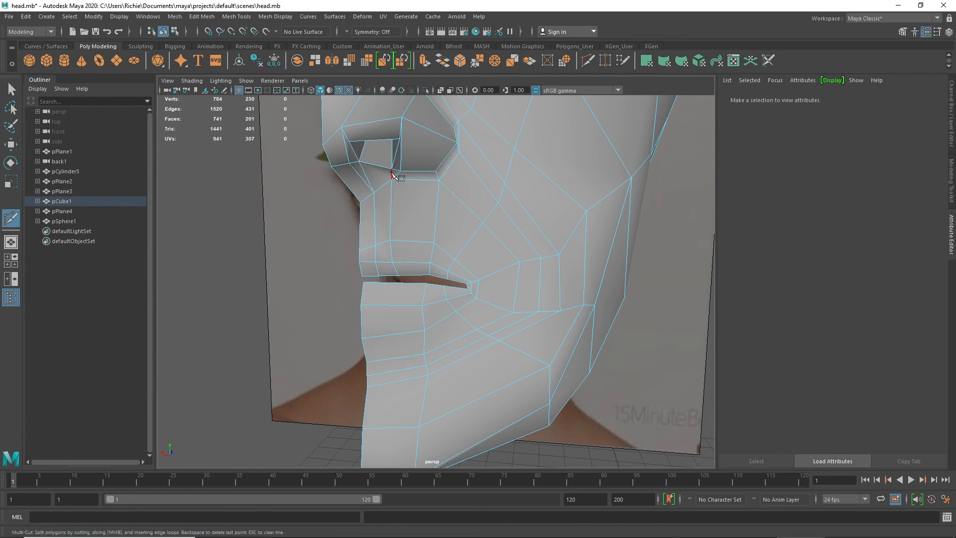
scroll(392, 174, up, 3)
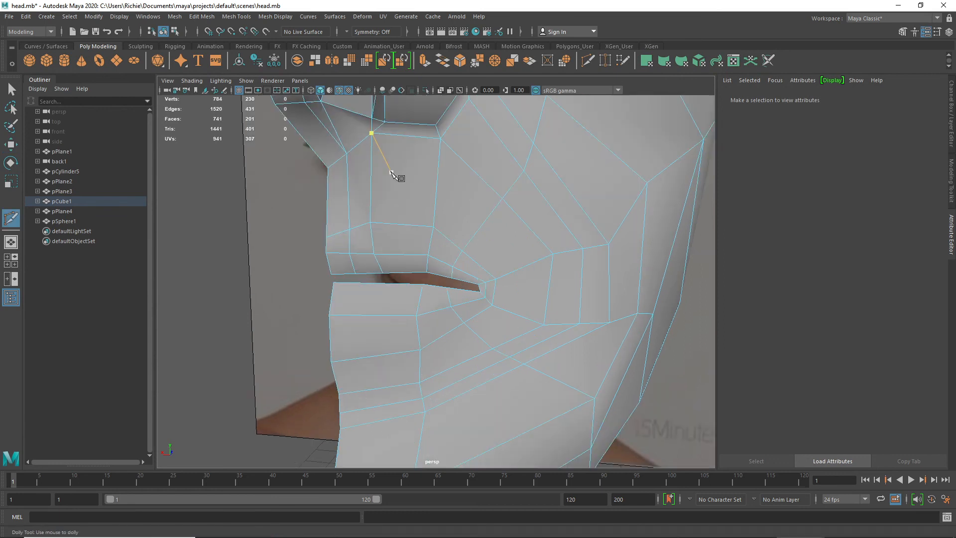
click(372, 127)
click(333, 126)
key(Return)
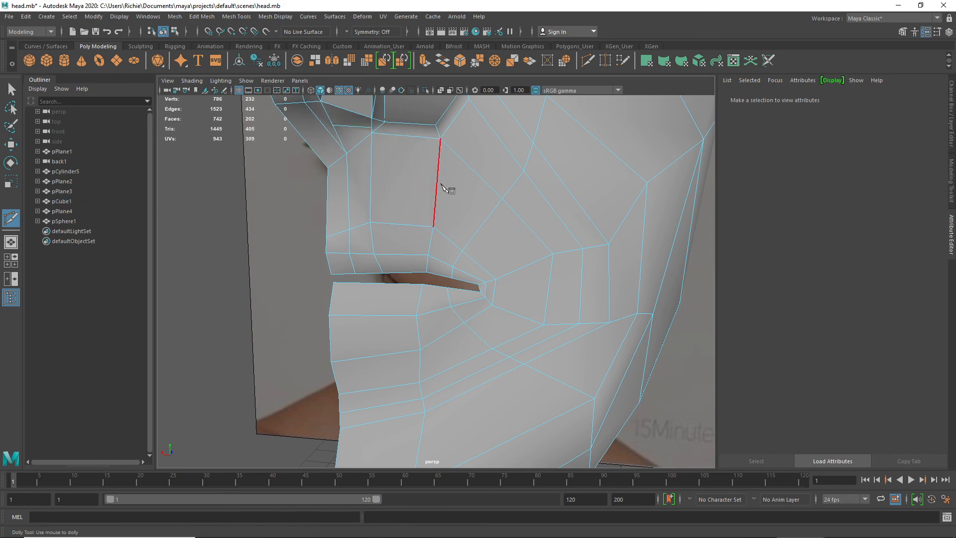
- In smooth preview, move the brow edge above the eye and the inner brow edge near the nose bridge slightly forward
key(3)
scroll(442, 184, down, 5)
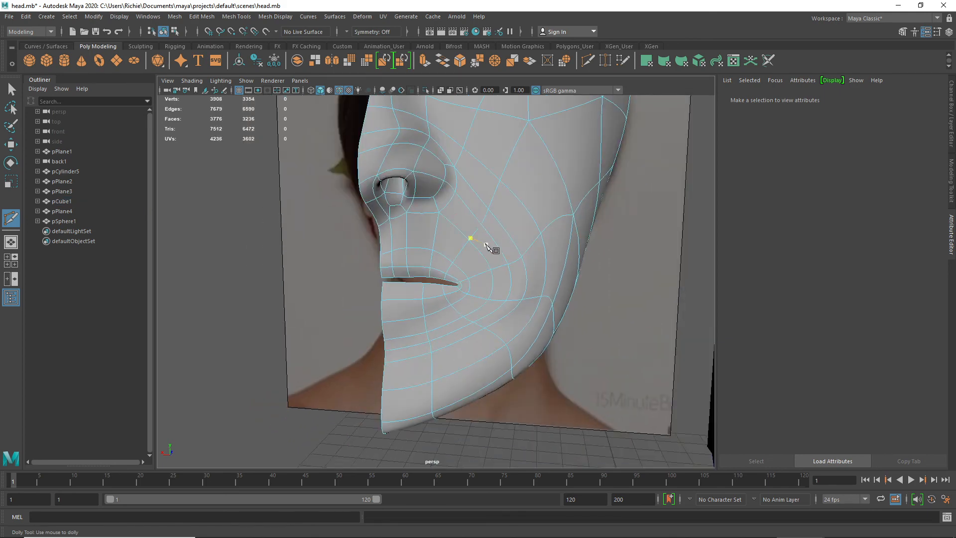
mouse_move(487, 243)
alt+mouse_down()
mouse_move(448, 241)
mouse_move(503, 243)
mouse_move(503, 252)
mouse_move(450, 249)
mouse_move(431, 285)
mouse_move(471, 248)
alt+mouse_up()
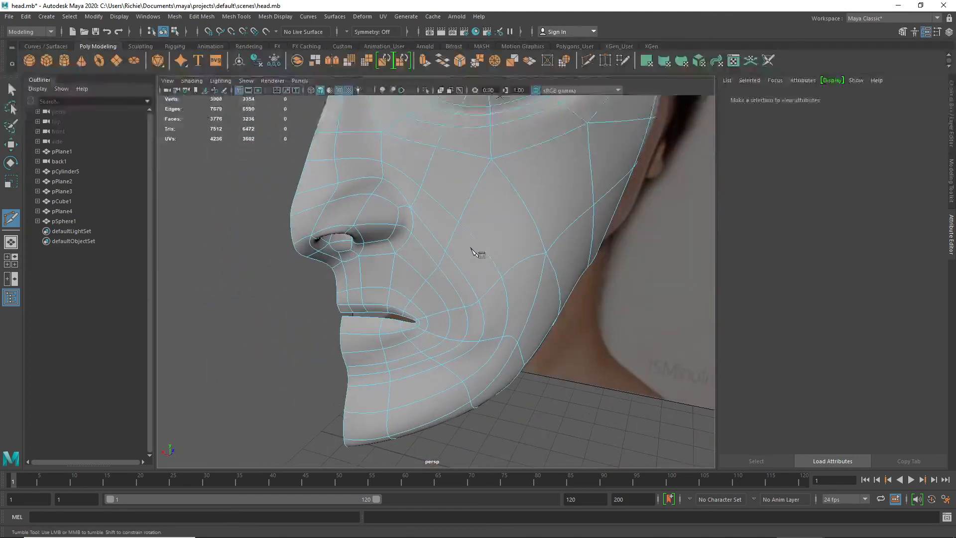
scroll(472, 247, down, 3)
alt+drag(528, 206, 412, 229)
alt+right_drag(412, 229, 381, 257)
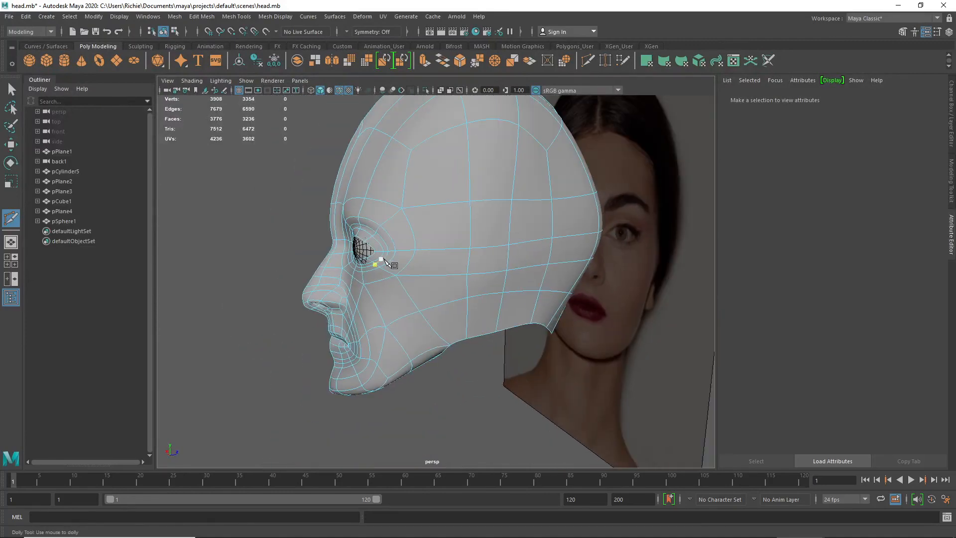
key(w)
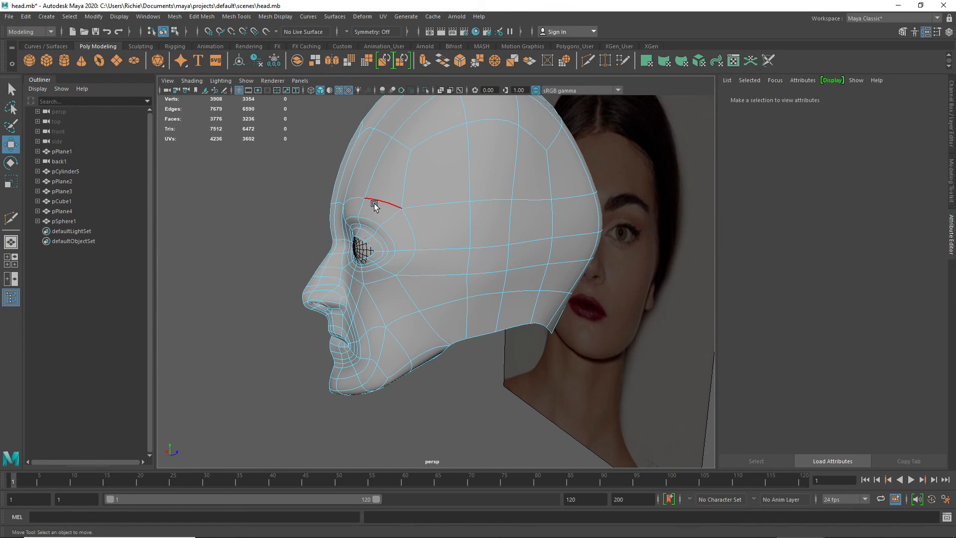
double_click(375, 203)
drag(427, 207, 416, 210)
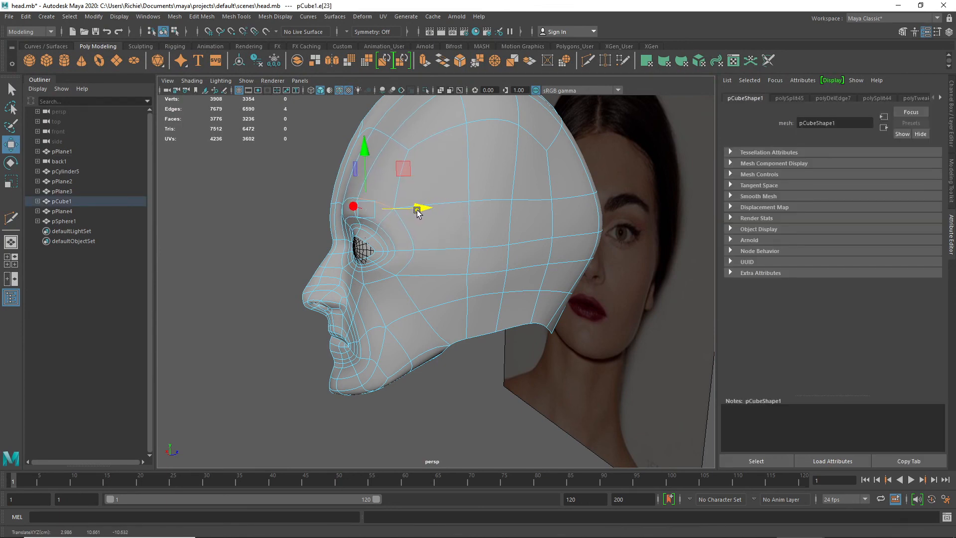
double_click(337, 205)
drag(386, 208, 379, 212)
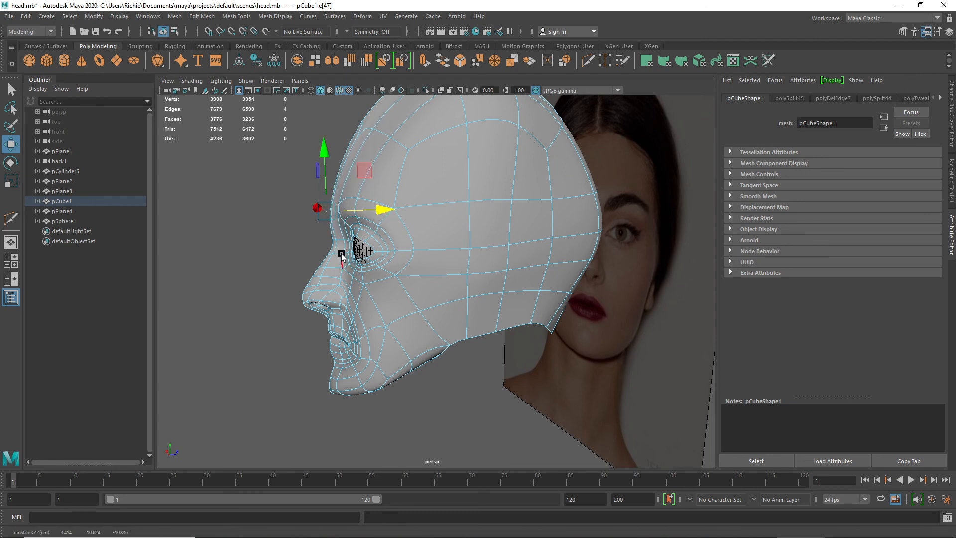
- Turn off smooth preview and examine the edge flow of the forehead and brow from several angles
alt+drag(341, 254, 416, 257)
alt+middle_drag(439, 184, 437, 288)
scroll(437, 289, up, 3)
alt+drag(436, 288, 428, 293)
click(402, 277)
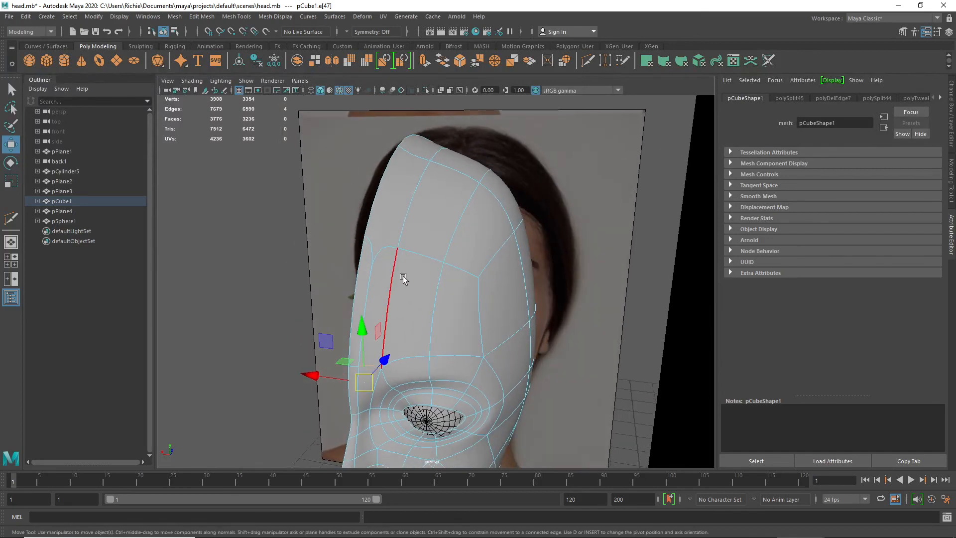
key(1)
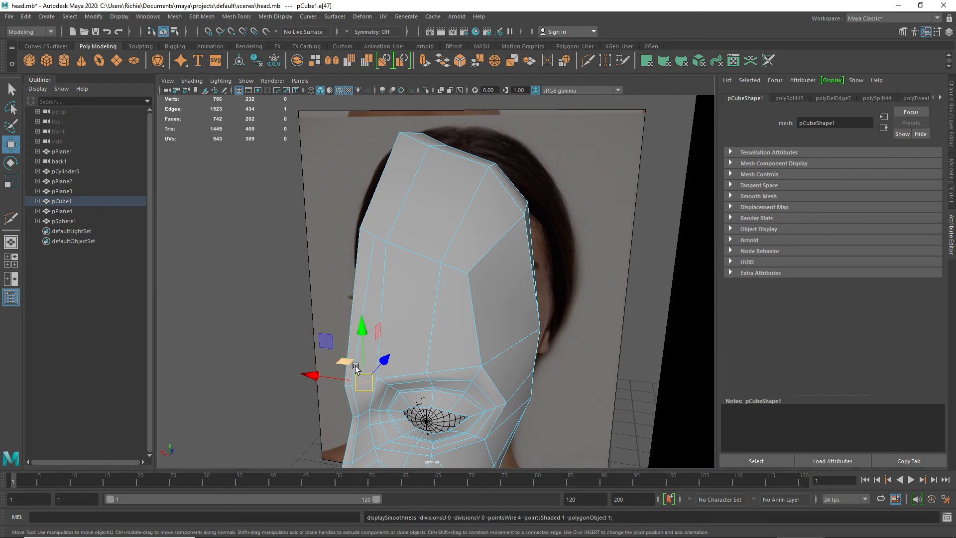
alt+drag(361, 382, 350, 356)
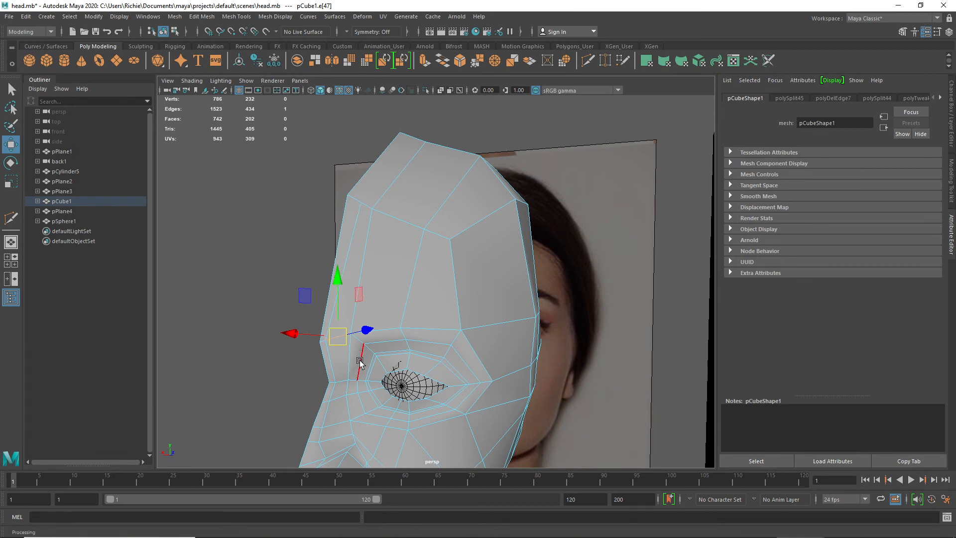
alt+drag(350, 376, 349, 374)
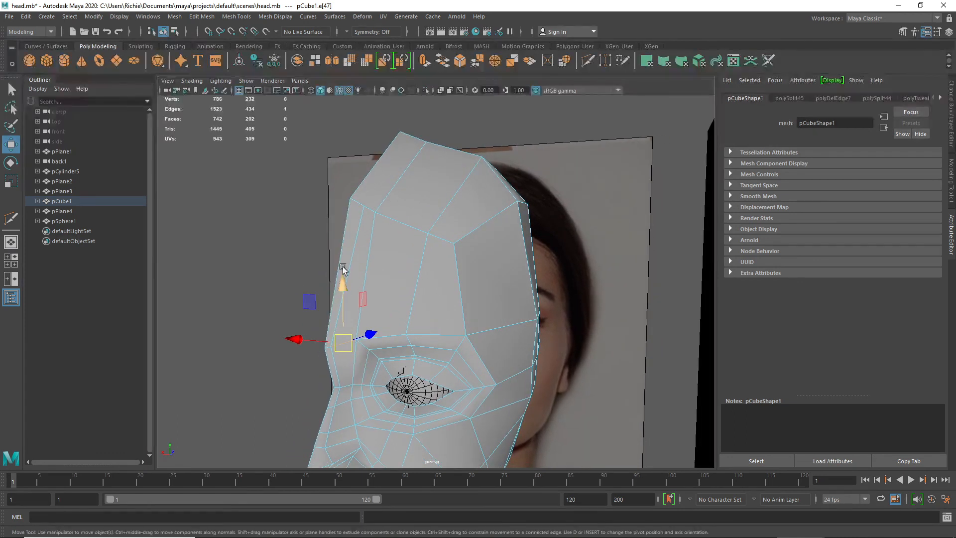
alt+drag(351, 298, 346, 298)
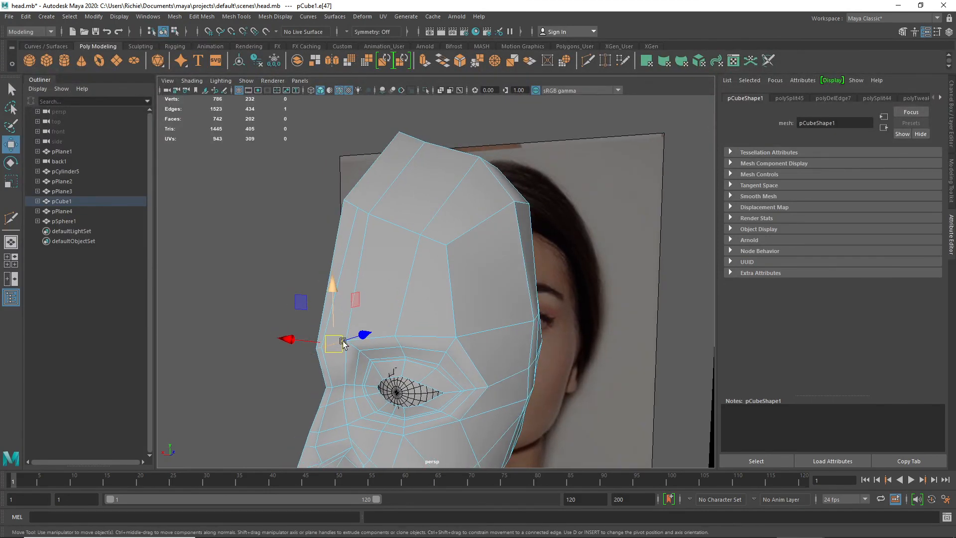
- Multi-Cut a short edge across the narrow strip between the brow and the nose bridge at the centre line
alt+middle_drag(333, 389, 381, 255)
scroll(381, 254, up, 3)
alt+drag(381, 253, 383, 265)
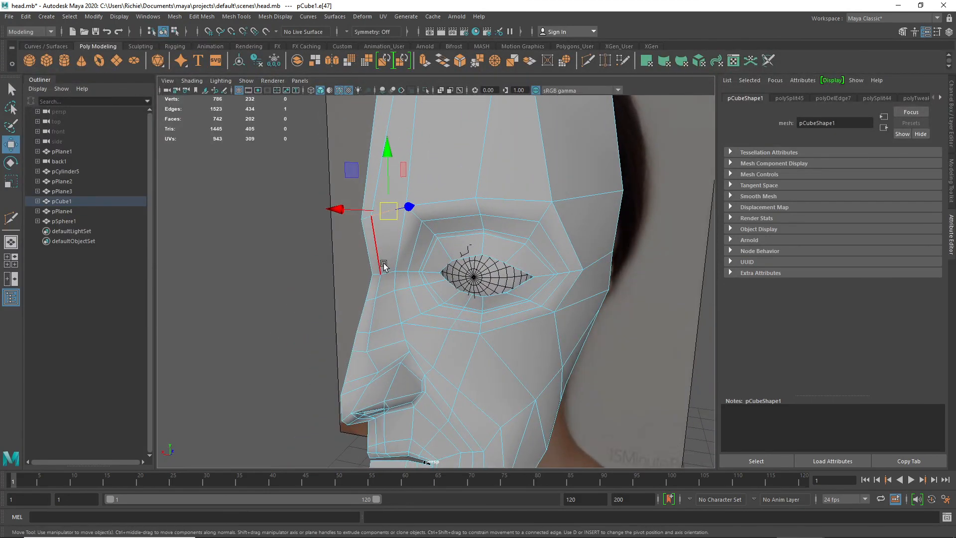
shift+right_drag(383, 265, 324, 266)
click(376, 264)
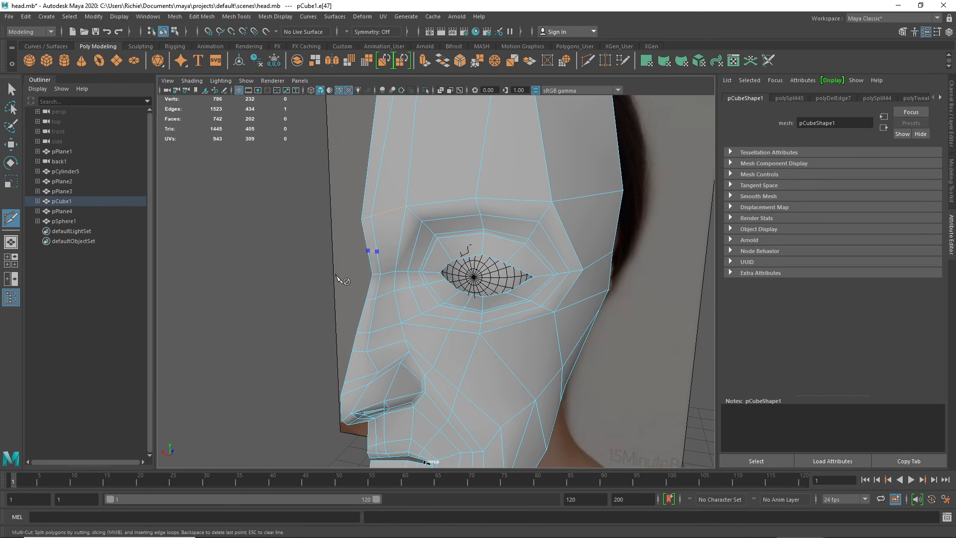
key(Return)
- Delete the vertical forehead edge next to the centre line and collapse the short inner brow edge below it
key(w)
right_drag(379, 189, 385, 167)
click(380, 169)
key(Delete)
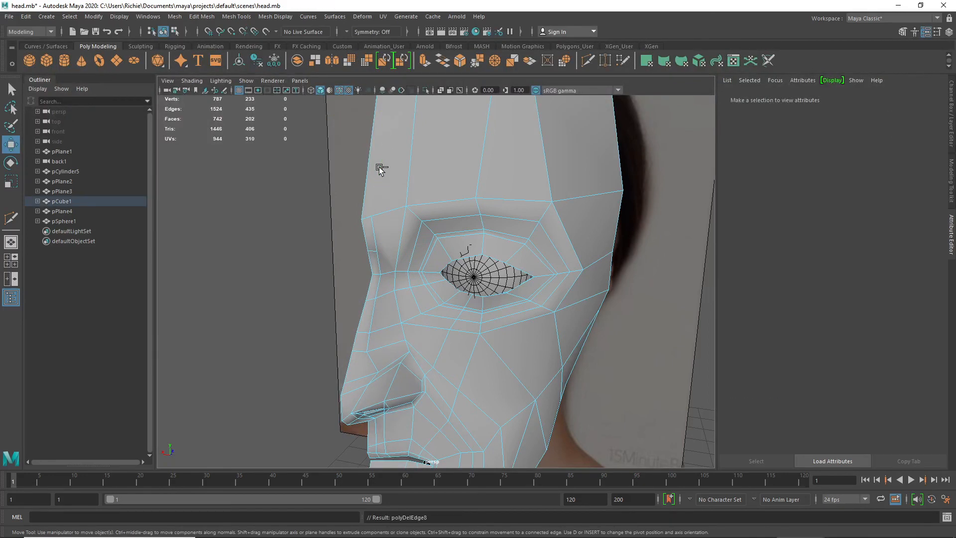
click(373, 222)
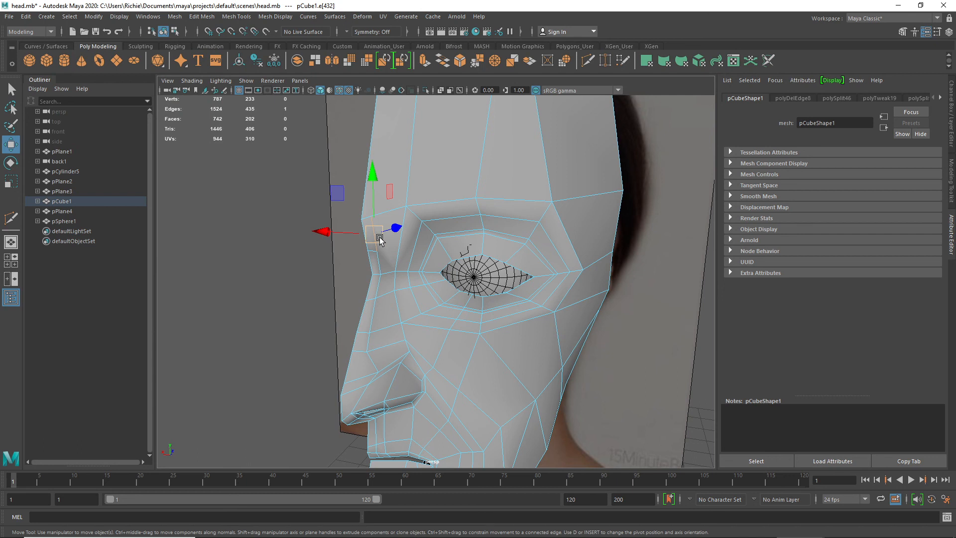
click(394, 209)
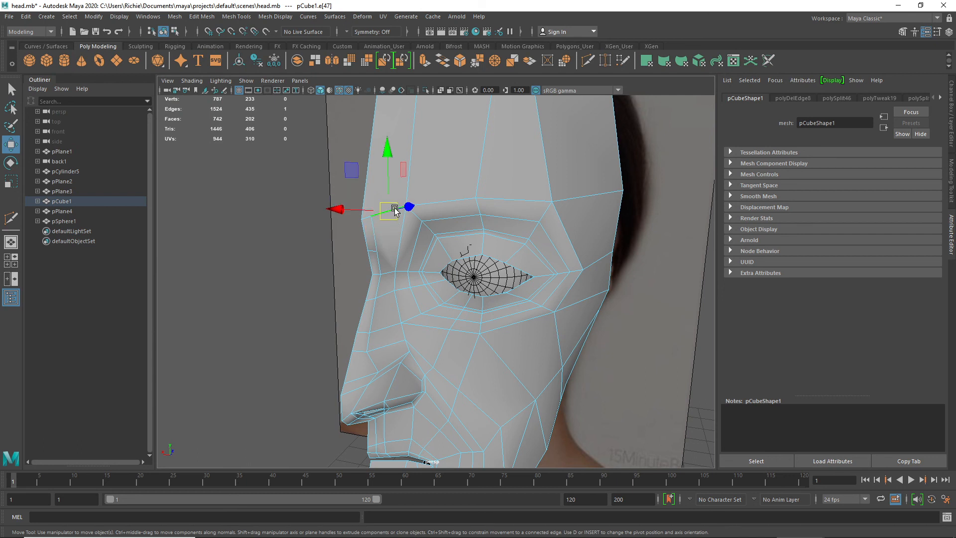
shift+right_drag(394, 209, 446, 175)
- In smooth preview, move the cheek edge just below the eye slightly forward along the front-to-back axis
alt+drag(420, 257, 439, 336)
key(3)
click(363, 302)
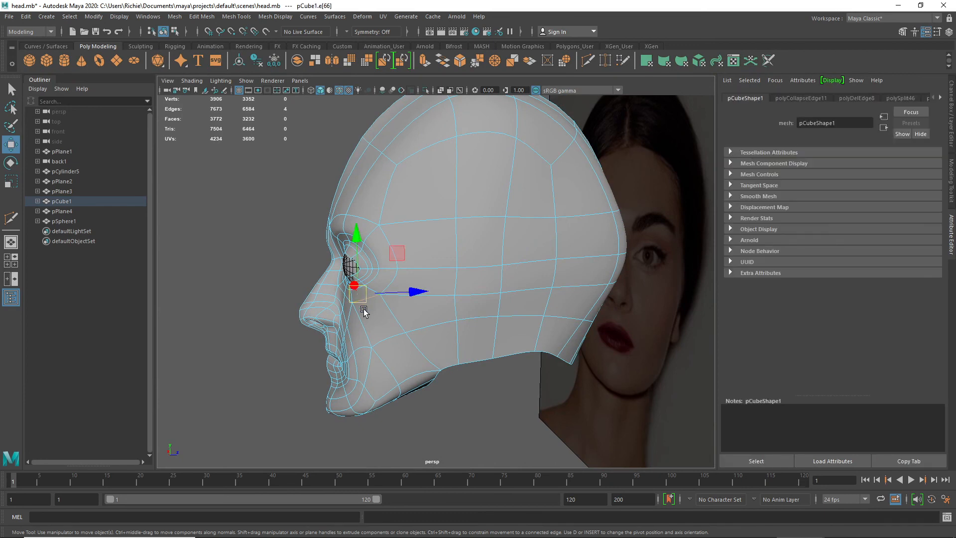
drag(418, 293, 403, 294)
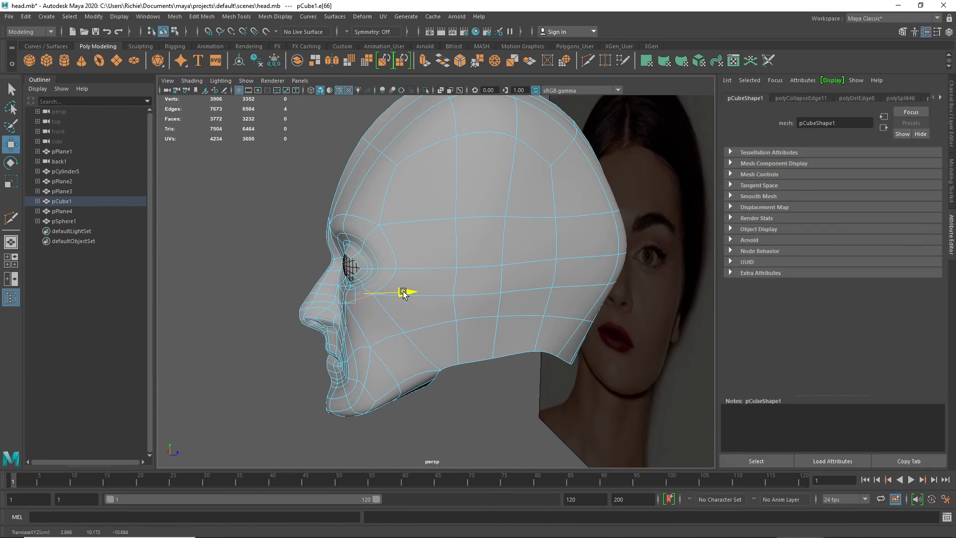
- Move the lower cheek edge beside the mouth slightly toward the back of the head along the front-to-back axis
click(362, 348)
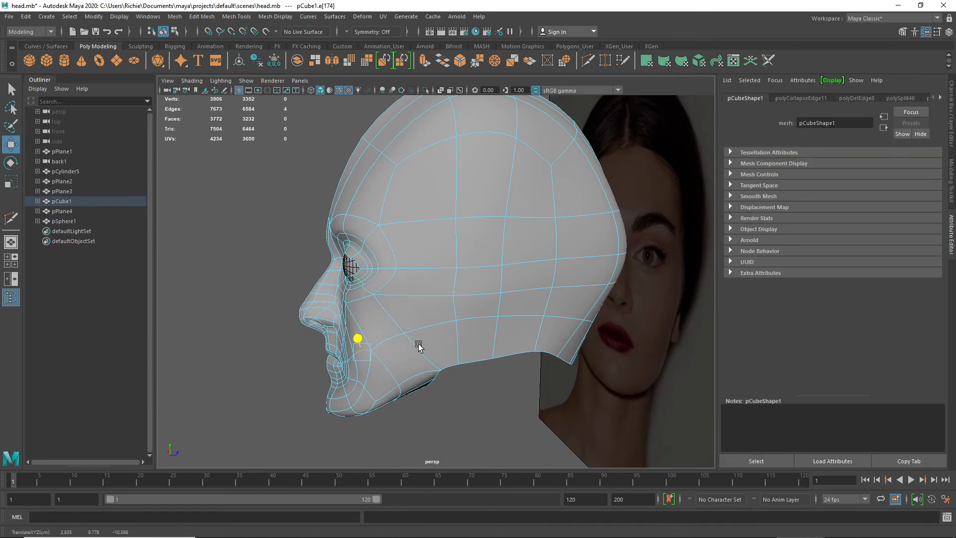
middle_drag(419, 343, 412, 340)
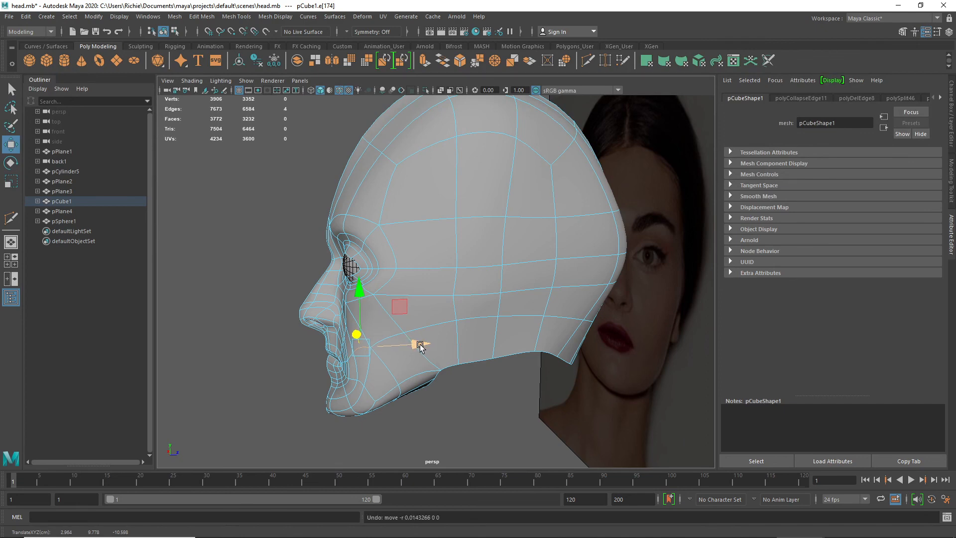
drag(418, 343, 434, 345)
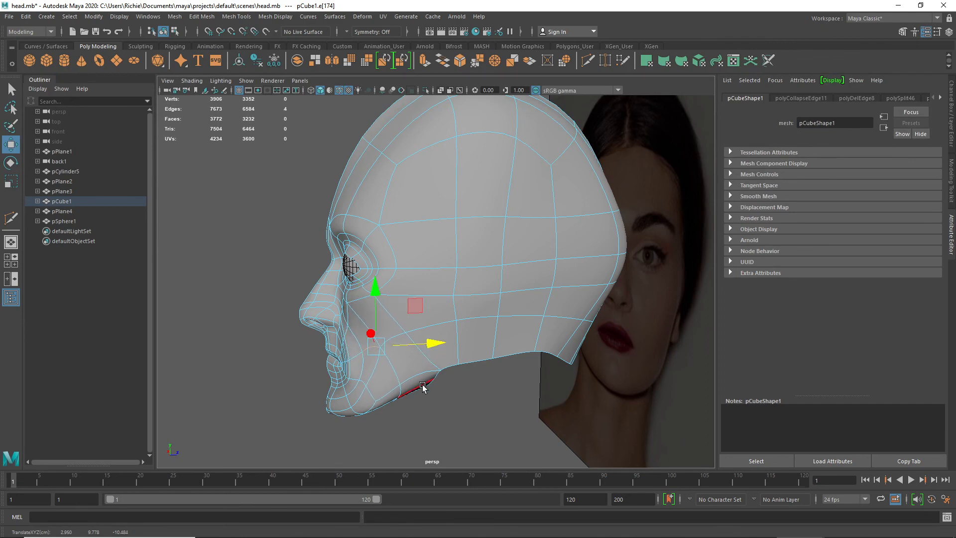
- Examine the head against the reference photos in the four-view layout, and in perspective from farther away alongside the body model
mouse_move(422, 386)
alt+mouse_down()
mouse_move(398, 365)
mouse_move(505, 381)
mouse_move(411, 378)
mouse_move(448, 331)
mouse_move(559, 320)
mouse_move(512, 374)
mouse_move(454, 381)
mouse_move(425, 369)
alt+mouse_up()
key(space)
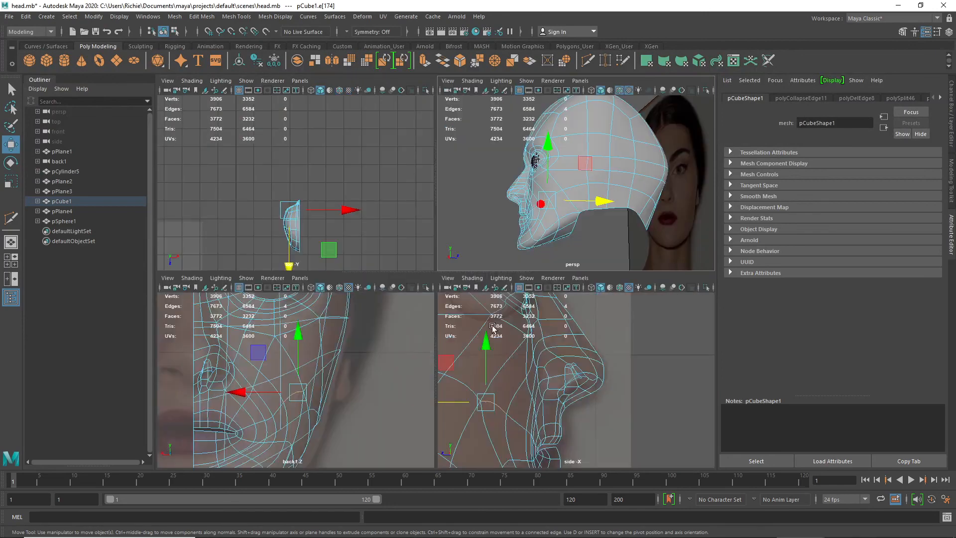
click(605, 198)
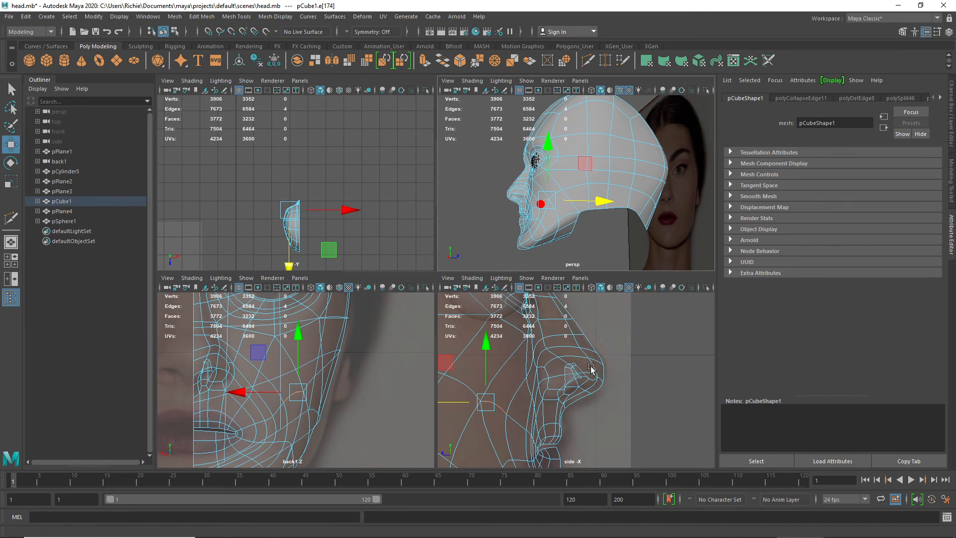
key(space)
key(space)
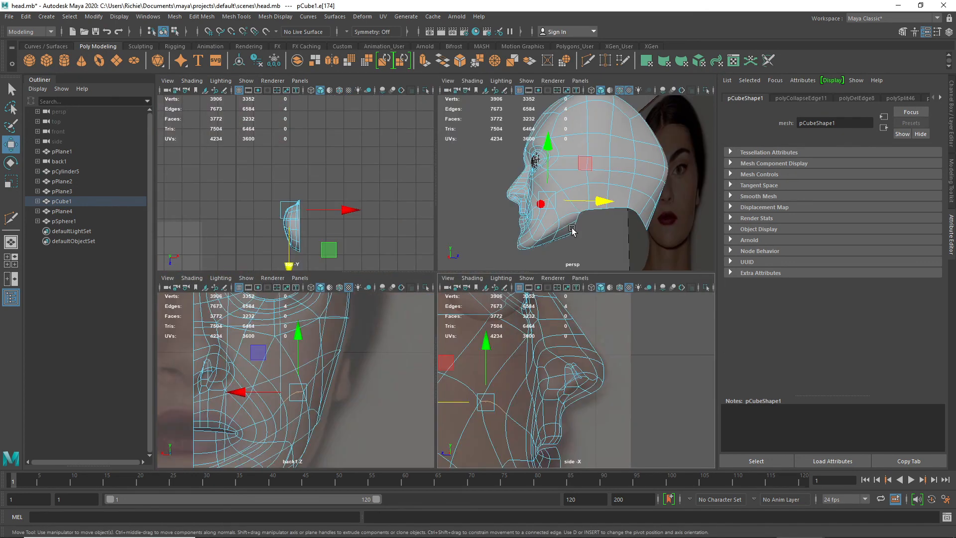
key(space)
alt+drag(507, 250, 514, 282)
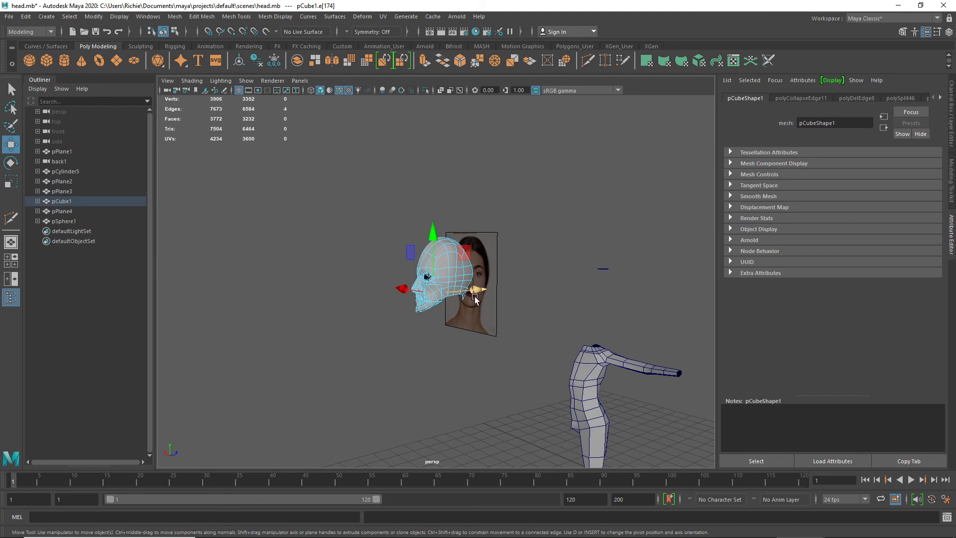
alt+drag(476, 298, 501, 319)
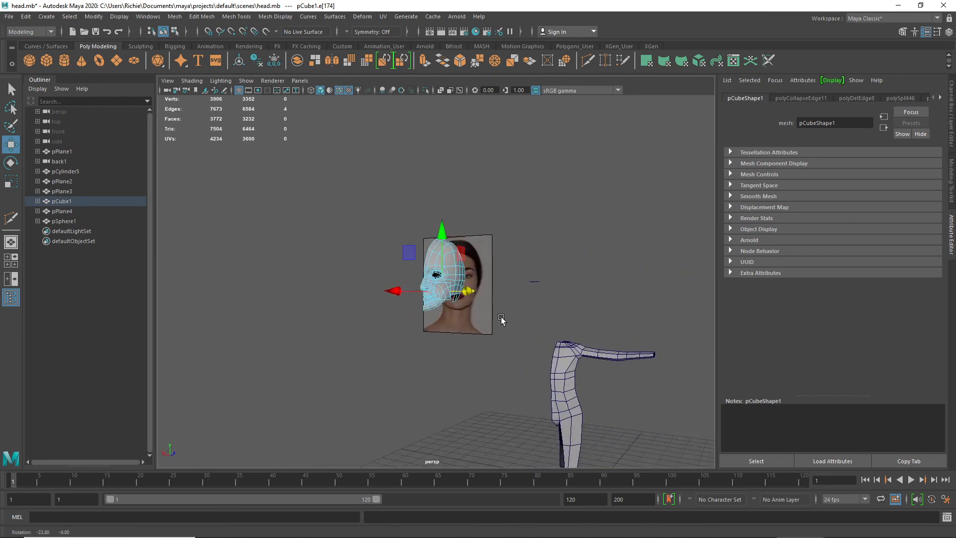